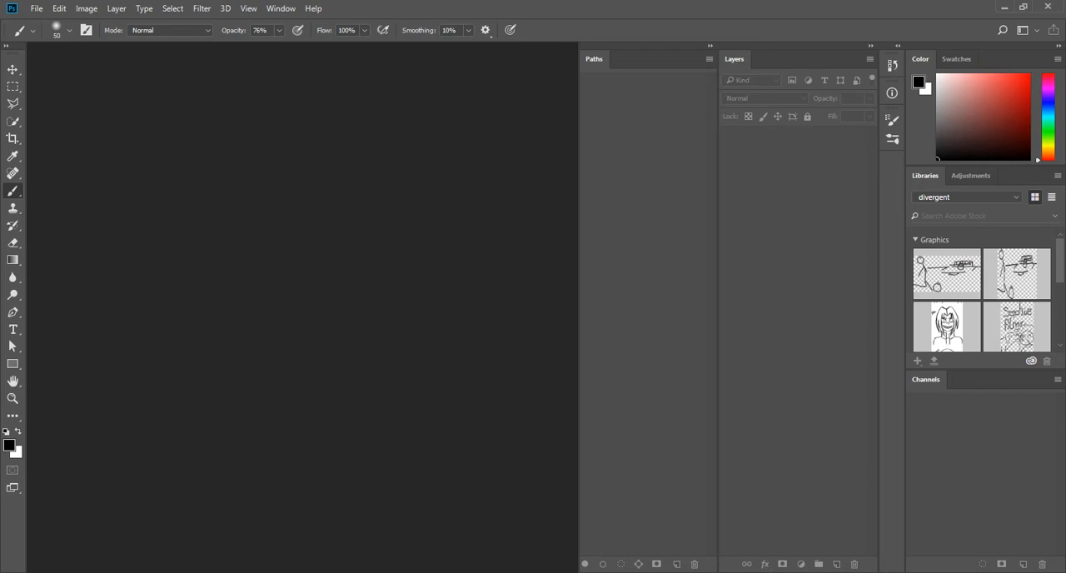
Start opening a file and browse to the SourceFiles folder inside 2560\StillMatch
click(35, 8)
click(52, 36)
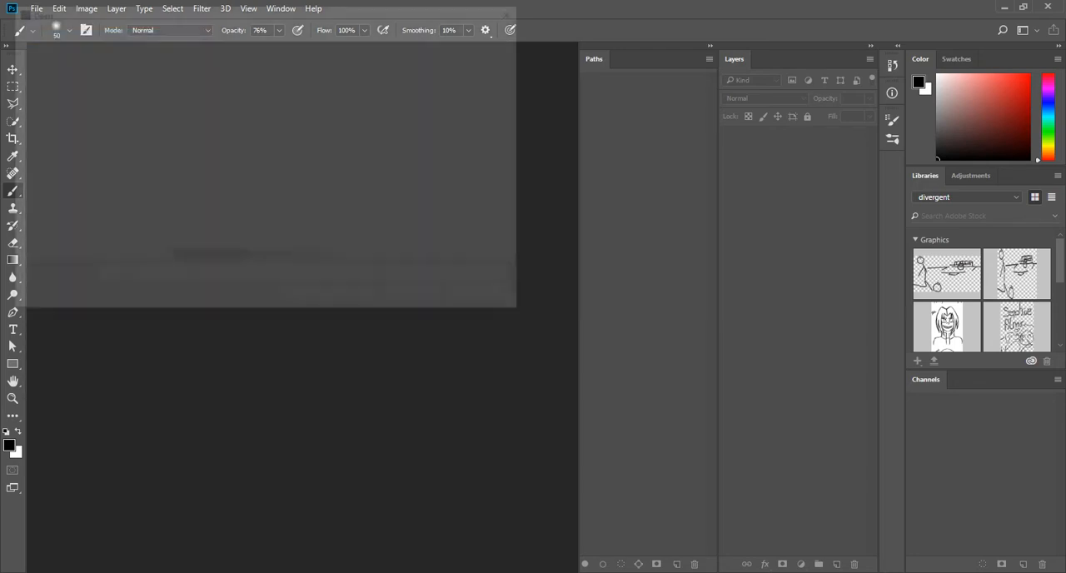
click(111, 31)
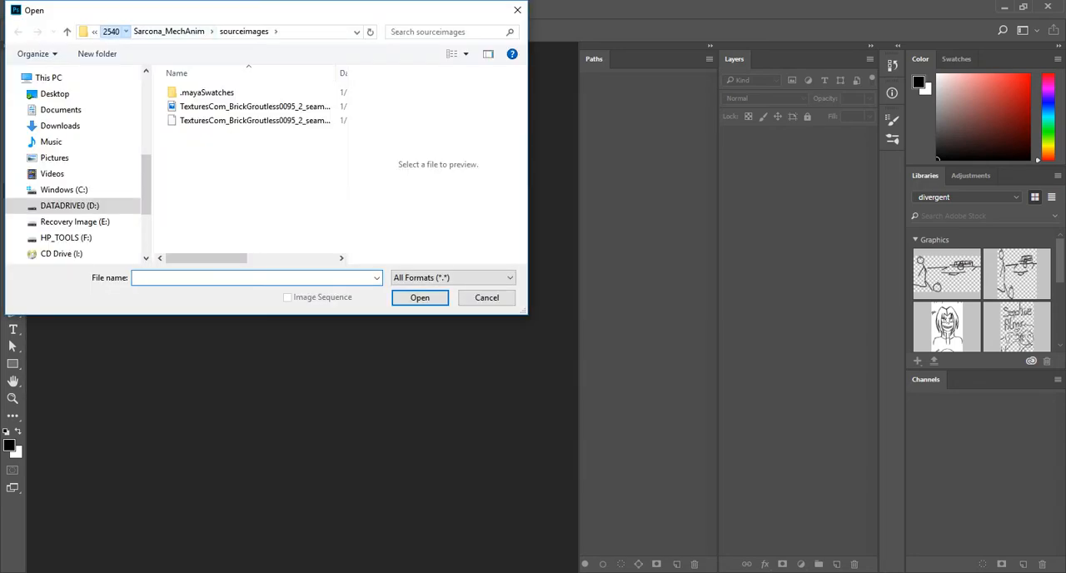
click(242, 32)
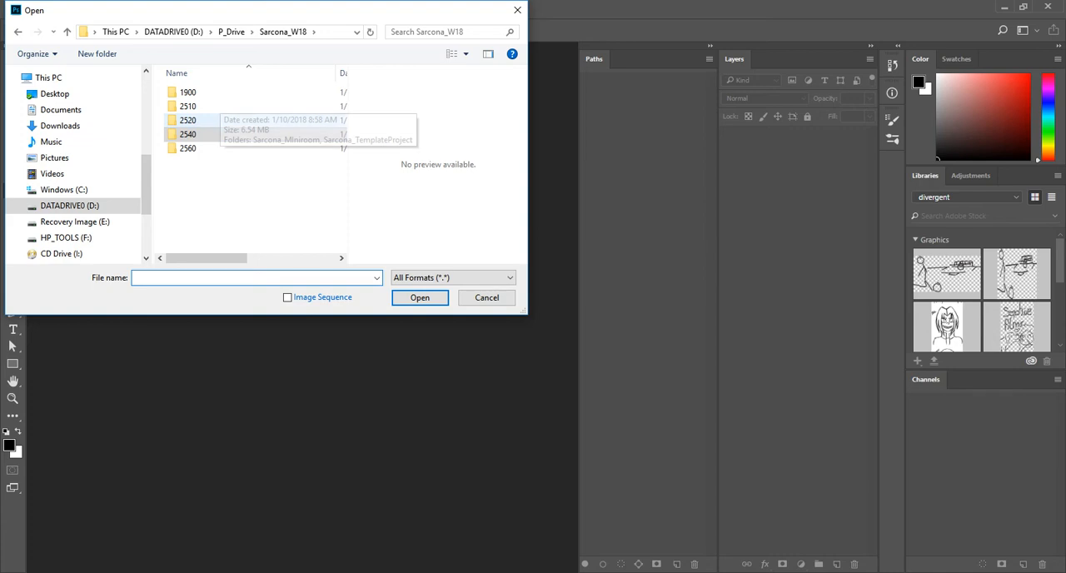
double_click(189, 149)
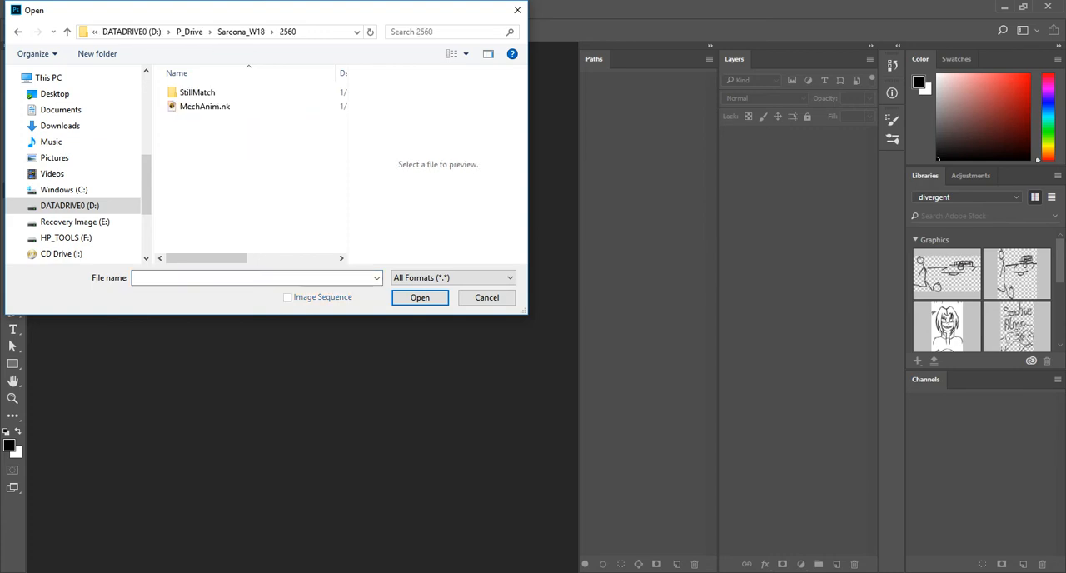
double_click(194, 93)
double_click(199, 92)
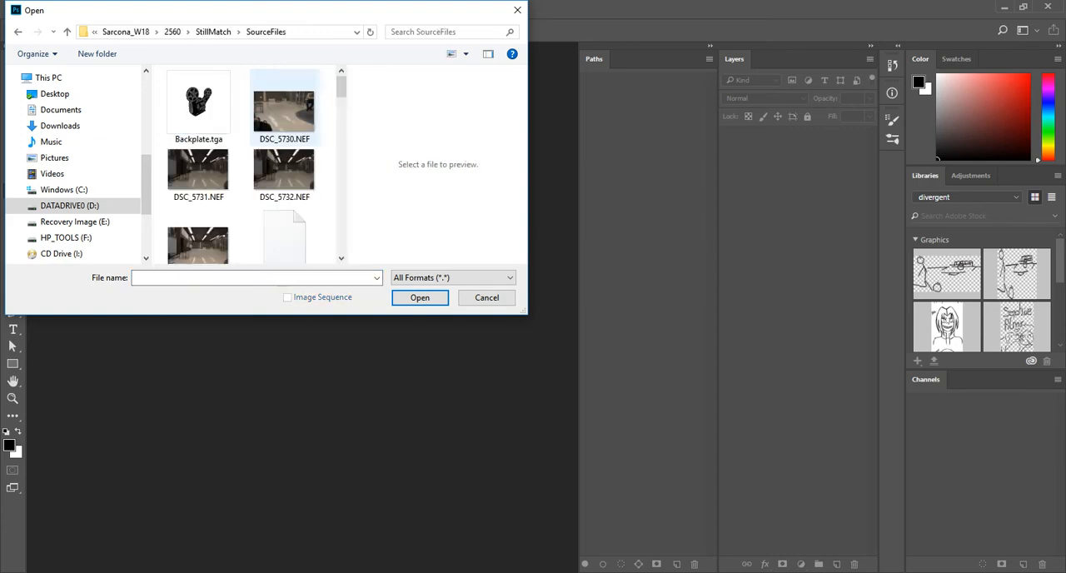
Enlarge the Open dialog and show the folder's files as extra large icons
drag(525, 312, 816, 508)
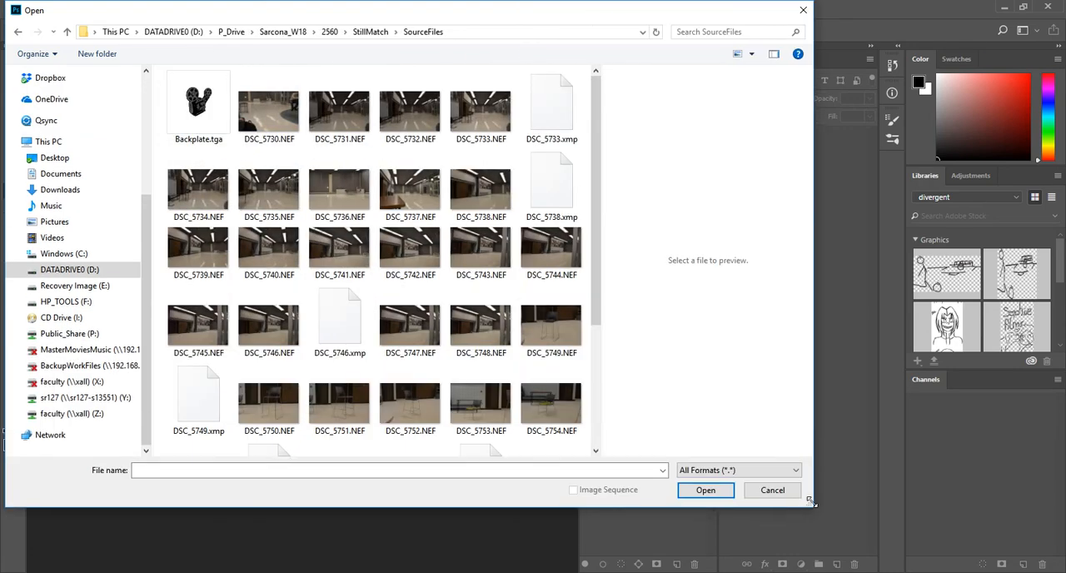
click(755, 54)
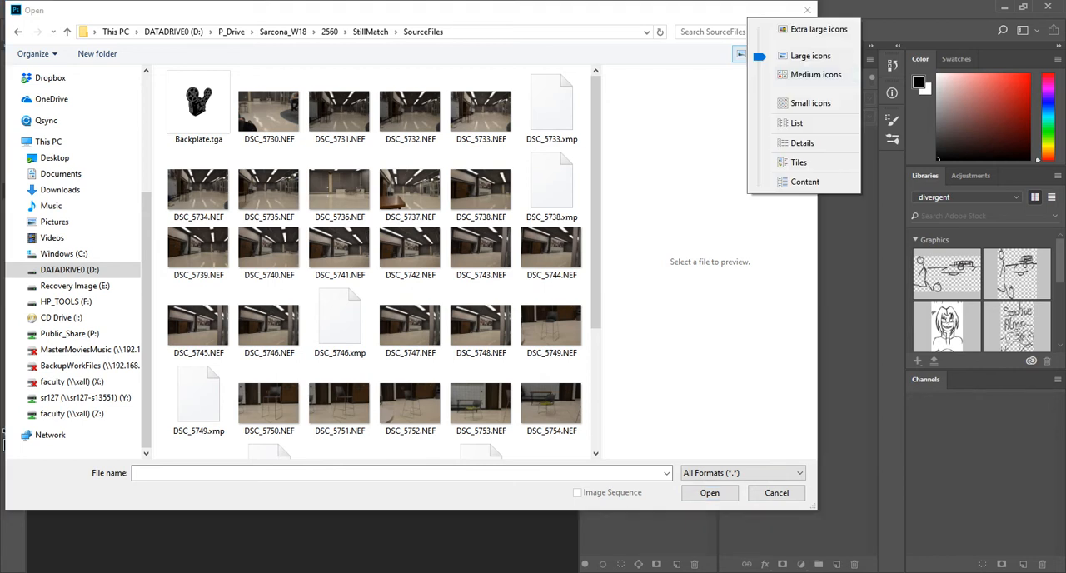
click(812, 29)
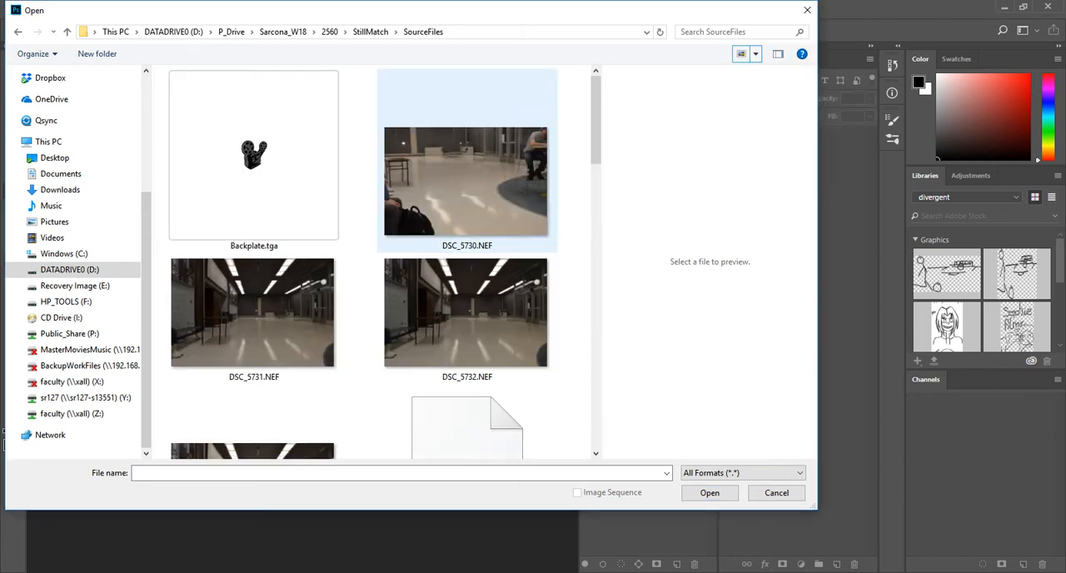
Examine the room photos in the folder, previewing DSC_5736, DSC_5738, DSC_5737 and DSC_5745 in a widened preview
scroll(470, 212, down, 3)
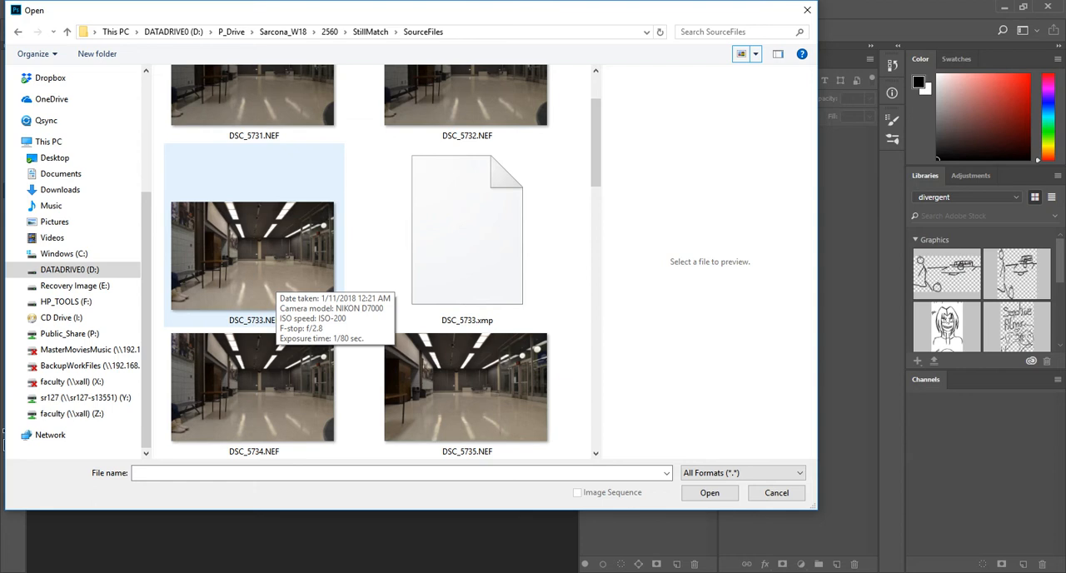
scroll(275, 283, down, 3)
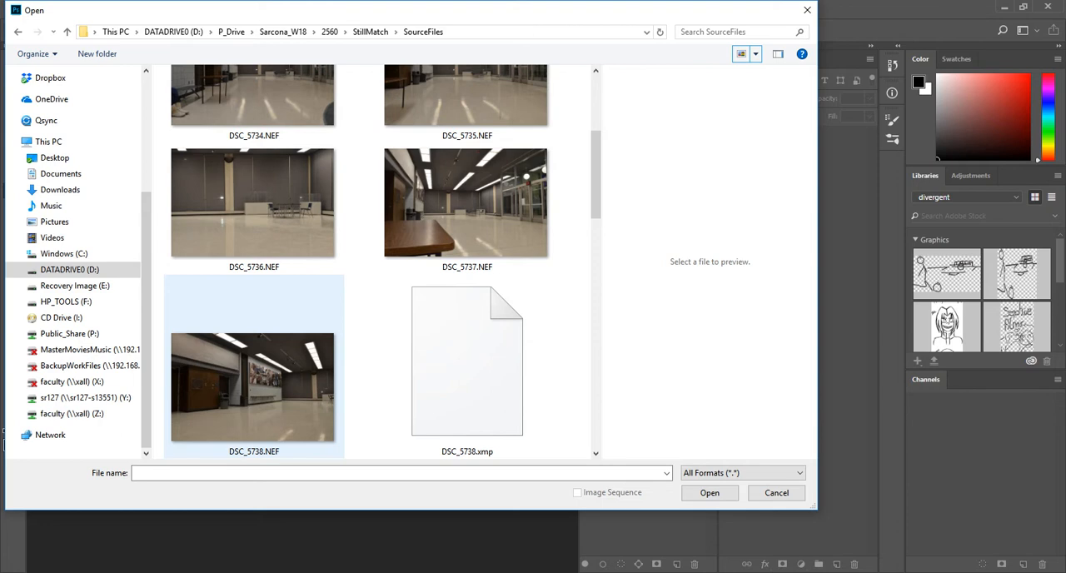
scroll(309, 250, up, 1)
click(308, 250)
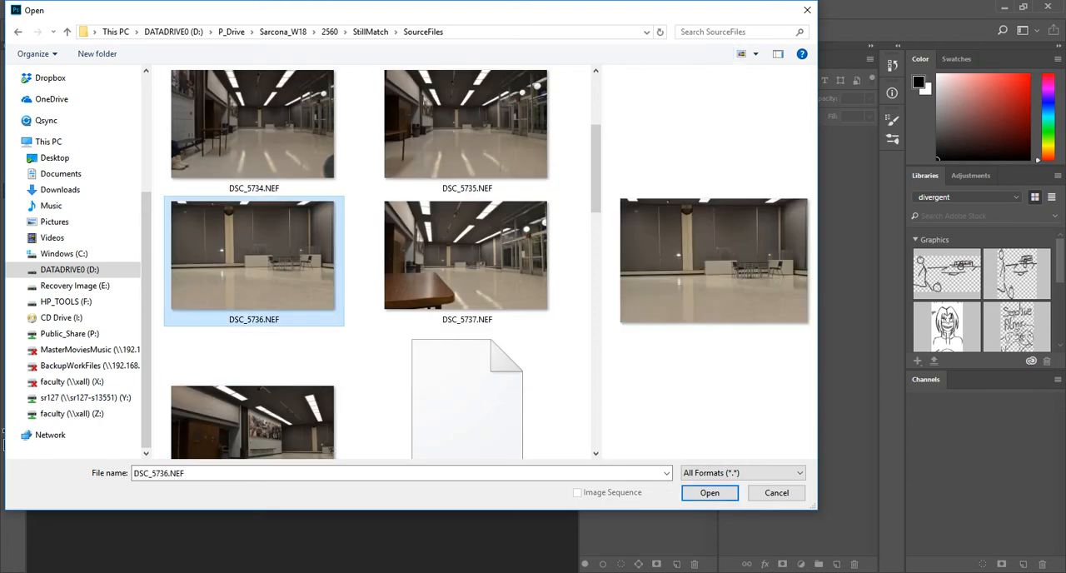
drag(817, 162, 1063, 150)
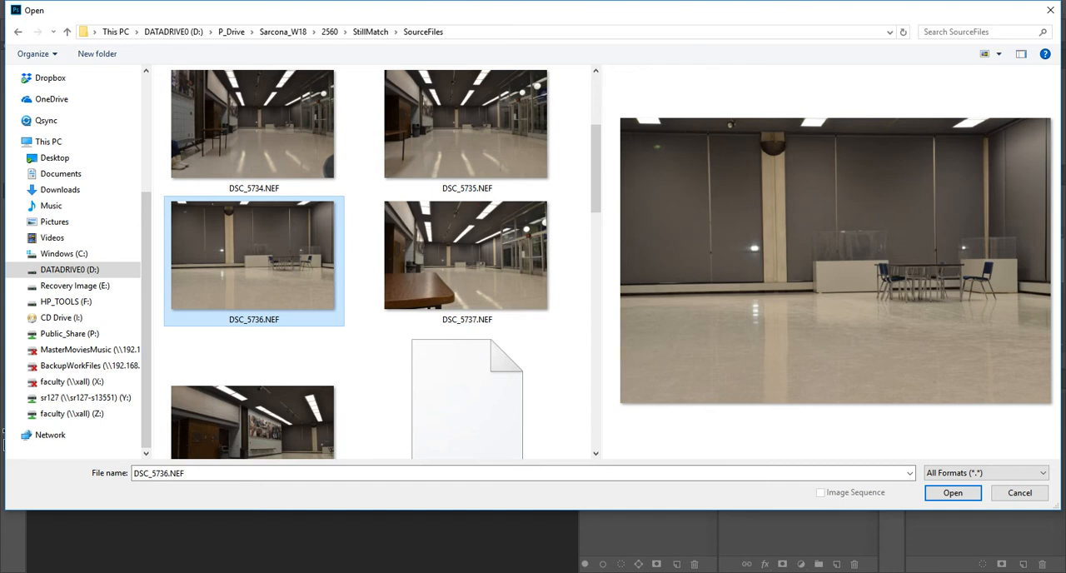
key(Down)
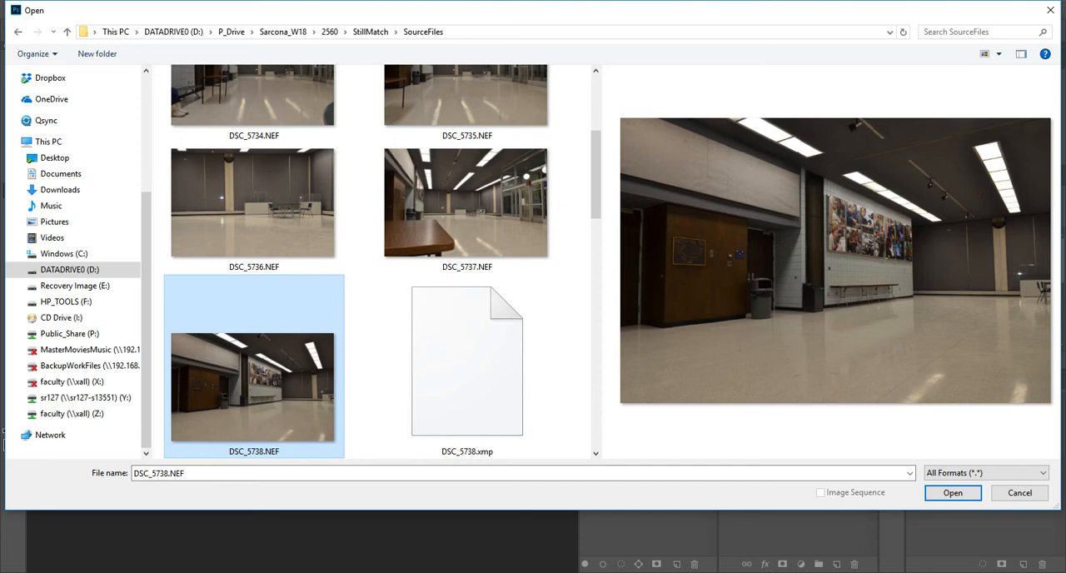
click(467, 217)
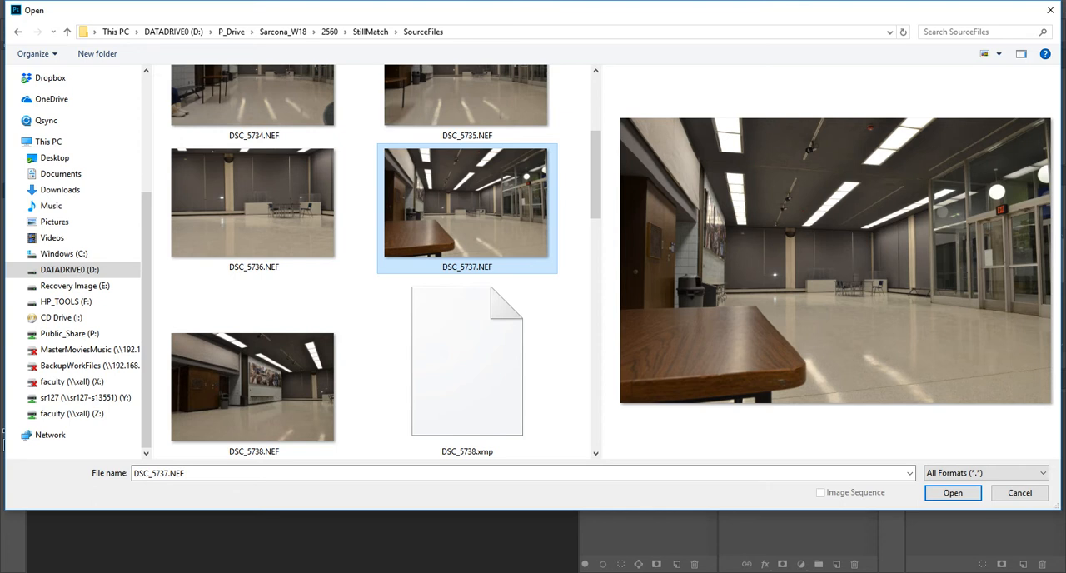
scroll(466, 324, down, 6)
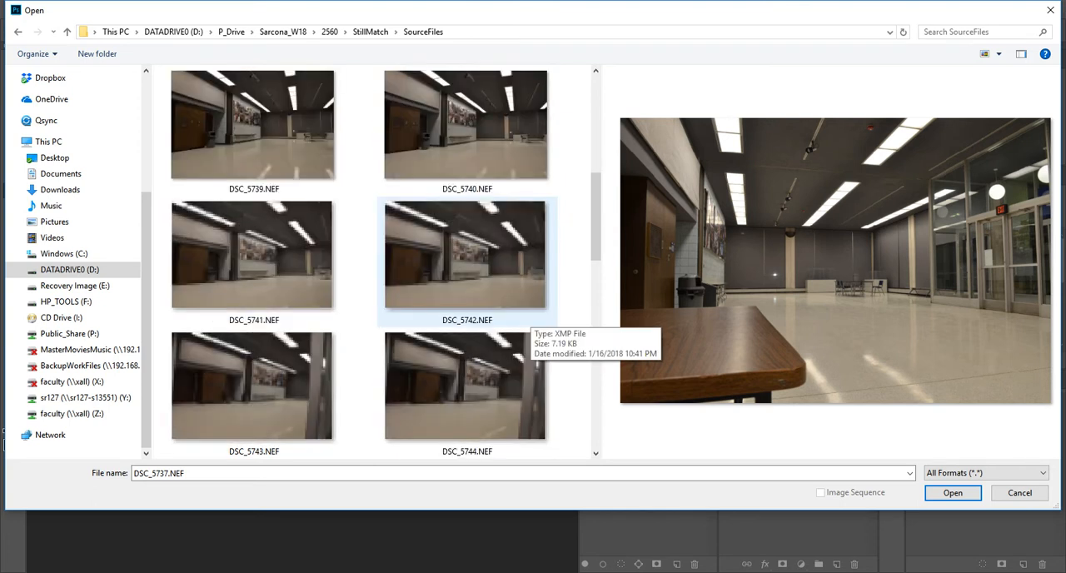
scroll(466, 333, down, 4)
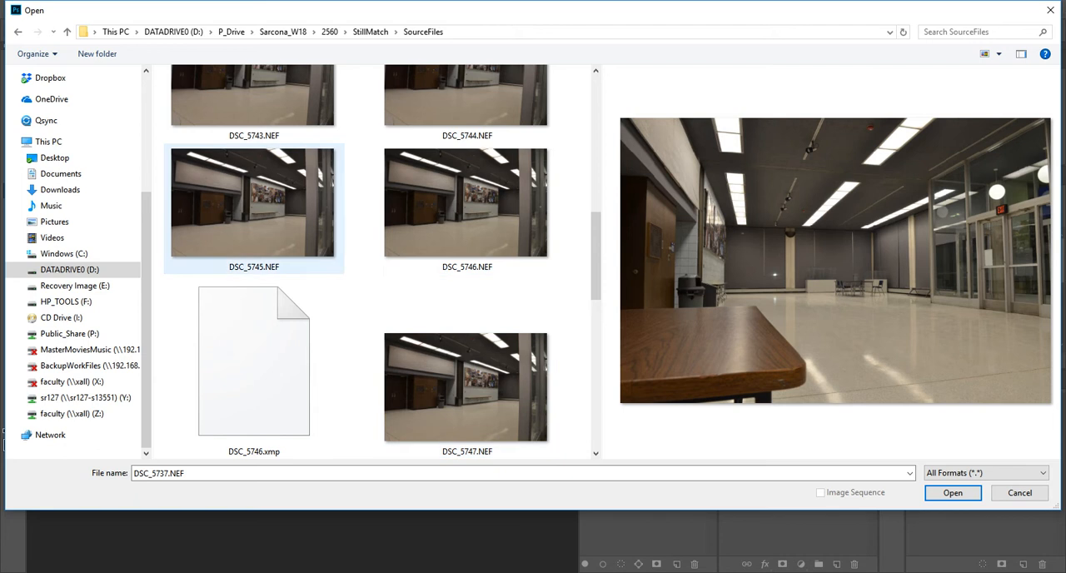
click(254, 208)
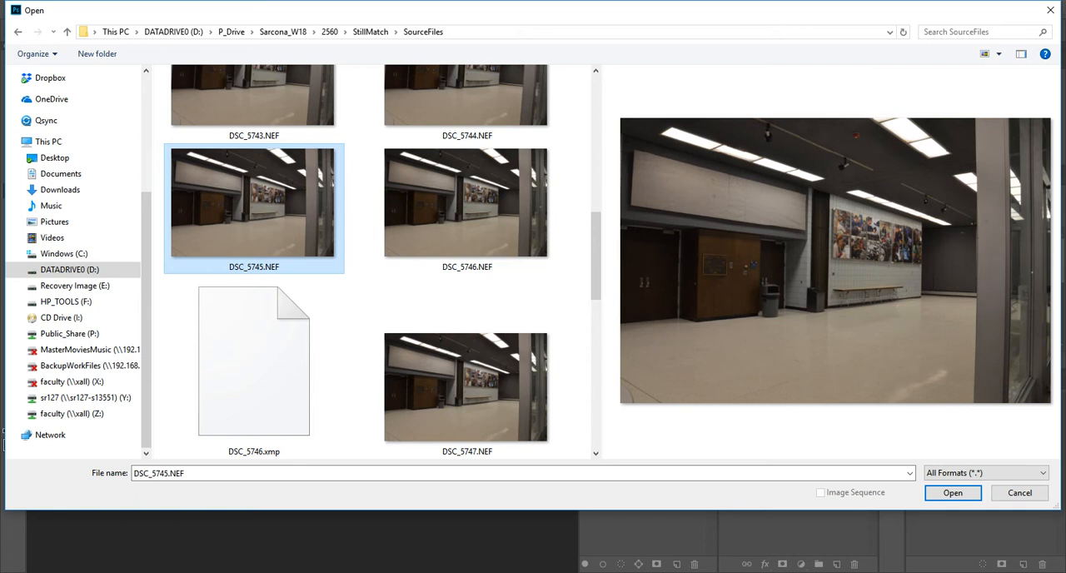
scroll(458, 412, down, 4)
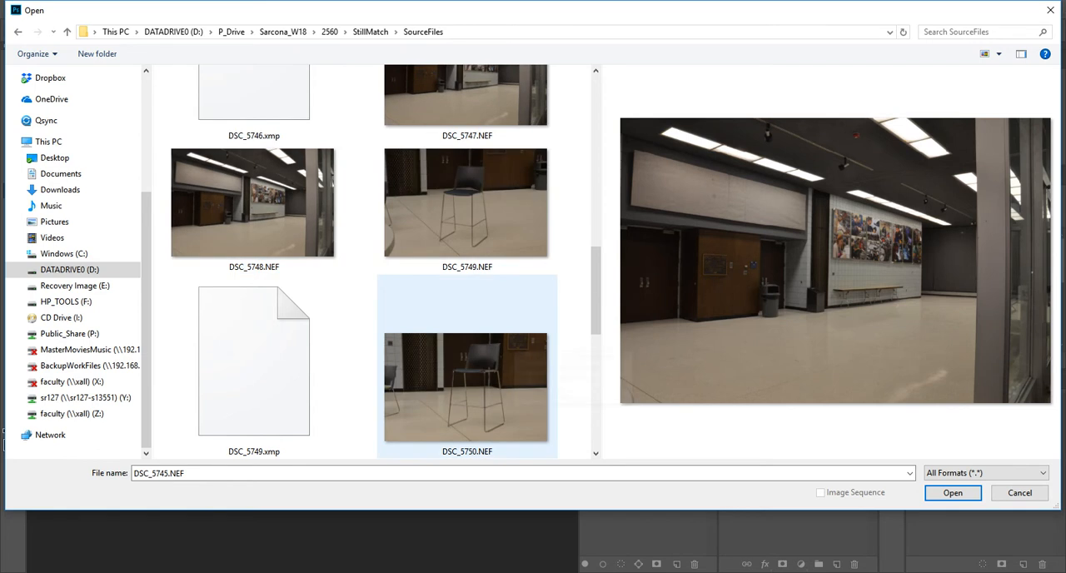
scroll(466, 349, up, 5)
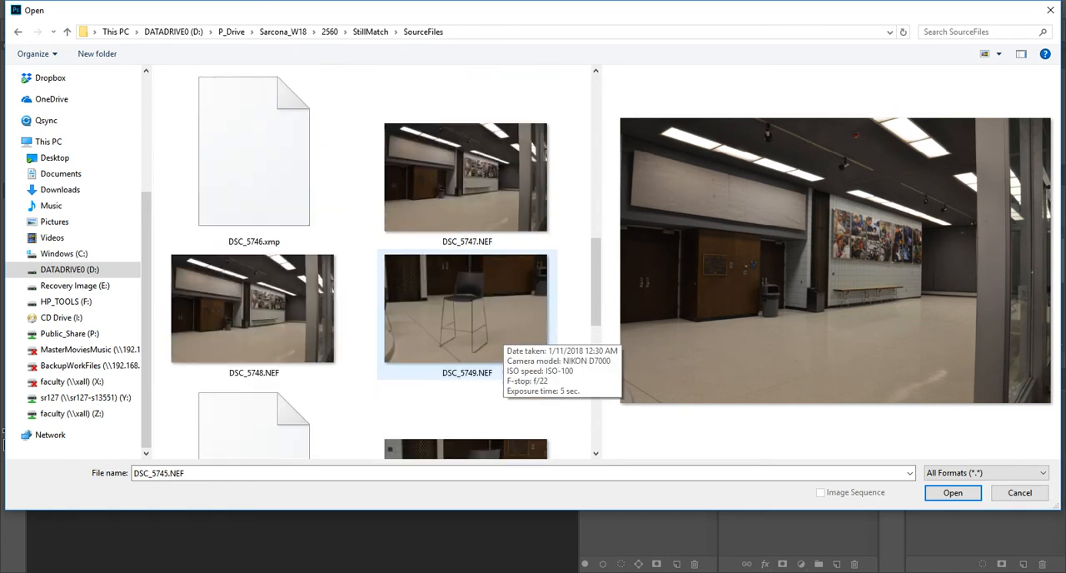
scroll(500, 342, down, 3)
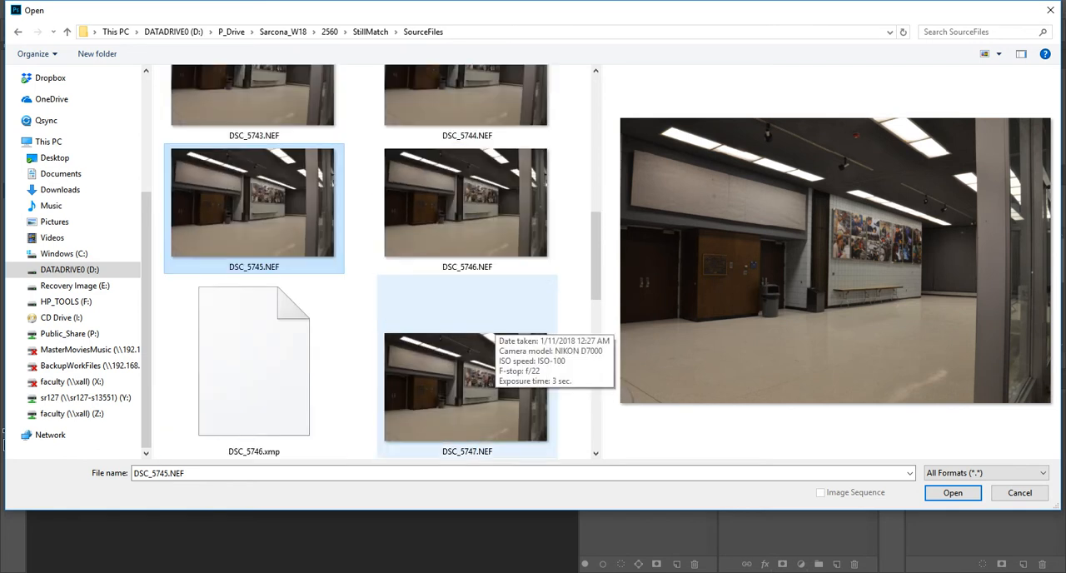
Compare DSC_5746.NEF with DSC_5745.NEF and open DSC_5746.NEF in Camera Raw
click(467, 208)
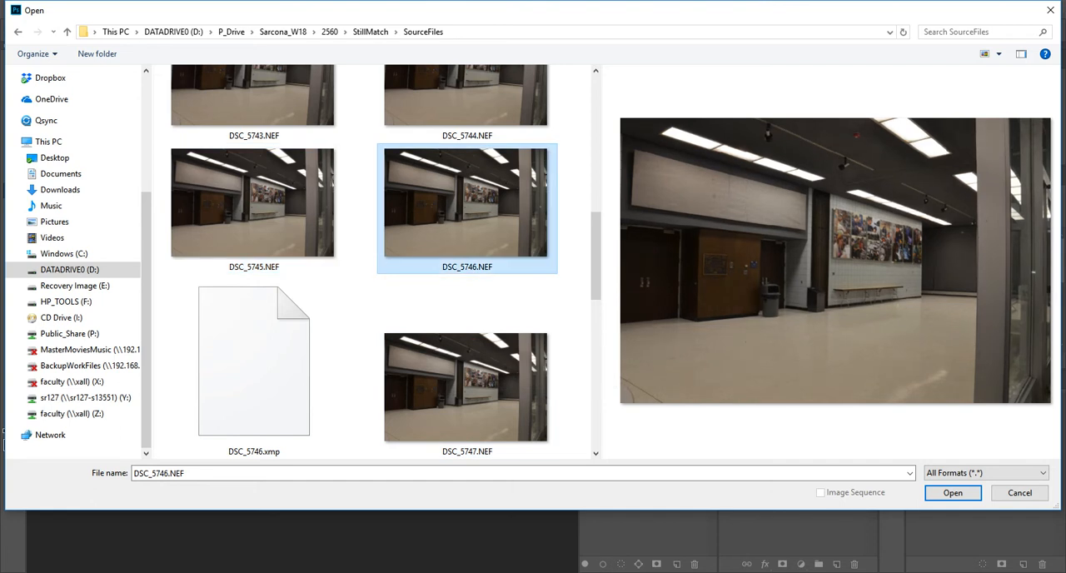
click(253, 208)
click(467, 208)
click(952, 492)
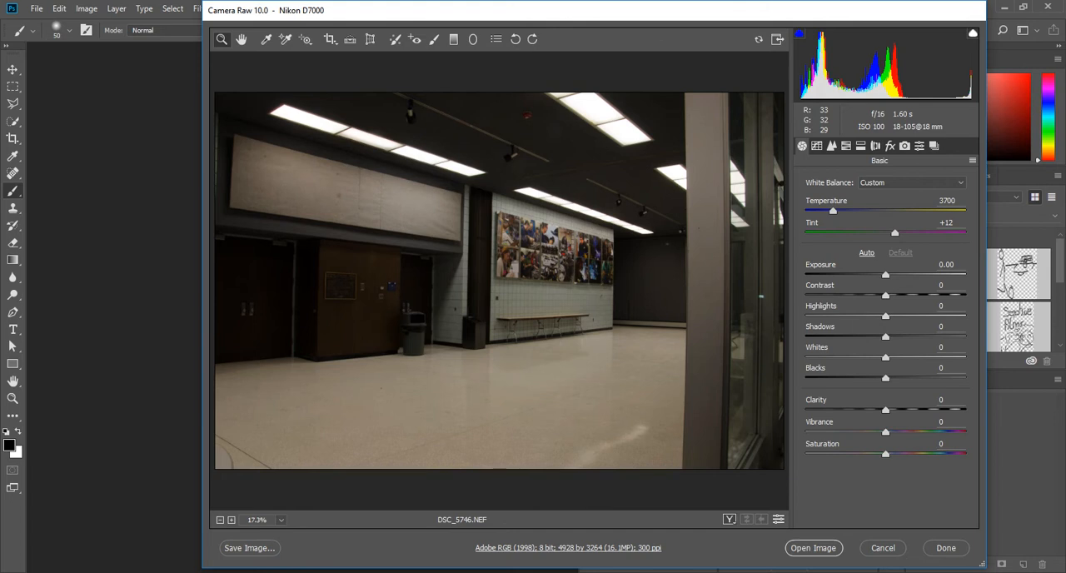
Try the Daylight, Auto and As Shot white balance presets on the room photo
drag(477, 232, 633, 266)
drag(741, 425, 304, 250)
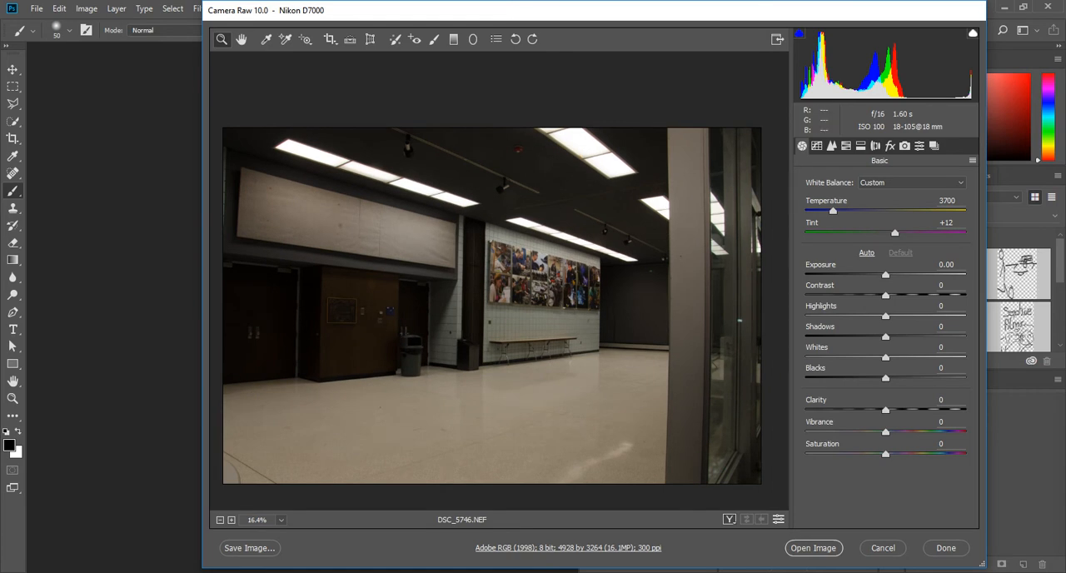
click(911, 183)
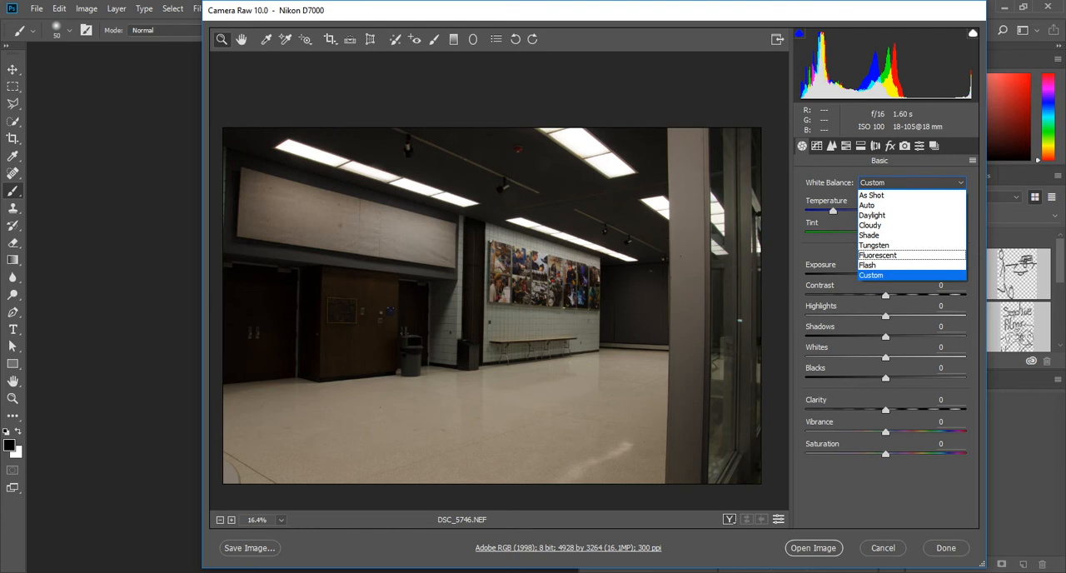
click(883, 216)
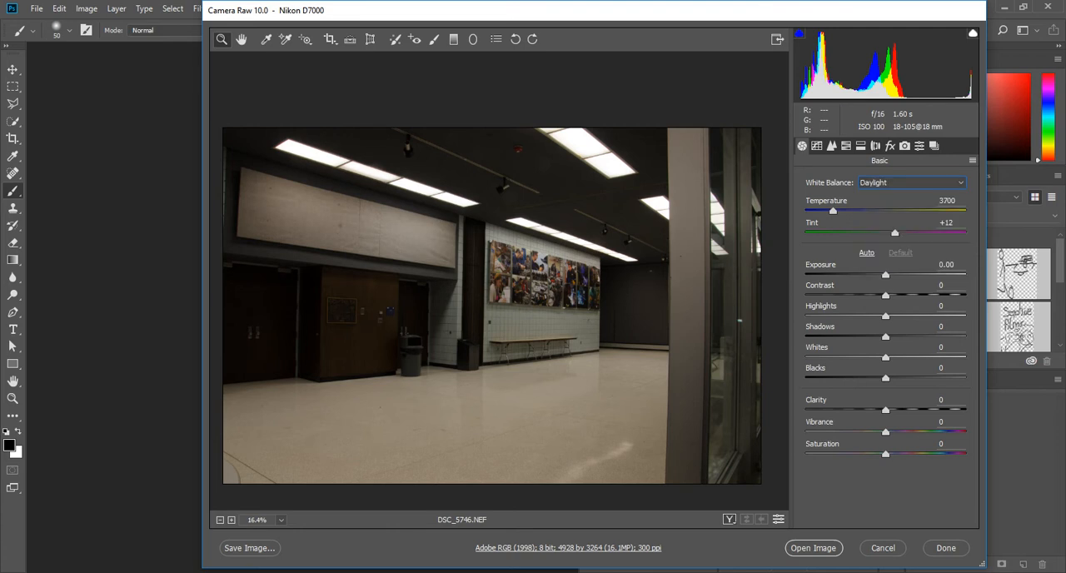
click(912, 182)
click(883, 218)
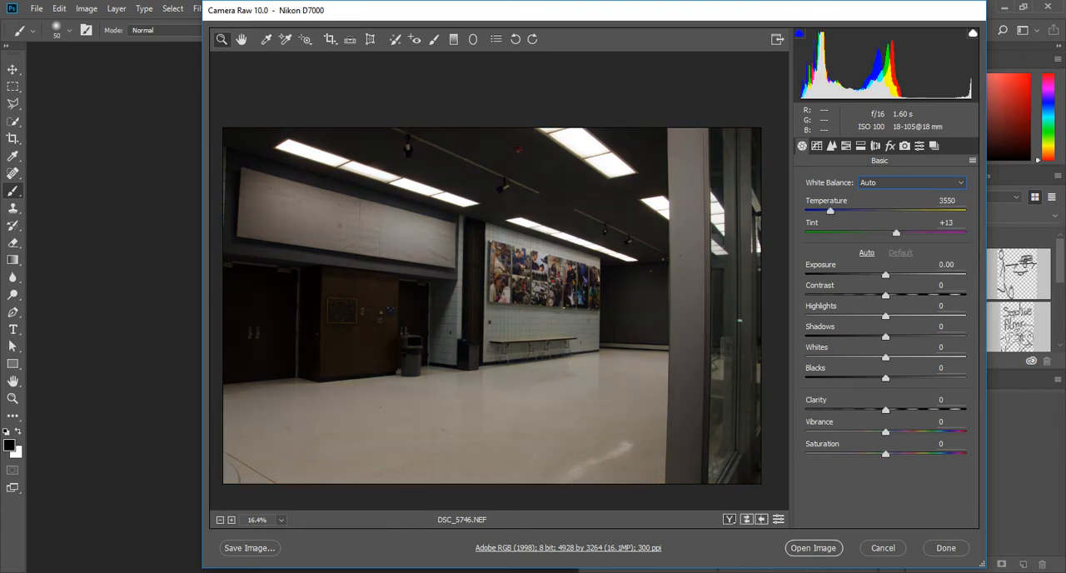
click(912, 183)
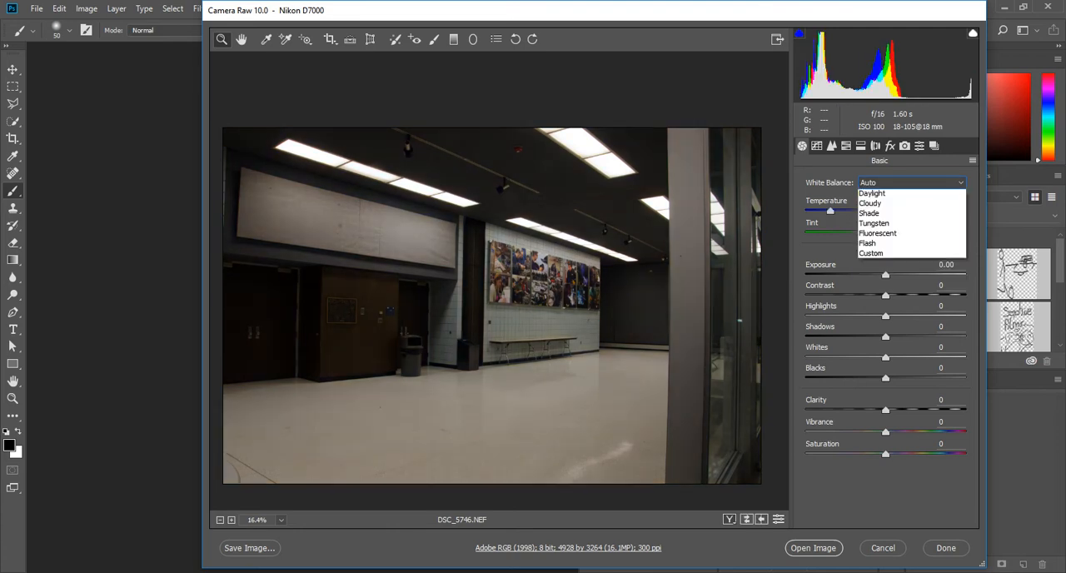
click(874, 193)
Compare the Auto and As Shot white balance by switching the photo back and forth between them
click(912, 182)
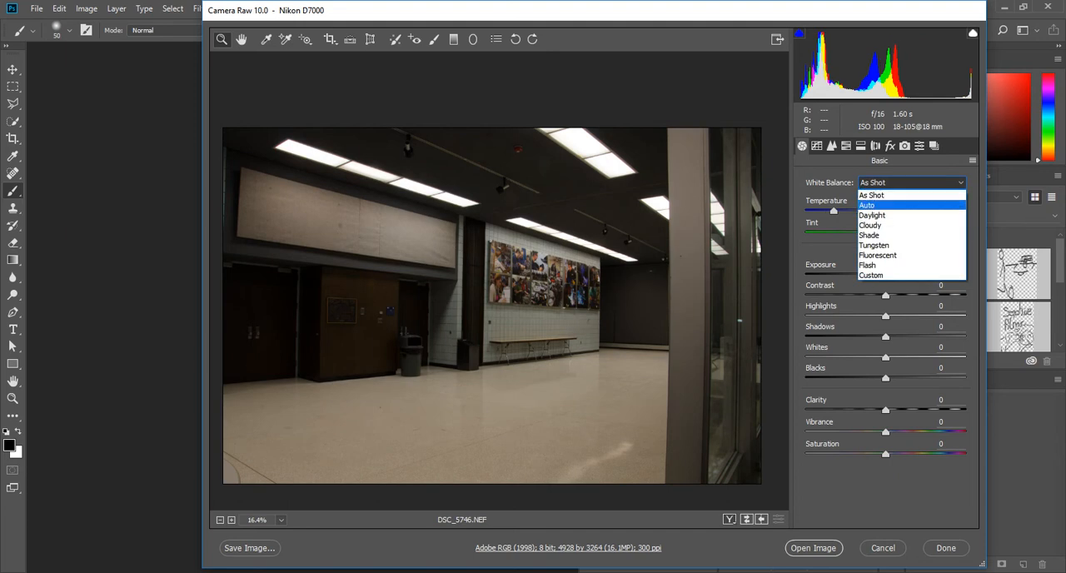
click(883, 204)
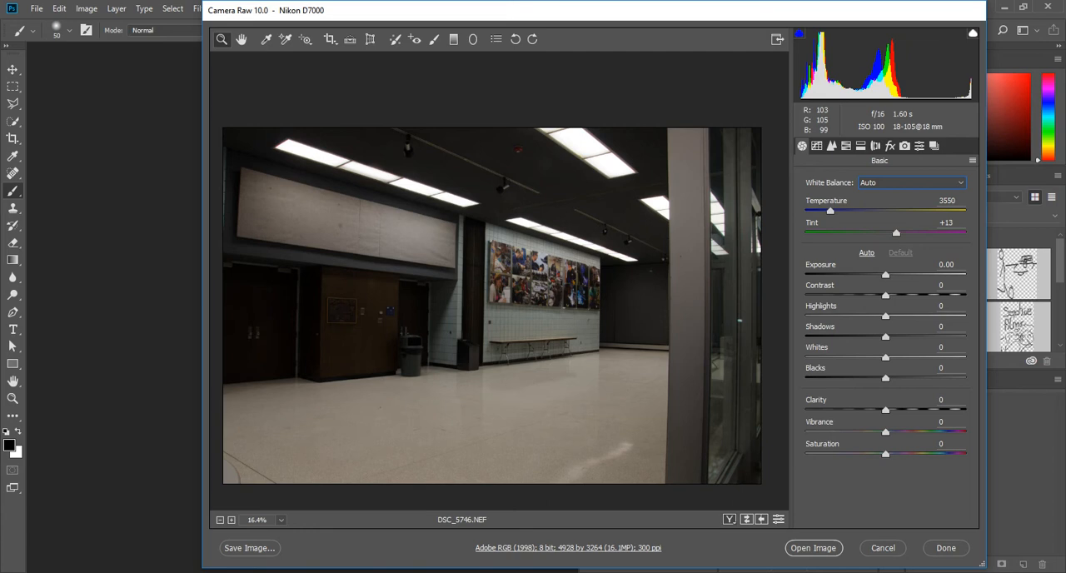
click(912, 183)
click(883, 192)
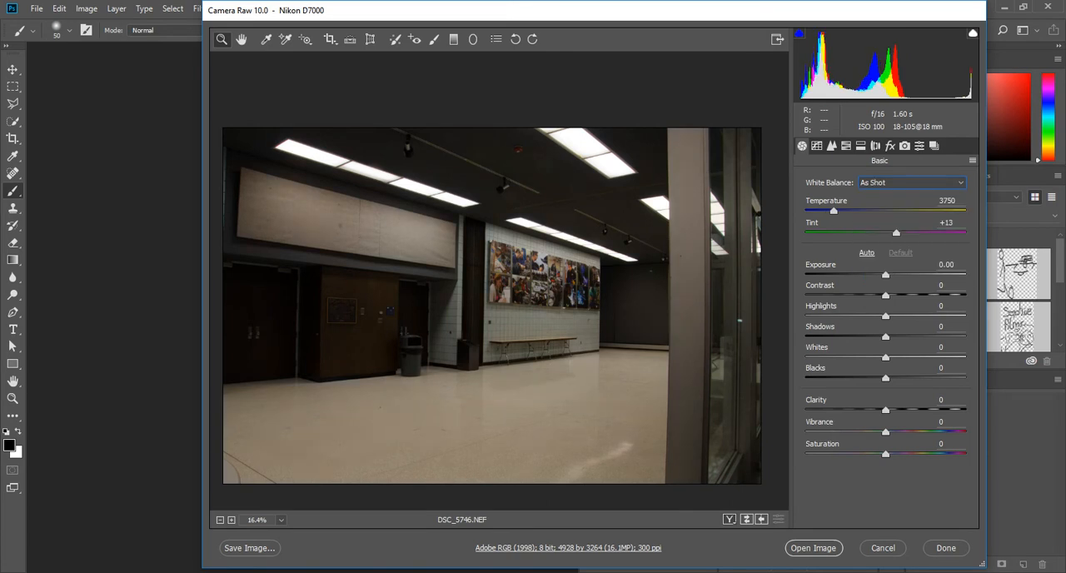
click(912, 182)
click(883, 203)
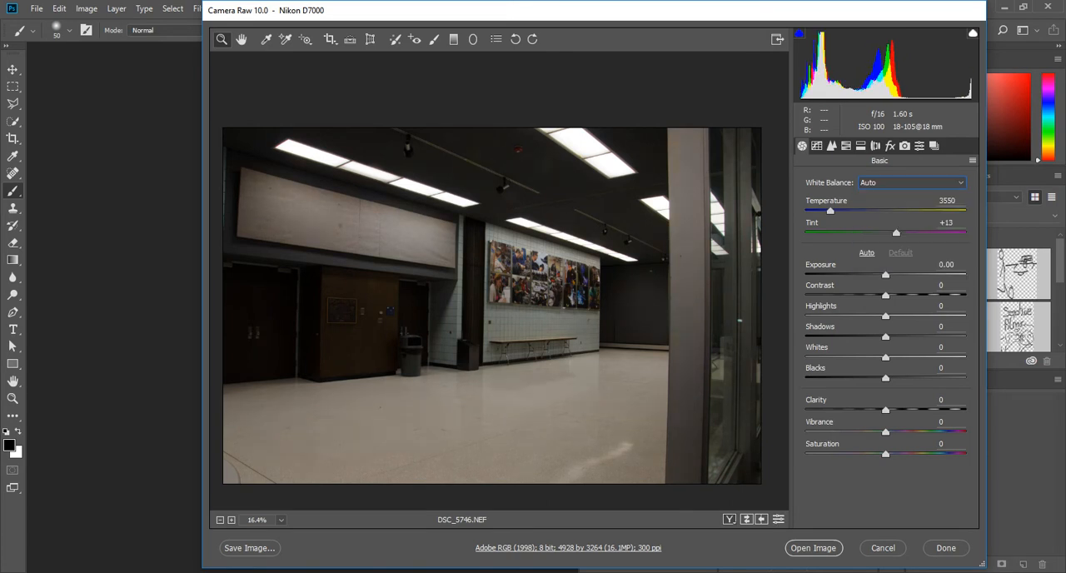
click(912, 182)
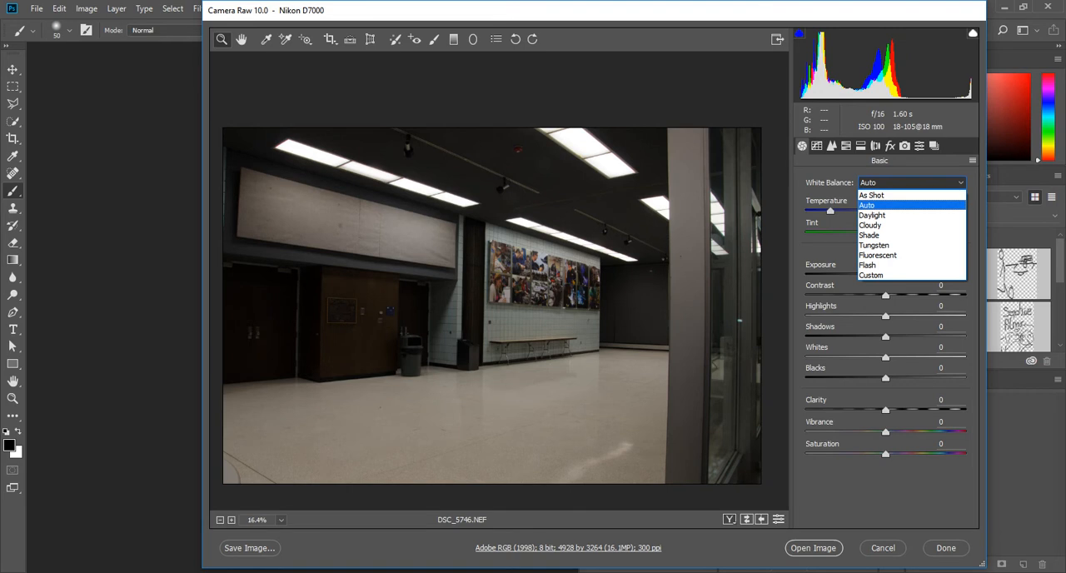
click(883, 195)
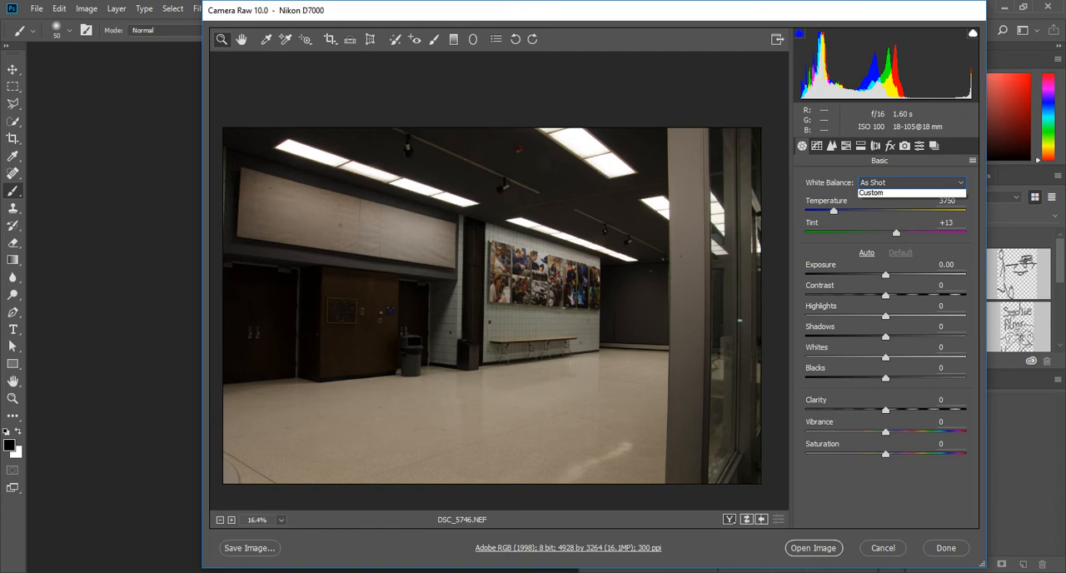
Set the white balance to Auto and open the developed photo as a Photoshop document
click(912, 182)
click(866, 205)
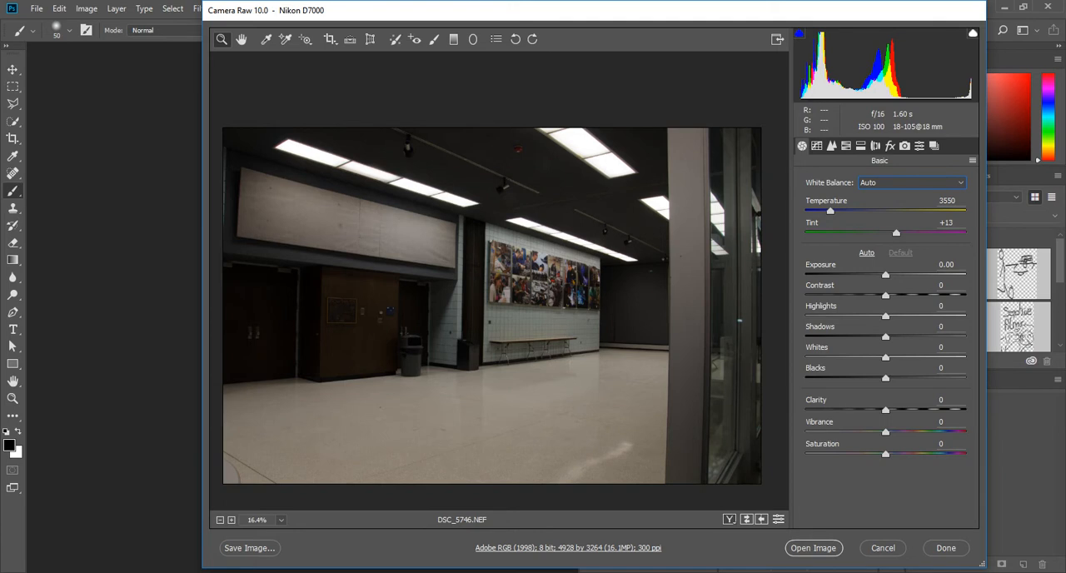
click(814, 548)
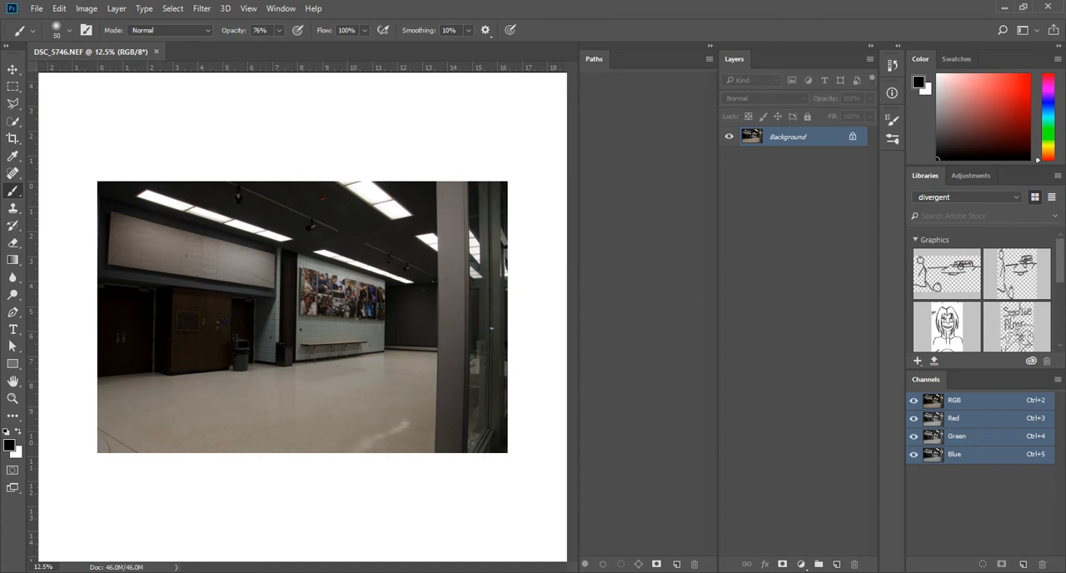
Save the developed room photo in the SourceFiles folder as Backplate_001 in TIFF format and close it
key(ctrl+shift+s)
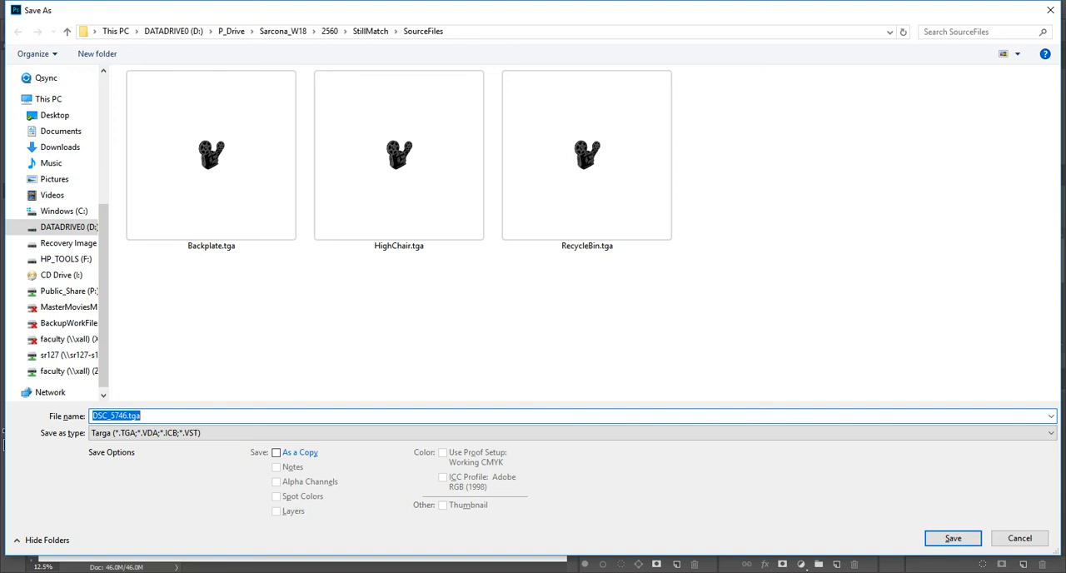
text(Backplate)
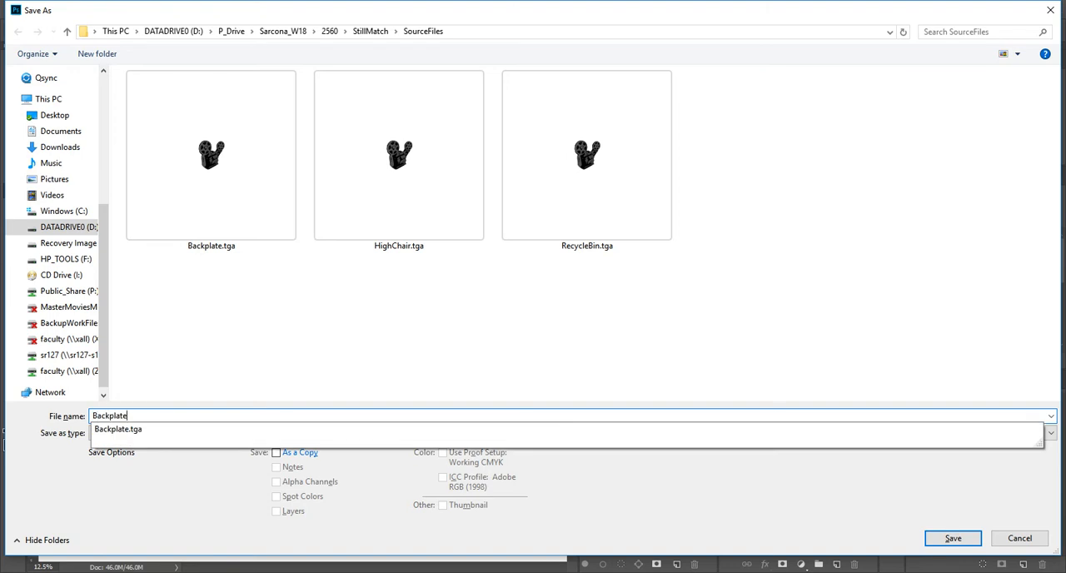
text(_001)
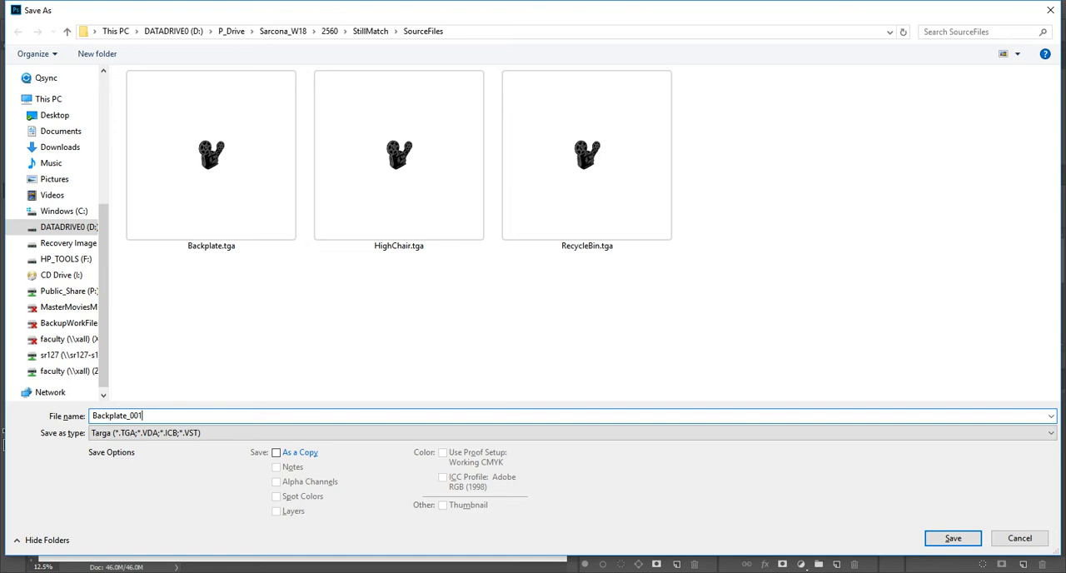
click(573, 433)
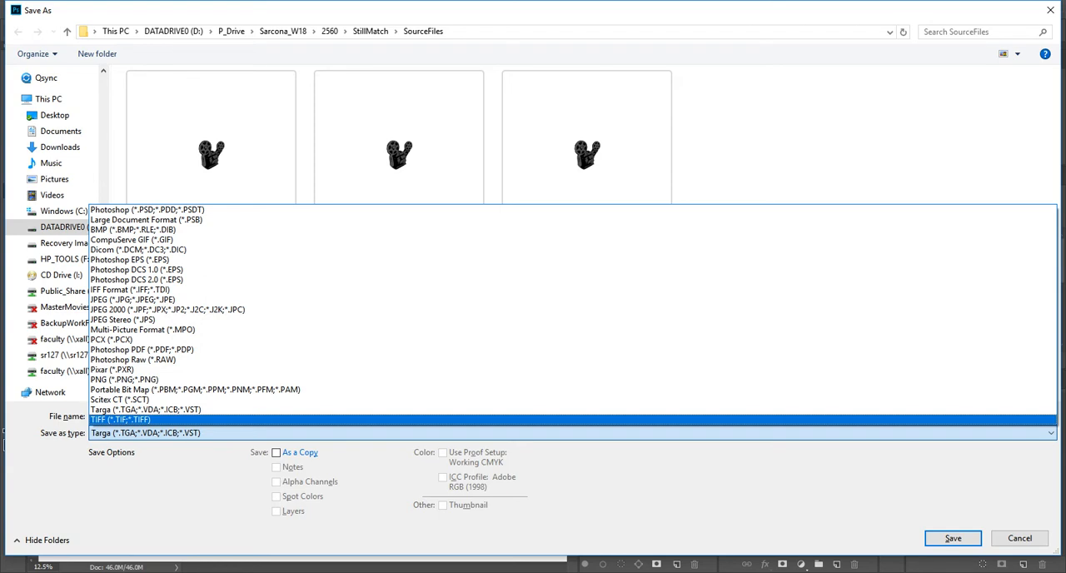
key(Return)
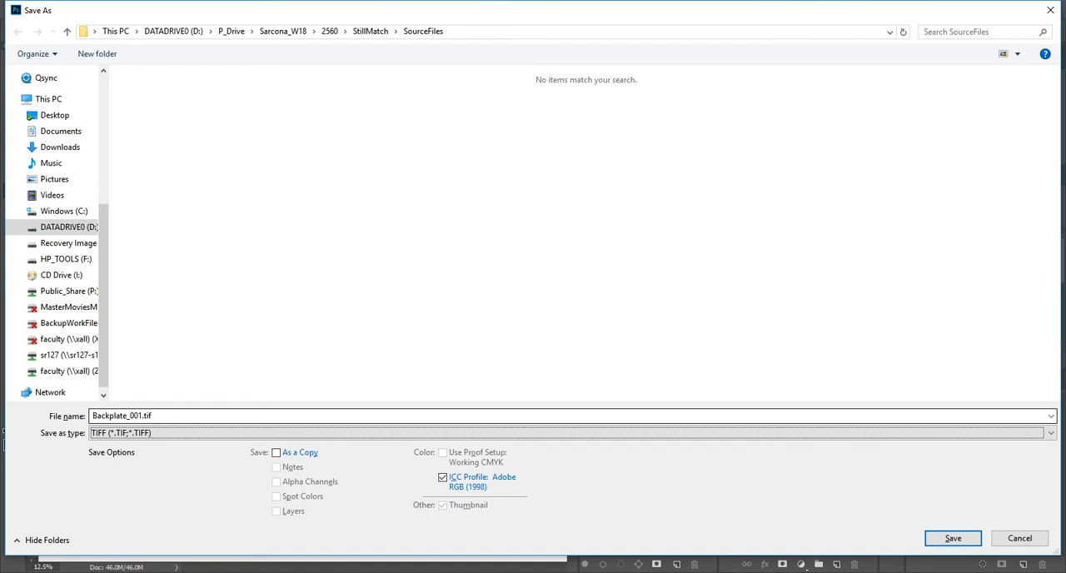
key(Return)
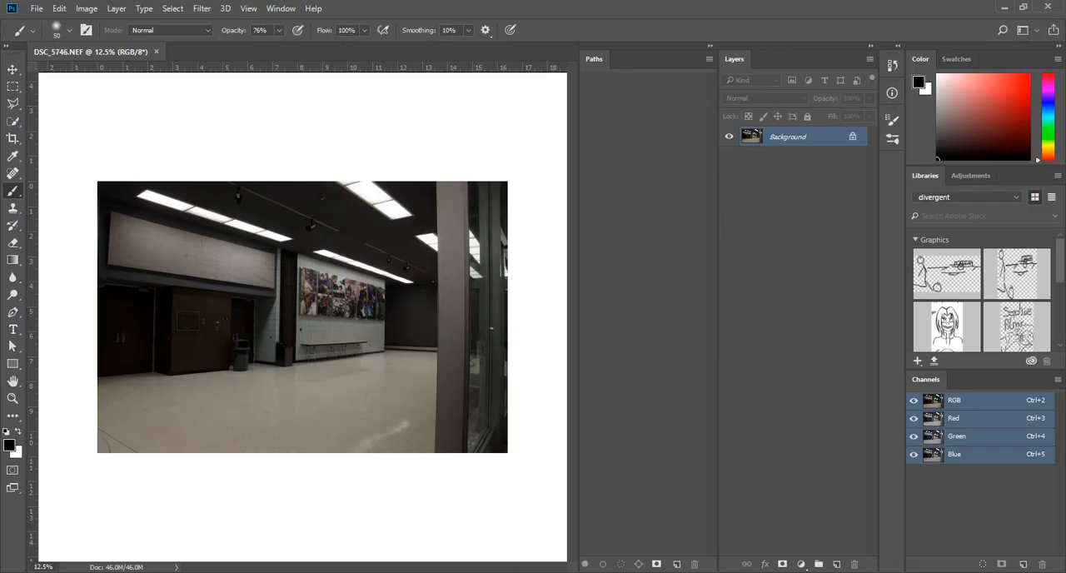
key(Return)
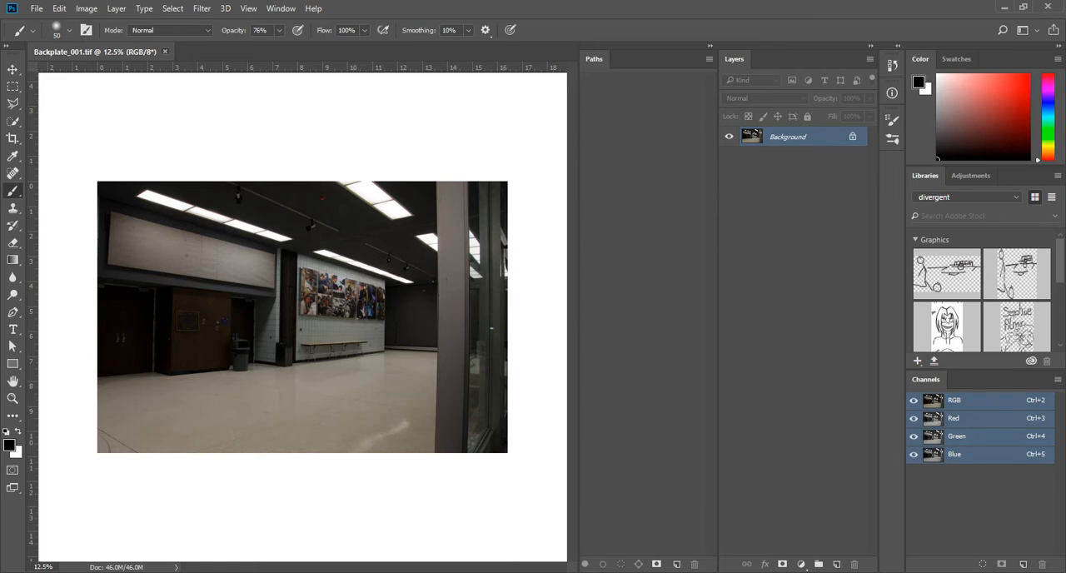
key(ctrl+w)
Compare the high chair photos DSC_5749.NEF and DSC_5750.NEF and open DSC_5749.NEF in Camera Raw
click(37, 8)
click(137, 36)
scroll(467, 333, down, 15)
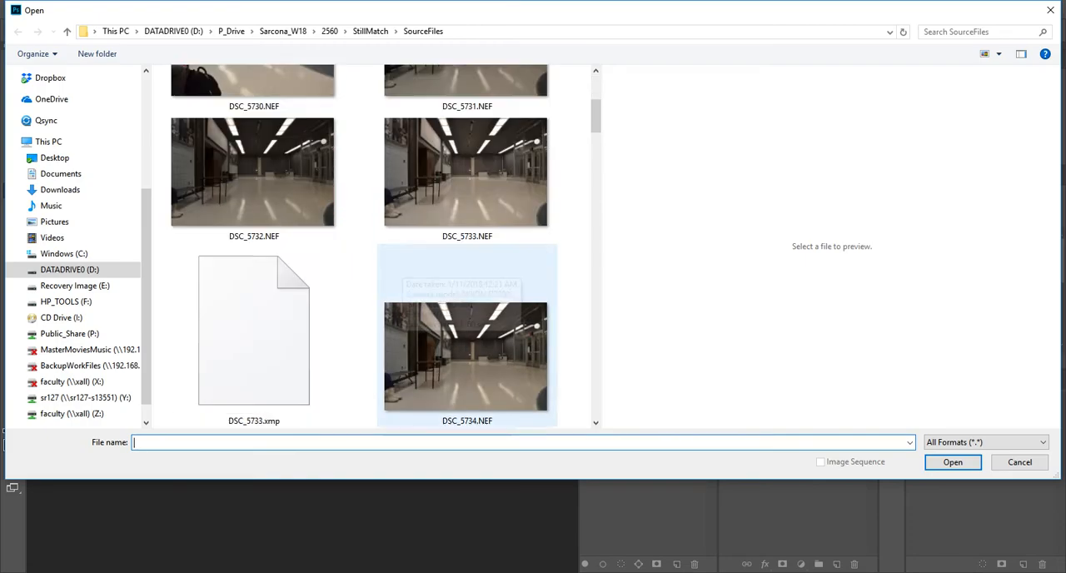
scroll(467, 333, down, 2)
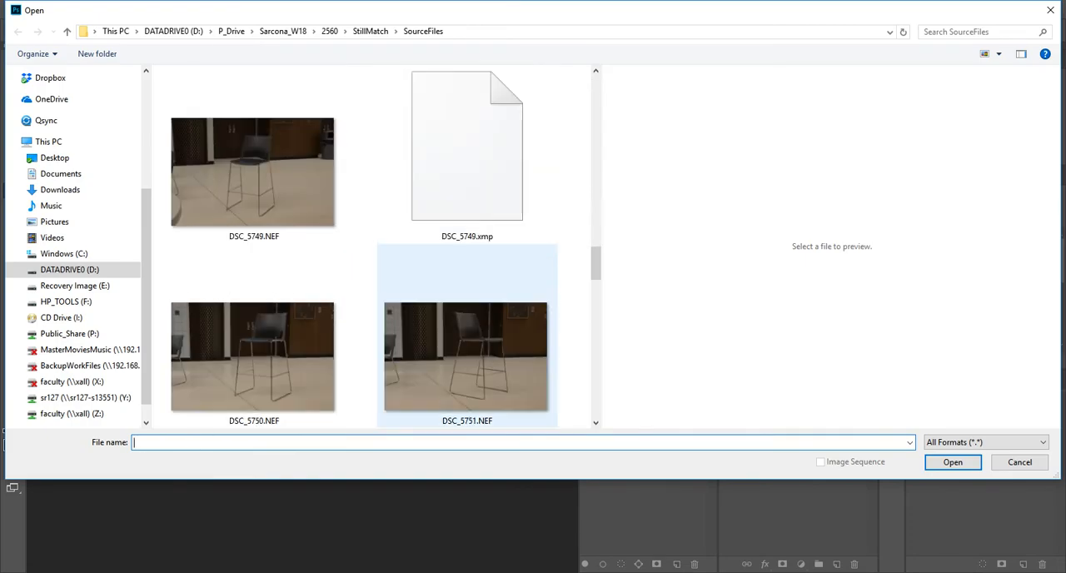
scroll(467, 333, up, 2)
click(275, 292)
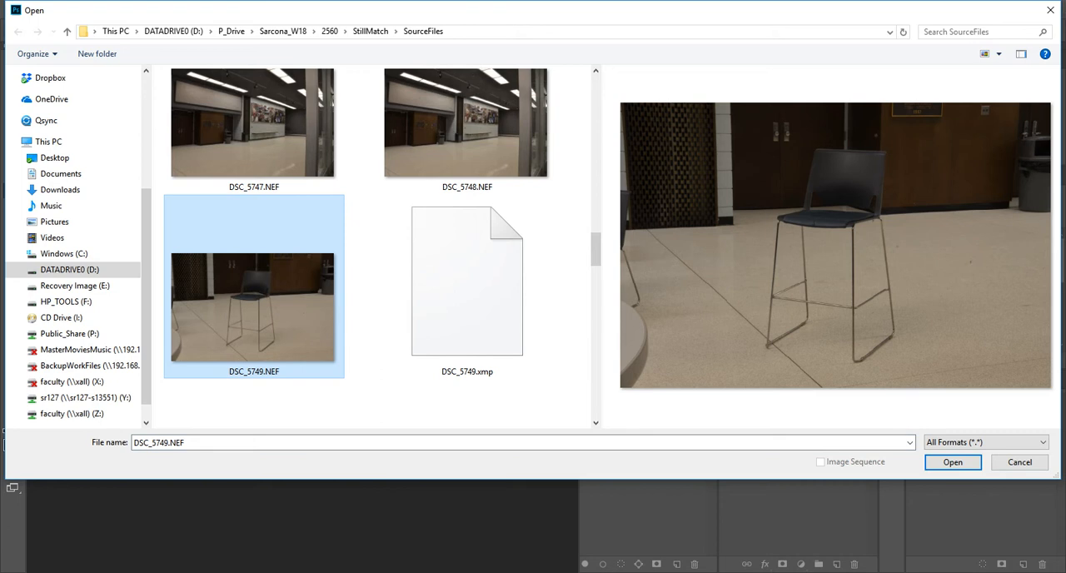
scroll(279, 309, down, 2)
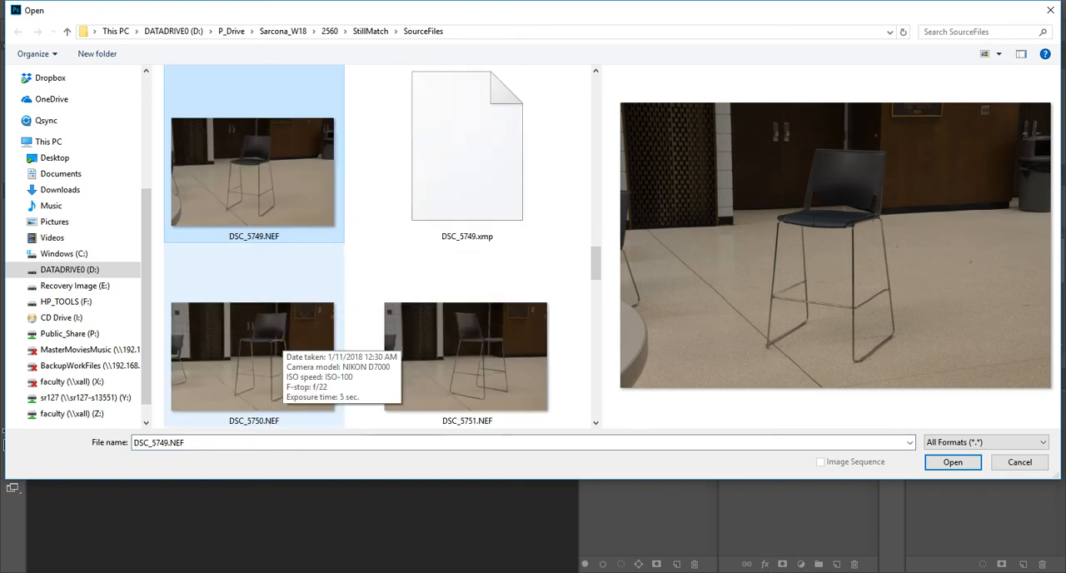
click(275, 343)
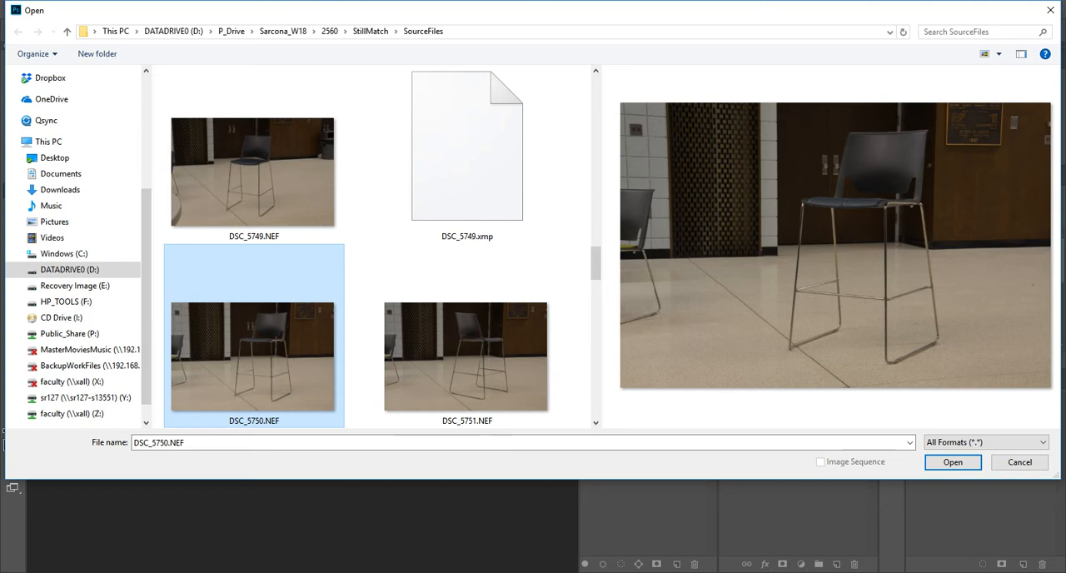
click(260, 176)
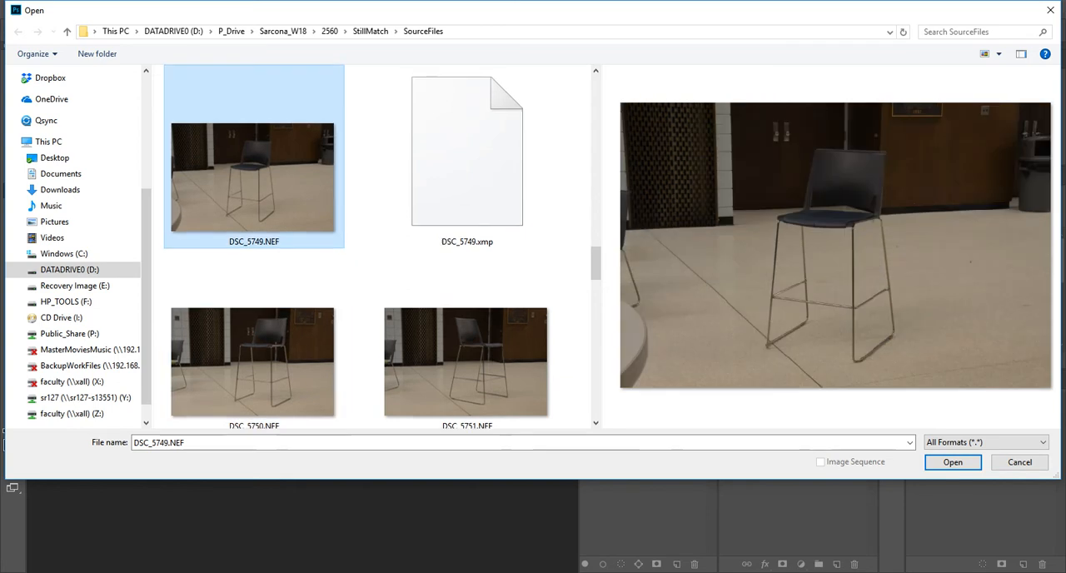
click(952, 462)
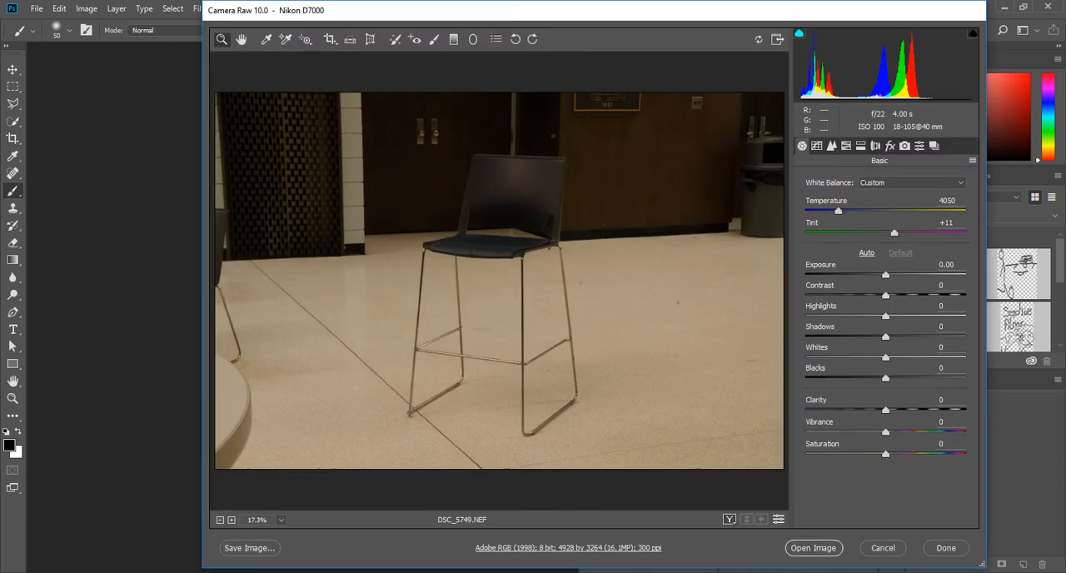
Set the chair photo's white balance to Auto and open it as a Photoshop document
click(912, 182)
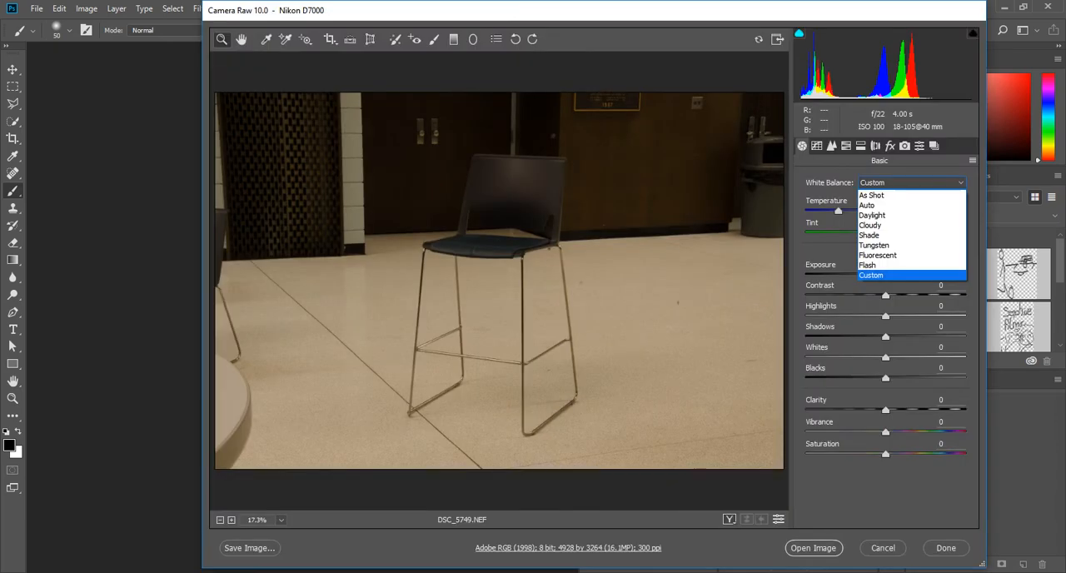
click(868, 205)
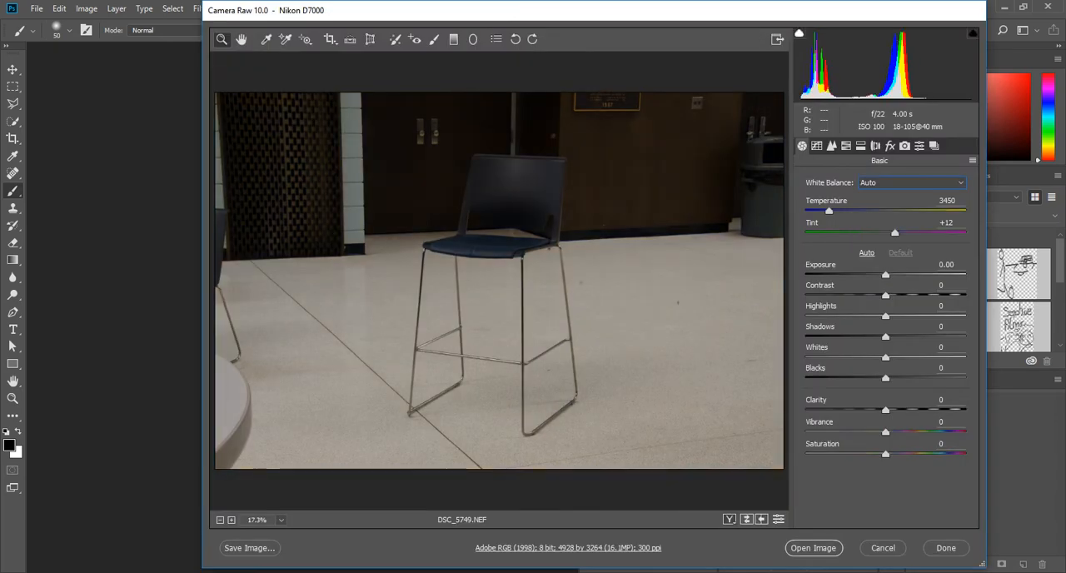
click(813, 548)
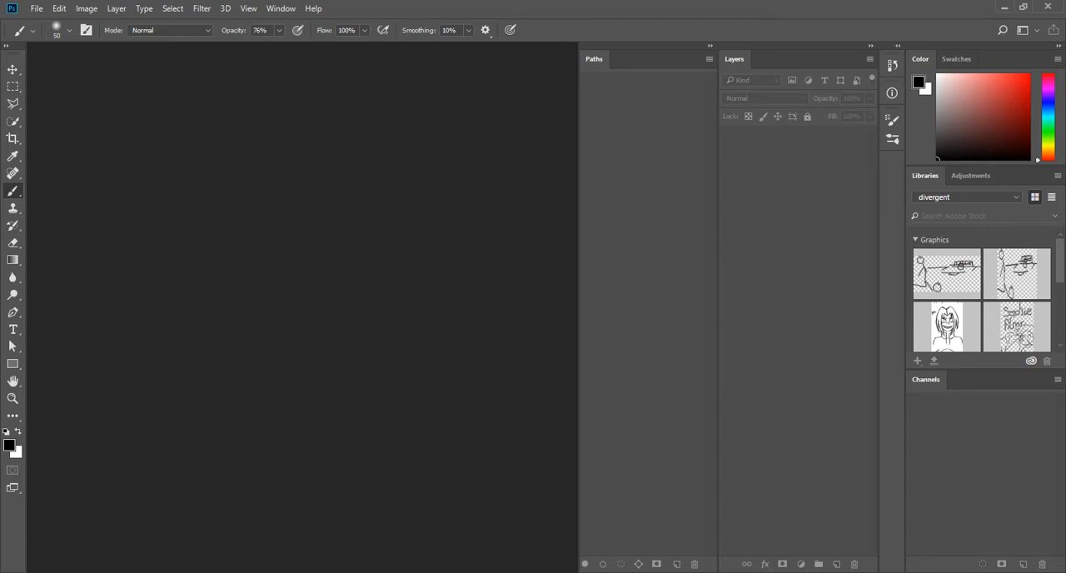
Save the chair photo in the SourceFiles folder as High_Chair in TIFF format and close it
key(ctrl+shift+s)
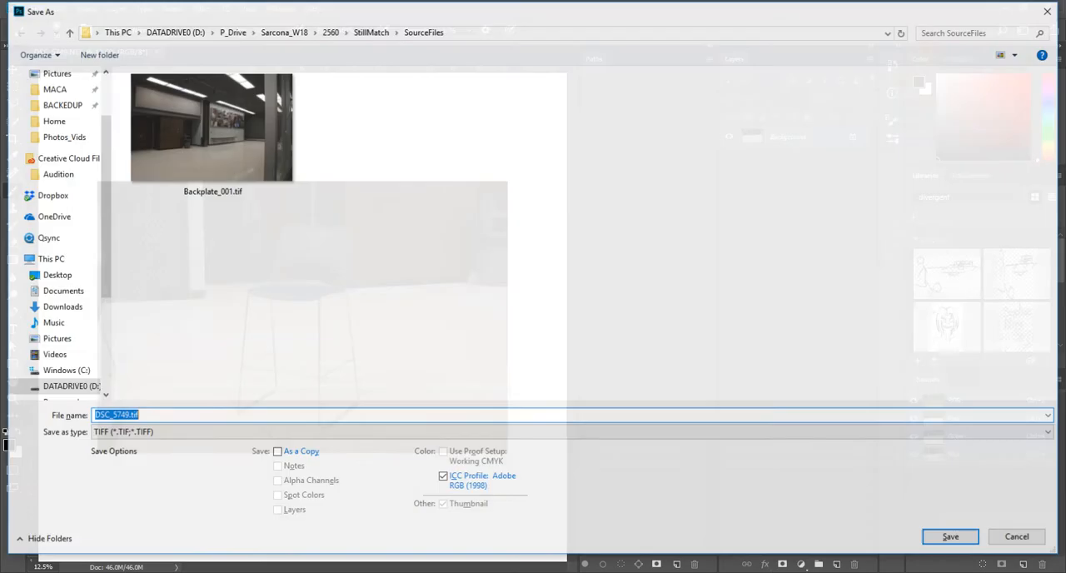
text(Chair)
key(Tab)
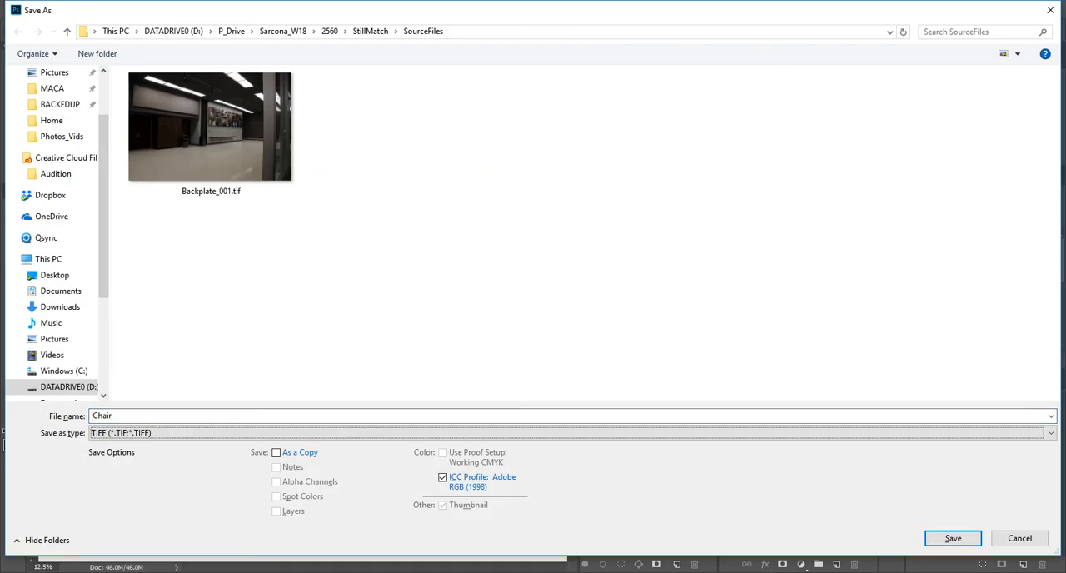
key(shift+Tab)
text(High_Chair)
key(Tab)
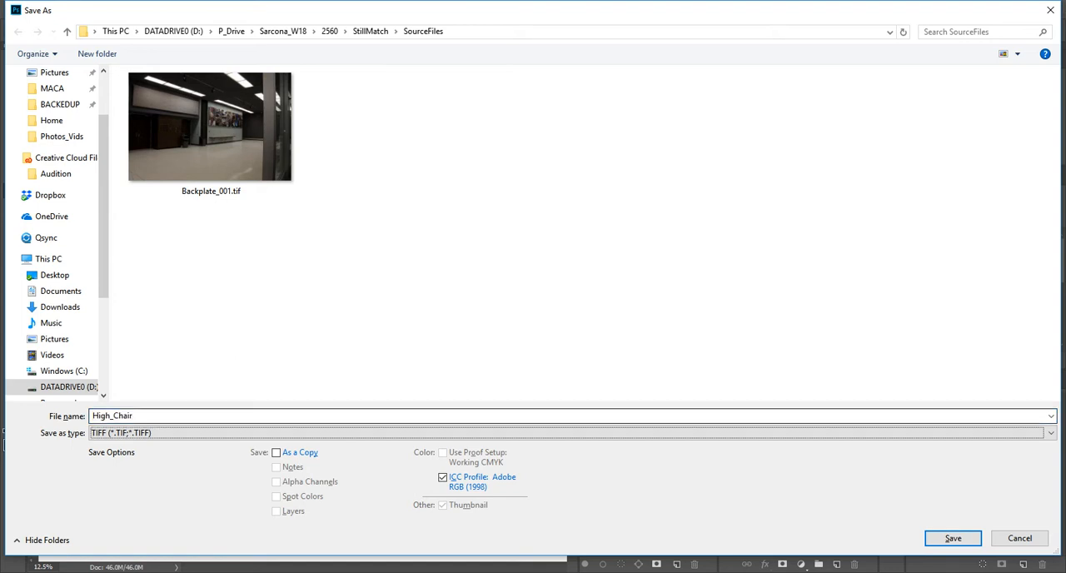
key(Return)
key(Return)
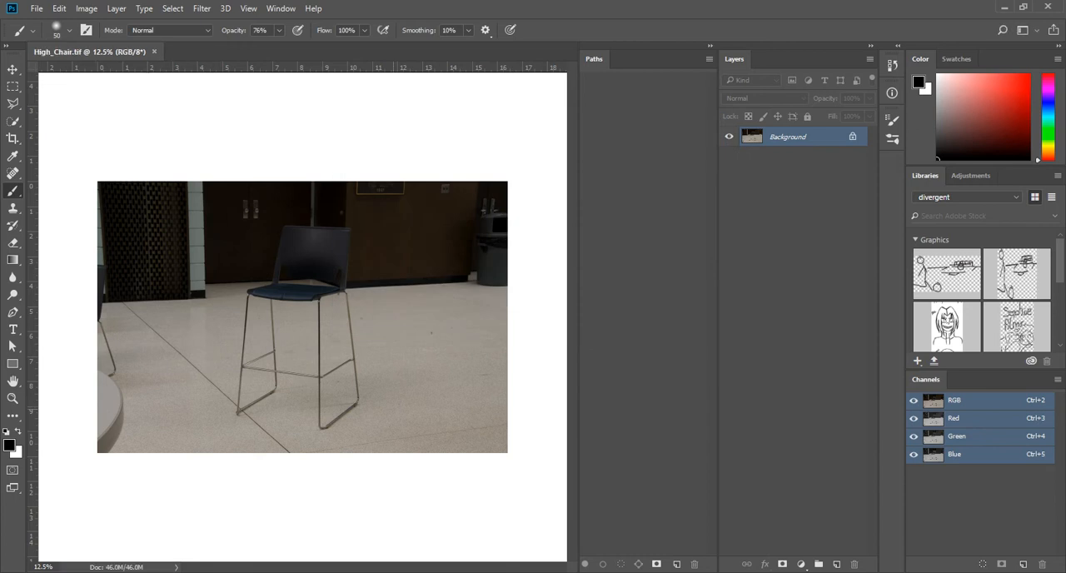
key(ctrl+w)
Open the standing person photo DSC_5756.NEF together with the blue bin photo DSC_5761.NEF in Camera Raw
key(ctrl+o)
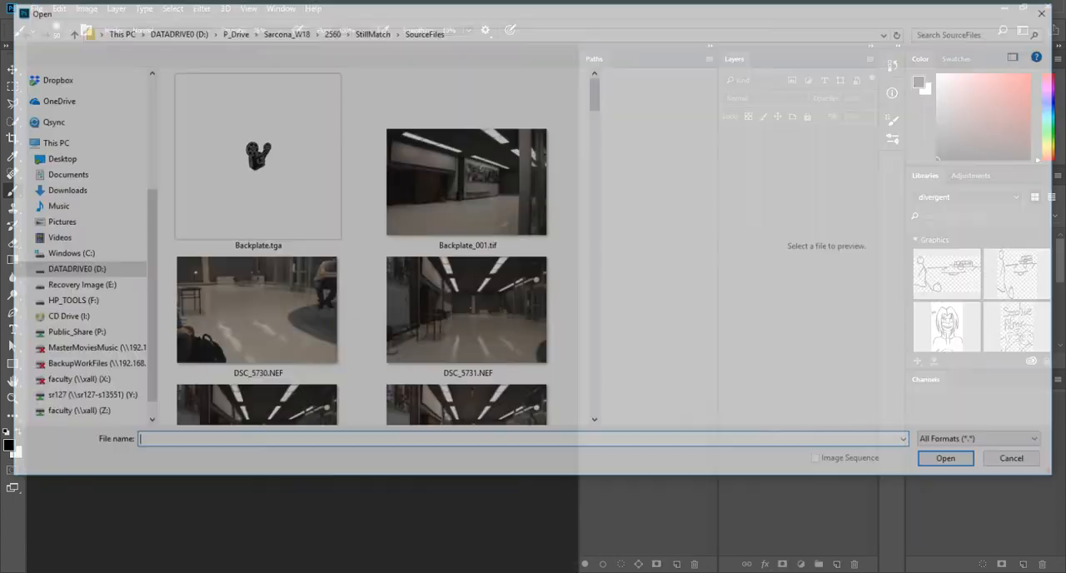
scroll(466, 333, down, 15)
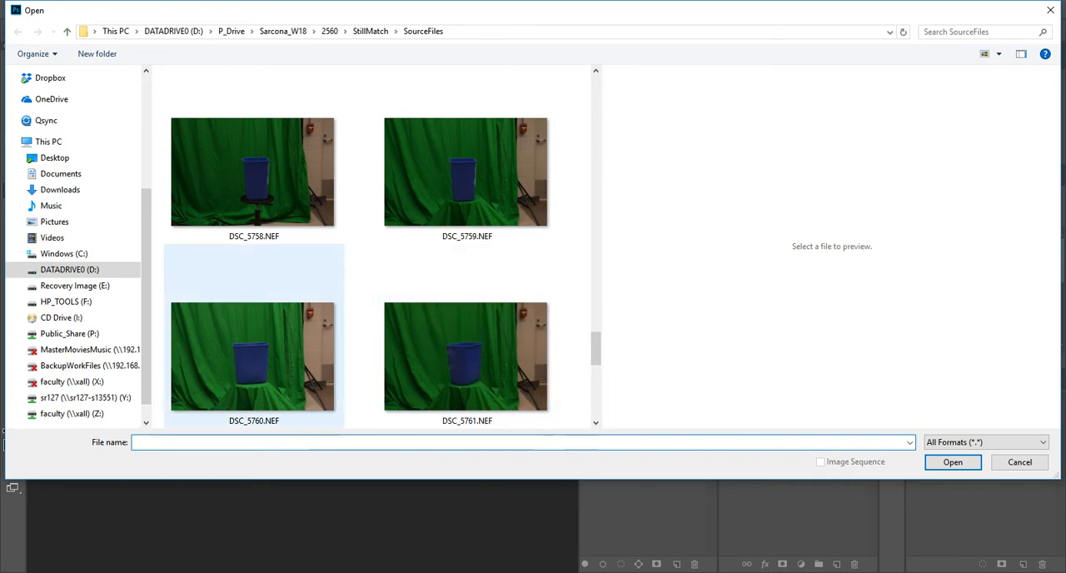
scroll(466, 333, down, 1)
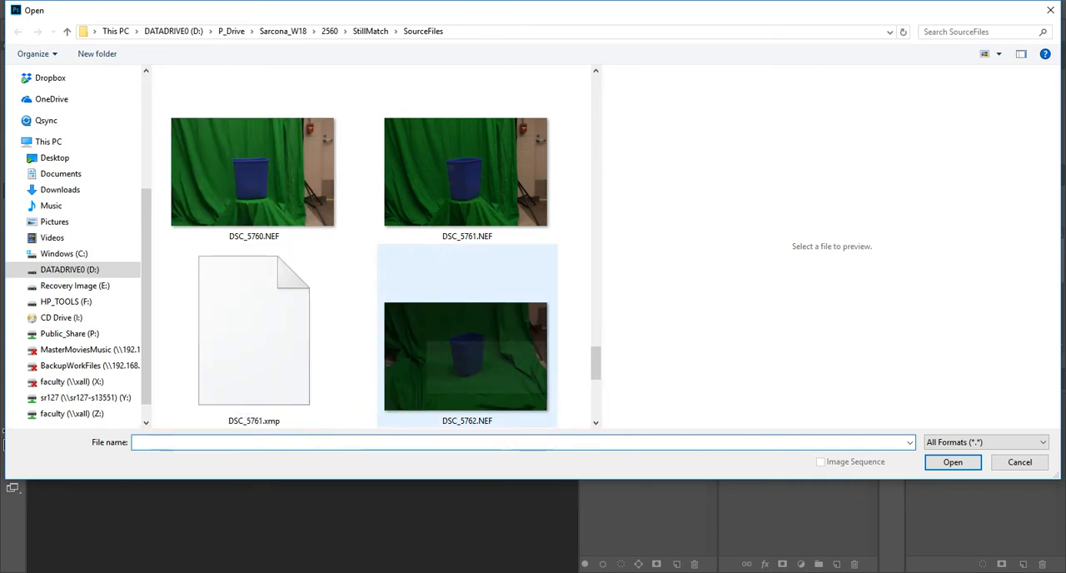
scroll(466, 333, up, 3)
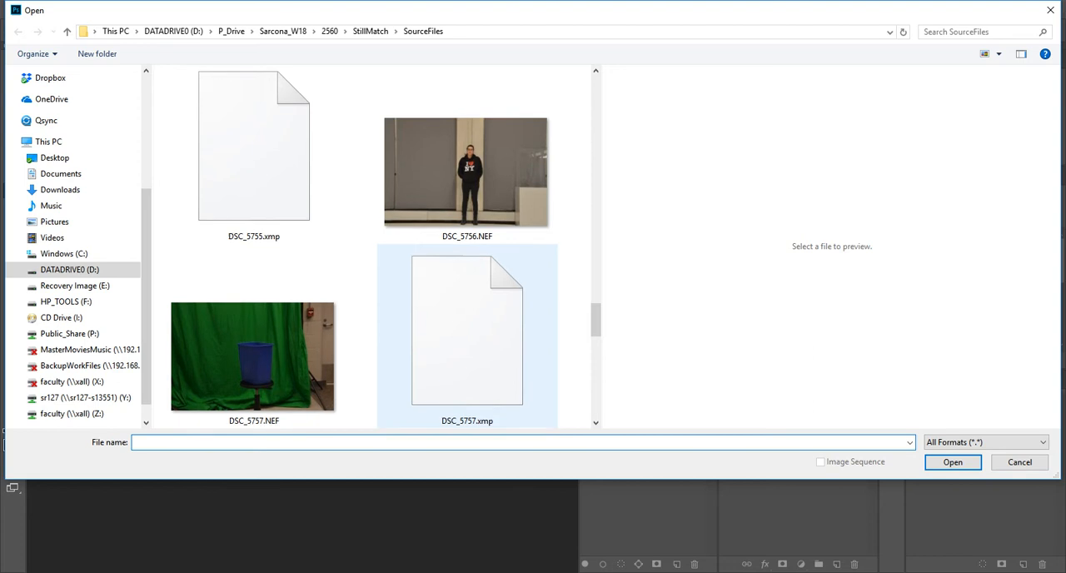
scroll(466, 333, down, 1)
scroll(466, 333, up, 1)
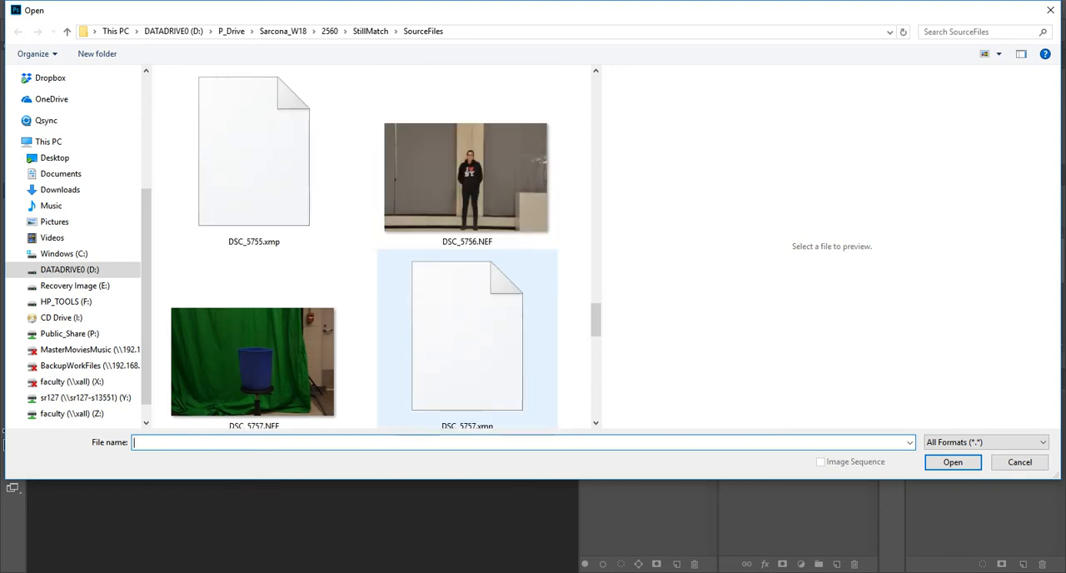
click(466, 225)
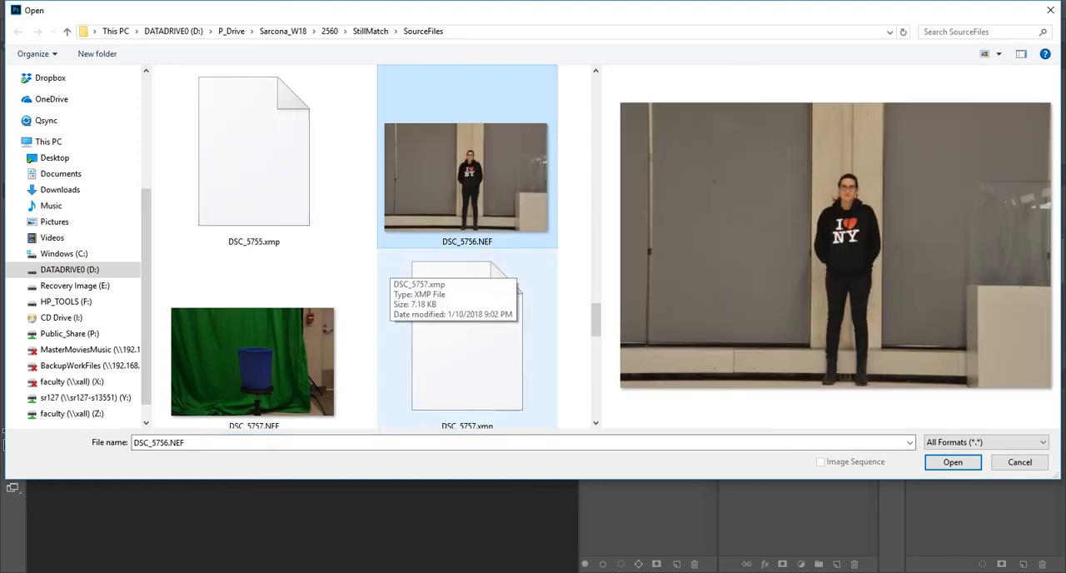
scroll(375, 250, down, 3)
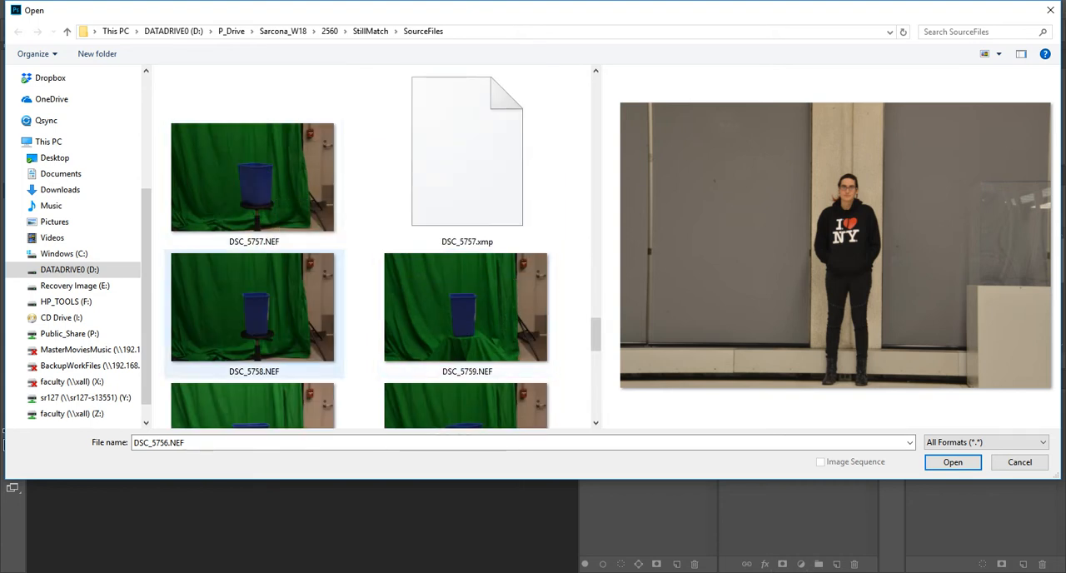
scroll(252, 333, down, 2)
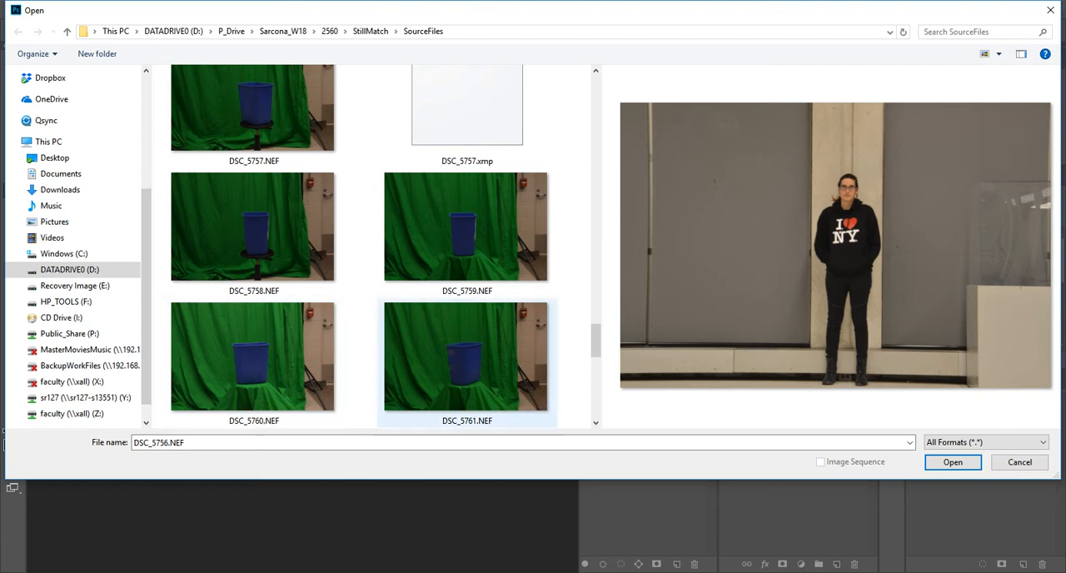
ctrl+click(466, 358)
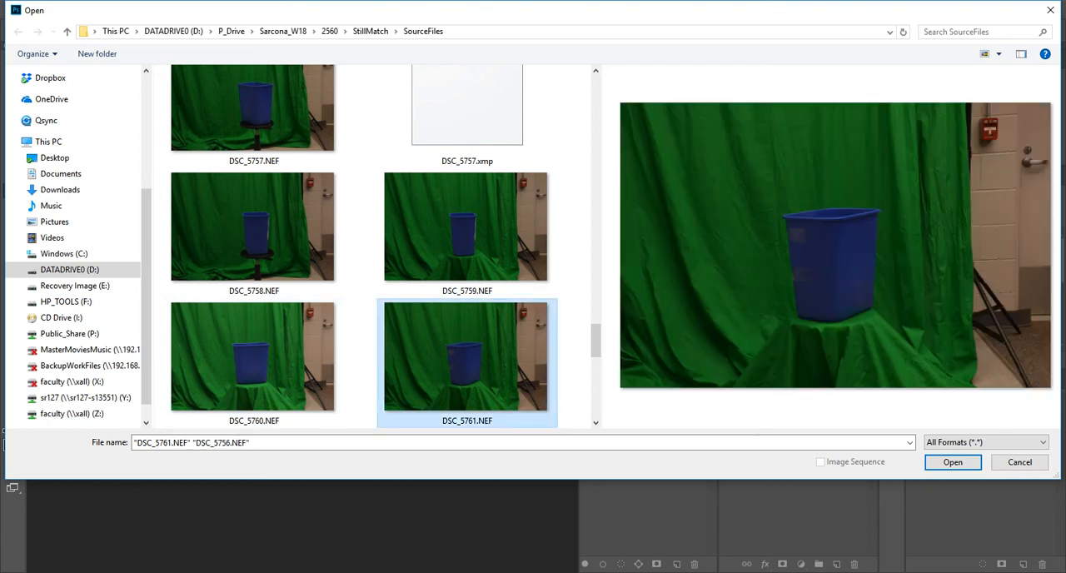
key(Return)
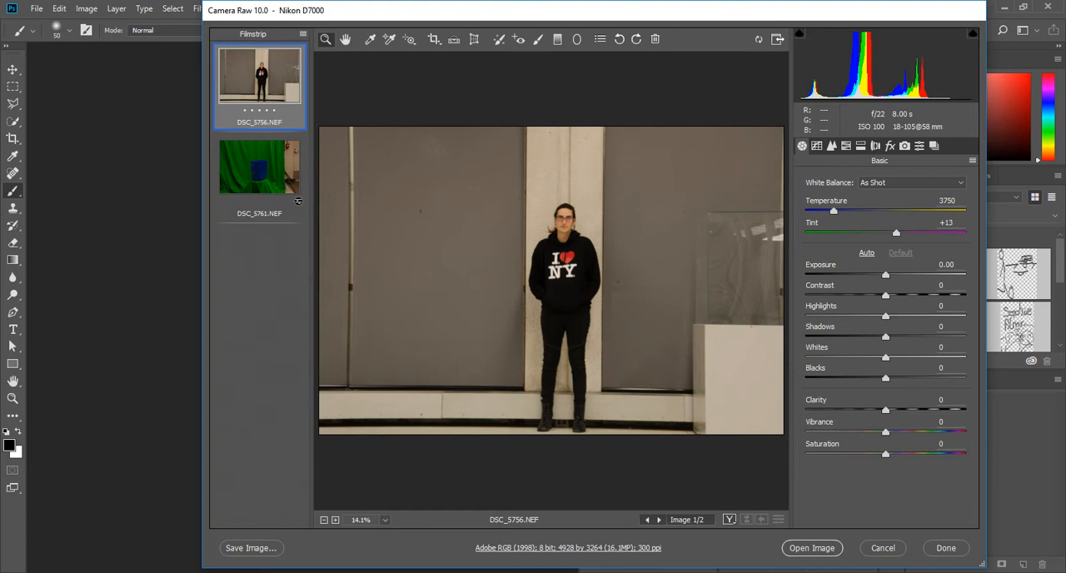
Set the white balance of DSC_5756.NEF to Auto and open it as a Photoshop document
click(913, 182)
click(882, 204)
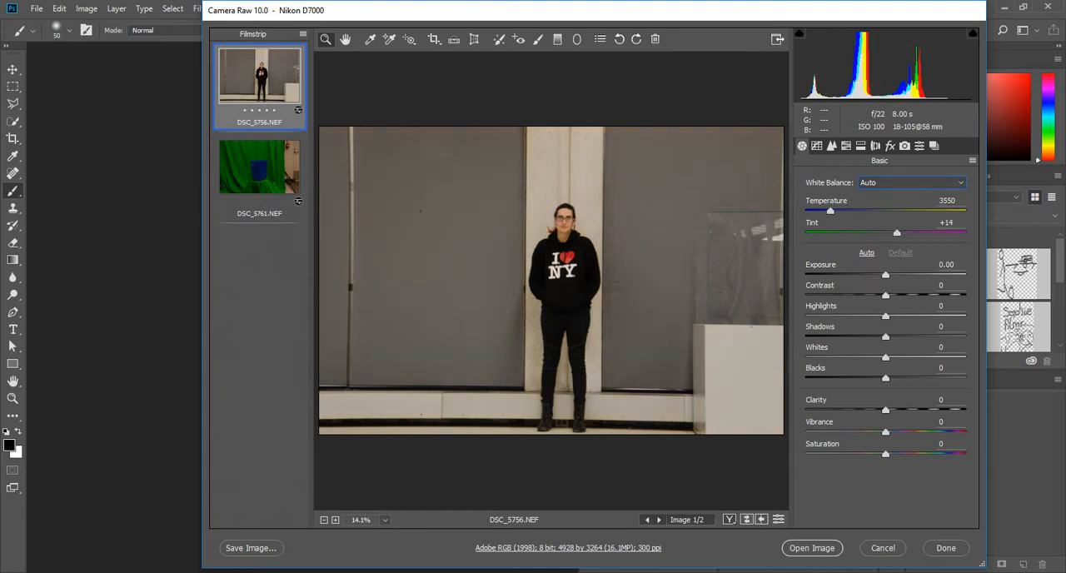
click(812, 547)
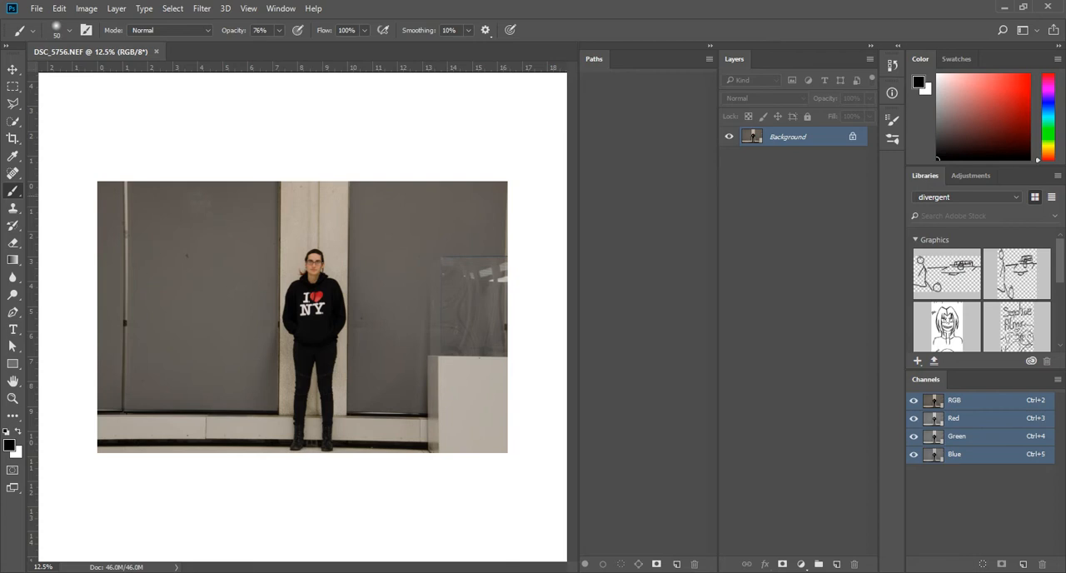
Open the raw photo of the blue bin on green cloth from the SourceFiles folder
click(37, 8)
click(36, 8)
scroll(467, 279, down, 20)
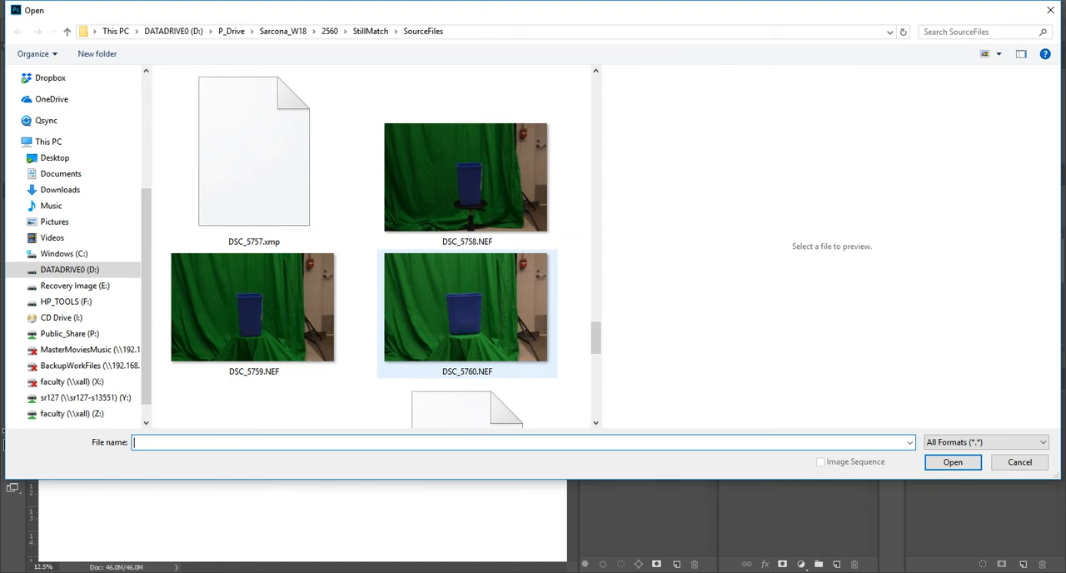
scroll(467, 325, down, 2)
double_click(260, 351)
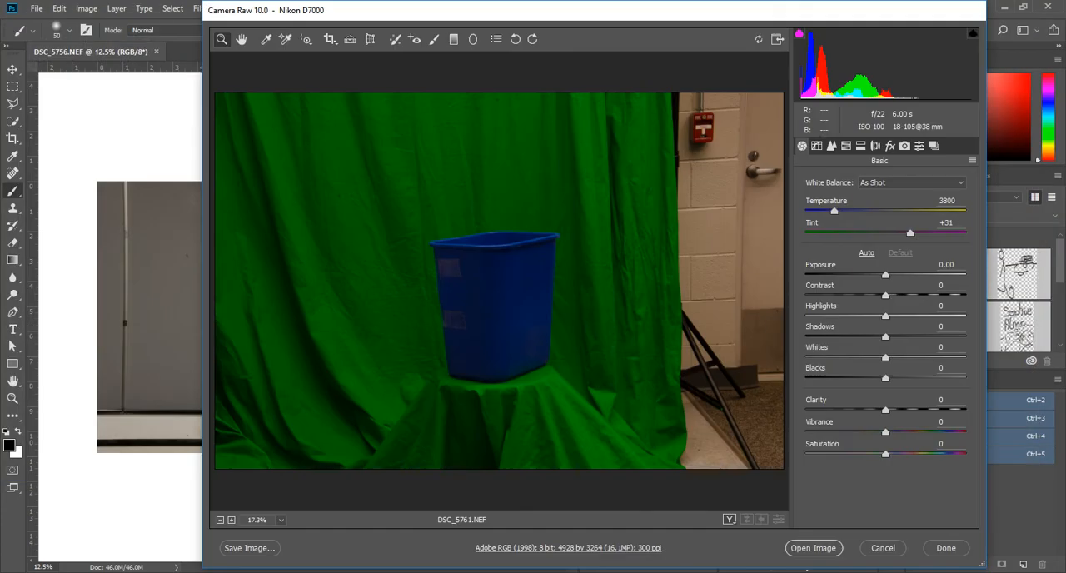
Try the Auto, As Shot, Fluorescent, Tungsten, Shade and Cloudy white balance presets on DSC_5761.NEF
click(912, 183)
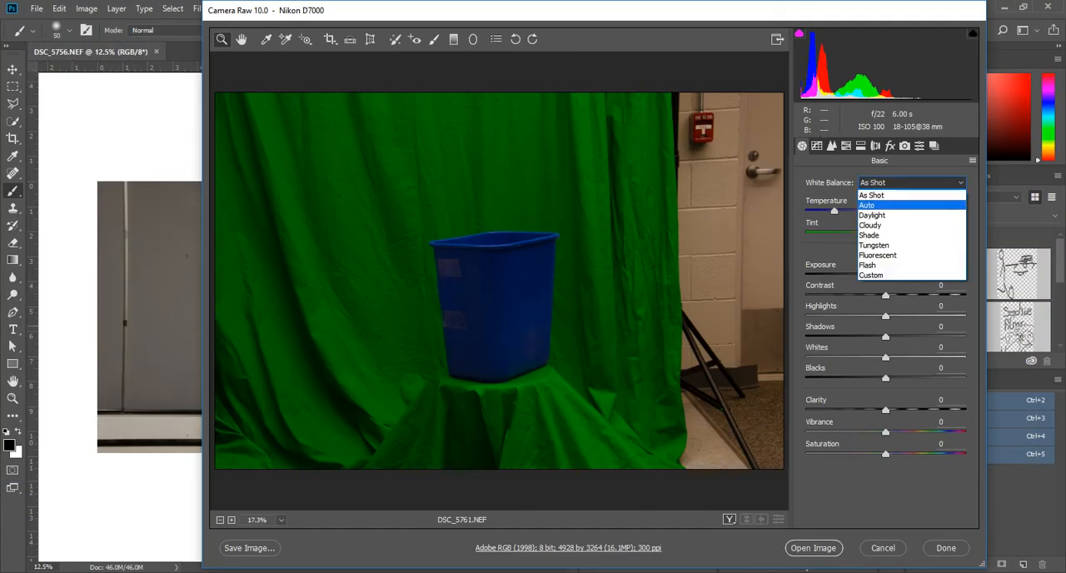
click(911, 205)
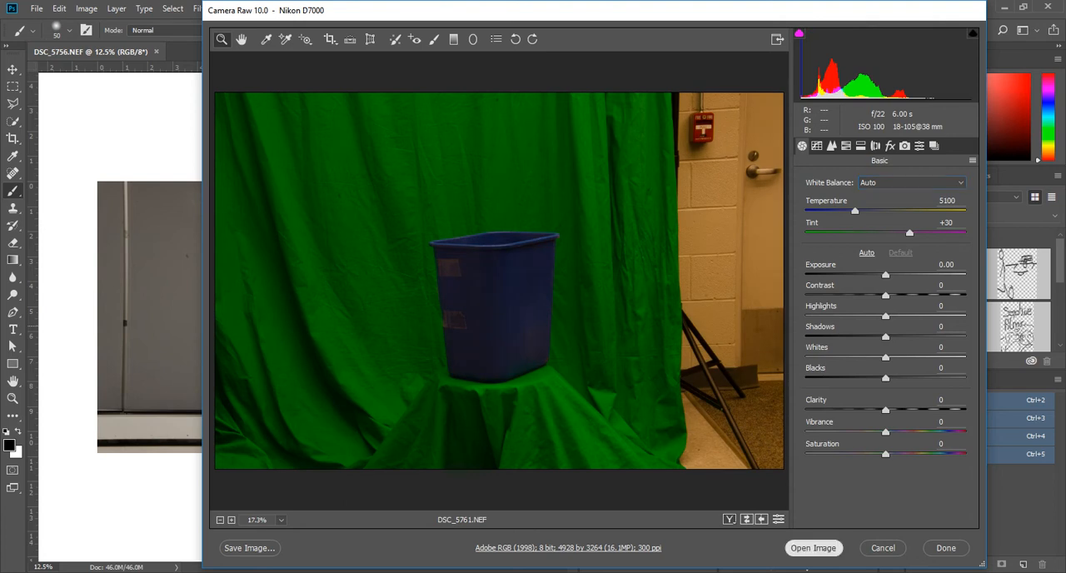
click(912, 182)
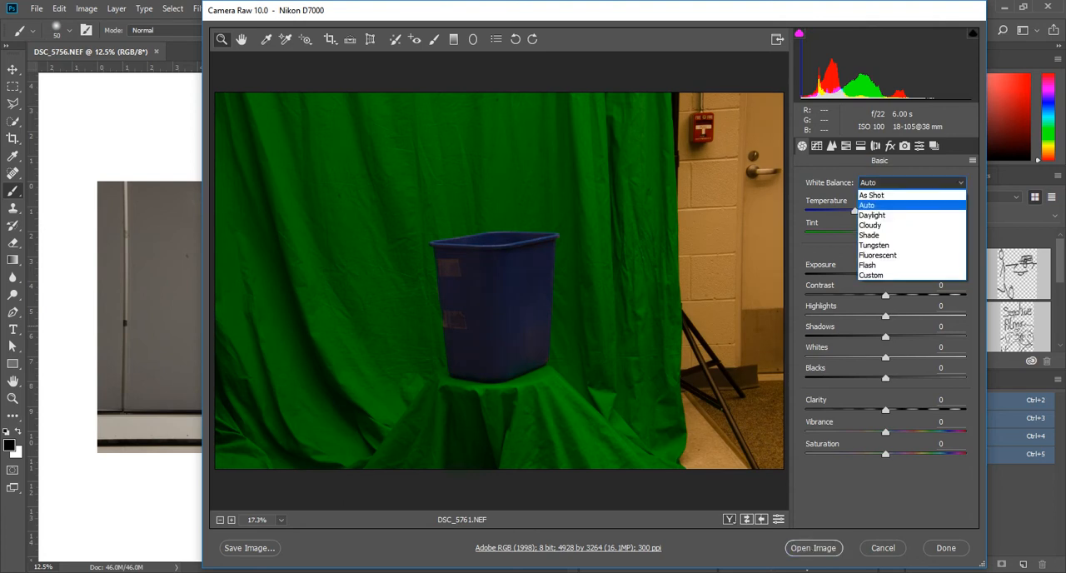
click(911, 195)
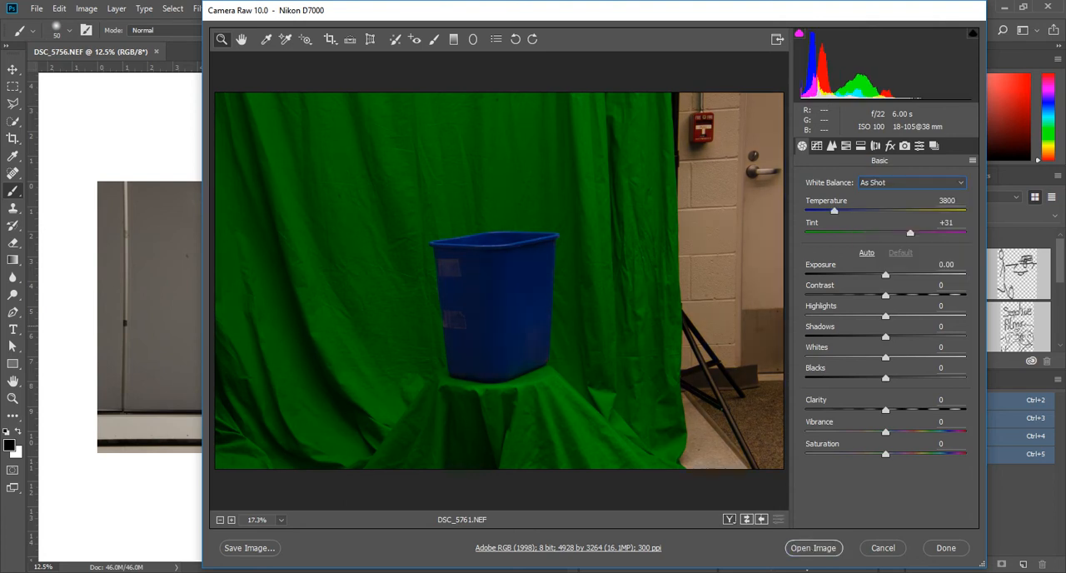
click(911, 182)
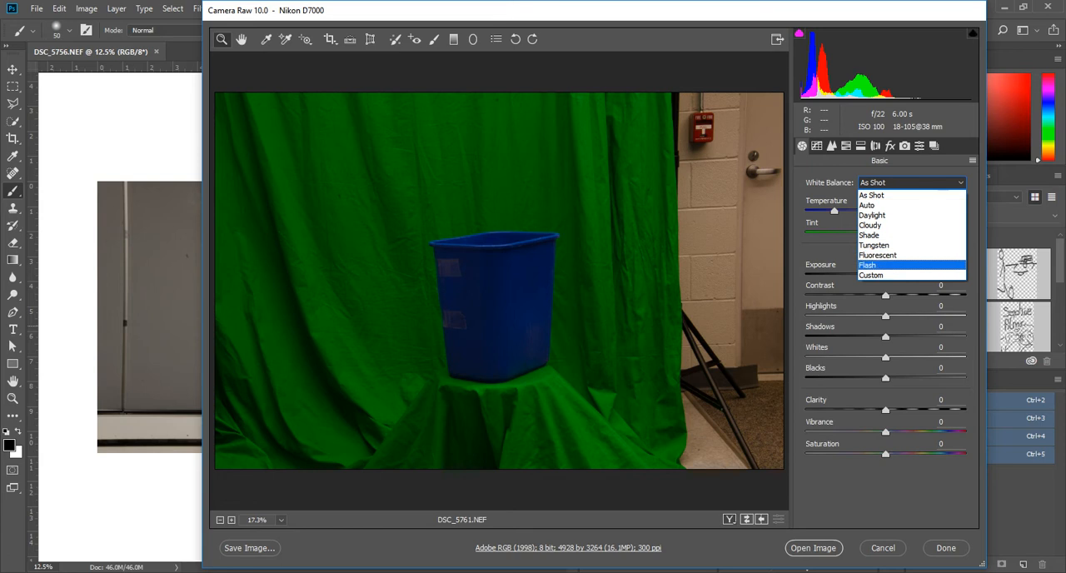
click(911, 255)
click(911, 183)
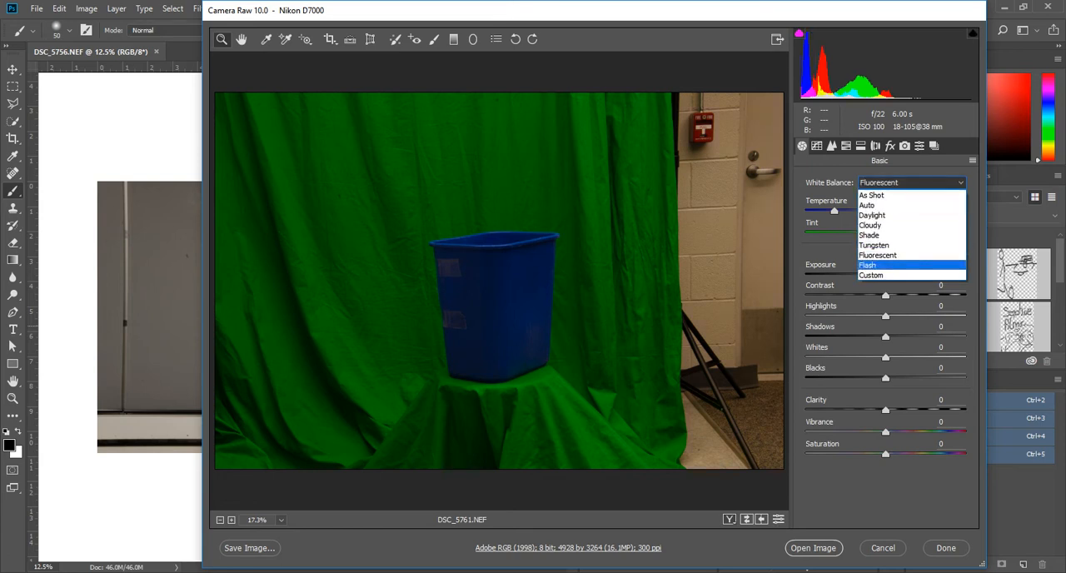
click(911, 245)
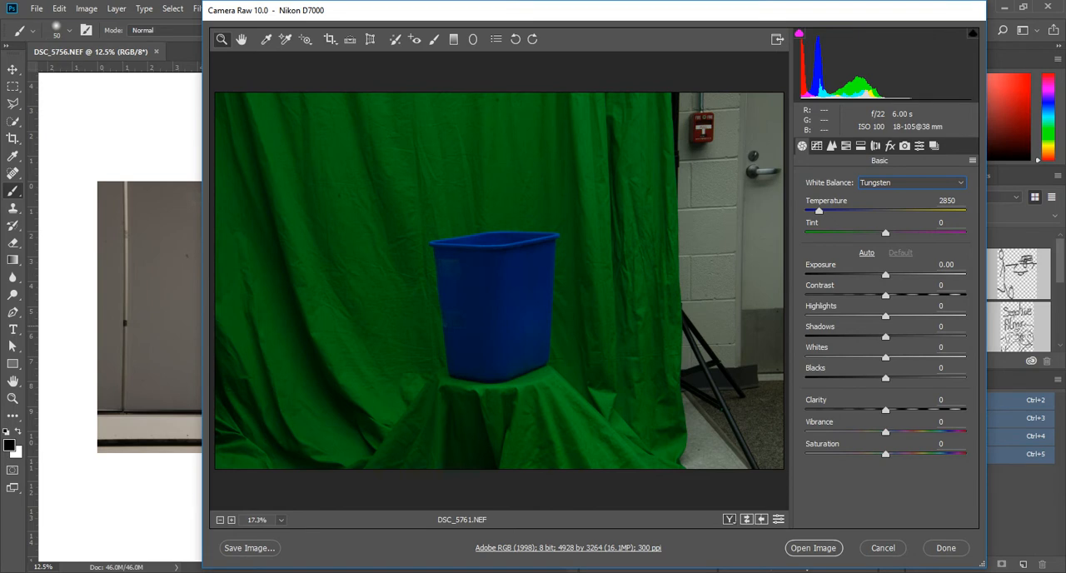
click(913, 182)
click(907, 235)
click(913, 183)
click(908, 226)
Set the white balance of the blue bin photo to Fluorescent and open it as a Photoshop document
click(912, 183)
click(908, 255)
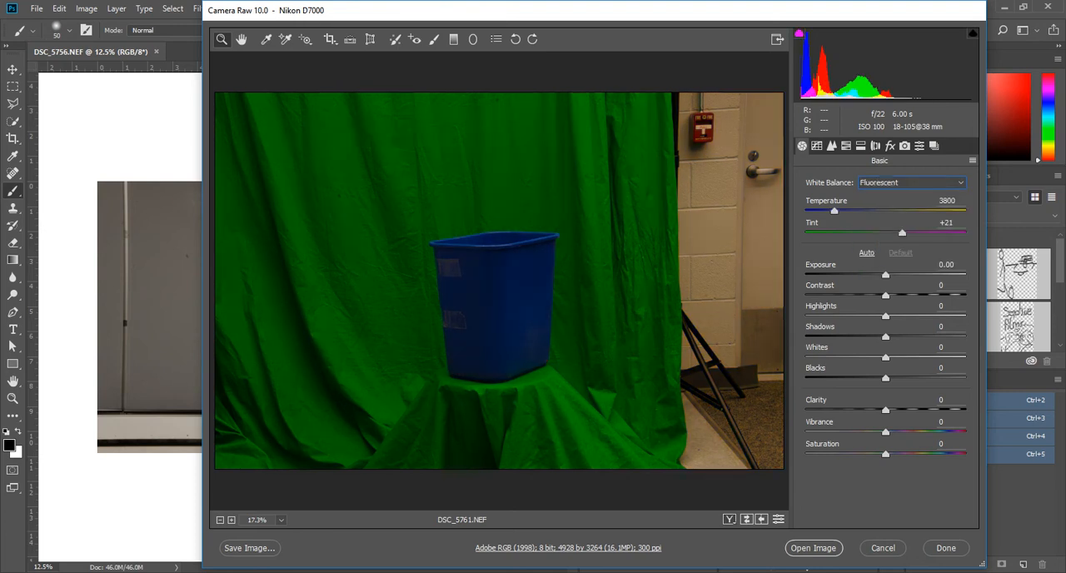
click(913, 183)
click(908, 255)
click(813, 548)
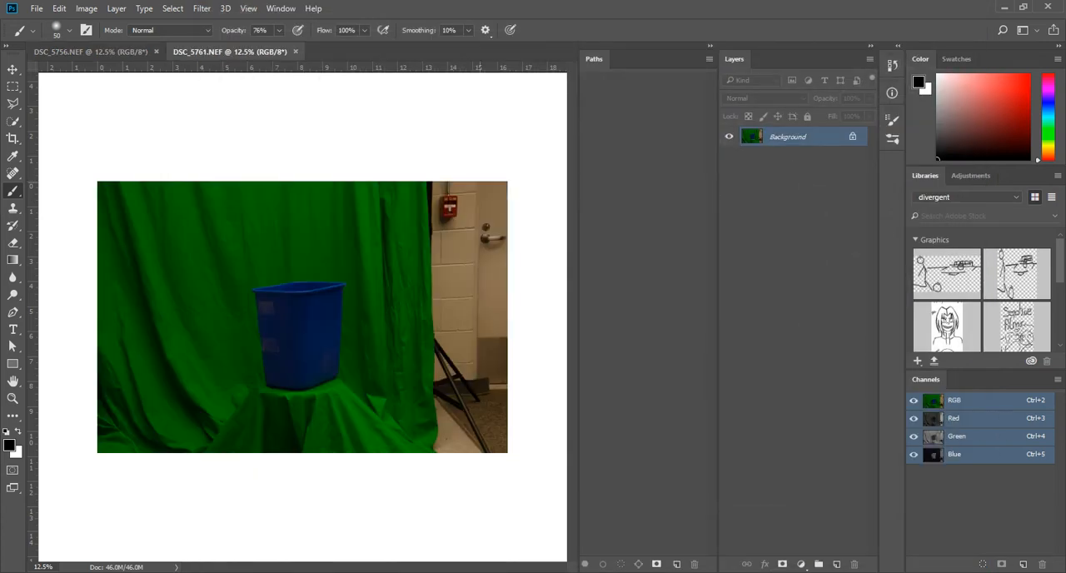
Save the bin photo in the SourceFiles folder as RecycleBin in TIFF format and close it
key(ctrl+shift+s)
text(RecycleB)
text(in)
key(Return)
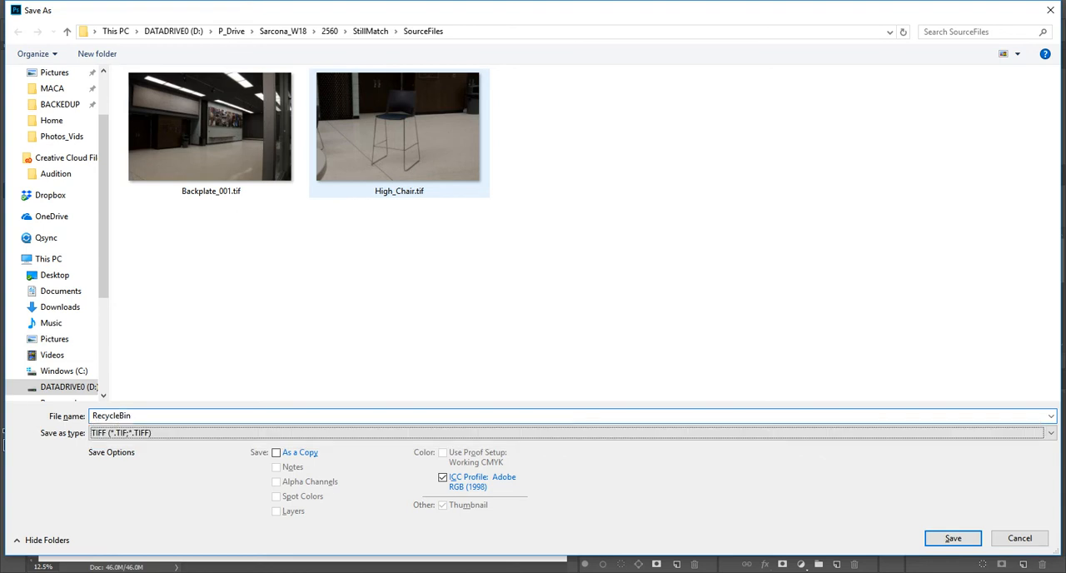
key(Return)
key(ctrl+w)
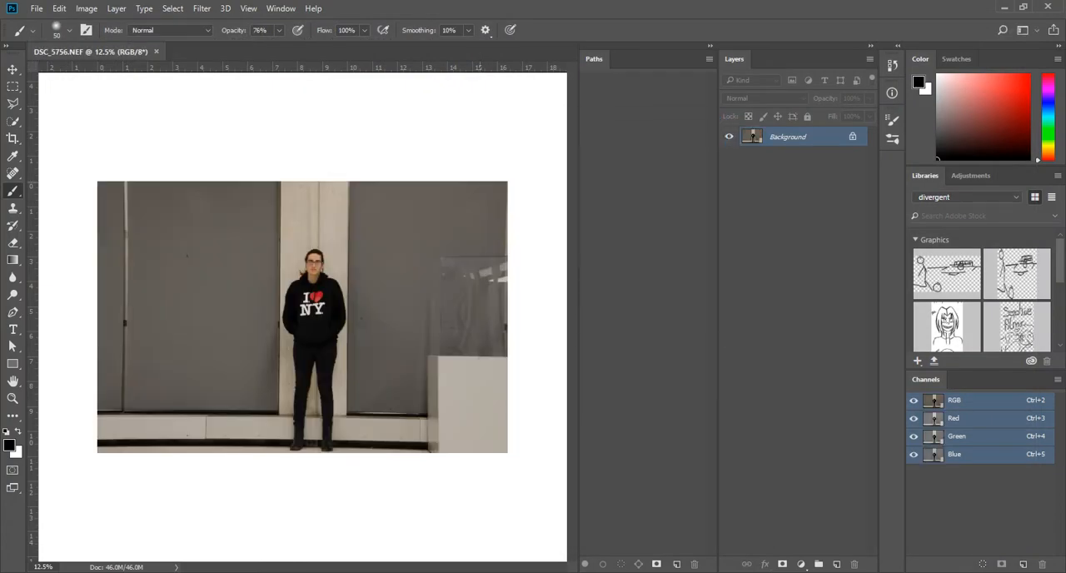
Save the standing person photo in the SourceFiles folder as a TIFF named with the person's first name and close it
key(ctrl+shift+s)
text(Amanda)
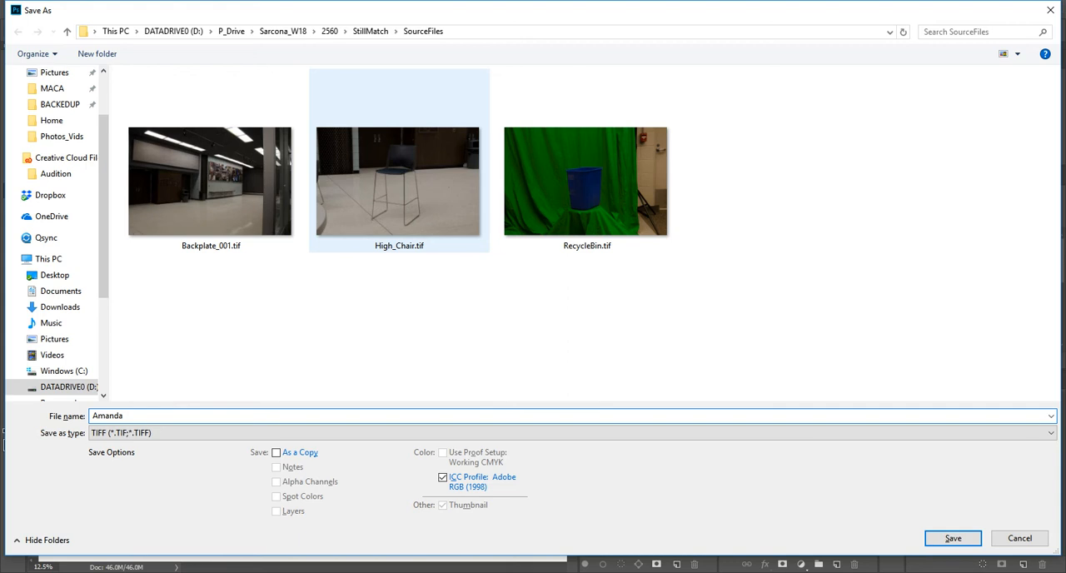
key(Return)
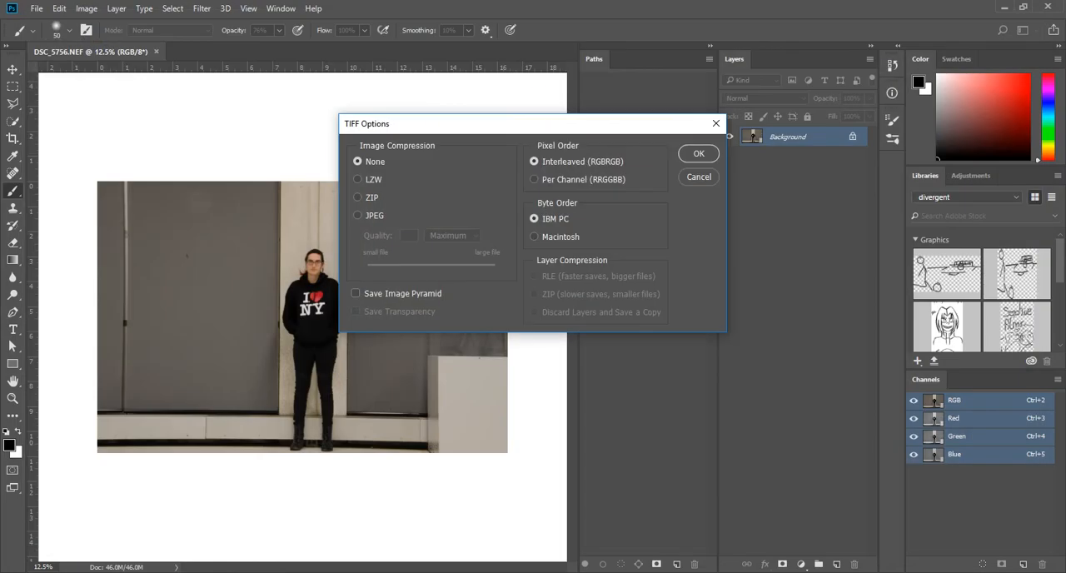
key(Return)
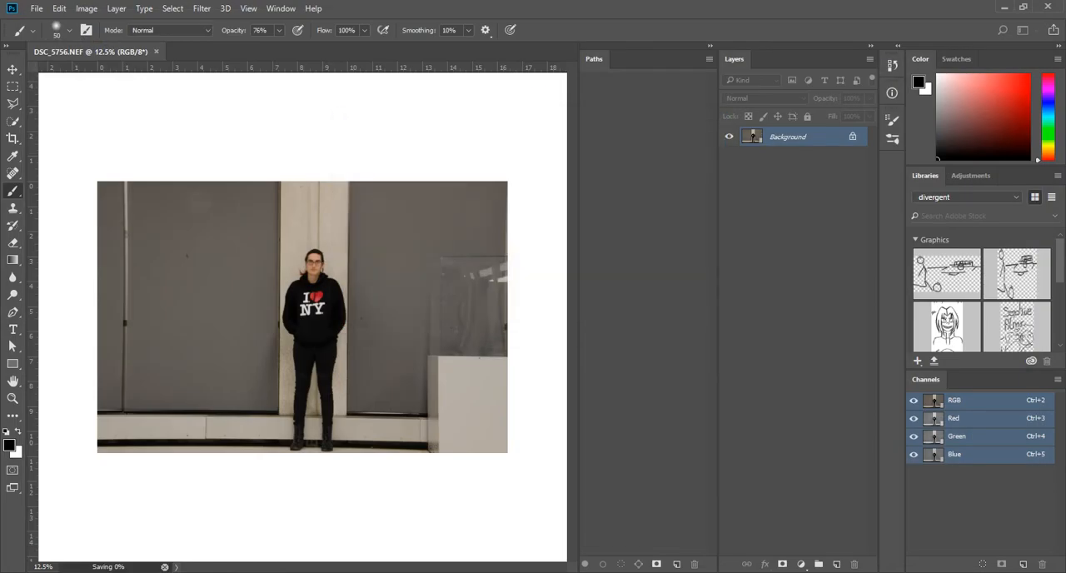
key(ctrl+w)
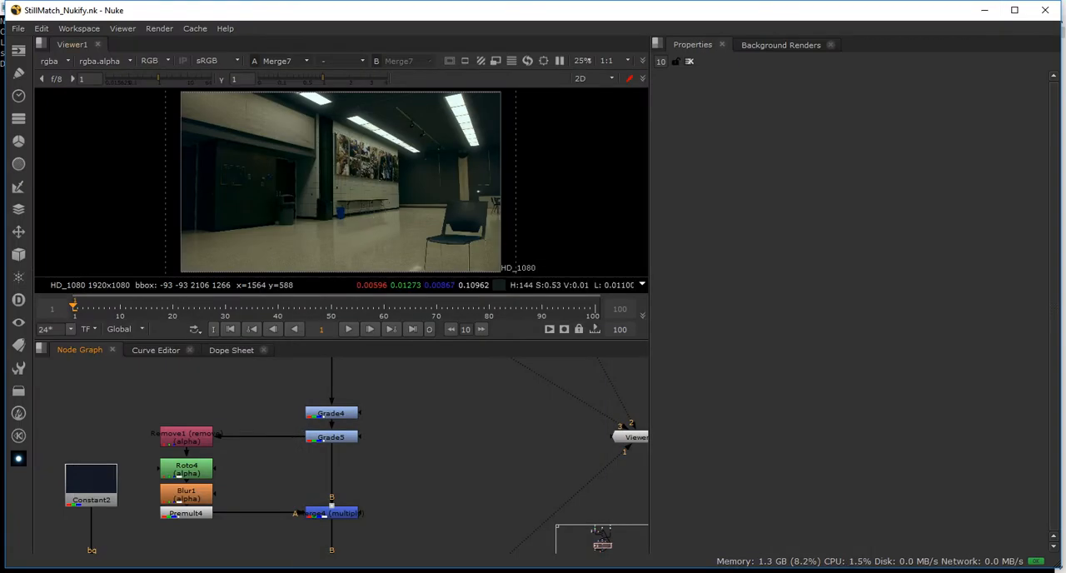
Switch to the Untitled NukeX window
key(alt+Tab)
key(alt+Tab)
key(alt+Tab)
key(alt+Tab)
key(alt+Tab)
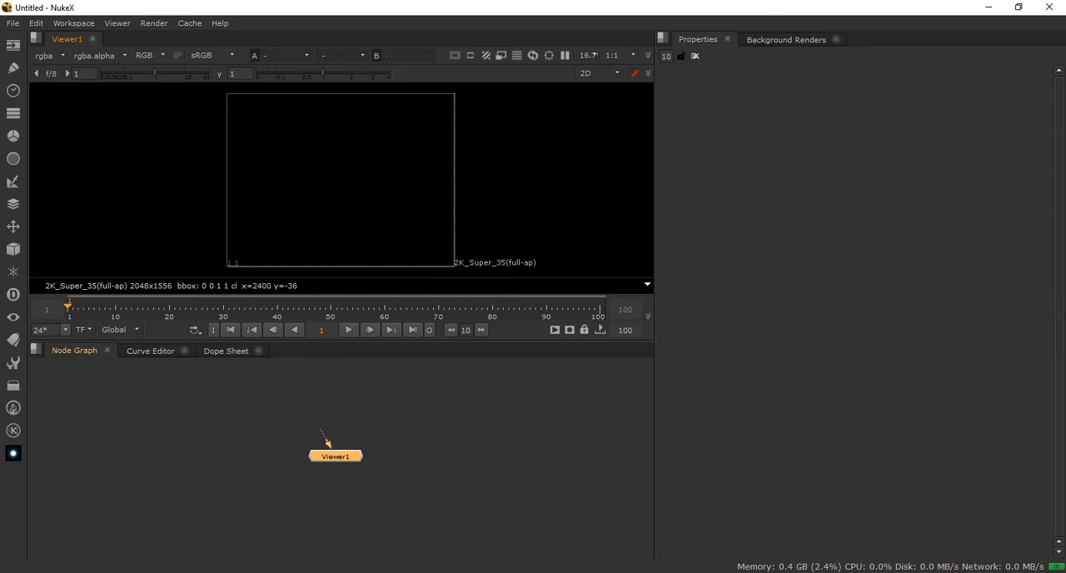
drag(327, 444, 350, 514)
click(350, 516)
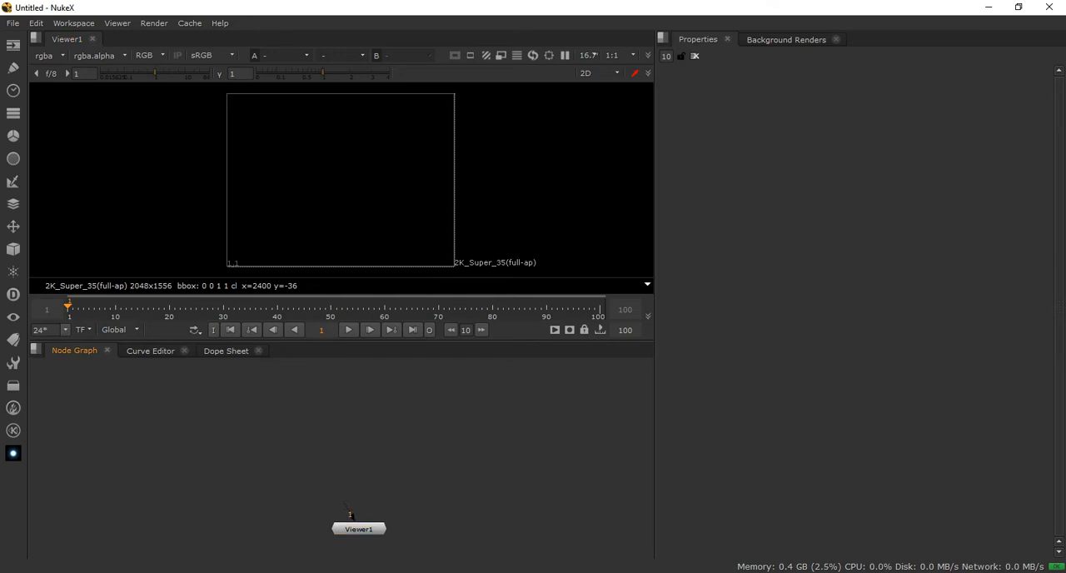
Search the installed programs for nukex
key(super)
text(nukex)
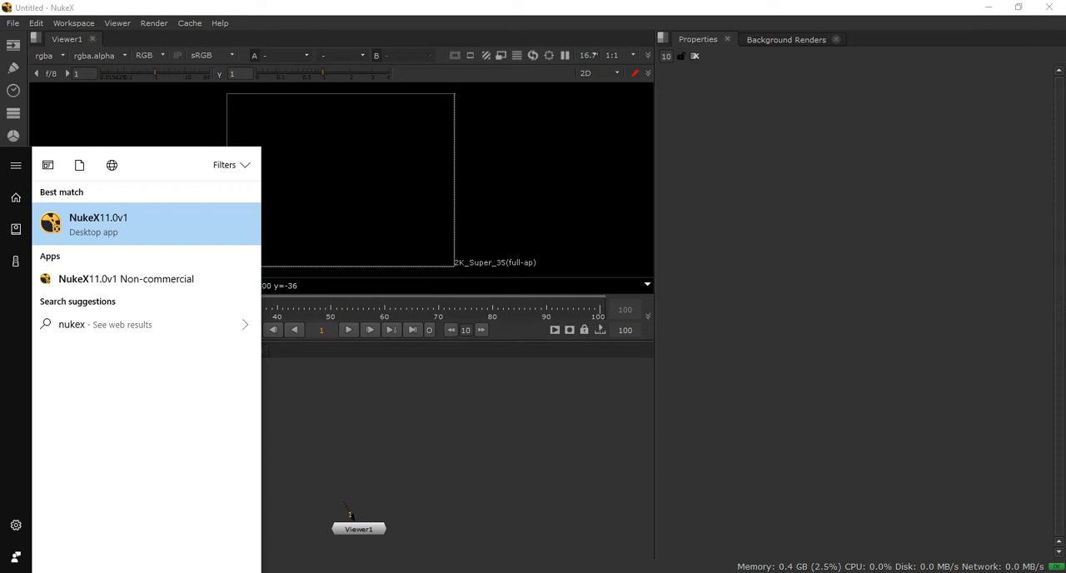
Browse the installed programs to The Foundry's applications and look over the available Nuke versions
key(super)
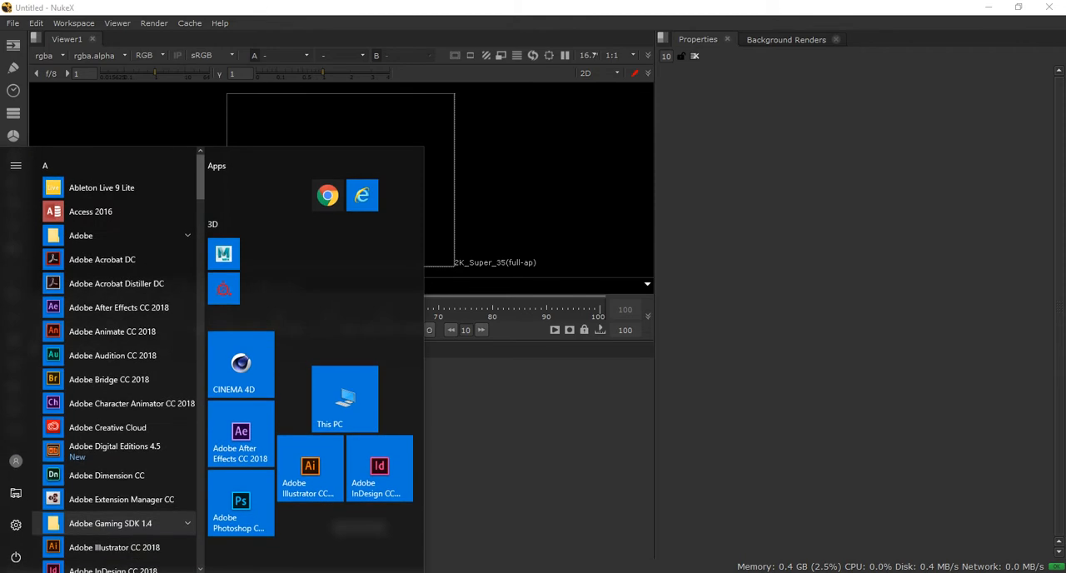
scroll(117, 344, down, 8)
scroll(117, 344, down, 10)
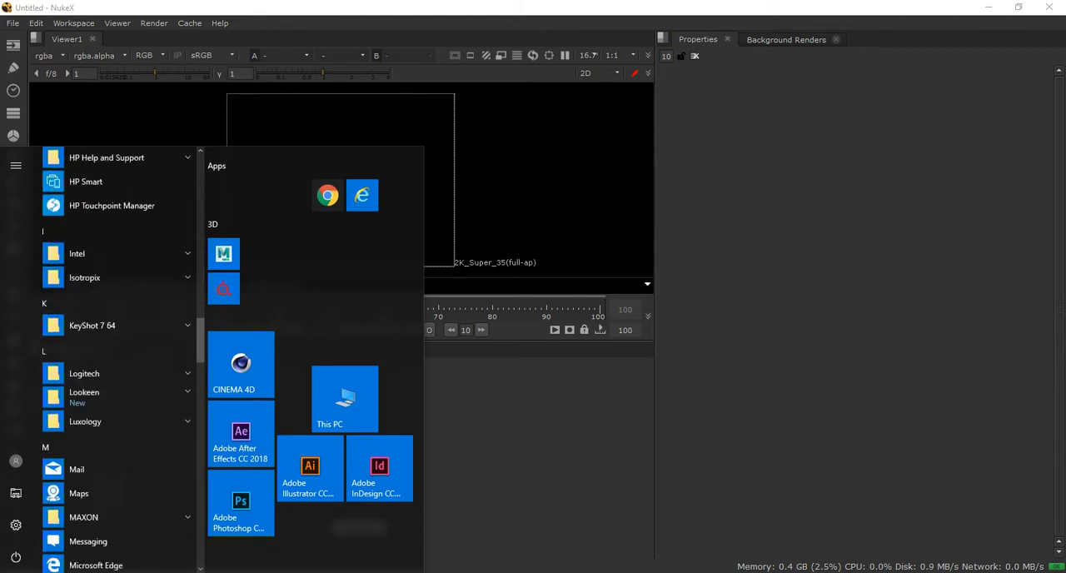
scroll(116, 358, down, 8)
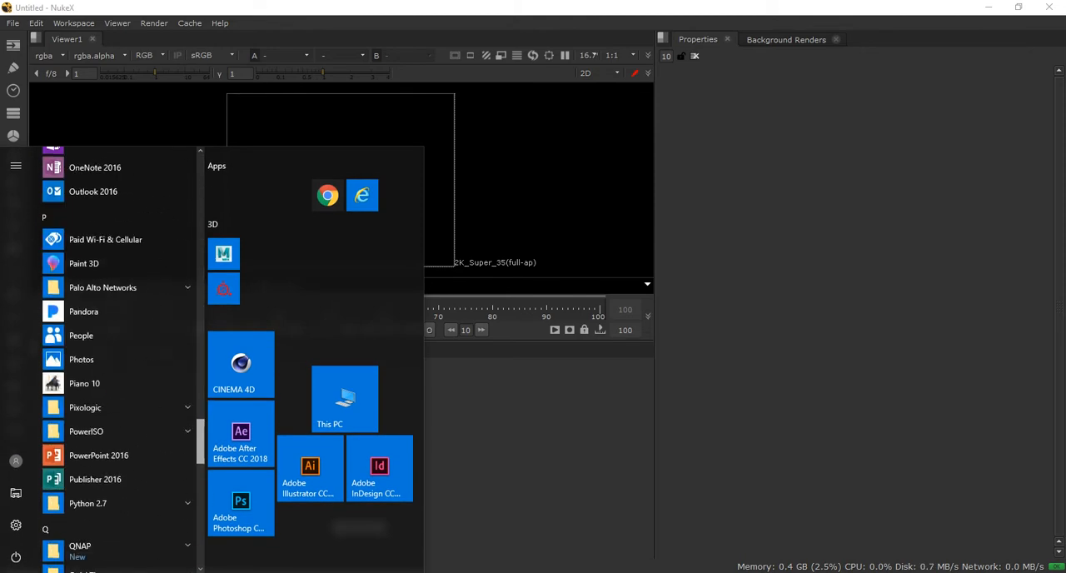
scroll(116, 358, up, 8)
scroll(116, 358, down, 1)
scroll(116, 365, down, 10)
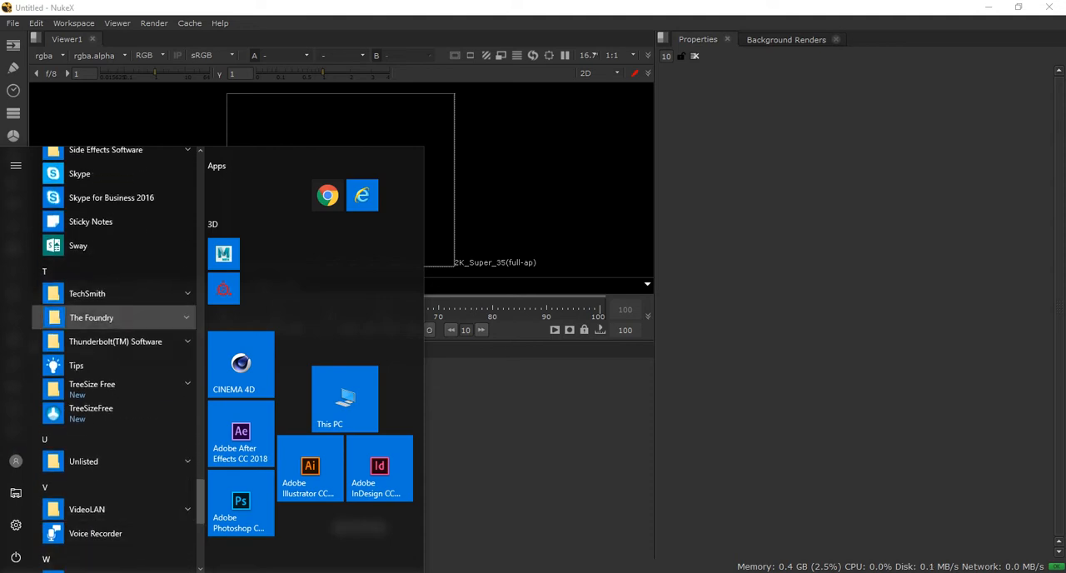
click(92, 318)
scroll(117, 366, down, 3)
scroll(117, 371, down, 1)
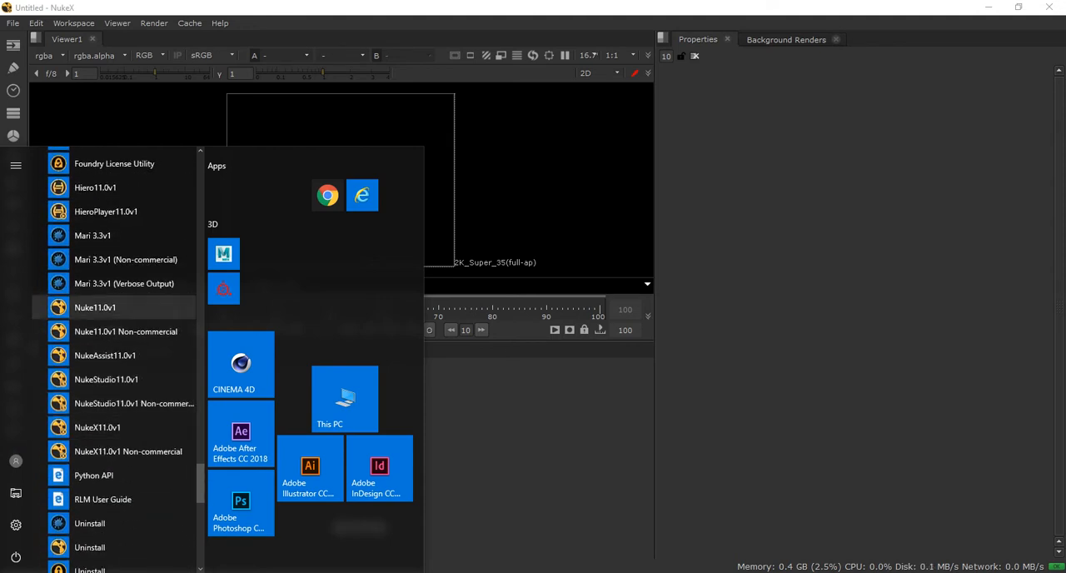
click(502, 433)
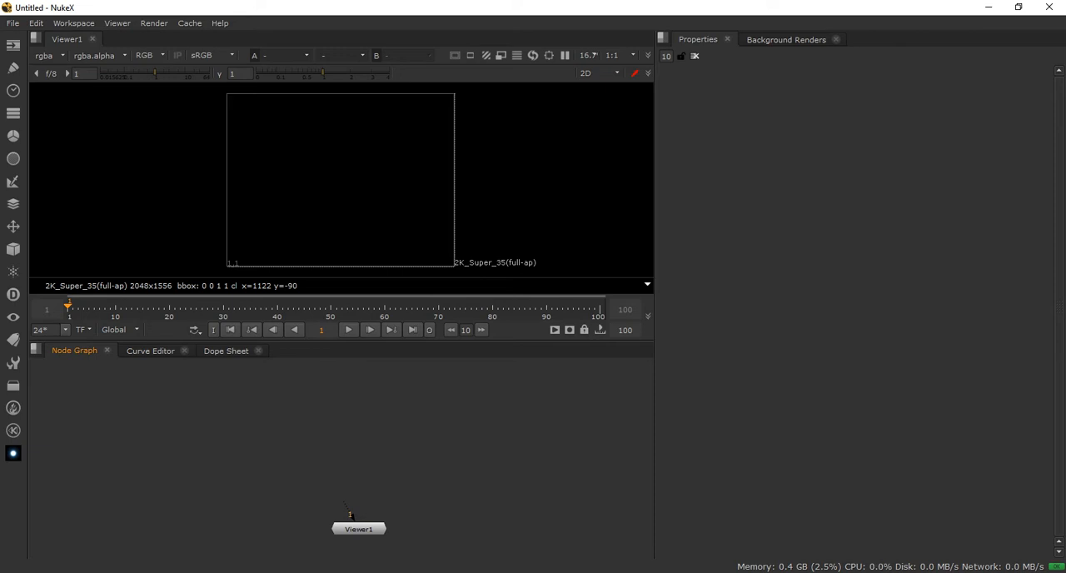
Move the Viewer1 node slightly down and to the left in the Node Graph
drag(359, 529, 333, 547)
click(324, 533)
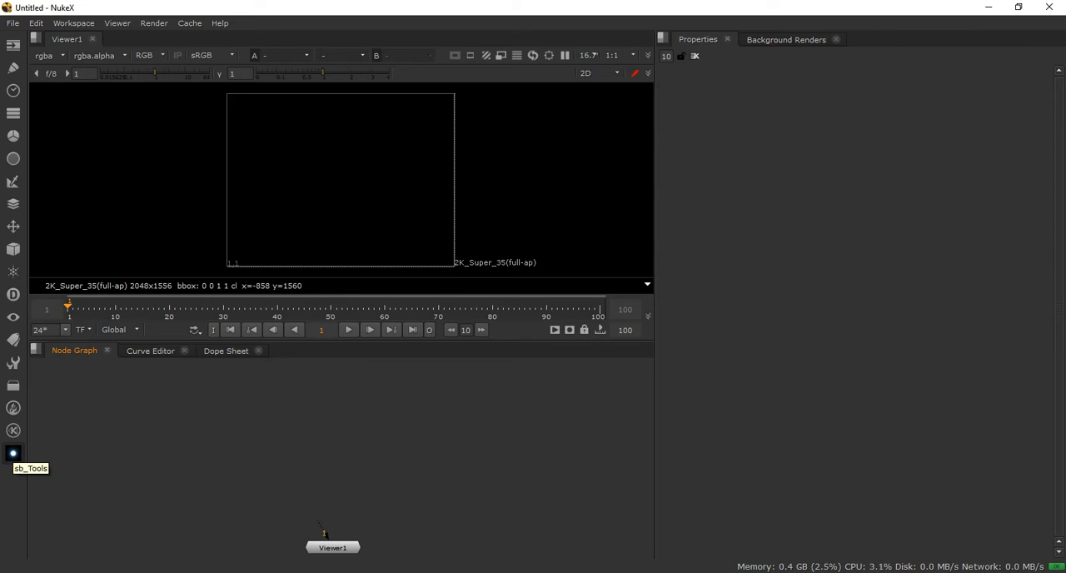
click(14, 454)
click(73, 24)
mouse_move(154, 23)
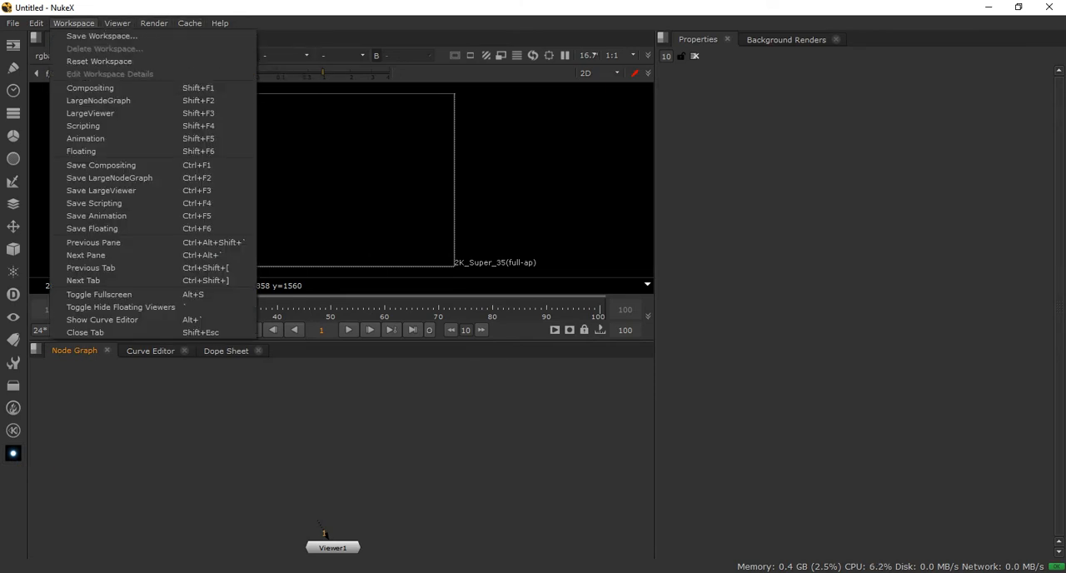
mouse_move(36, 23)
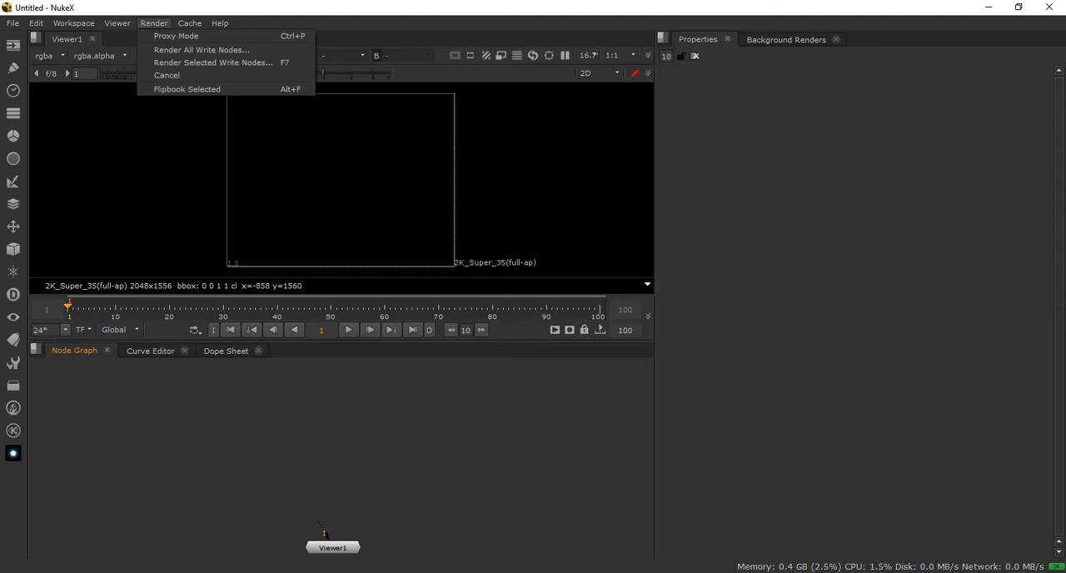
click(75, 100)
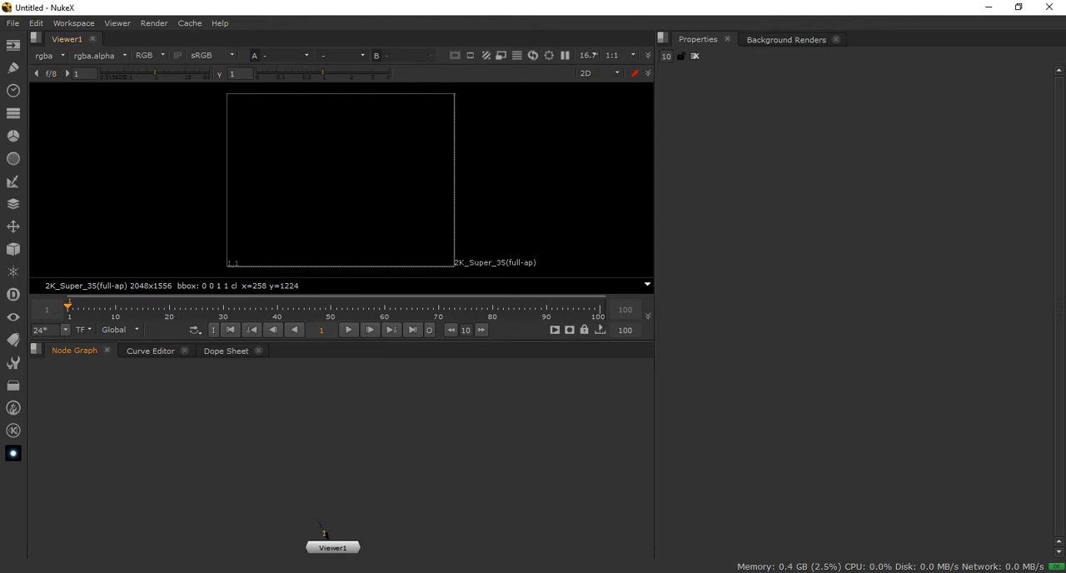
key(F10)
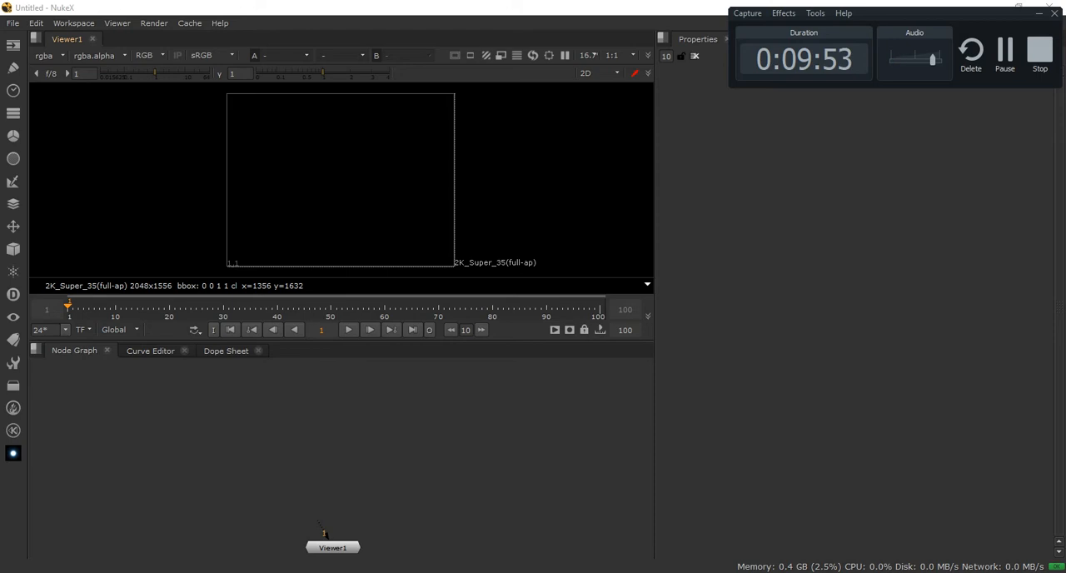
click(50, 56)
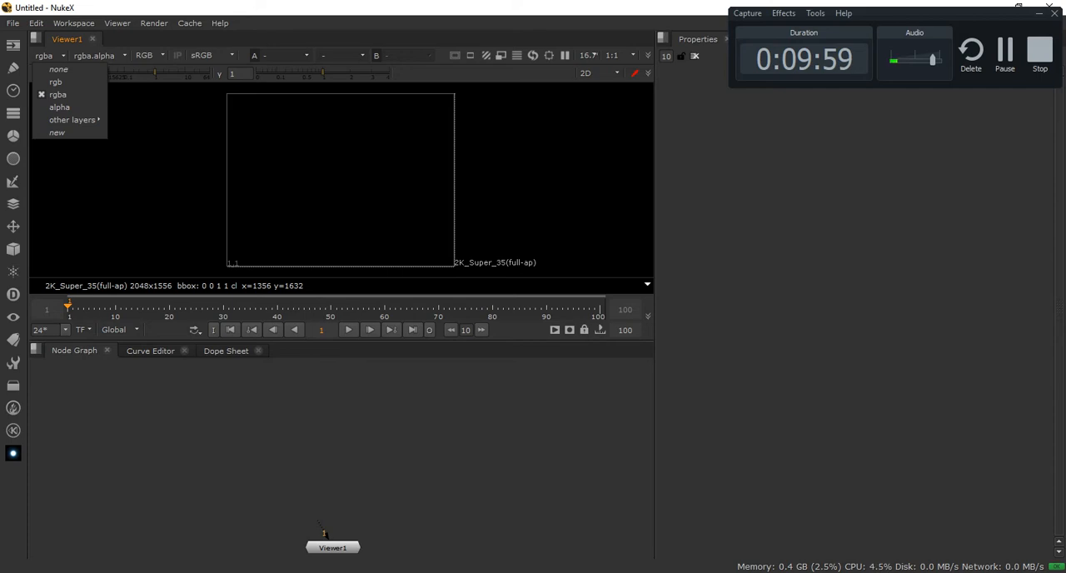
key(Escape)
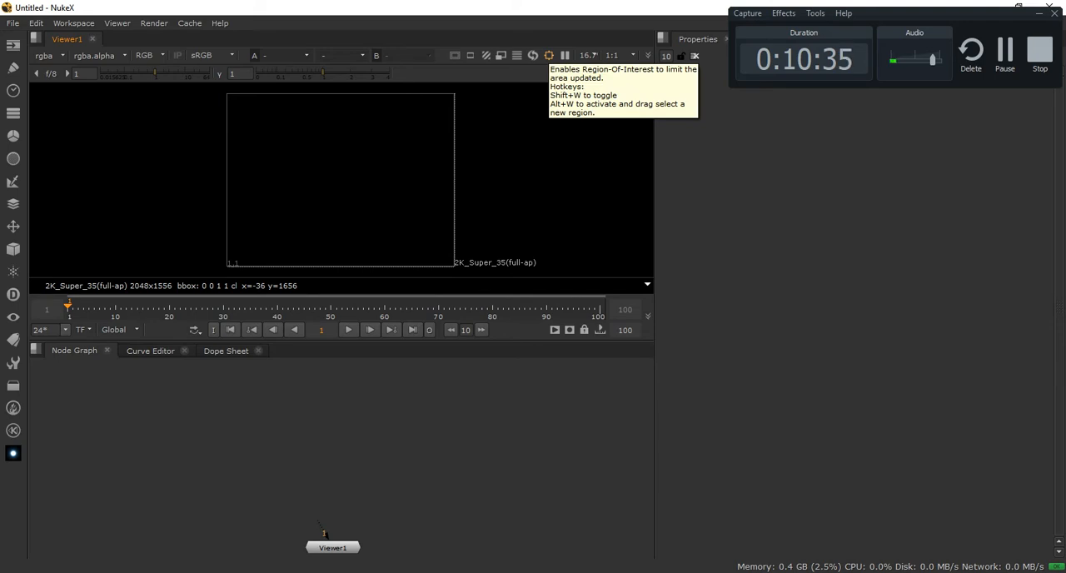
Switch to the StillMatch_Nukify.nk composite and examine the blue bin against the back wall up close
key(alt+Tab)
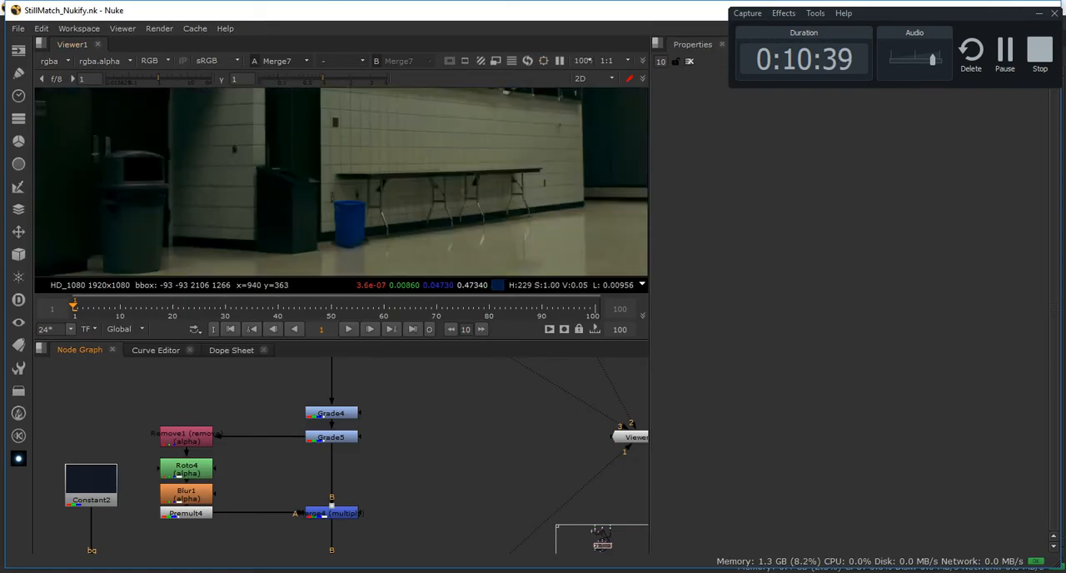
scroll(338, 211, up, 5)
scroll(338, 211, up, 1)
scroll(338, 211, up, 1)
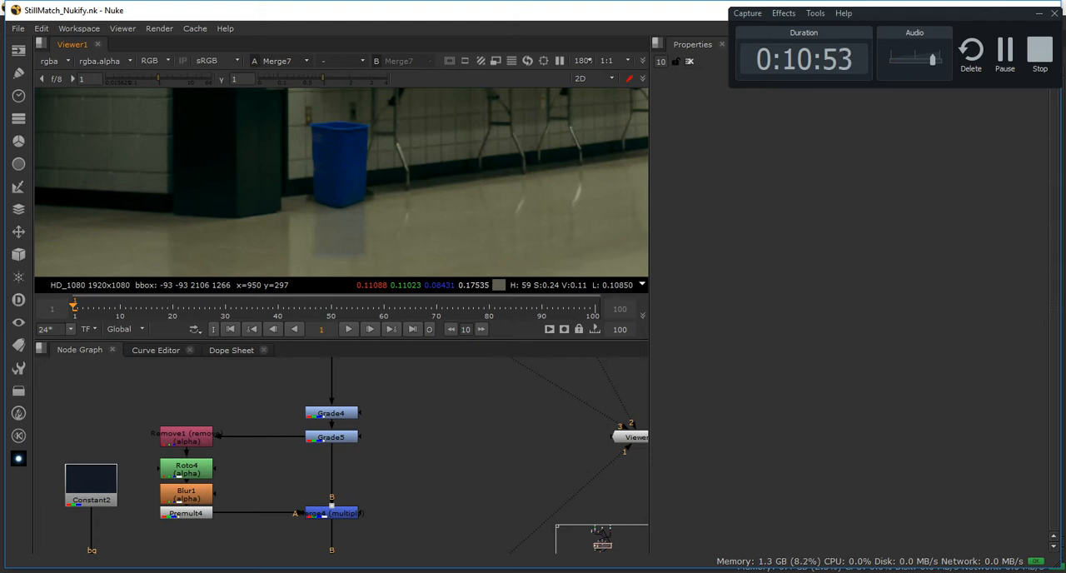
Return to the untitled NukeX script and examine the Viewer's downscale ratios and its 2D, 3D and orthographic view choices
key(alt+Tab)
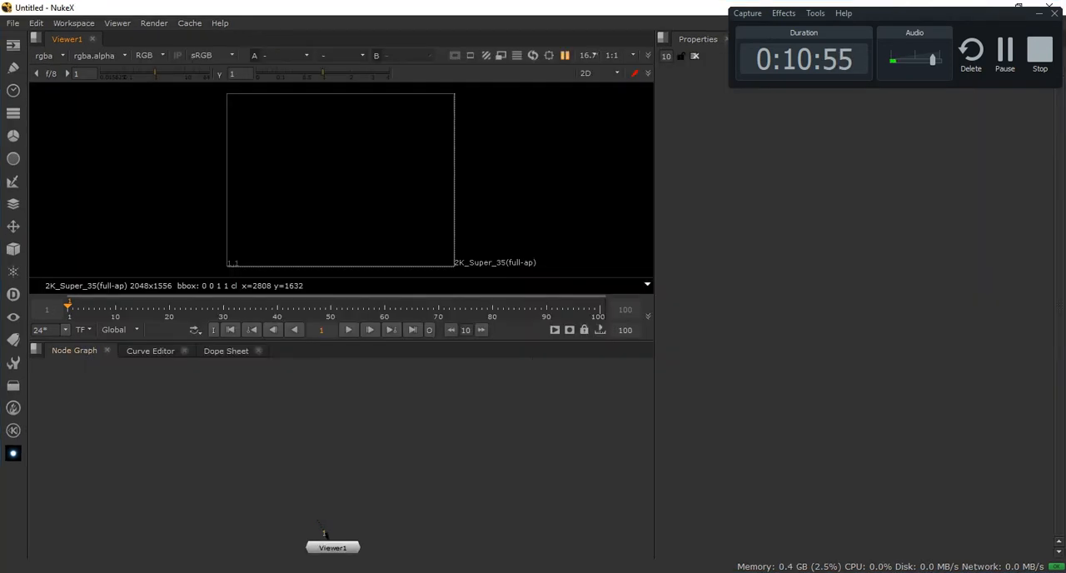
click(620, 56)
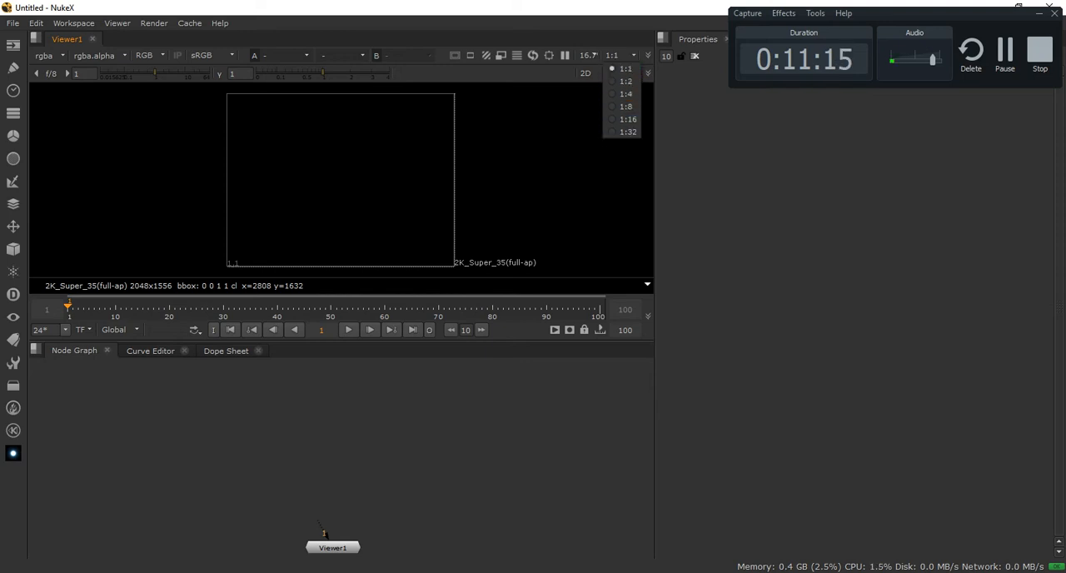
key(Escape)
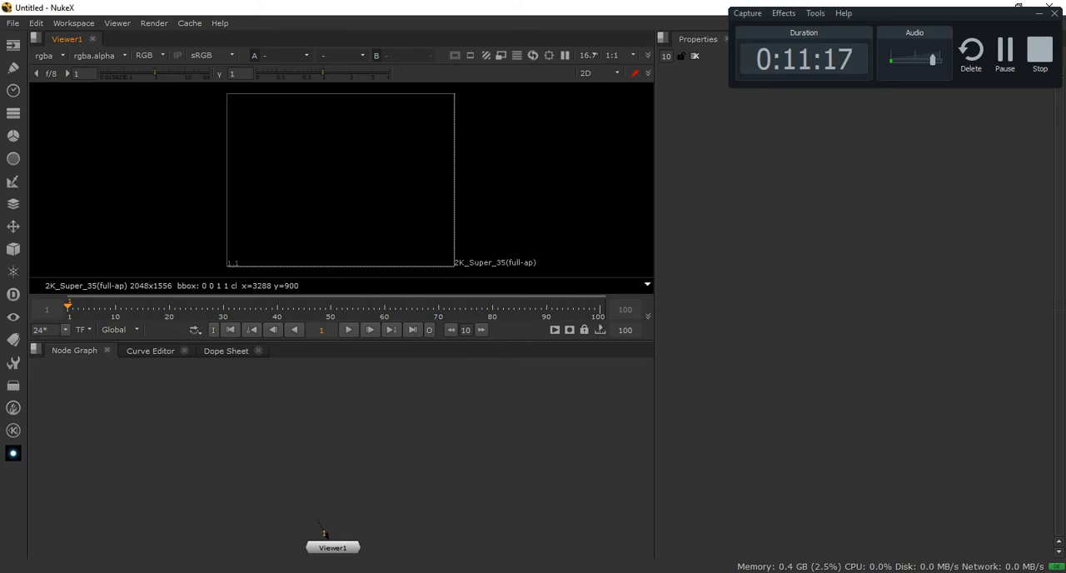
click(600, 74)
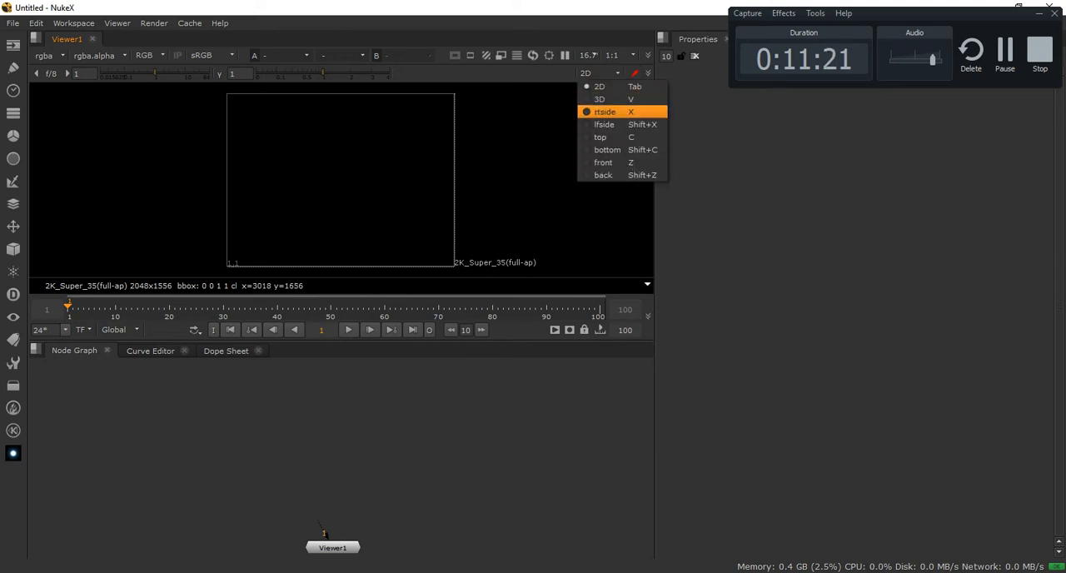
click(541, 173)
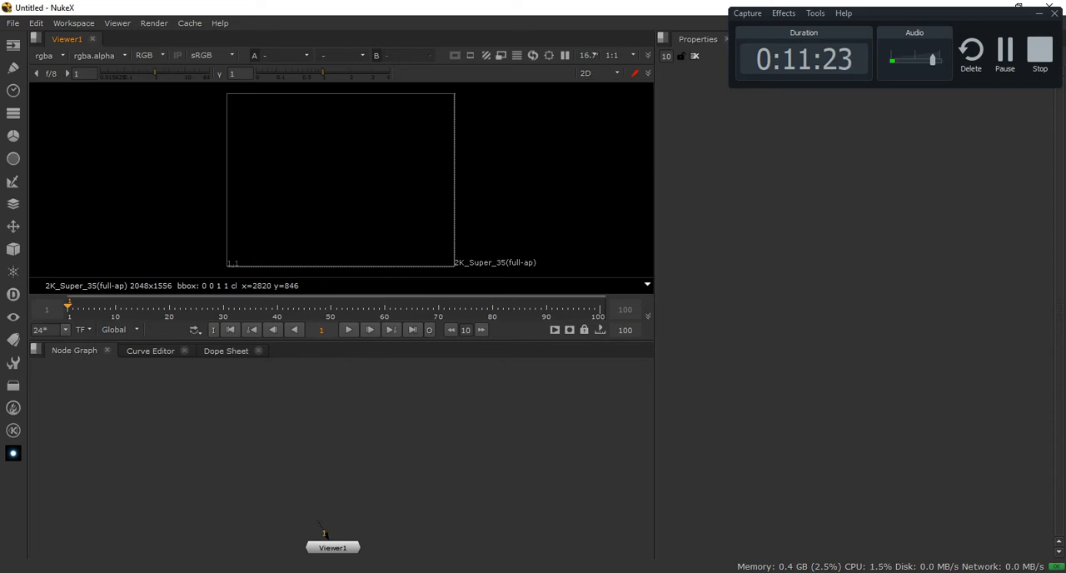
key(Tab)
alt+drag(495, 211, 525, 127)
key(Tab)
click(602, 73)
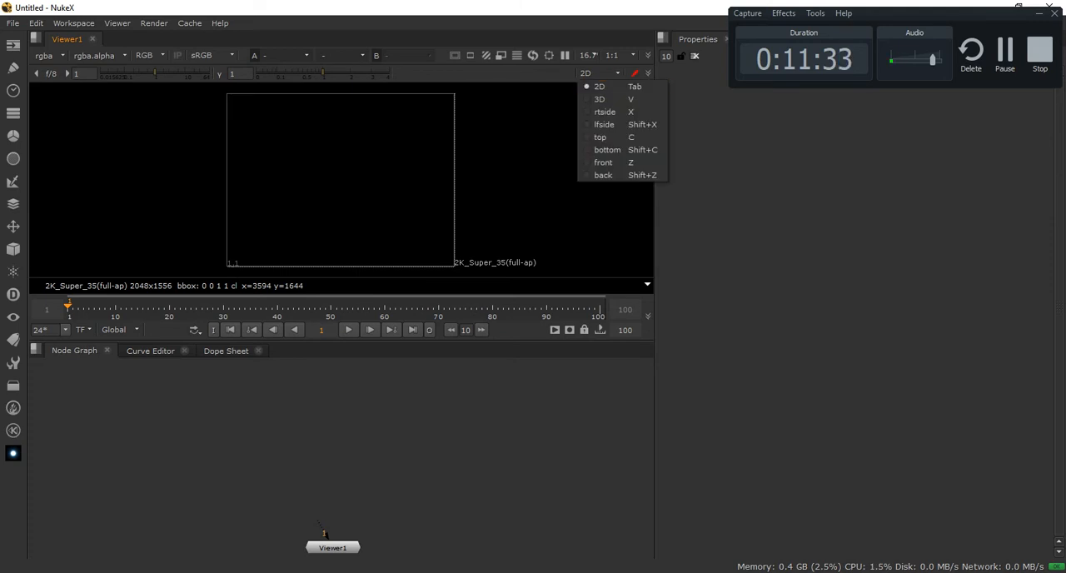
key(Escape)
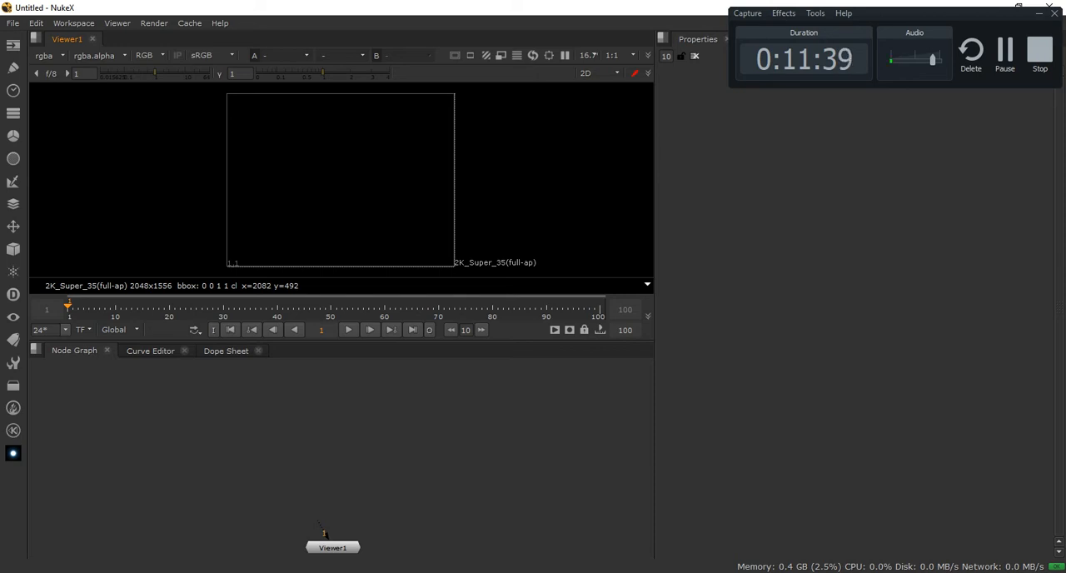
Look over the Background Renders pane, return to Properties, and reposition the Viewer1 node slightly higher in the Node Graph
mouse_move(71, 309)
mouse_down()
mouse_move(568, 309)
mouse_move(69, 309)
mouse_up()
drag(327, 543, 356, 536)
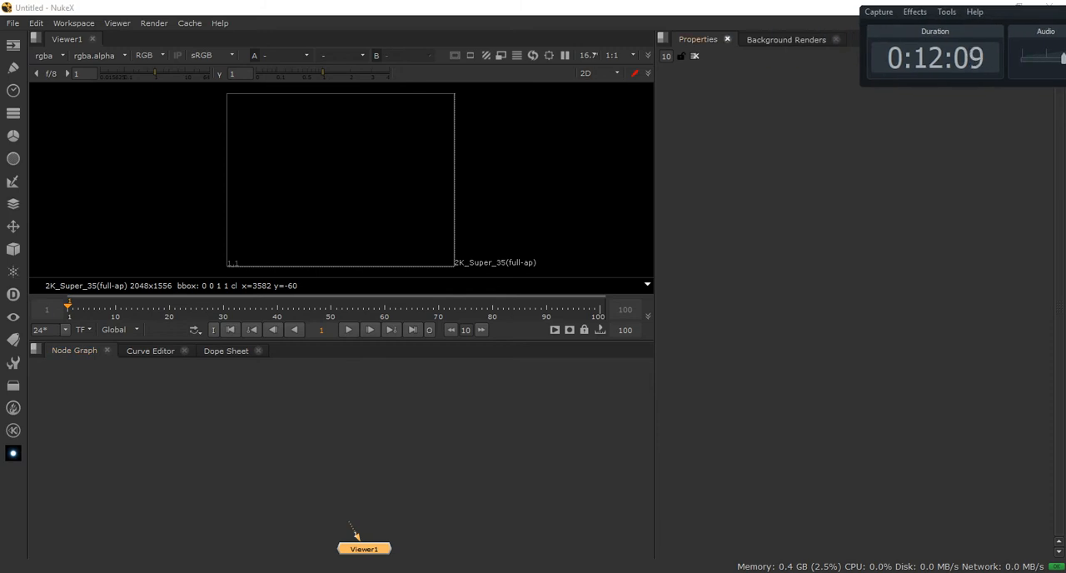
click(786, 40)
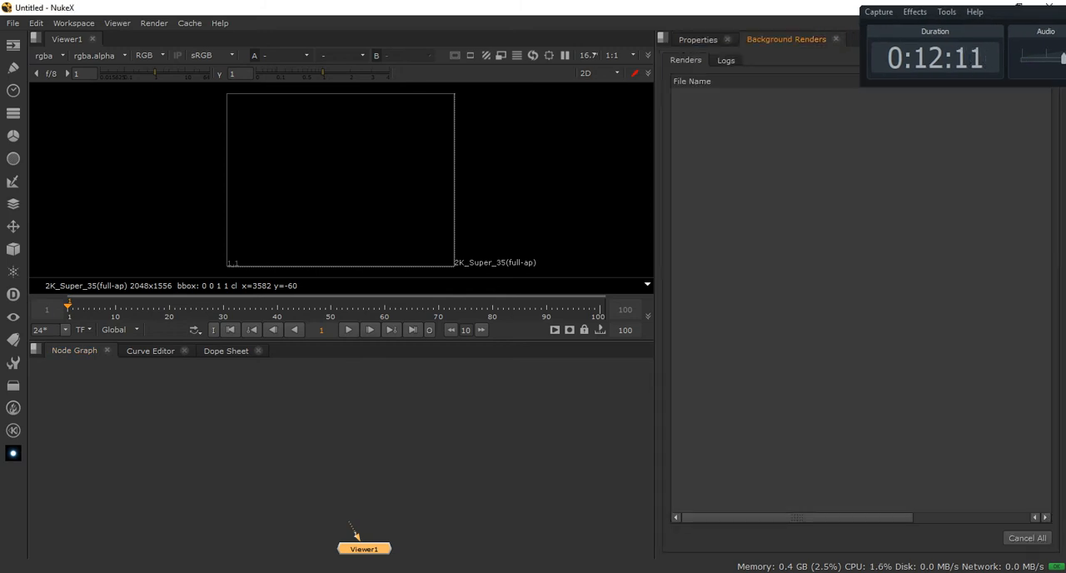
click(698, 40)
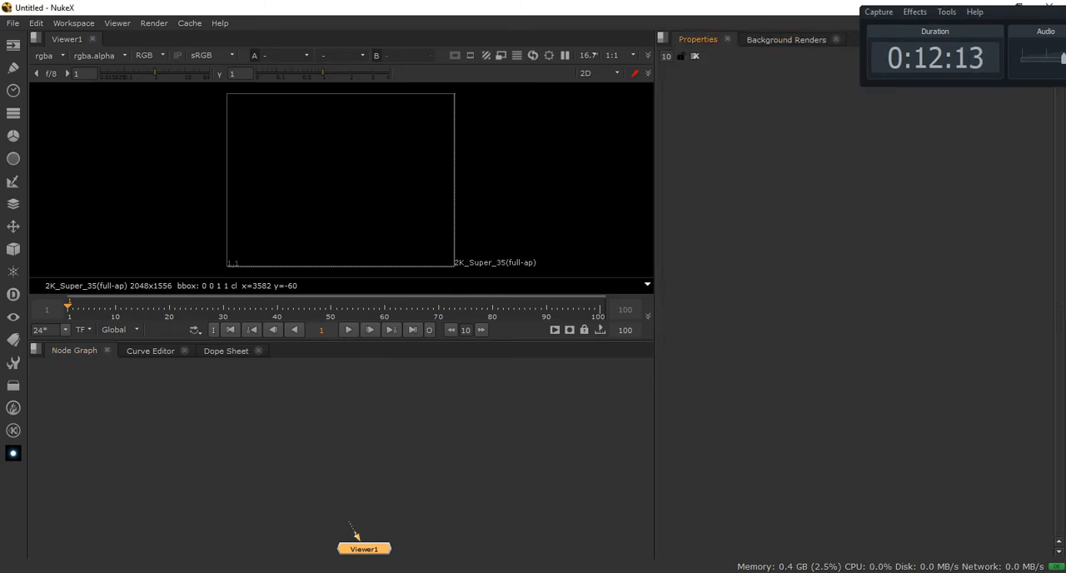
drag(355, 536, 336, 515)
click(335, 513)
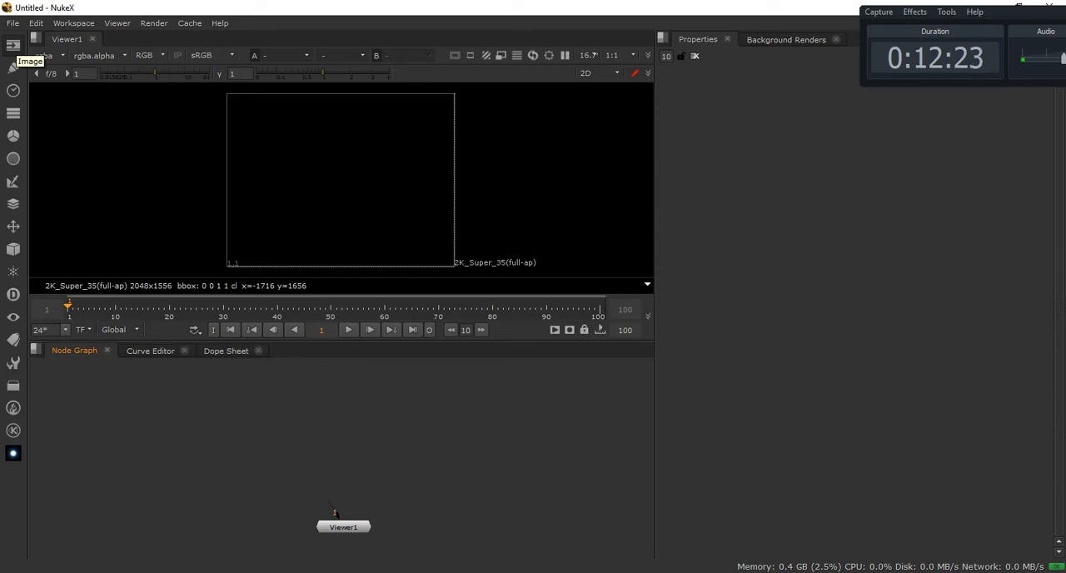
Start a Read node and browse its file selection to the 2560/StillMatch/SourceFiles folder
click(13, 45)
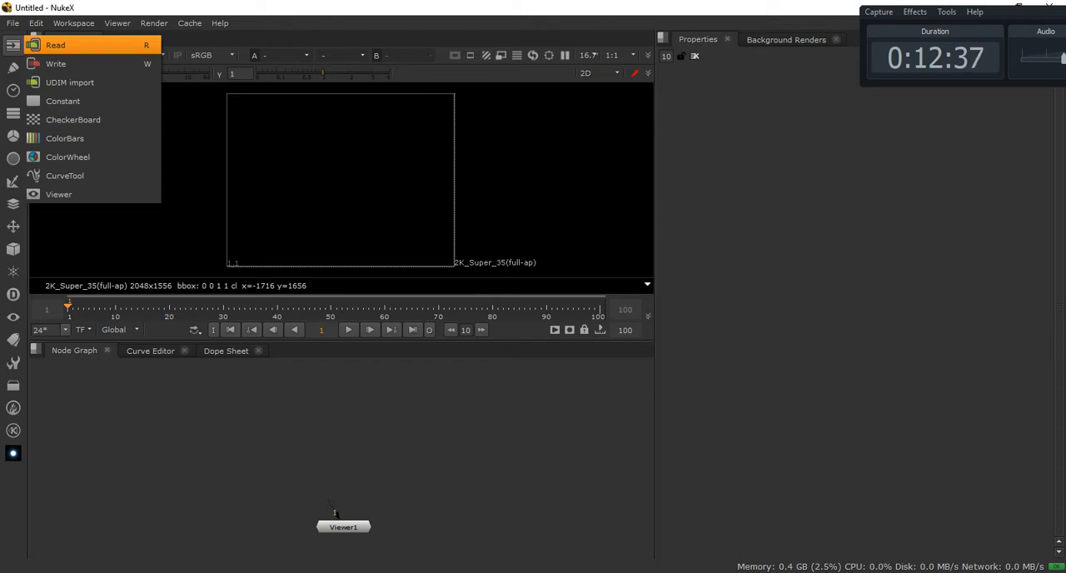
key(Return)
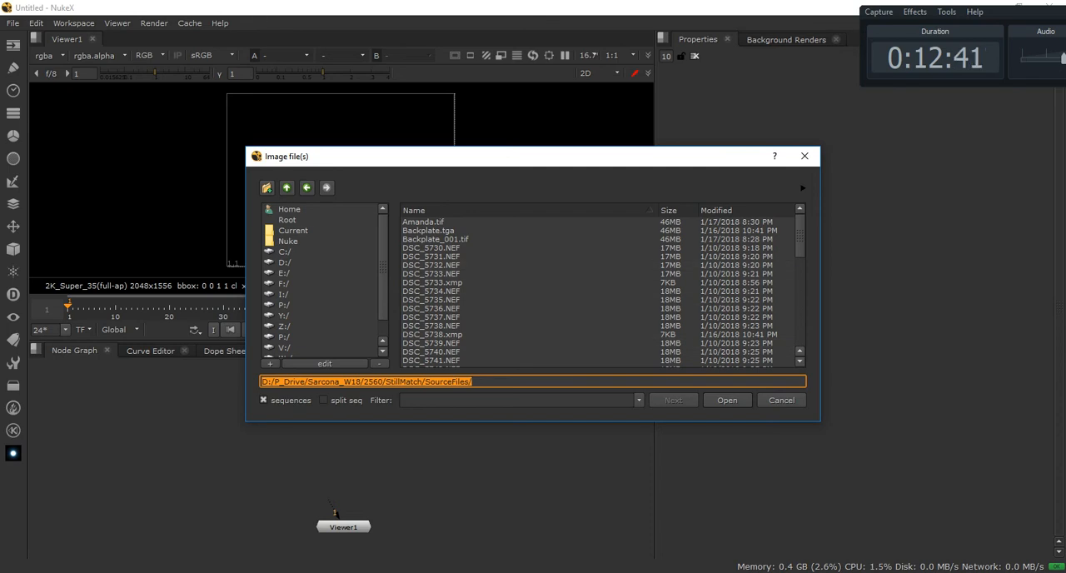
drag(366, 156, 334, 141)
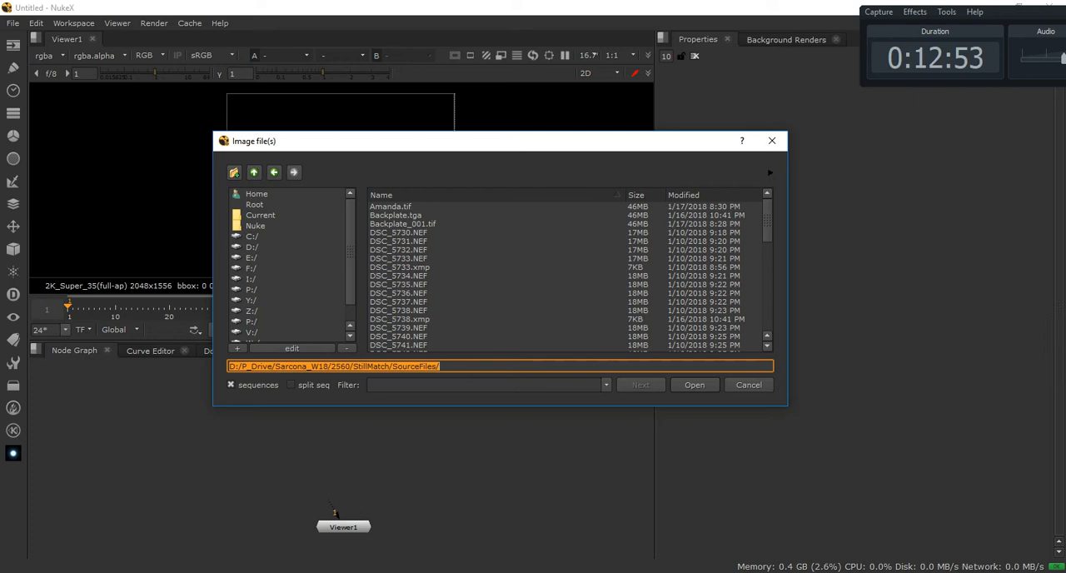
click(254, 172)
click(254, 172)
click(254, 172)
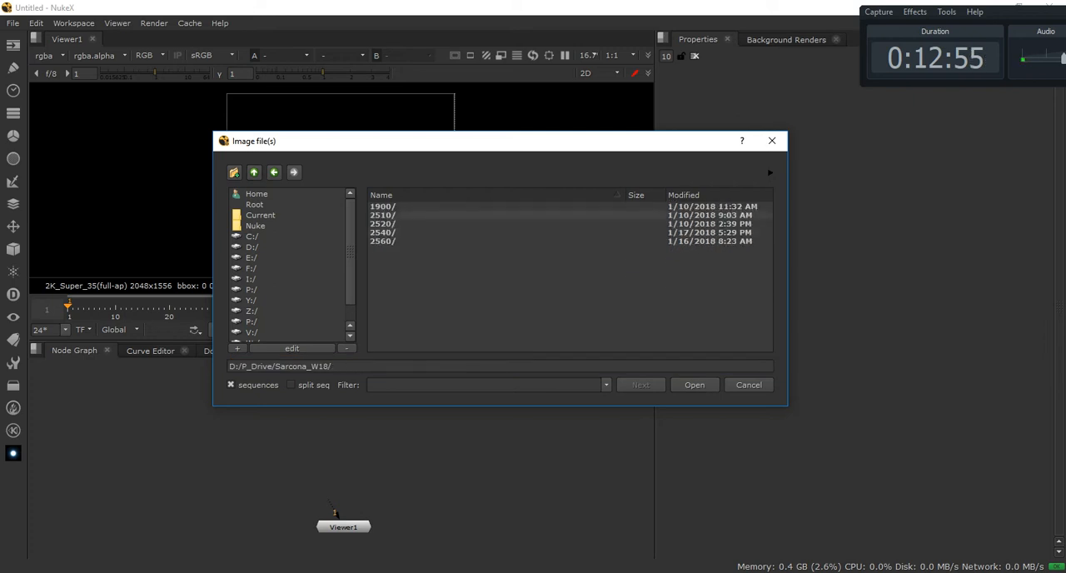
click(391, 241)
click(393, 215)
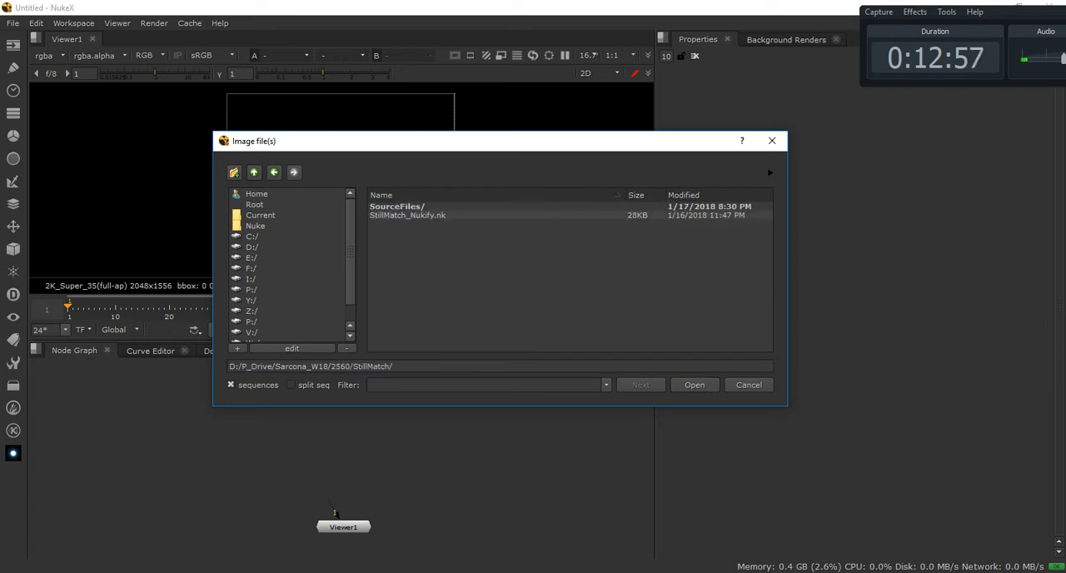
click(393, 207)
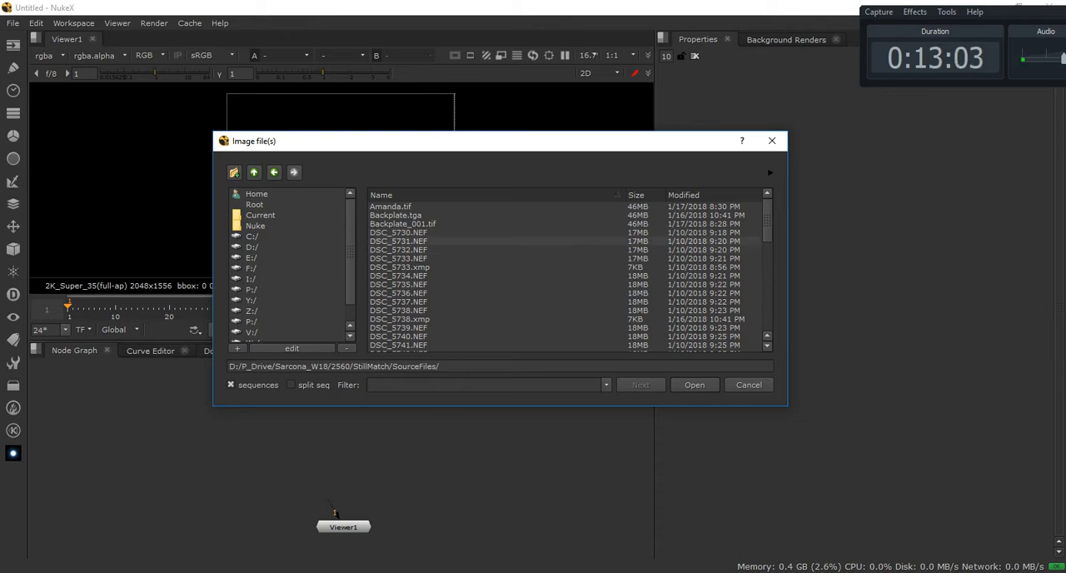
Import the TIFF of the standing person together with Backplate_001.tif, RecycleBin.tif and High_Chair.tif as Read nodes
drag(242, 366, 441, 366)
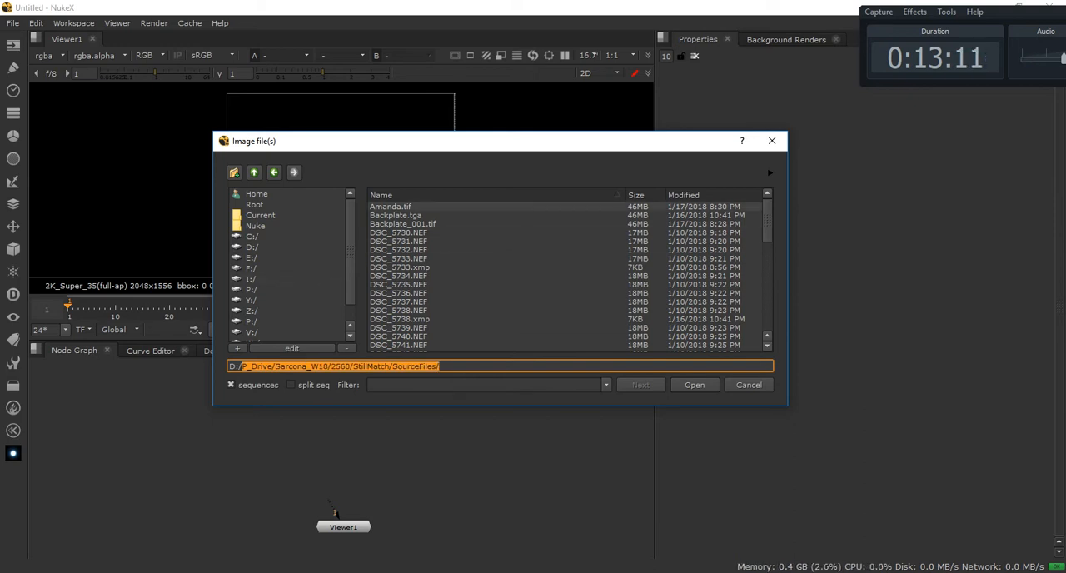
click(391, 207)
ctrl+click(403, 224)
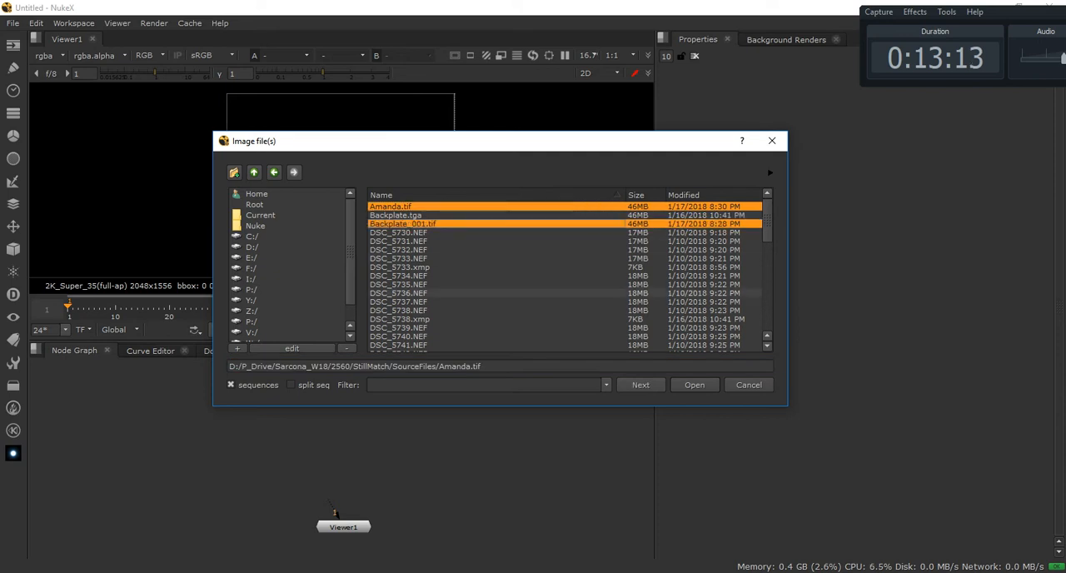
scroll(500, 300, down, 10)
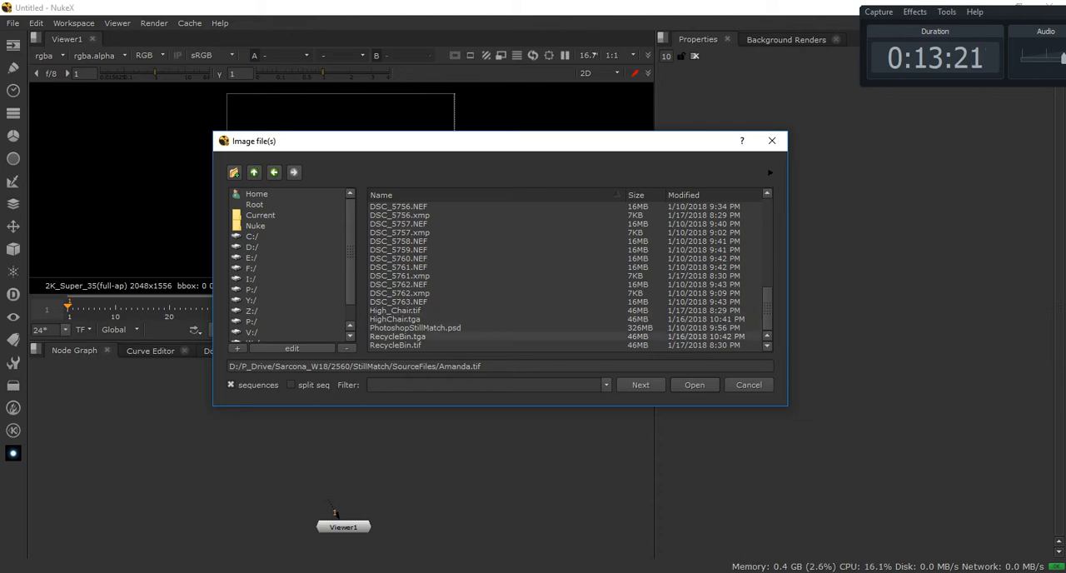
click(396, 344)
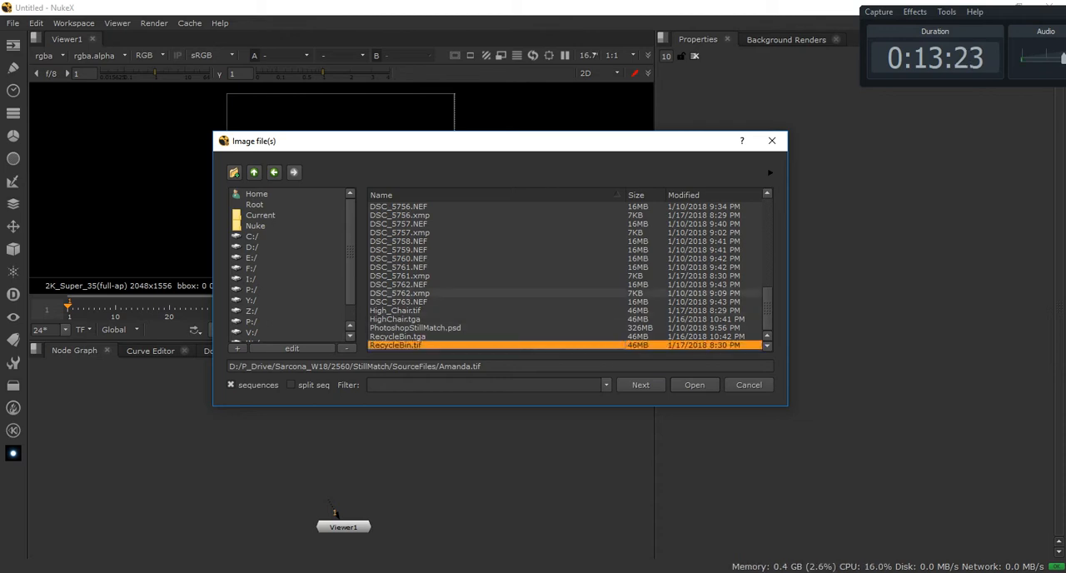
scroll(417, 294, up, 8)
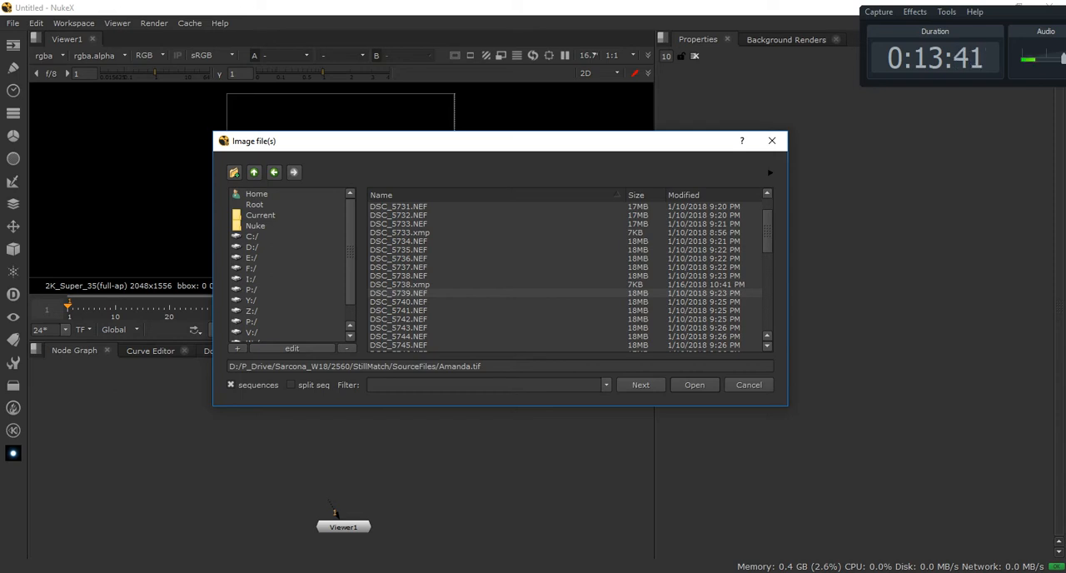
scroll(533, 290, down, 11)
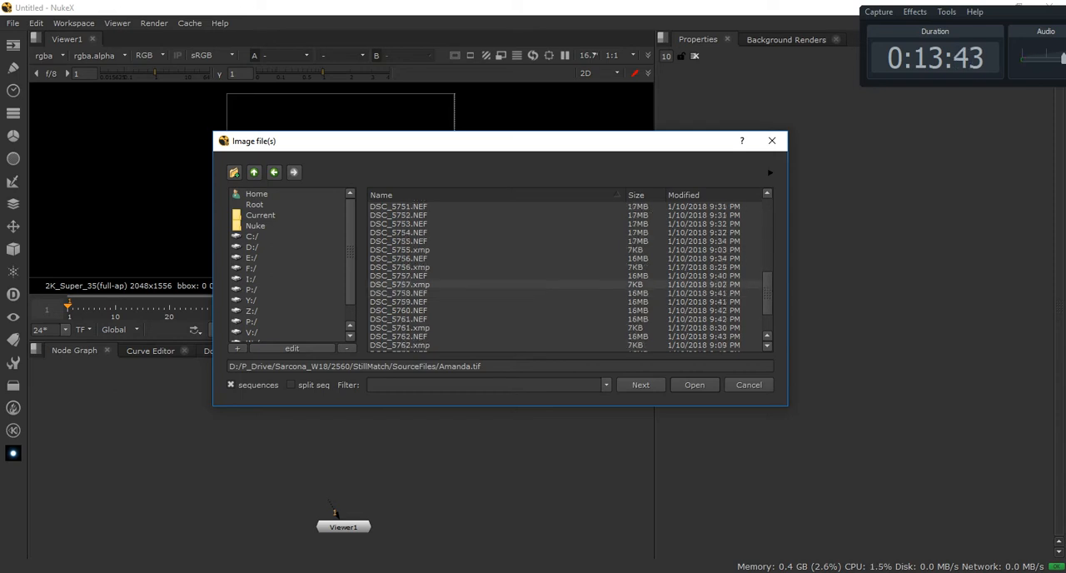
scroll(533, 290, up, 13)
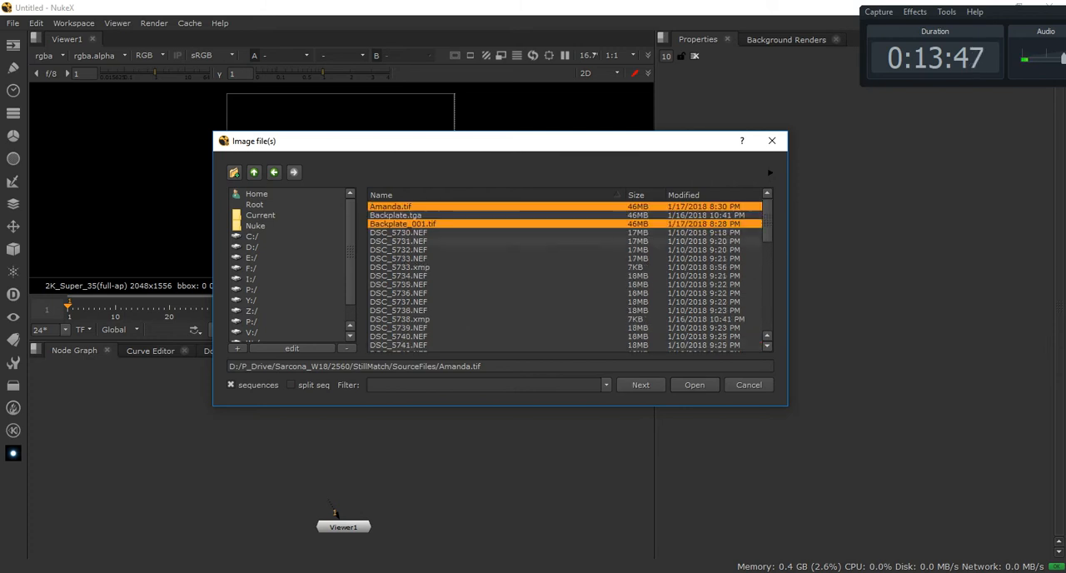
scroll(533, 284, down, 4)
scroll(420, 296, down, 6)
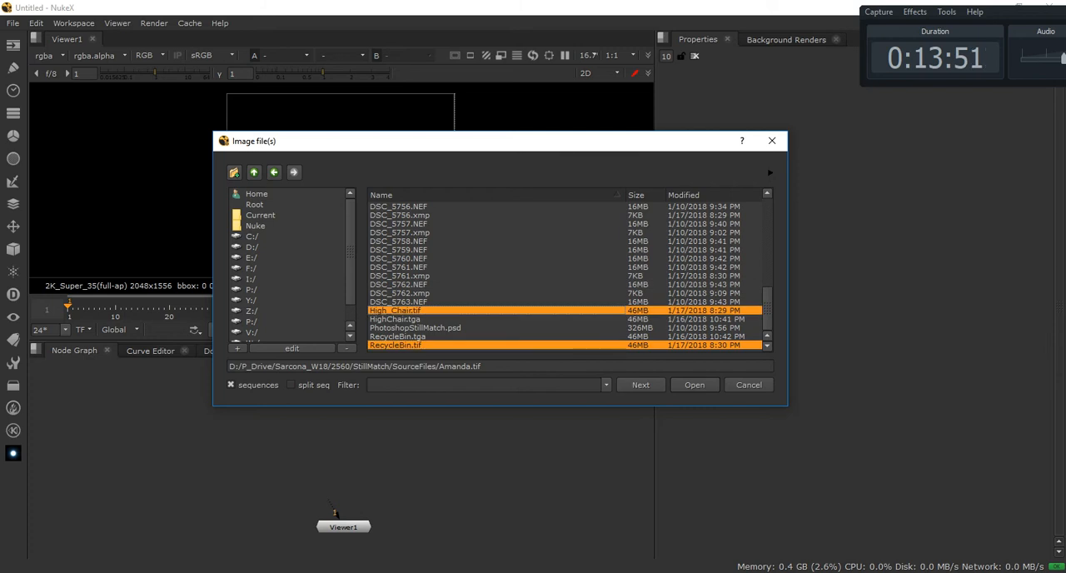
key(Return)
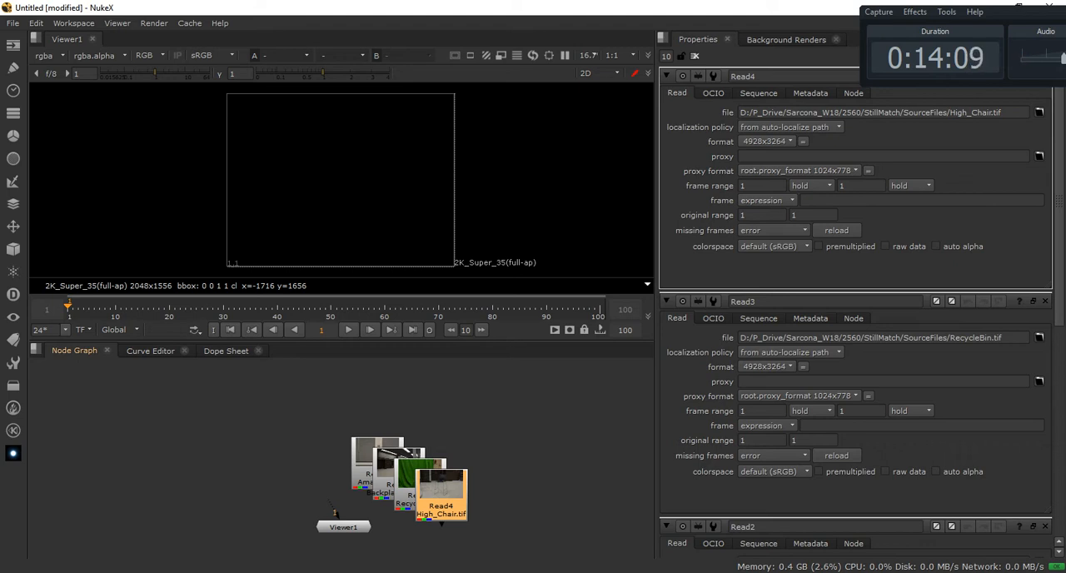
Arrange the four Read nodes in a row above Viewer1, ordered backplate, high chair, standing person and recycle bin
drag(441, 491, 238, 410)
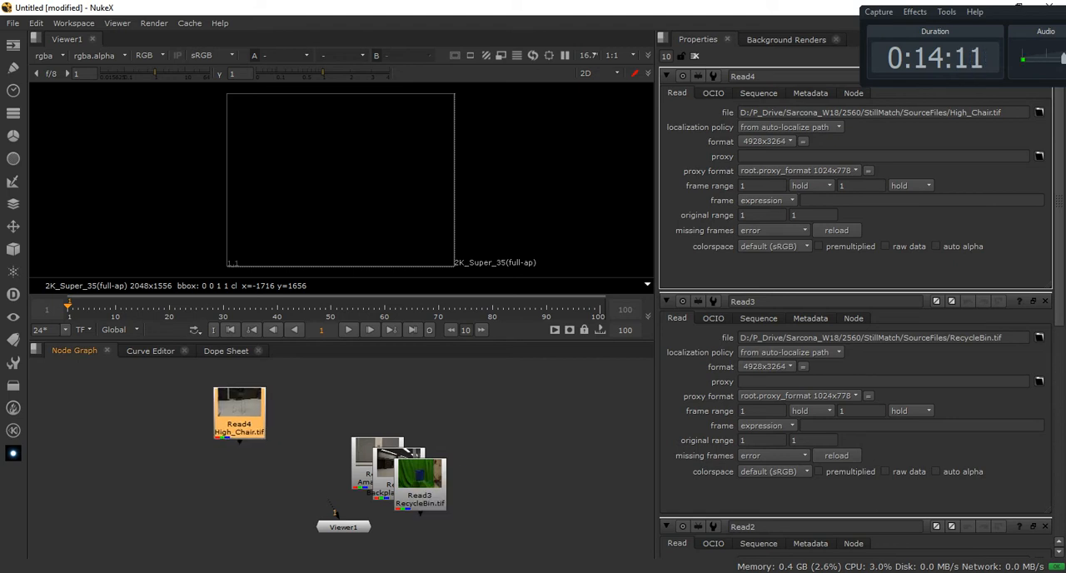
drag(421, 482, 321, 404)
drag(378, 466, 433, 407)
drag(238, 410, 374, 434)
drag(321, 399, 218, 411)
drag(374, 433, 326, 408)
drag(433, 403, 433, 414)
drag(534, 423, 535, 415)
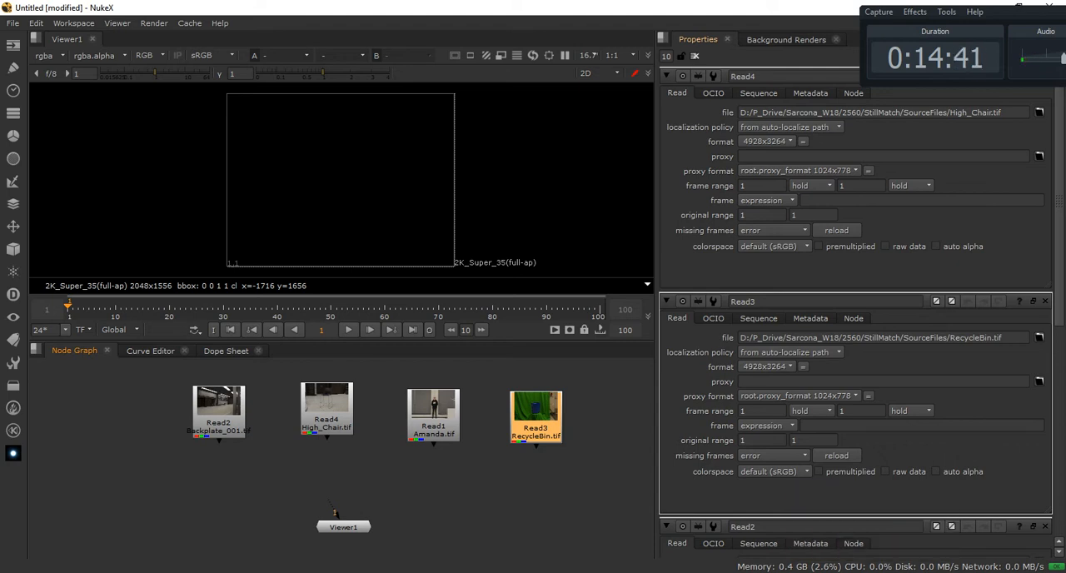
Bring up the RecycleBin.tif Read node's properties and examine its file path, frame range and format choices
double_click(535, 418)
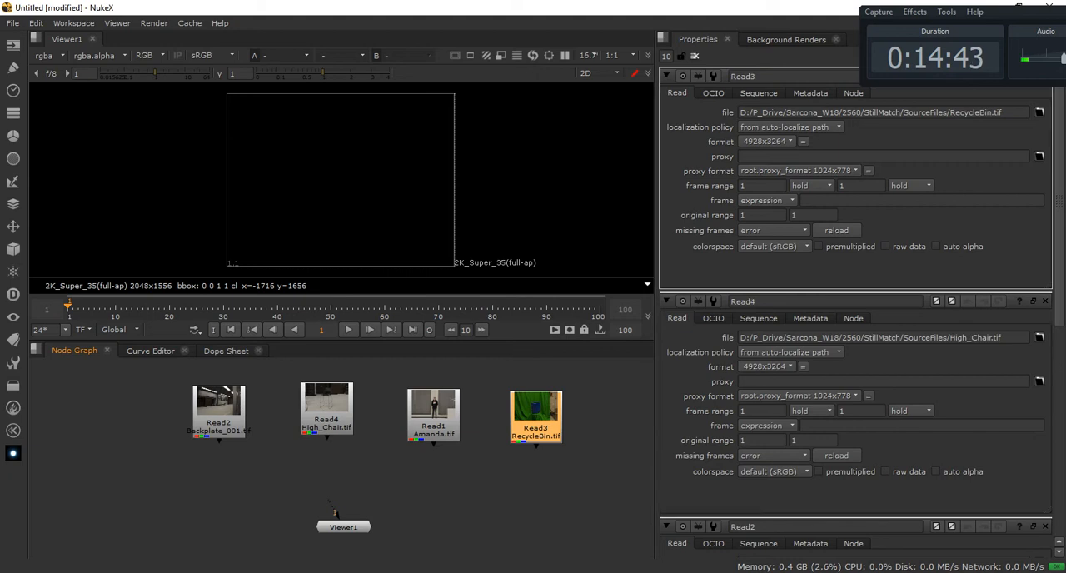
drag(955, 113, 1004, 113)
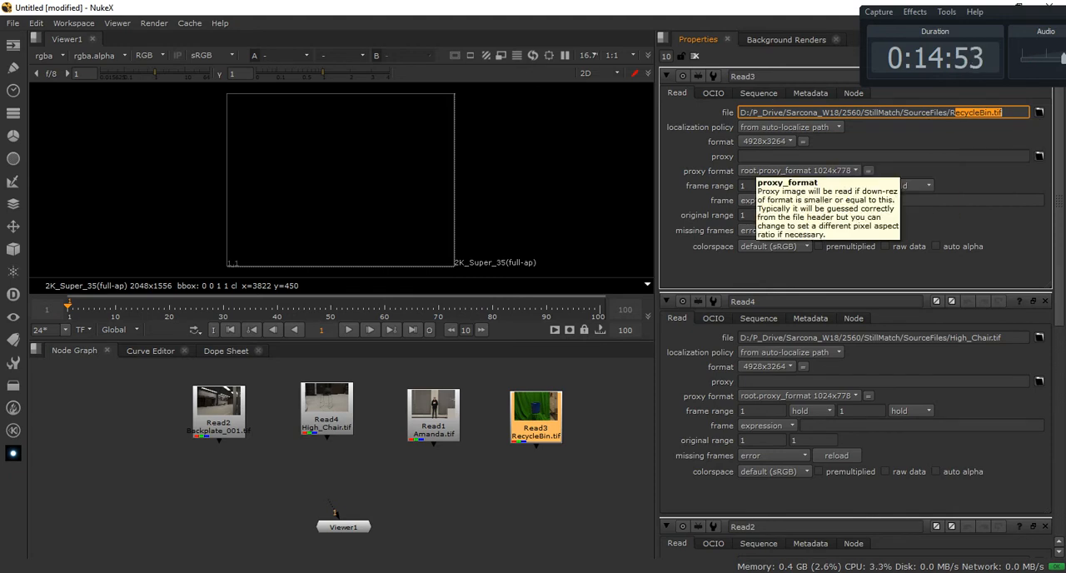
double_click(753, 185)
double_click(853, 186)
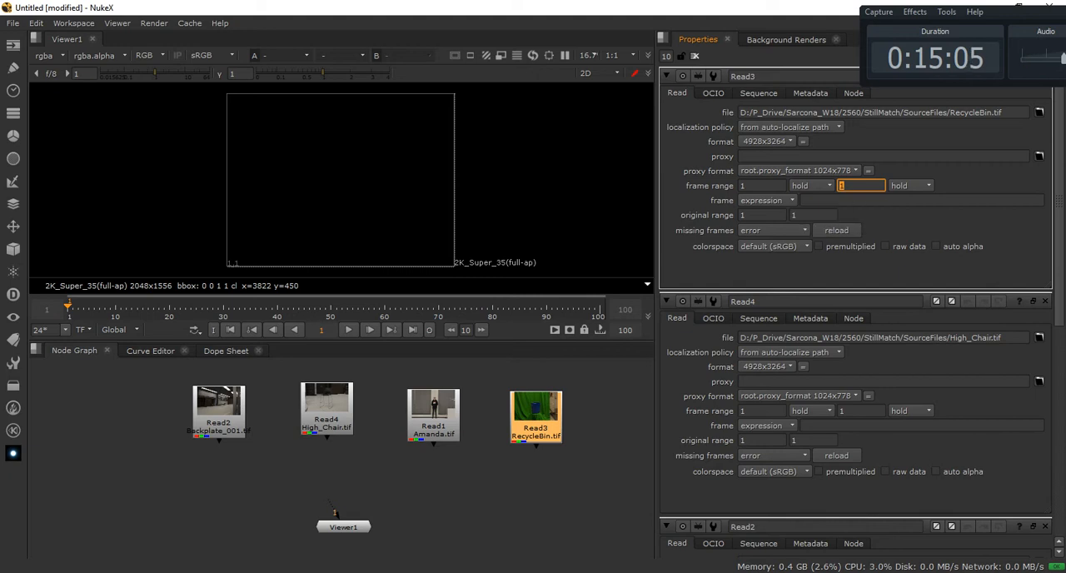
click(764, 141)
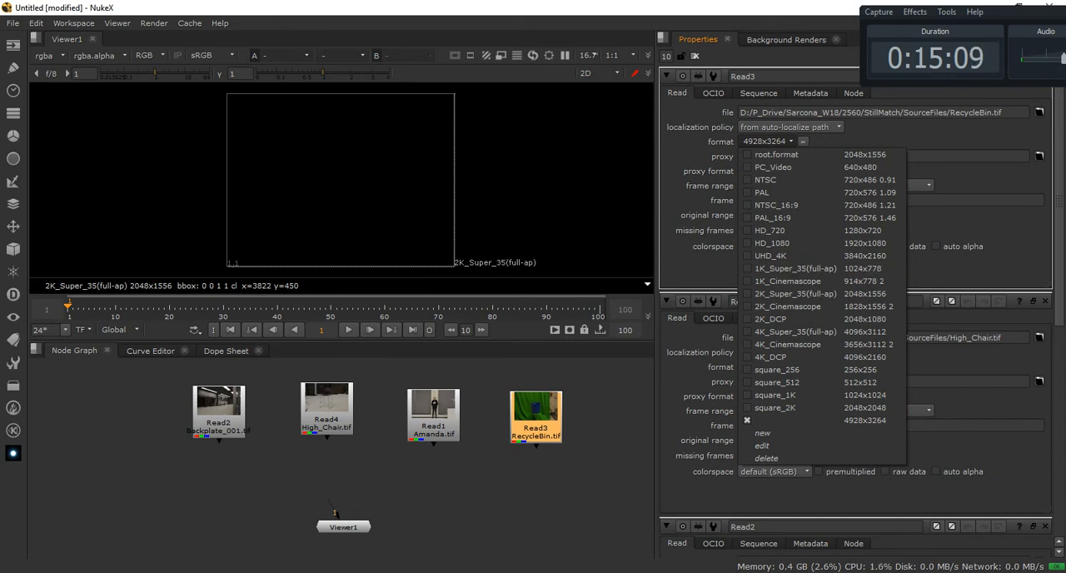
key(Escape)
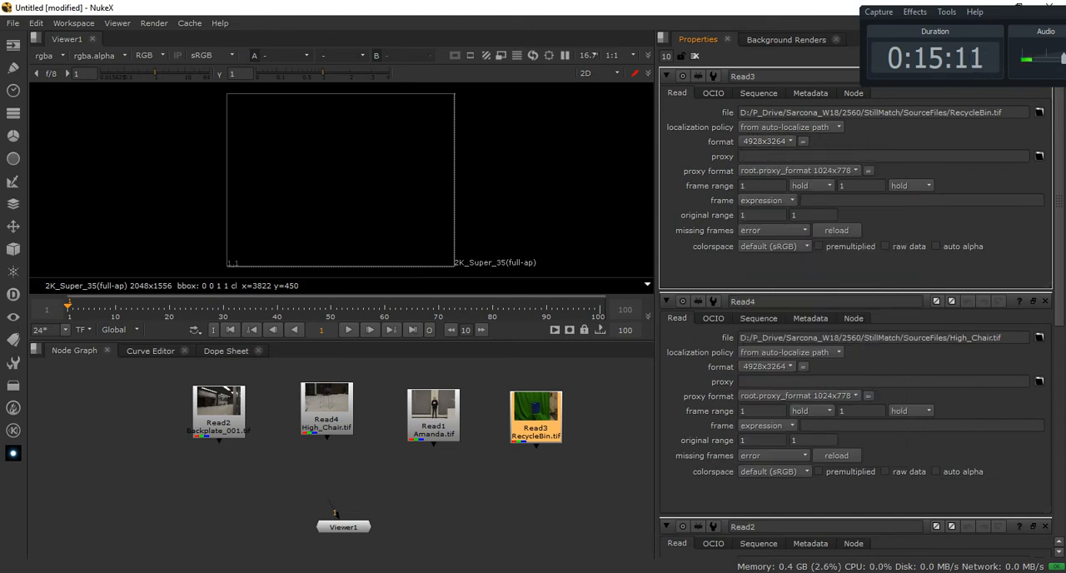
scroll(856, 316, down, 3)
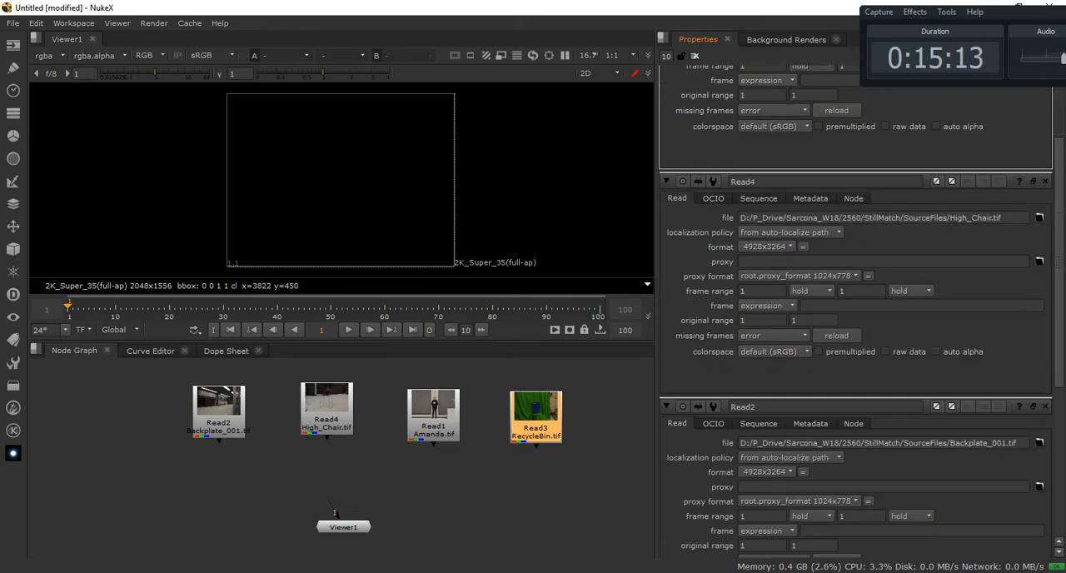
scroll(857, 317, up, 3)
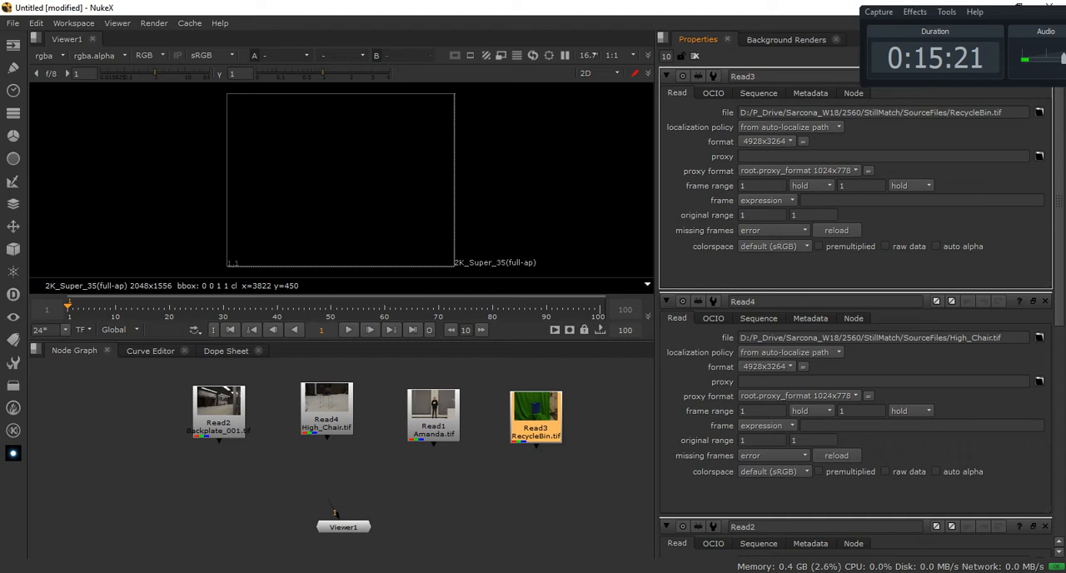
Close the properties of all four Read nodes one by one
drag(1018, 13, 417, 48)
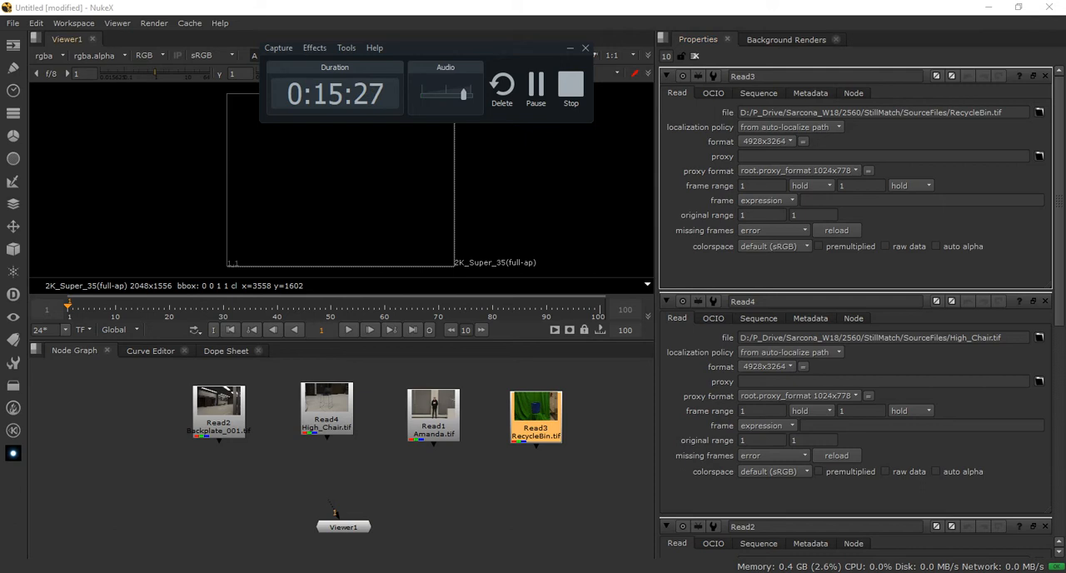
drag(475, 48, 81, 502)
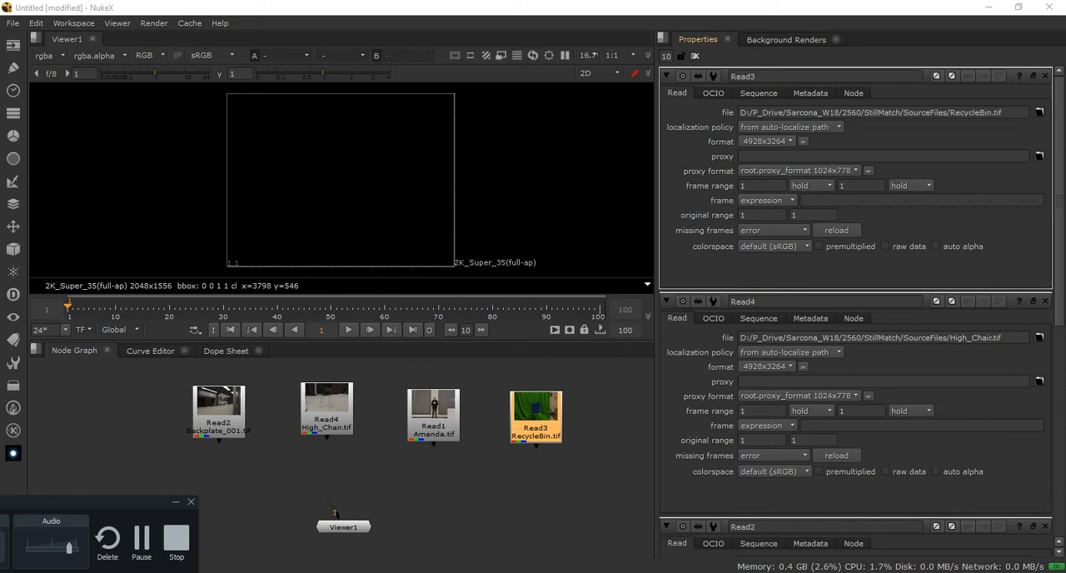
click(1045, 75)
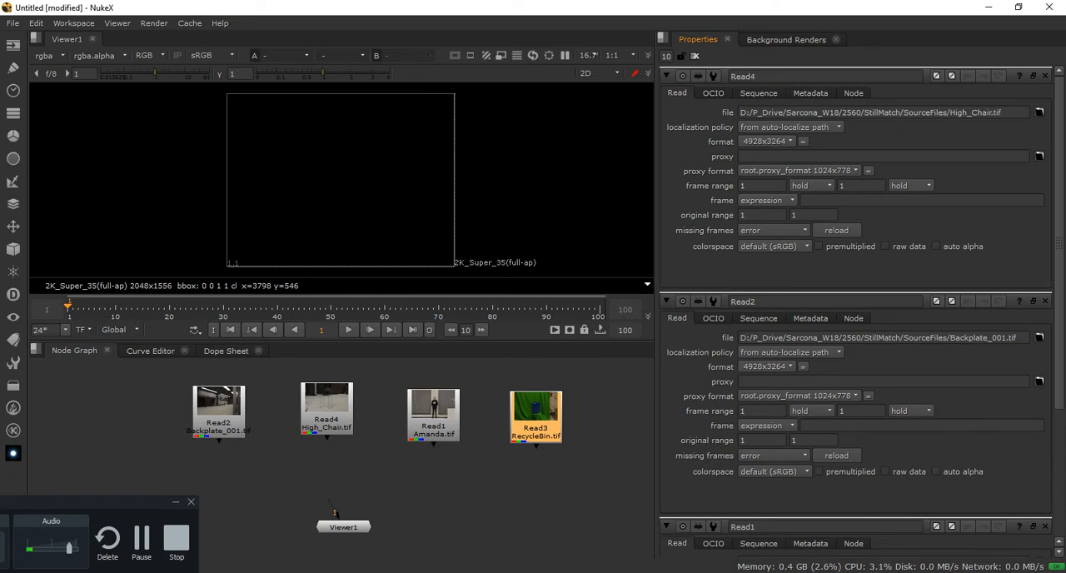
click(1046, 76)
click(1045, 76)
click(1045, 76)
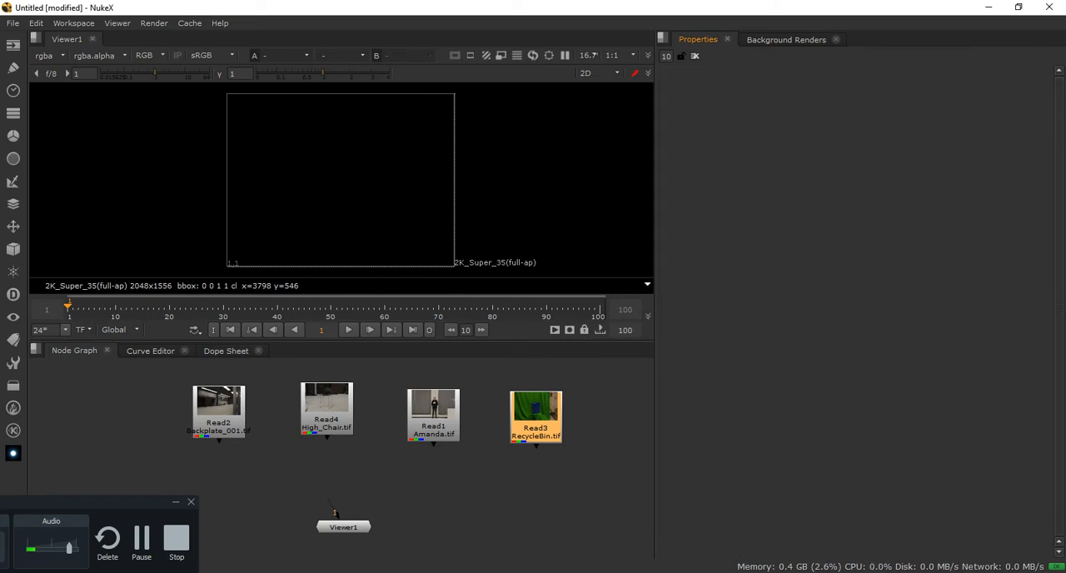
Reopen the properties of all four Read nodes and clear them all from the properties area at once
double_click(536, 427)
double_click(433, 426)
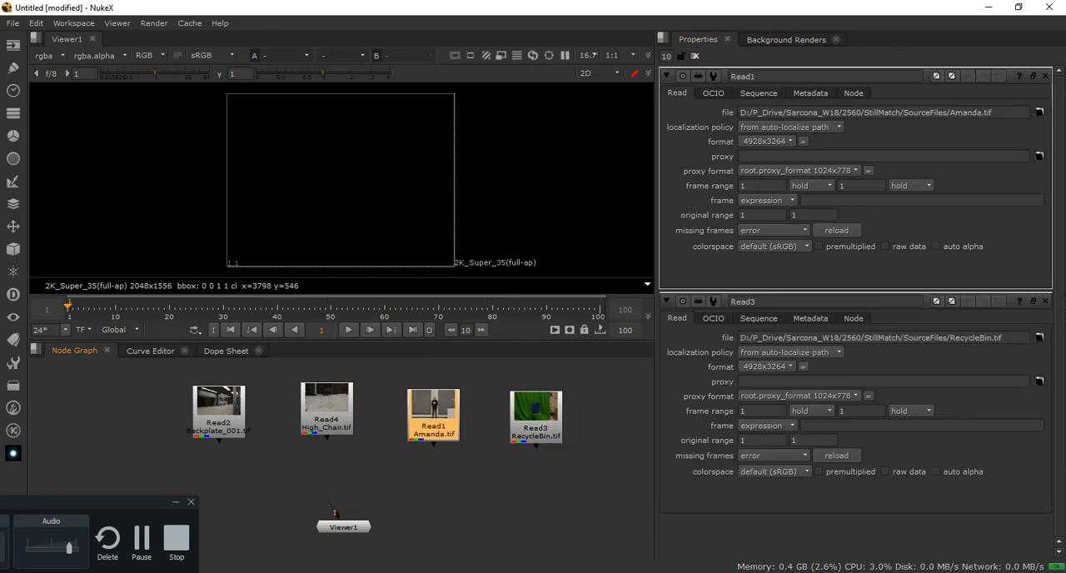
double_click(327, 404)
double_click(218, 405)
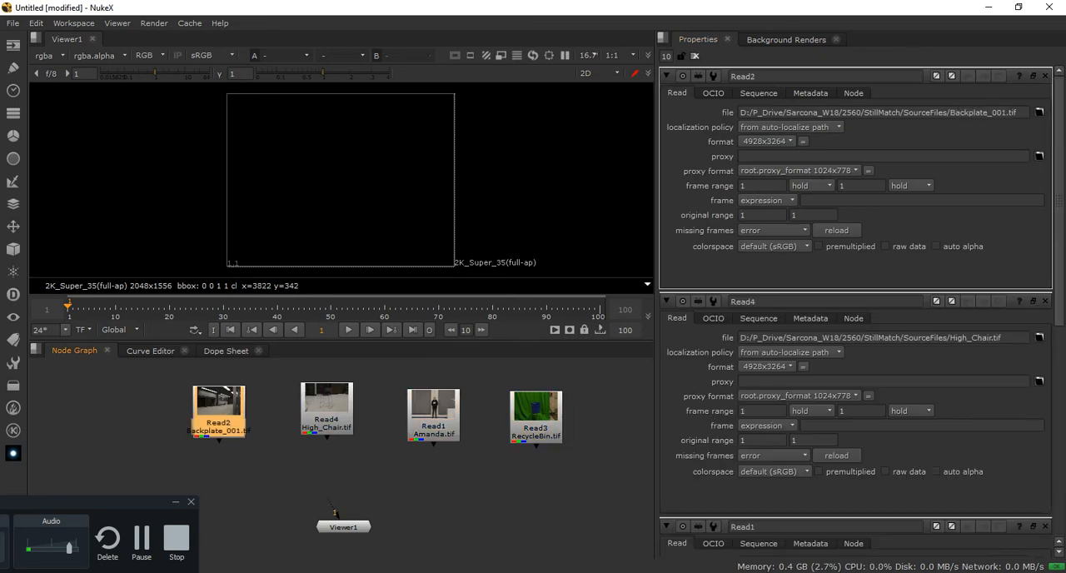
click(695, 56)
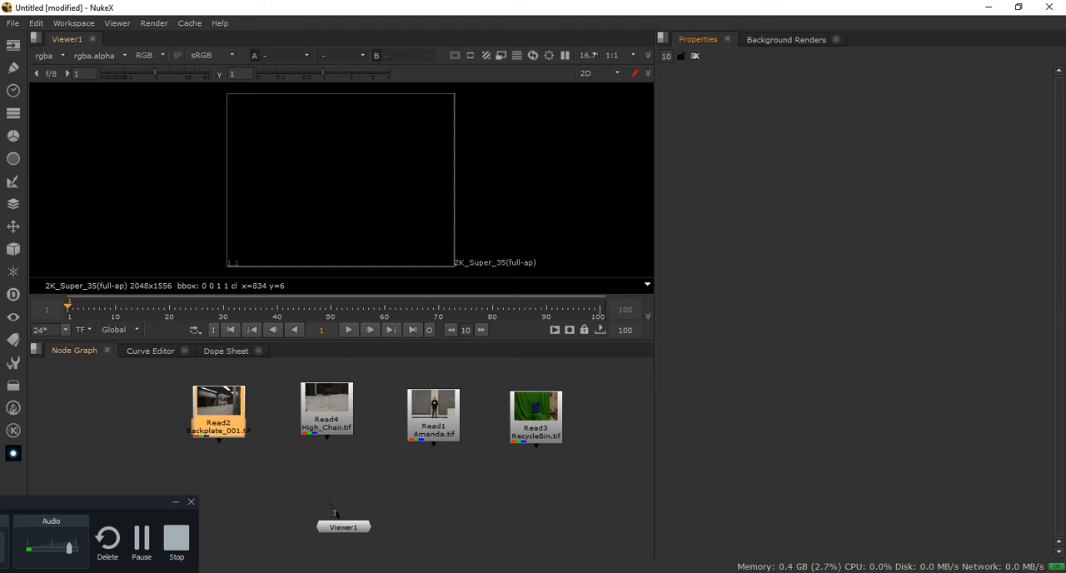
Connect Viewer1's input to the Backplate_001.tif Read node and reposition the viewer node below the row of images
drag(343, 526, 380, 531)
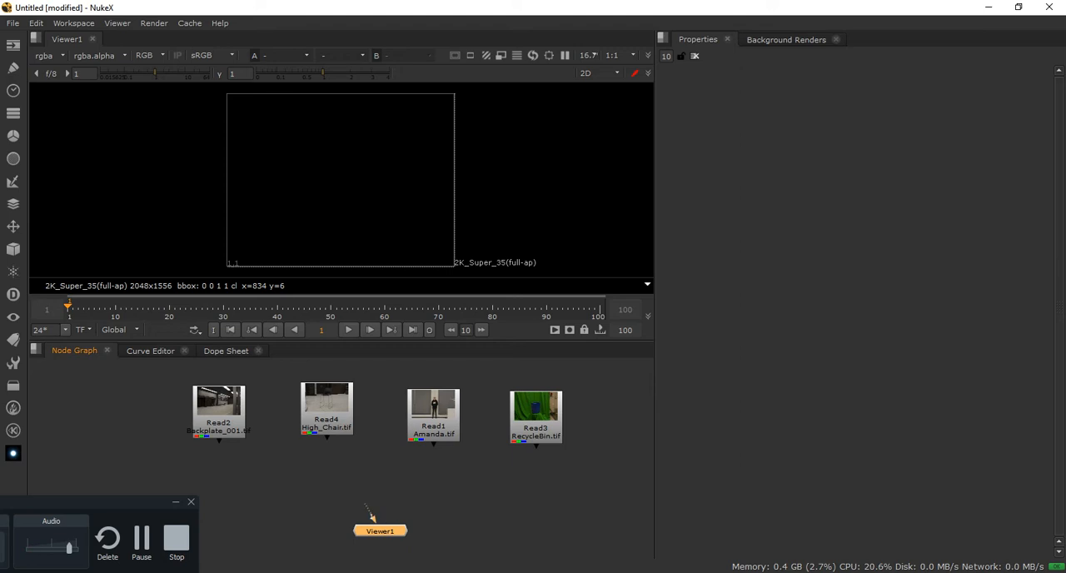
drag(372, 517, 221, 423)
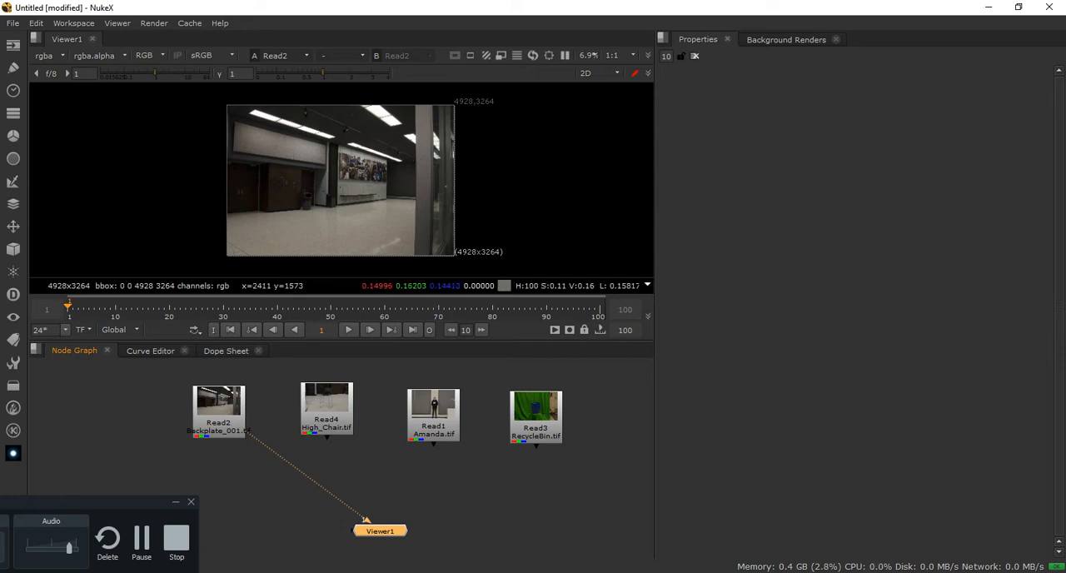
drag(273, 451, 536, 428)
drag(454, 478, 244, 432)
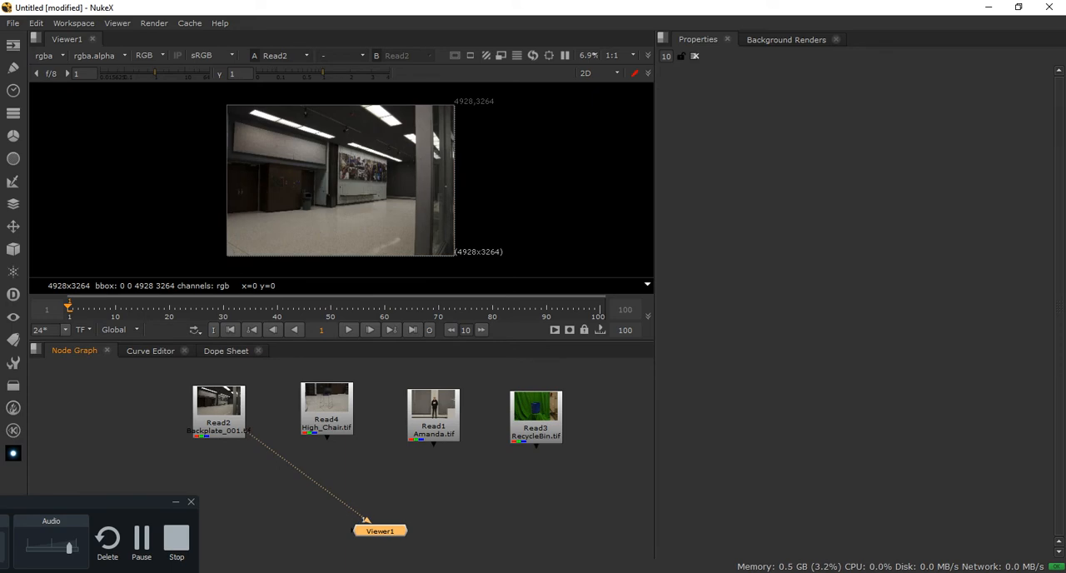
drag(380, 531, 353, 538)
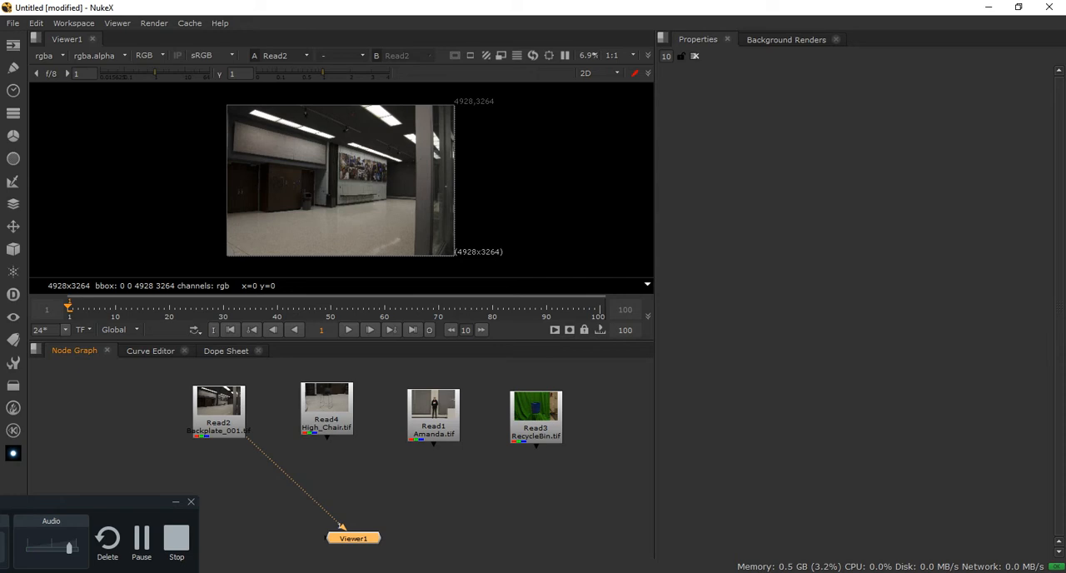
Examine Viewer1's numbered input arrow and the spare input handle on the side of the node up close
middle_drag(333, 479, 357, 452)
right_click(373, 471)
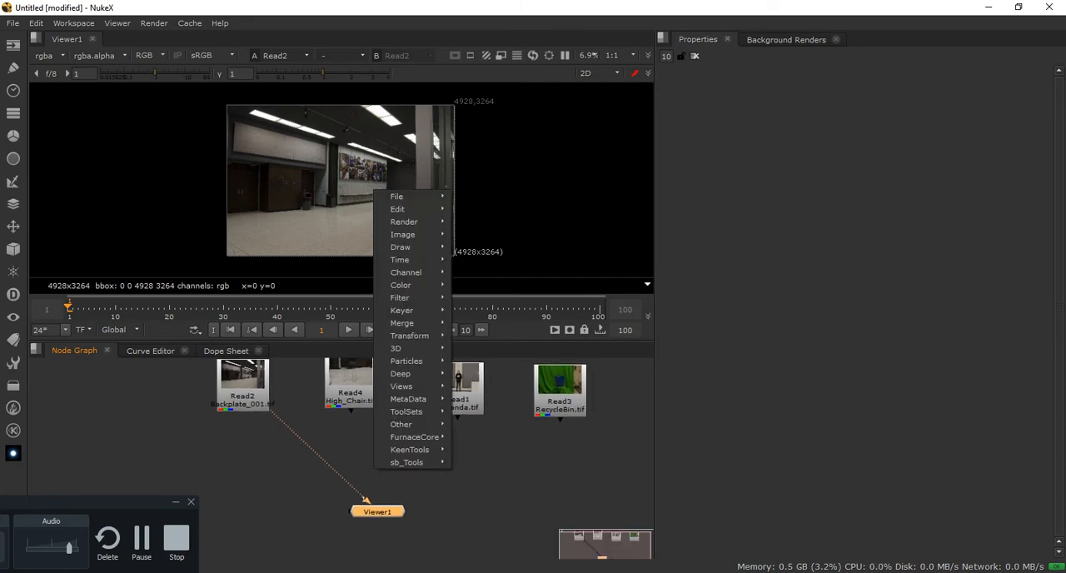
mouse_move(373, 471)
middle_down()
mouse_move(385, 467)
mouse_move(376, 460)
middle_up()
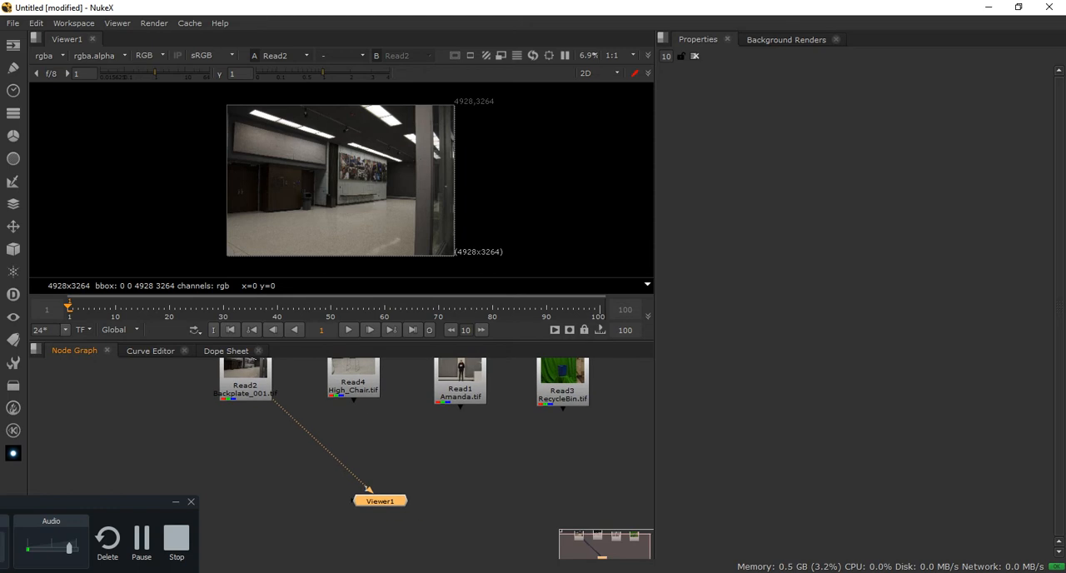
scroll(374, 478, up, 3)
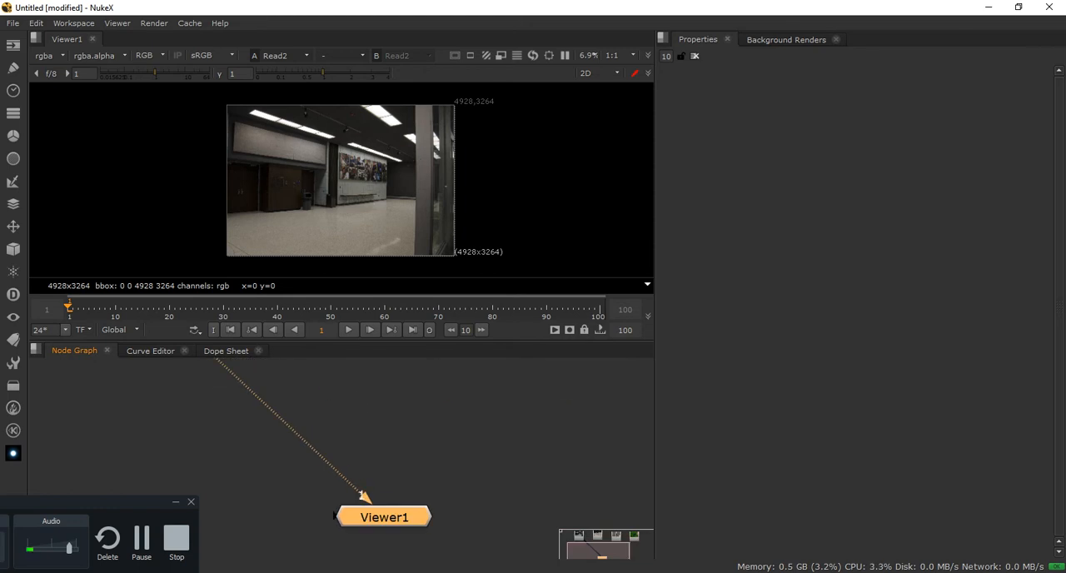
scroll(263, 486, up, 7)
scroll(262, 486, down, 3)
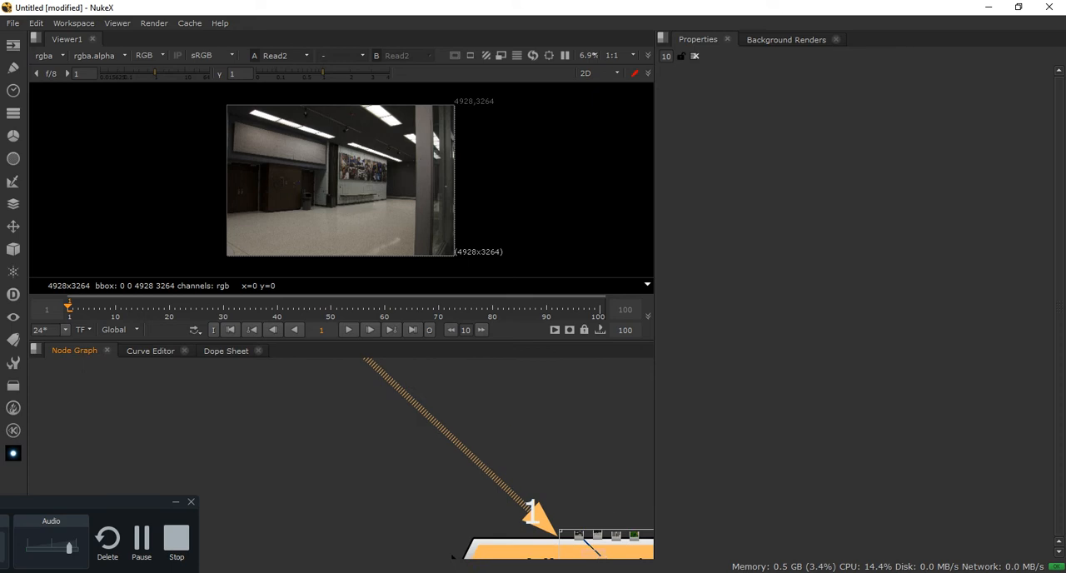
middle_drag(262, 487, 107, 438)
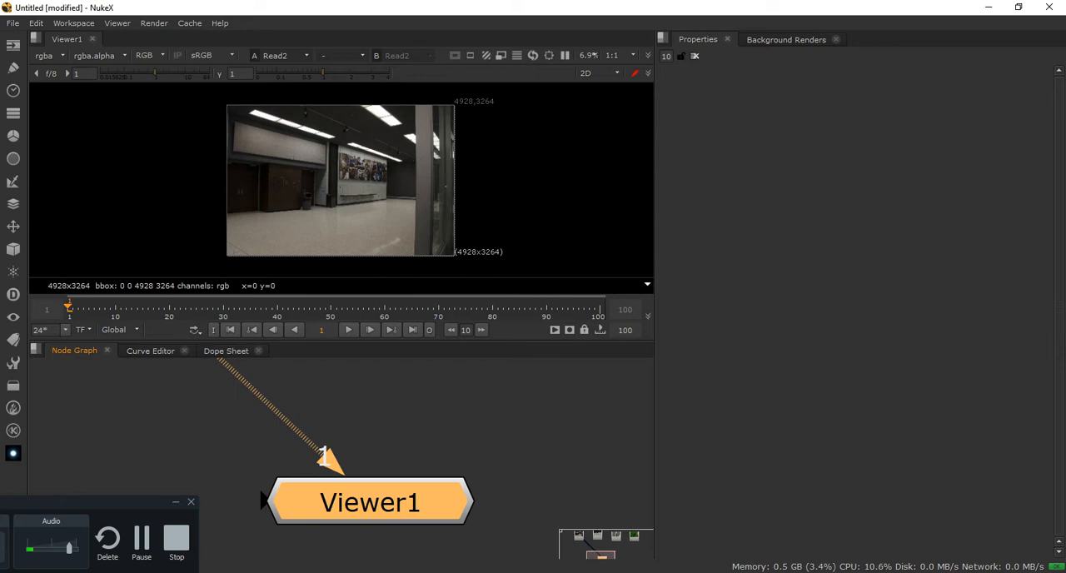
scroll(333, 452, down, 8)
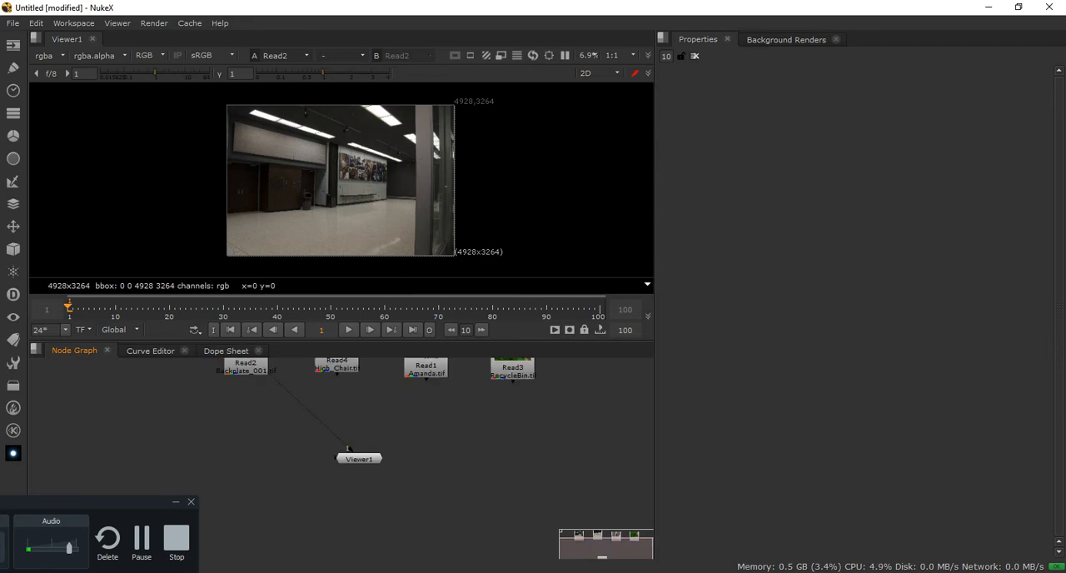
scroll(350, 446, up, 6)
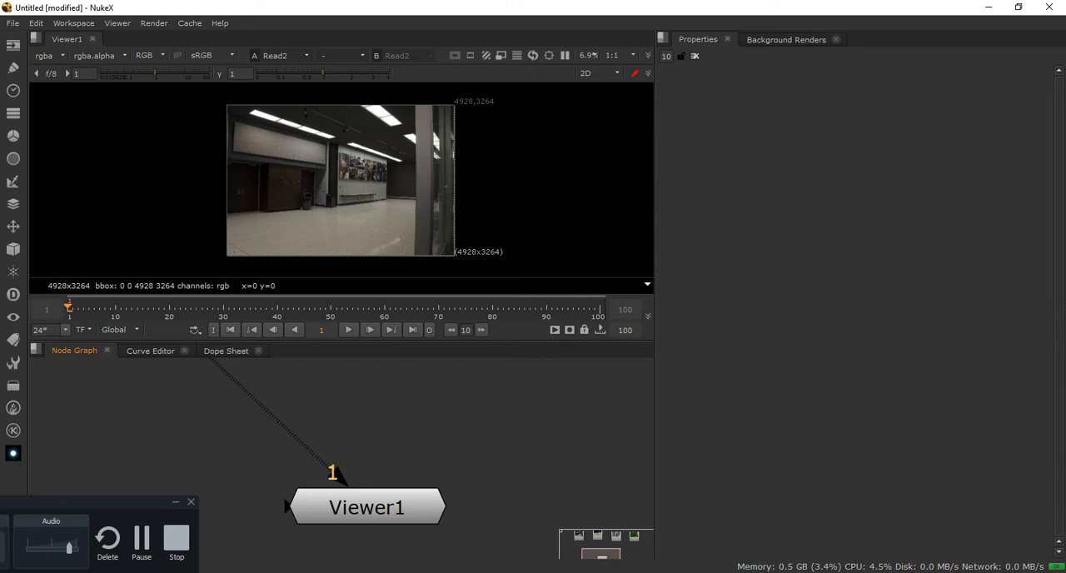
drag(287, 506, 148, 481)
scroll(313, 456, down, 6)
Show High_Chair.tif, the standing person image and RecycleBin.tif one after another through input 1 of Viewer1
middle_drag(313, 455, 316, 512)
drag(234, 438, 236, 440)
drag(310, 436, 312, 441)
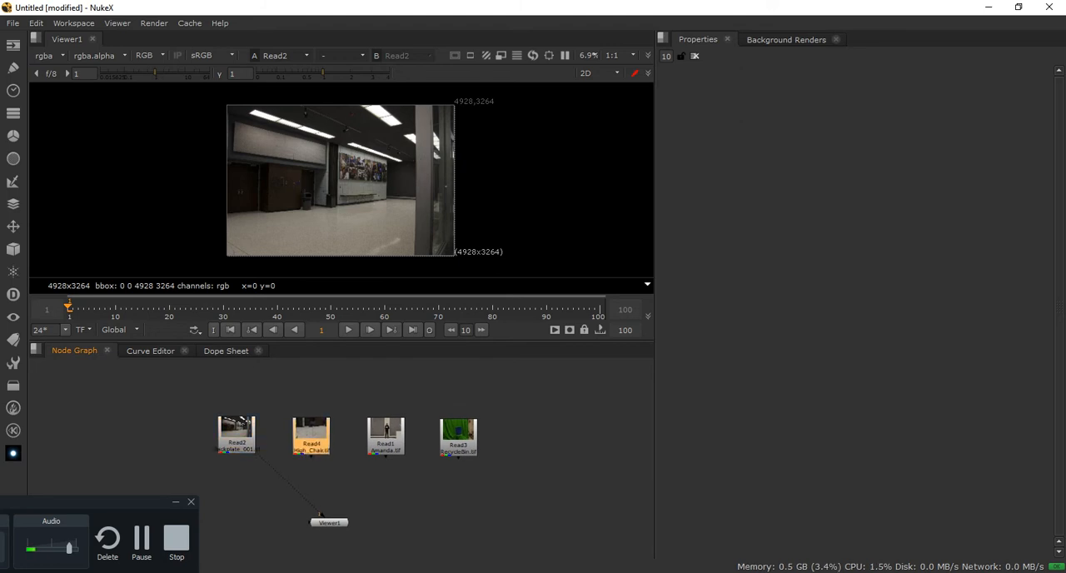
key(1)
click(386, 439)
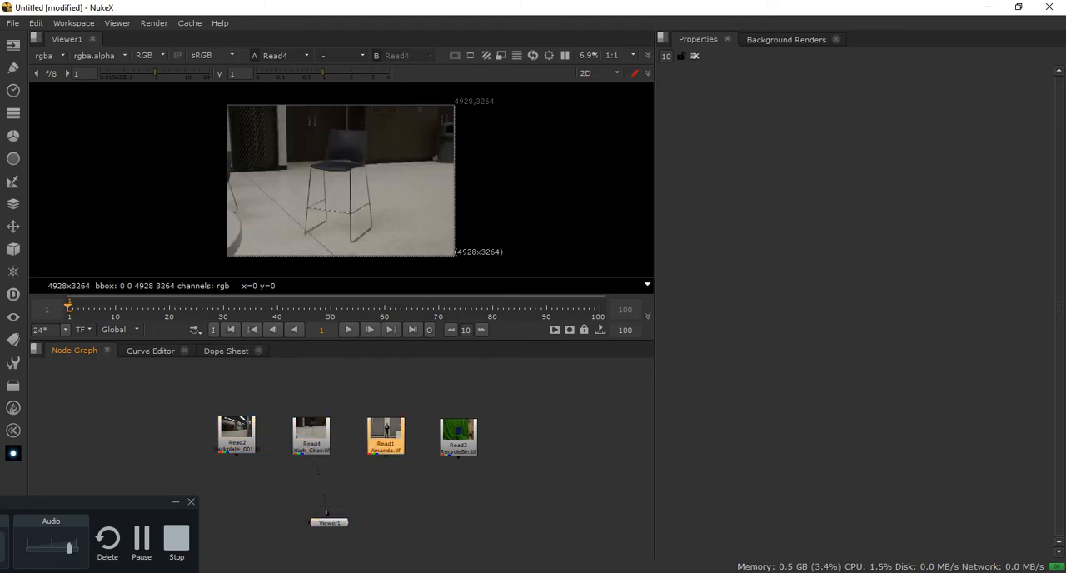
key(1)
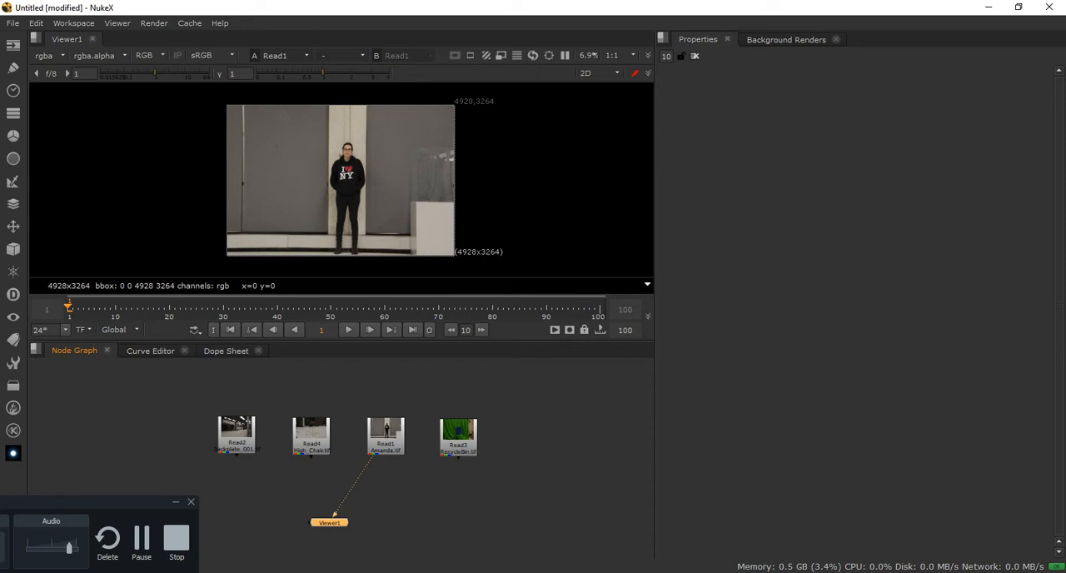
click(458, 440)
key(1)
Cycle input 1 of Viewer1 back and forth across all four Read nodes, ending on Backplate_001.tif
click(386, 439)
key(1)
click(312, 438)
key(1)
click(237, 434)
key(1)
click(311, 435)
key(1)
click(385, 438)
key(1)
click(458, 440)
key(1)
click(385, 438)
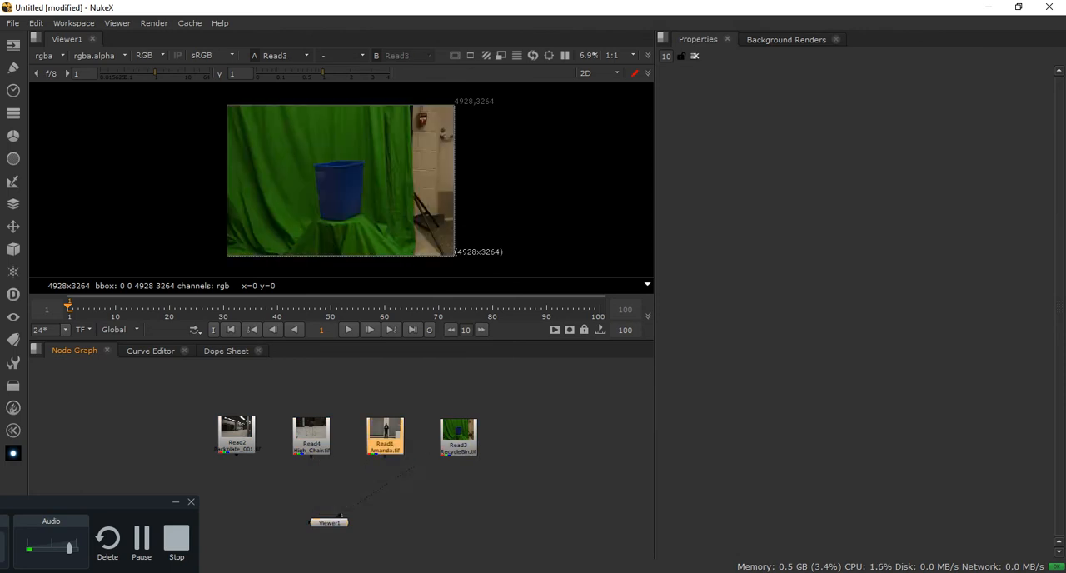
key(1)
click(311, 438)
key(1)
click(236, 437)
key(1)
click(312, 438)
key(1)
click(385, 438)
key(1)
click(458, 438)
key(1)
click(384, 438)
key(1)
click(311, 438)
key(1)
click(237, 436)
key(1)
click(312, 438)
key(1)
click(237, 436)
key(1)
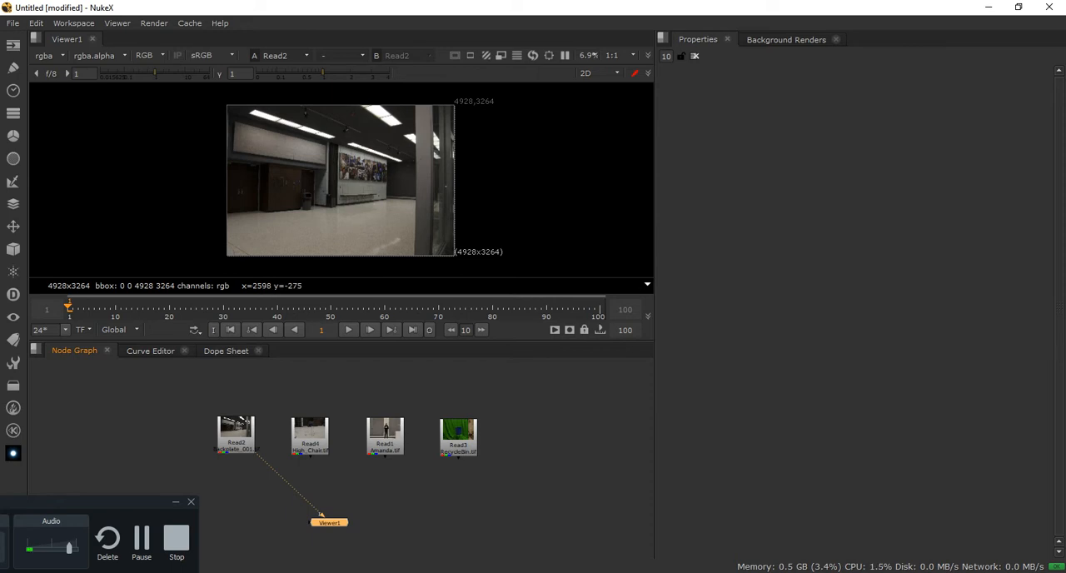
Compare High_Chair.tif with Backplate_001.tif by repeatedly reconnecting input 1 of Viewer1 between them, ending on the backplate
drag(268, 464, 310, 444)
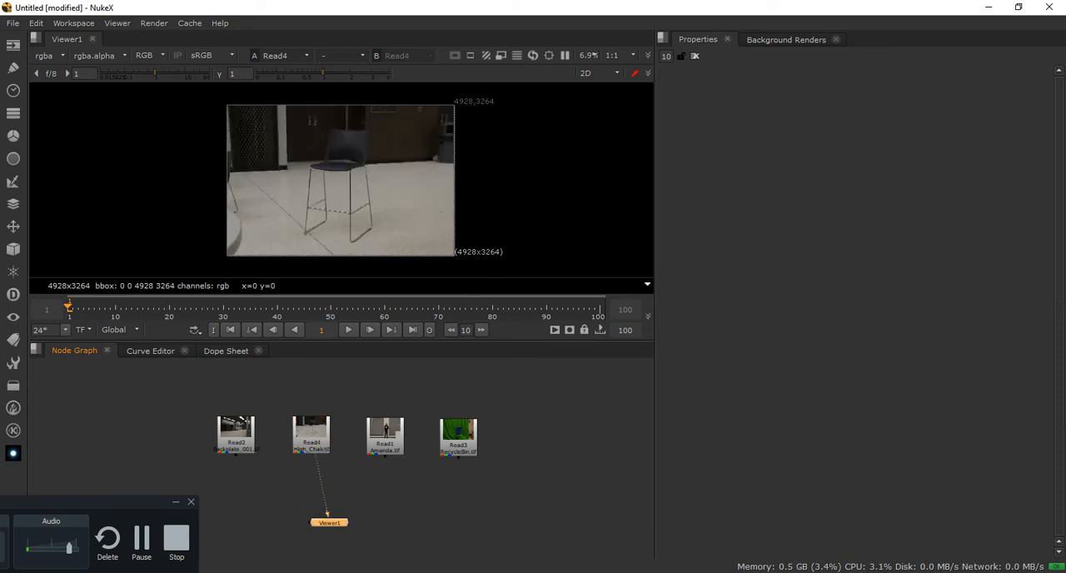
click(236, 445)
key(1)
click(311, 445)
key(1)
click(236, 445)
key(1)
click(311, 445)
key(1)
click(237, 445)
key(1)
click(311, 445)
key(1)
click(237, 445)
key(1)
click(311, 444)
key(1)
click(311, 444)
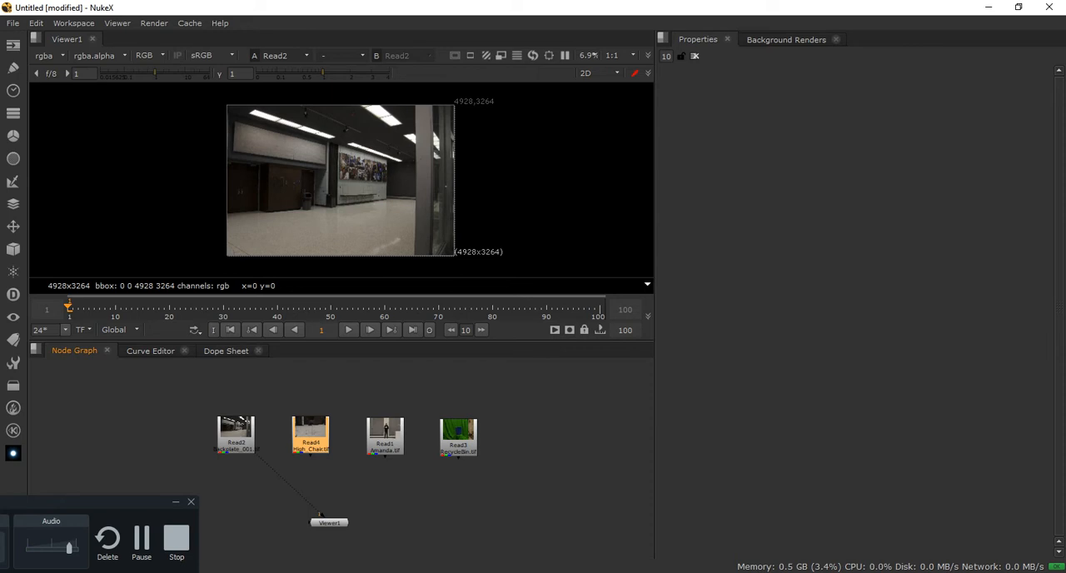
click(237, 444)
key(1)
Shift the backplate and high chair nodes apart and connect High_Chair.tif to input 2 of Viewer1
drag(237, 444, 208, 440)
drag(310, 434, 289, 411)
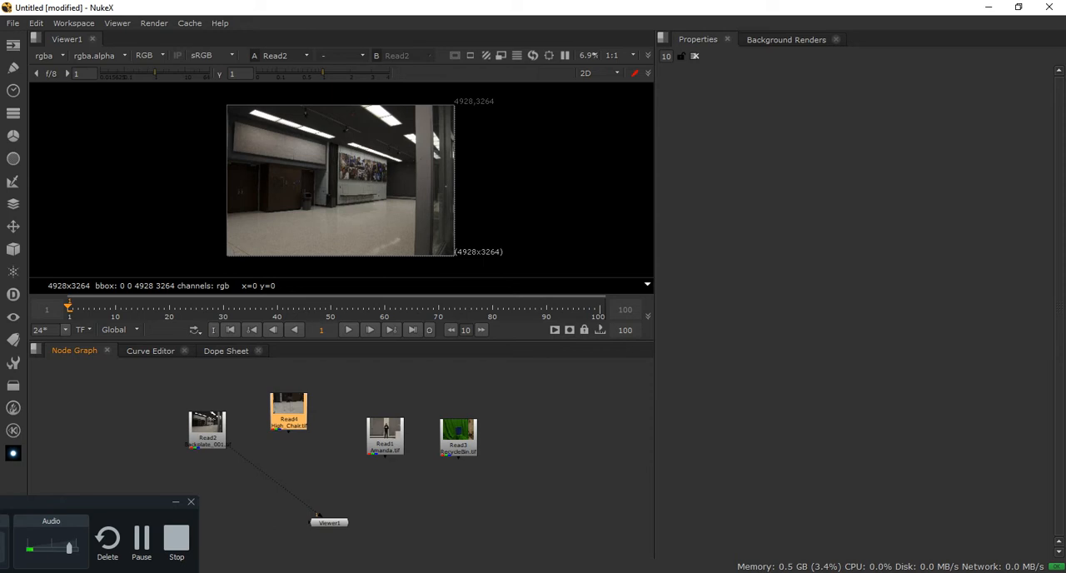
key(2)
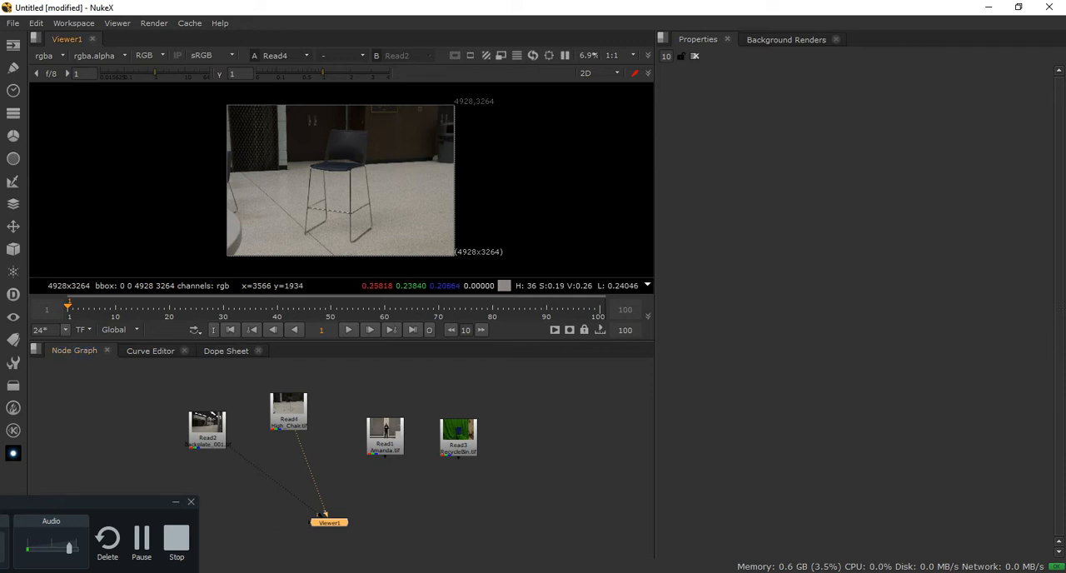
Switch Viewer1 back and forth between input 1, the backplate, and input 2, the high chair, to compare the images
key(1)
key(2)
key(1)
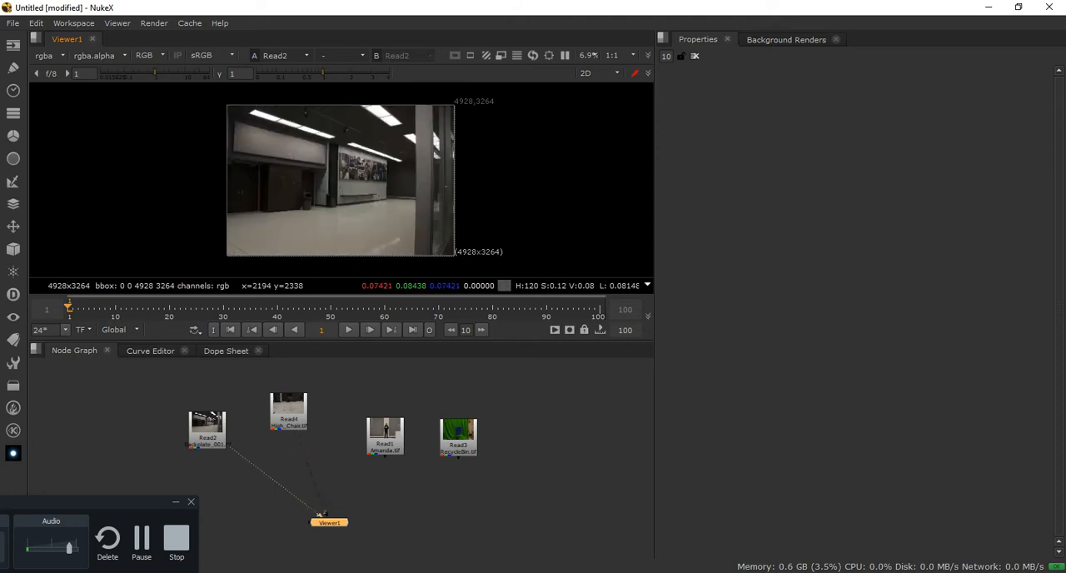
key(2)
key(1)
key(2)
key(1)
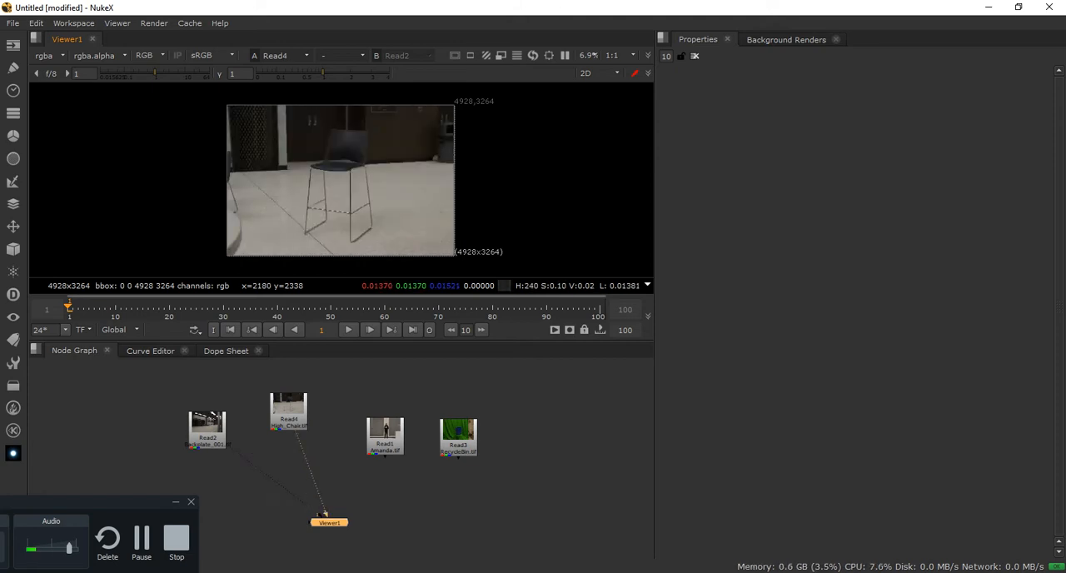
key(1)
key(2)
key(1)
key(2)
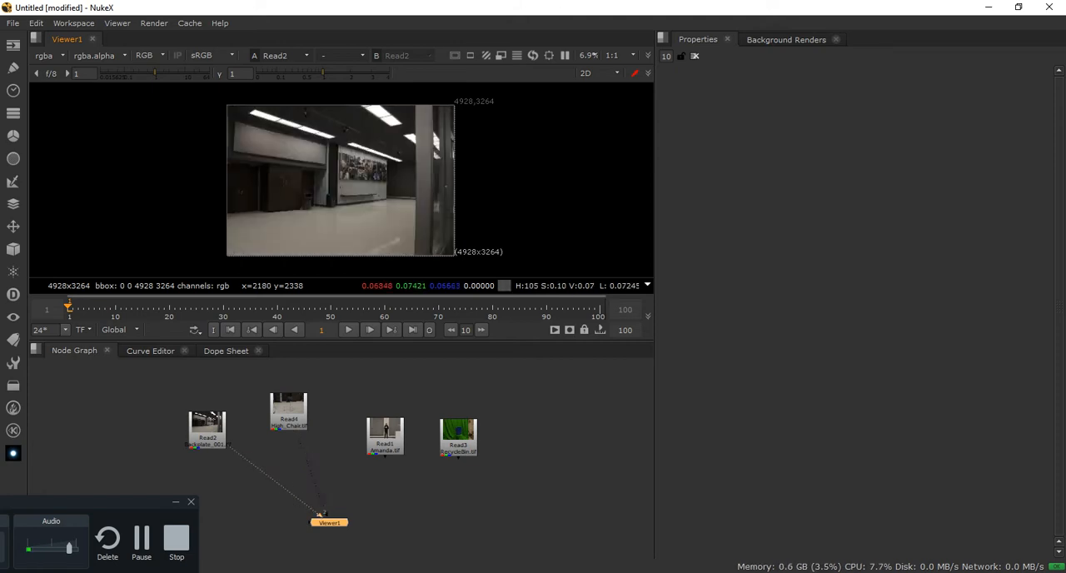
key(1)
key(2)
key(1)
key(2)
key(1)
key(2)
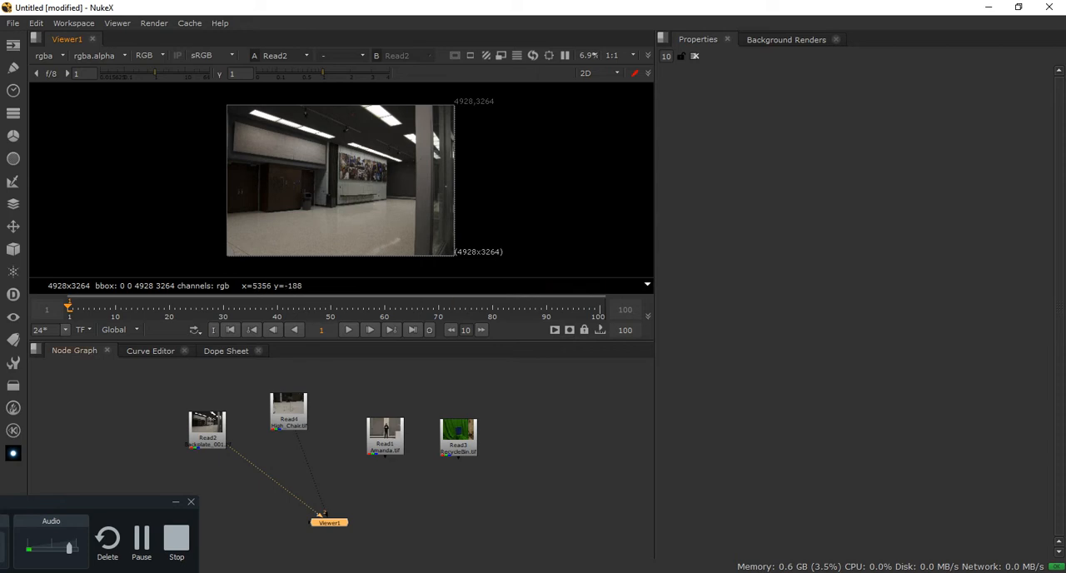
Connect the standing person image to input 3 and RecycleBin.tif to input 4 of Viewer1, raising both nodes slightly
drag(385, 433, 380, 407)
key(3)
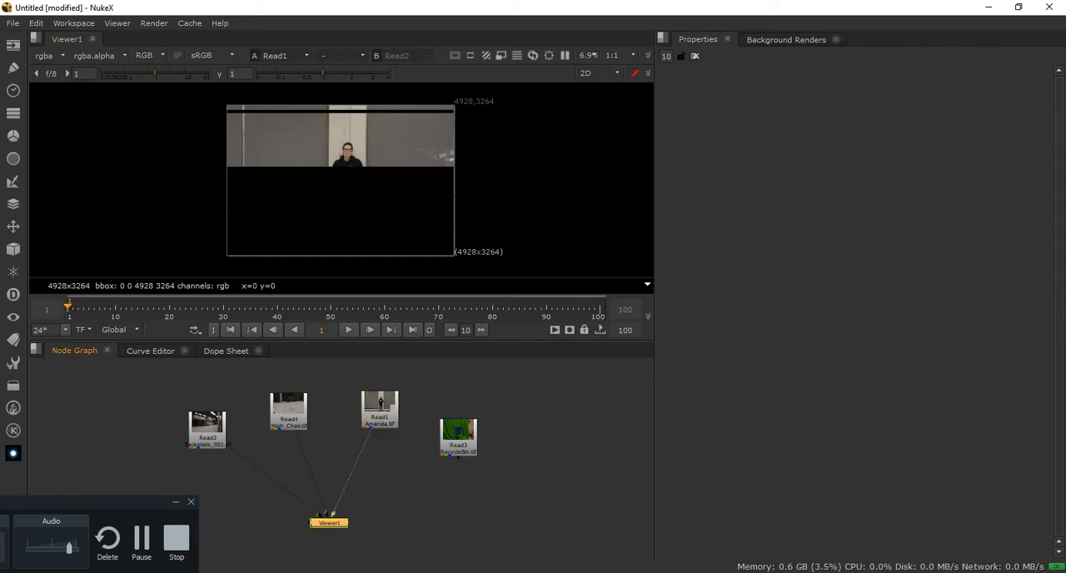
click(458, 447)
key(4)
drag(458, 431, 459, 411)
click(331, 522)
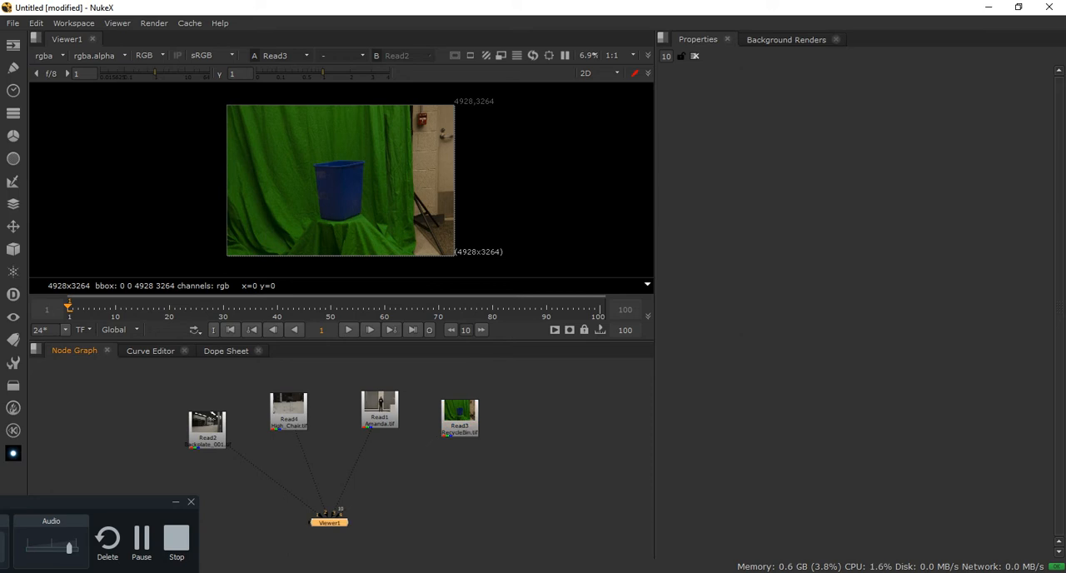
Disconnect all four Read nodes from Viewer1, leaving the viewer without any image input
drag(434, 445, 368, 486)
drag(460, 418, 454, 417)
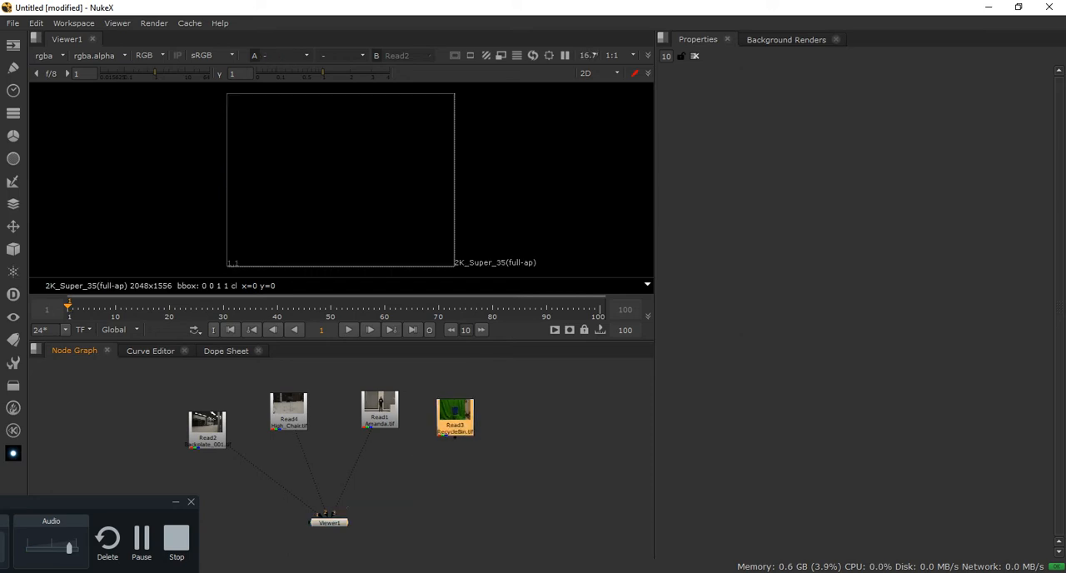
scroll(333, 510, up, 1)
mouse_move(336, 508)
mouse_down()
mouse_move(347, 487)
mouse_move(326, 487)
mouse_move(321, 514)
mouse_up()
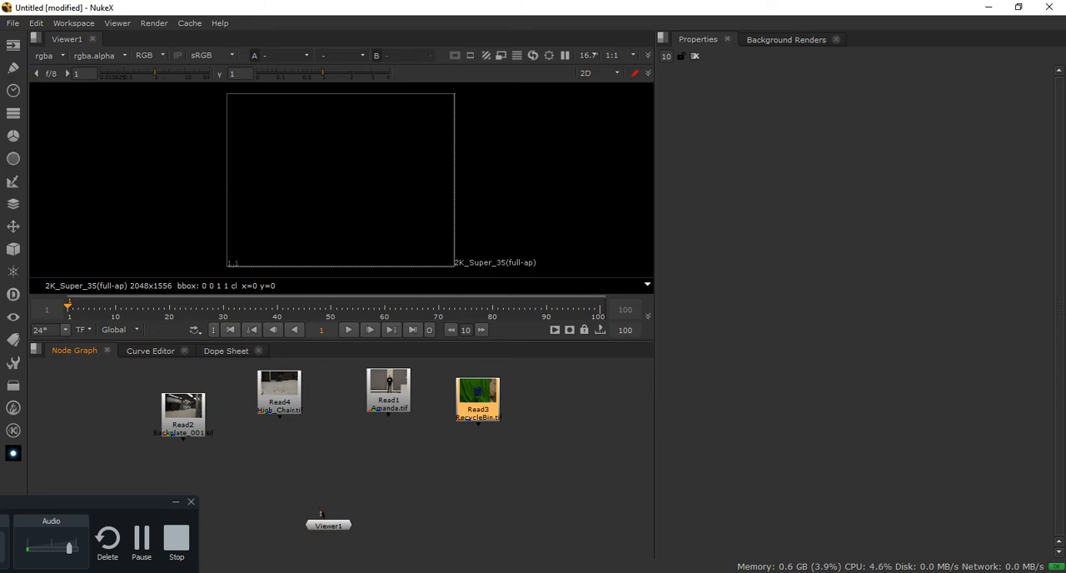
Connect Backplate_001.tif to input 1 of Viewer1
click(184, 425)
key(1)
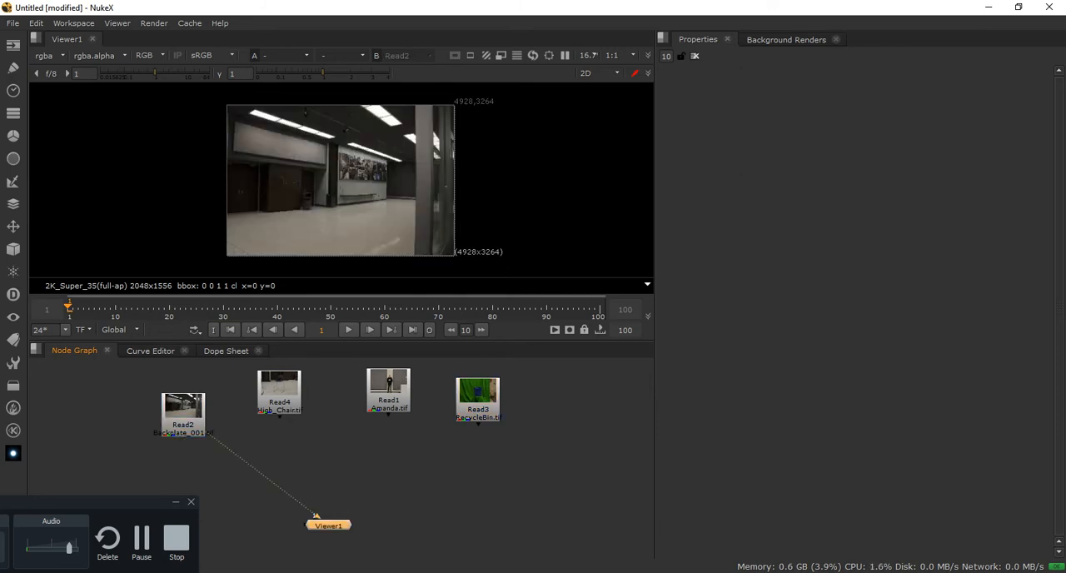
scroll(321, 508, down, 2)
scroll(374, 448, down, 1)
middle_drag(374, 449, 403, 467)
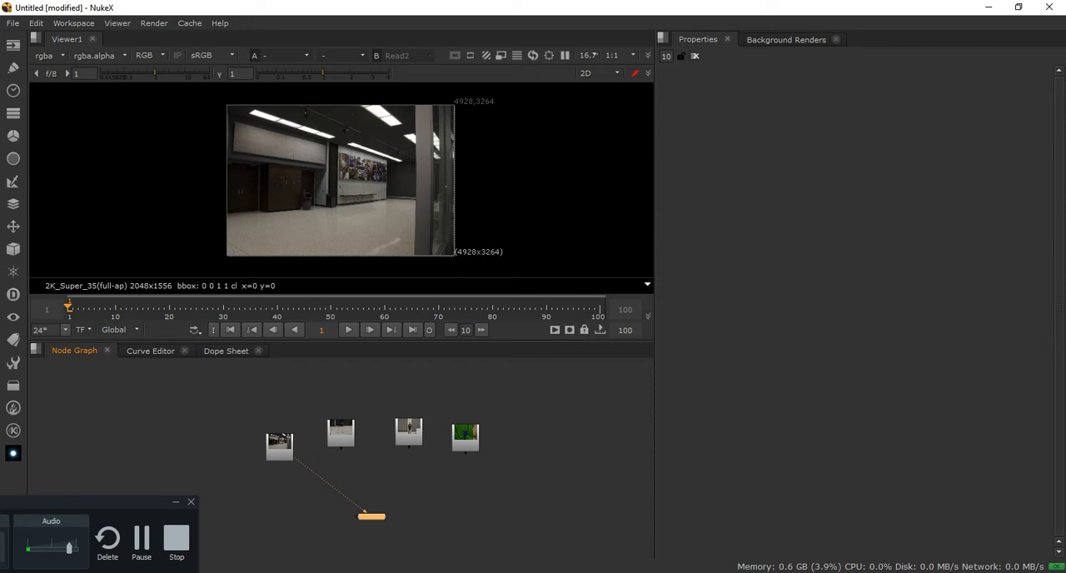
Move the high chair and standing person nodes aside, and connect RecycleBin.tif to input 1 of Viewer1 in place of the backplate
drag(340, 436, 518, 391)
drag(409, 436, 610, 407)
drag(466, 441, 481, 427)
drag(279, 447, 313, 427)
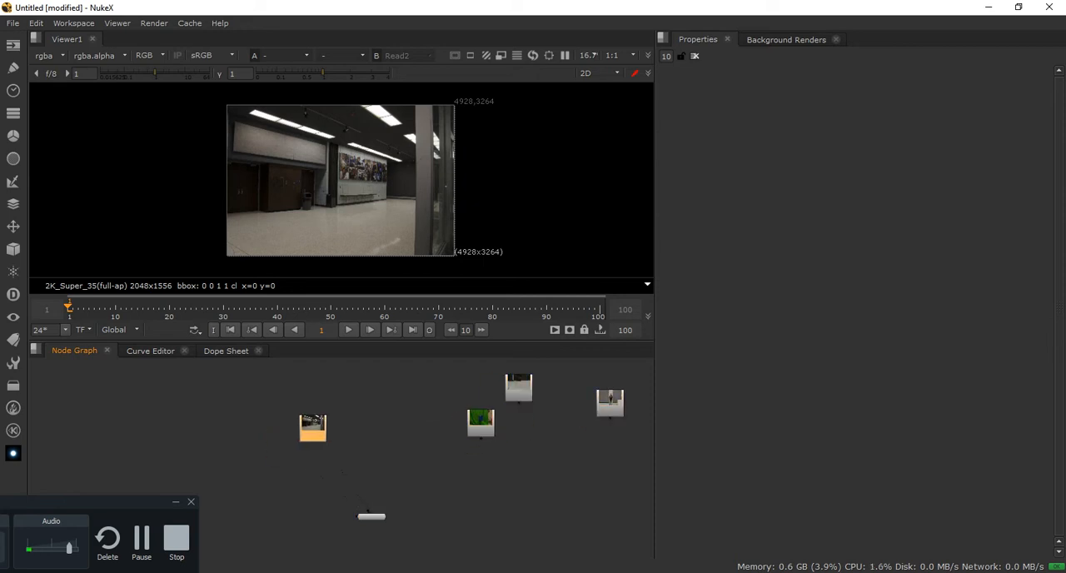
drag(480, 423, 427, 422)
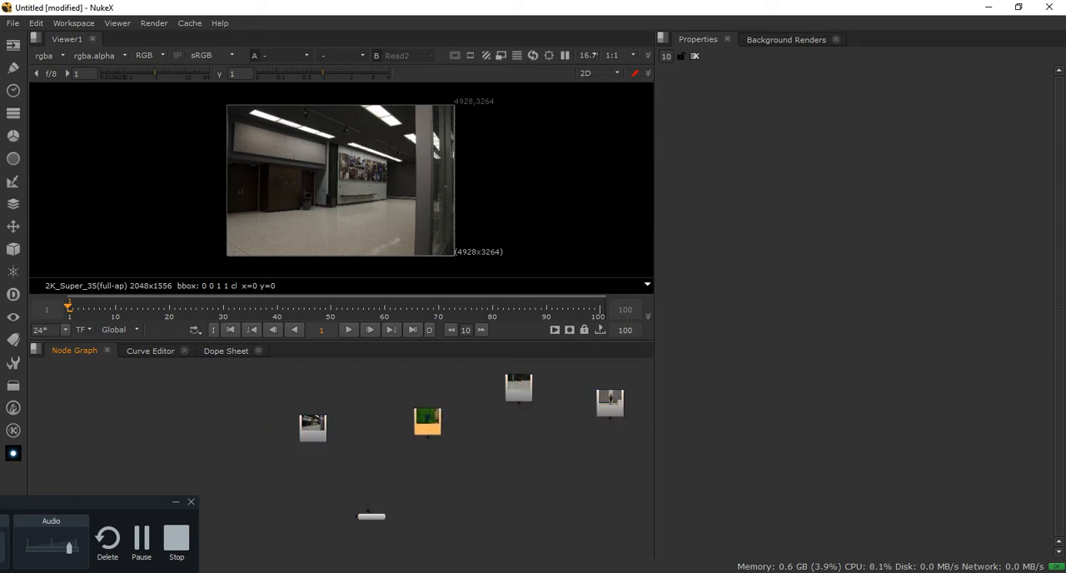
key(1)
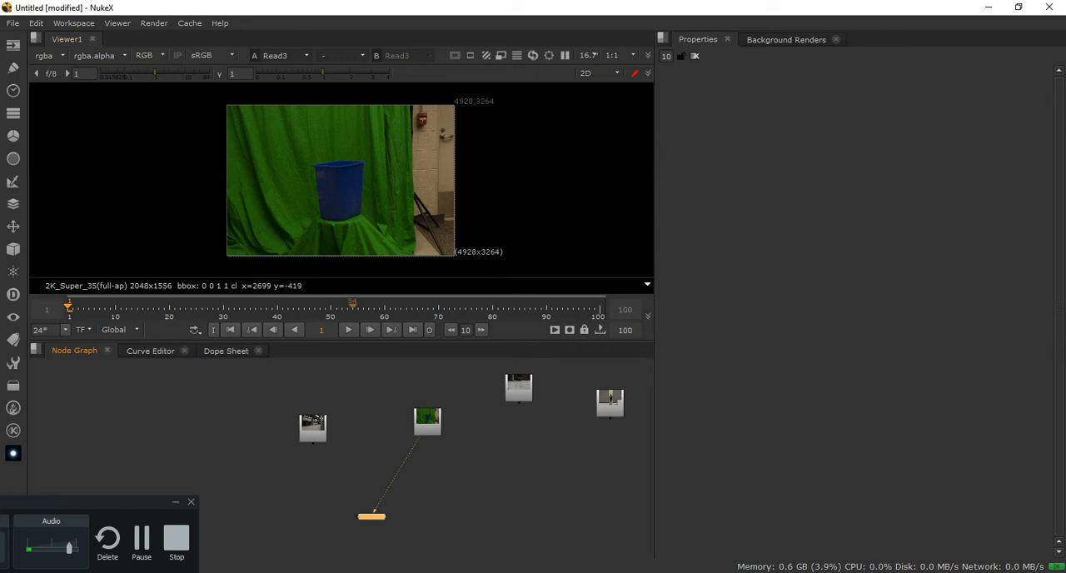
Enlarge the viewer area by shrinking the height of the node graph area beneath it
drag(352, 341, 353, 456)
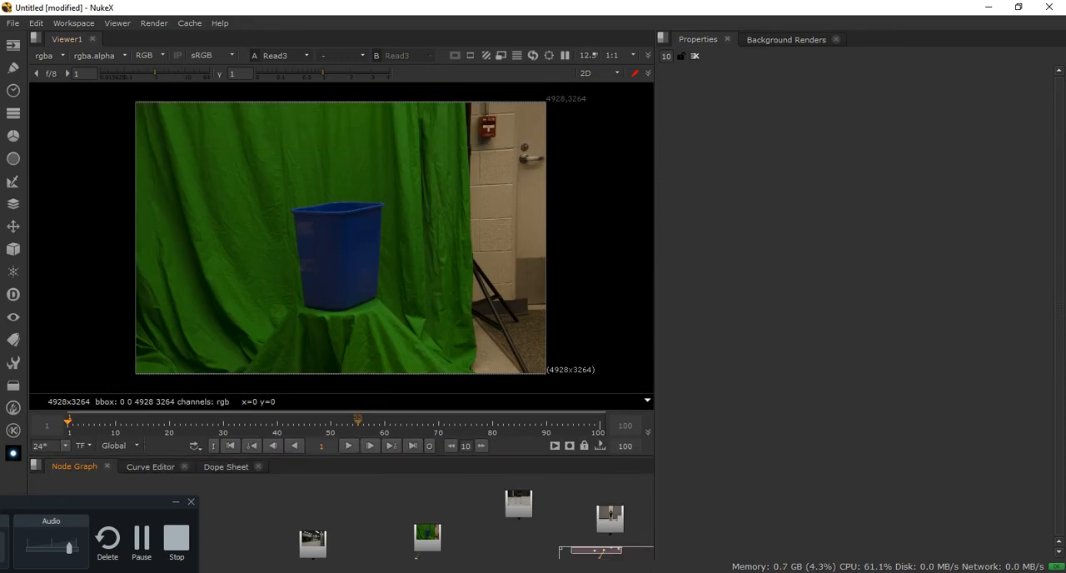
middle_drag(366, 541, 351, 475)
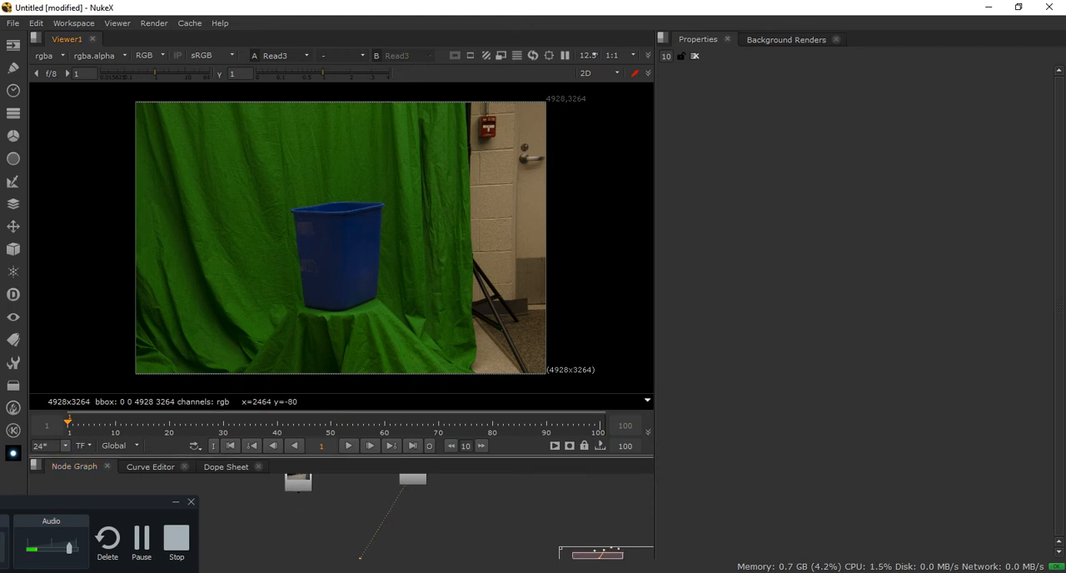
drag(352, 458, 352, 423)
Stack the RecycleBin.tif node directly above Viewer1 in the node graph, leaving a small gap between them
middle_drag(417, 517, 385, 535)
drag(382, 456, 327, 492)
shift+drag(326, 552, 328, 498)
click(384, 508)
click(329, 522)
click(374, 500)
click(328, 466)
click(364, 480)
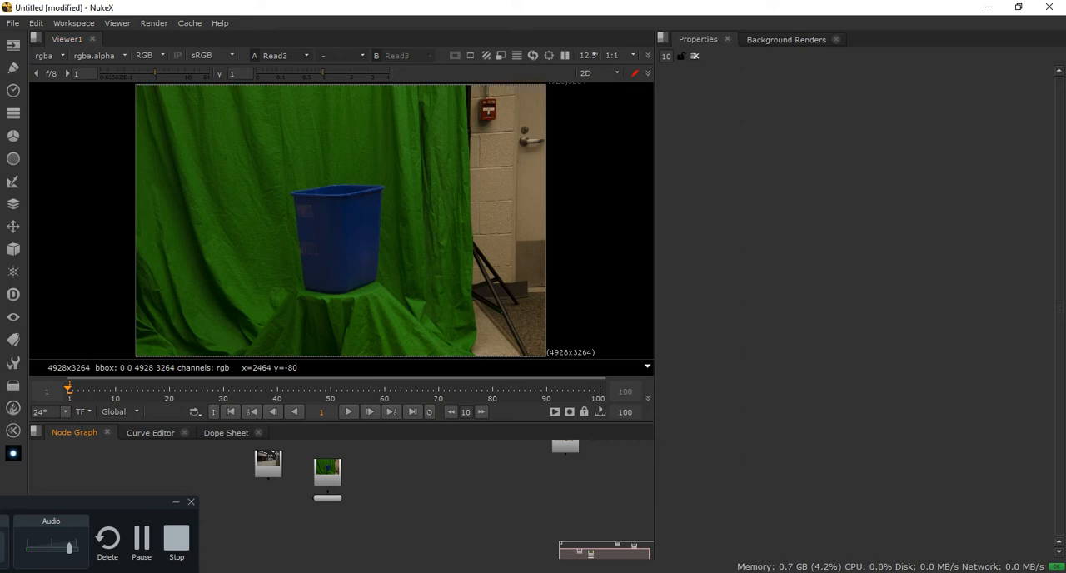
drag(327, 478, 327, 463)
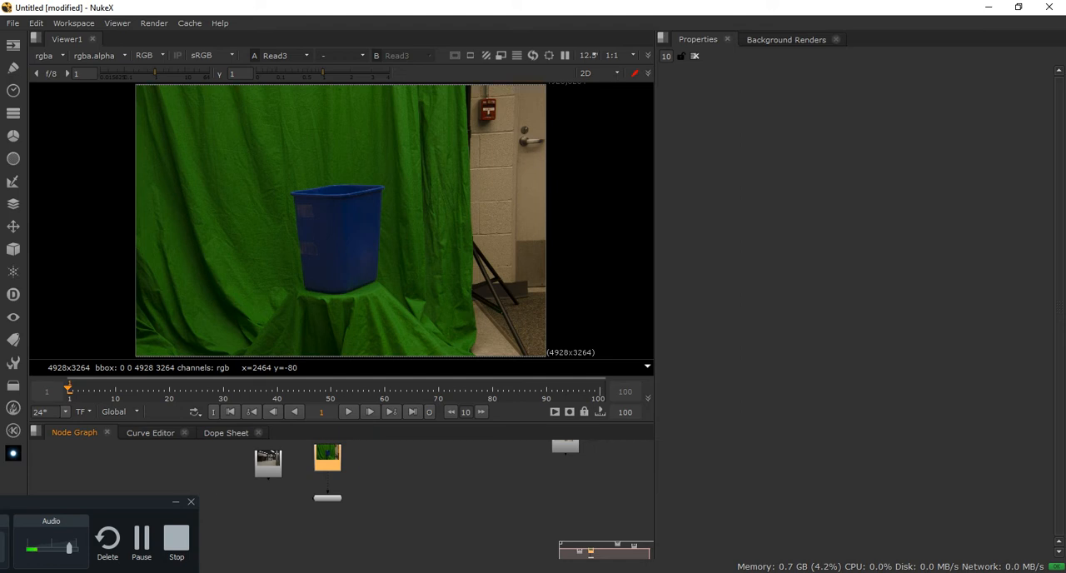
Insert a Keyer node between RecycleBin.tif and Viewer1
scroll(329, 467, up, 3)
mouse_move(329, 467)
middle_down()
mouse_move(357, 501)
mouse_move(348, 467)
middle_up()
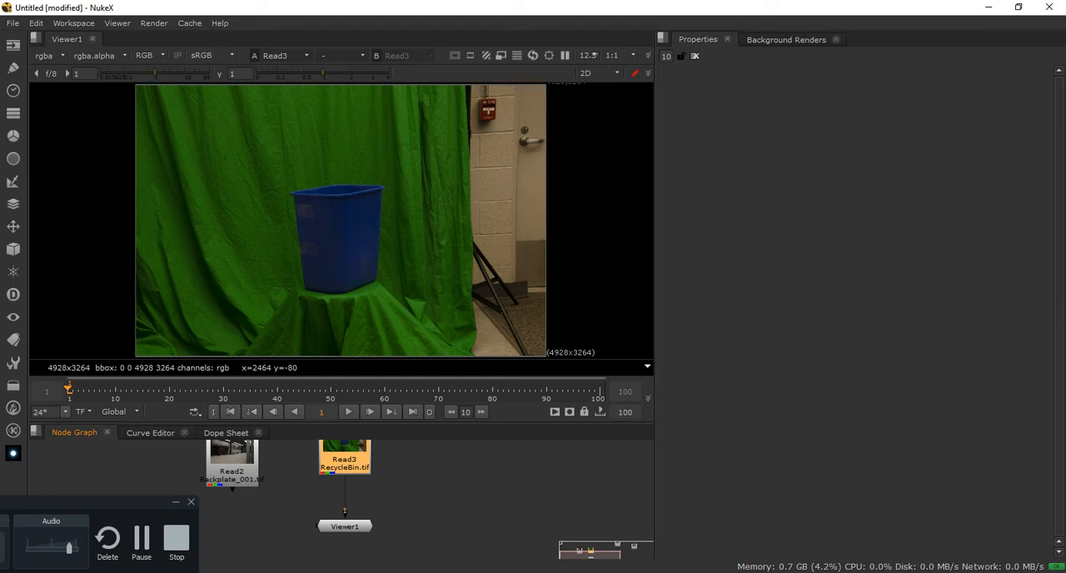
click(346, 463)
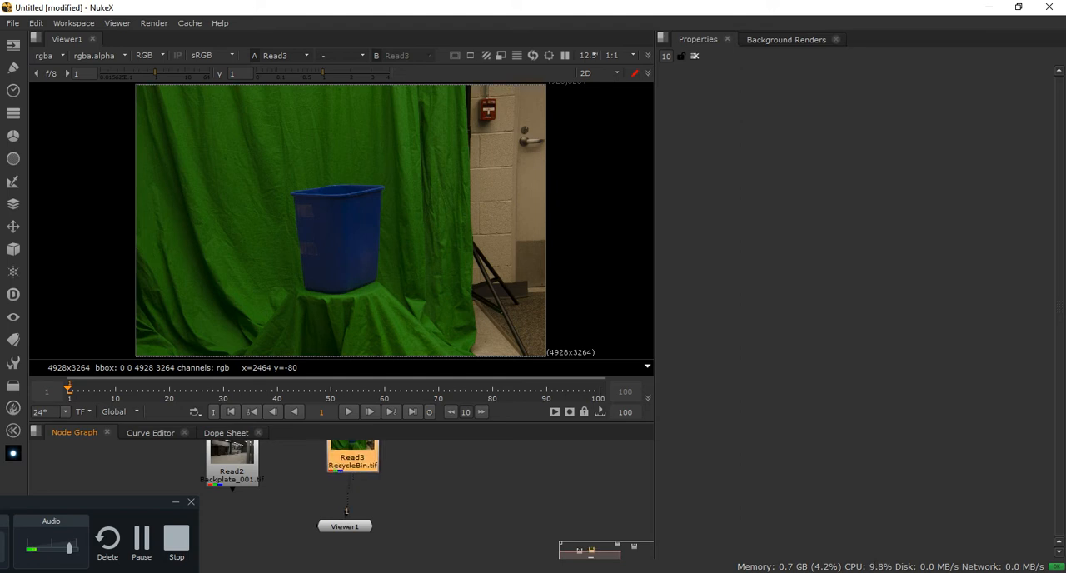
drag(347, 463, 347, 462)
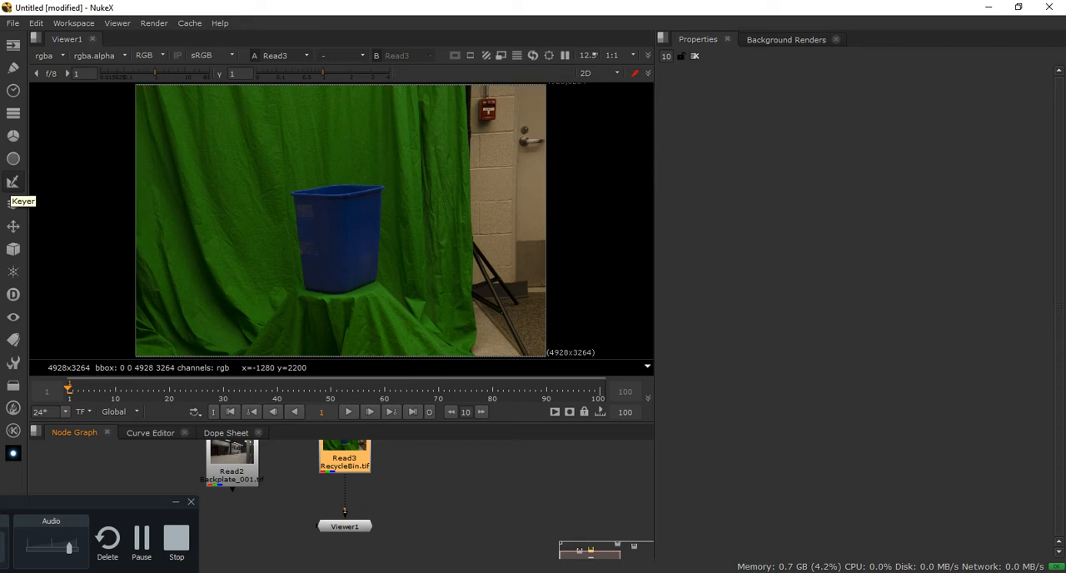
click(12, 182)
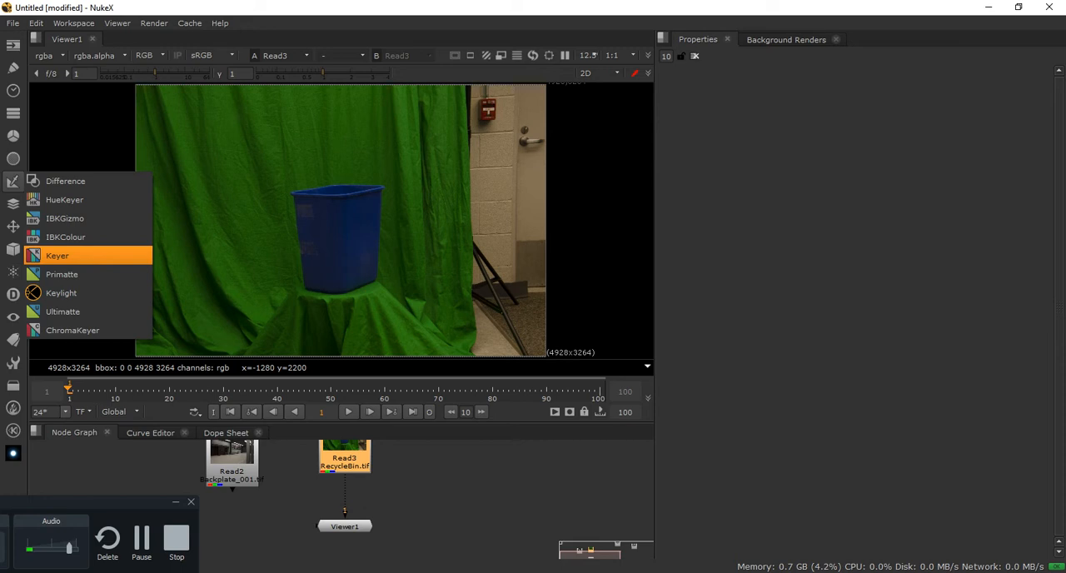
click(56, 256)
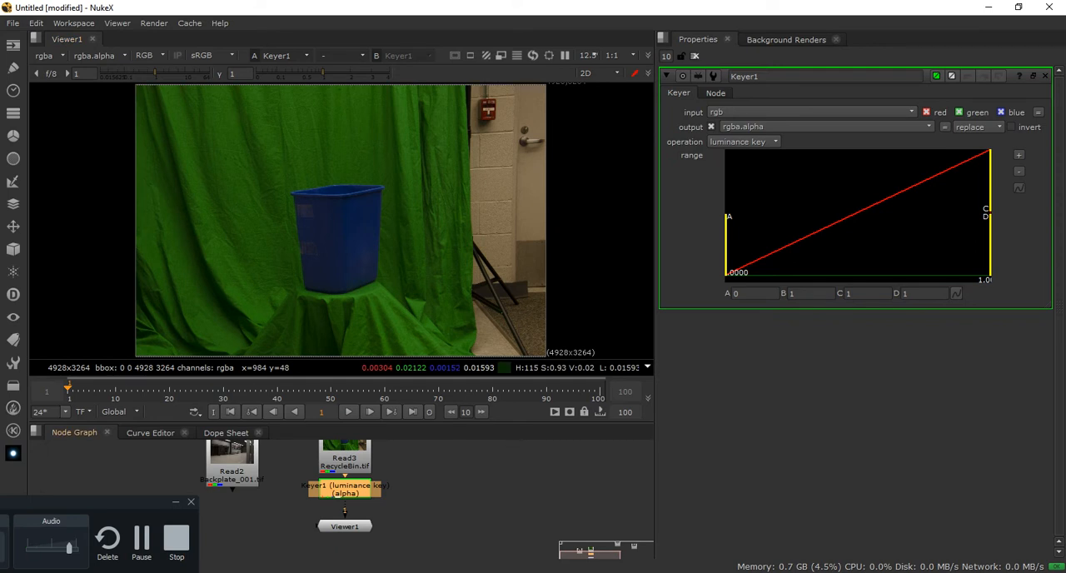
Maximize the node graph and space out RecycleBin.tif, Keyer1 and Viewer1 vertically so their connections show clearly
click(267, 518)
middle_drag(267, 518, 271, 549)
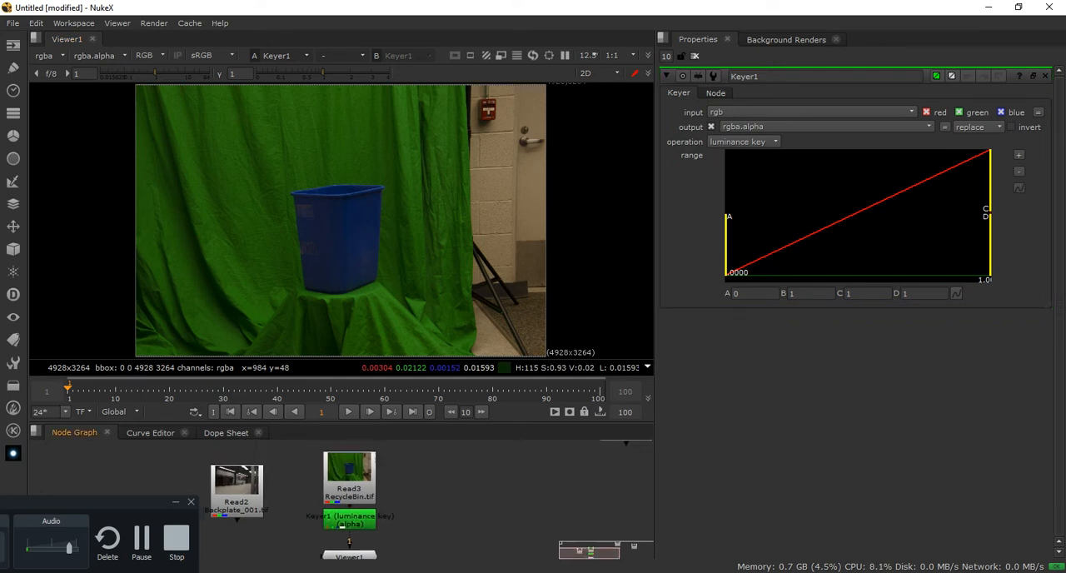
drag(350, 478, 350, 454)
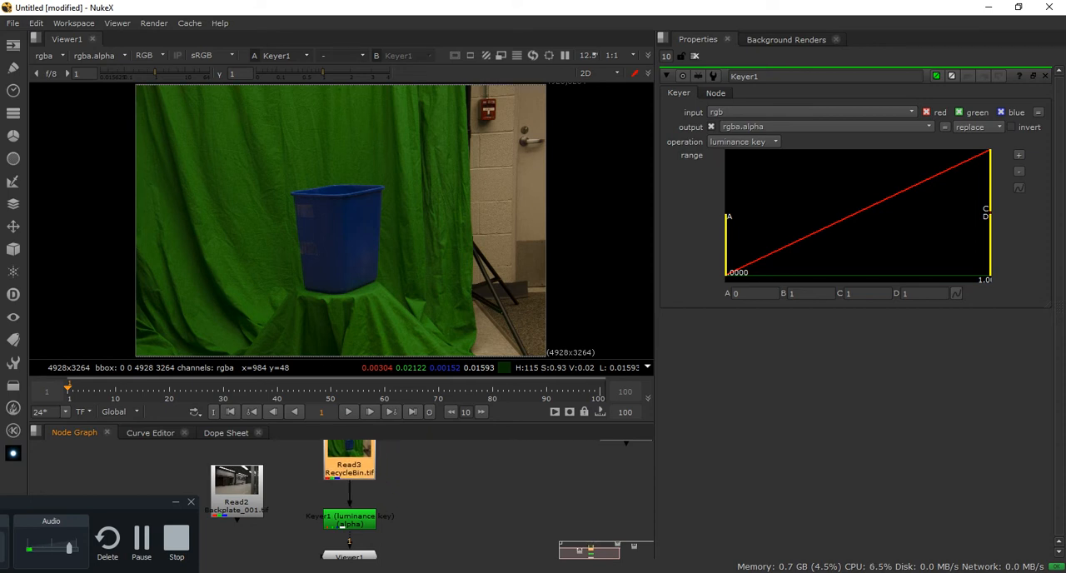
key(space)
middle_drag(405, 454, 635, 180)
scroll(493, 247, up, 6)
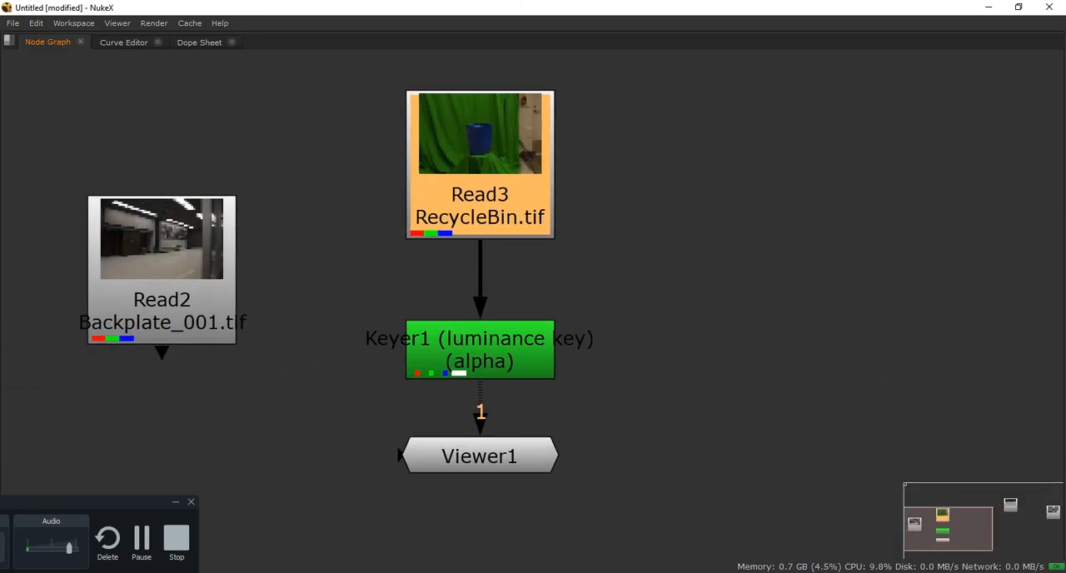
mouse_move(480, 204)
mouse_down()
mouse_move(497, 191)
mouse_move(474, 189)
mouse_up()
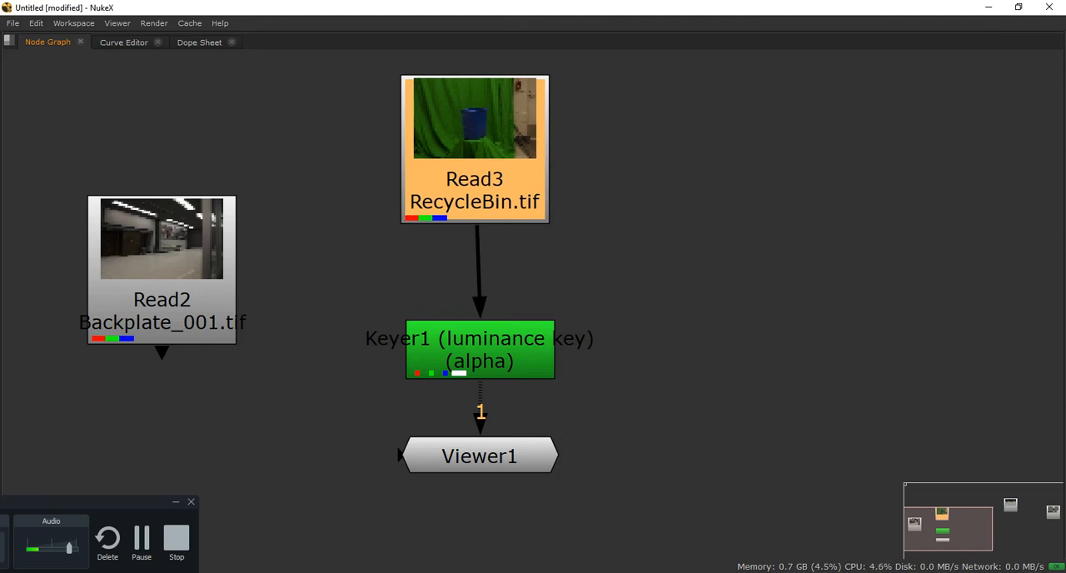
click(480, 350)
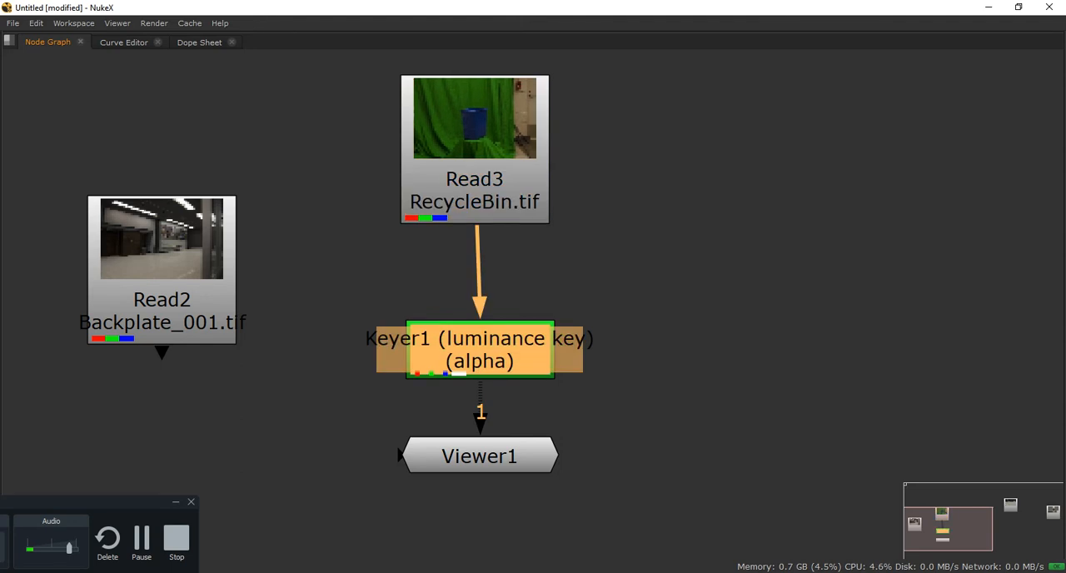
mouse_move(480, 350)
mouse_down()
mouse_move(560, 301)
mouse_move(454, 333)
mouse_move(527, 337)
mouse_move(479, 334)
mouse_up()
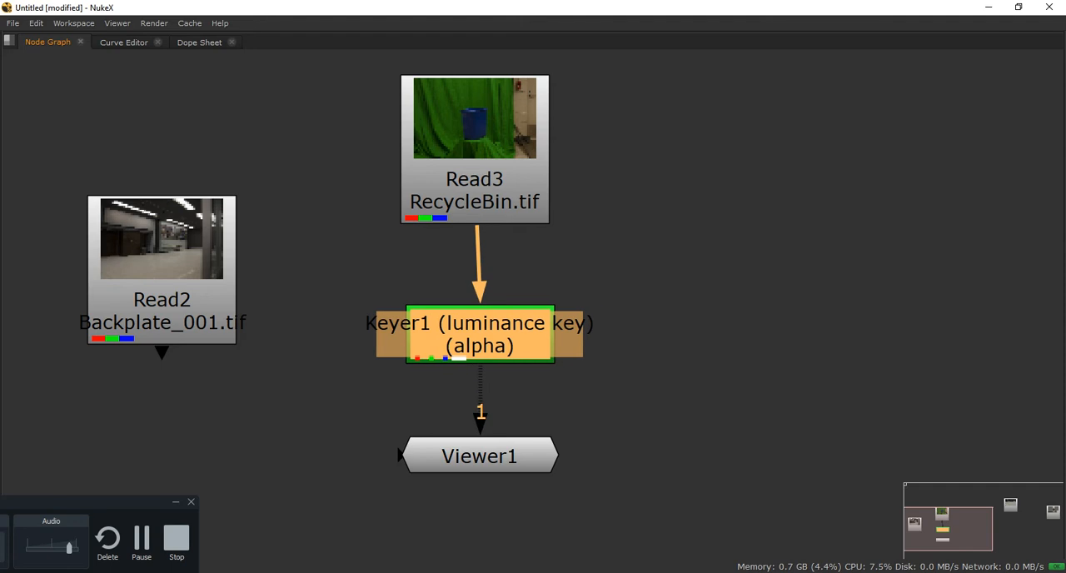
drag(480, 457, 480, 464)
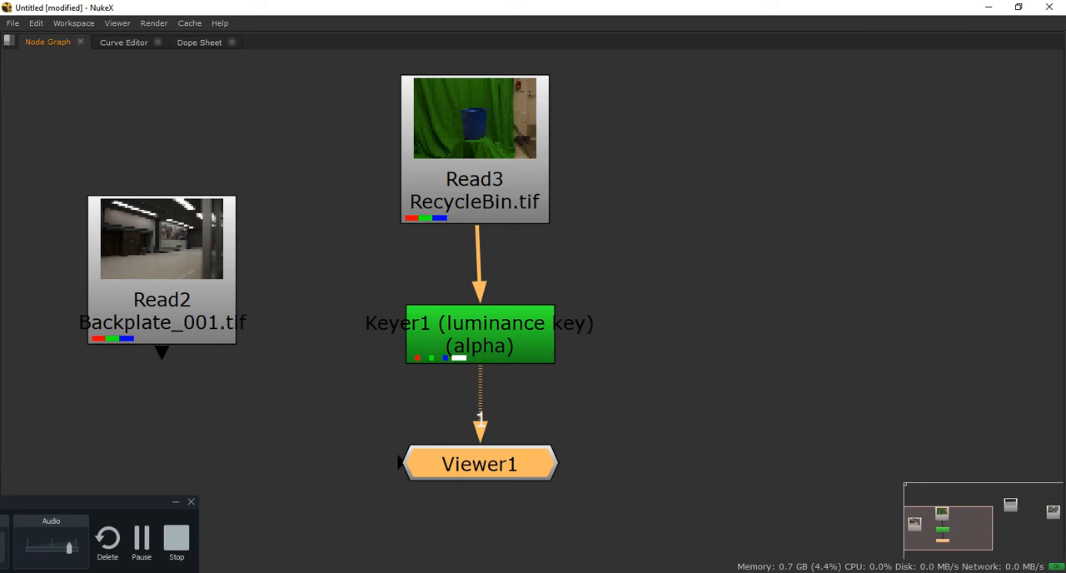
Delete the Keyer between RecycleBin.tif and Viewer1, and add a new unconnected Keyer node beside them
click(481, 335)
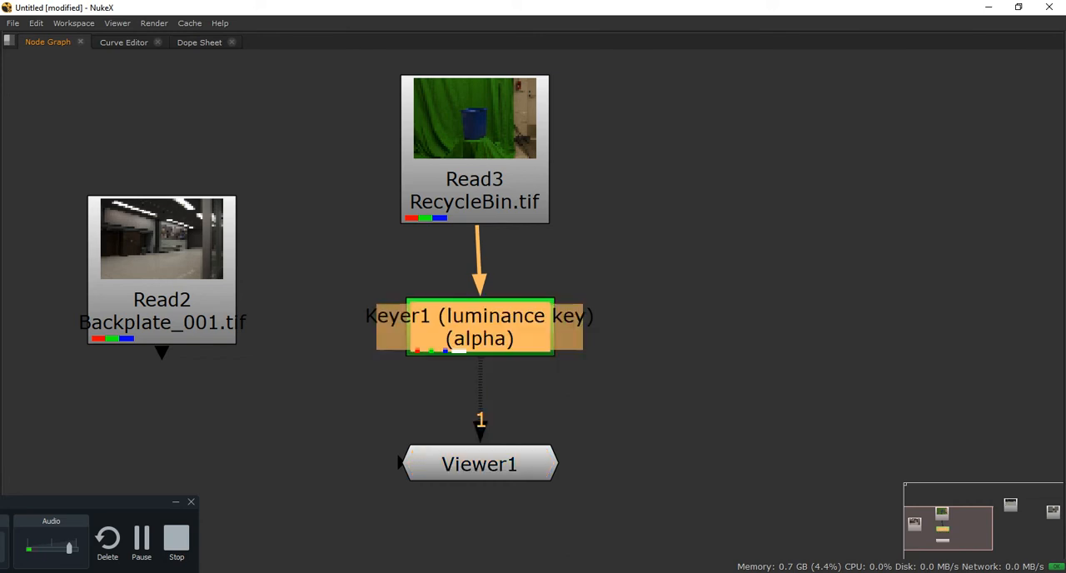
key(Delete)
click(583, 335)
key(Tab)
text(keyer)
key(Return)
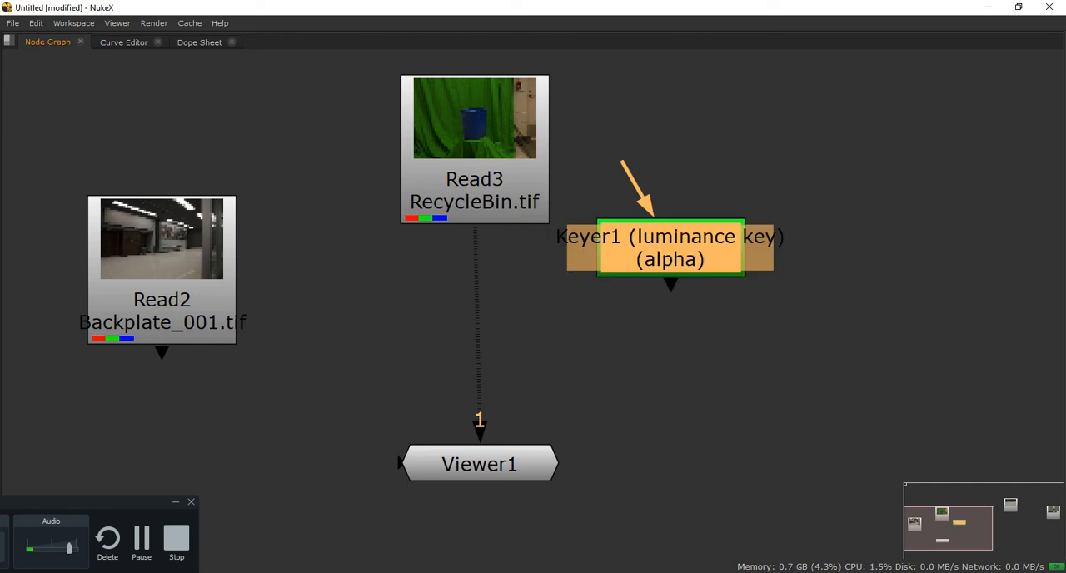
Connect the new Keyer's input to RecycleBin.tif and wire input 1 of Viewer1 to the Keyer
middle_drag(731, 289, 736, 318)
drag(736, 318, 480, 352)
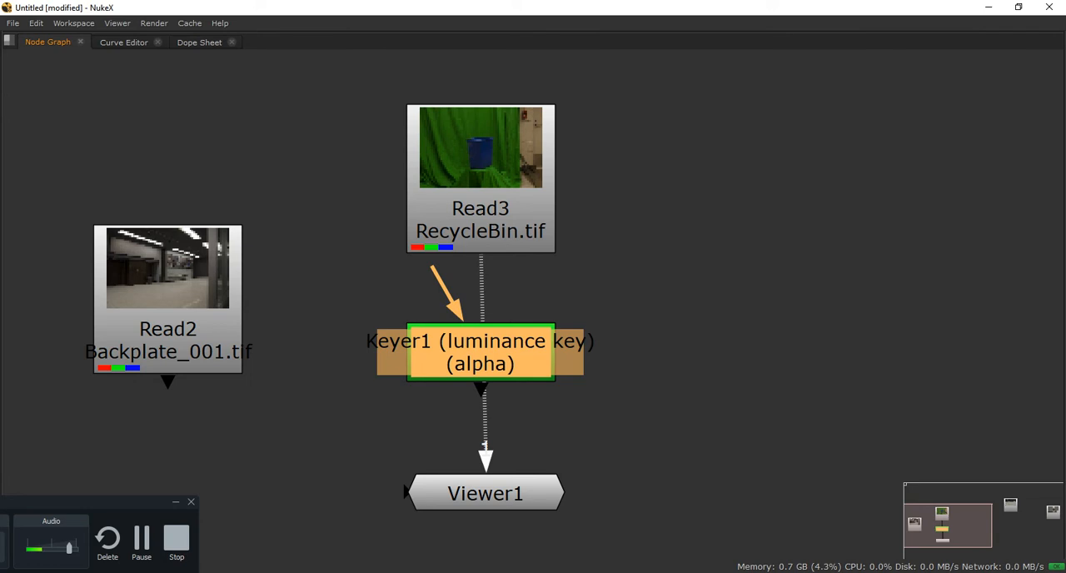
drag(481, 353, 651, 316)
drag(620, 263, 546, 226)
drag(486, 454, 641, 370)
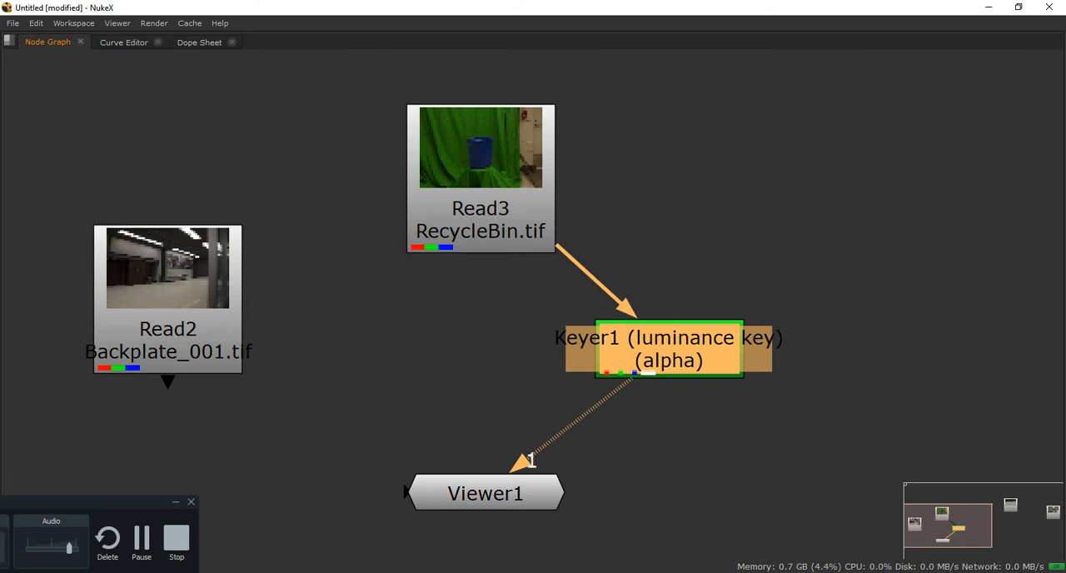
Line up the Keyer directly beneath RecycleBin.tif and restore the full workspace layout with viewer and properties
drag(480, 208, 476, 176)
drag(670, 350, 477, 308)
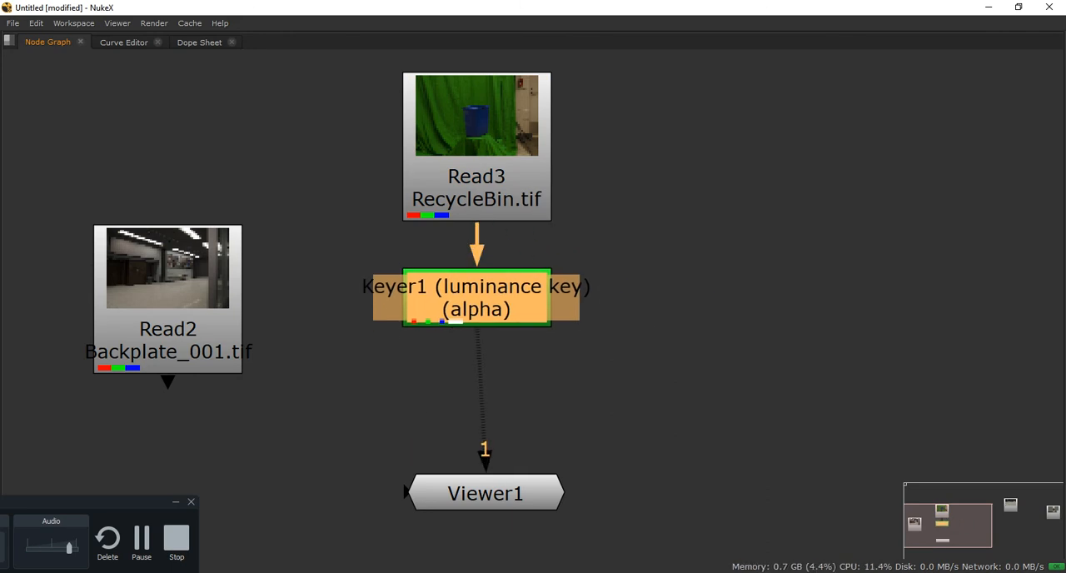
key(space)
middle_drag(475, 449, 397, 571)
middle_drag(397, 449, 384, 490)
scroll(384, 489, down, 3)
scroll(239, 460, down, 2)
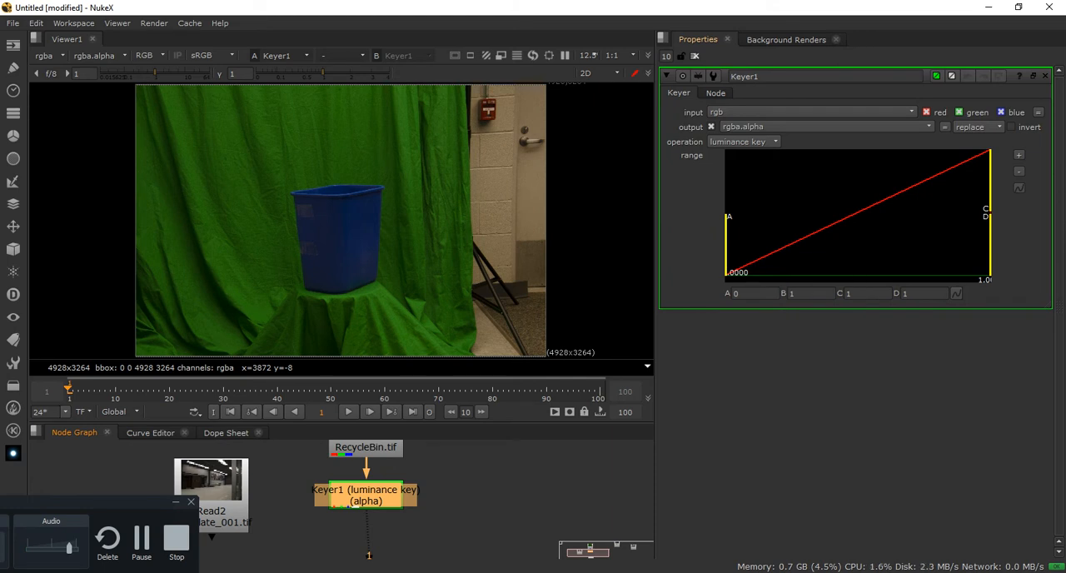
Try a Keyer1 luminance range with A at about 0.037 and B at about 0.45, and undo both range changes
drag(727, 217, 779, 217)
drag(989, 208, 904, 208)
mouse_move(989, 208)
mouse_down()
mouse_move(947, 208)
mouse_move(990, 208)
mouse_up()
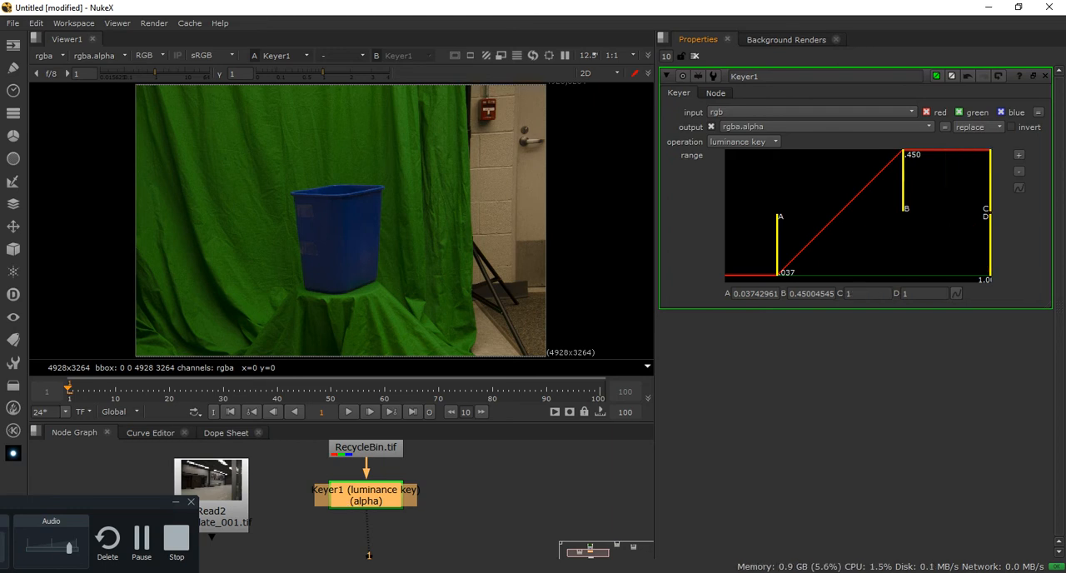
key(ctrl+z)
key(ctrl+z)
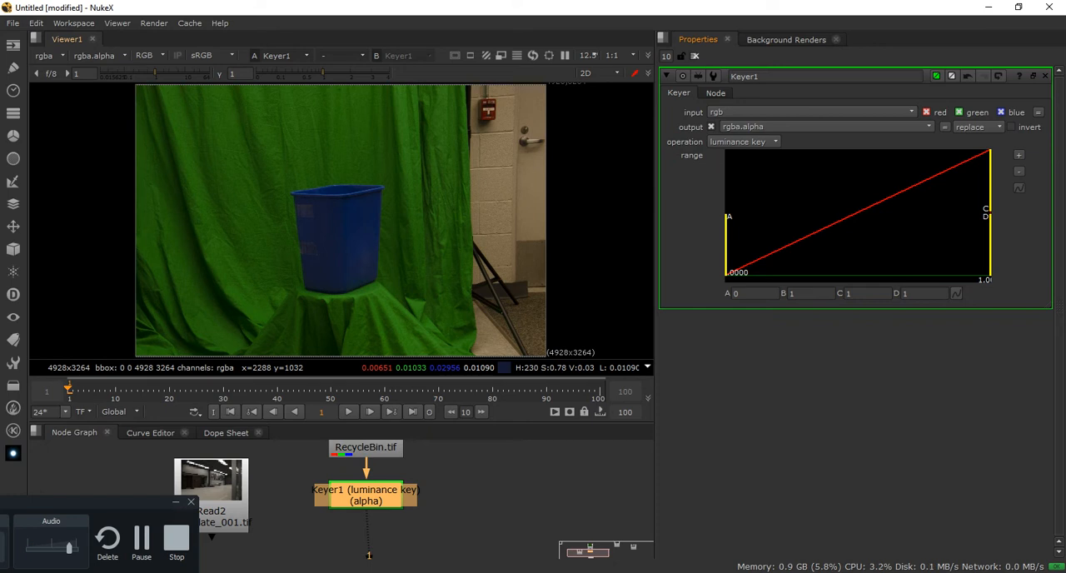
Examine the recycle bin's edges and the tape on it against the green screen up close and in full view
scroll(326, 270, up, 2)
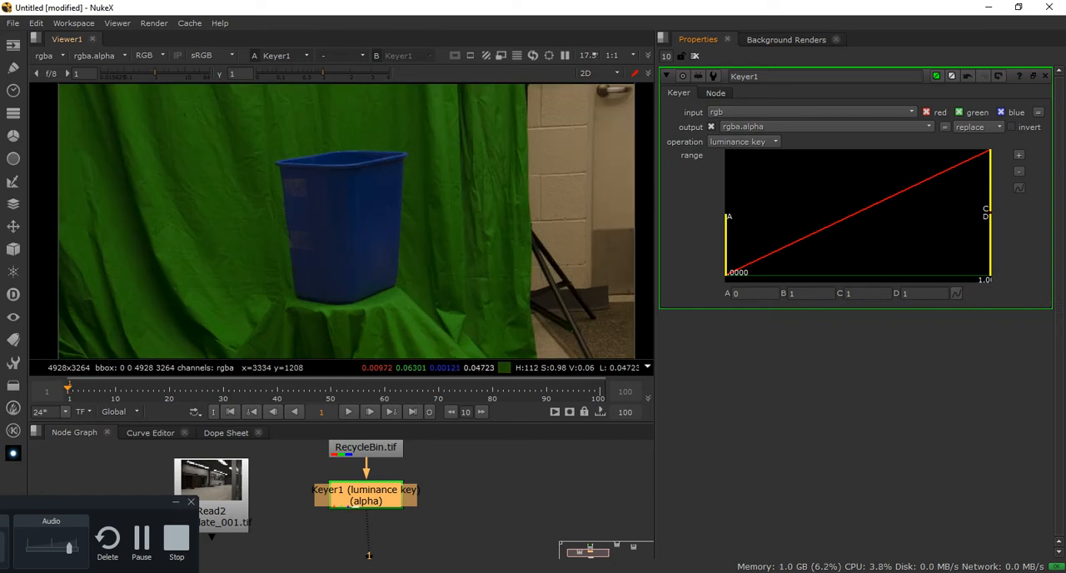
scroll(384, 224, down, 1)
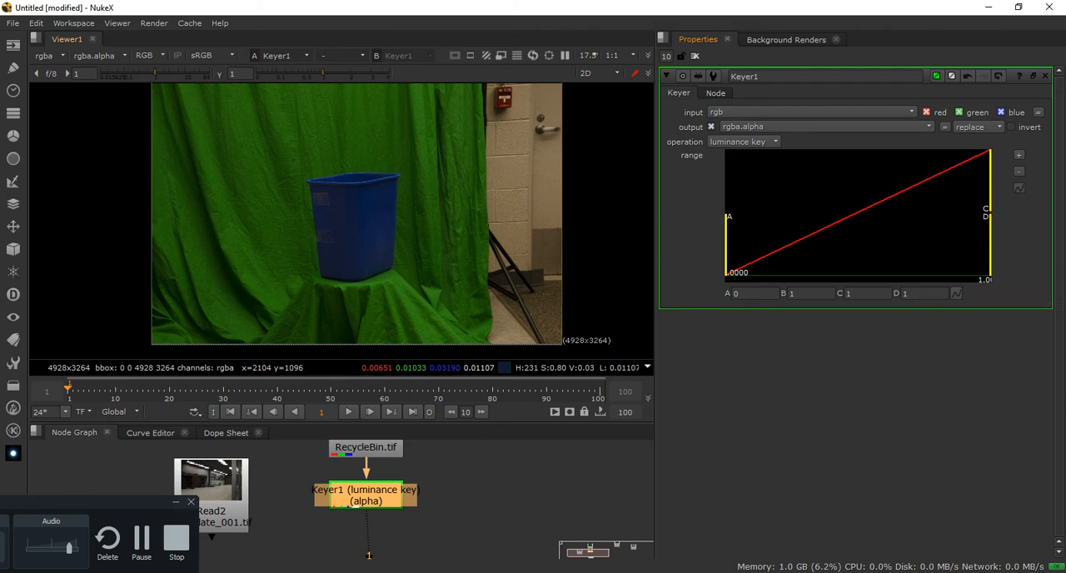
scroll(325, 250, up, 3)
middle_drag(323, 249, 403, 348)
scroll(360, 251, up, 1)
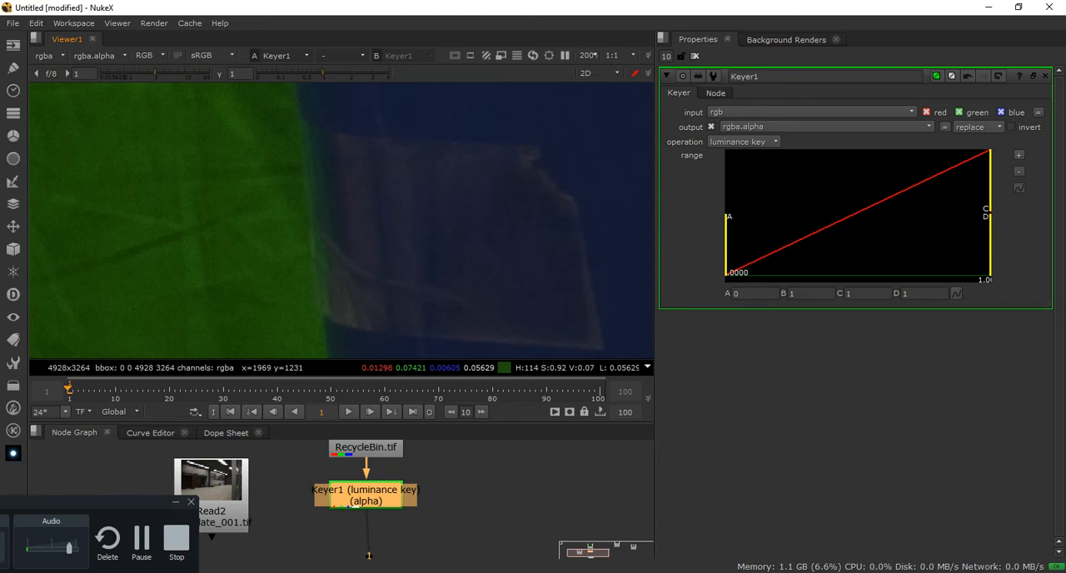
scroll(350, 295, down, 8)
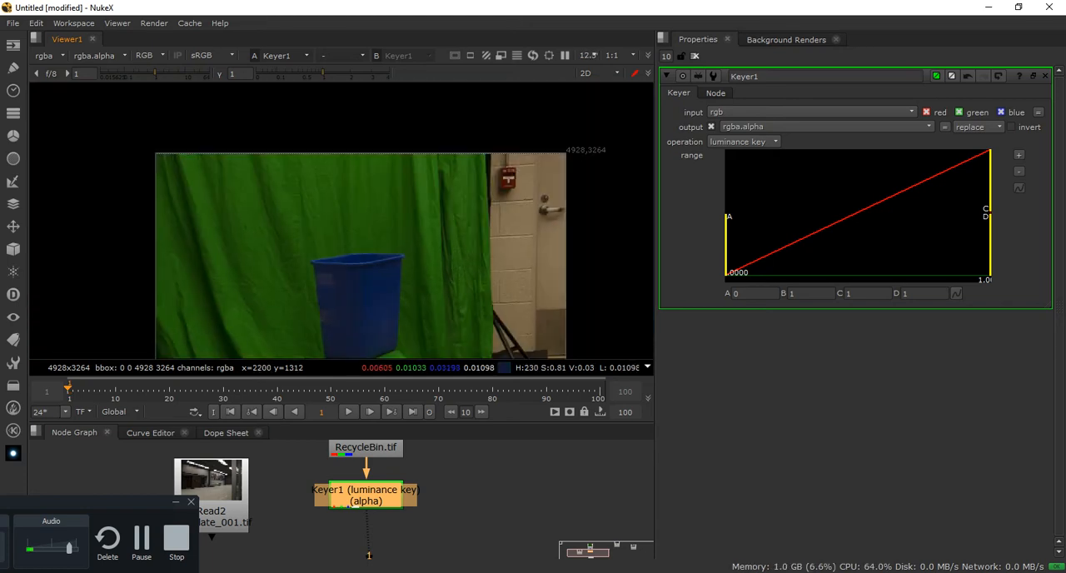
middle_drag(350, 294, 329, 247)
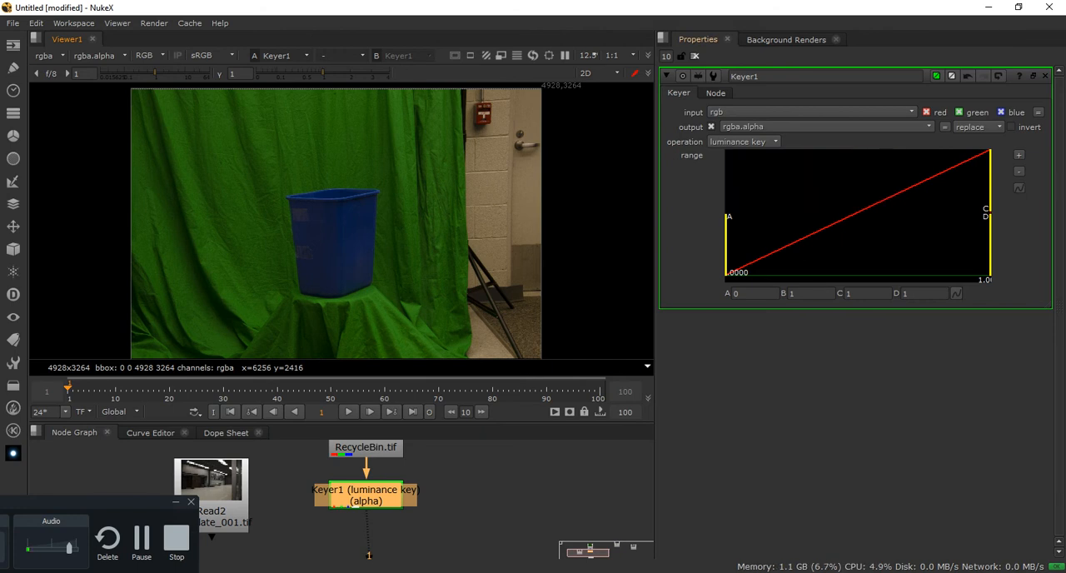
Set Keyer1's operation to greenscreen and try a range with A at about 0.398 and B at about 0.576
click(743, 142)
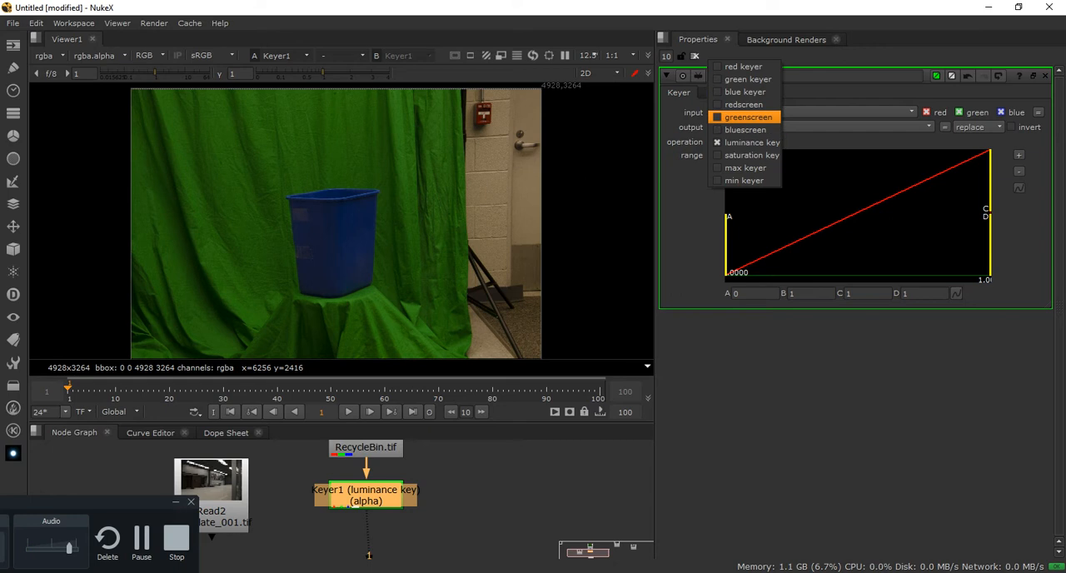
click(747, 117)
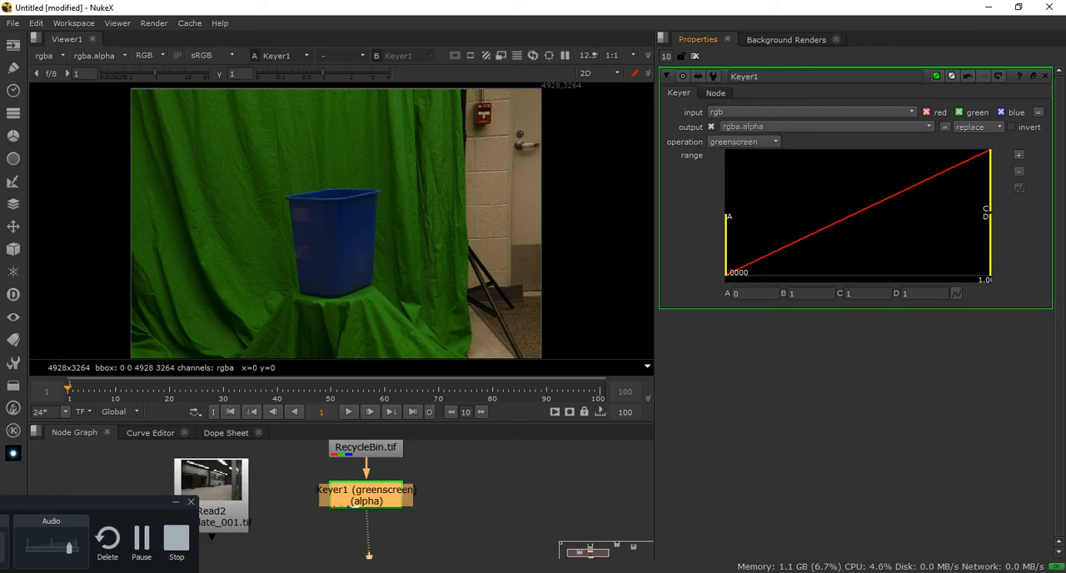
drag(729, 242, 894, 242)
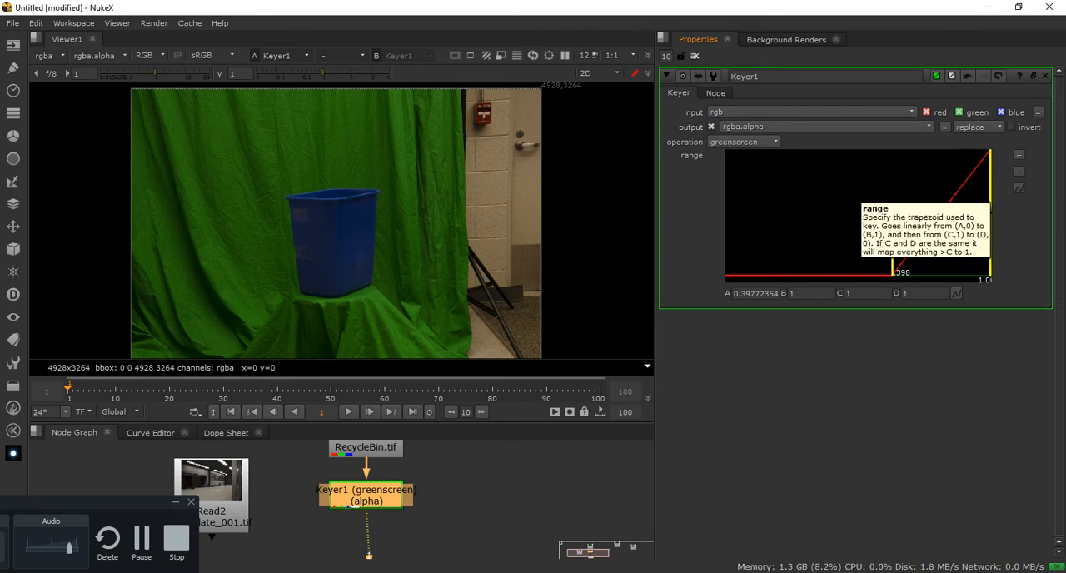
drag(990, 179, 927, 179)
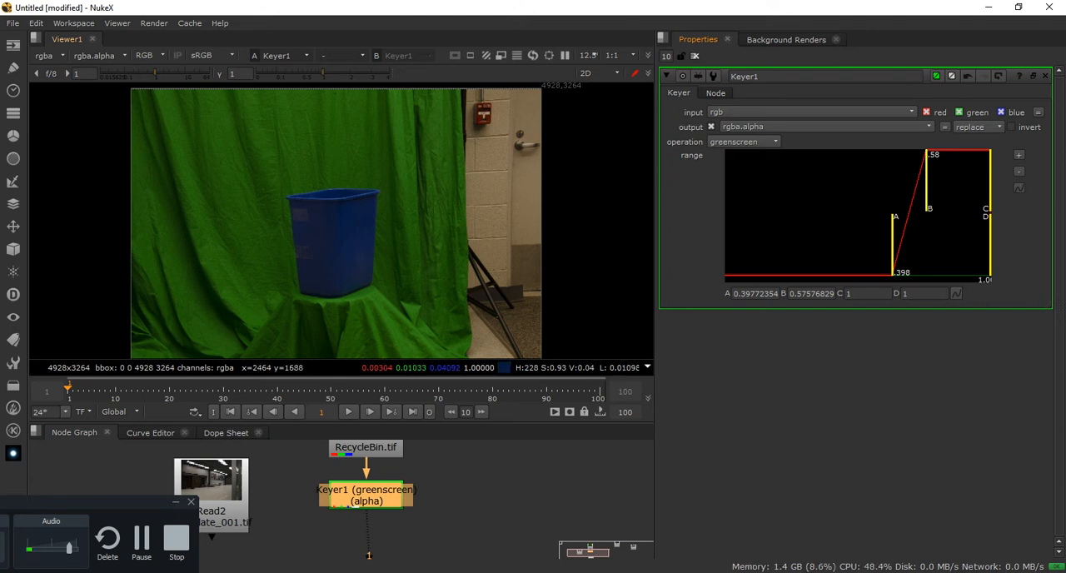
Display the alpha channel and refine Keyer1's greenscreen range to A at about 0.99 and B at 1
key(a)
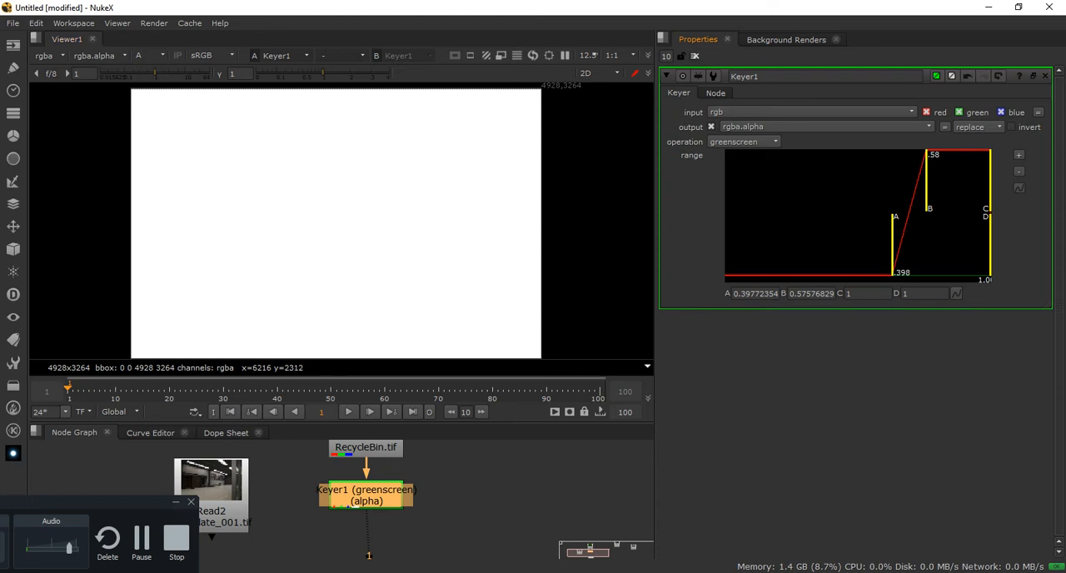
drag(926, 182, 991, 182)
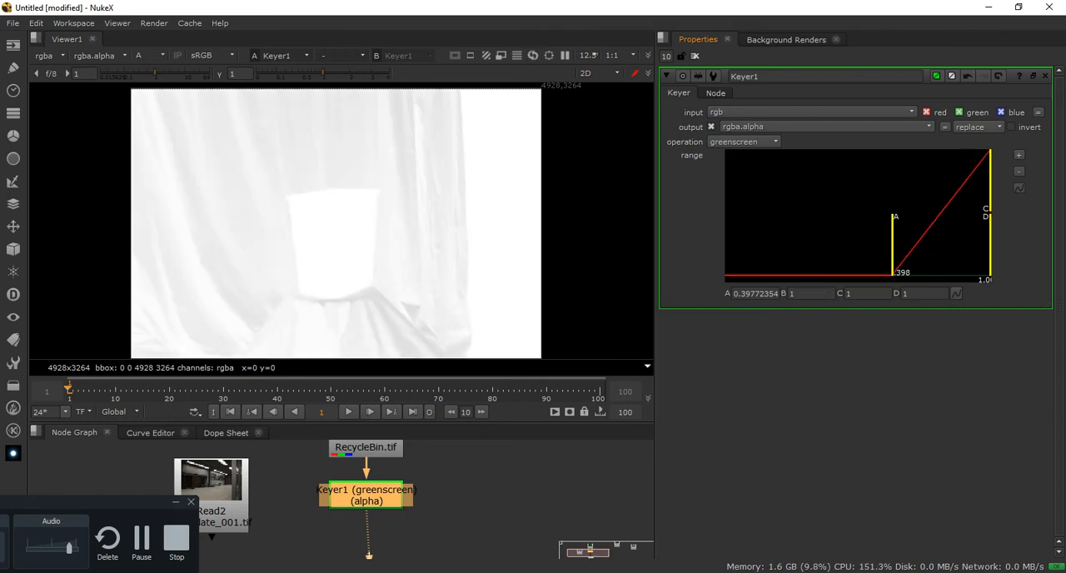
drag(893, 242, 990, 241)
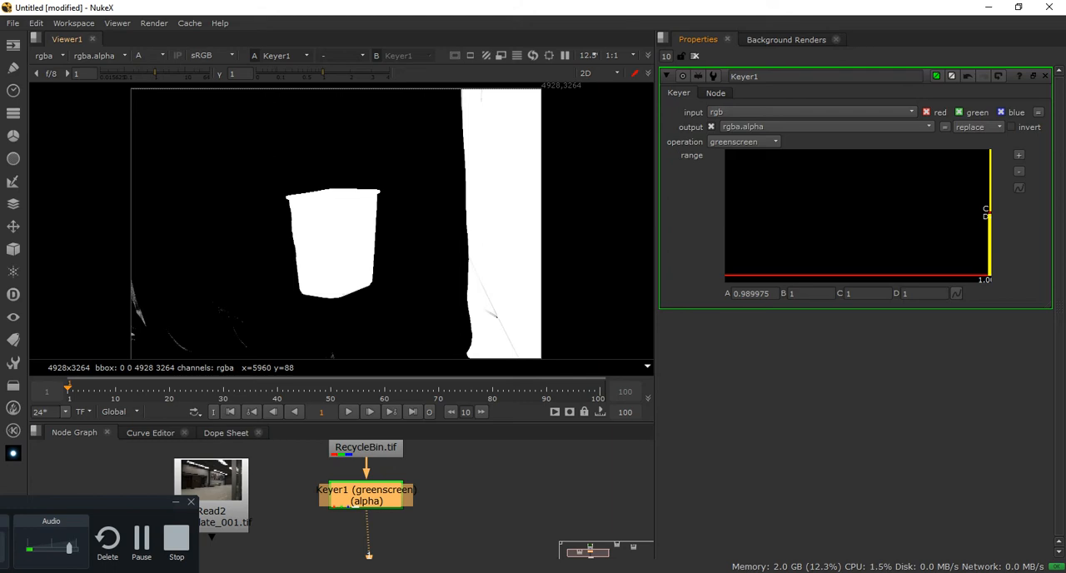
Return the viewer to full colour and examine the recycle bin against the green cloth more closely
middle_drag(467, 512, 480, 490)
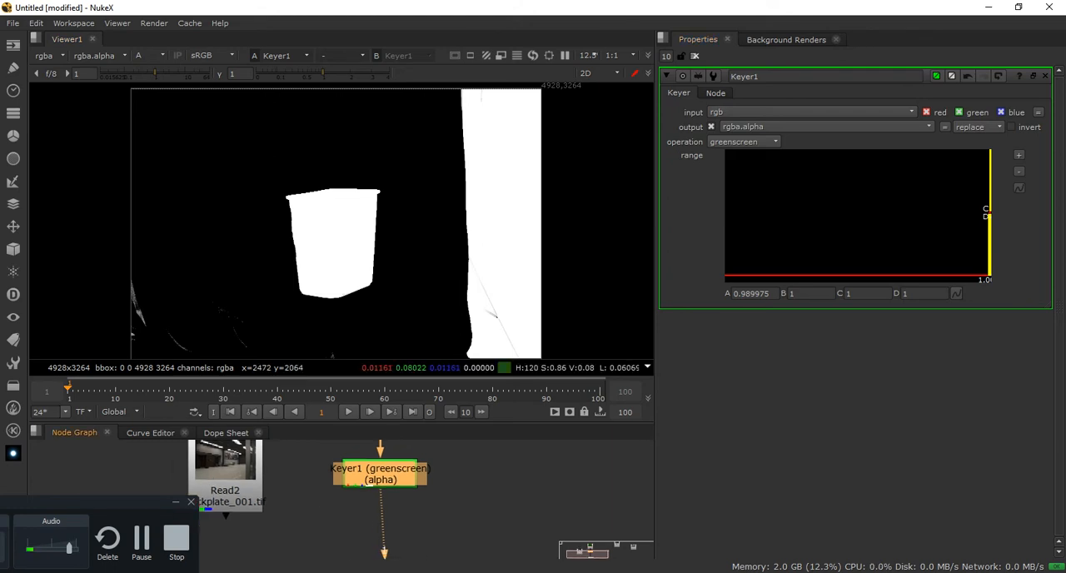
key(a)
scroll(373, 228, up, 1)
scroll(375, 229, up, 1)
middle_drag(389, 258, 390, 196)
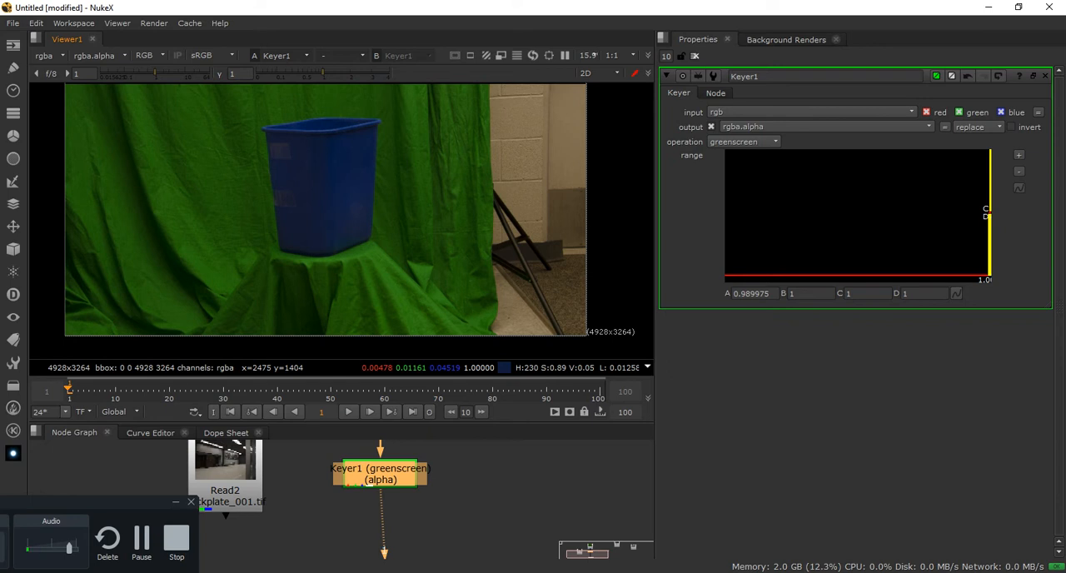
Switch to Calculator, compute 256 × 256 × 256, and close it to return to NukeX
key(super)
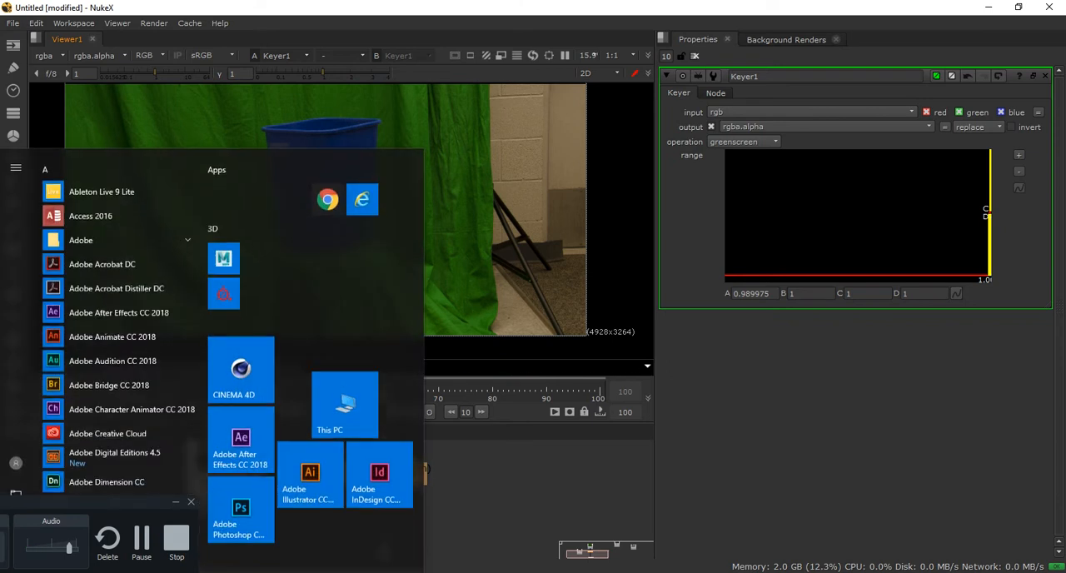
text(calc)
key(Return)
text(256)
key(asterisk)
key(Return)
key(Return)
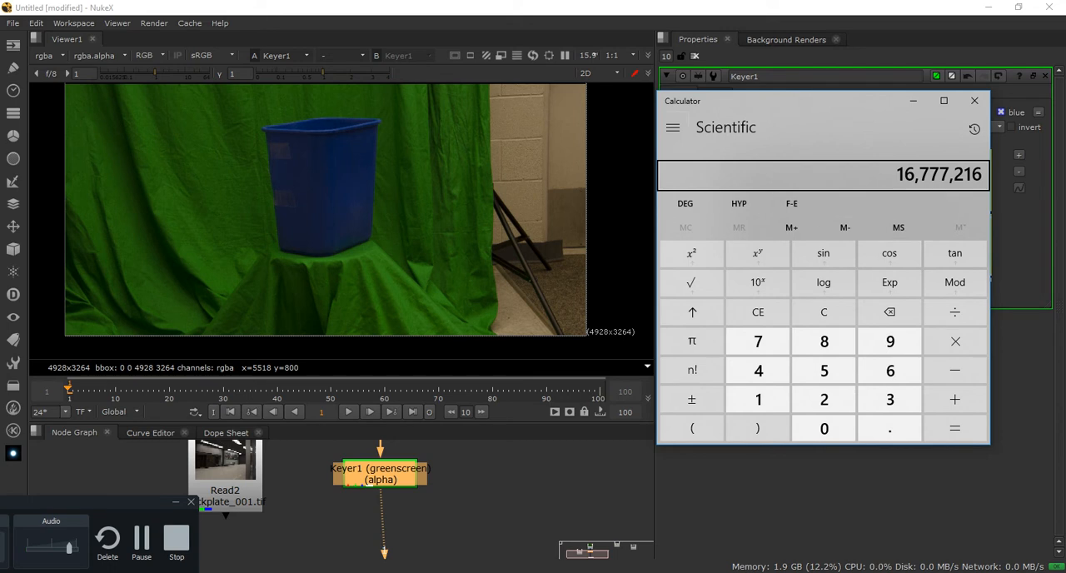
click(974, 100)
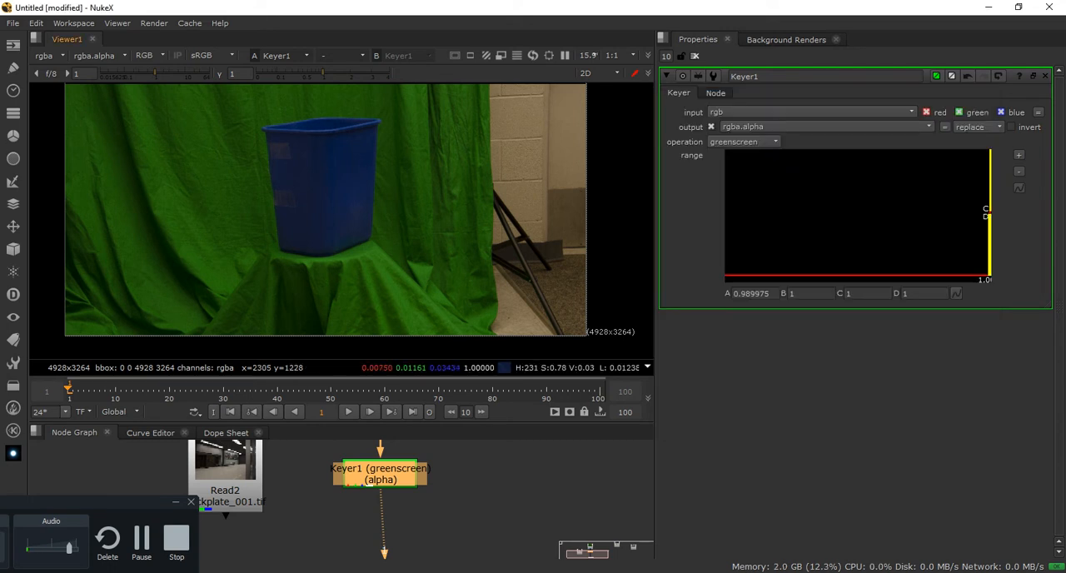
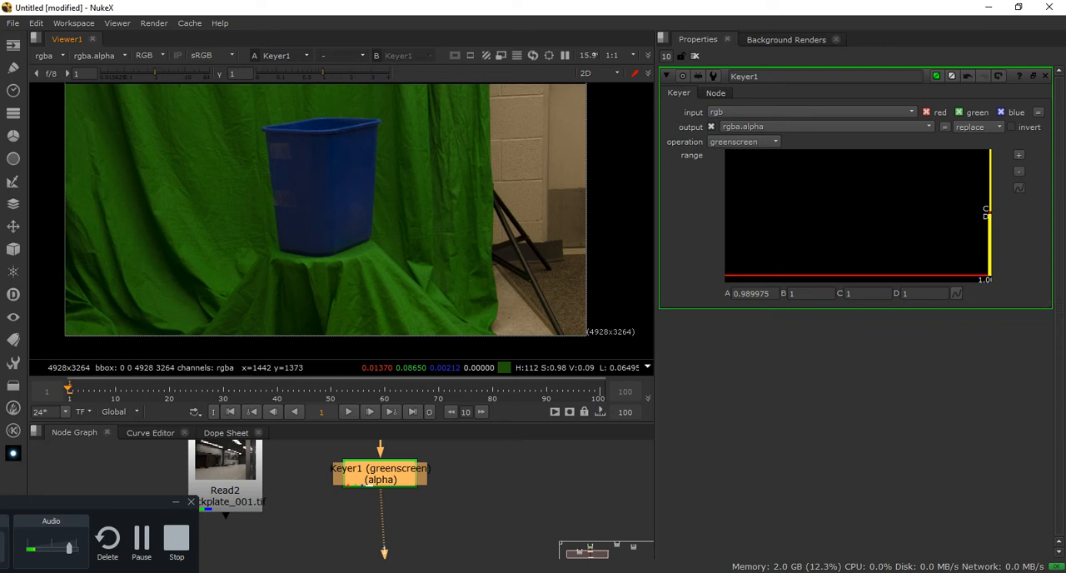
Display Keyer1's alpha channel, examine the matte around the bin and along the cloth folds, and return to full colour
key(a)
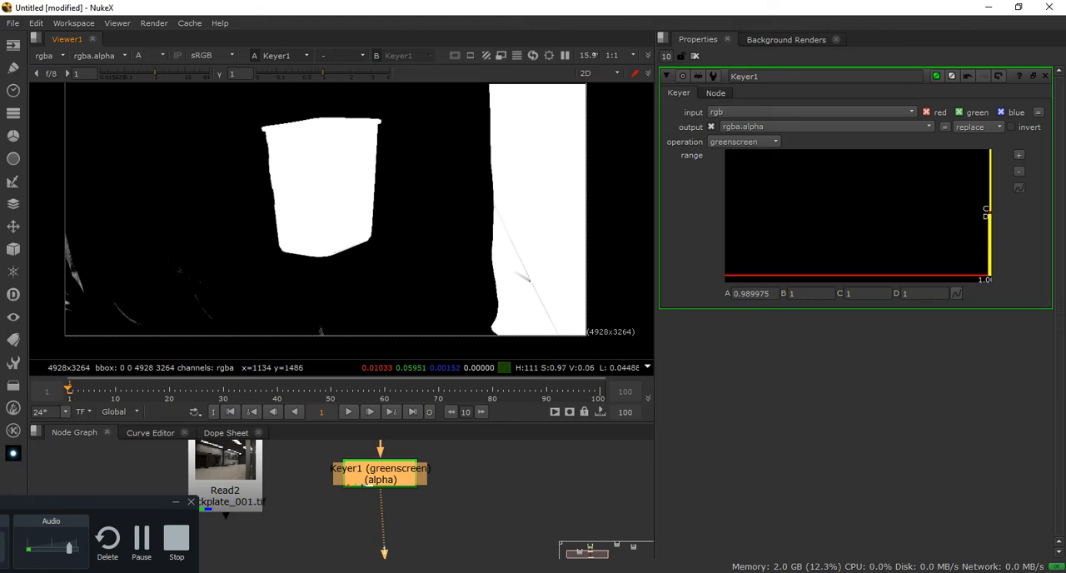
scroll(260, 152, up, 7)
scroll(522, 232, down, 6)
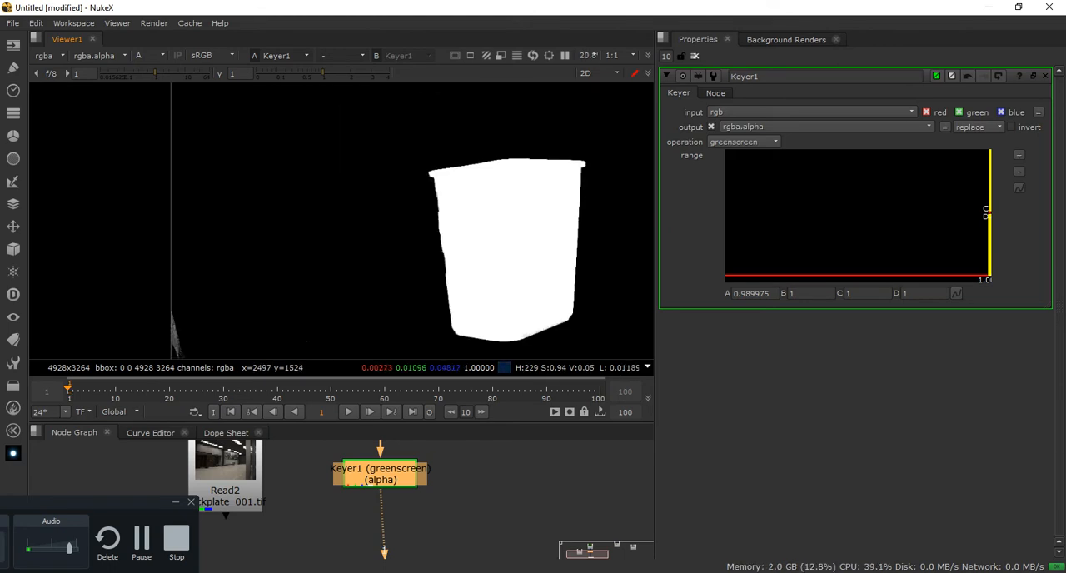
scroll(566, 249, down, 1)
middle_drag(568, 249, 425, 158)
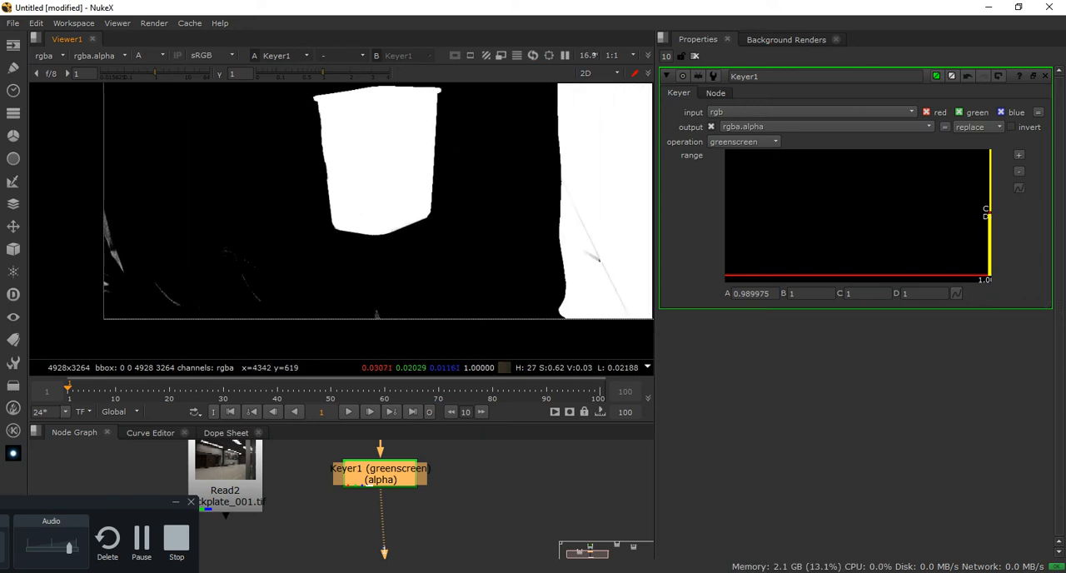
scroll(473, 194, down, 1)
middle_drag(474, 192, 418, 250)
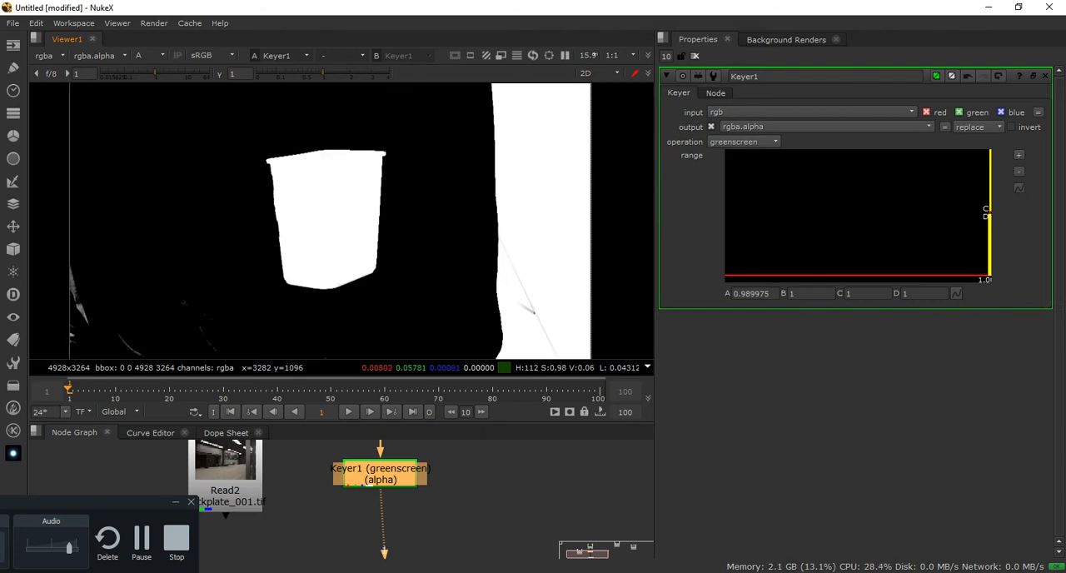
key(a)
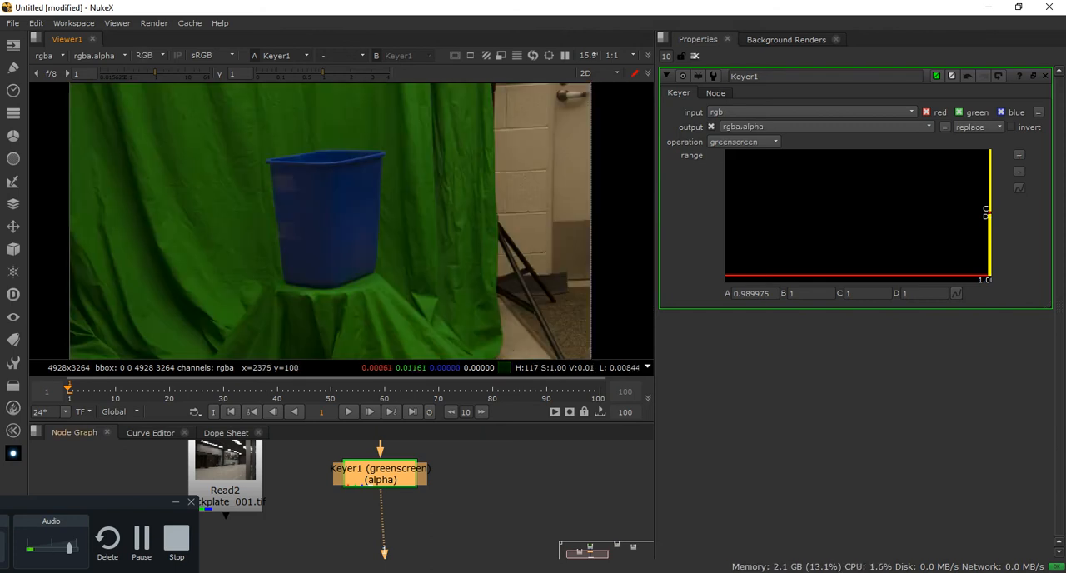
Nudge Keyer1 into place below the RecycleBin read node and add a Roto node after it
middle_drag(334, 520, 332, 475)
mouse_move(381, 525)
mouse_down()
mouse_move(369, 529)
mouse_move(378, 533)
mouse_up()
middle_drag(367, 472, 364, 536)
double_click(375, 490)
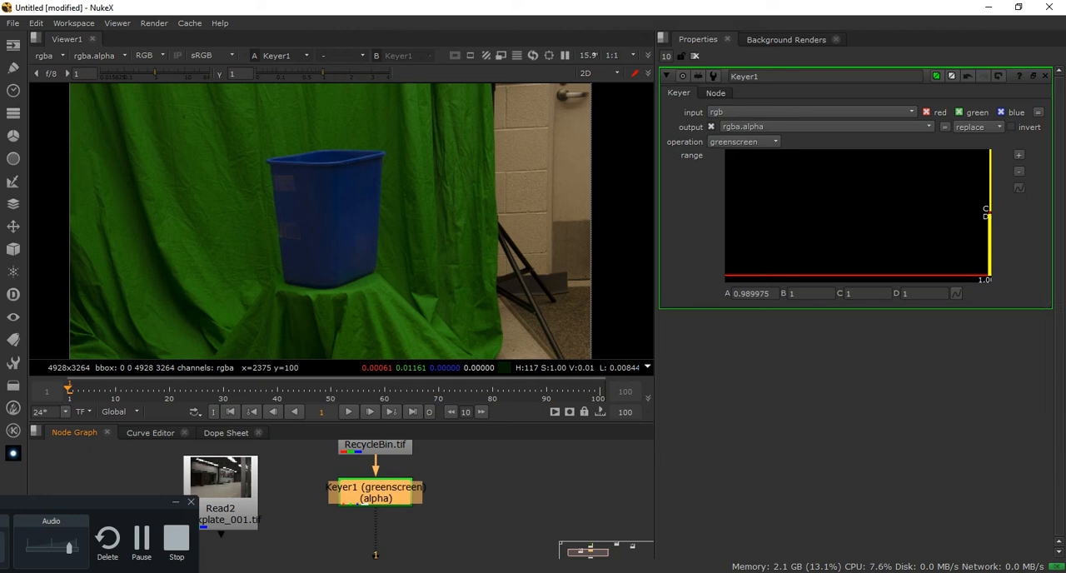
drag(375, 491, 375, 489)
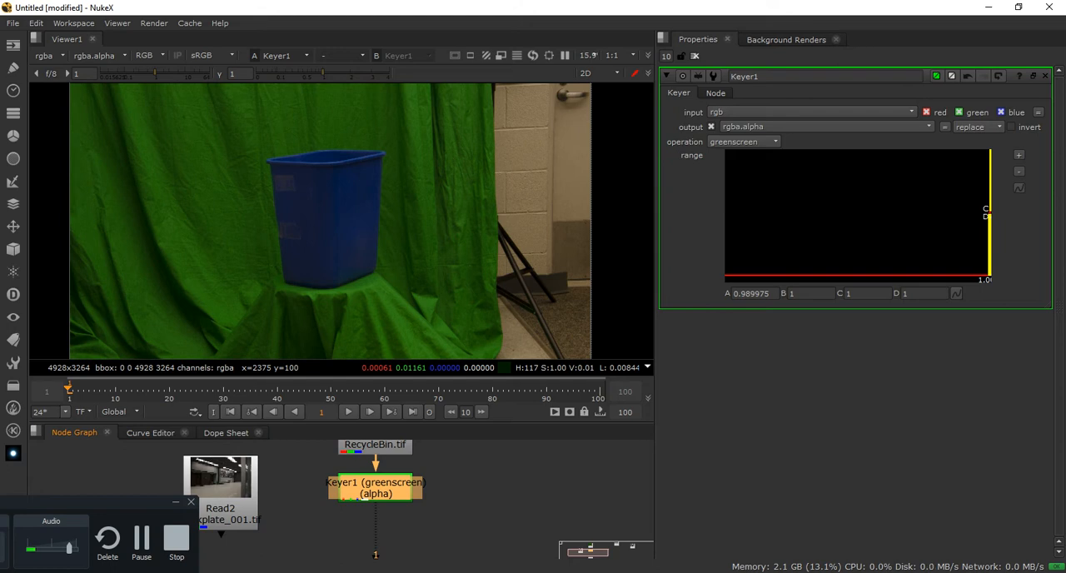
key(o)
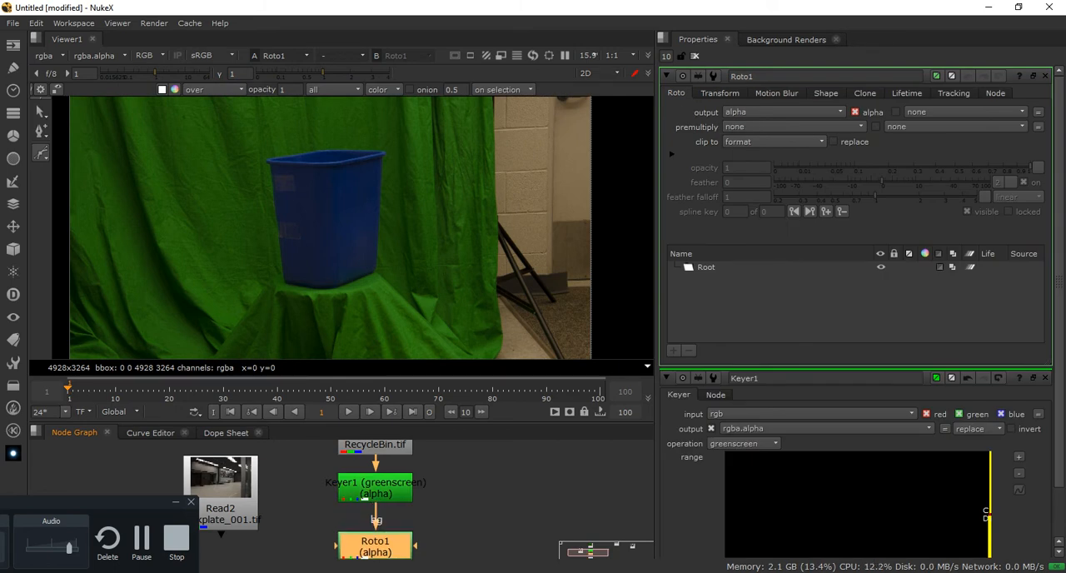
middle_drag(466, 517, 472, 497)
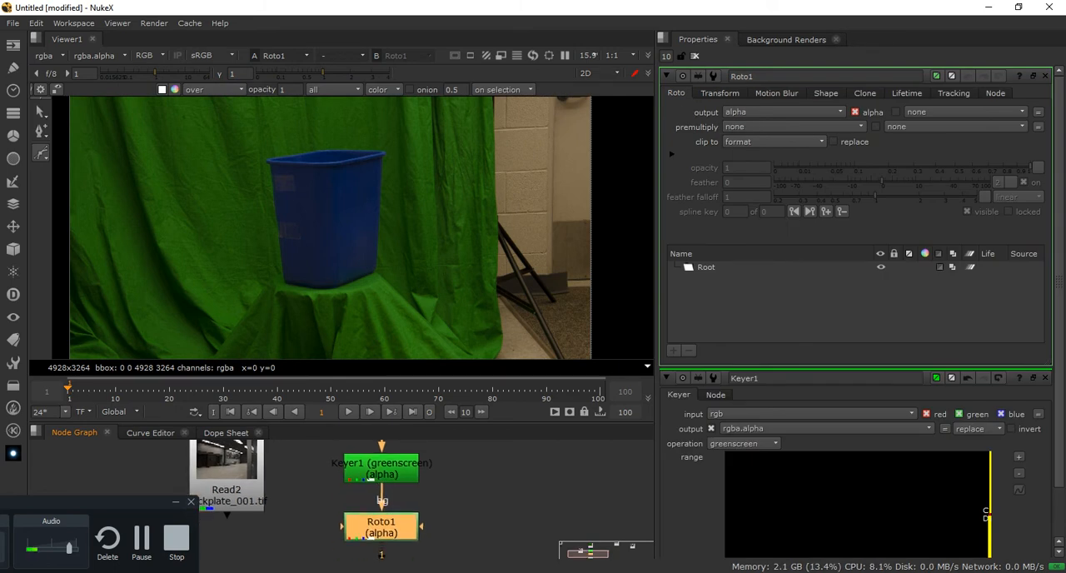
Start a Bezier shape in Roto1 that loosely curves down, under and back up around the recycle bin
scroll(406, 250, down, 3)
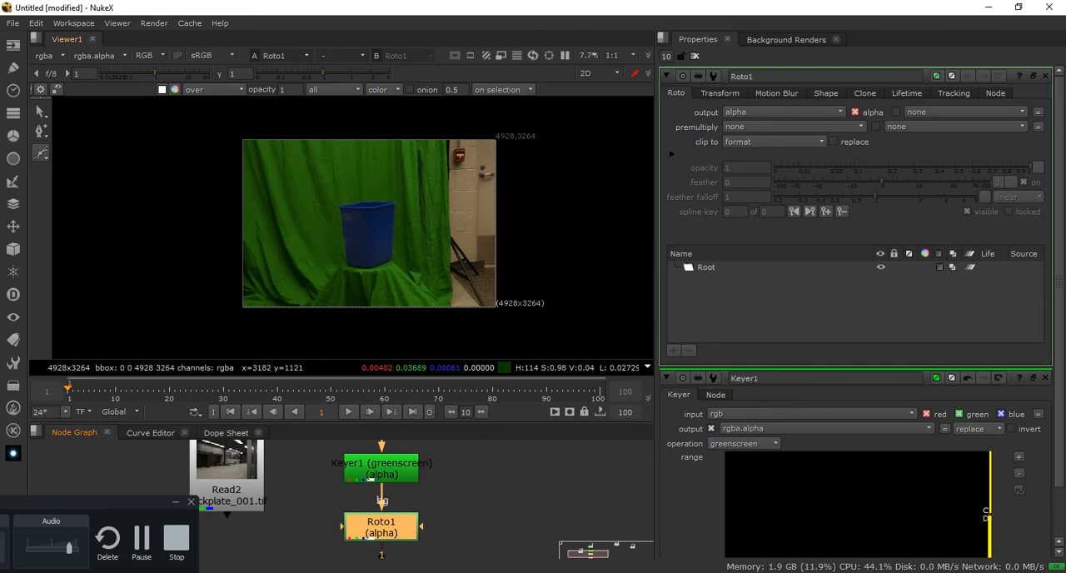
scroll(406, 249, up, 1)
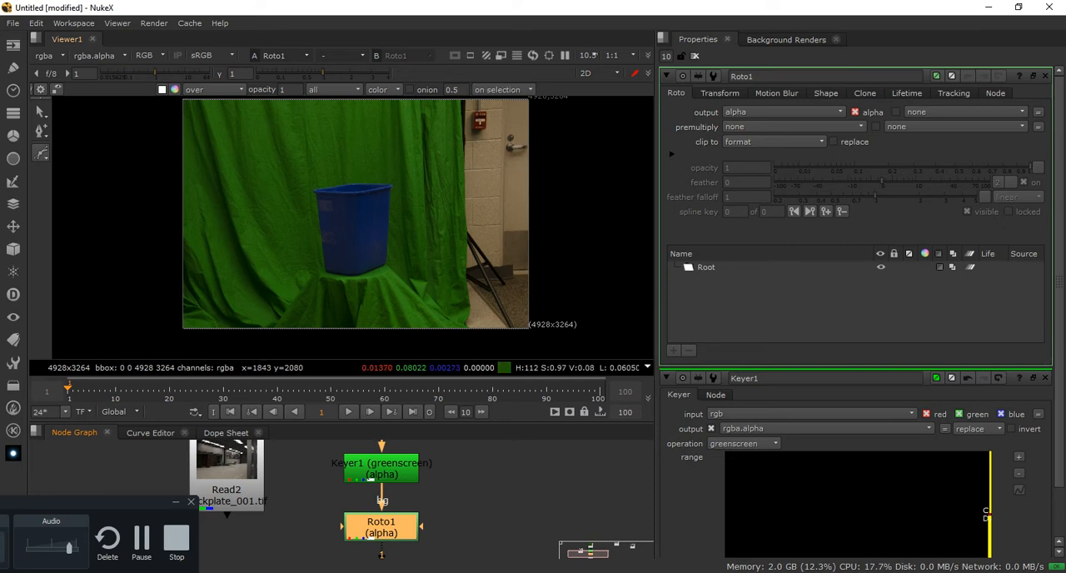
click(310, 182)
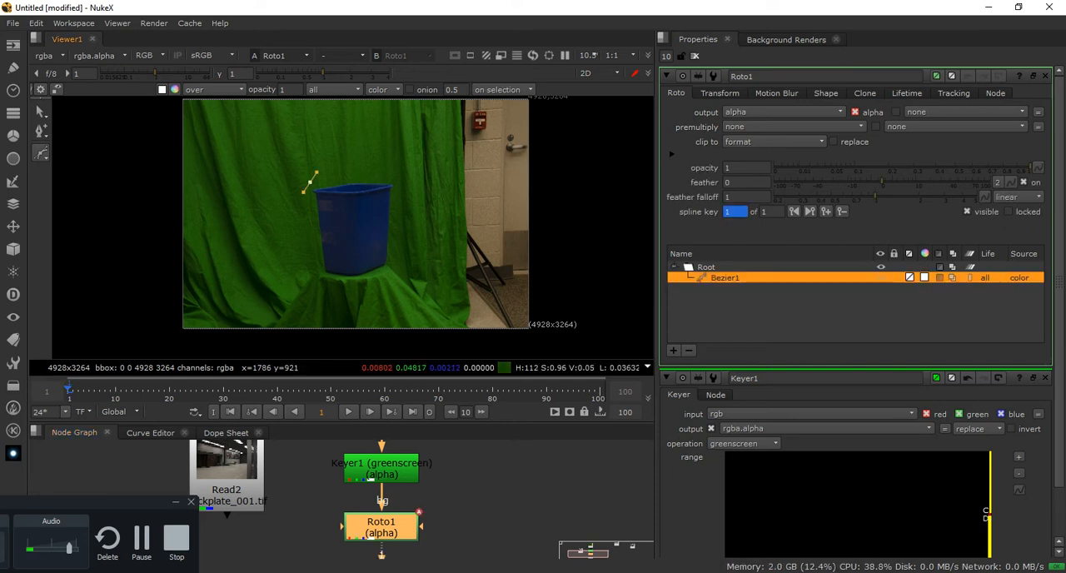
click(316, 276)
drag(319, 278, 396, 272)
click(404, 217)
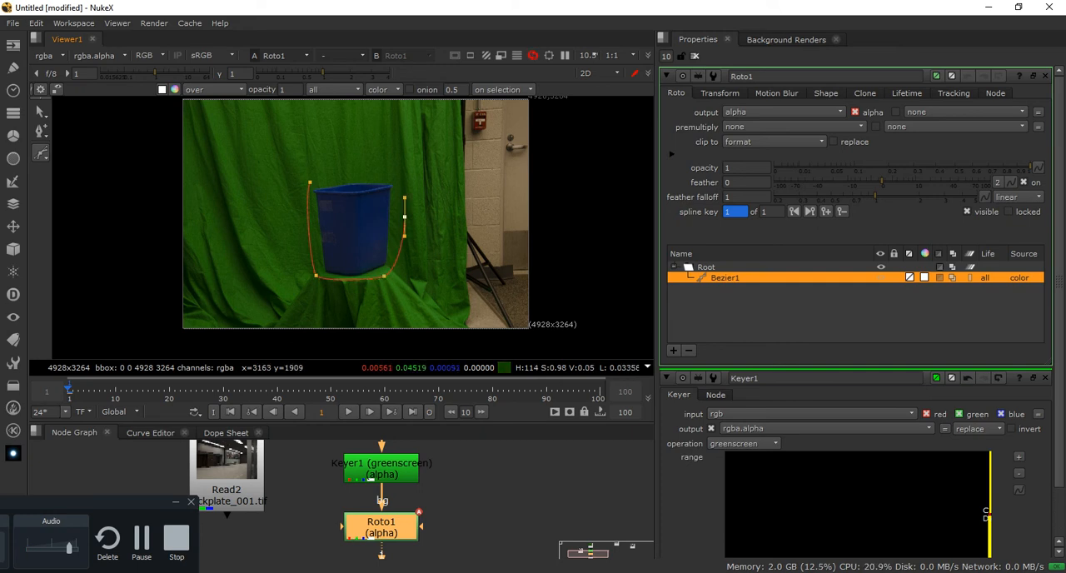
click(398, 170)
drag(395, 167, 392, 165)
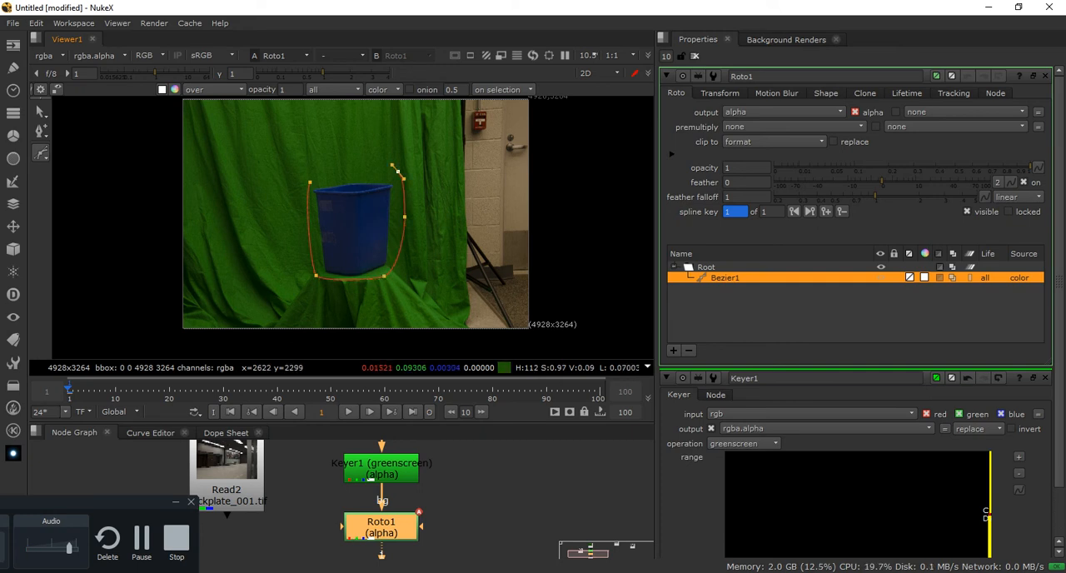
Carry the Bezier above and all around the outside of the image frame and close it at its first point
scroll(379, 117, down, 2)
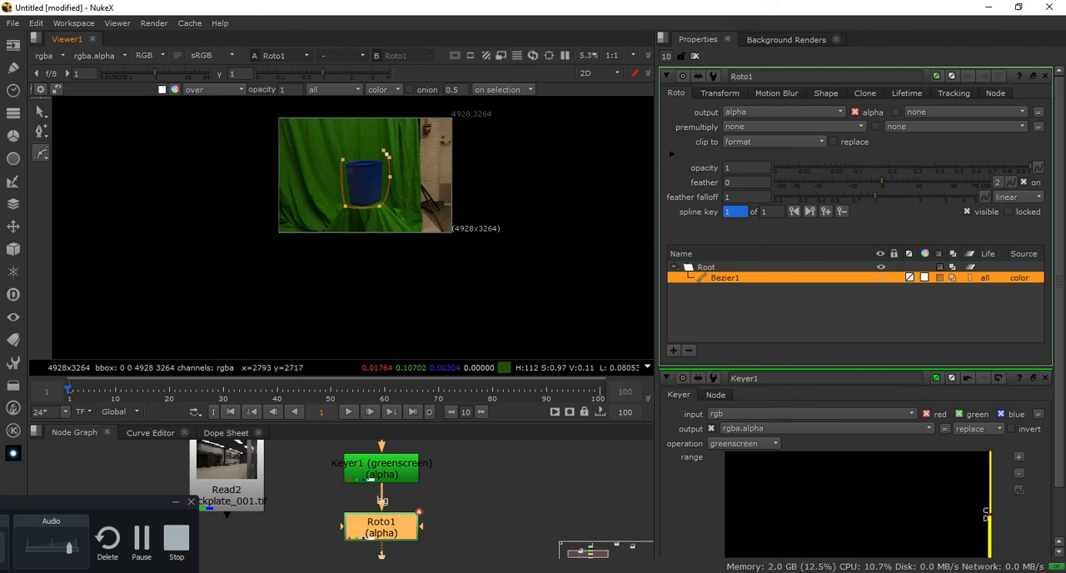
click(379, 109)
click(490, 109)
click(477, 244)
click(247, 258)
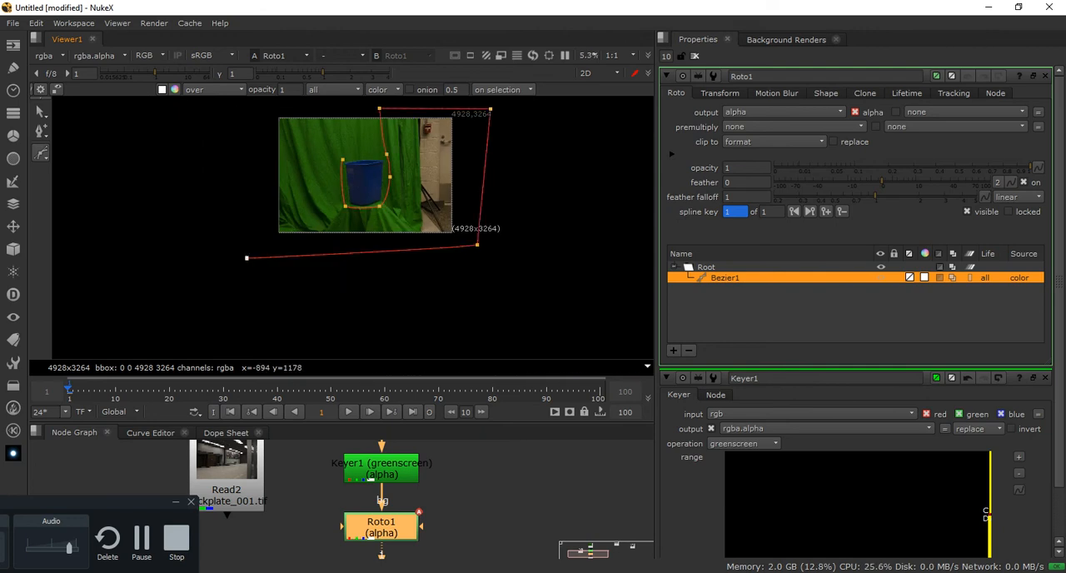
click(256, 103)
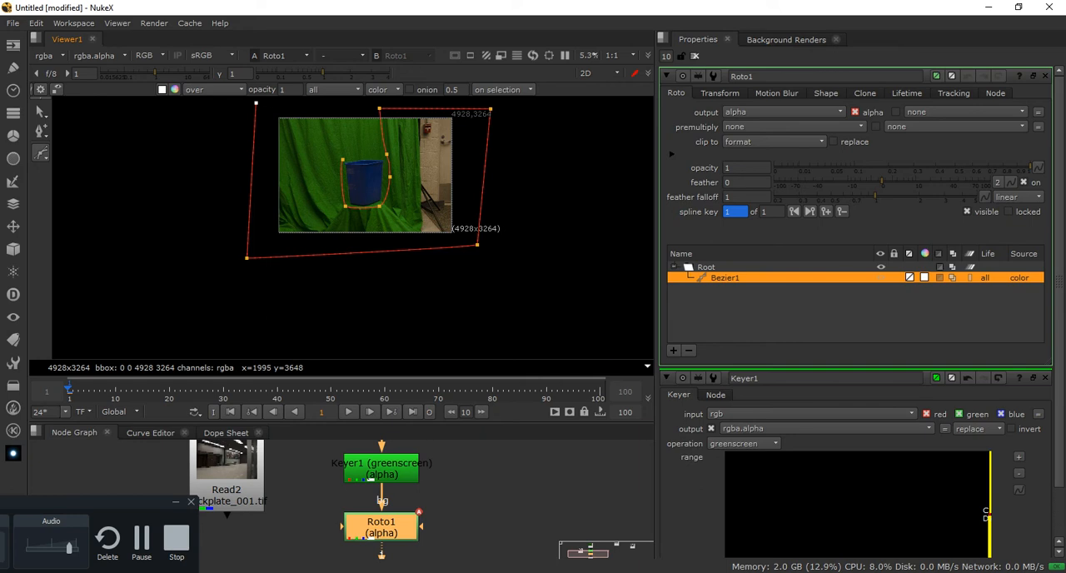
click(349, 104)
click(343, 159)
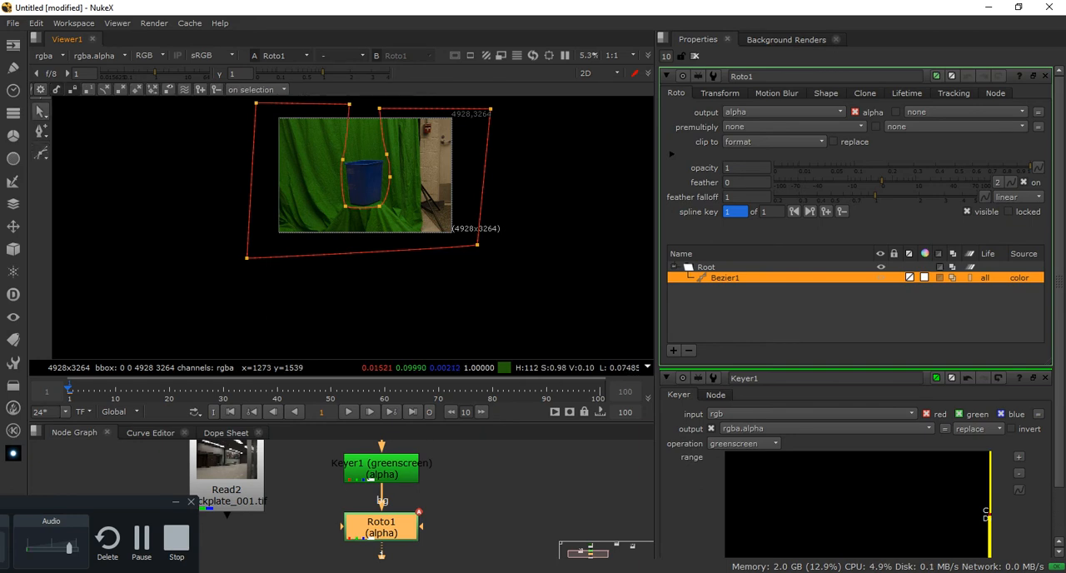
scroll(324, 177, up, 2)
scroll(415, 174, down, 3)
middle_drag(414, 169, 368, 214)
scroll(368, 215, up, 2)
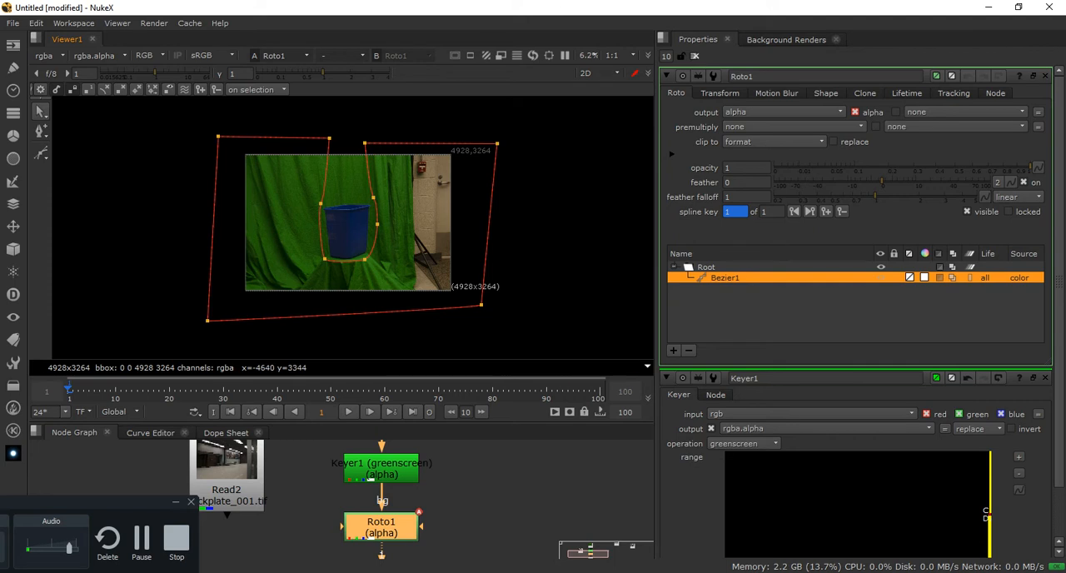
Try drawing a second Bezier shape in the empty area beside the image and undo its last two points
click(40, 154)
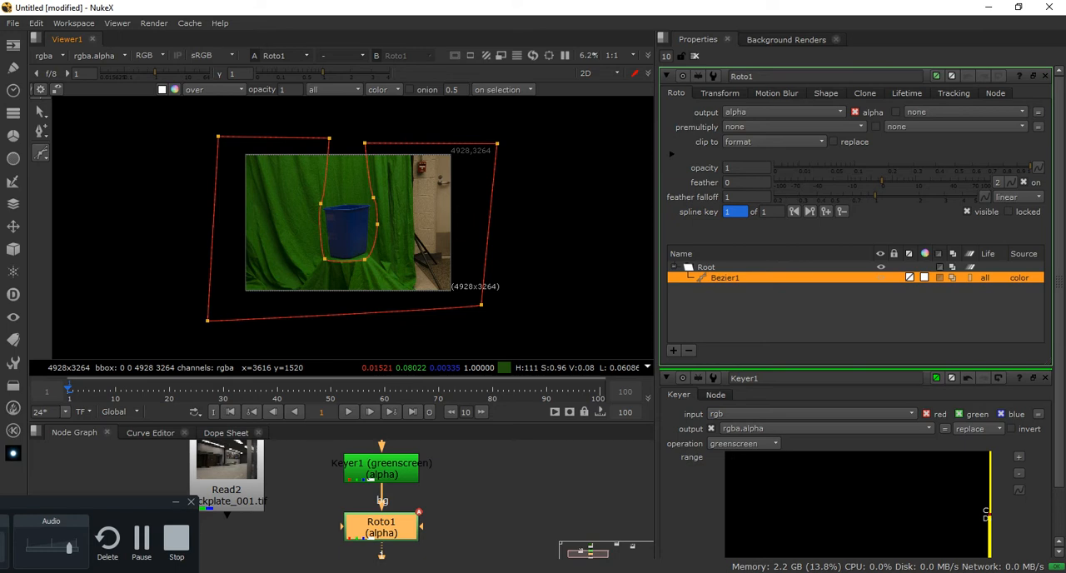
scroll(392, 189, down, 8)
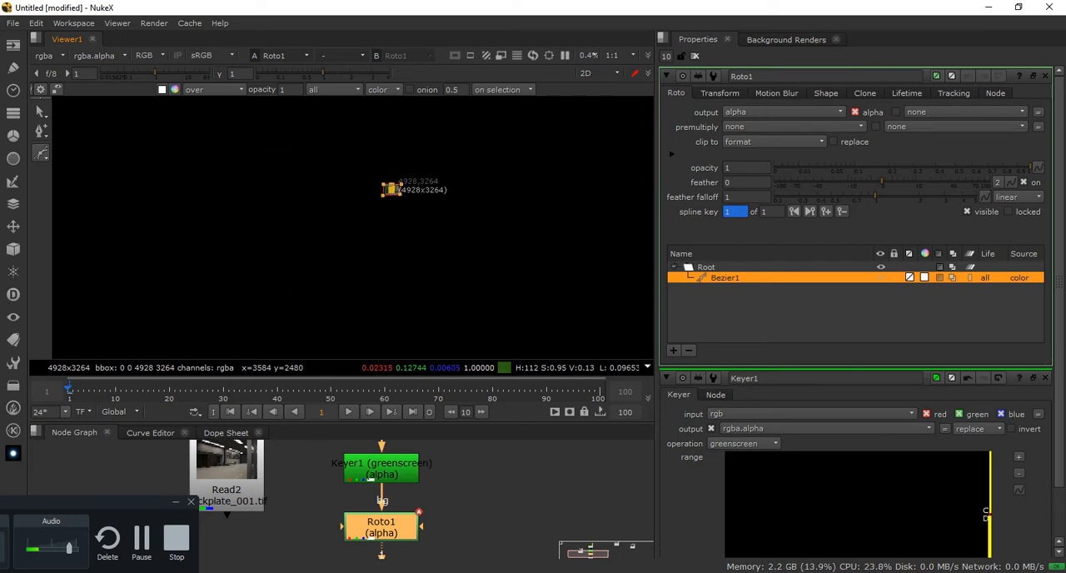
scroll(391, 190, up, 10)
scroll(396, 199, down, 3)
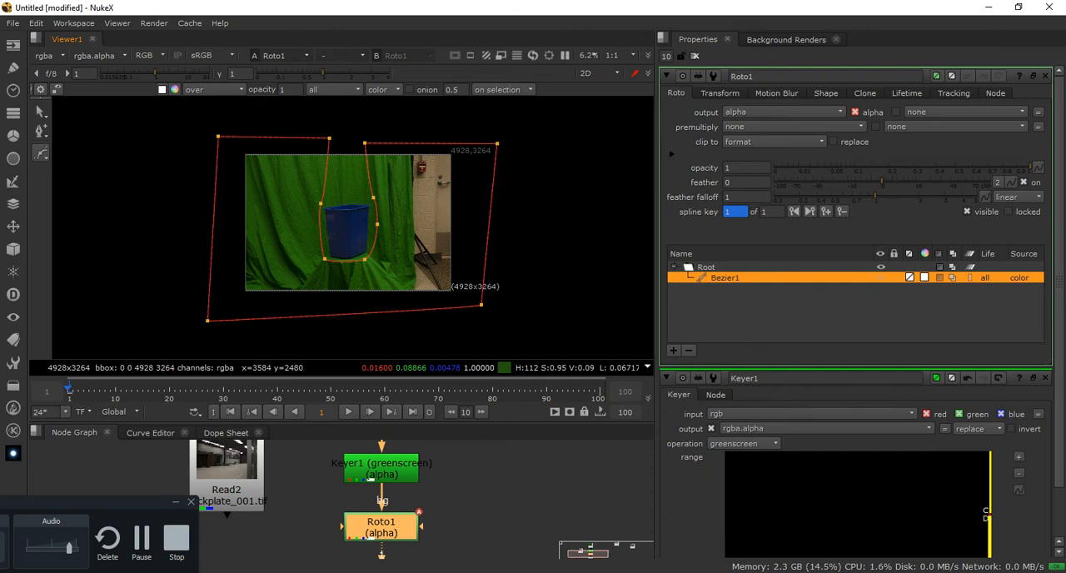
middle_drag(408, 217, 393, 224)
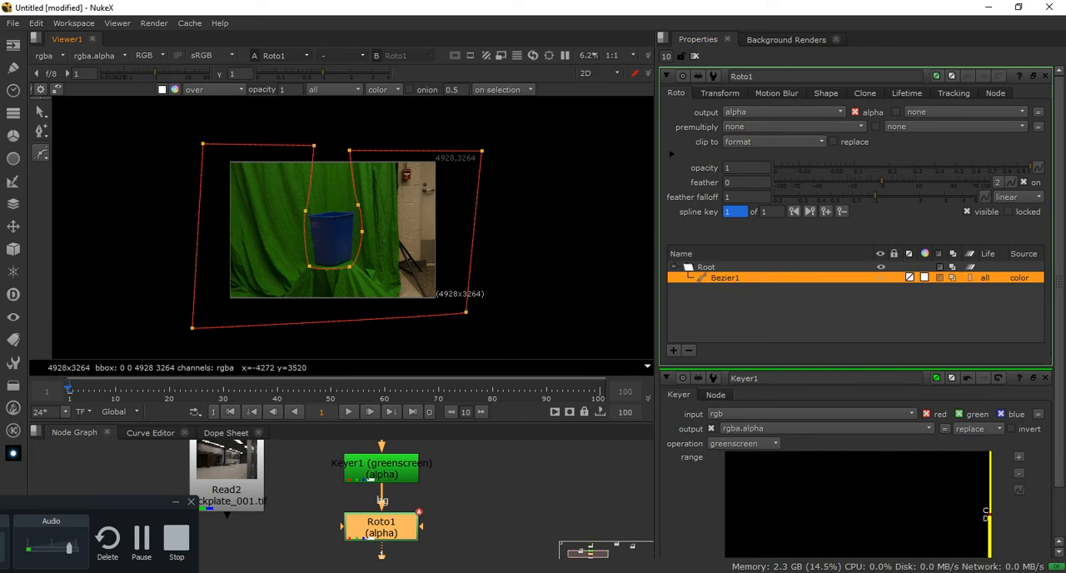
click(123, 152)
click(96, 183)
click(101, 228)
click(144, 184)
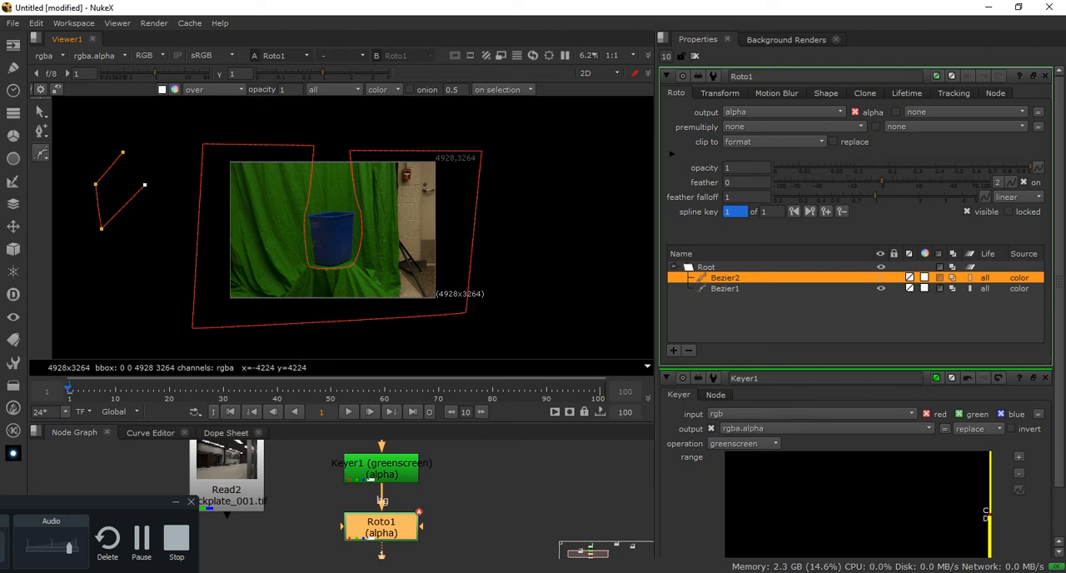
click(136, 140)
click(154, 178)
key(ctrl+z)
key(ctrl+z)
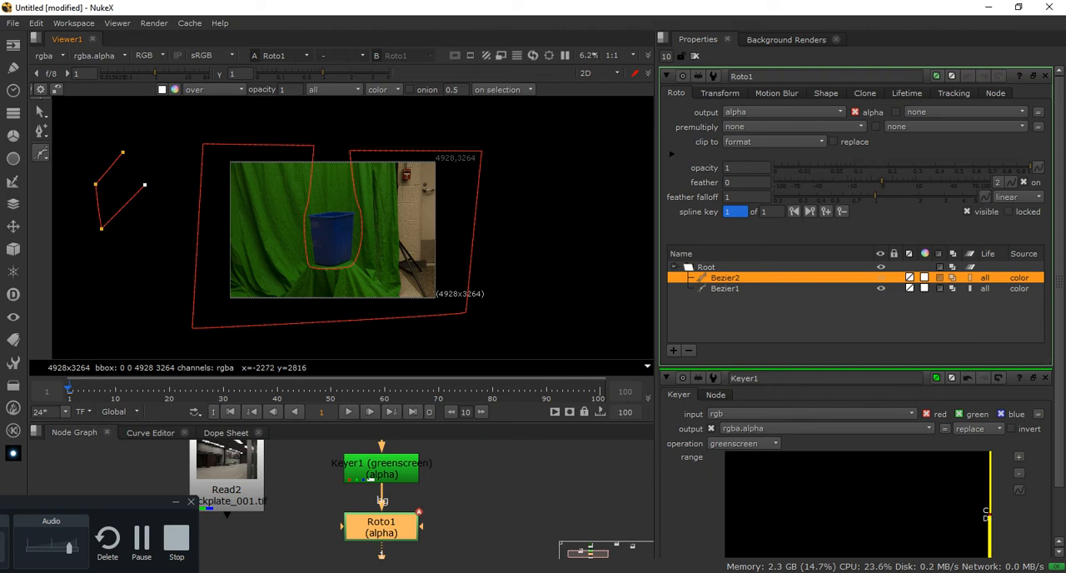
Delete the unfinished Bezier2 shape beside the image
click(167, 156)
click(41, 112)
click(109, 151)
click(149, 155)
key(Delete)
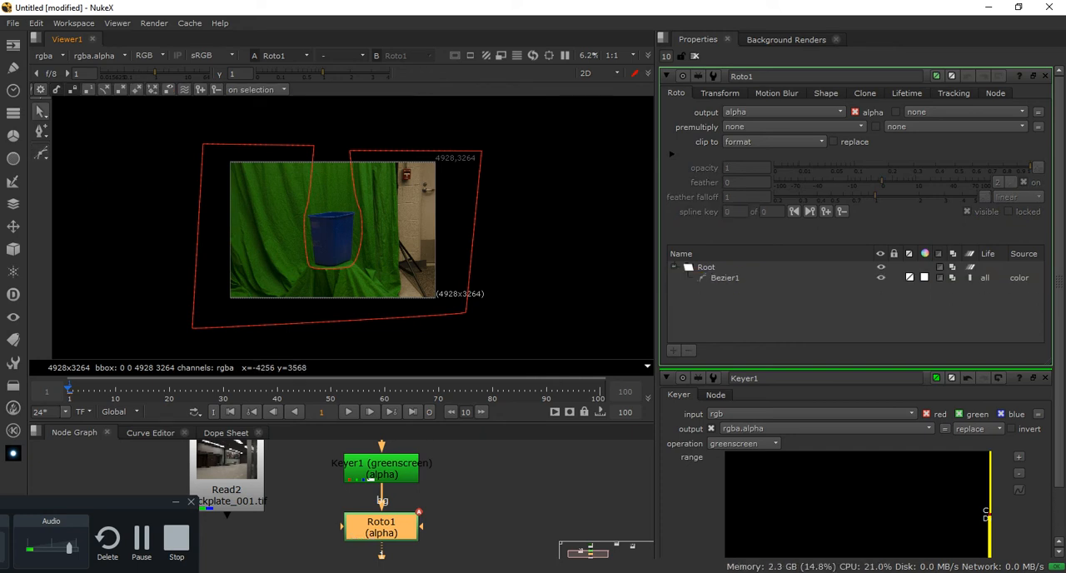
Try another practice Bezier with straight and curved points beside the image, and undo all of its points
key(v)
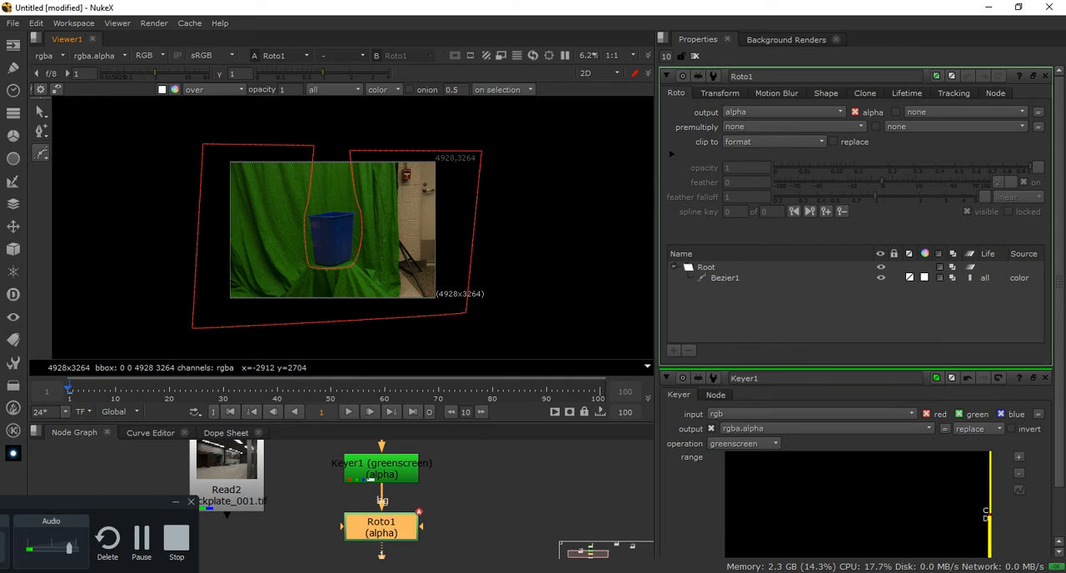
click(81, 189)
click(89, 225)
click(145, 214)
click(144, 184)
click(117, 174)
drag(114, 174, 99, 140)
drag(119, 131, 155, 128)
key(ctrl+z)
key(ctrl+z)
key(ctrl+z)
key(ctrl+z)
key(ctrl+z)
key(ctrl+z)
Select Bezier1 and display the alpha channel to examine the roto matte closely around the bin
click(725, 278)
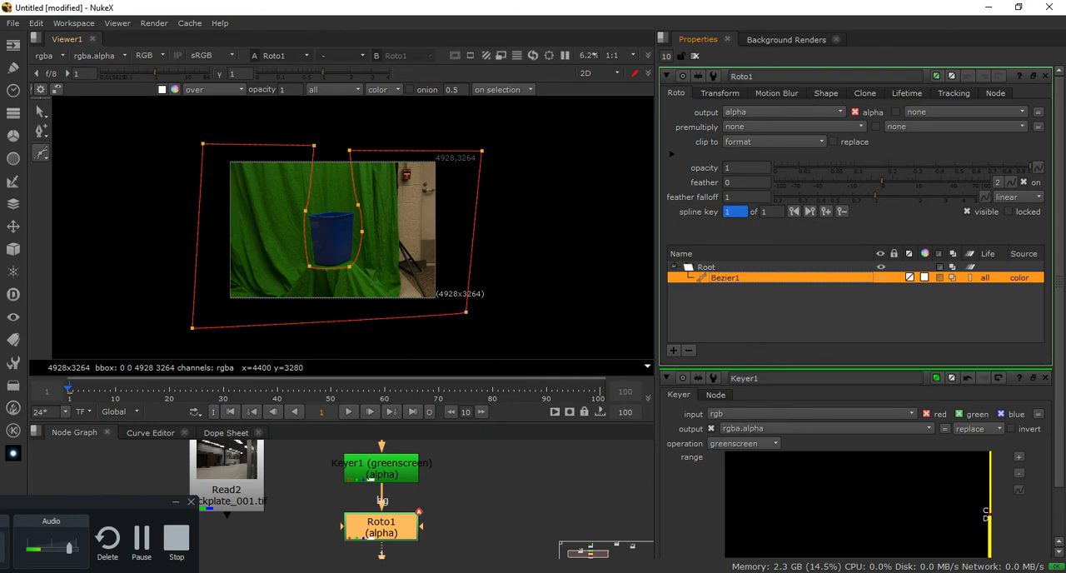
key(a)
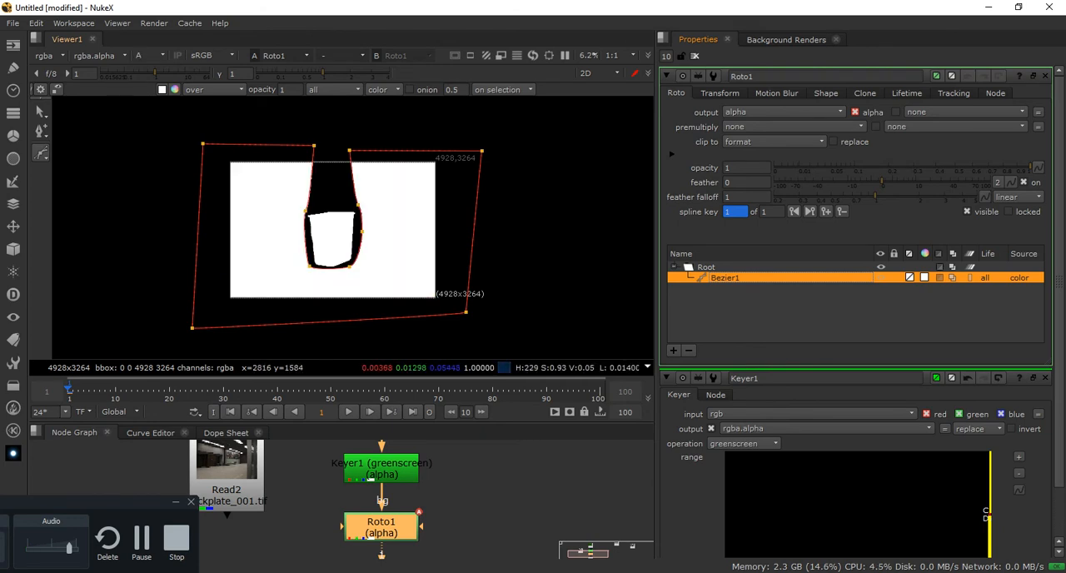
scroll(353, 227, up, 4)
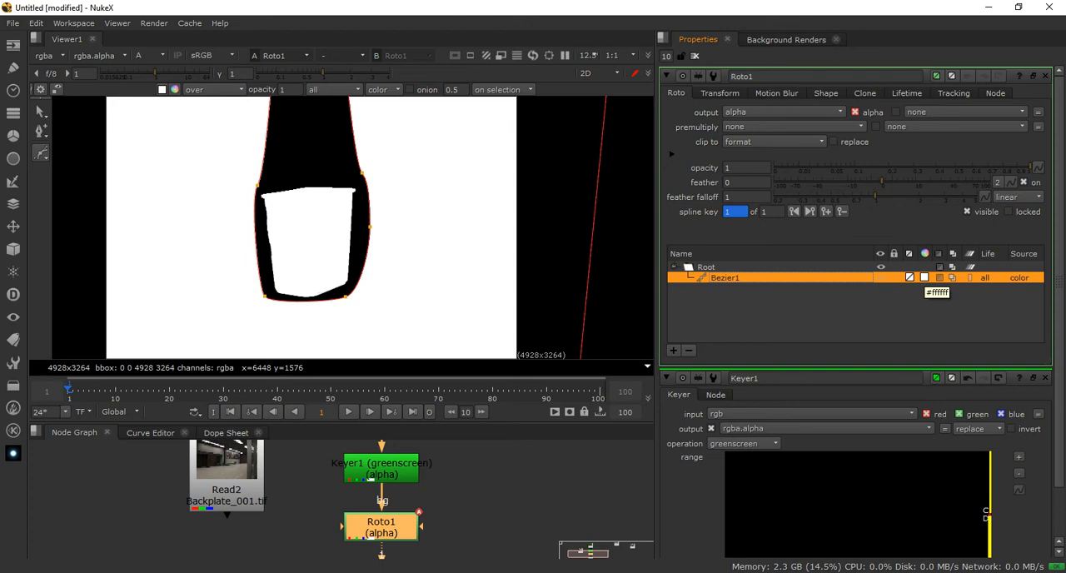
Open Bezier1's color picker and enlarge it, showing the HSV, RGB and alpha sliders without the TMI sliders
double_click(725, 277)
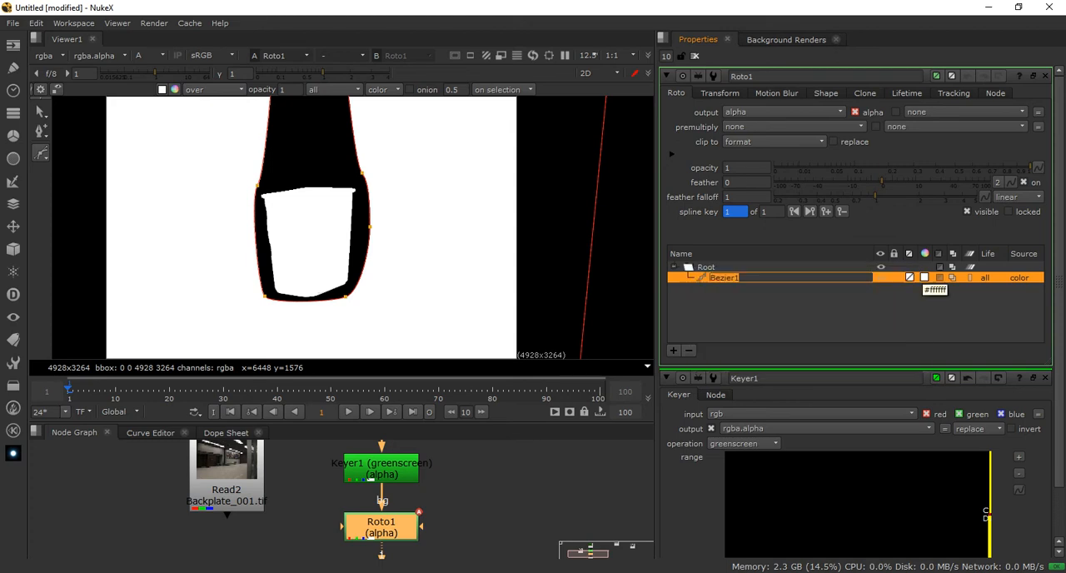
click(924, 278)
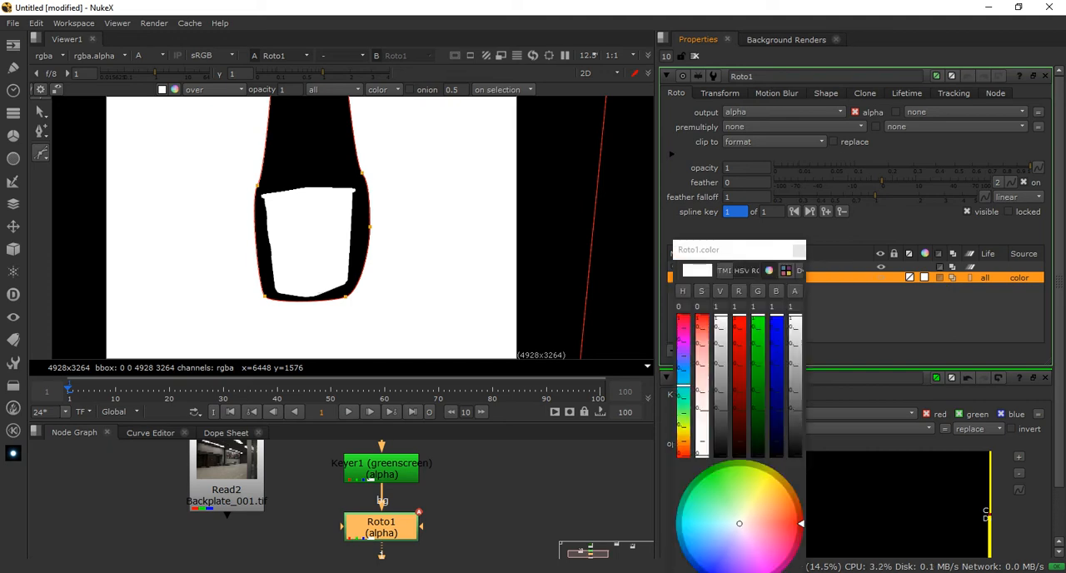
drag(750, 249, 732, 120)
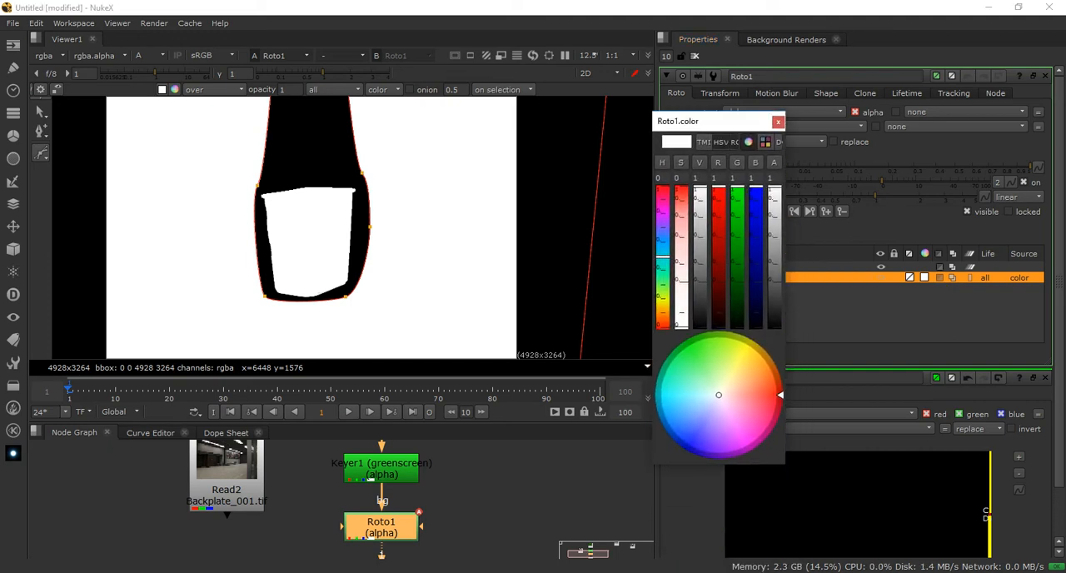
click(720, 142)
click(704, 142)
click(720, 142)
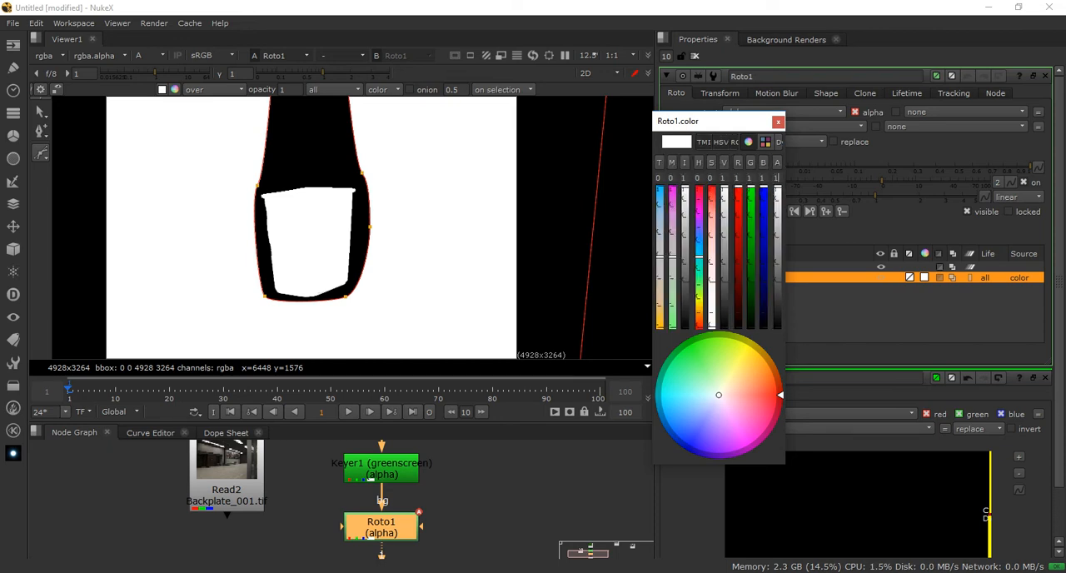
drag(785, 177, 1028, 172)
drag(907, 121, 831, 116)
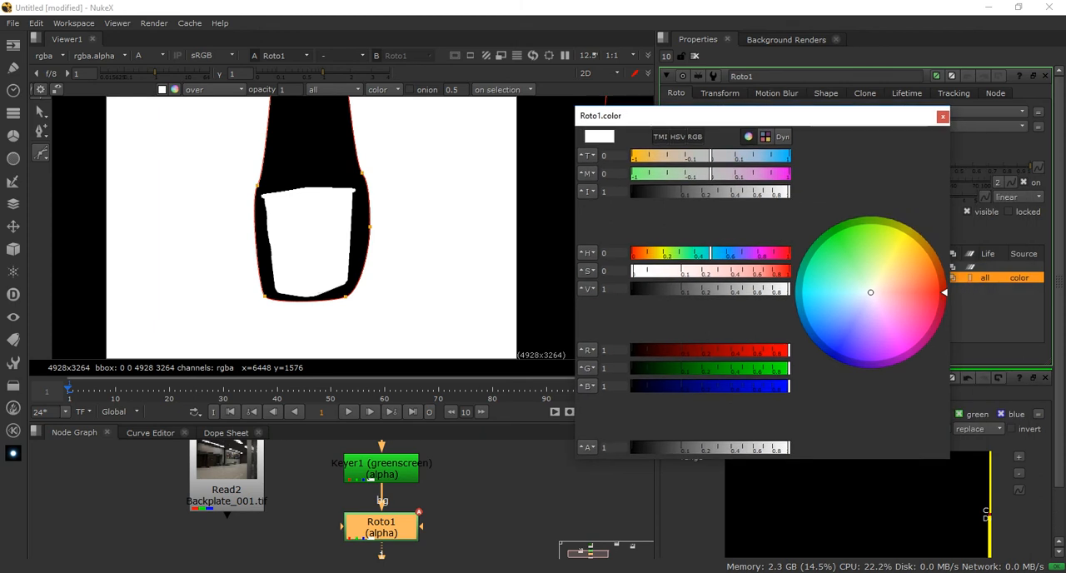
drag(952, 156, 815, 173)
click(699, 136)
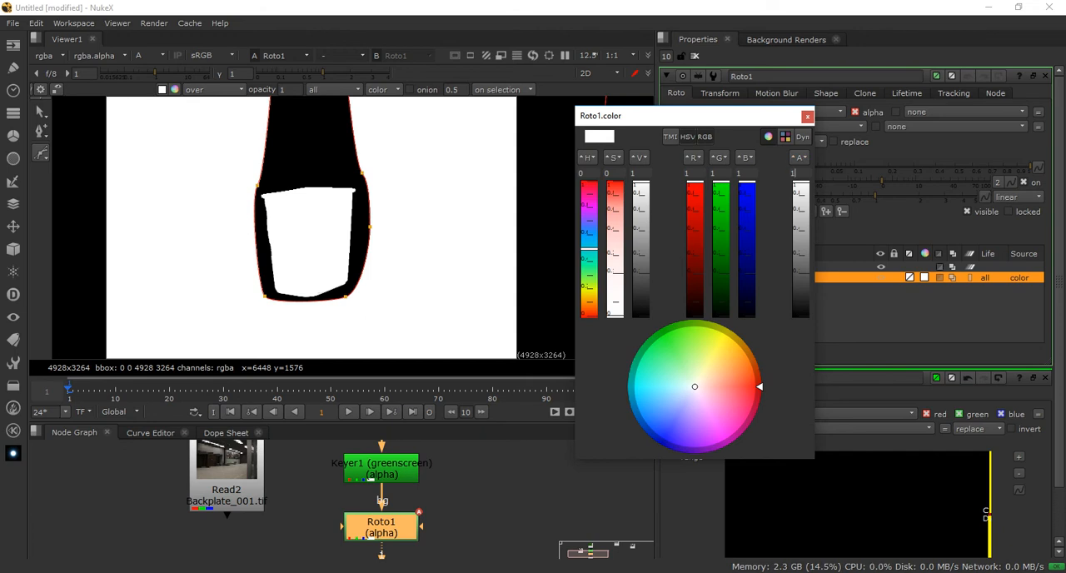
Set the alpha value of Bezier1's color to 0 and close the color picker
key(BackSpace)
text(0)
key(Return)
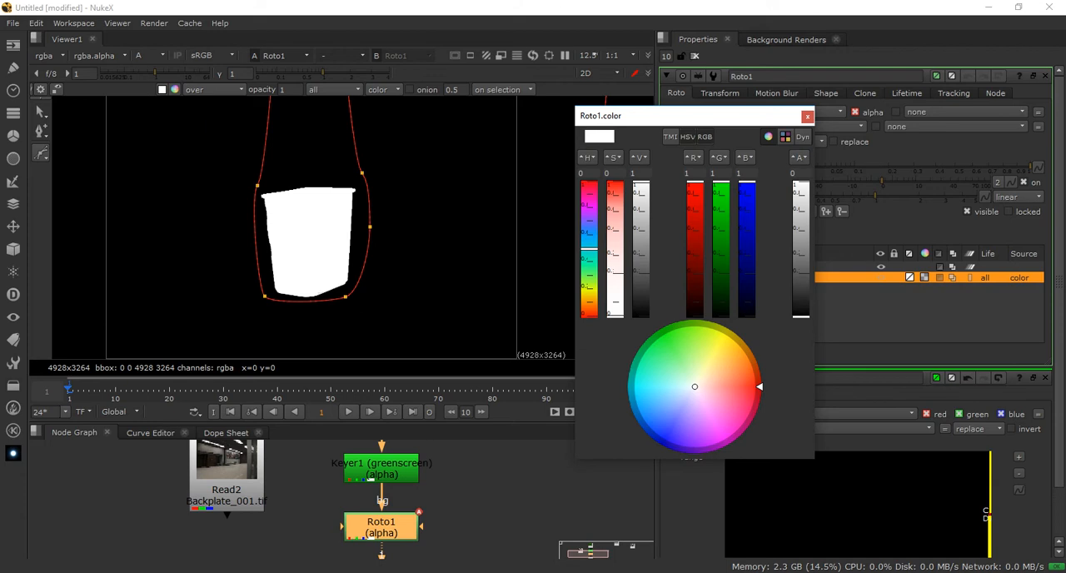
click(807, 116)
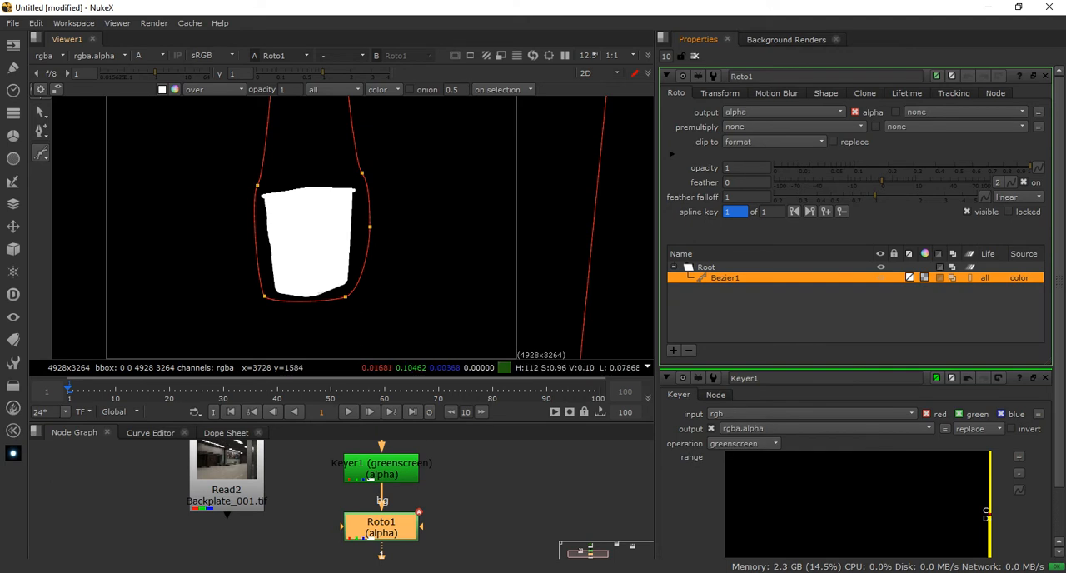
Compare the RGB image with the alpha matte around the bin and review Bezier1's color values
key(a)
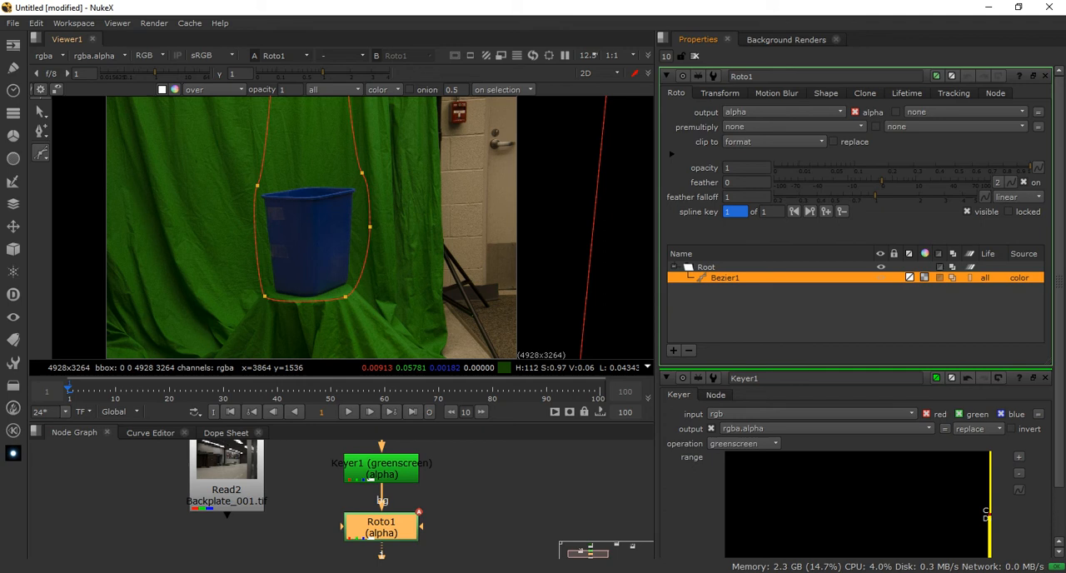
key(a)
scroll(388, 236, down, 2)
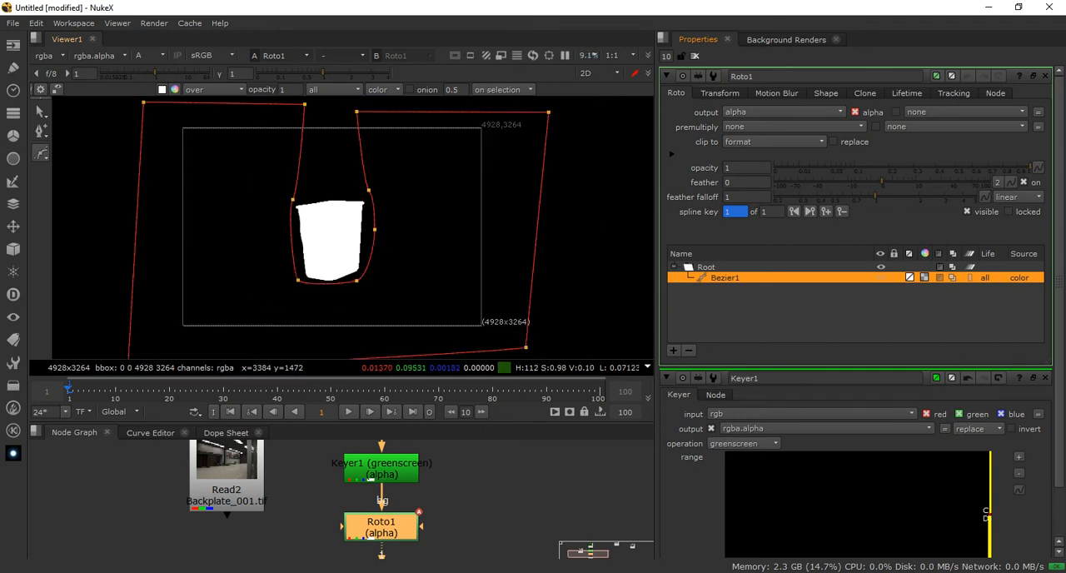
scroll(388, 238, down, 2)
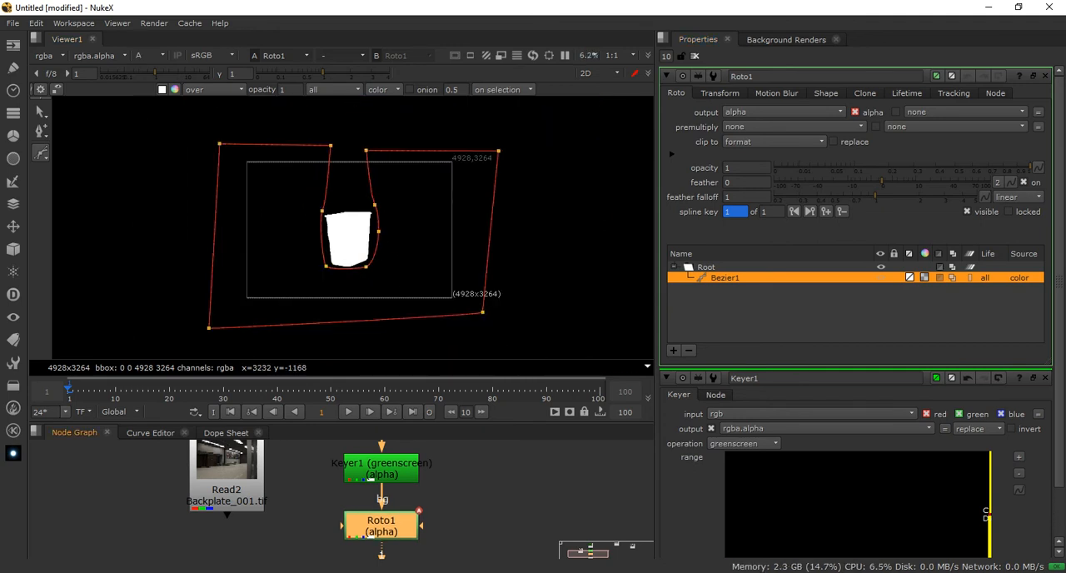
middle_drag(400, 518, 403, 479)
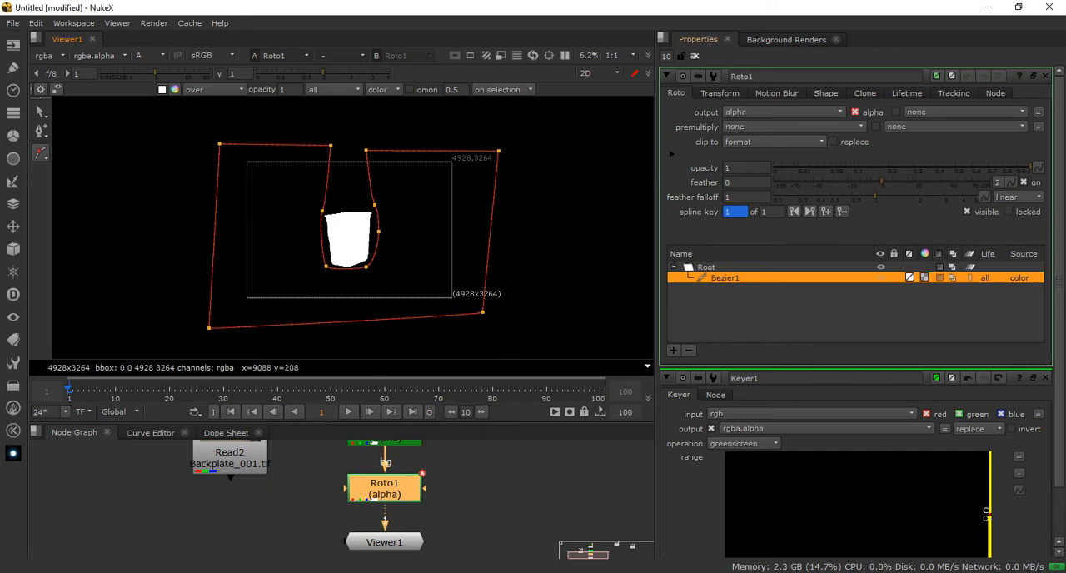
click(925, 278)
mouse_move(801, 313)
mouse_down()
mouse_move(800, 281)
mouse_move(800, 317)
mouse_up()
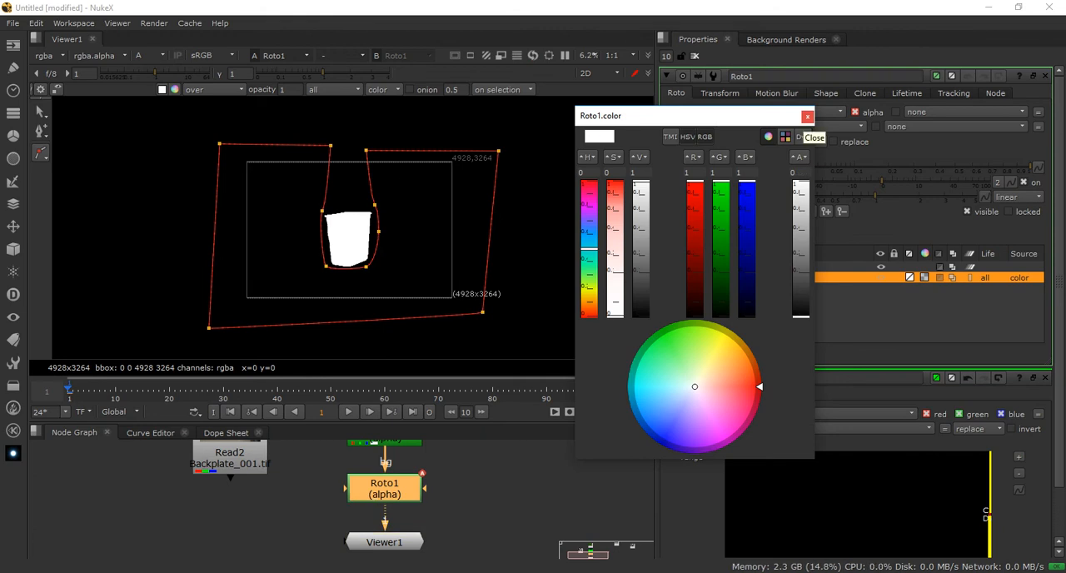
click(807, 117)
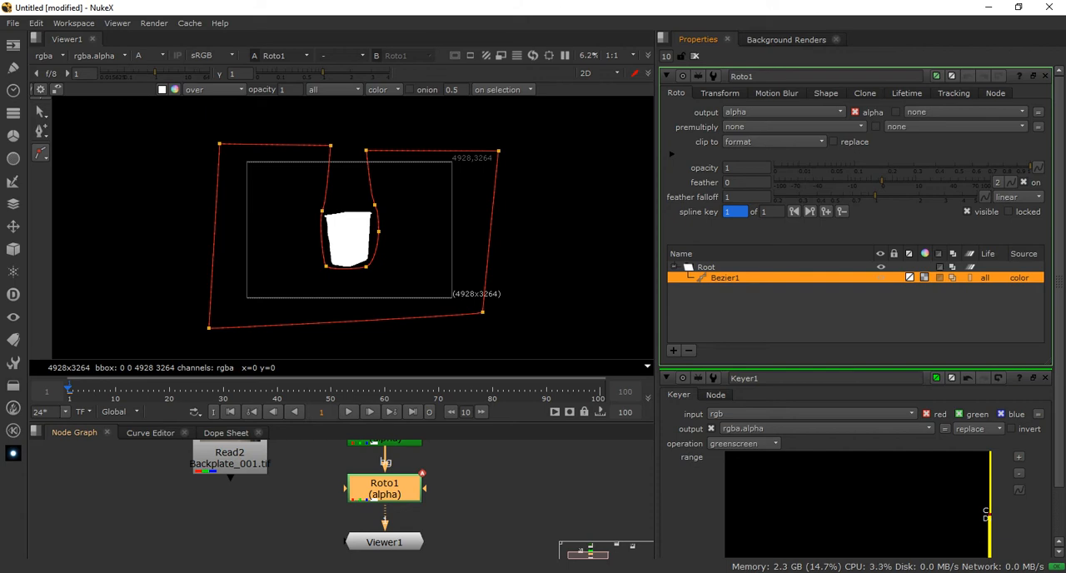
Shift Roto1 and Keyer1 in the node graph, bring up Keyer1's properties, and realign Roto1 directly below Keyer1
drag(374, 498, 423, 501)
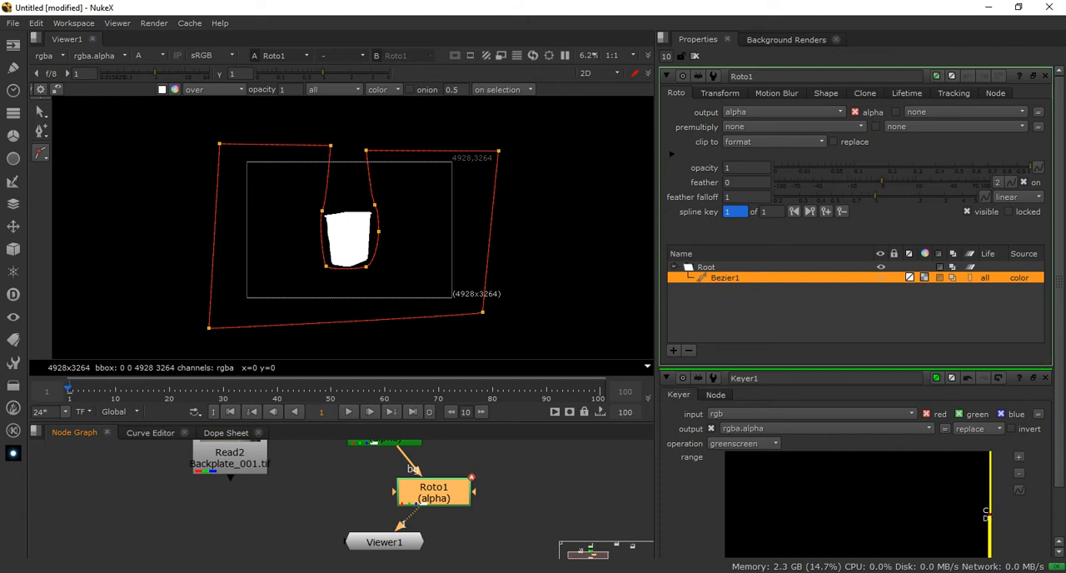
middle_drag(423, 475, 425, 531)
drag(388, 487, 403, 487)
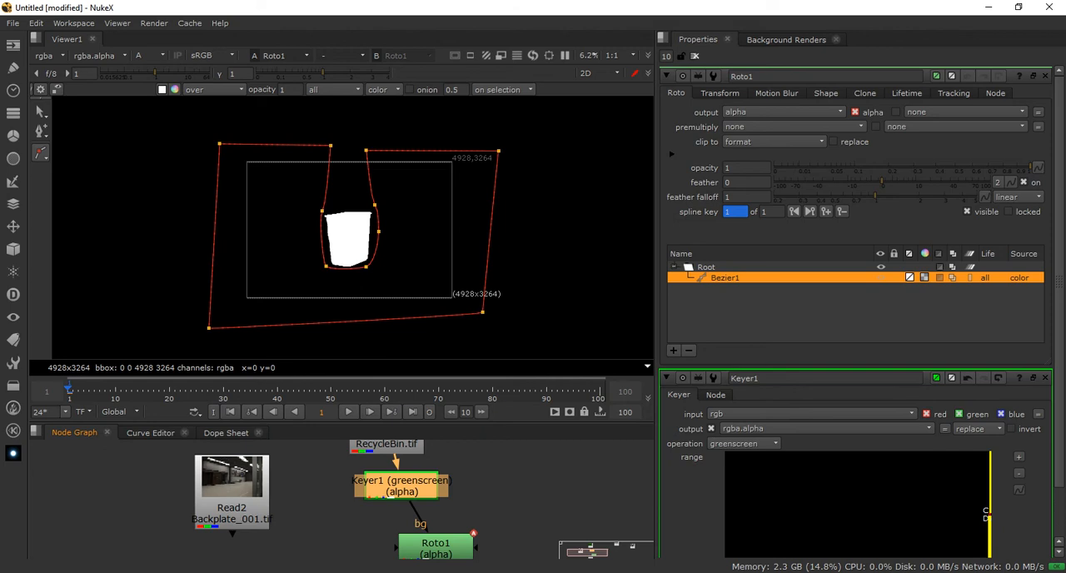
drag(403, 486, 389, 488)
middle_drag(389, 488, 399, 477)
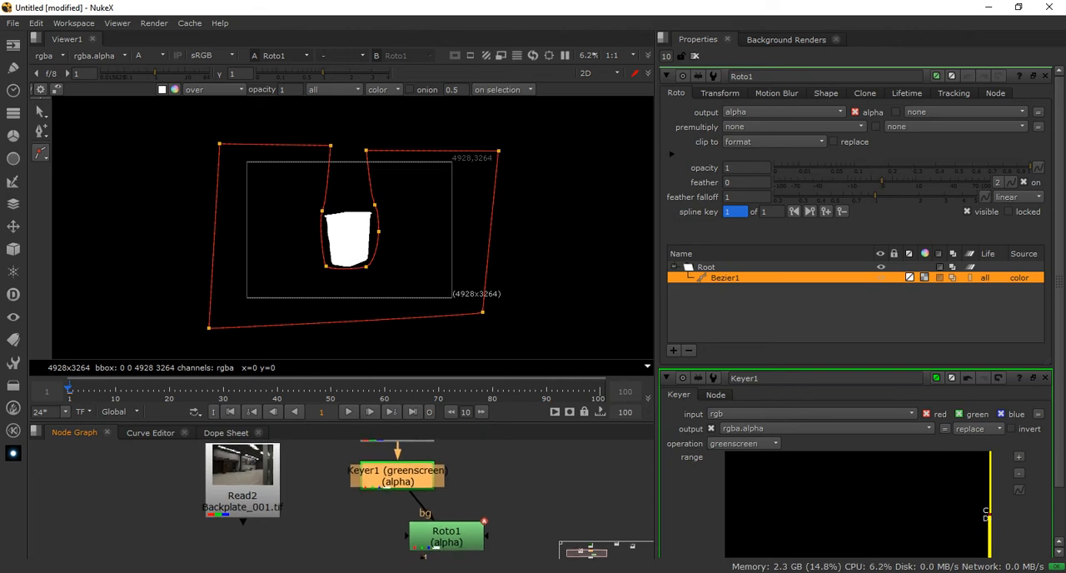
double_click(399, 476)
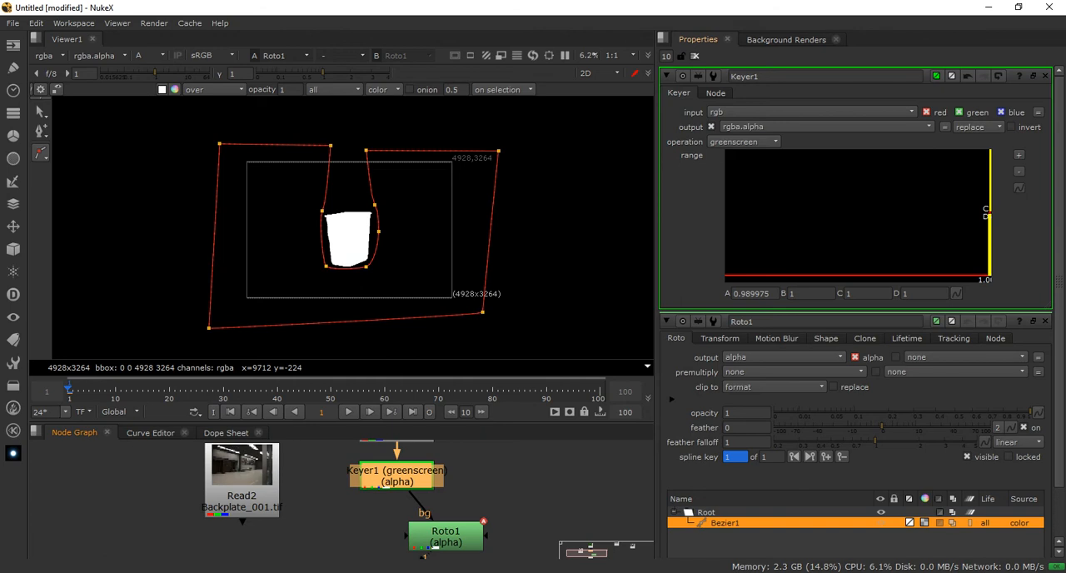
drag(445, 536, 397, 535)
middle_drag(396, 535, 403, 453)
drag(403, 505, 403, 560)
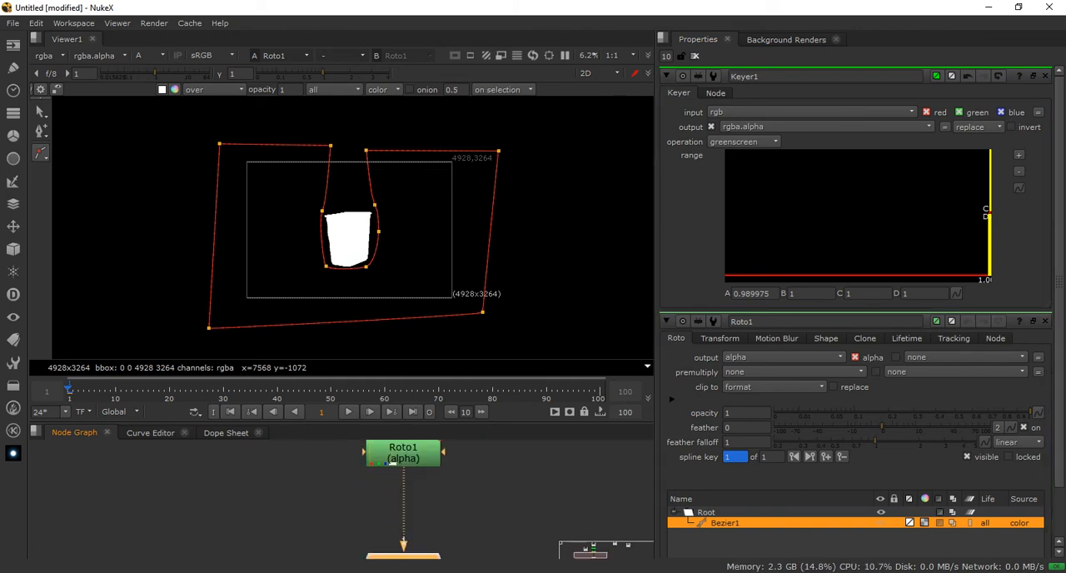
Display the RGB channels and add a Premult node directly after Roto1
key(a)
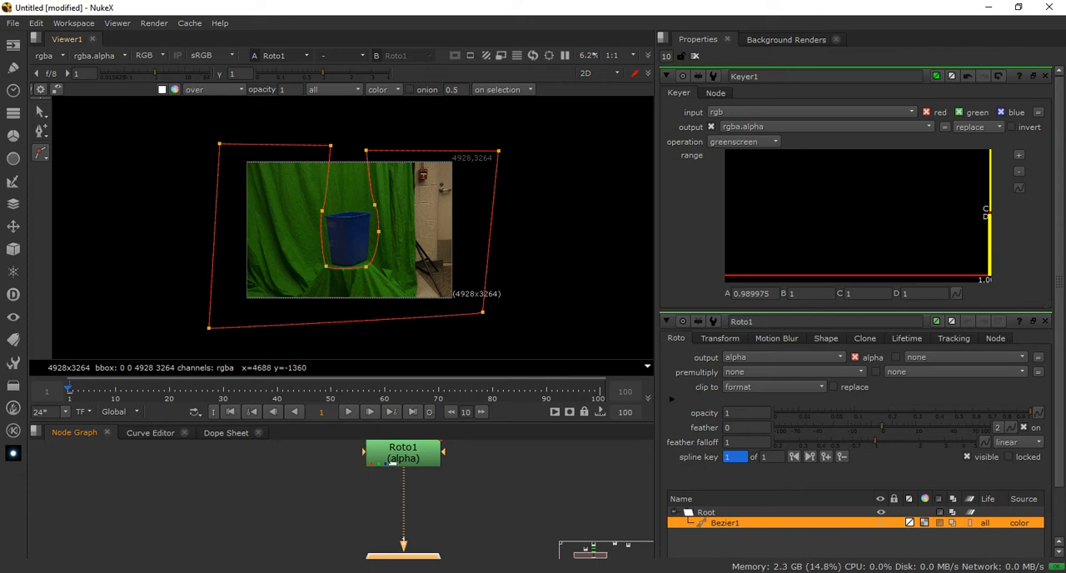
click(391, 462)
middle_drag(391, 463, 379, 501)
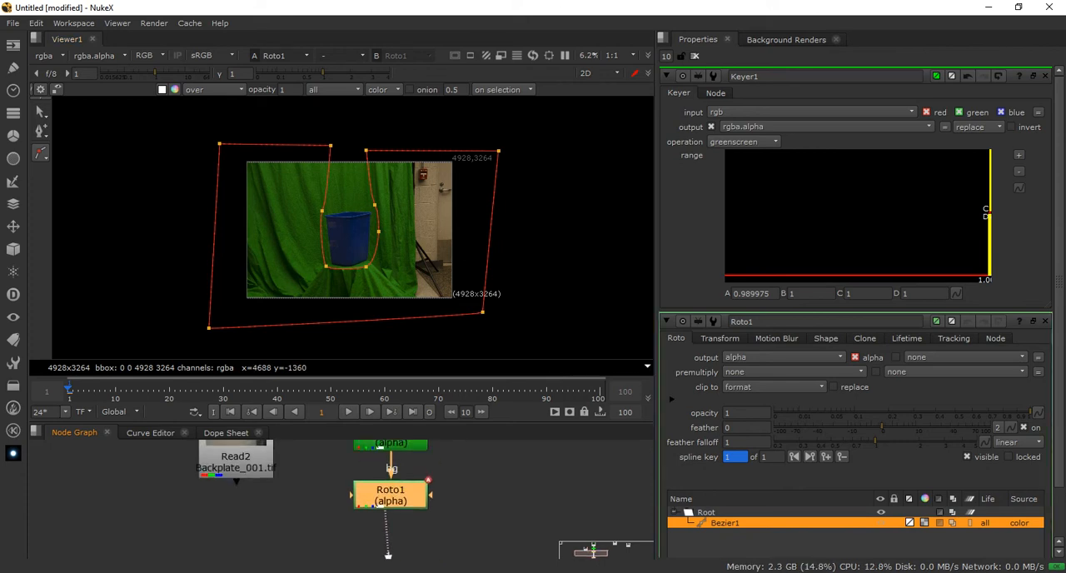
key(Tab)
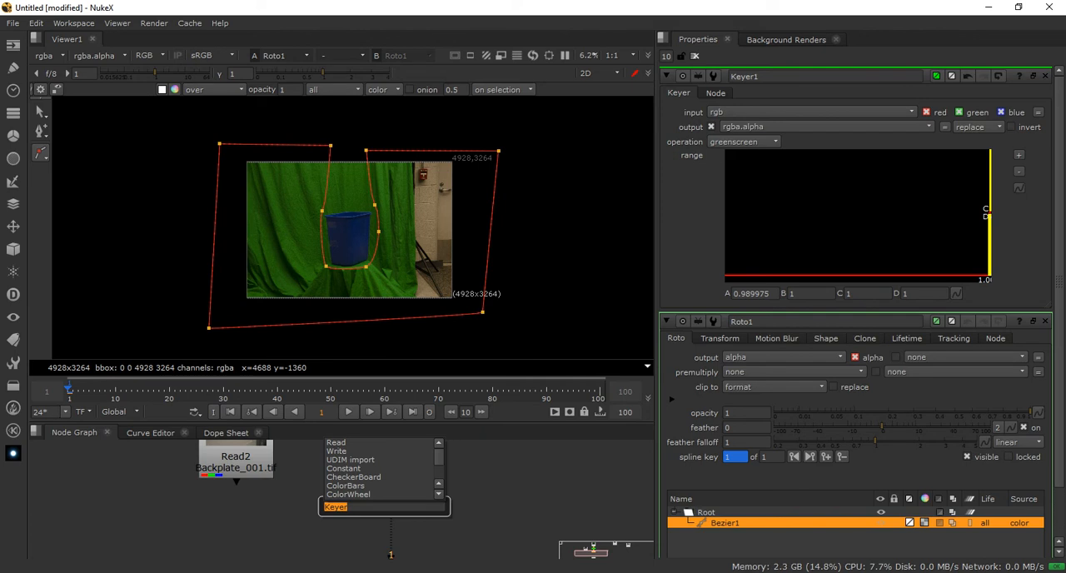
key(Return)
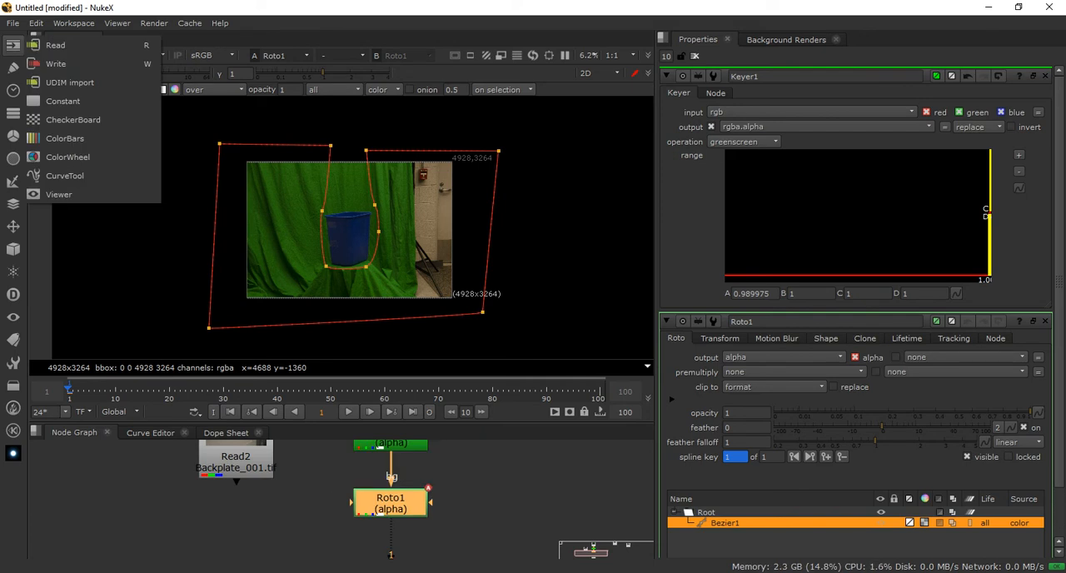
mouse_move(13, 69)
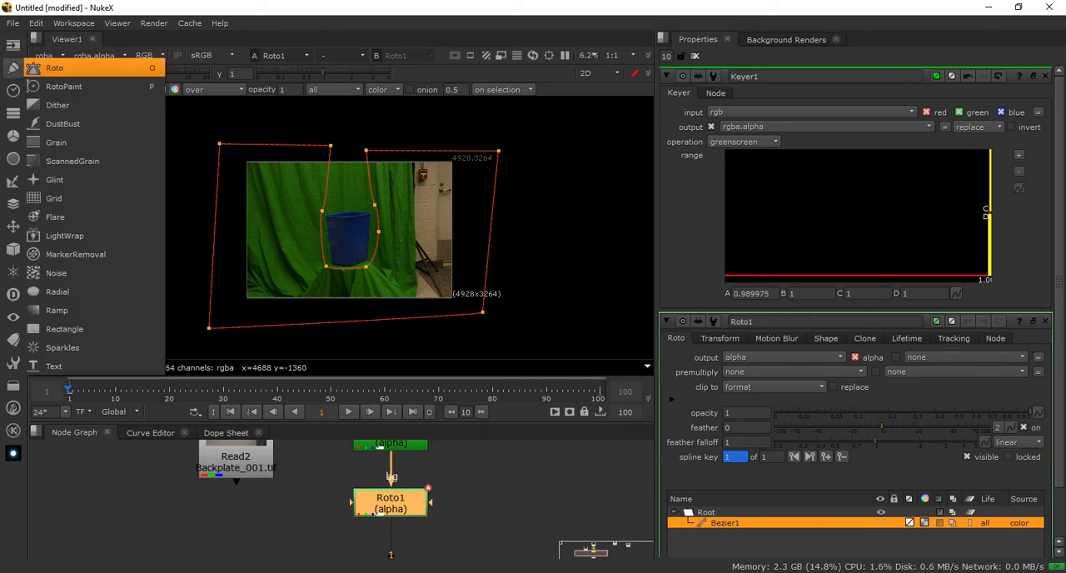
key(Escape)
key(Tab)
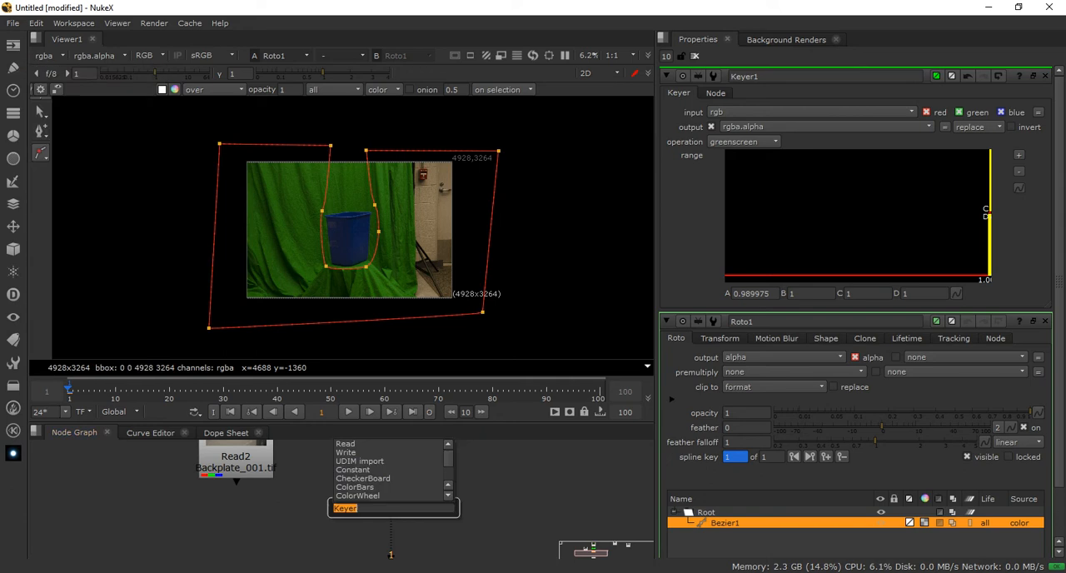
text(prem)
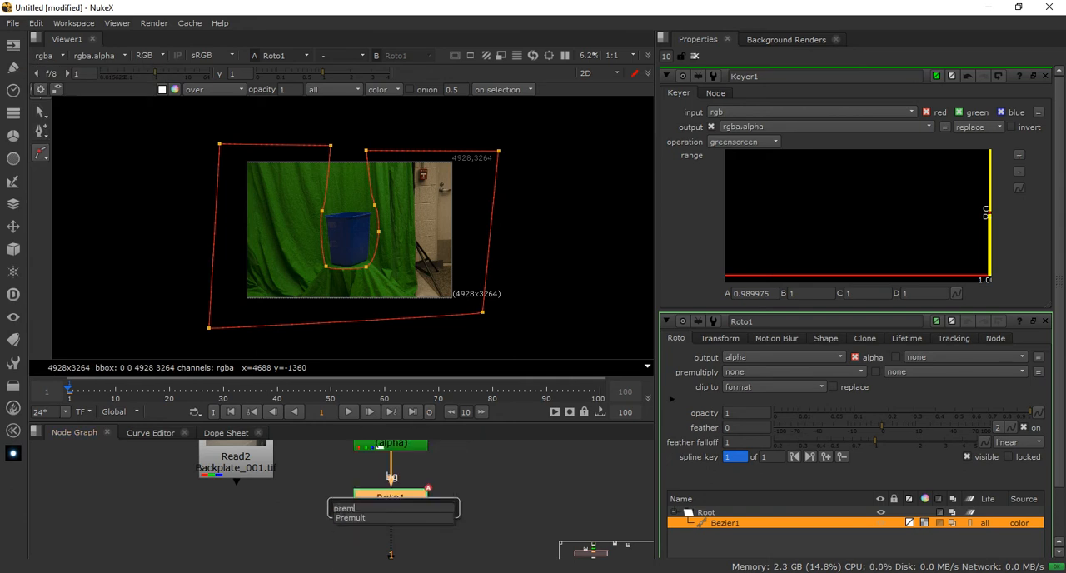
key(Down)
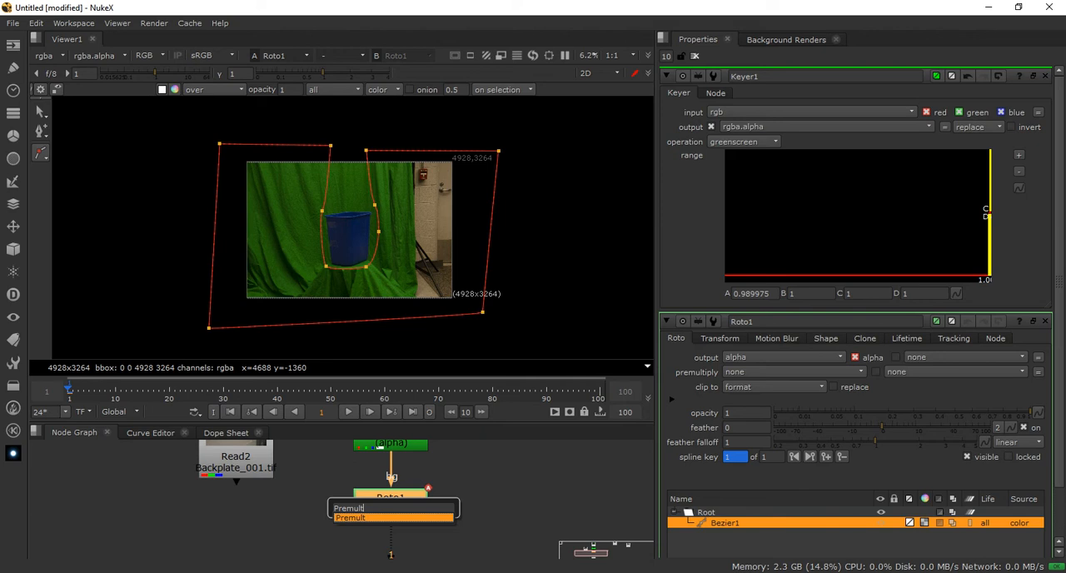
key(Escape)
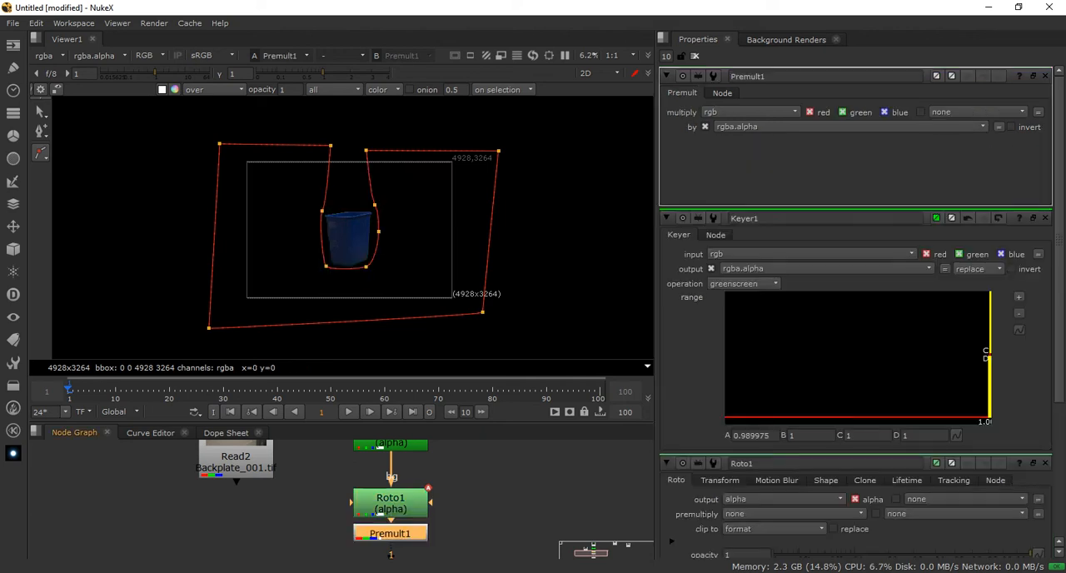
Inspect the premultiplied bin cut-out and close all open node property panels to hide the roto outline
mouse_move(416, 364)
middle_down()
mouse_move(416, 337)
mouse_move(423, 352)
middle_up()
middle_drag(425, 508, 434, 459)
scroll(385, 226, up, 5)
scroll(385, 226, down, 2)
scroll(389, 225, down, 2)
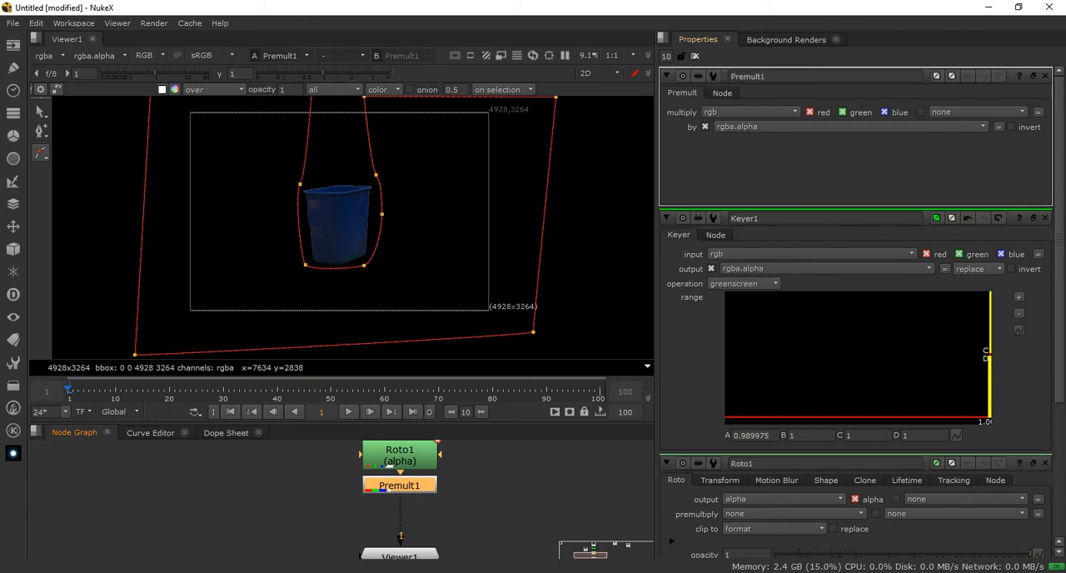
click(694, 56)
middle_drag(548, 225, 557, 249)
scroll(486, 233, down, 2)
scroll(484, 232, up, 2)
middle_drag(399, 428, 407, 467)
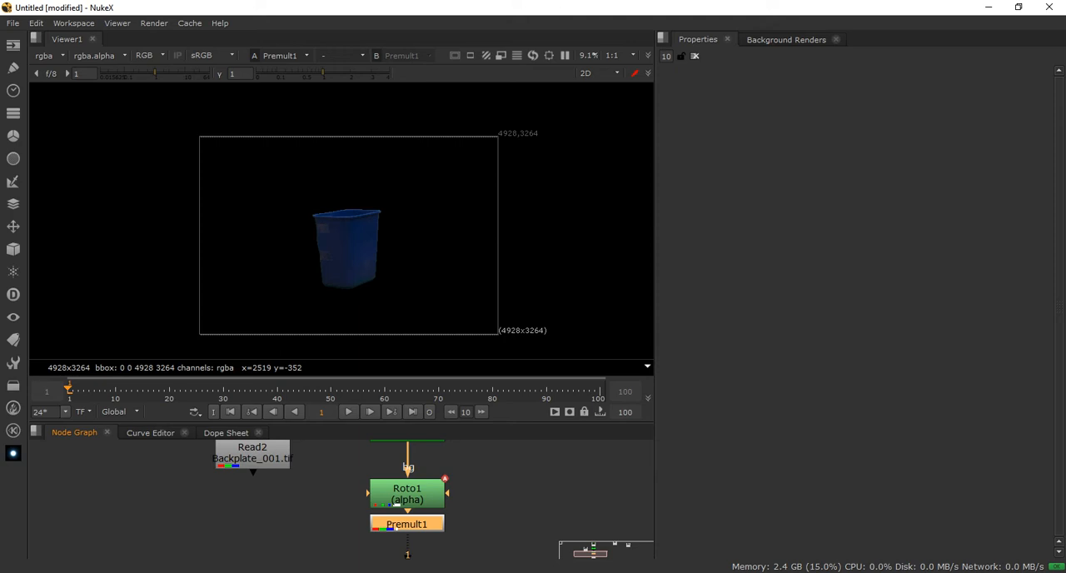
Maximize the node graph and space Read3, Keyer1, Roto1 and Premult1 evenly in a vertical column above Viewer1
key(space)
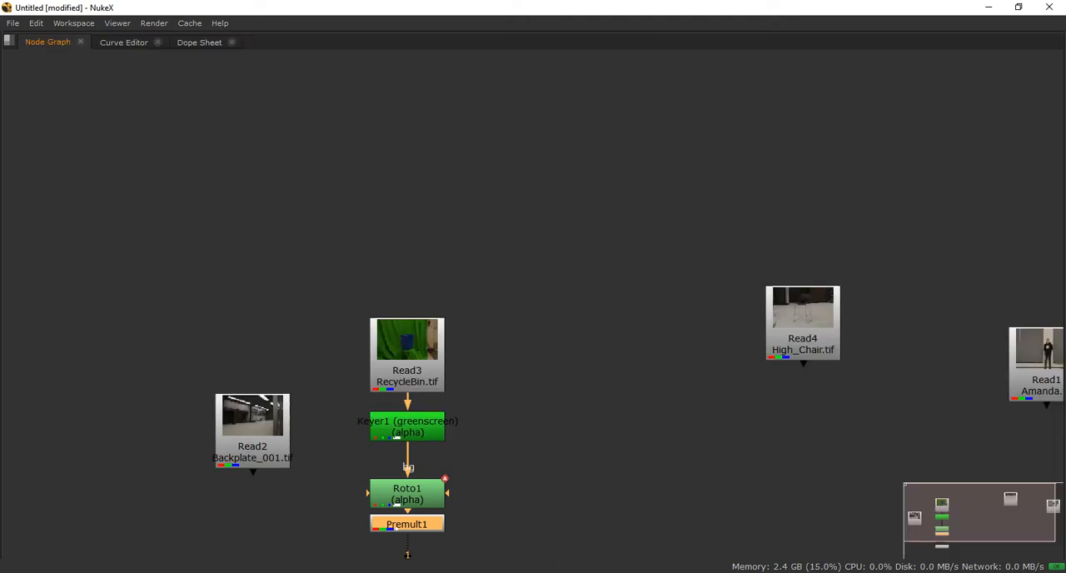
middle_drag(467, 367, 564, 234)
drag(351, 308, 229, 309)
drag(506, 294, 506, 286)
mouse_move(506, 361)
mouse_down()
mouse_move(506, 328)
mouse_move(506, 340)
mouse_up()
drag(505, 223, 506, 221)
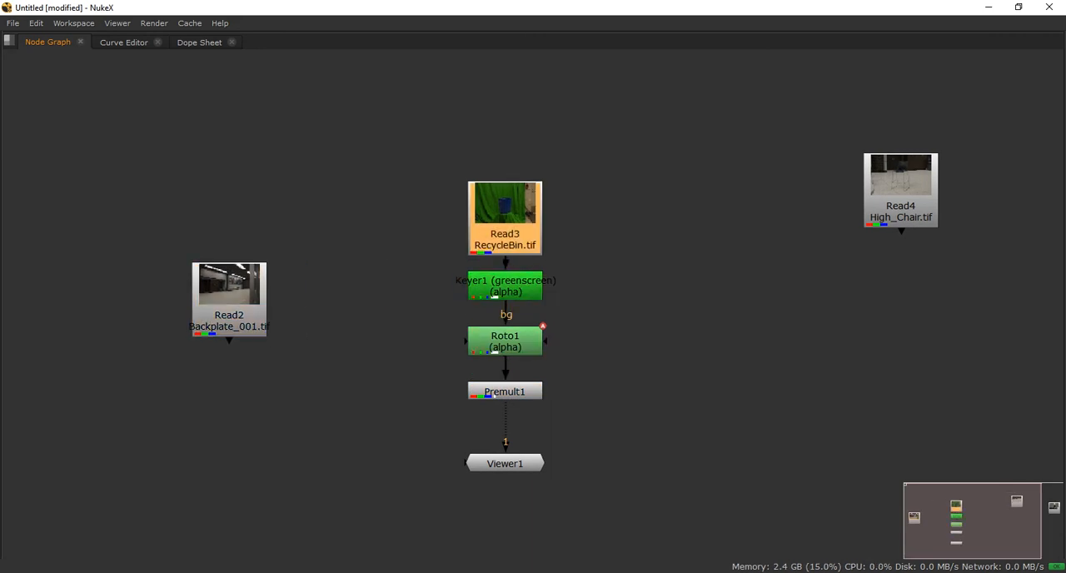
click(505, 287)
click(506, 341)
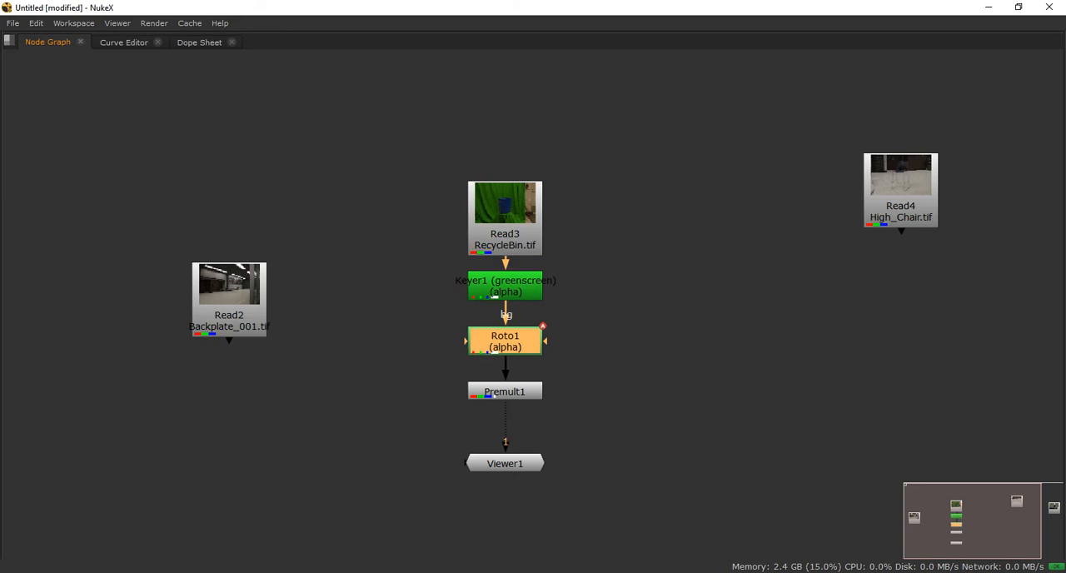
click(505, 391)
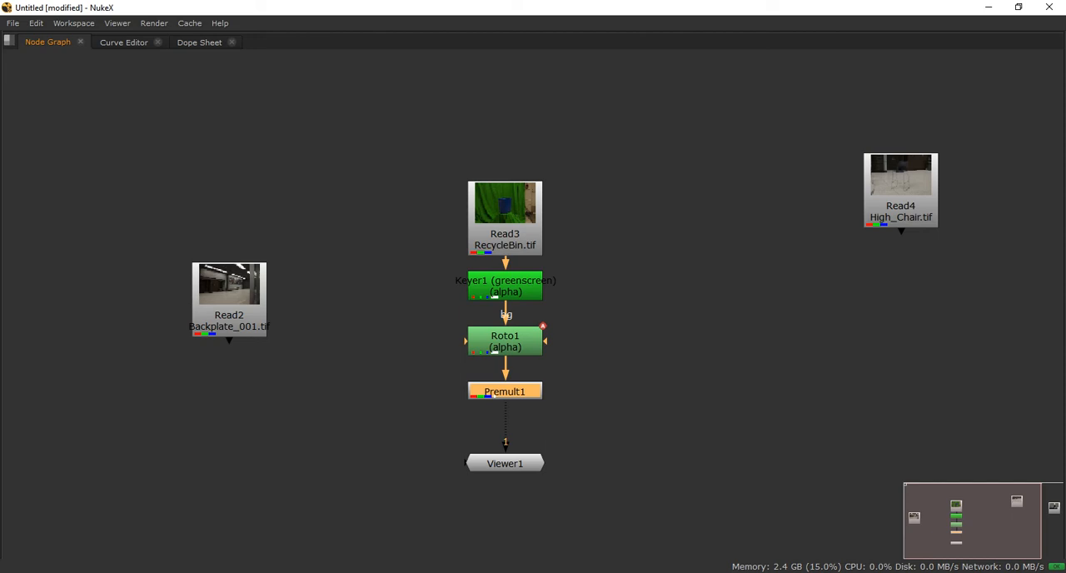
Rearrange Read3, Keyer1, Roto1 and Premult1 into a tighter vertical column with more clearance above Viewer1
drag(505, 218, 568, 303)
drag(505, 392, 489, 304)
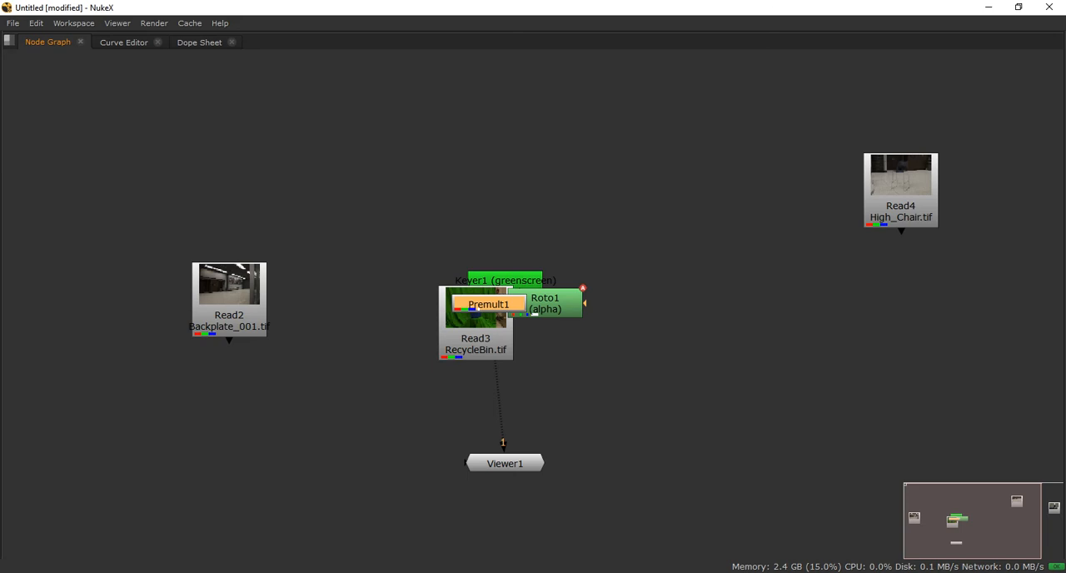
drag(476, 341, 505, 177)
drag(505, 280, 505, 227)
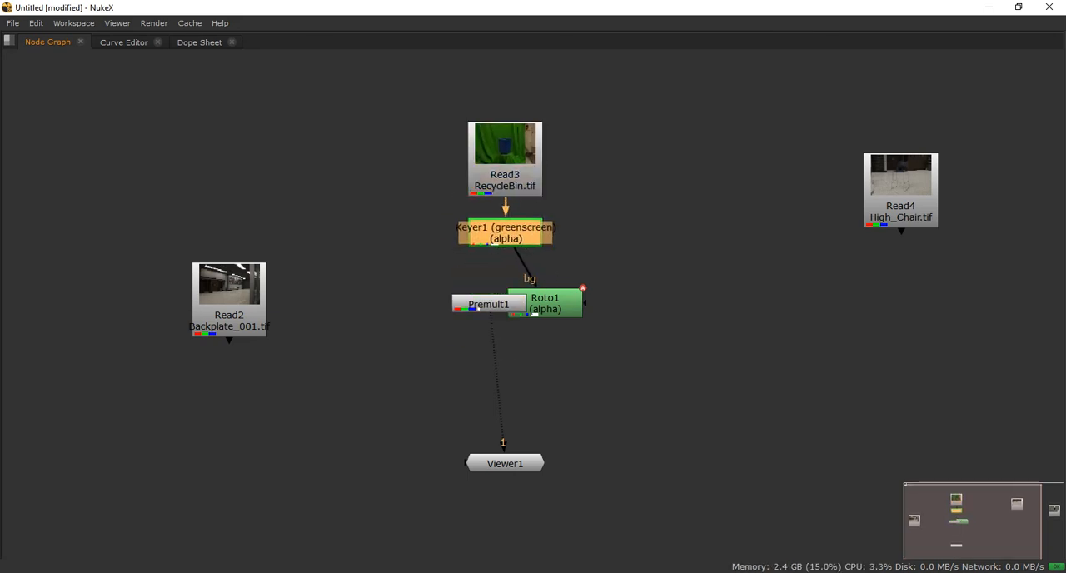
drag(488, 304, 496, 357)
drag(545, 303, 505, 286)
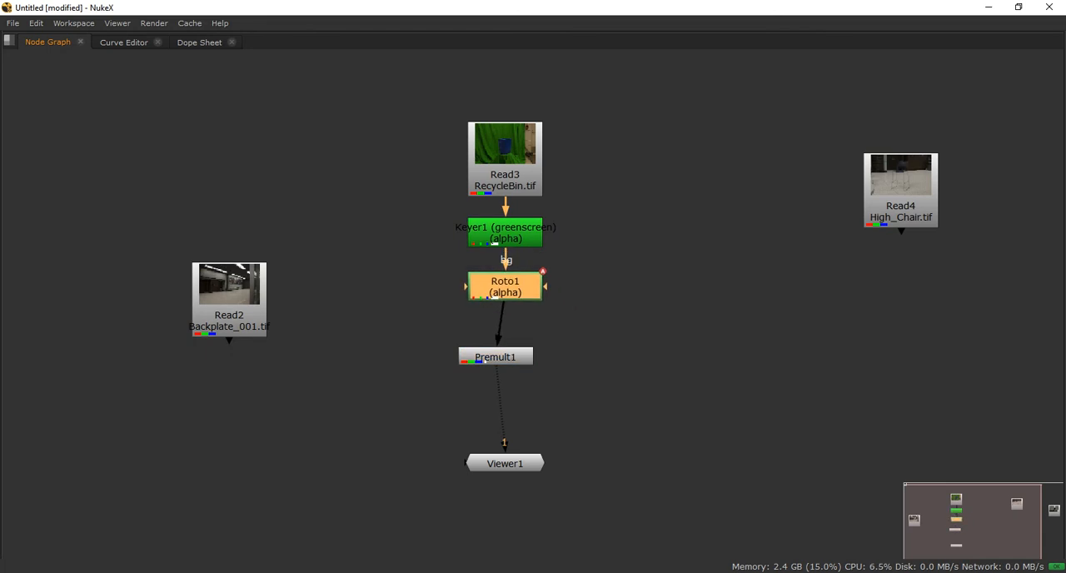
drag(496, 357, 505, 331)
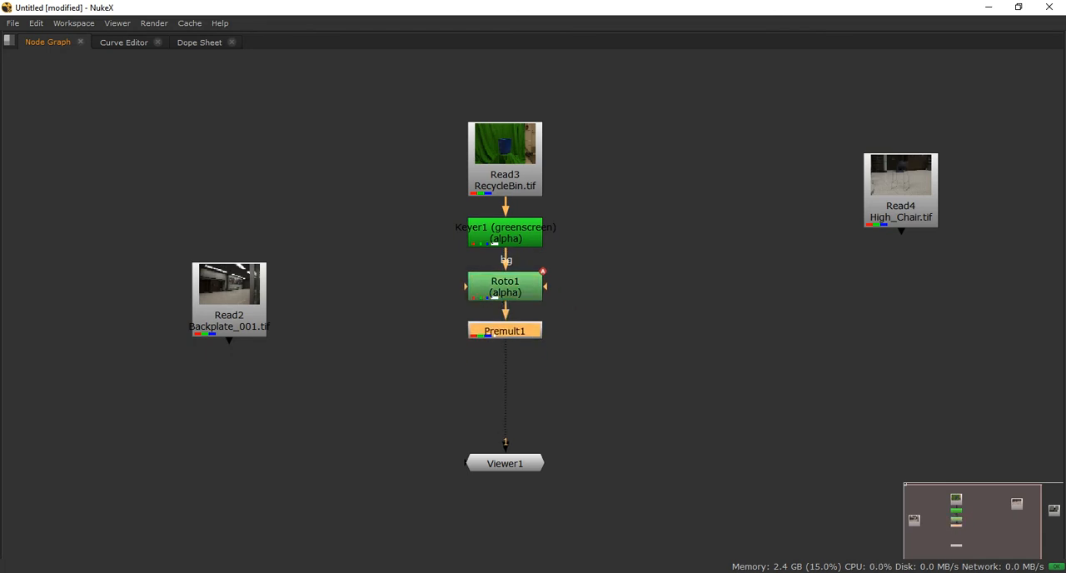
drag(505, 286, 505, 284)
drag(505, 234, 504, 229)
drag(384, 81, 646, 441)
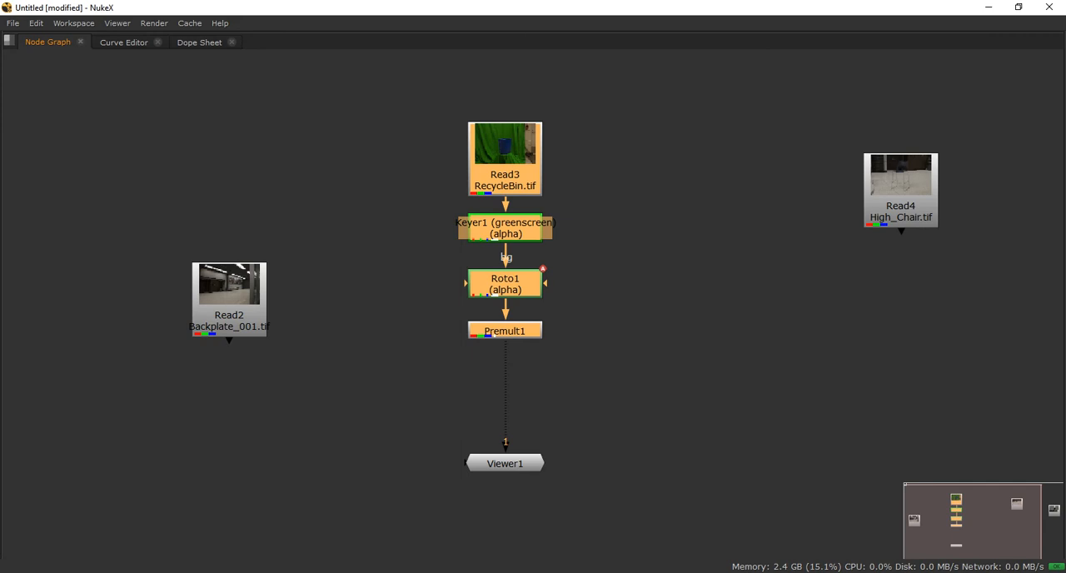
right_click(359, 78)
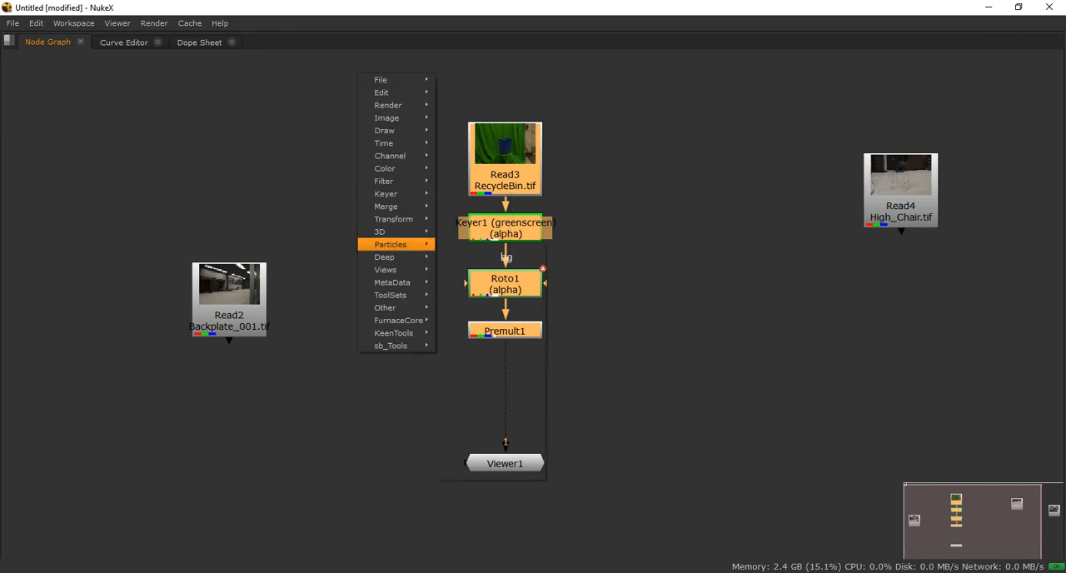
click(516, 210)
click(516, 210)
scroll(516, 214, down, 1)
scroll(617, 298, down, 5)
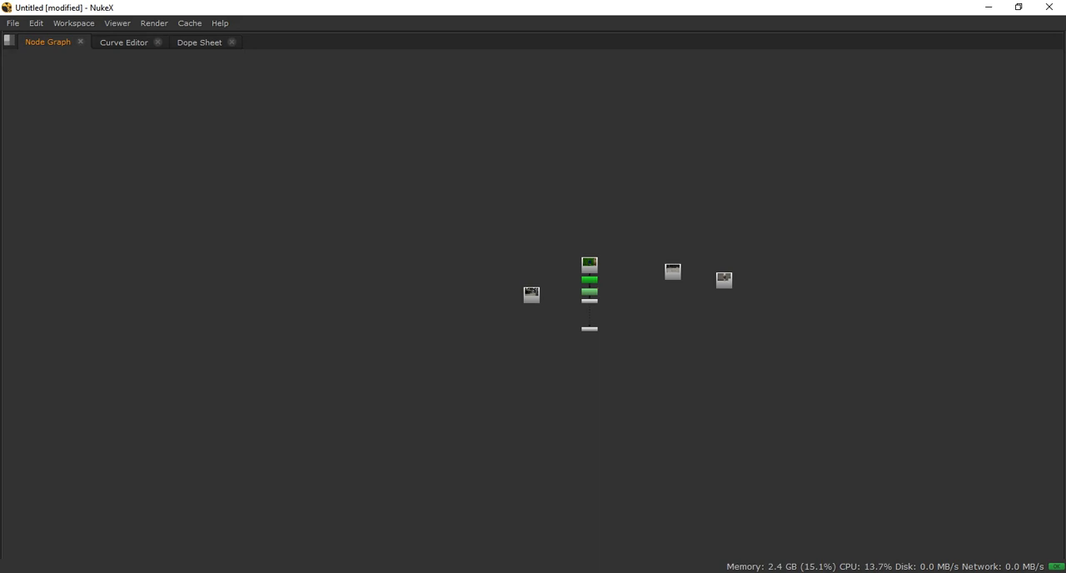
scroll(617, 221, up, 4)
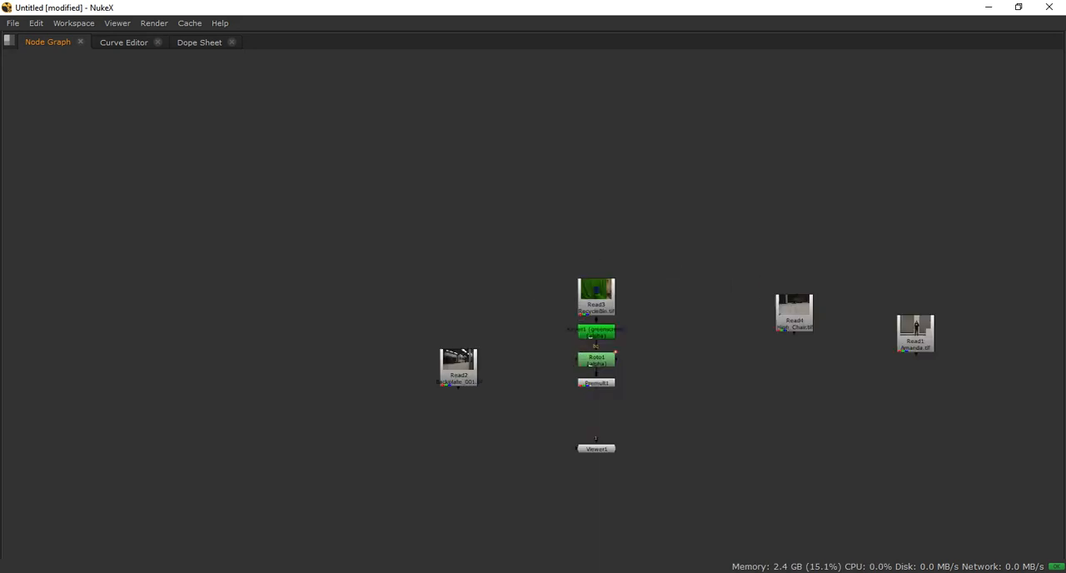
Add a backdrop named RecycleBin around the selected Read3, Keyer1, Roto1 and Premult1 nodes
middle_drag(617, 221, 502, 150)
drag(396, 157, 555, 399)
key(Tab)
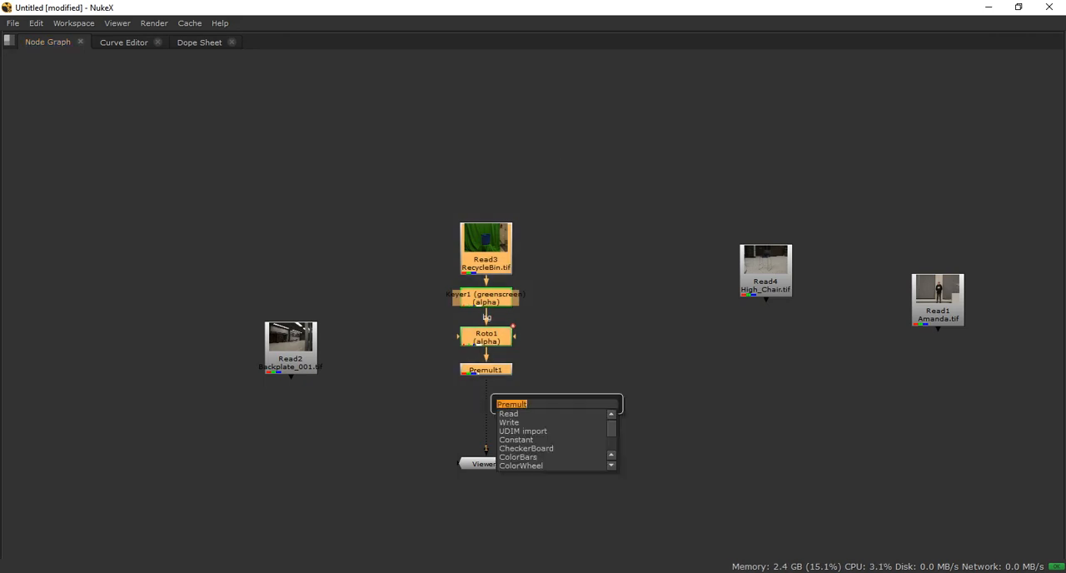
text(back)
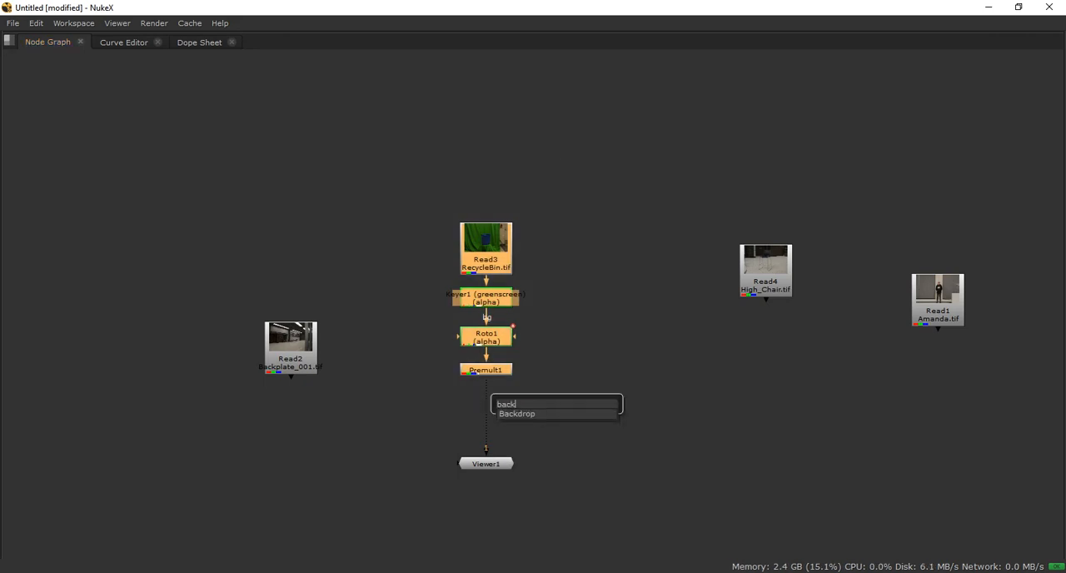
key(Down)
key(Return)
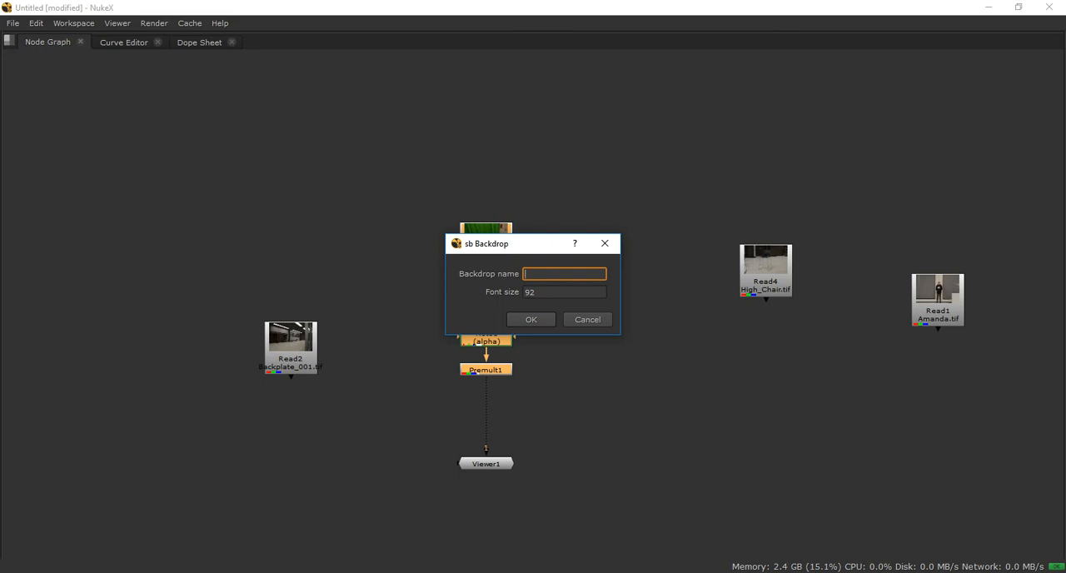
drag(520, 249, 405, 127)
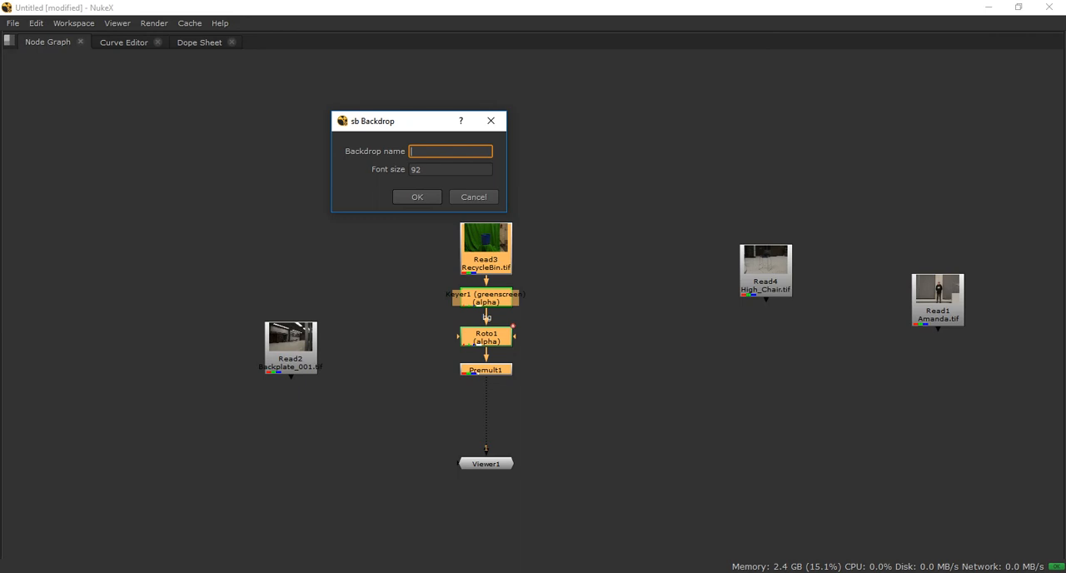
text(RecycleBin)
key(Return)
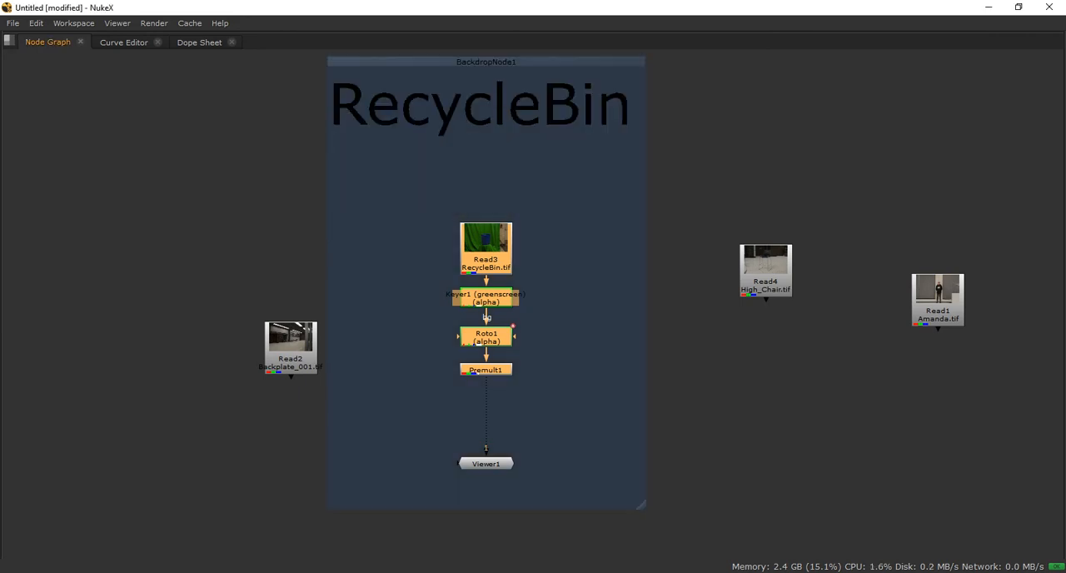
click(684, 260)
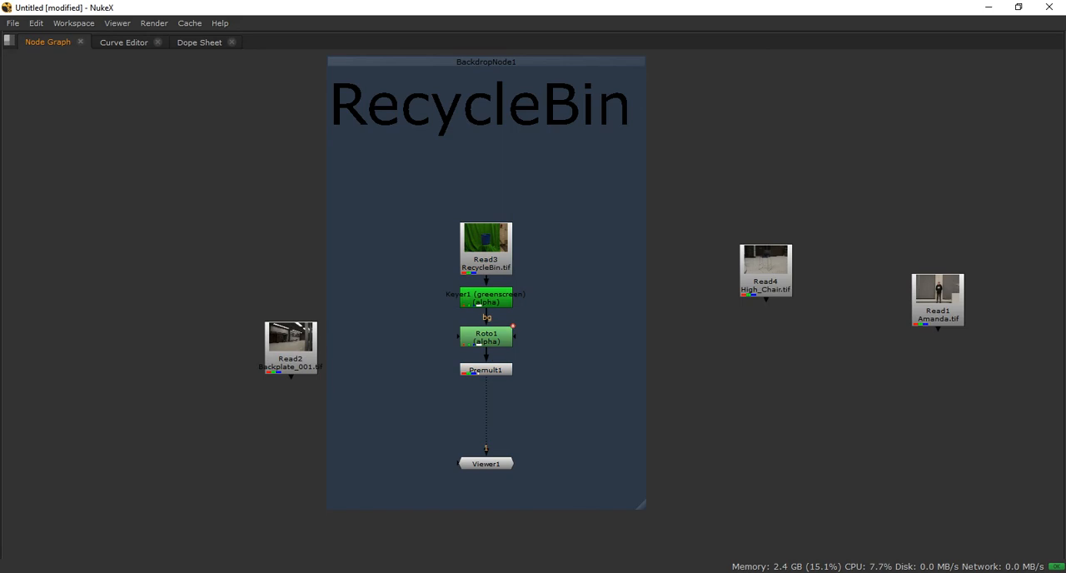
Launch NukeX11.0v1 from the Windows search
key(super)
text(nuke)
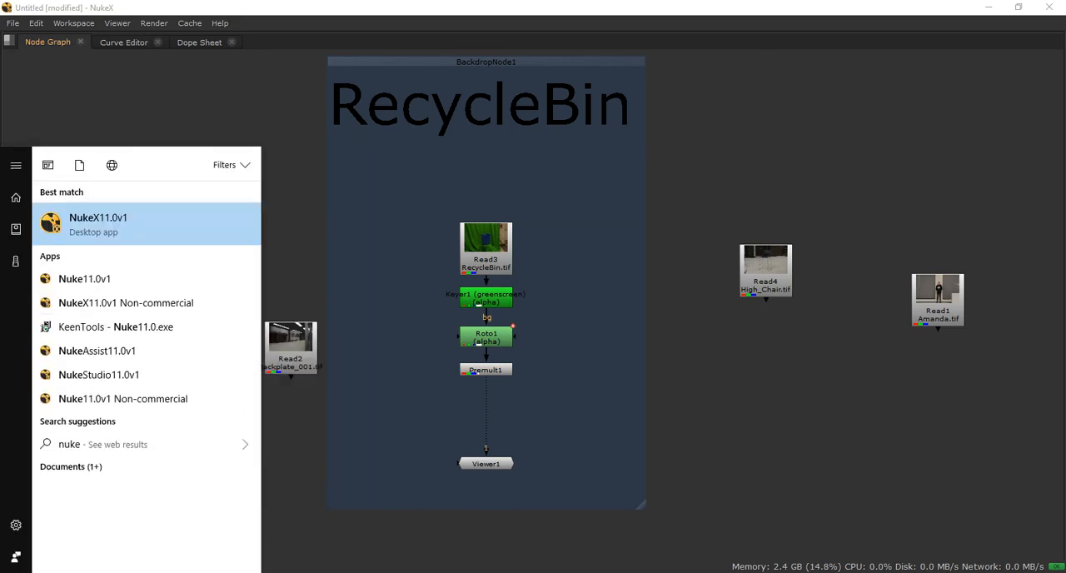
key(Return)
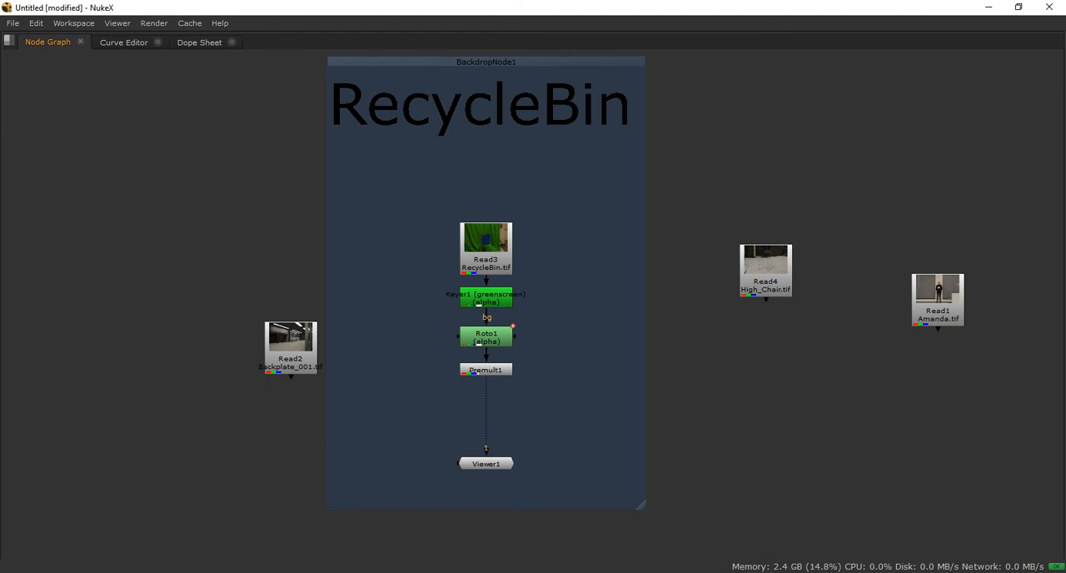
right_click(723, 193)
key(Escape)
key(Tab)
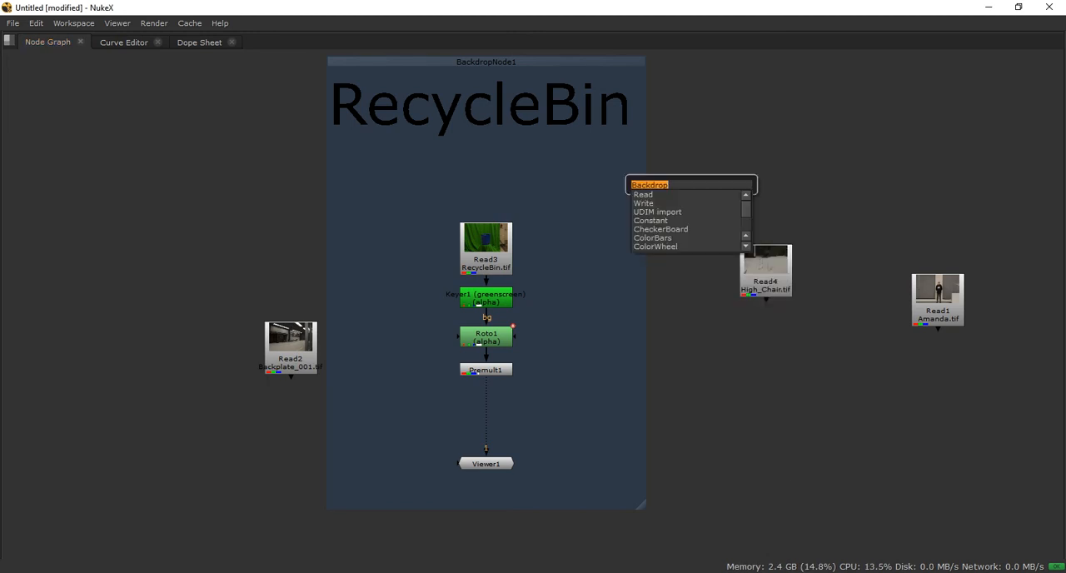
key(Return)
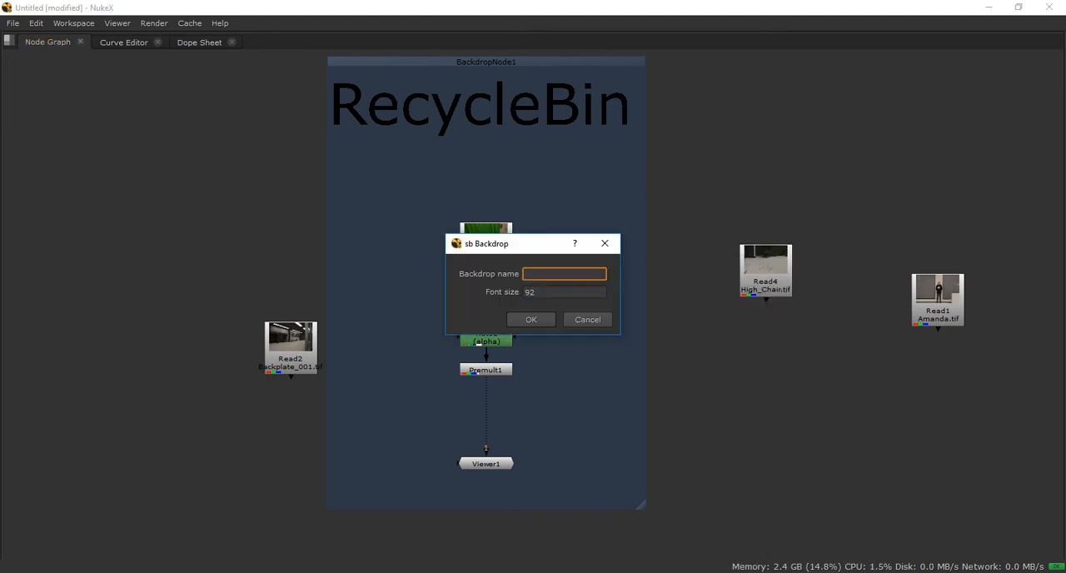
click(604, 244)
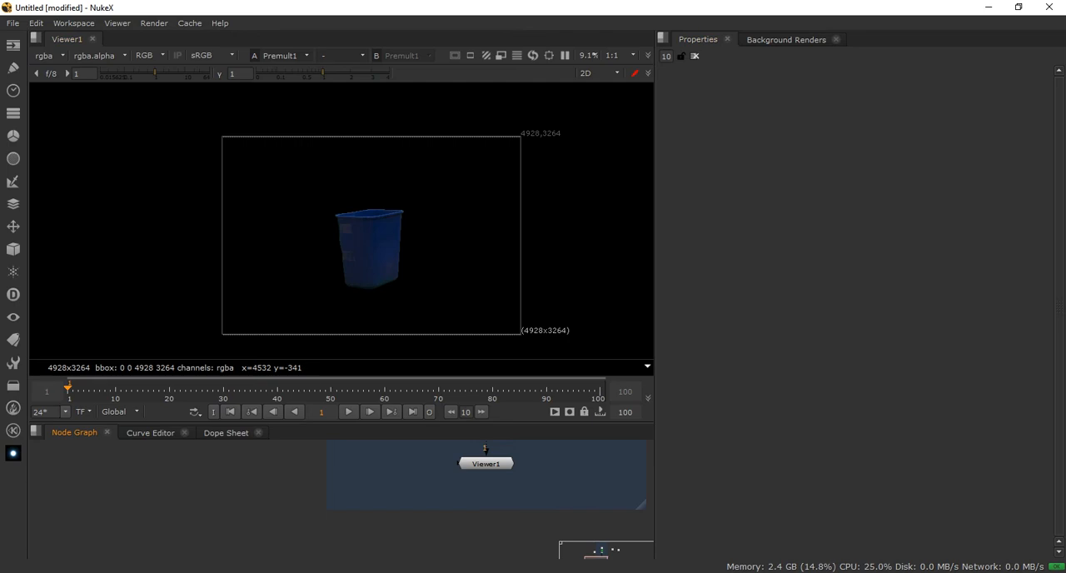
key(space)
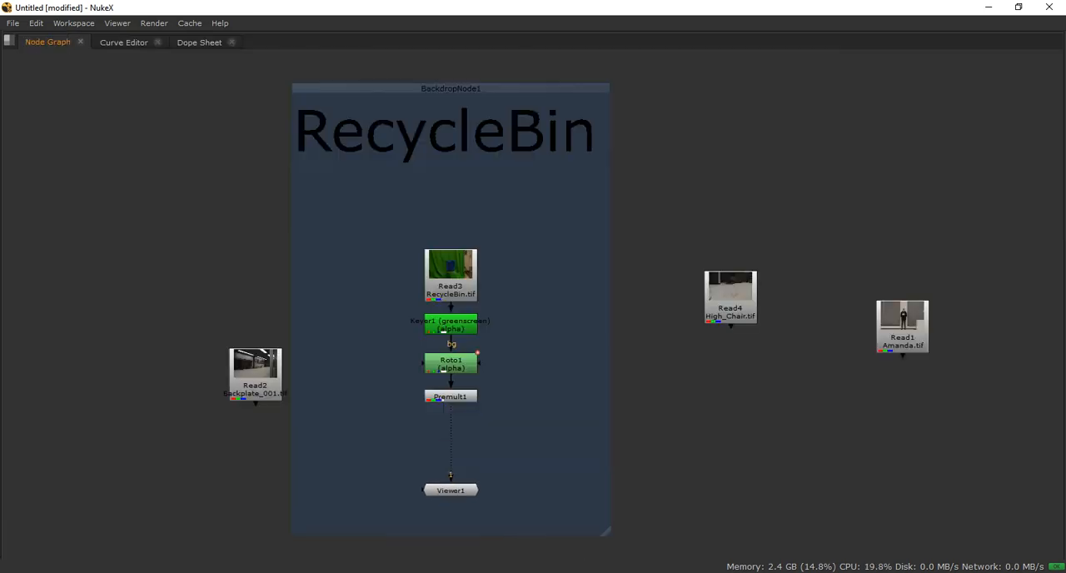
Shrink the RecycleBin backdrop and reposition it so it encloses only Read3, Keyer1, Roto1 and Premult1, leaving Viewer1 outside
middle_drag(583, 310, 598, 312)
click(466, 89)
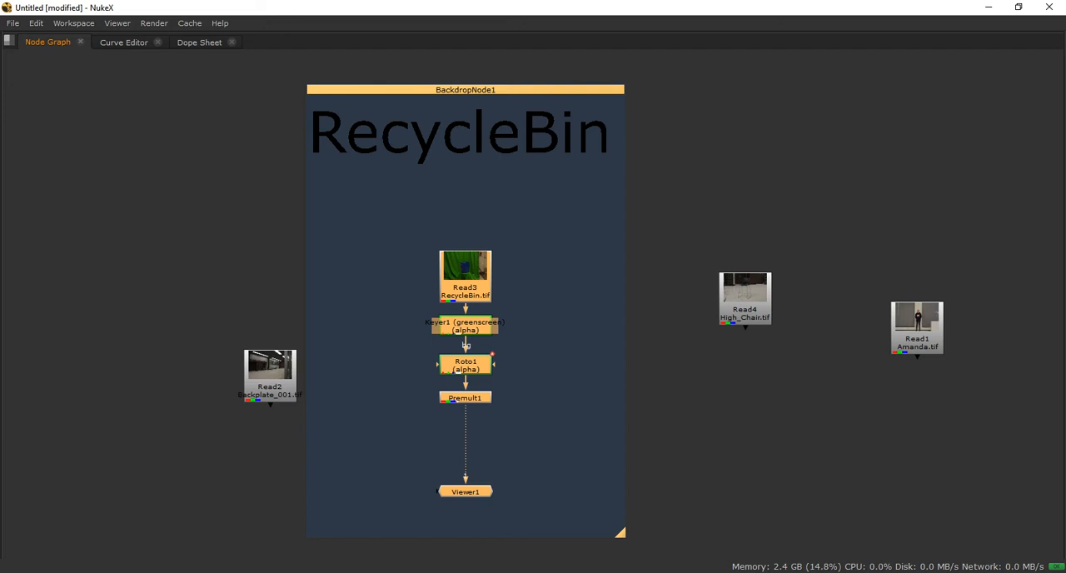
drag(621, 533, 426, 302)
drag(367, 89, 467, 227)
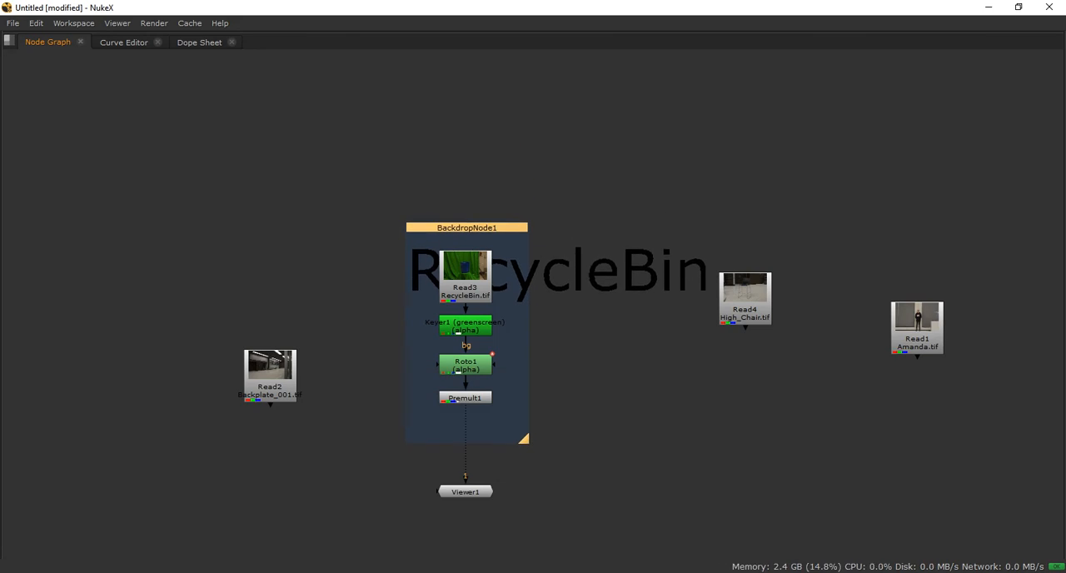
Move the RecycleBin backdrop upward with its nodes and enlarge it to leave more room around them
drag(468, 227, 444, 130)
click(540, 313)
drag(502, 342, 497, 342)
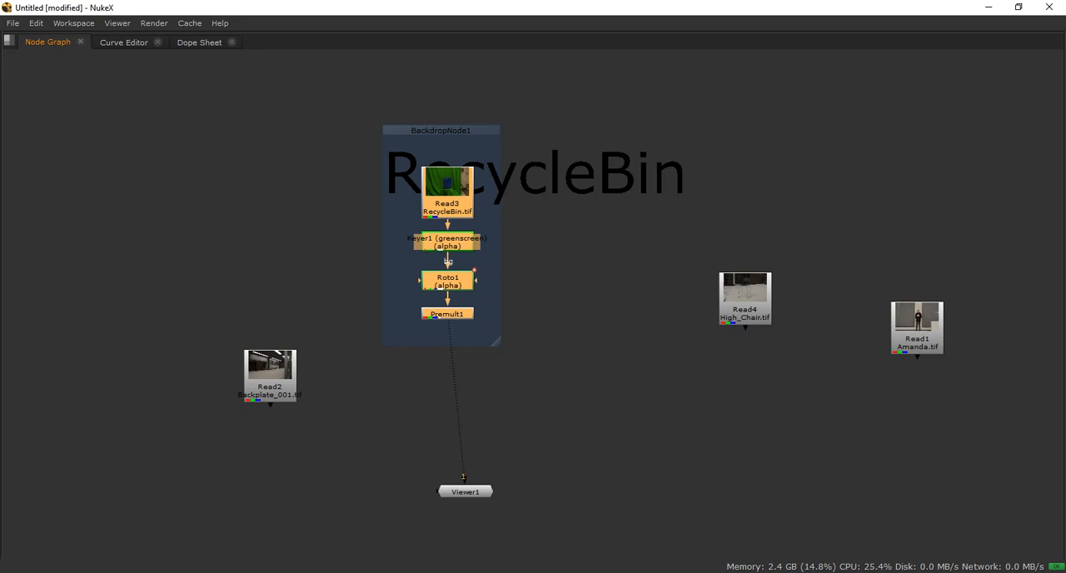
drag(497, 342, 538, 387)
mouse_move(473, 130)
mouse_down()
mouse_move(463, 109)
mouse_move(462, 122)
mouse_up()
Shift Read3, Keyer1, Roto1 and Premult1 down inside the backdrop so they sit centred below its title
click(437, 185)
shift+click(437, 233)
shift+click(437, 274)
mouse_move(437, 306)
shift+mouse_down()
mouse_move(449, 351)
mouse_move(450, 301)
shift+mouse_up()
click(581, 253)
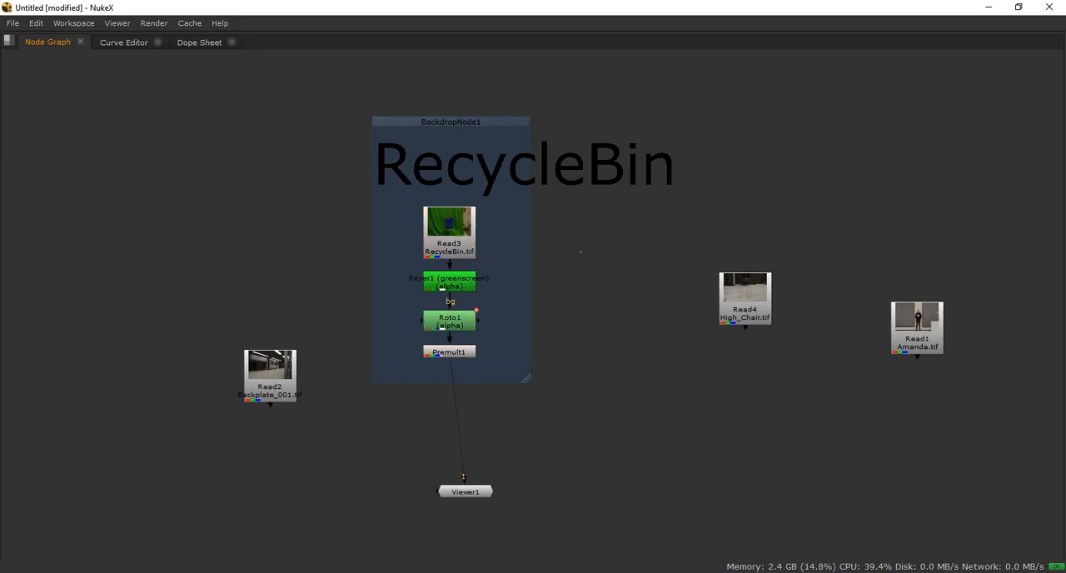
mouse_move(336, 160)
mouse_down()
mouse_move(544, 381)
mouse_move(319, 150)
mouse_up()
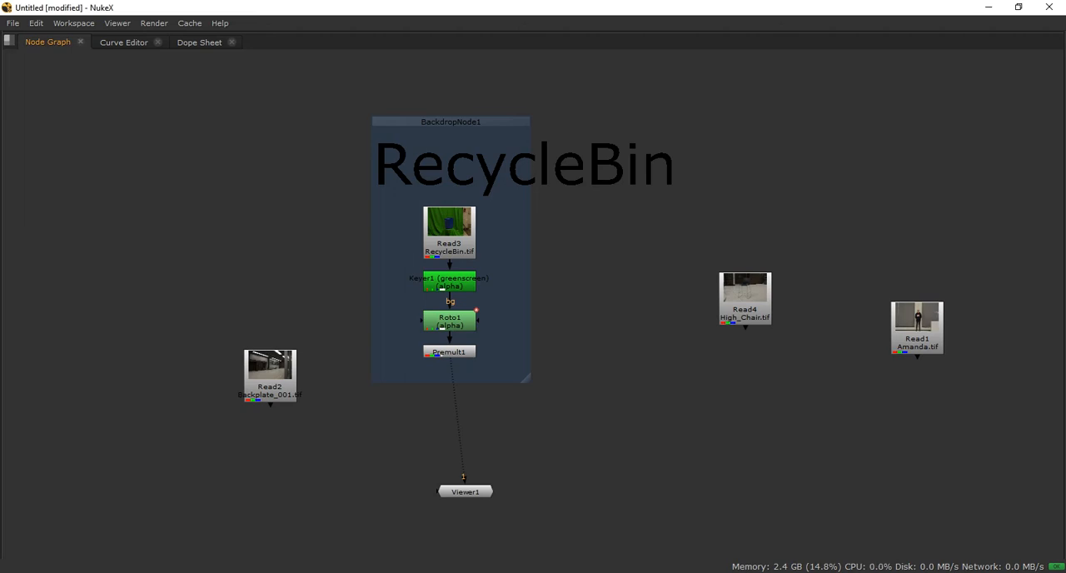
Try extending the RecycleBin backdrop over Viewer1, Read4 and Read1, move it with its contents, and shrink it back around the bin nodes
drag(526, 379, 532, 504)
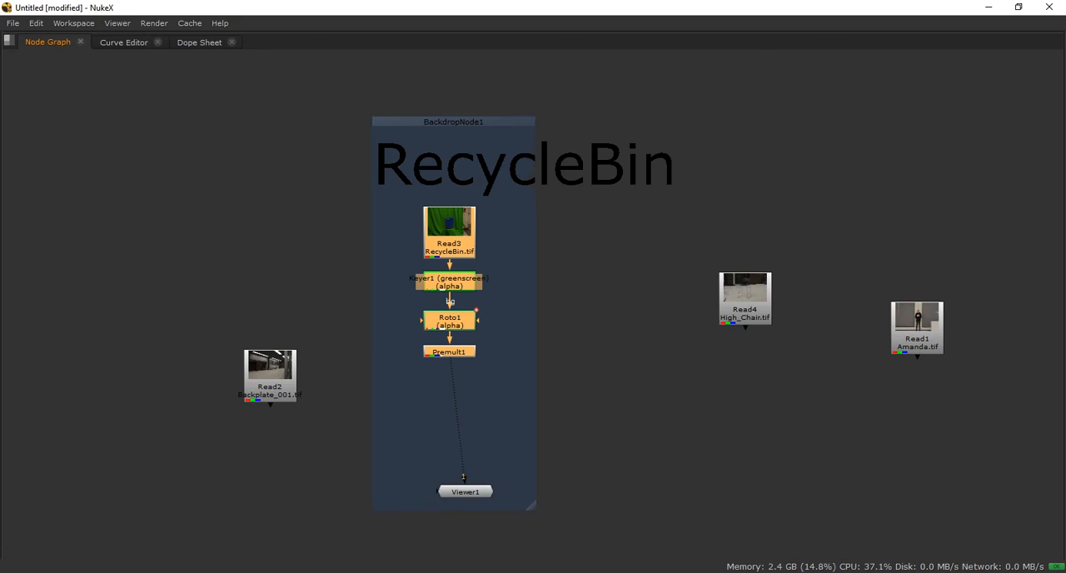
drag(454, 122, 465, 89)
drag(541, 475, 978, 506)
mouse_move(681, 89)
mouse_down()
mouse_move(706, 97)
mouse_move(668, 87)
mouse_up()
drag(963, 505, 507, 365)
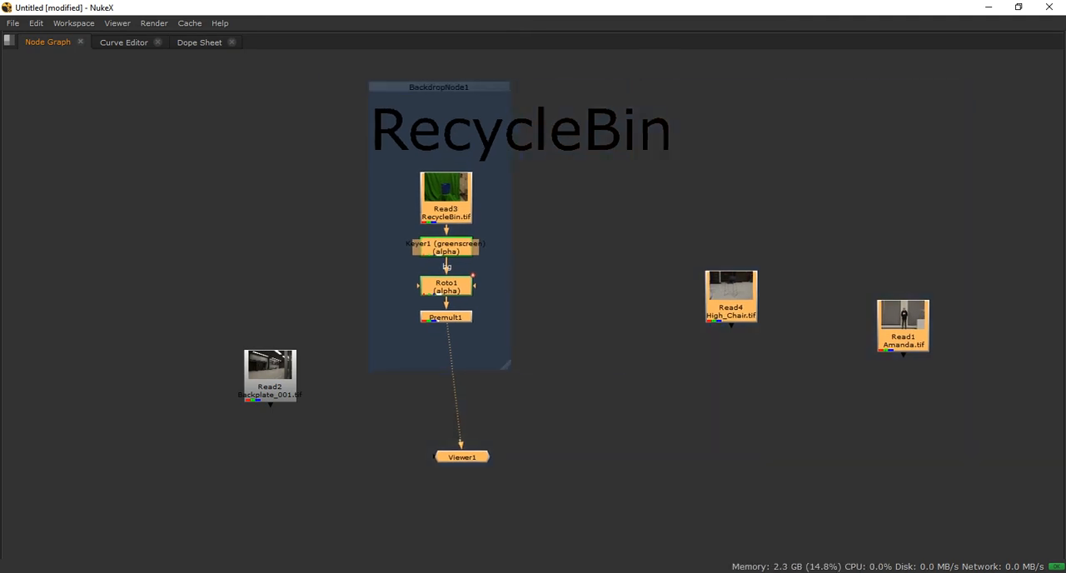
Move the RecycleBin backdrop with its nodes so the column lines up vertically above Viewer1
scroll(515, 345, down, 9)
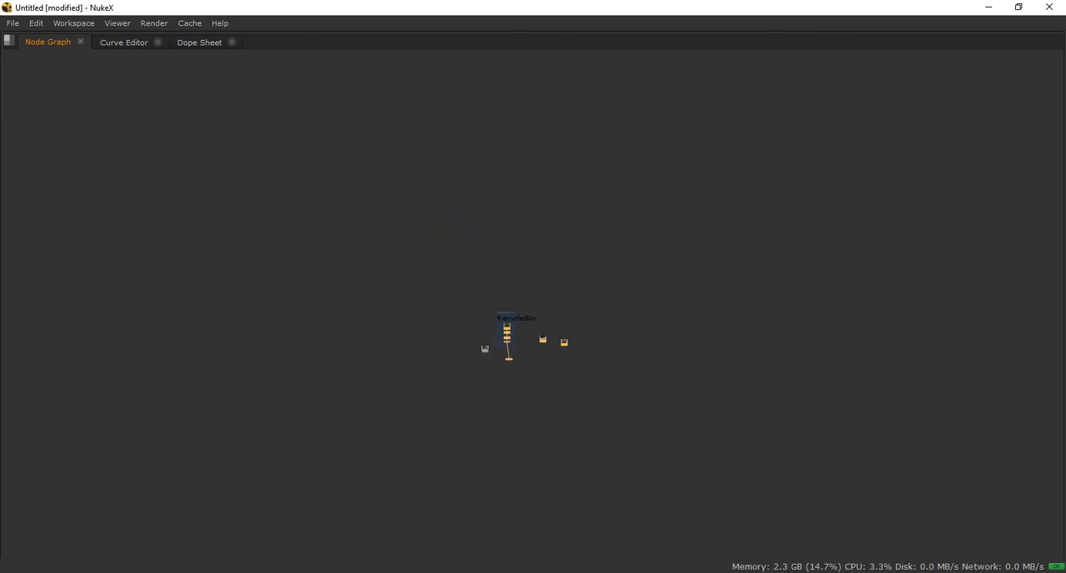
scroll(504, 313, up, 5)
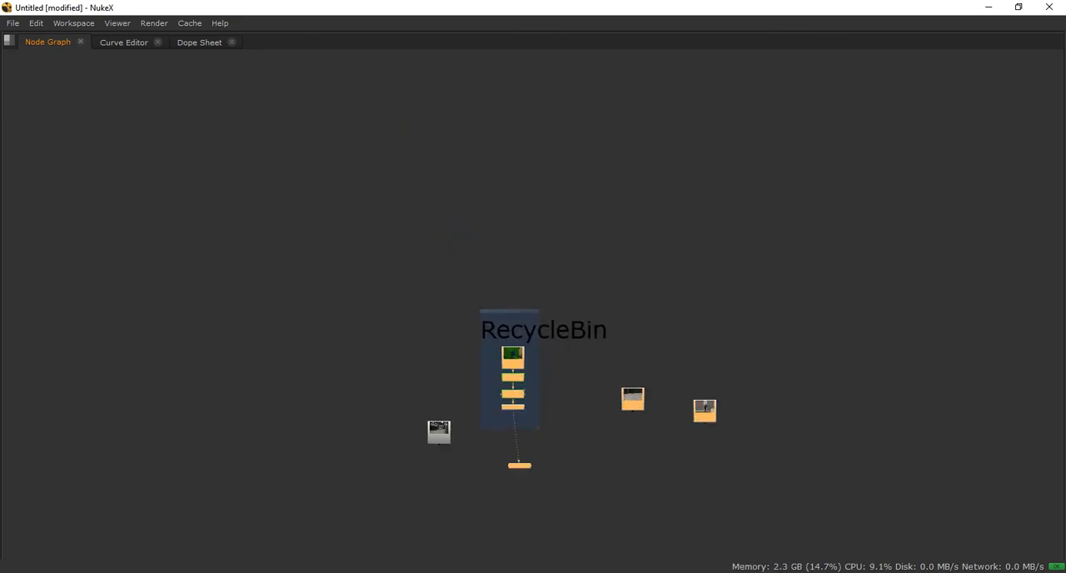
scroll(553, 330, up, 3)
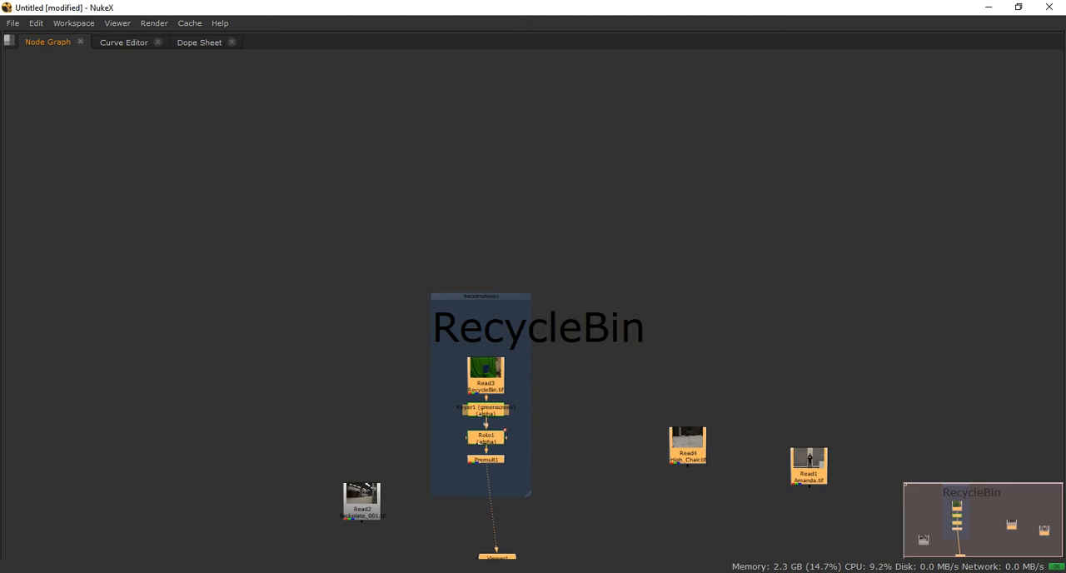
click(553, 330)
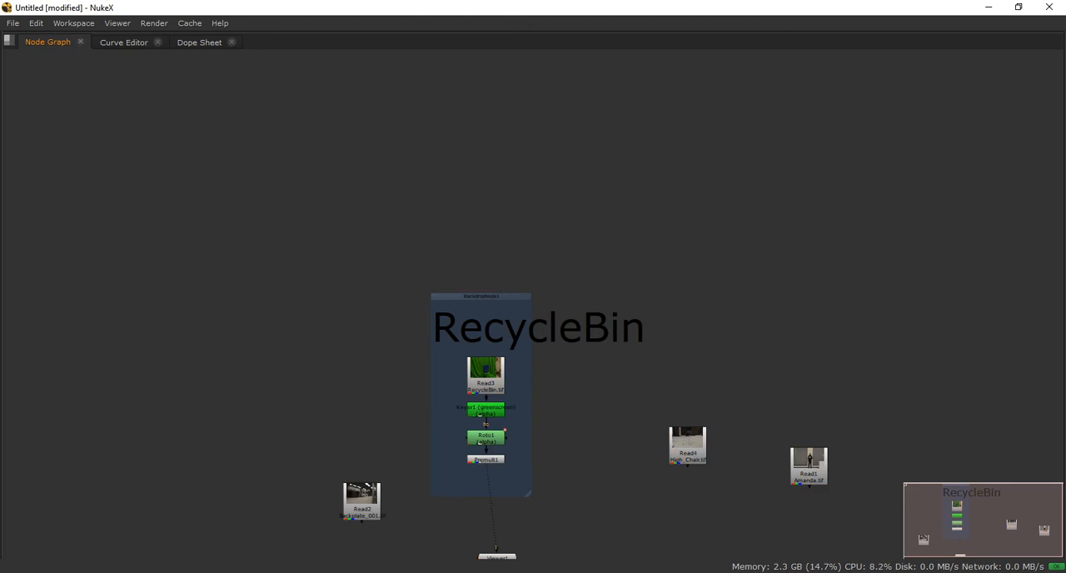
ctrl+drag(480, 297, 489, 272)
click(509, 258)
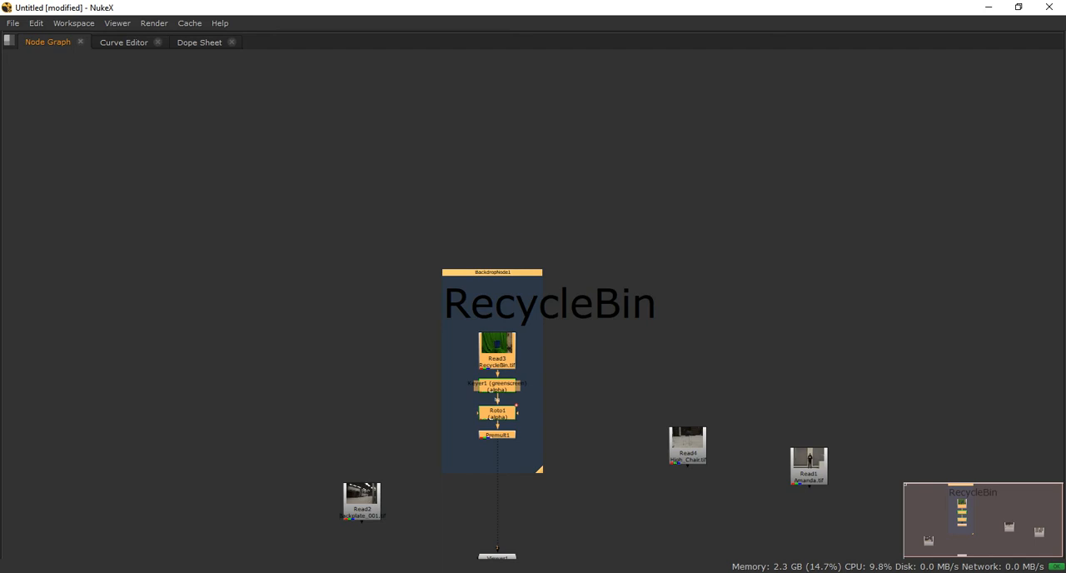
scroll(543, 333, up, 2)
middle_drag(543, 333, 500, 234)
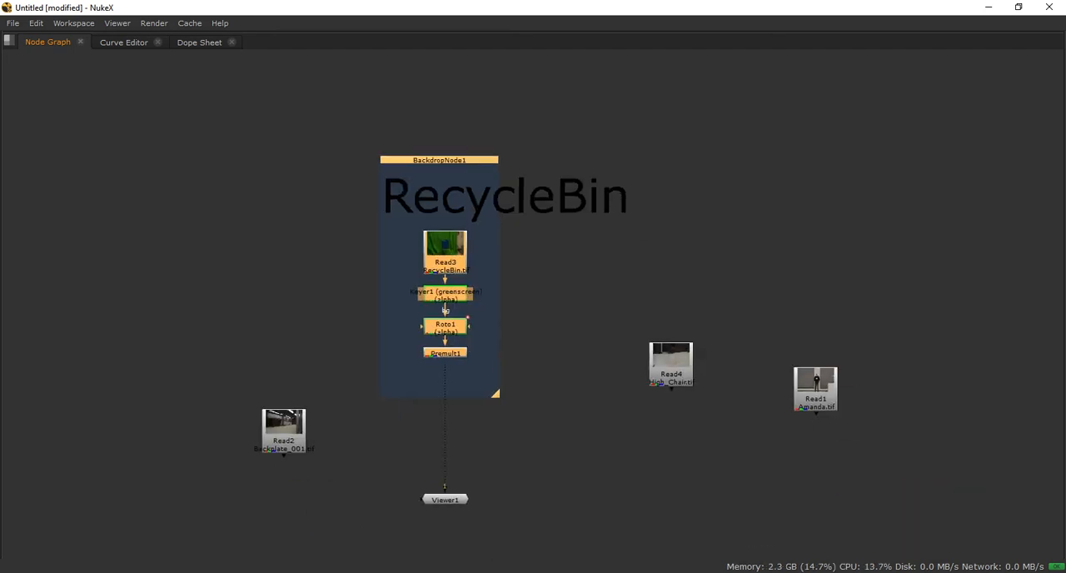
Restore the full workspace layout and open the RecycleBin backdrop's properties
key(space)
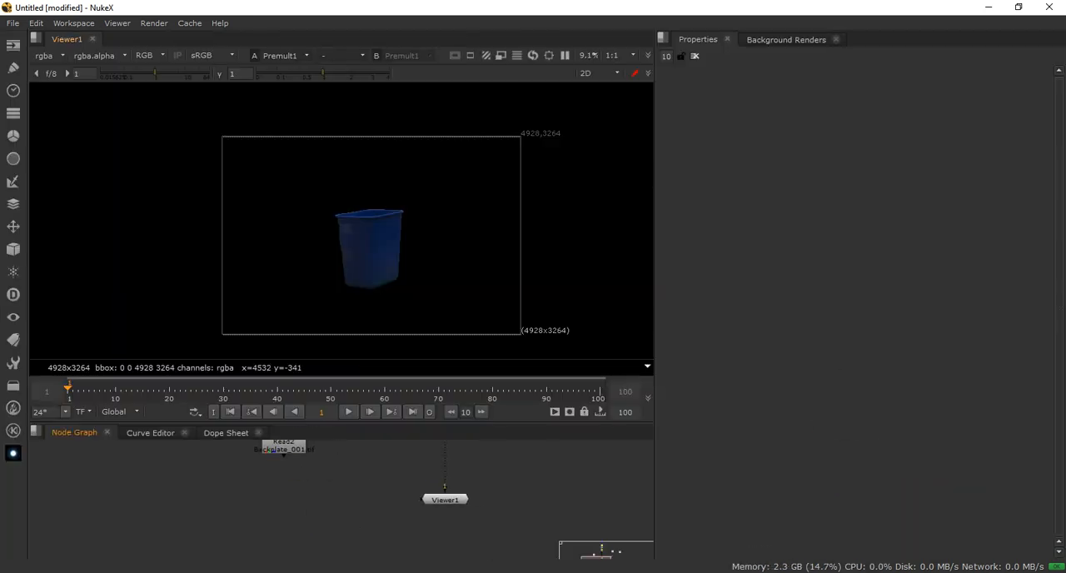
middle_drag(366, 448, 352, 555)
double_click(398, 462)
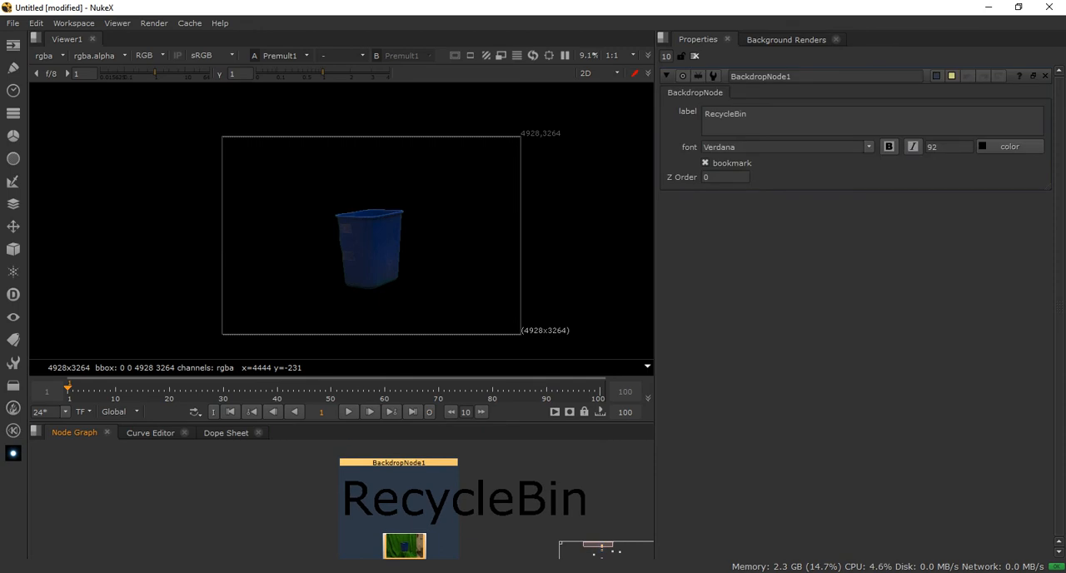
drag(756, 115, 698, 115)
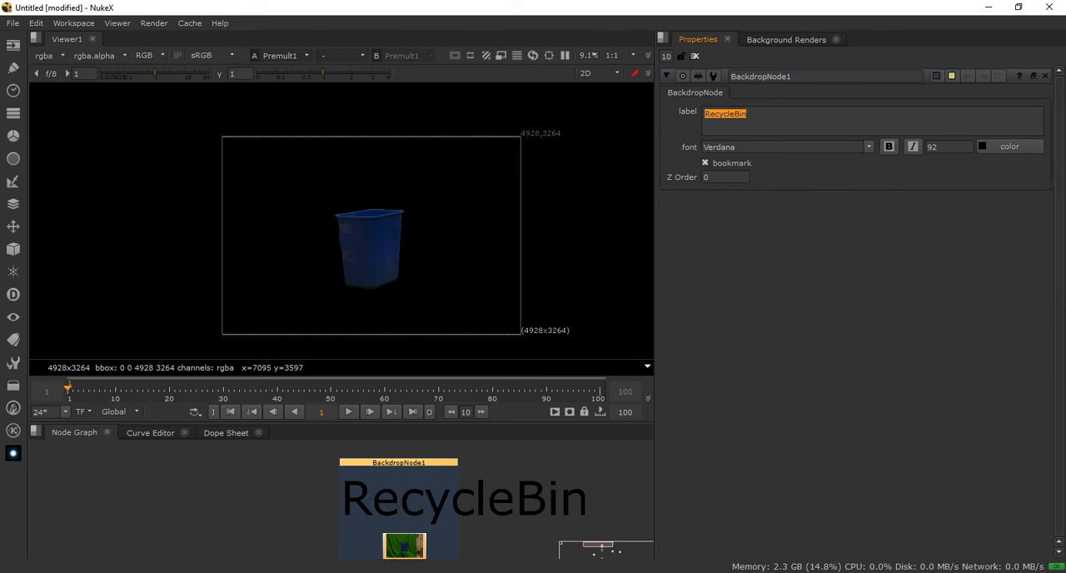
mouse_move(375, 504)
middle_down()
mouse_move(386, 498)
mouse_move(369, 501)
middle_up()
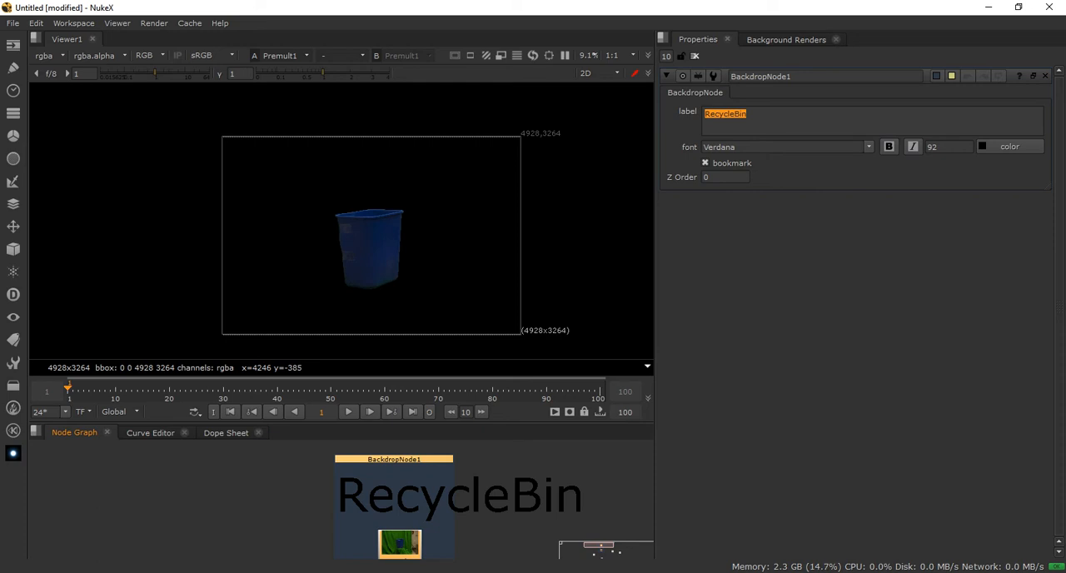
click(496, 531)
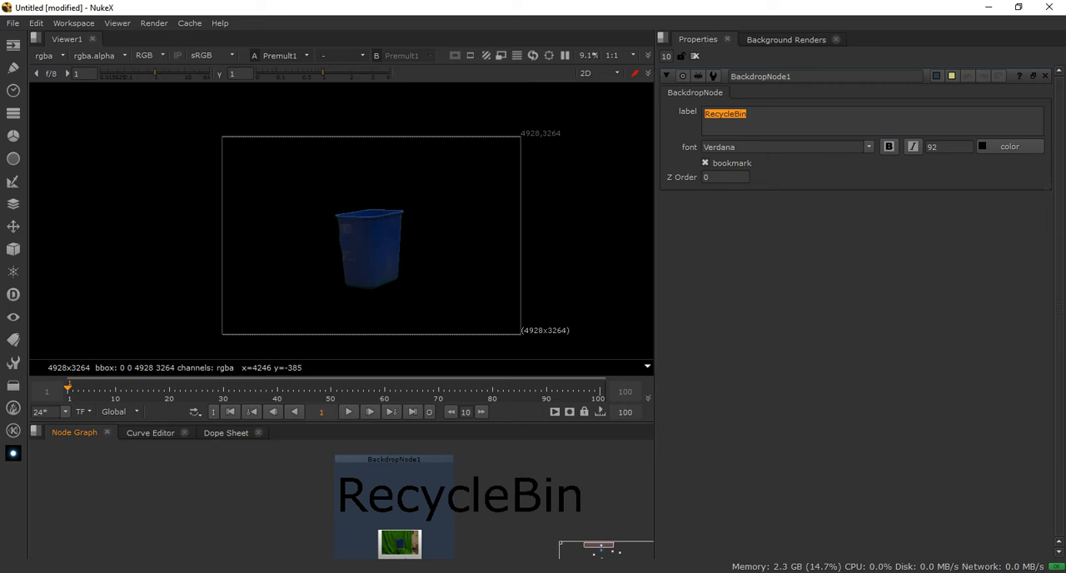
click(394, 460)
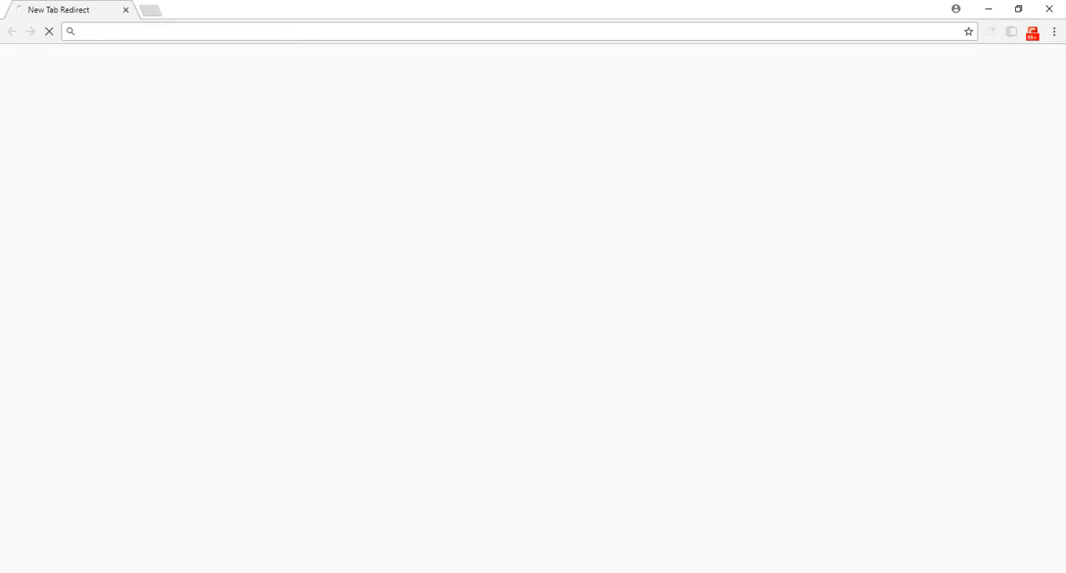
Switch to the web browser, search Google Images for "vignette" and preview the LifeClever result with the transparent dark-edged frame
text(vi)
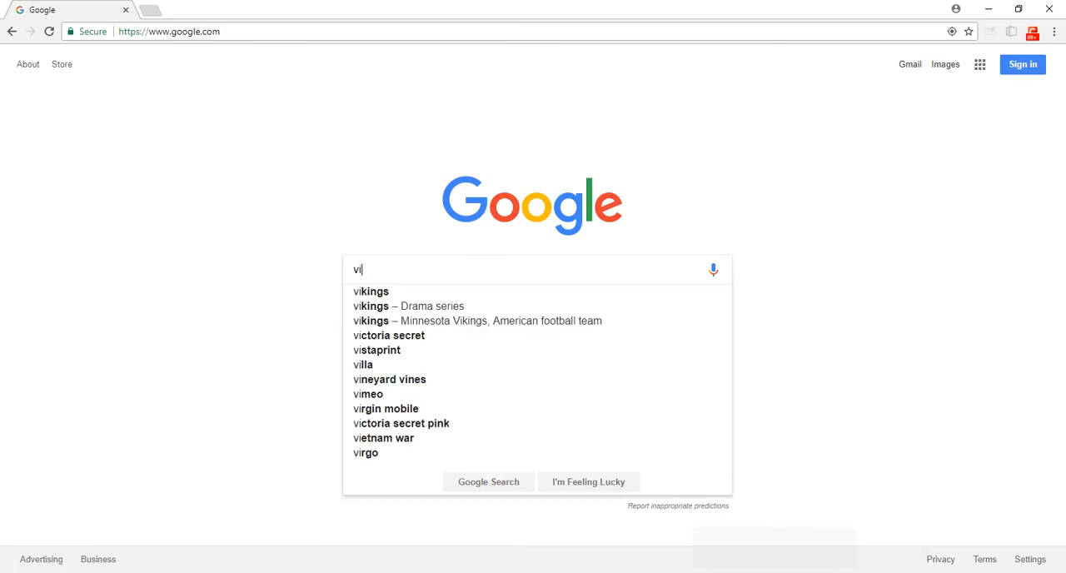
text(gnette)
key(Return)
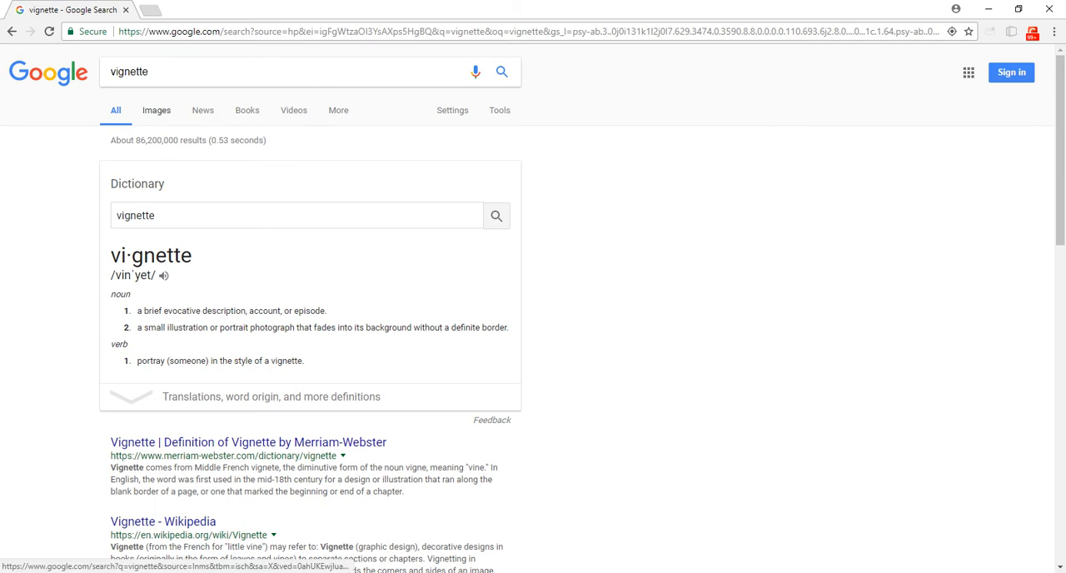
click(156, 110)
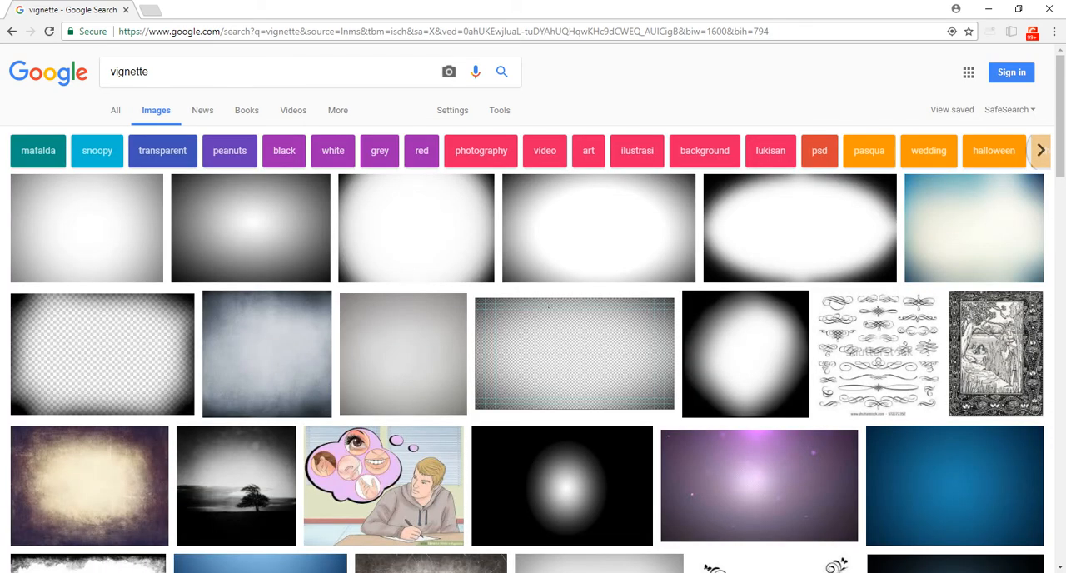
click(101, 356)
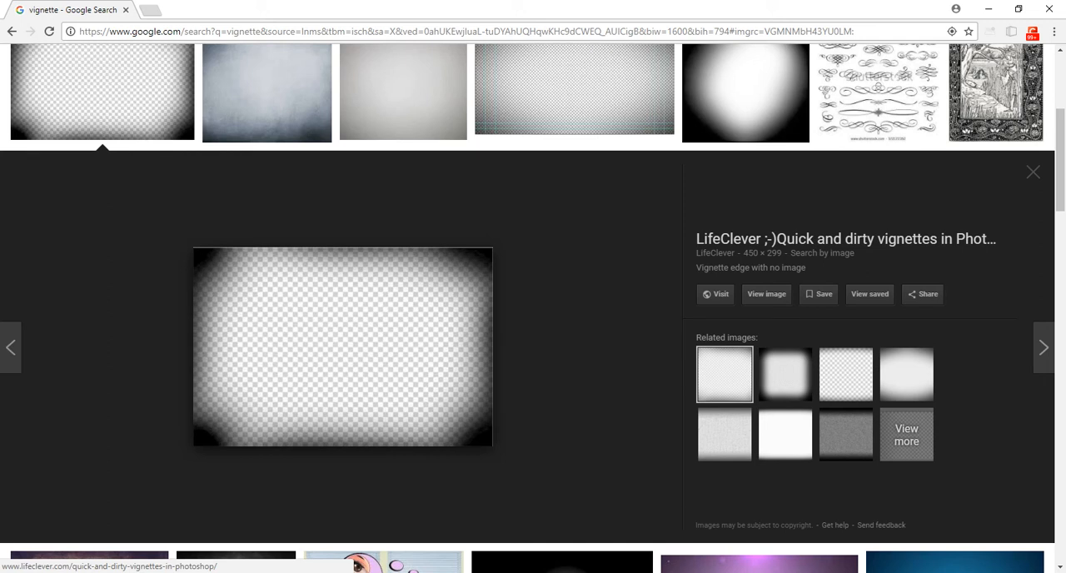
scroll(430, 405, down, 5)
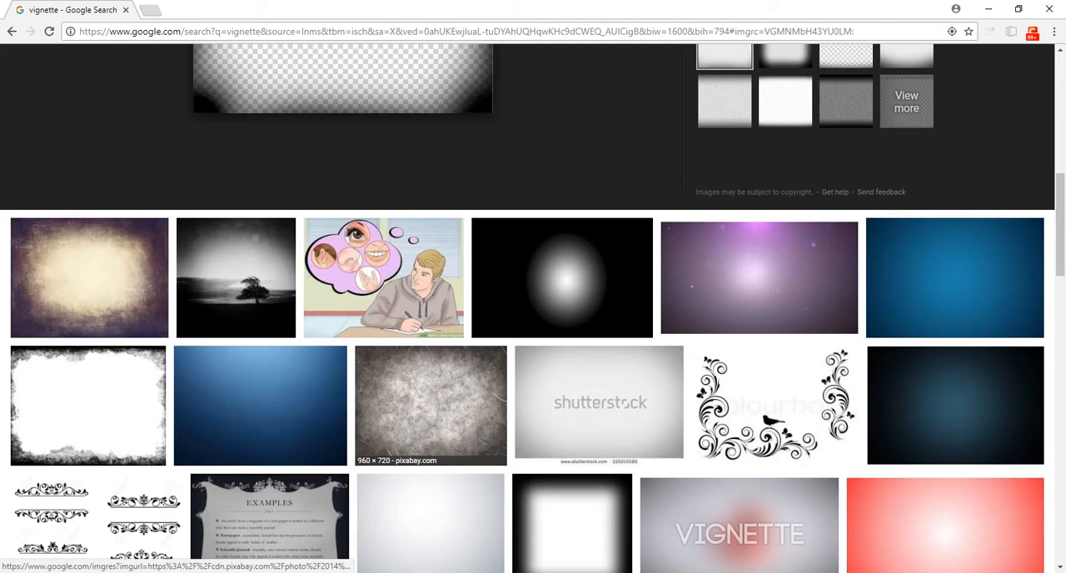
scroll(430, 405, up, 9)
Change the Google Images search to "vignette examples" and browse the results
drag(158, 73, 43, 72)
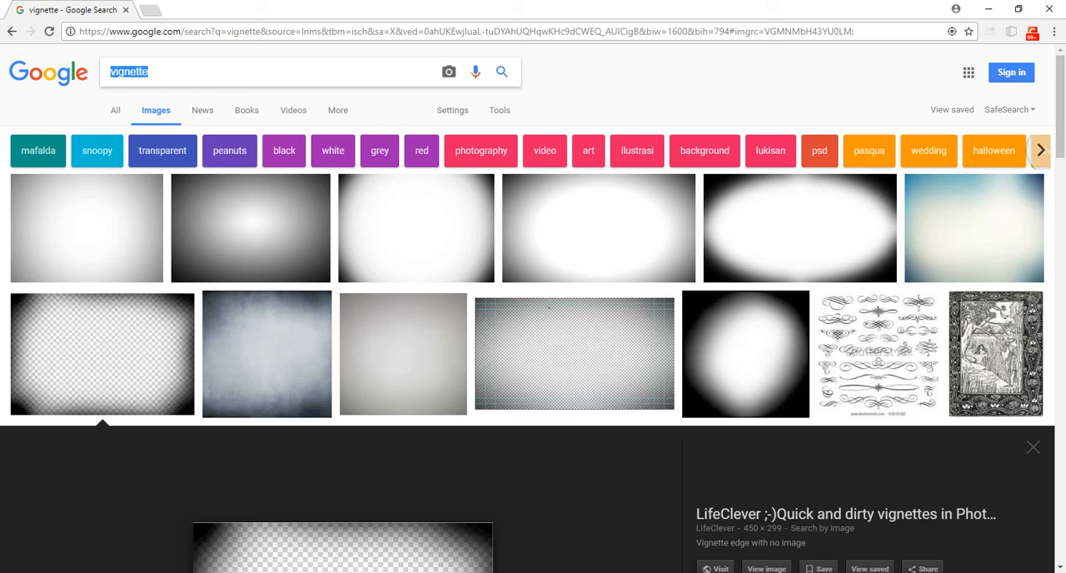
key(End)
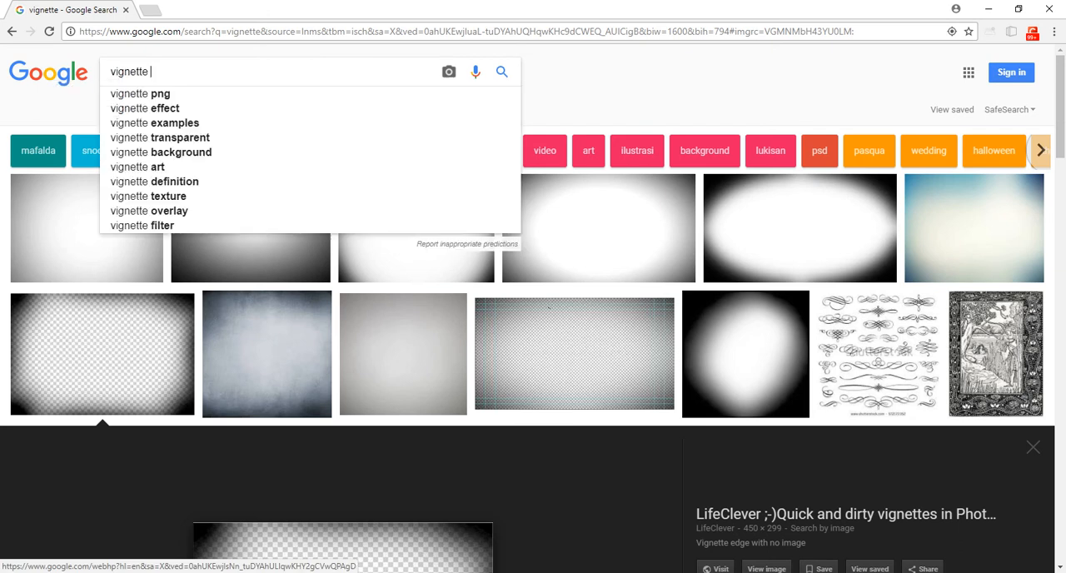
key(ctrl+a)
text(ins)
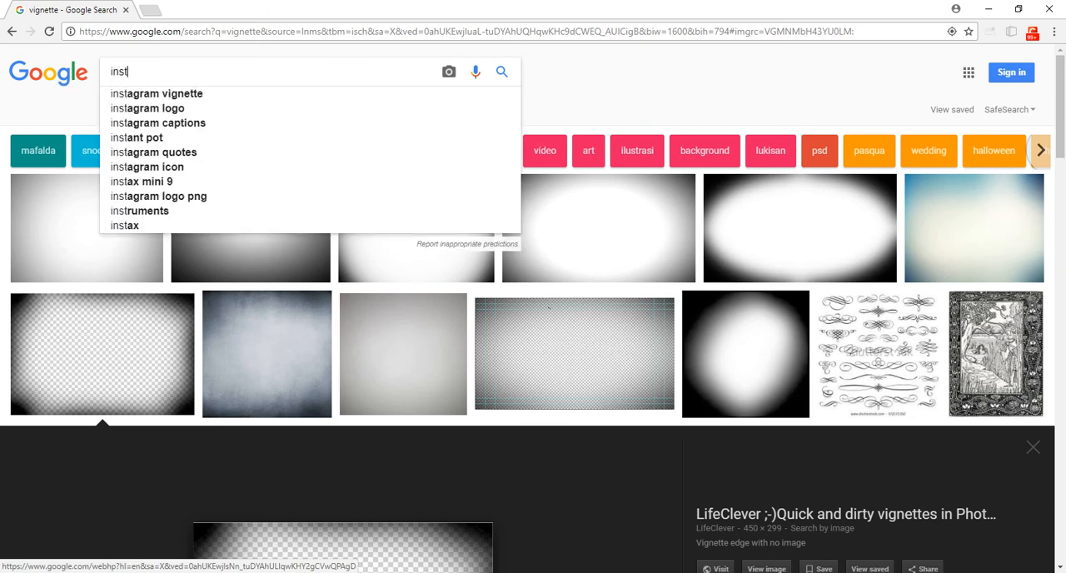
key(BackSpace)
key(BackSpace)
key(BackSpace)
text(vig)
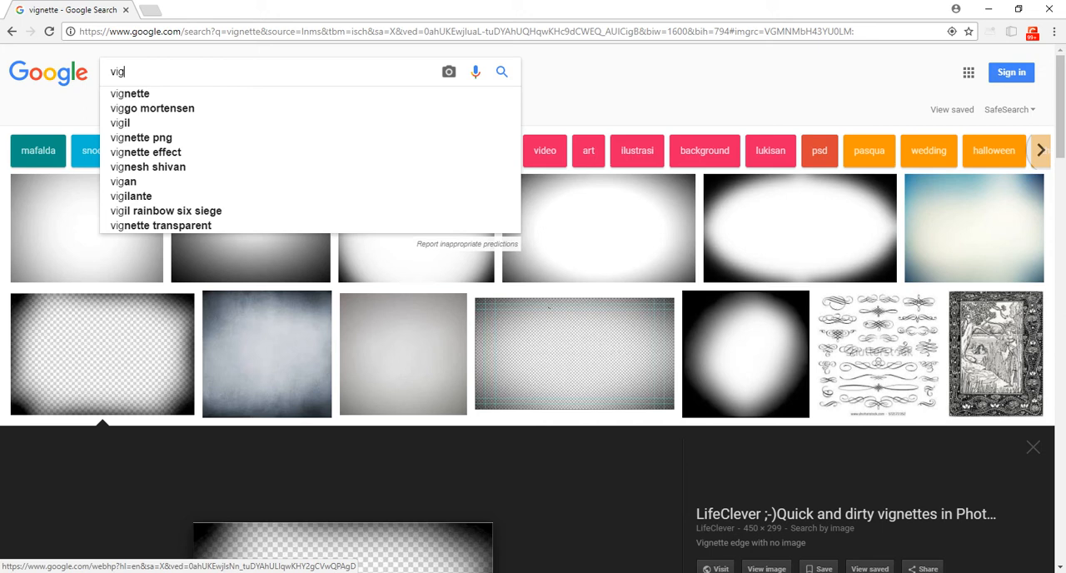
text(nette)
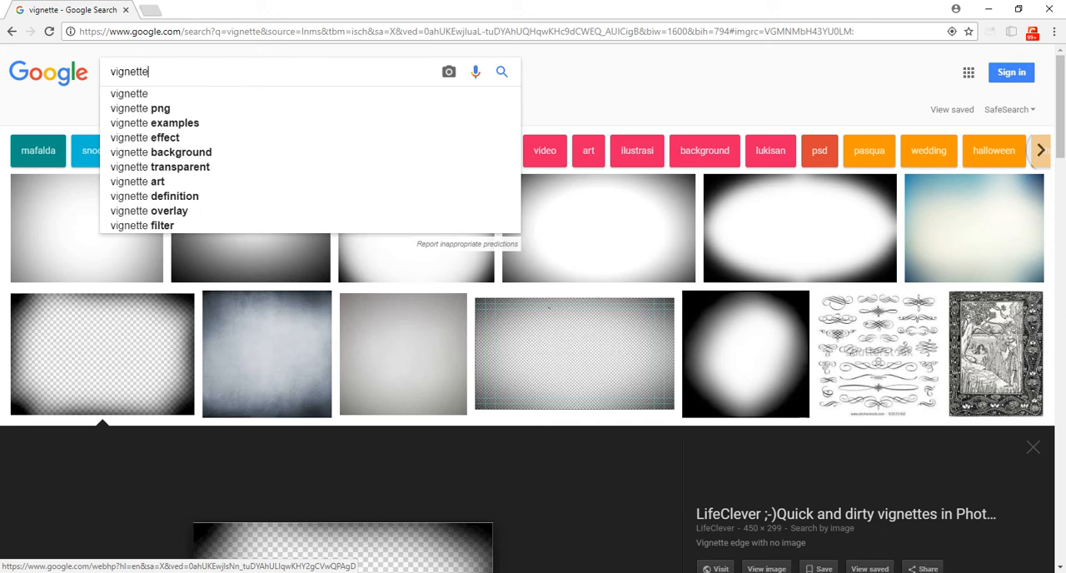
text( examples)
key(Return)
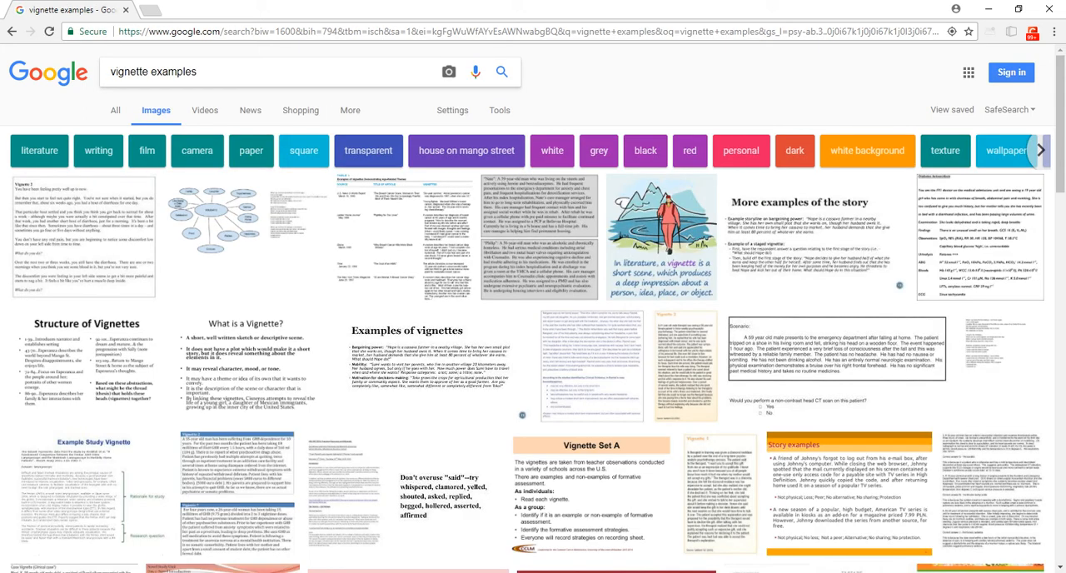
scroll(425, 333, down, 5)
scroll(425, 333, up, 5)
scroll(533, 308, up, 1)
Refine the image search to "vignette photo" and look through the results for real photographs with vignetting
double_click(174, 71)
key(BackSpace)
key(BackSpace)
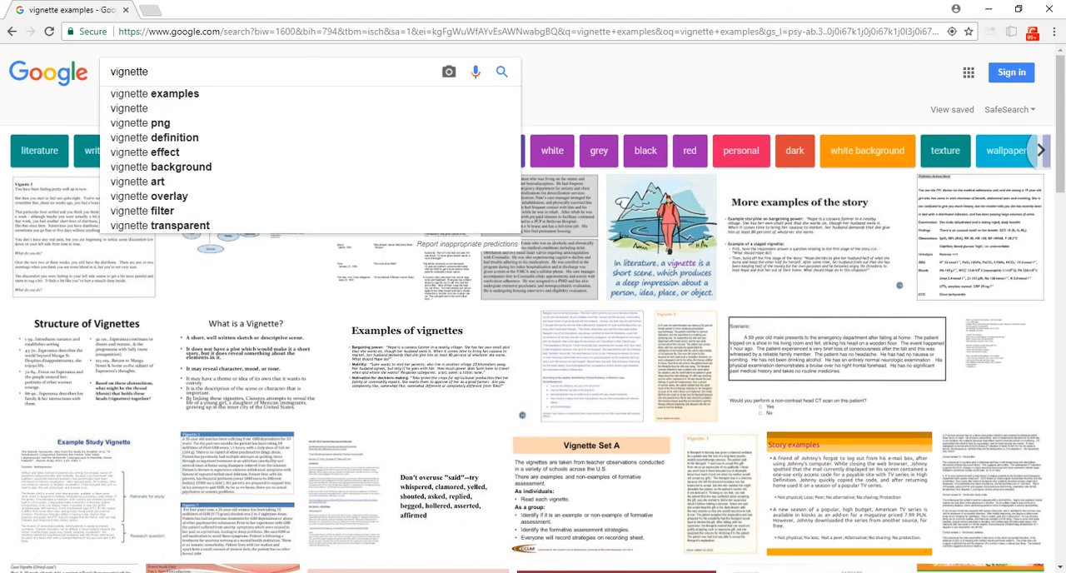
key(Return)
text(photo)
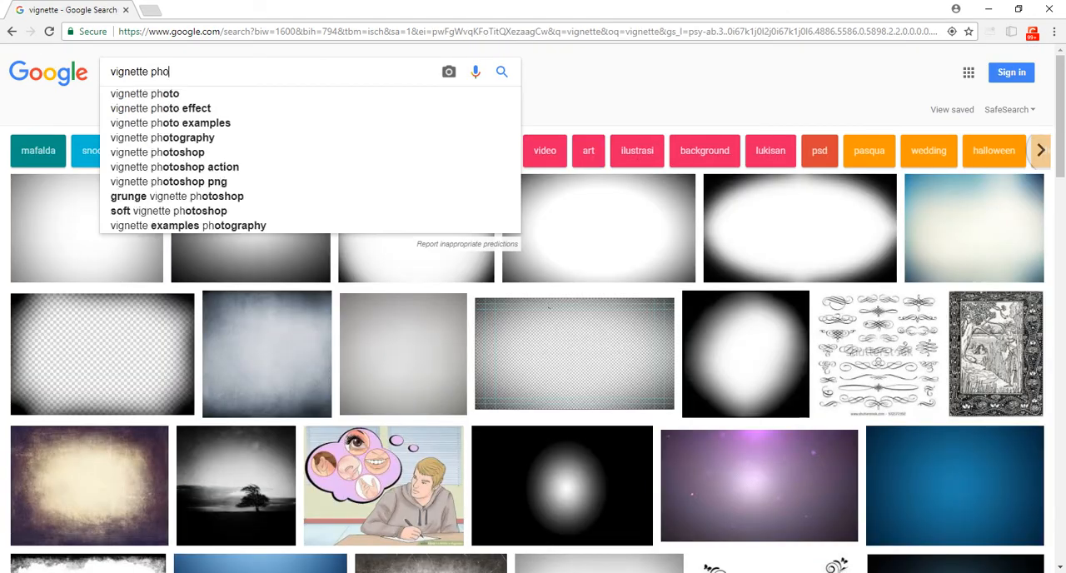
key(Return)
scroll(333, 325, down, 2)
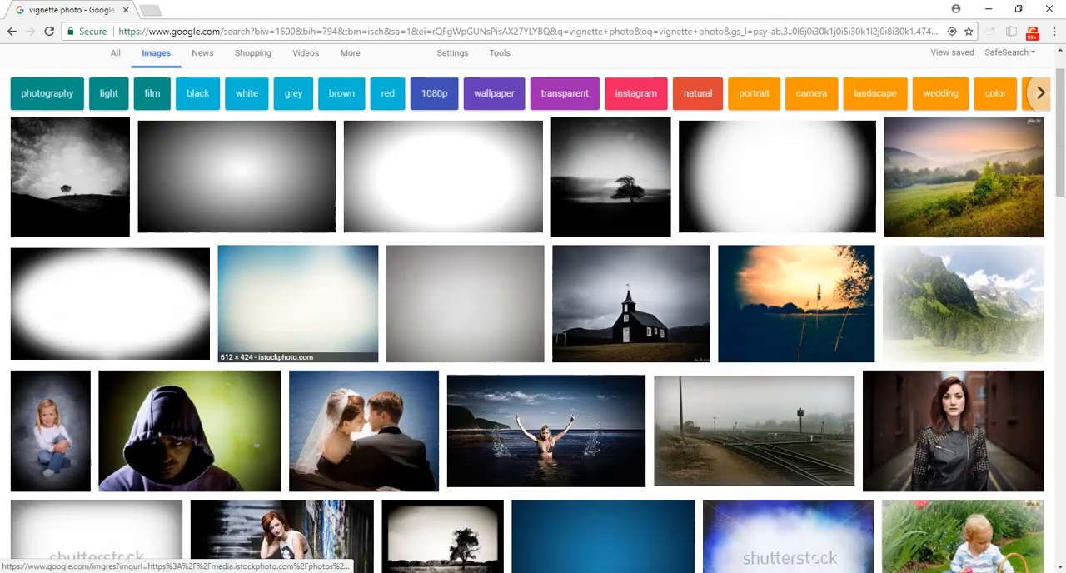
scroll(333, 325, up, 1)
scroll(333, 333, down, 1)
Preview the wedding couple, sea splash, foggy railway and leather jacket portrait photos as vignette examples
click(350, 358)
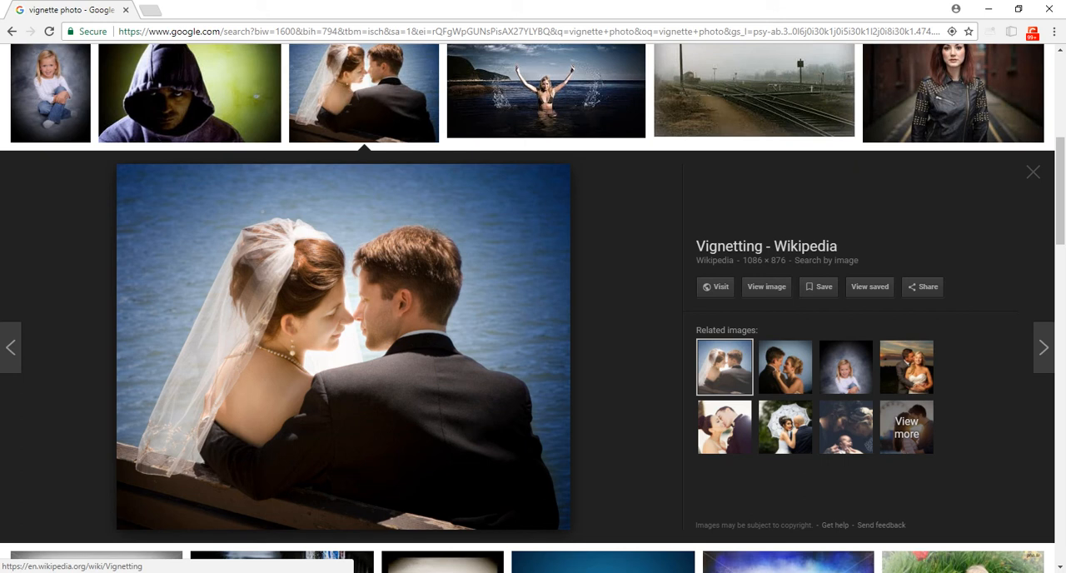
scroll(516, 218, up, 2)
click(525, 218)
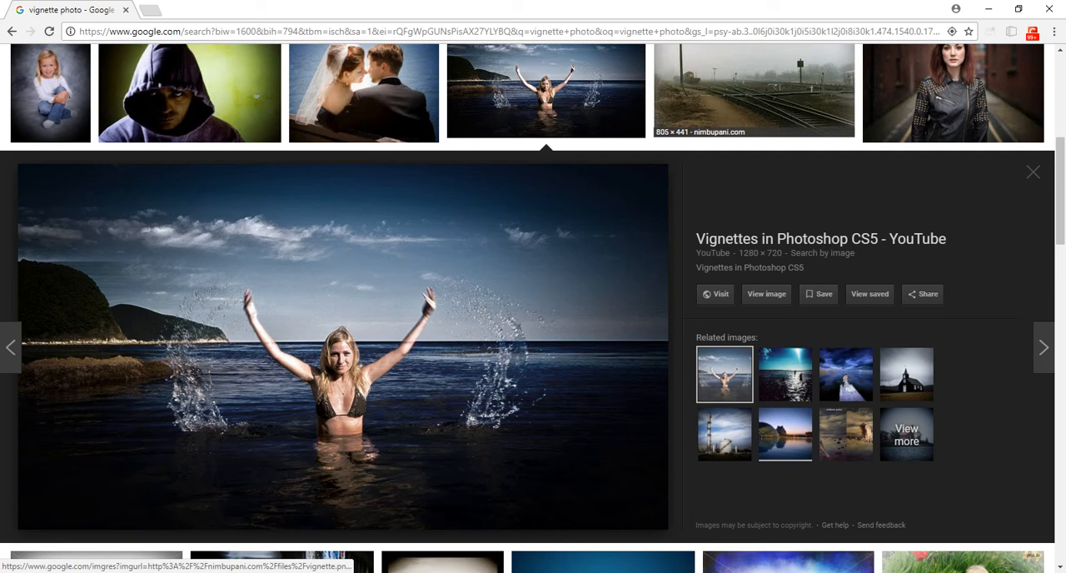
click(753, 92)
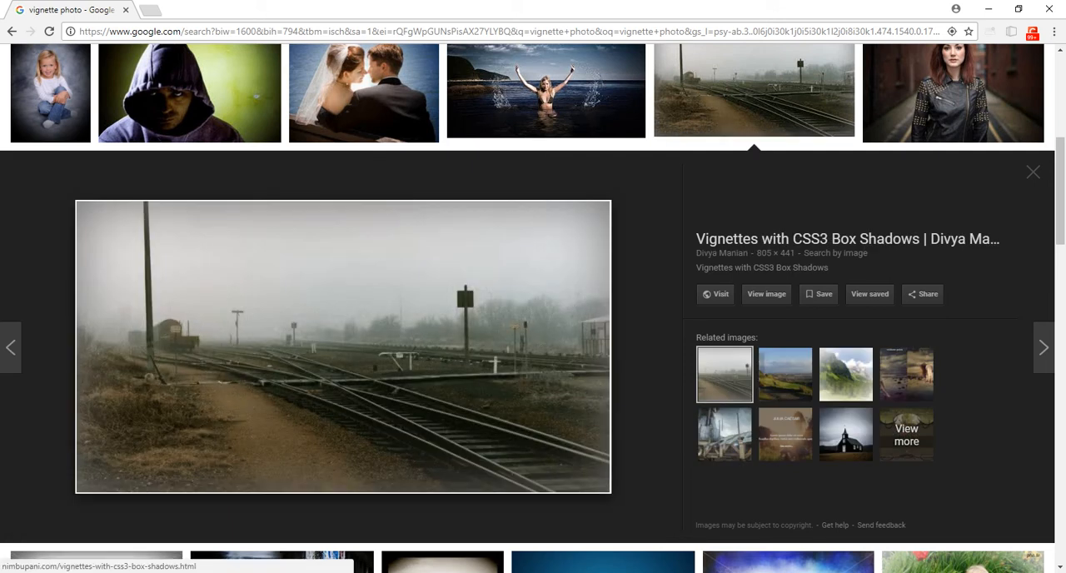
click(953, 91)
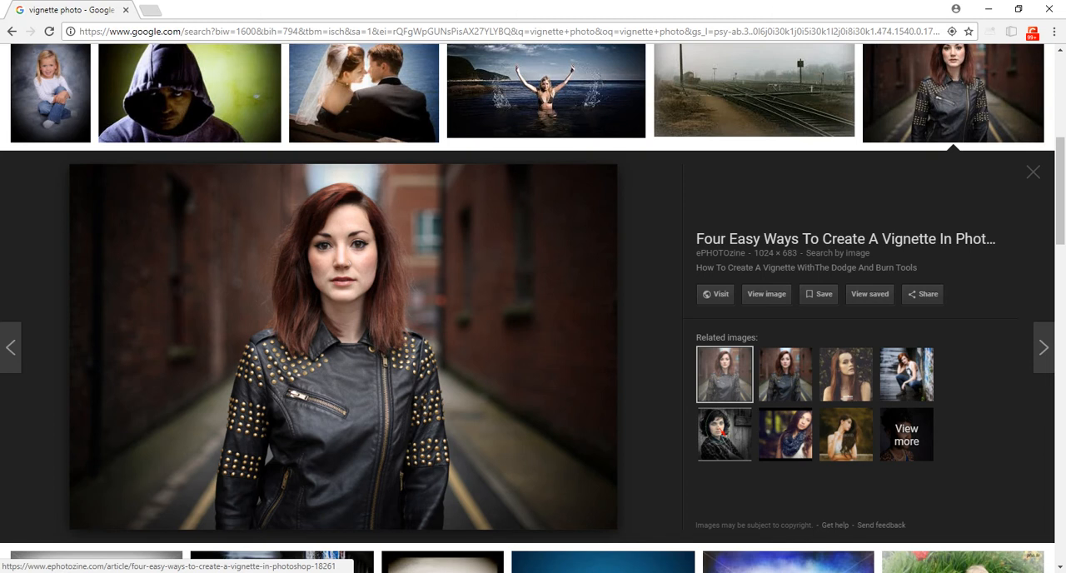
Preview the "without point" and "with point" comparison image and its related wave digital matte painting
scroll(603, 350, down, 3)
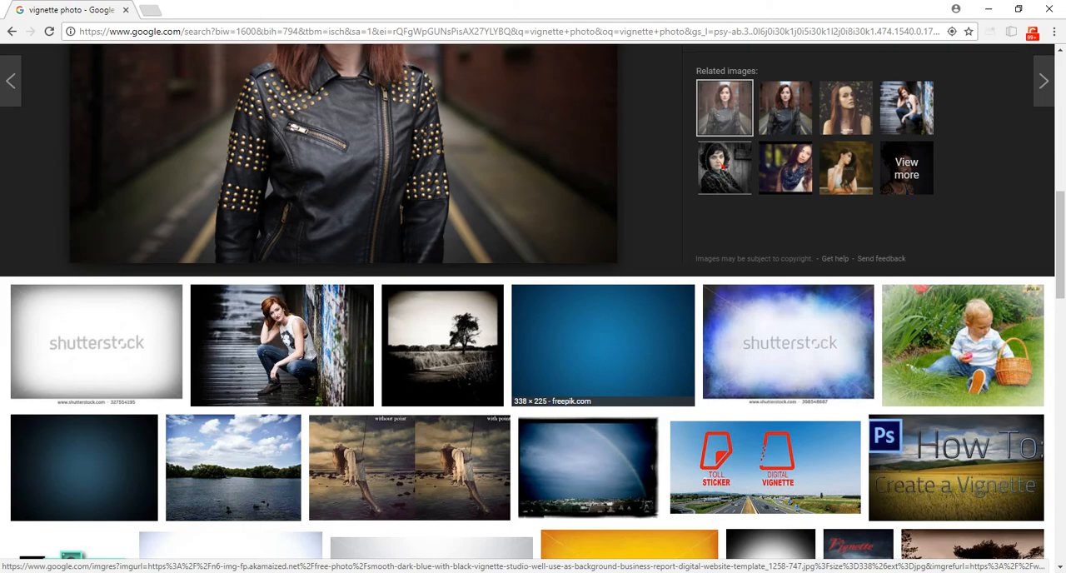
scroll(574, 350, down, 2)
click(467, 343)
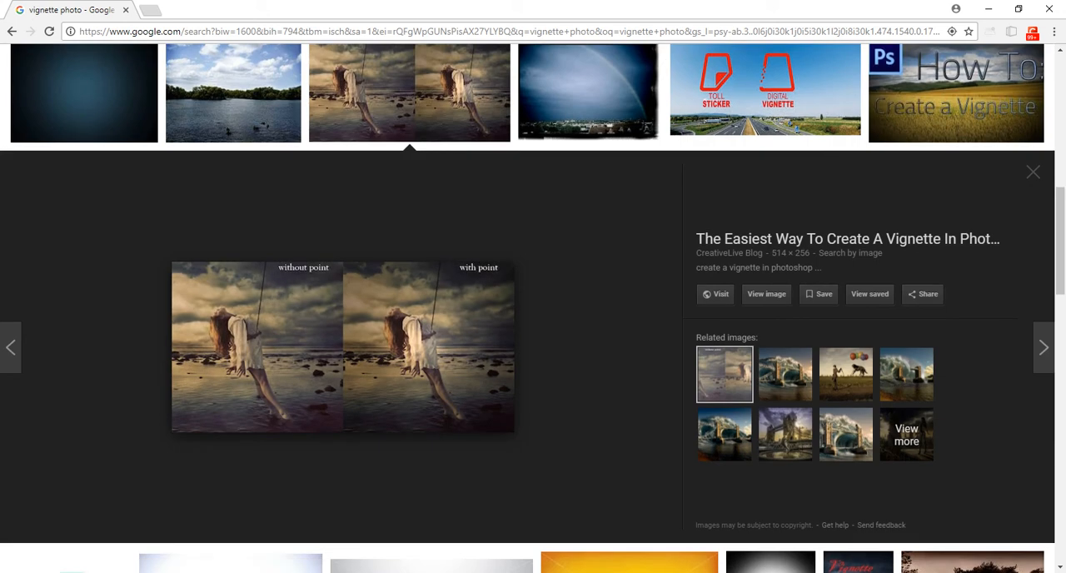
click(784, 374)
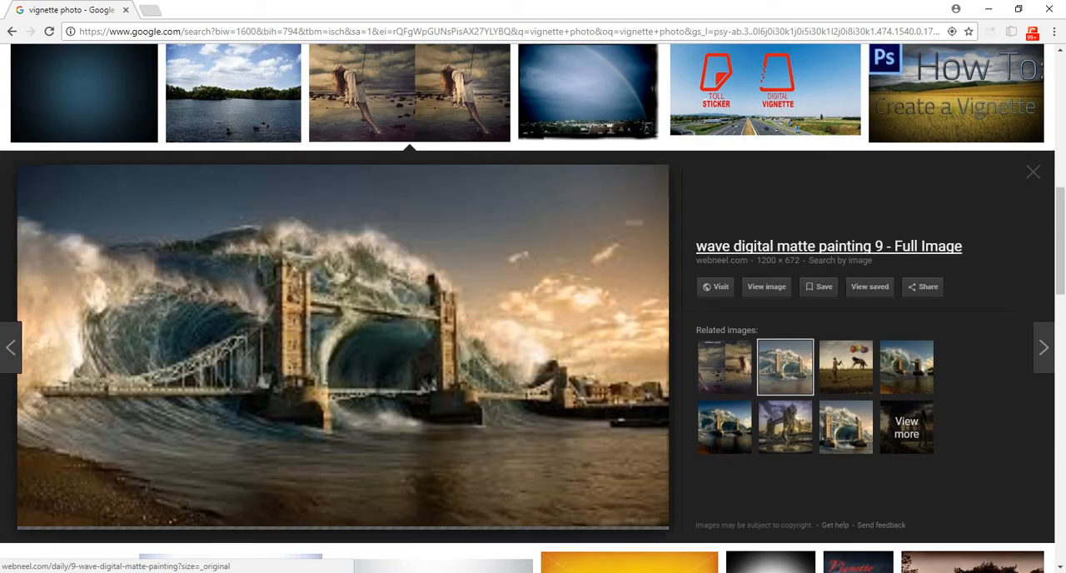
Switch back to NukeX and maximize the Node Graph with the RecycleBin backdrop, Viewer1 and all Read nodes in view
key(alt+Tab)
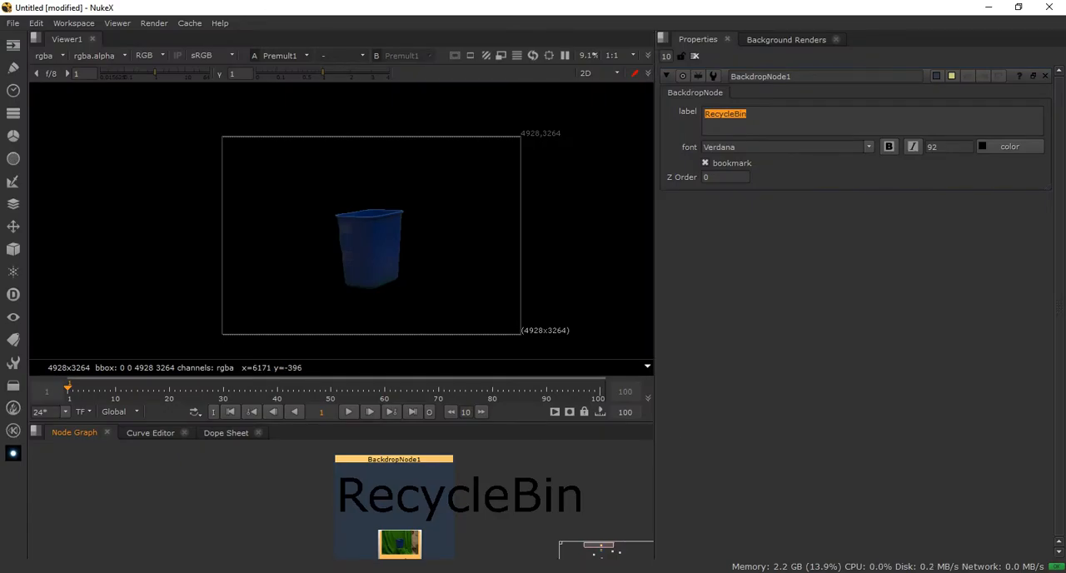
click(598, 479)
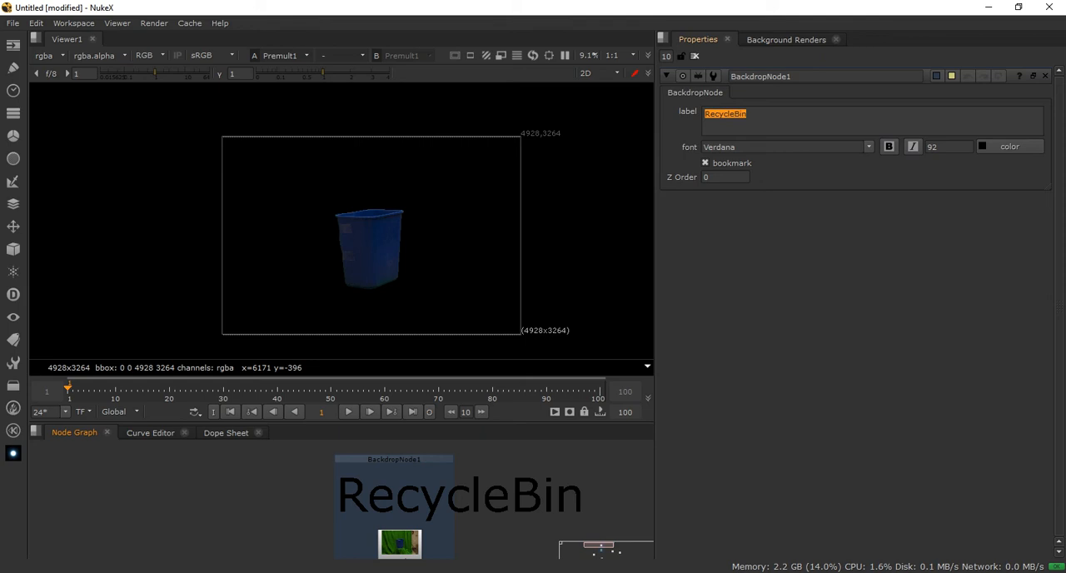
double_click(394, 459)
key(ctrl+a)
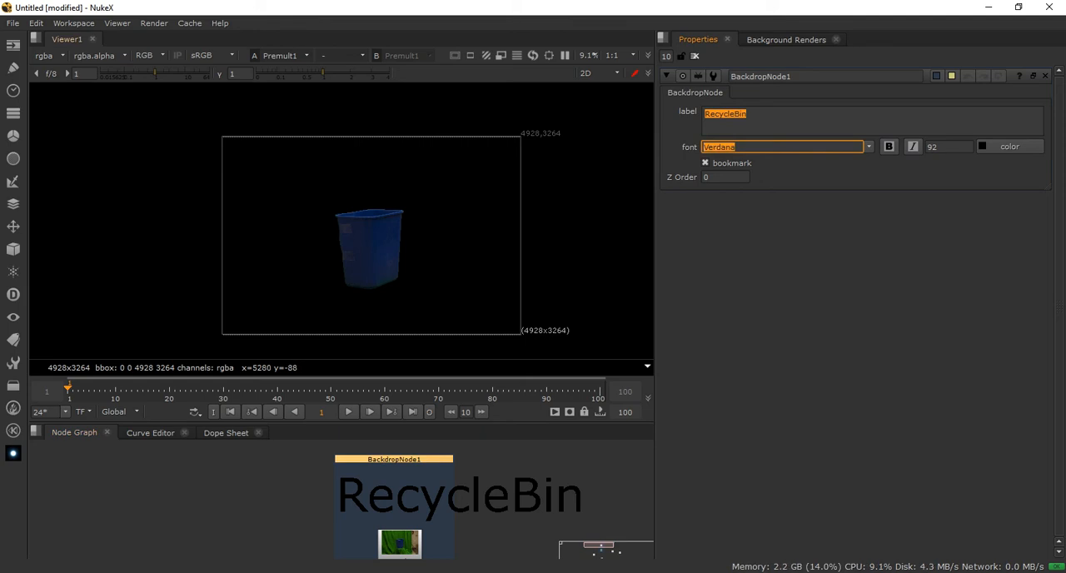
click(425, 489)
scroll(425, 490, up, 3)
right_click(442, 489)
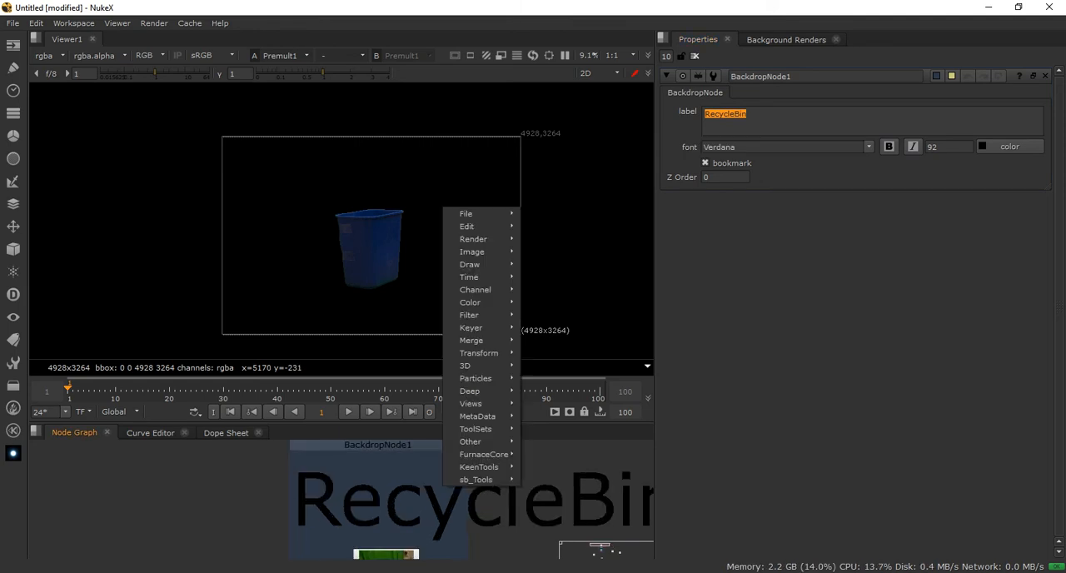
middle_drag(442, 489, 417, 321)
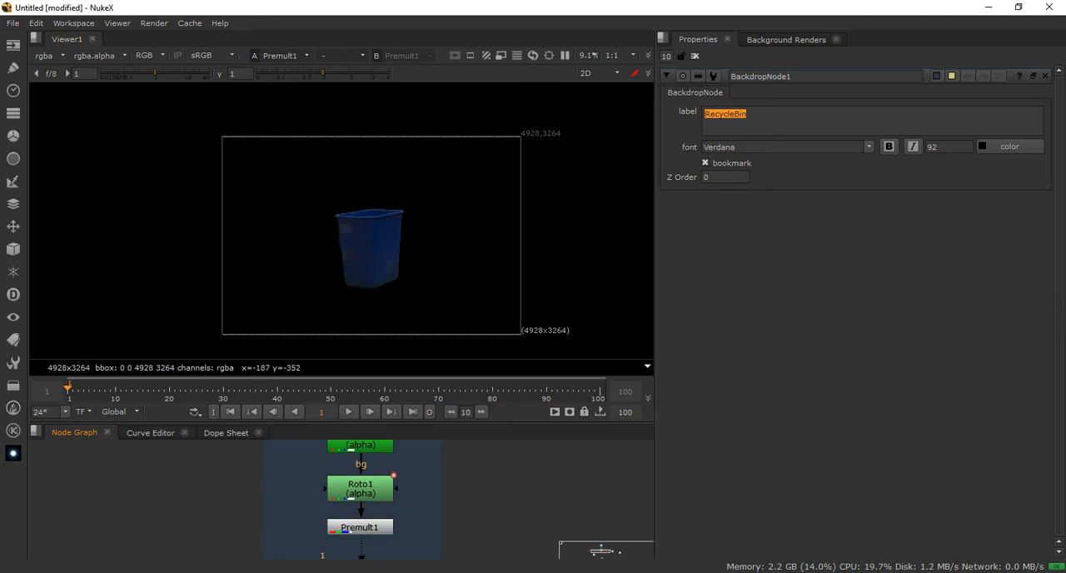
key(space)
scroll(316, 366, down, 3)
middle_drag(334, 367, 355, 210)
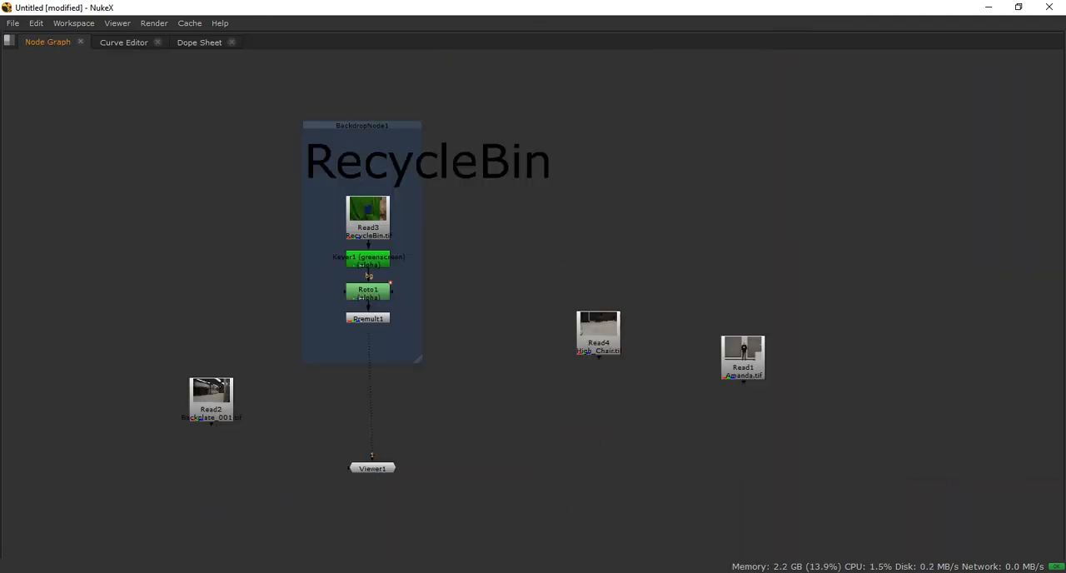
Move the Read2 backplate node straight up so it sits beside the RecycleBin backdrop
click(361, 126)
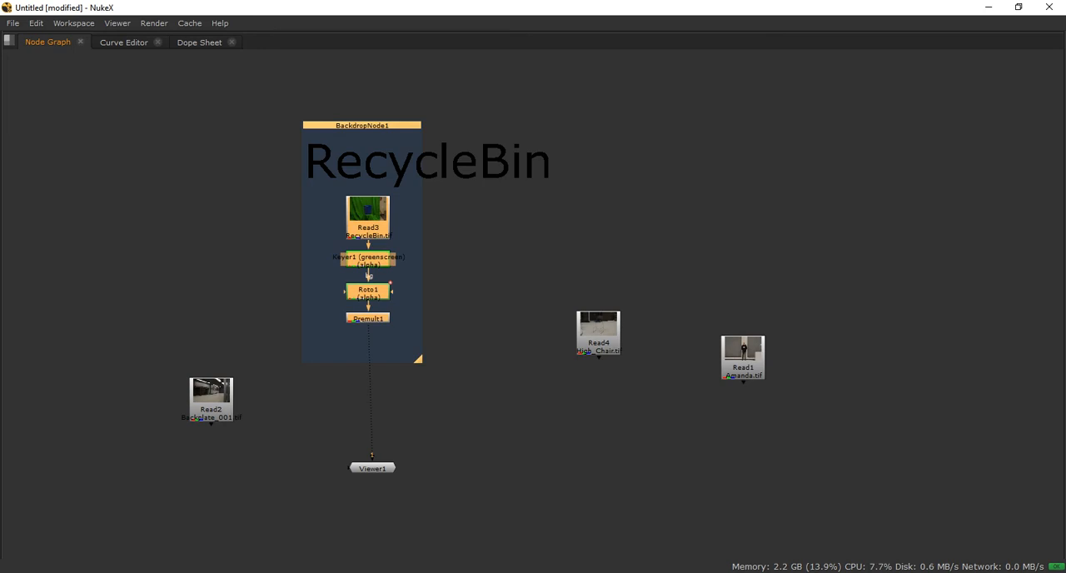
drag(210, 391, 211, 322)
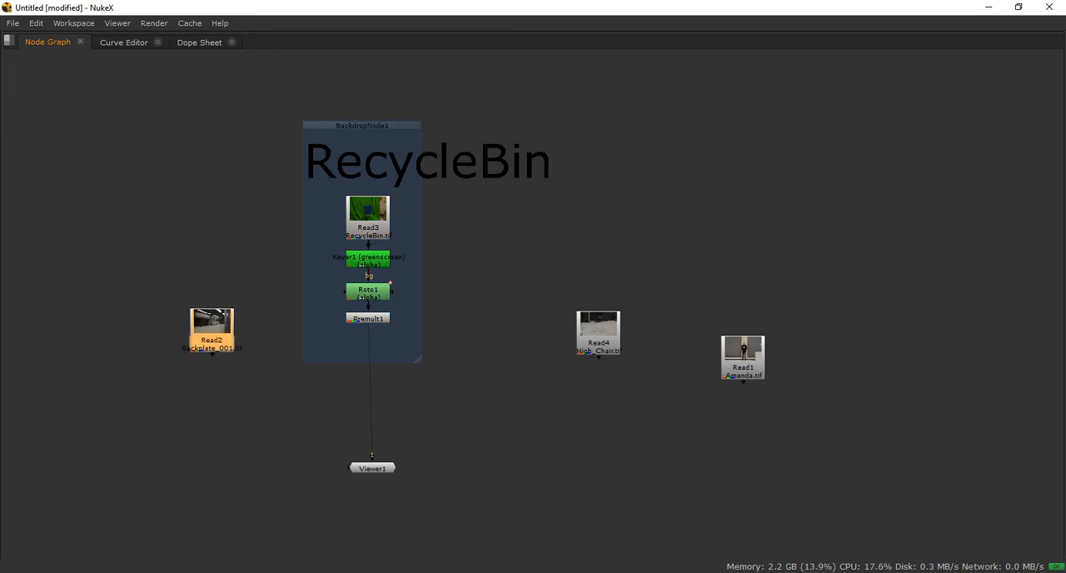
key(space)
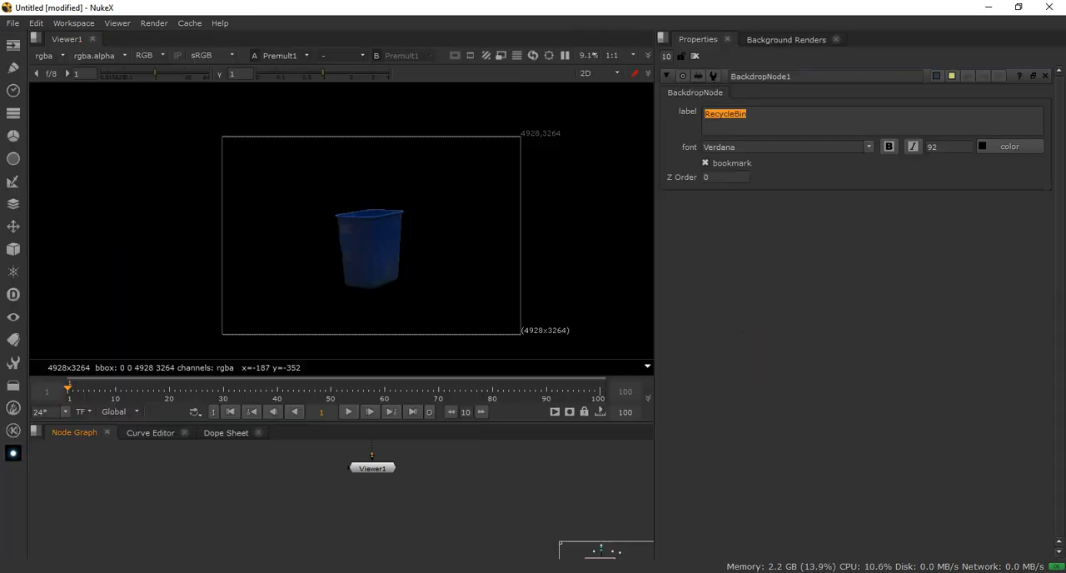
middle_drag(371, 457, 417, 547)
middle_drag(412, 454, 312, 545)
key(space)
middle_drag(391, 441, 443, 310)
Spread the nodes out: move the RecycleBin backdrop with its contents further left, Read2 up past it, and Read4 and Read1 up beneath Read2's level
drag(359, 194, 313, 197)
drag(214, 392, 437, 139)
drag(313, 197, 128, 191)
drag(595, 400, 519, 242)
drag(740, 425, 647, 274)
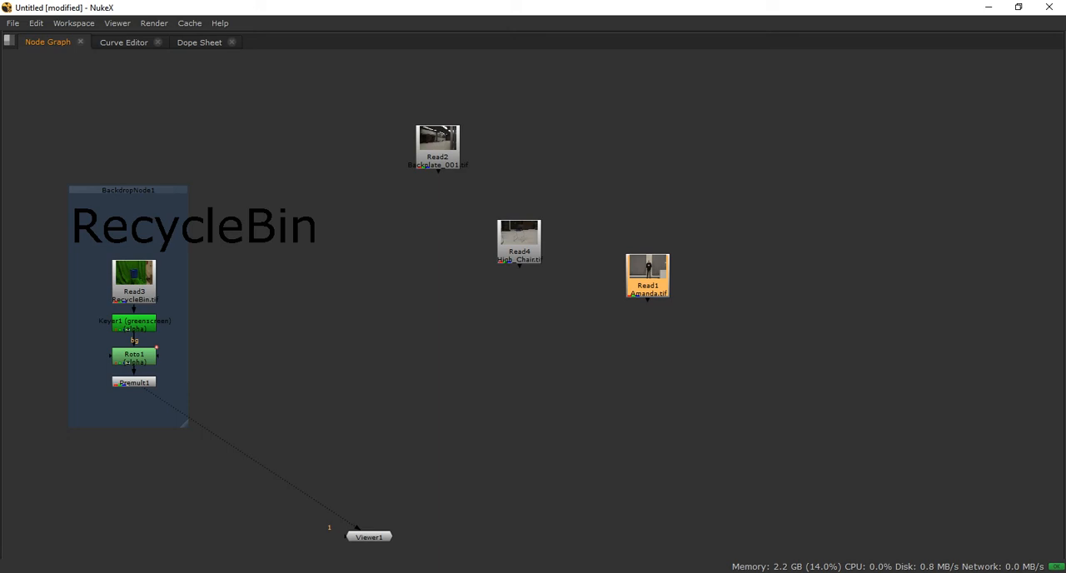
Reposition the Read2 backplate node higher, above the level of the RecycleBin backdrop and between it and Read4
drag(437, 142, 393, 138)
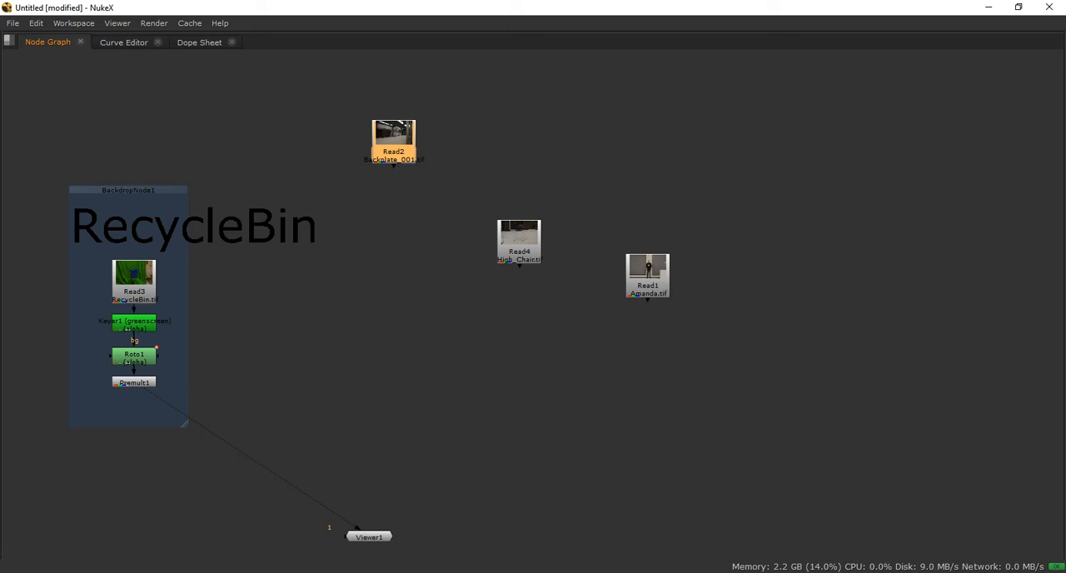
drag(393, 138, 351, 125)
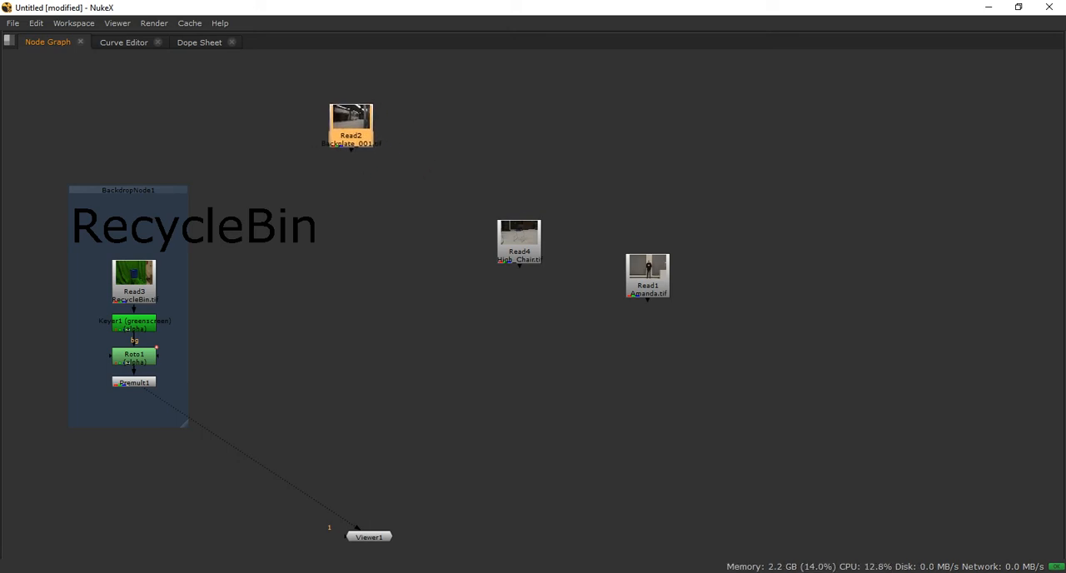
middle_drag(352, 125, 425, 123)
drag(425, 123, 434, 116)
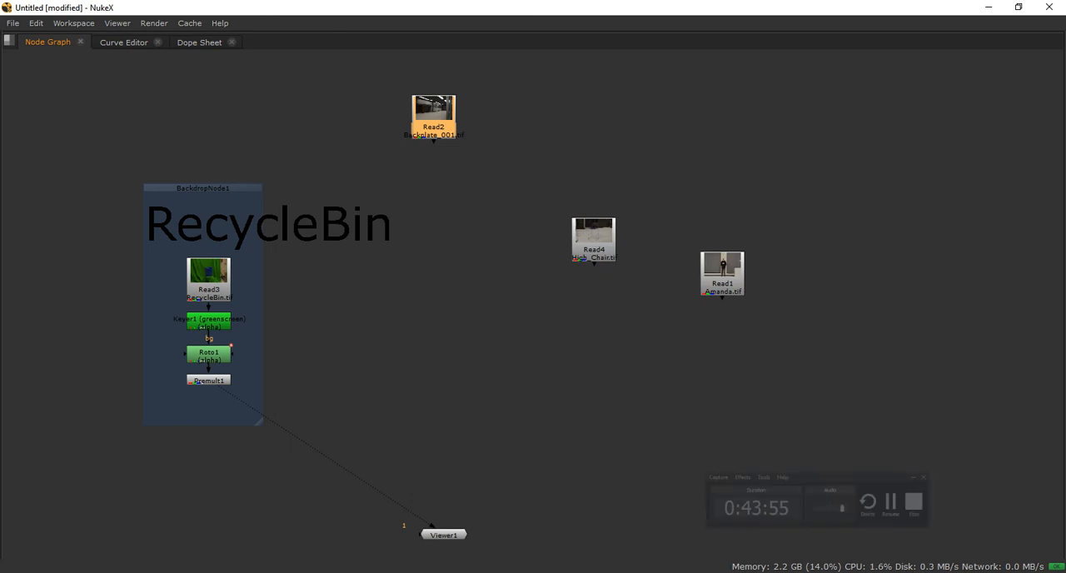
mouse_move(434, 122)
mouse_down()
mouse_move(422, 120)
mouse_move(434, 124)
mouse_up()
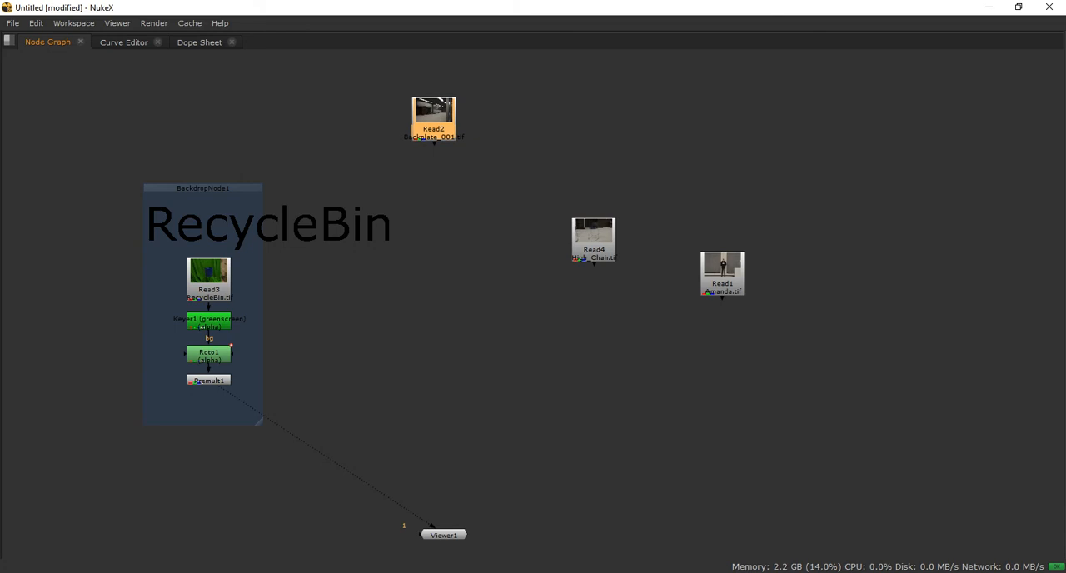
drag(434, 125, 426, 456)
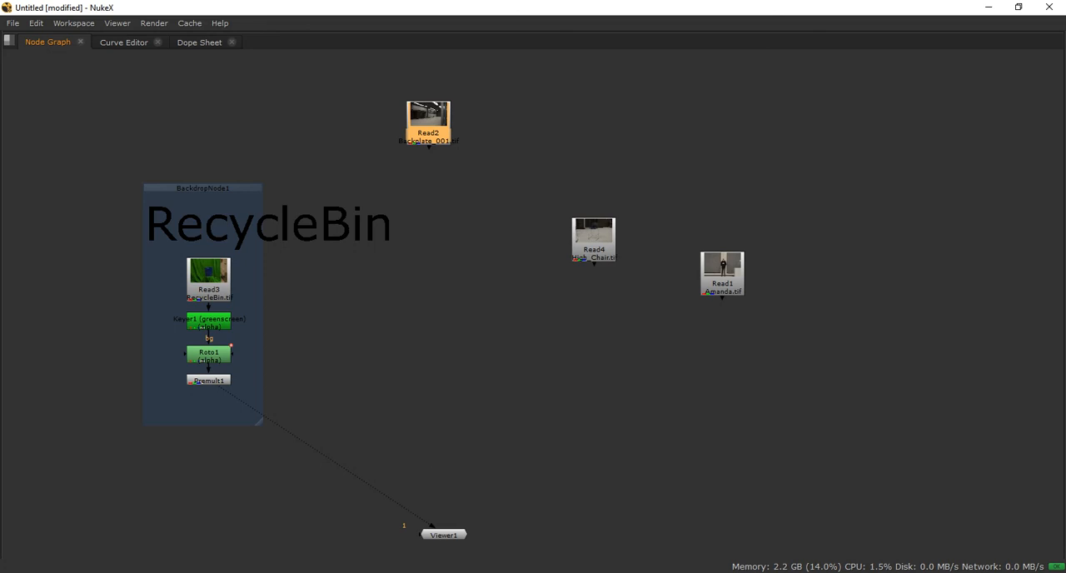
Move the RecycleBin backdrop with its contents up and left, Viewer1 up under Read2, and stack Read4 and Read1 beneath the backdrop
drag(203, 188, 149, 65)
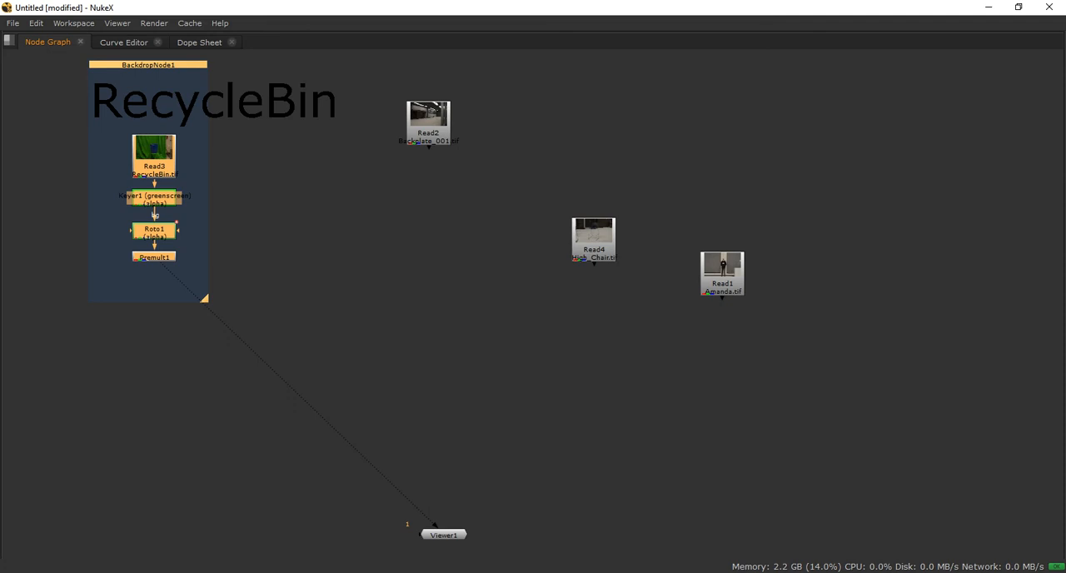
drag(444, 535, 436, 257)
drag(594, 239, 135, 342)
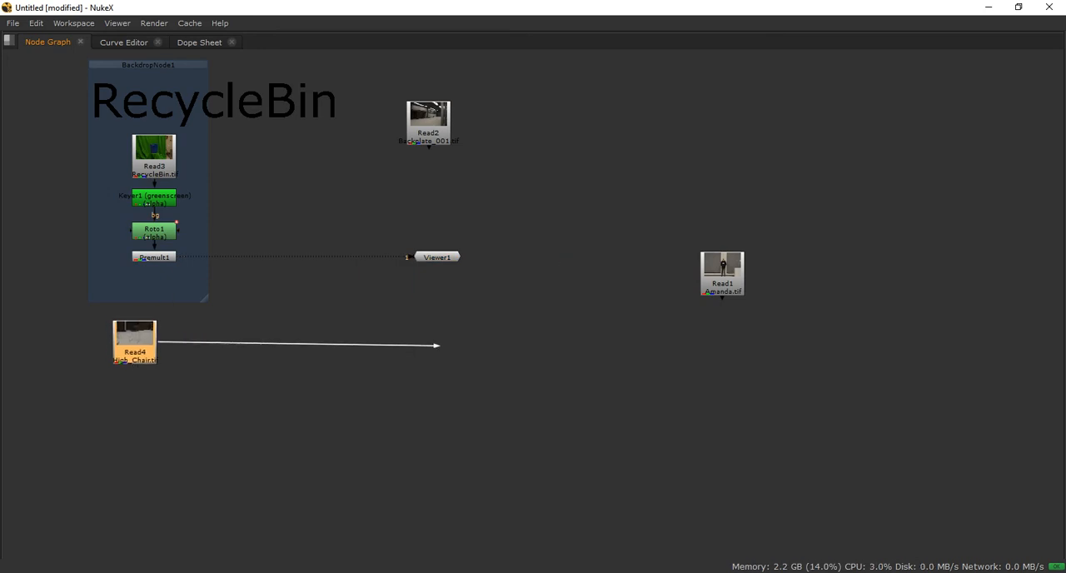
drag(722, 273, 454, 410)
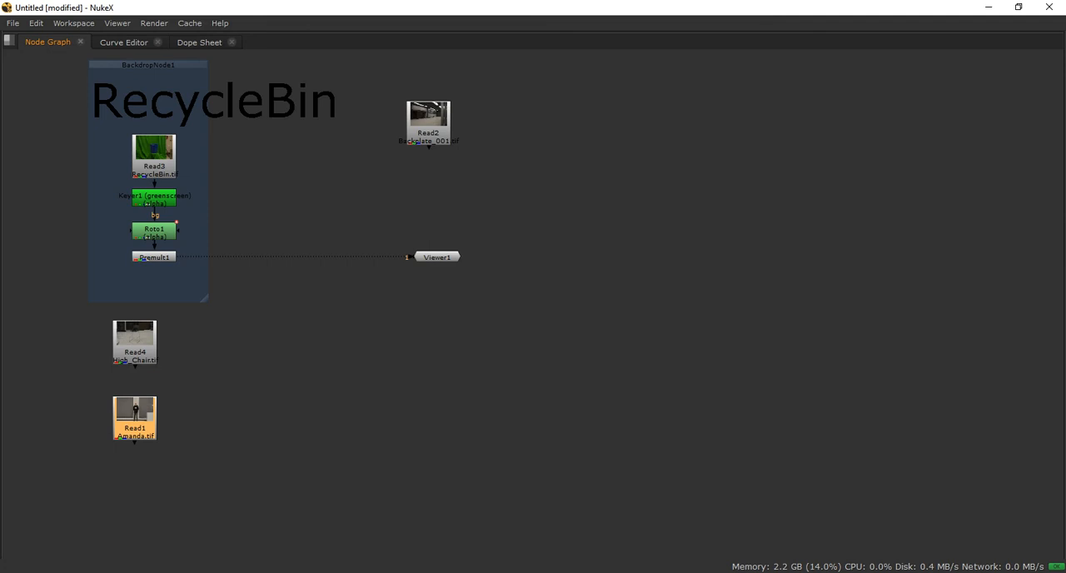
Switch to the Chrome browser and search Google Images for "nuke node grapha"
key(alt+Tab)
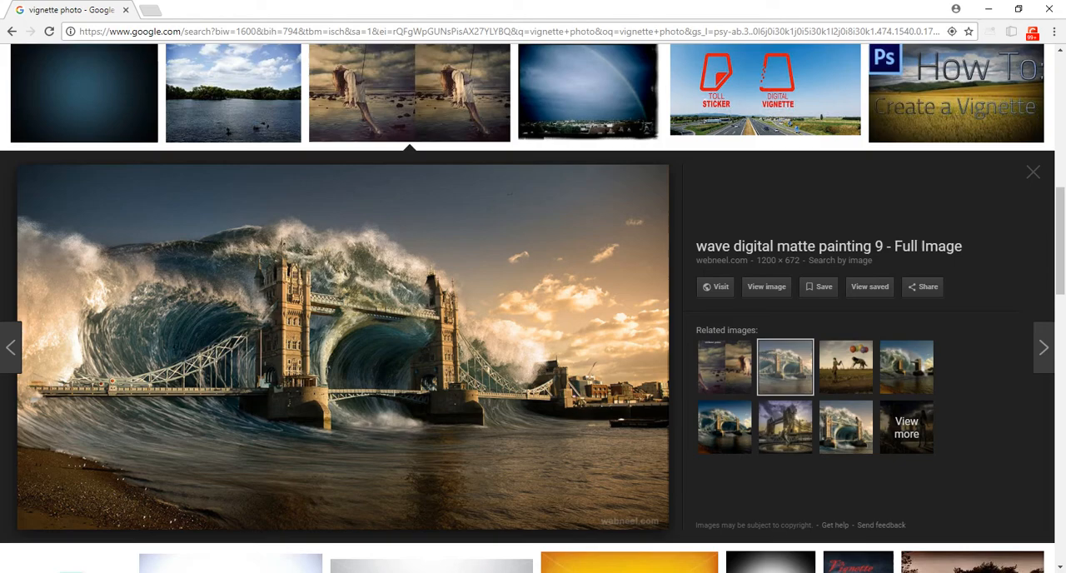
scroll(208, 108, up, 8)
scroll(208, 108, up, 1)
click(199, 73)
key(ctrl+a)
text(nuke node graphcs)
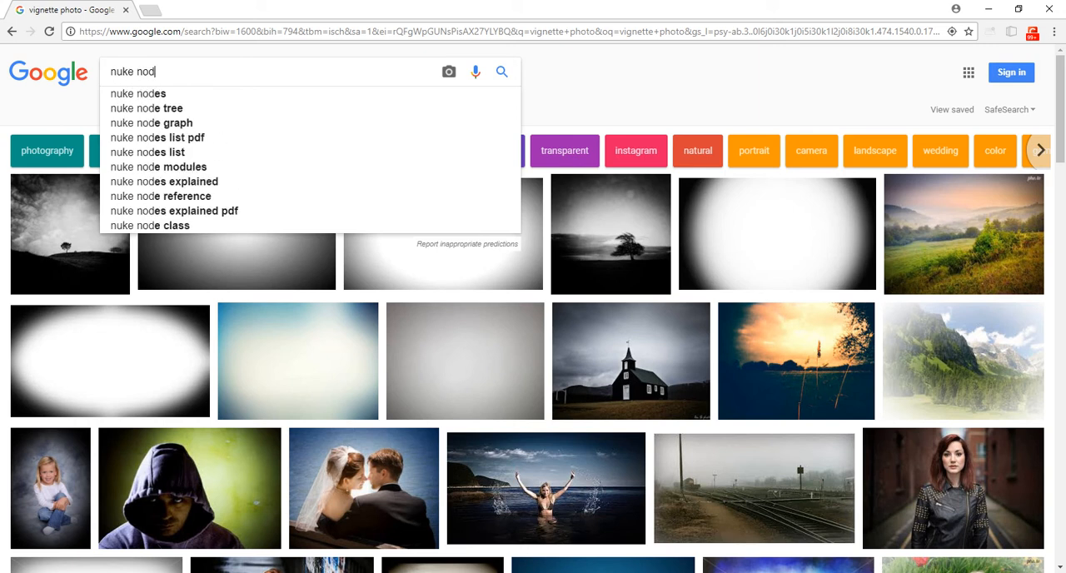
key(BackSpace)
key(BackSpace)
text(a)
key(Return)
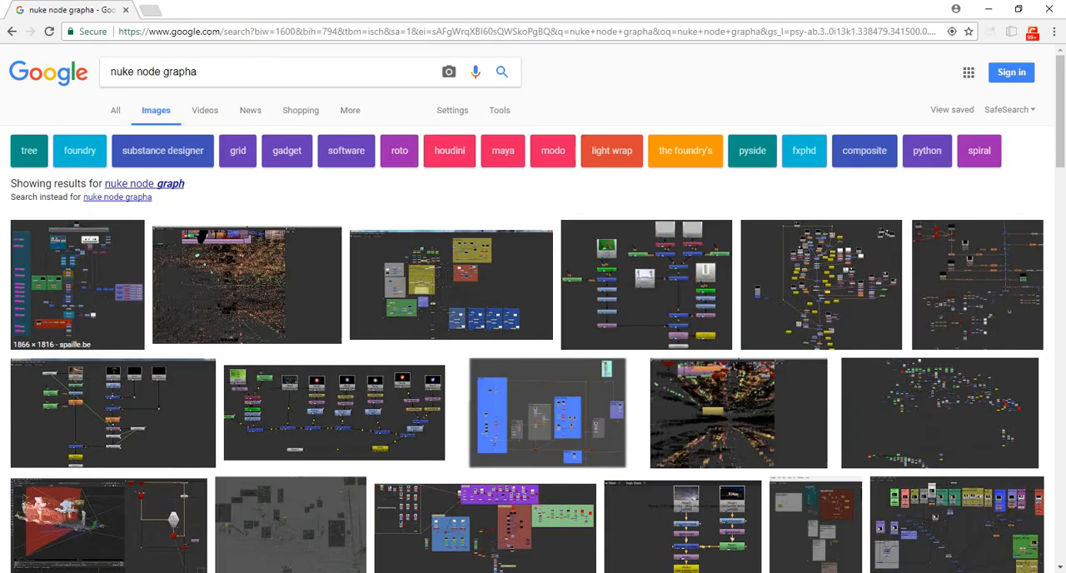
Open the first result's full-size image, works_nukeNG.png, examine its labelled backdrops and node flow down to the outputs, and close it
click(77, 284)
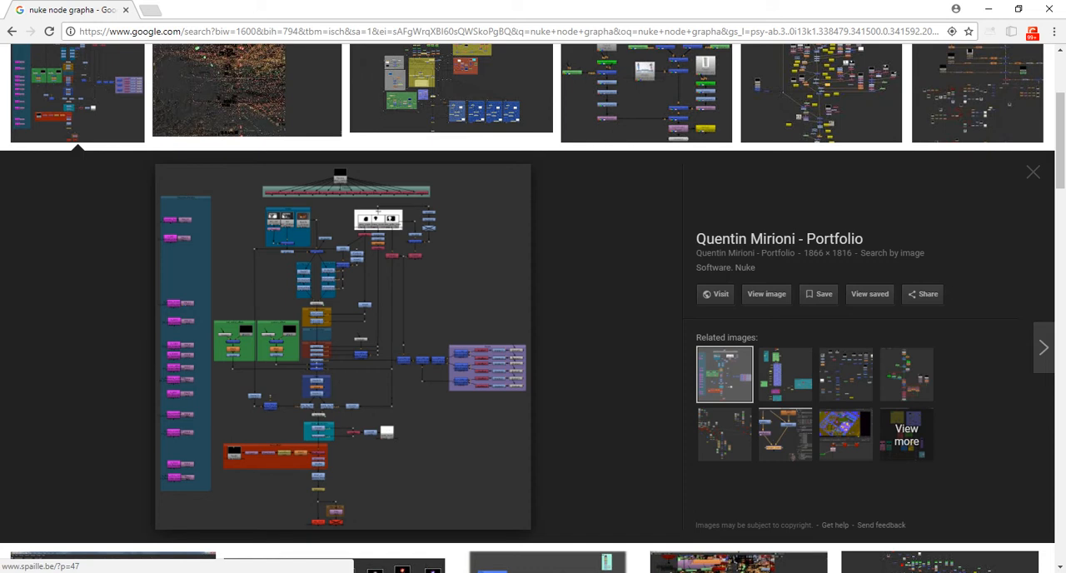
click(766, 294)
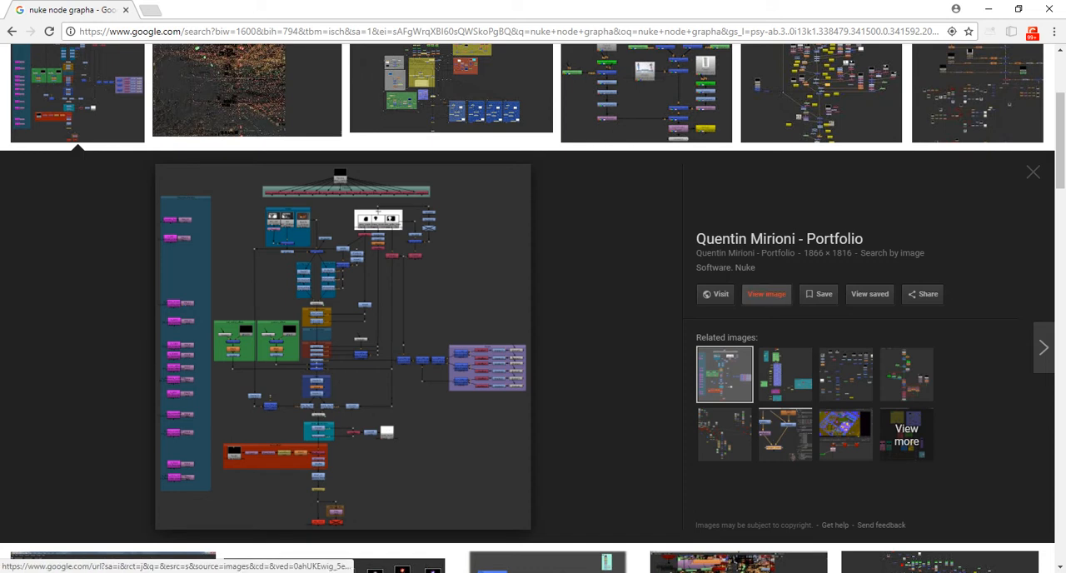
click(724, 323)
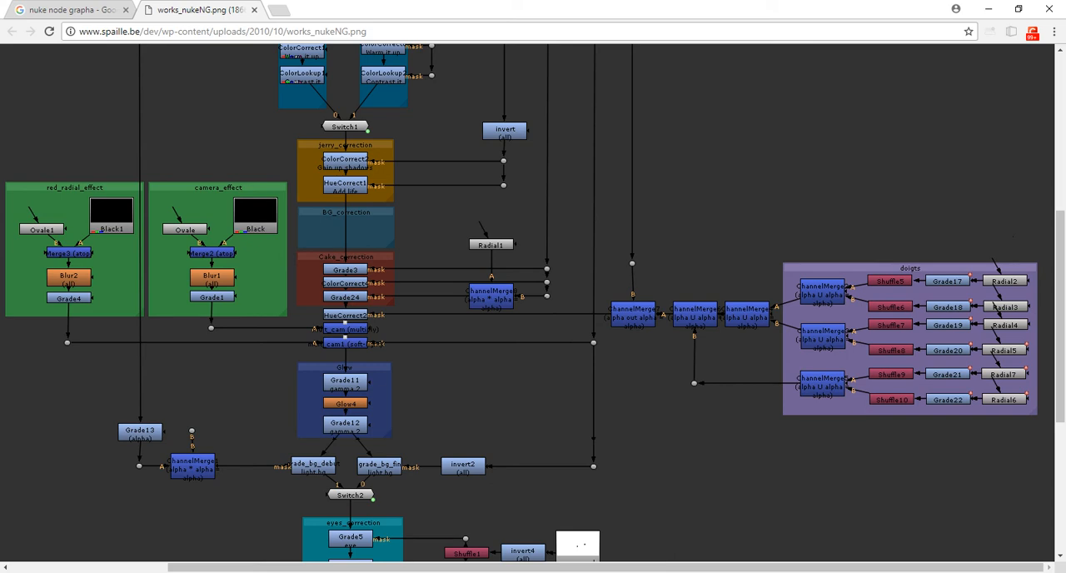
scroll(533, 303, up, 4)
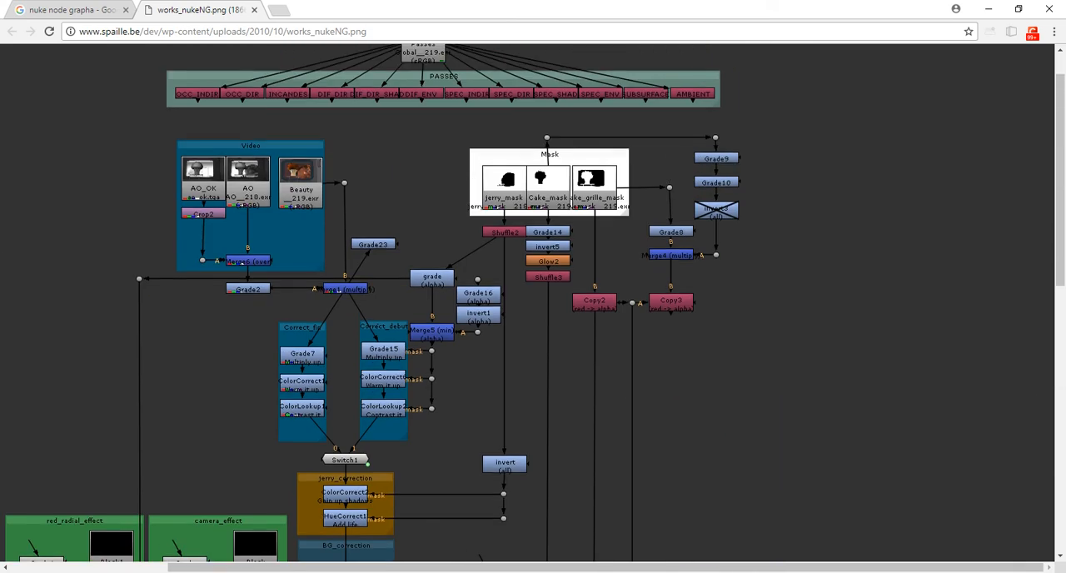
scroll(533, 304, down, 4)
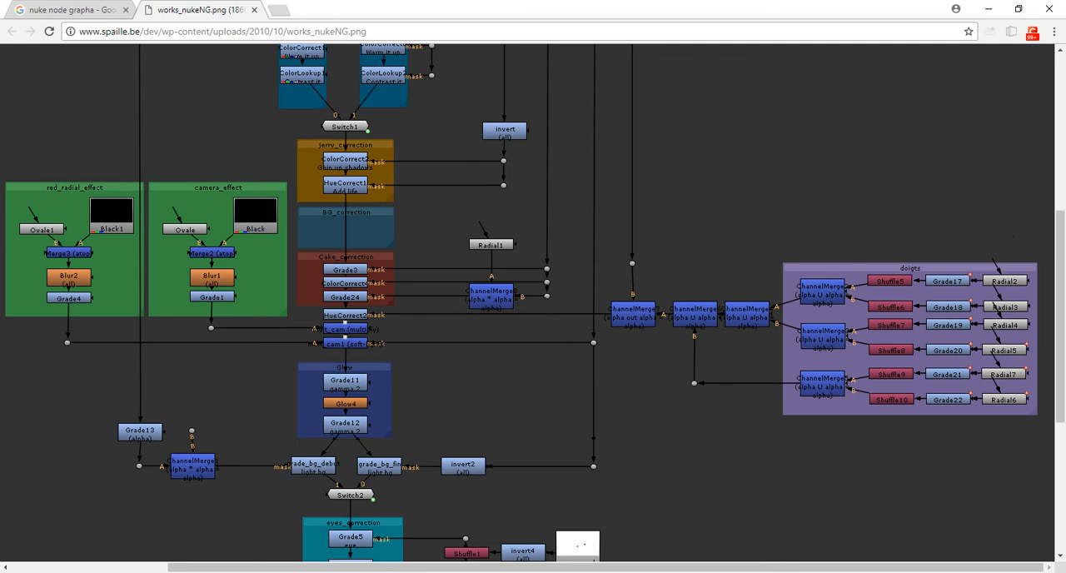
scroll(533, 303, up, 3)
scroll(533, 303, down, 3)
scroll(533, 303, down, 4)
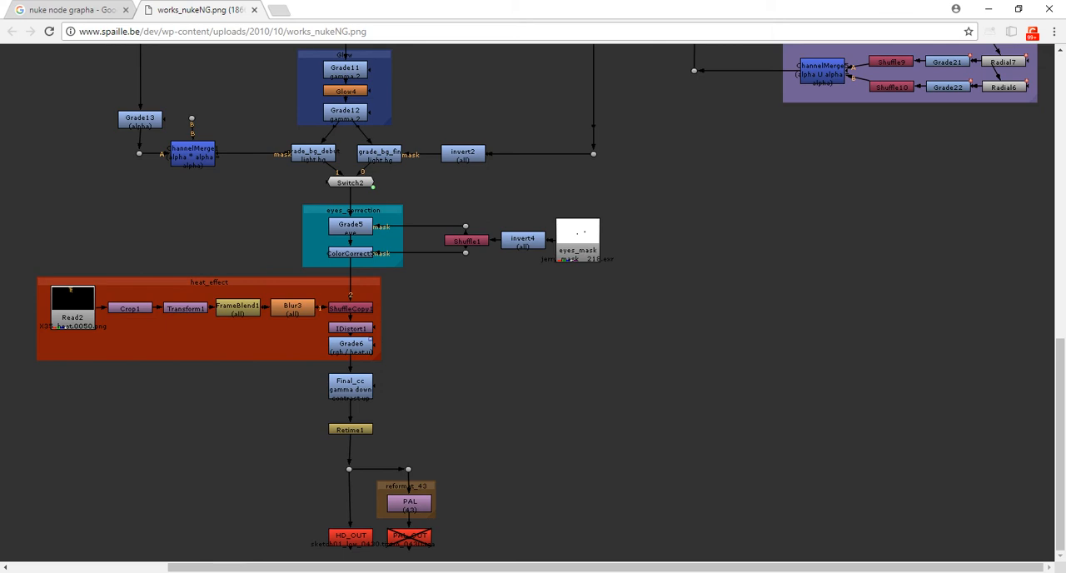
scroll(533, 303, up, 8)
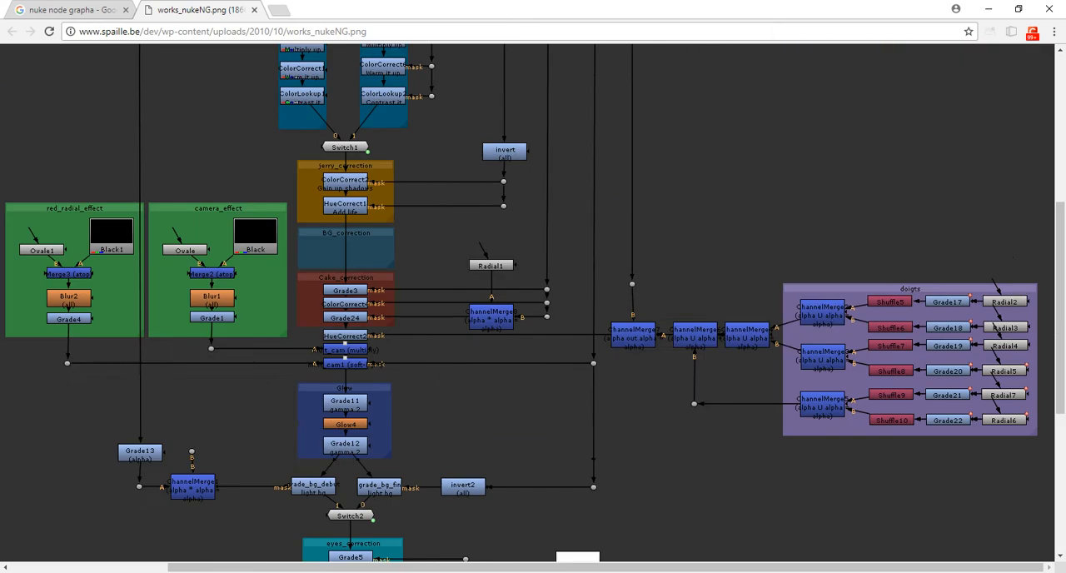
scroll(533, 303, down, 5)
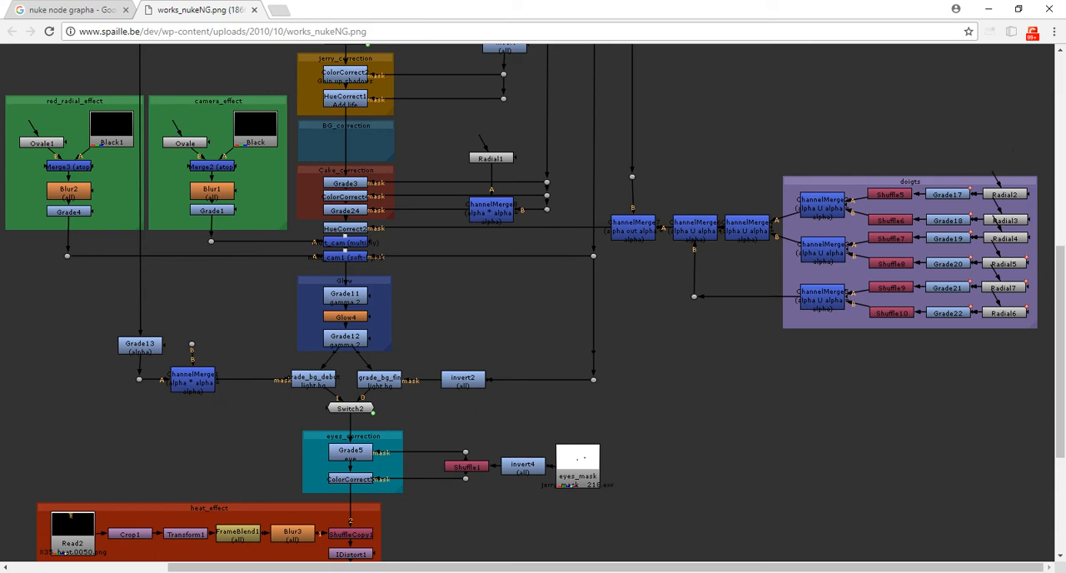
key(ctrl+w)
Preview the Heavy Image node graph and the trollproductions.blogspot.com node graph from the image results
scroll(450, 217, up, 2)
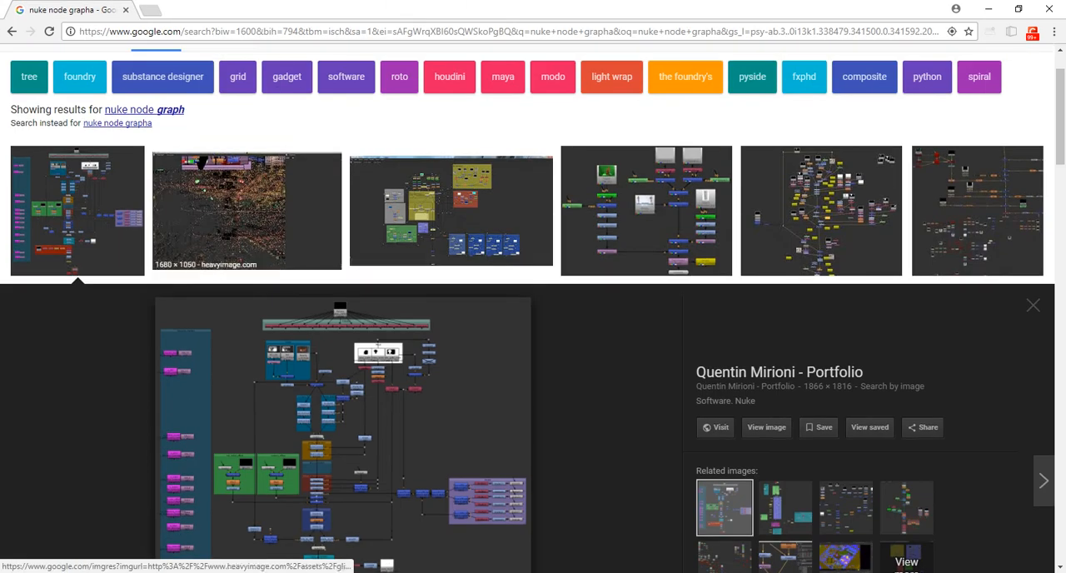
click(250, 213)
scroll(816, 291, up, 3)
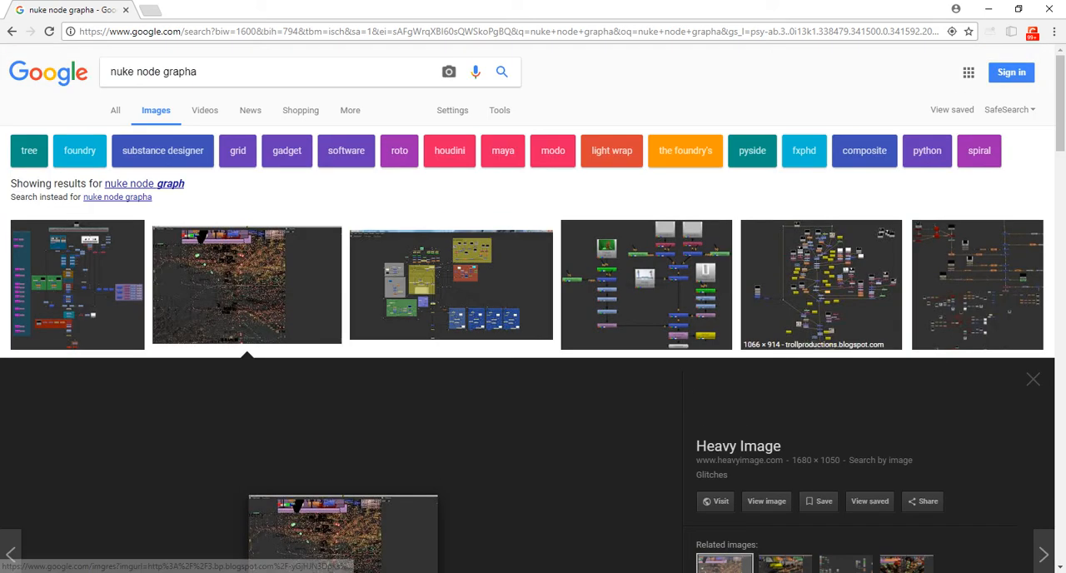
click(817, 291)
scroll(817, 291, up, 1)
scroll(817, 292, down, 7)
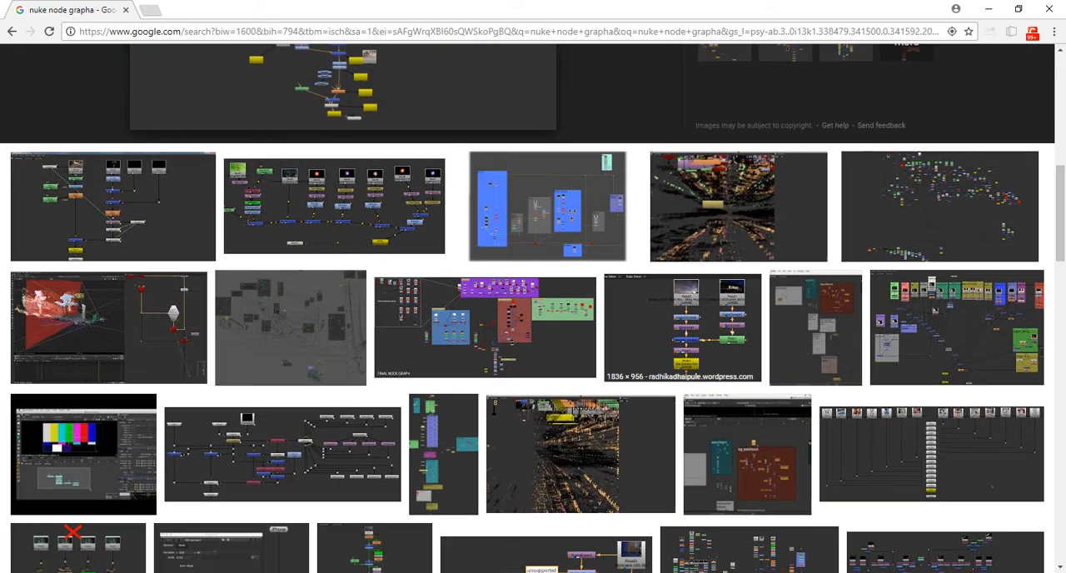
Preview the WordPress blog's merge-chain node graph and the sdm.scad.edu node graph, and browse the further results for layout examples
click(333, 208)
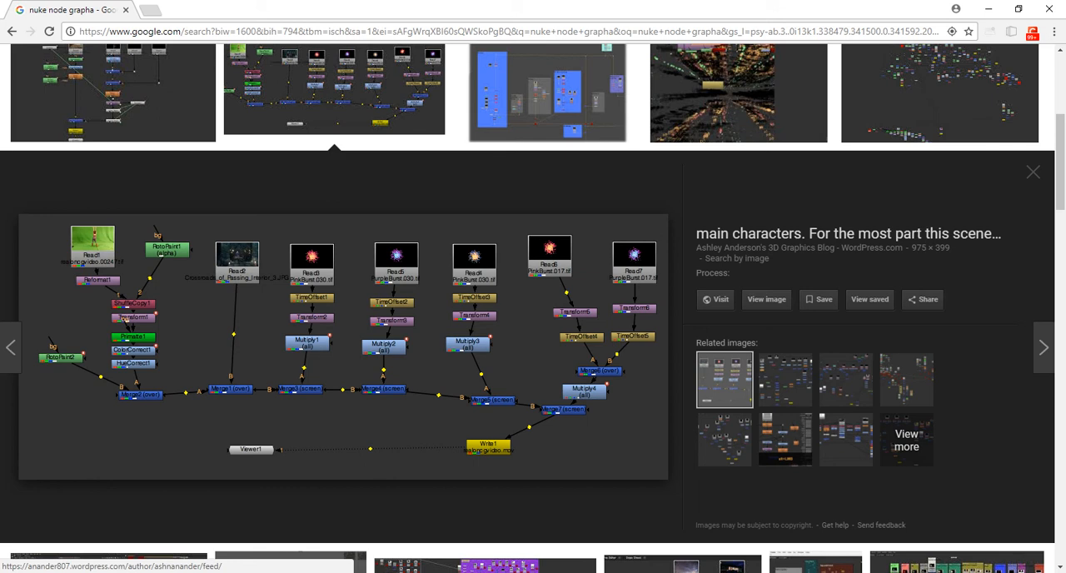
scroll(533, 333, up, 2)
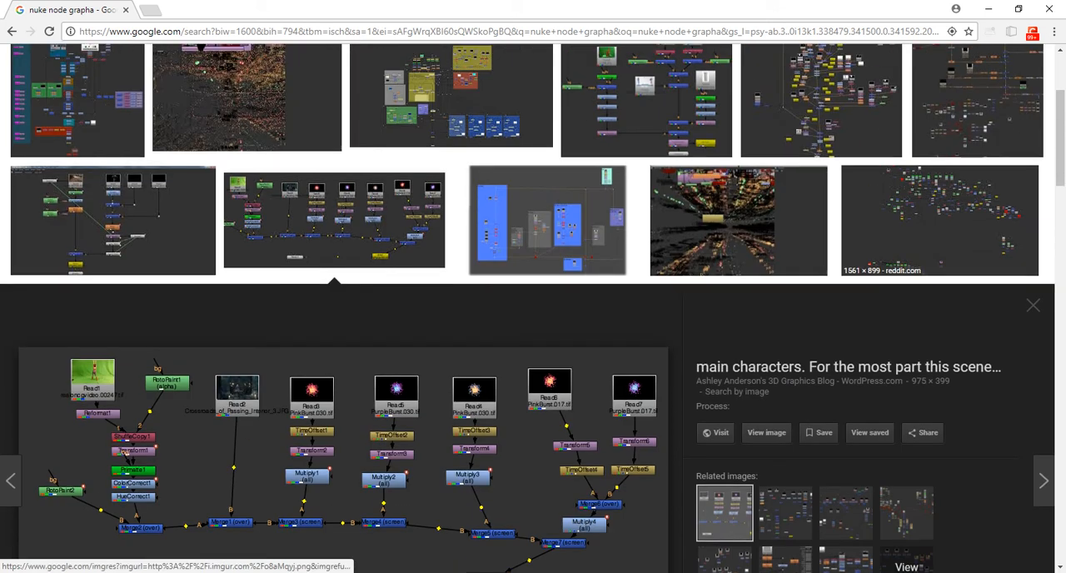
scroll(533, 333, down, 5)
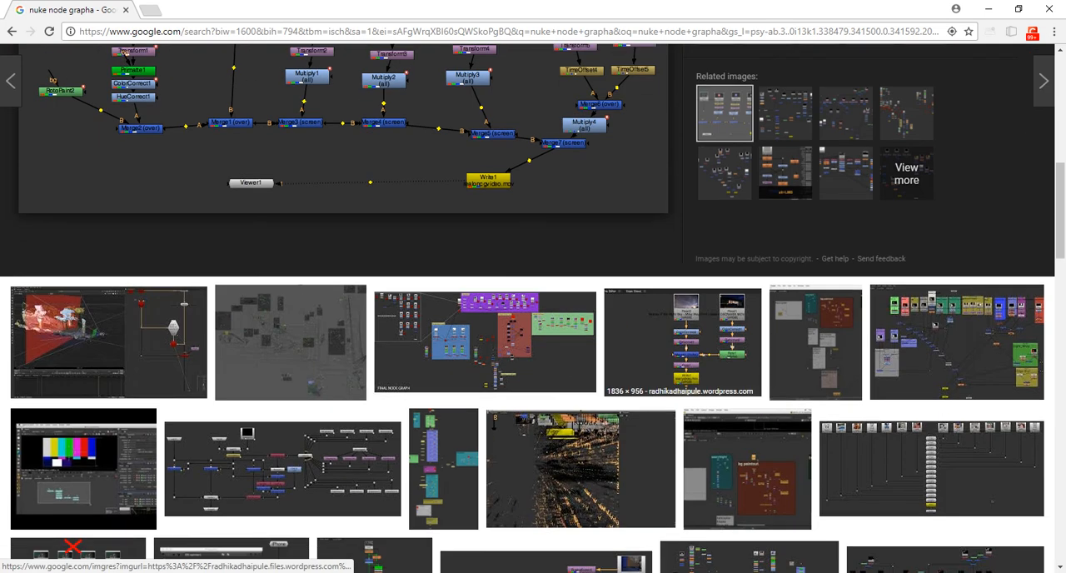
click(284, 466)
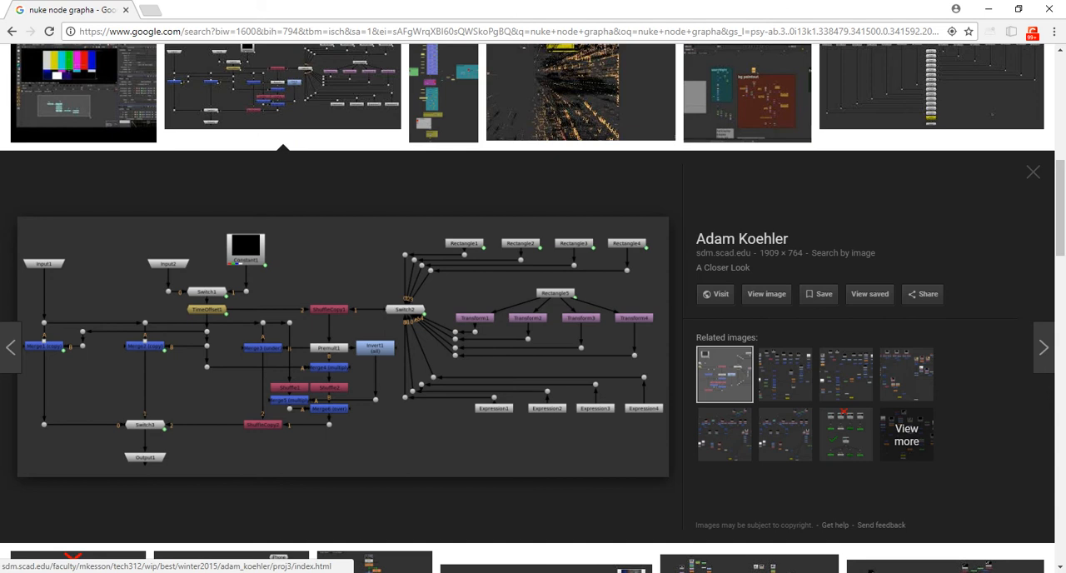
scroll(375, 291, down, 1)
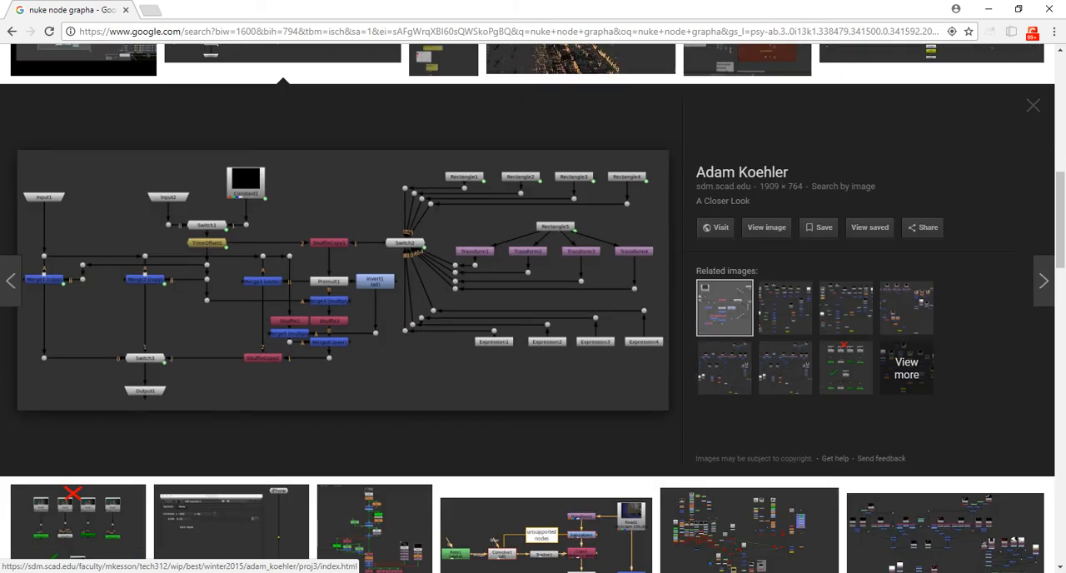
scroll(375, 292, down, 3)
scroll(375, 292, down, 3)
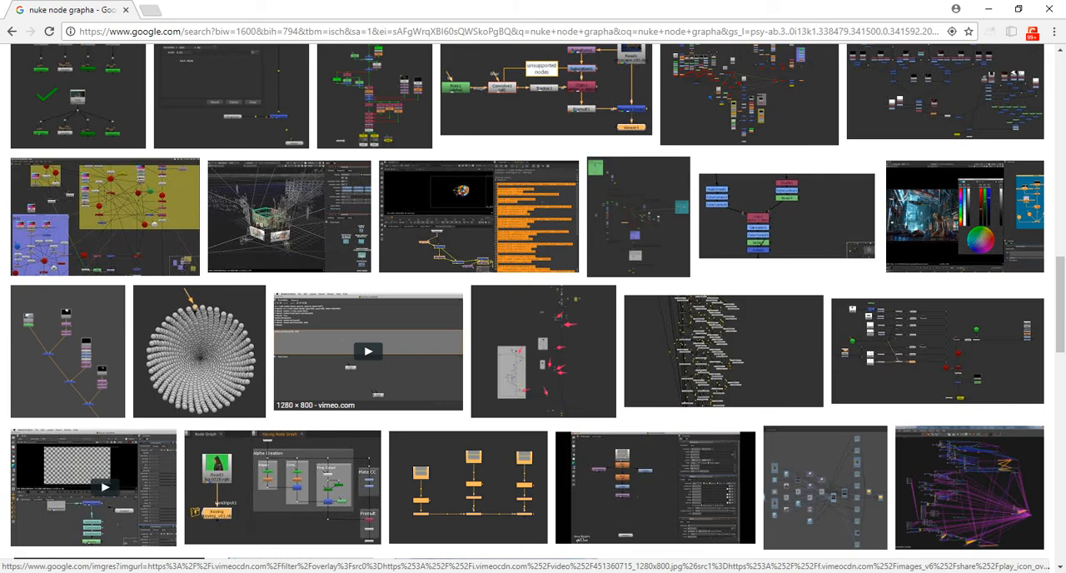
scroll(750, 217, up, 2)
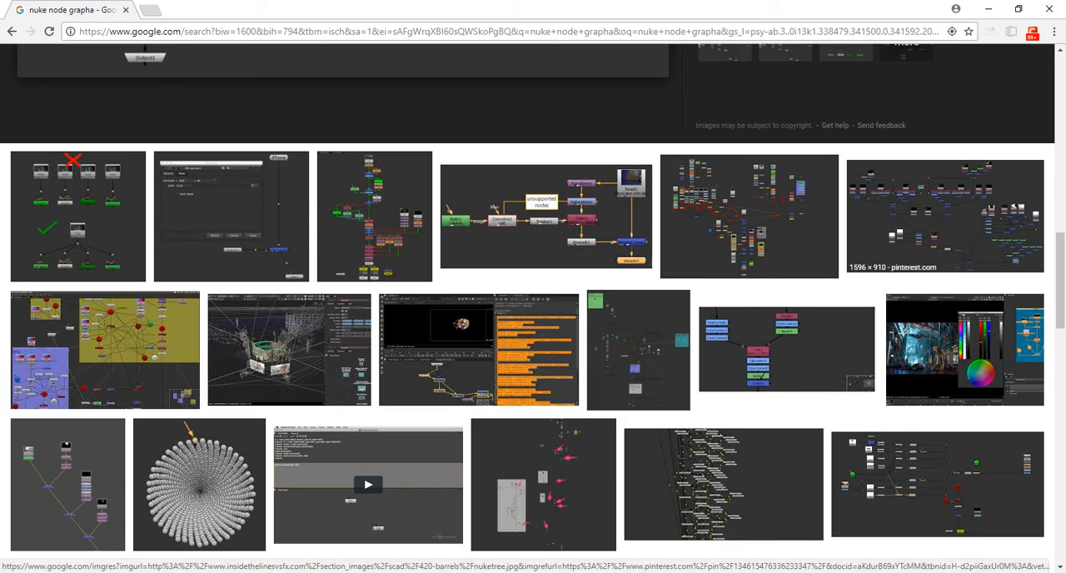
Switch back to NukeX, move Viewer1 down to the level of Read1 beneath the backplate, and nudge Read2 slightly up
key(alt+Tab)
key(alt+Tab)
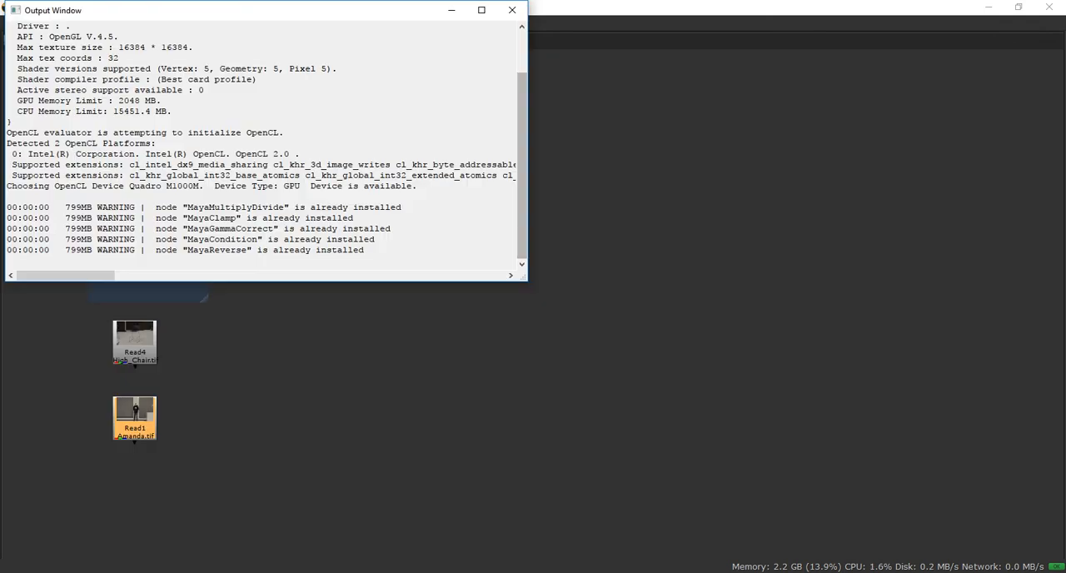
key(alt+Tab)
middle_drag(417, 308, 380, 354)
drag(490, 322, 481, 490)
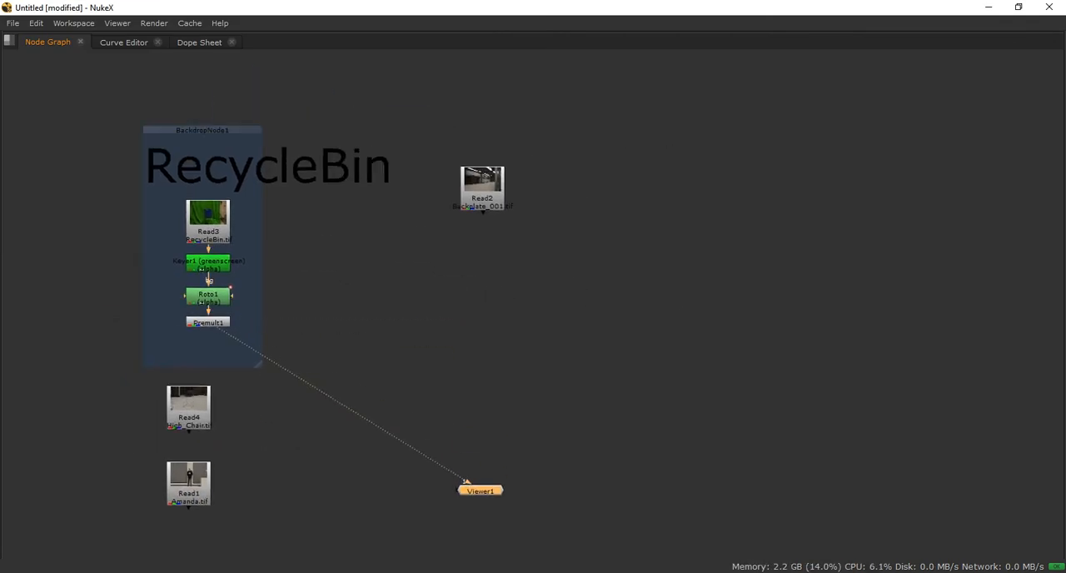
click(207, 323)
drag(482, 187, 483, 181)
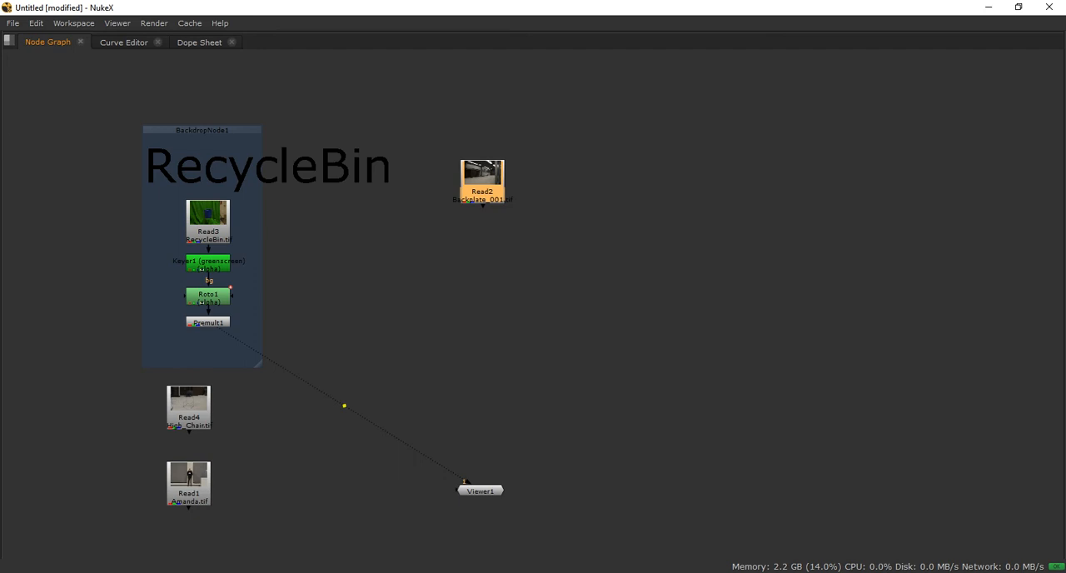
Save the script in the StillMatch folder, naming the file with the artist's surname followed by "_StillMatch"
key(ctrl+s)
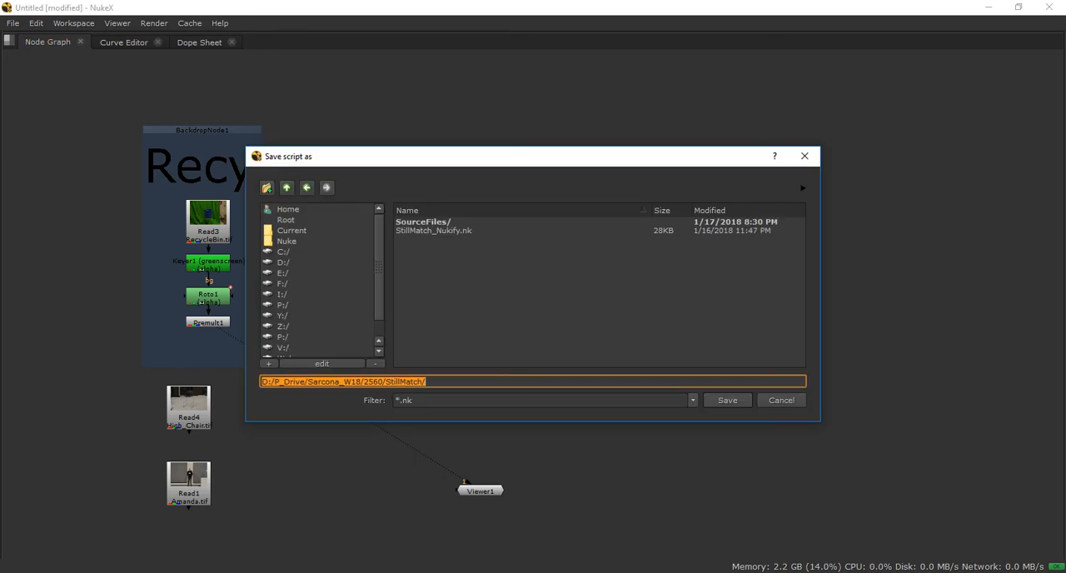
click(426, 381)
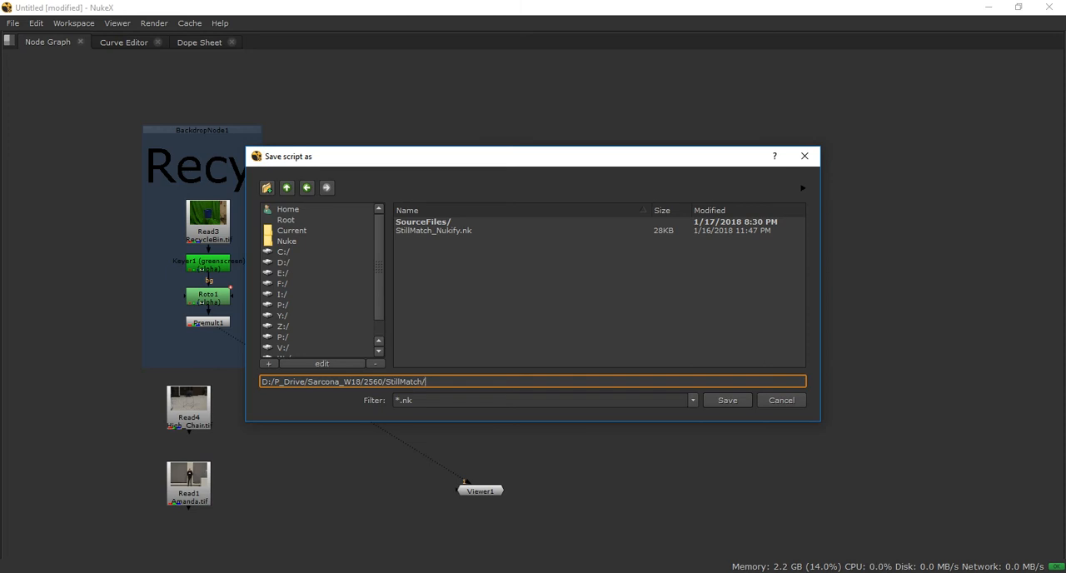
text(Sarcona)
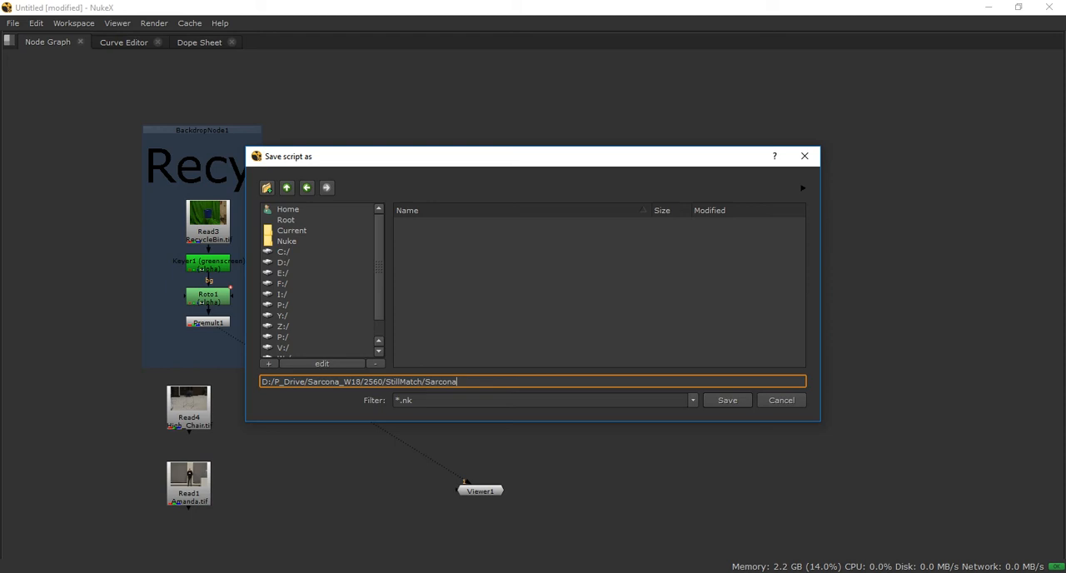
text(_StillMatch)
key(Return)
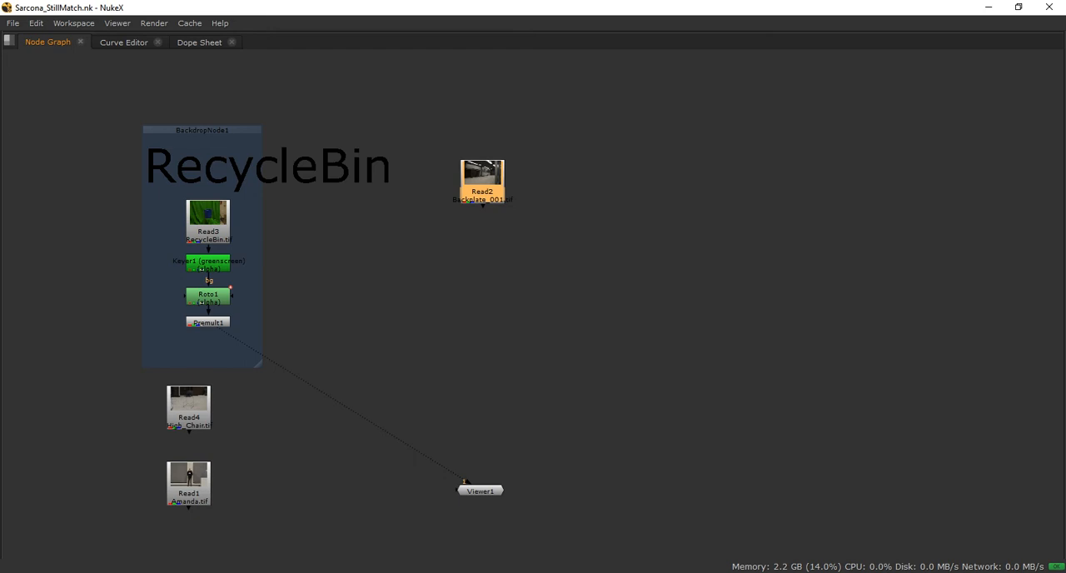
Reorder the workspace panes so that Node Graph comes after Curve Editor and Dope Sheet
drag(47, 42, 128, 41)
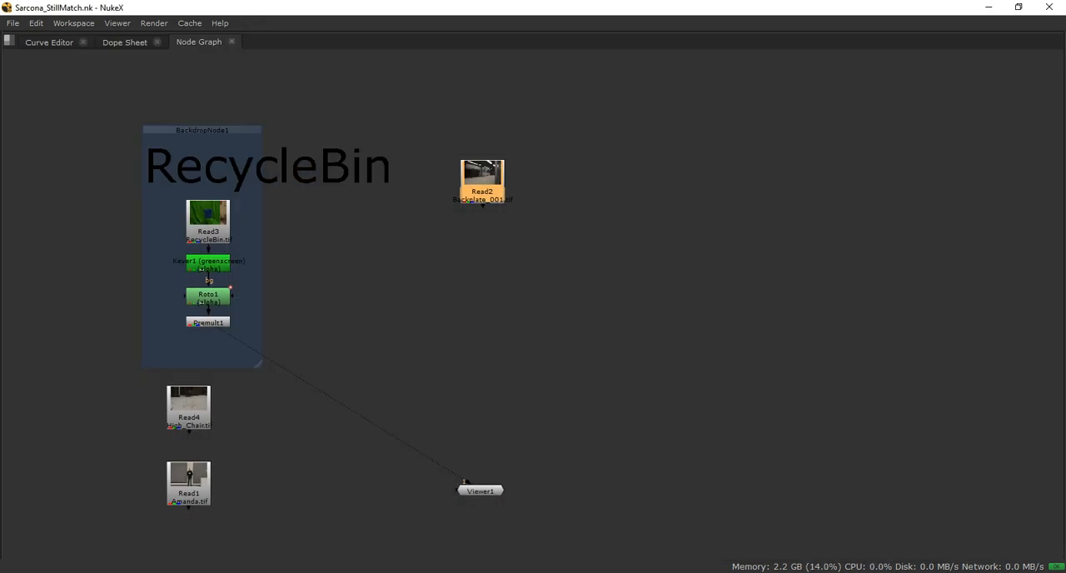
key(space)
key(space)
key(space)
key(space)
key(space)
key(space)
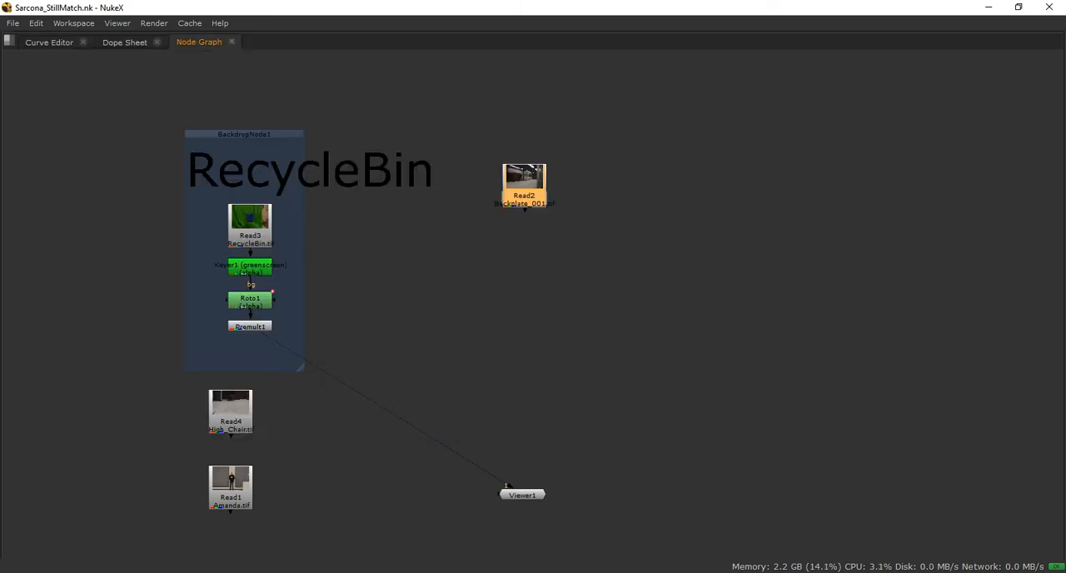
middle_drag(533, 309, 442, 326)
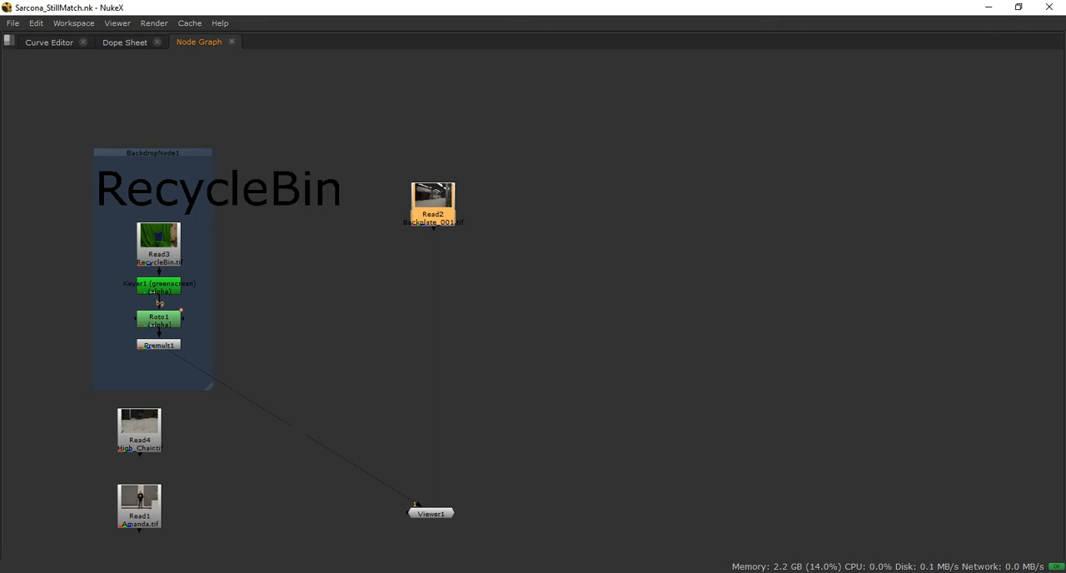
Review the StillMatch script's folder path and file name in the Save script as dialog, and close the dialog
click(13, 23)
click(41, 97)
click(460, 382)
drag(424, 381, 261, 381)
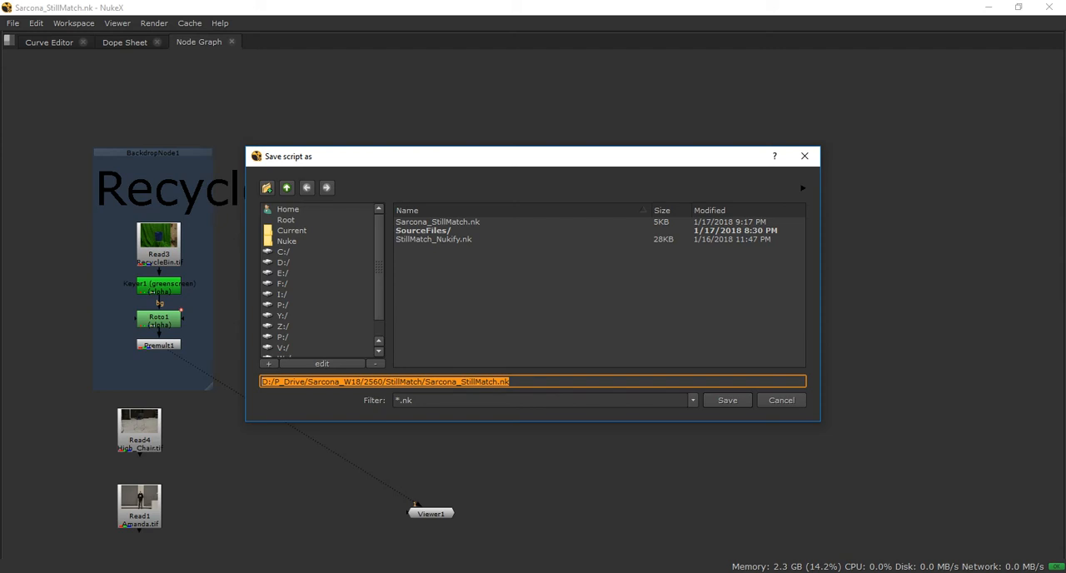
key(End)
key(shift+Left)
key(shift+Left)
key(shift+Left)
key(shift+Left)
key(shift+Left)
key(shift+Left)
key(shift+Left)
key(shift+Left)
key(shift+Left)
key(shift+Left)
key(shift+Left)
key(shift+Left)
key(shift+Left)
key(shift+Left)
key(shift+Left)
key(shift+Left)
key(shift+Left)
key(shift+Left)
key(shift+Left)
key(shift+Left)
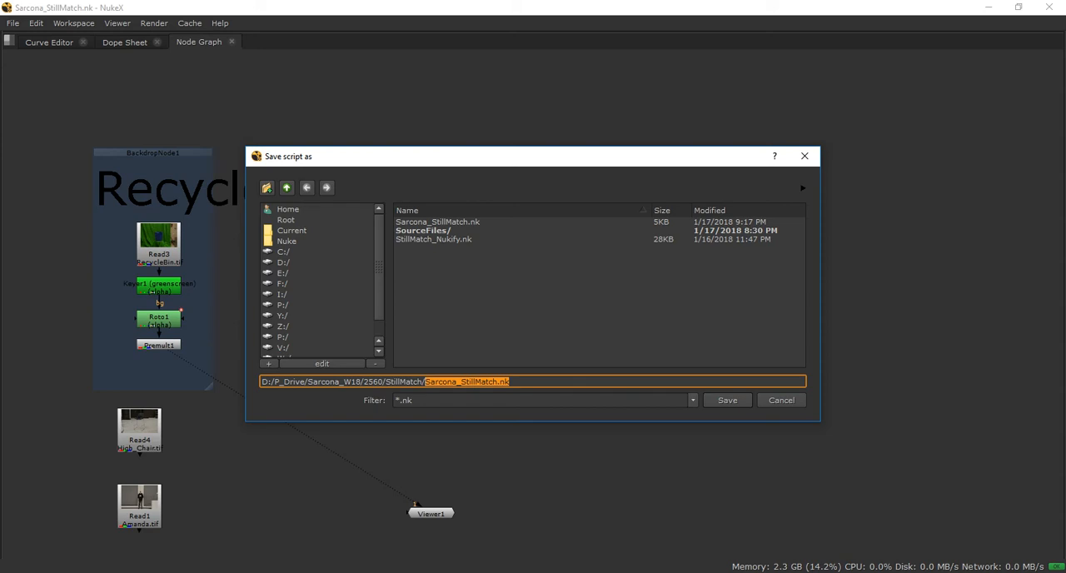
key(Return)
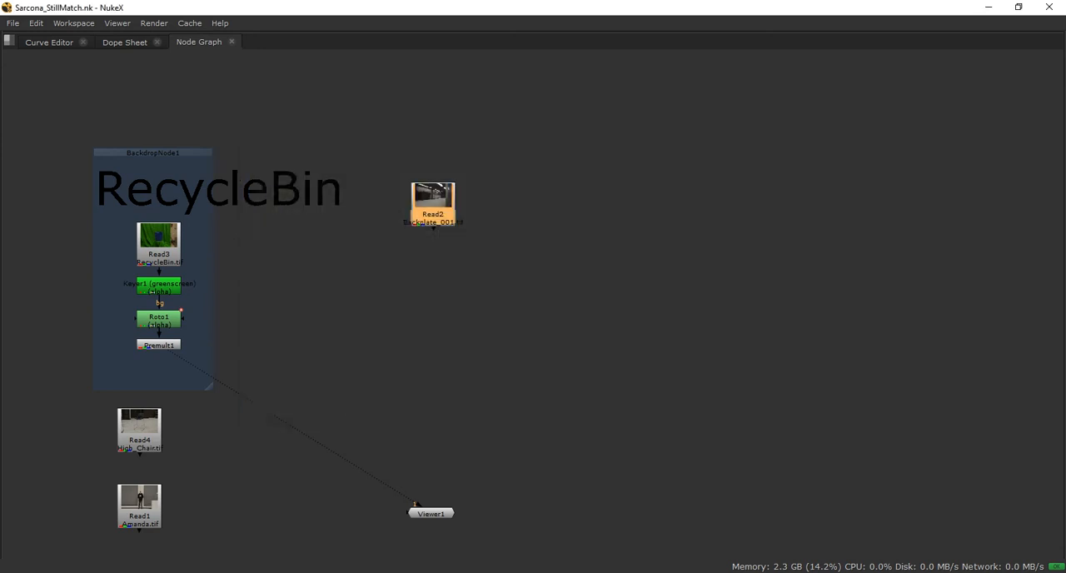
Nudge Read2 slightly in the node graph and add an unconnected Merge node between it and Viewer1
mouse_move(433, 204)
mouse_down()
mouse_move(422, 210)
mouse_move(414, 188)
mouse_move(424, 199)
mouse_up()
middle_drag(466, 287, 516, 275)
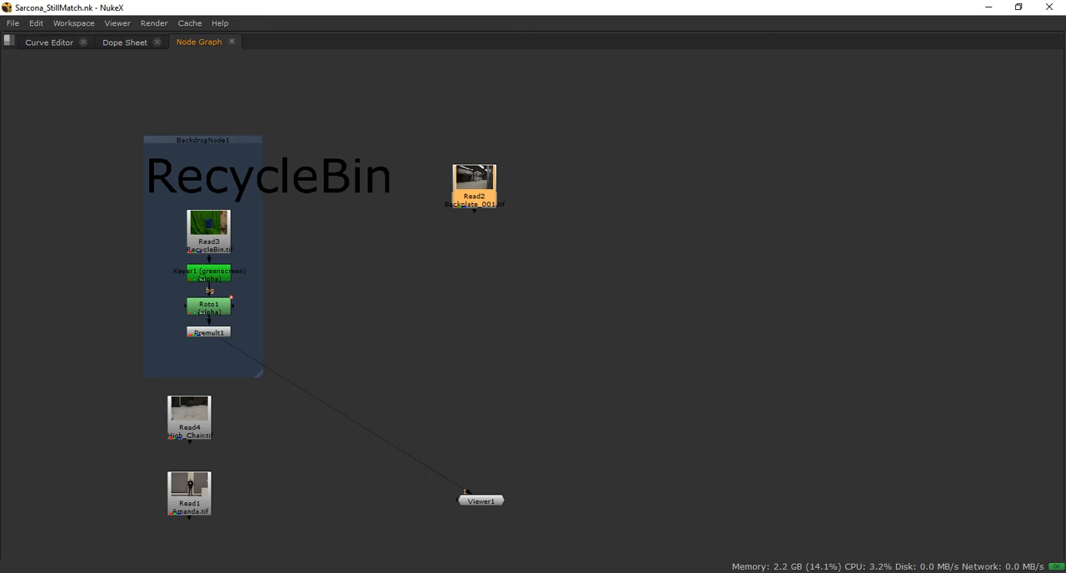
click(533, 266)
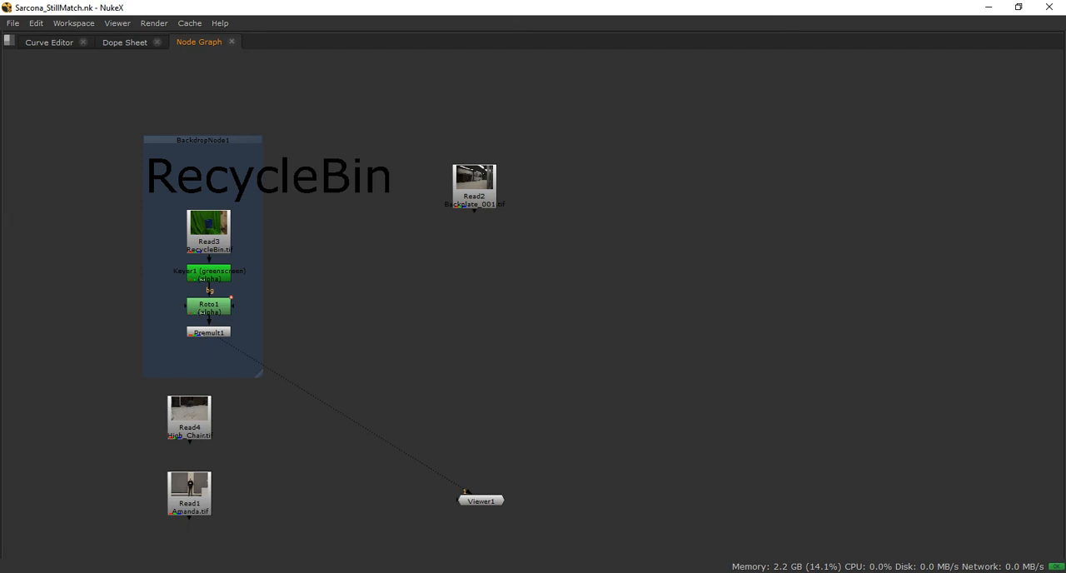
key(m)
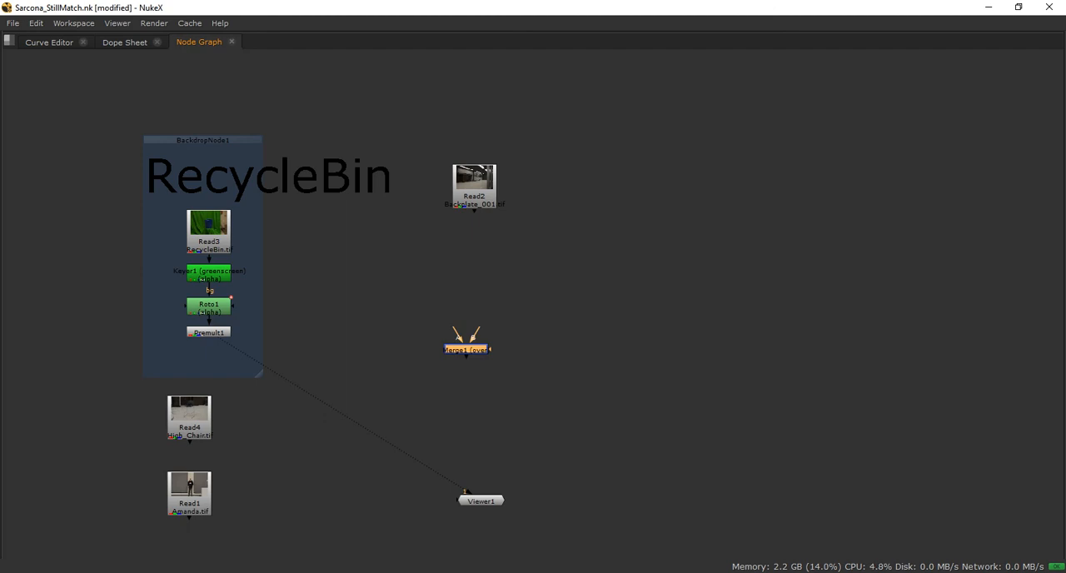
key(alt+Tab)
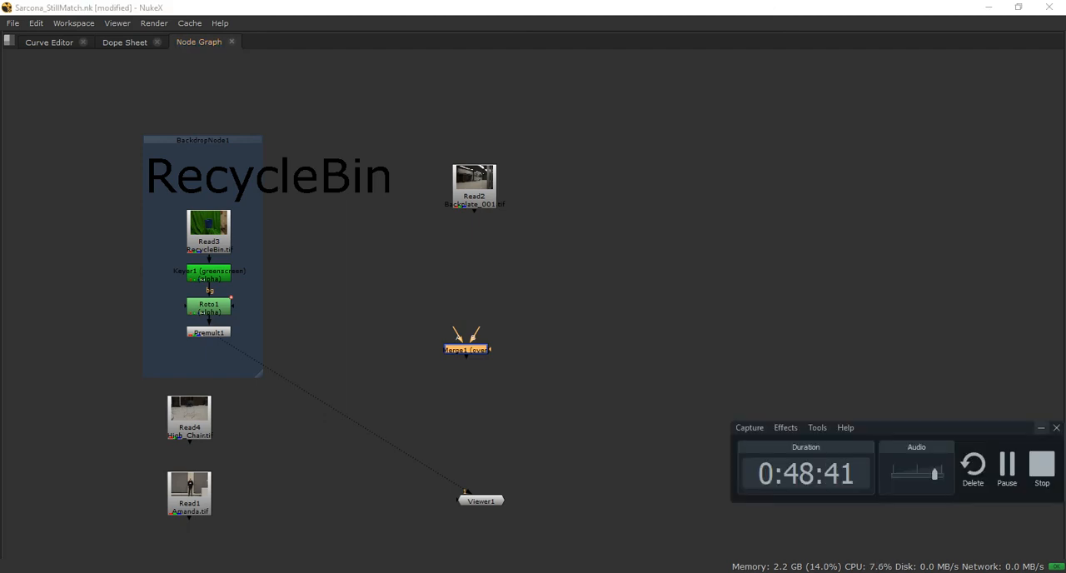
drag(982, 428, 1013, 473)
Add a second unconnected Merge node beside Merge1 and delete it
click(549, 350)
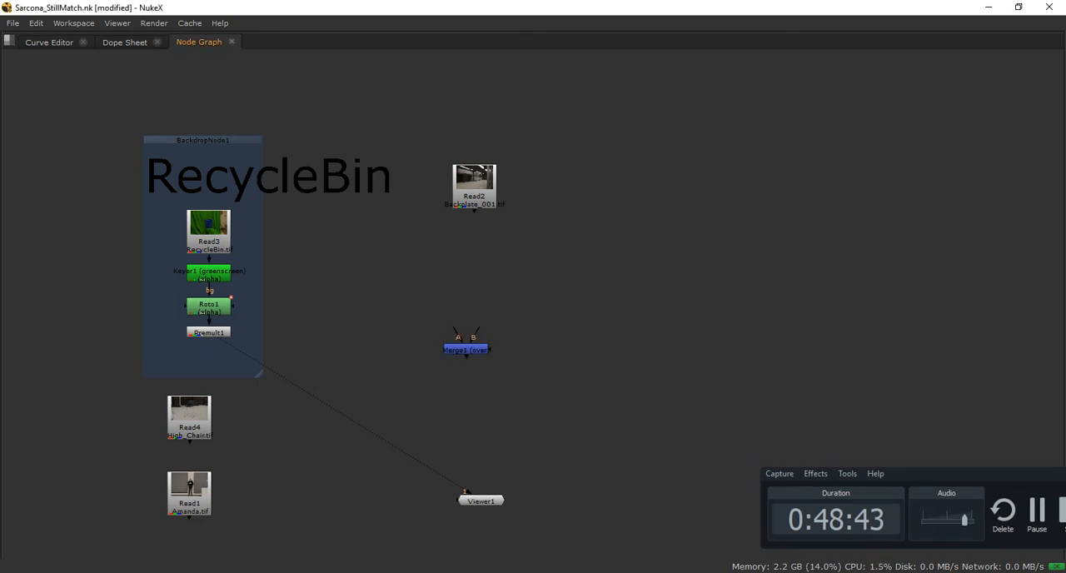
drag(390, 304, 426, 333)
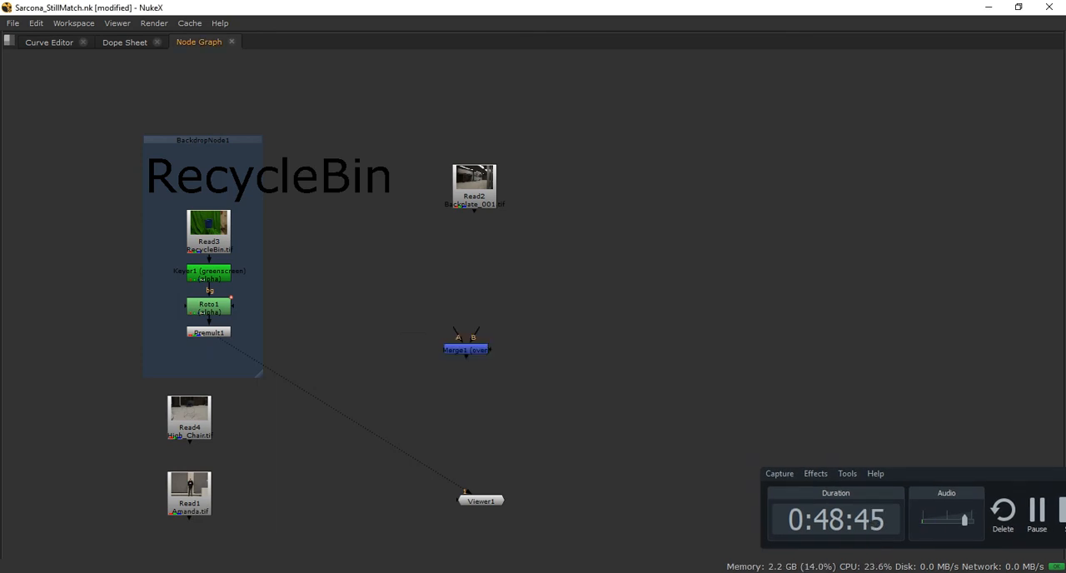
key(Tab)
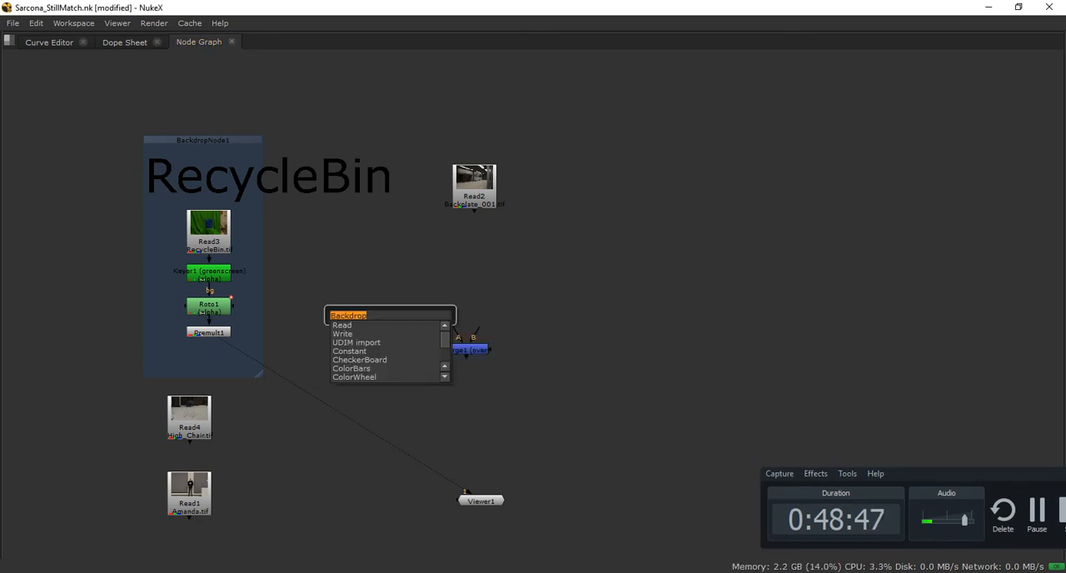
text(merge)
key(Return)
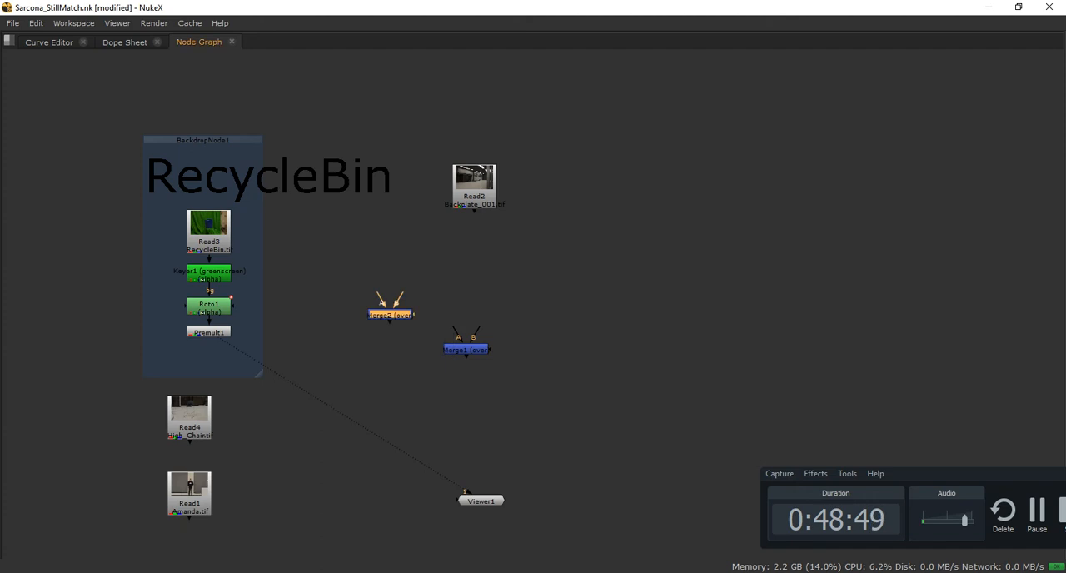
key(Delete)
Line up Merge1 directly beneath Read2
drag(466, 350, 473, 340)
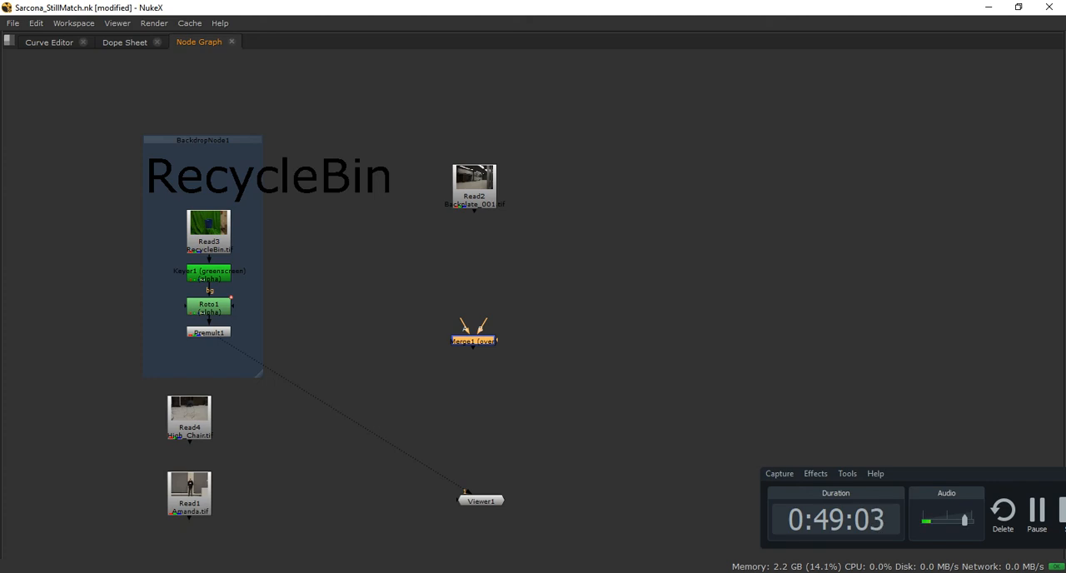
Examine the side inputs of Roto1 and the mask input and output of Merge1 by pulling out their connectors without attaching them
scroll(214, 289, up, 4)
click(207, 322)
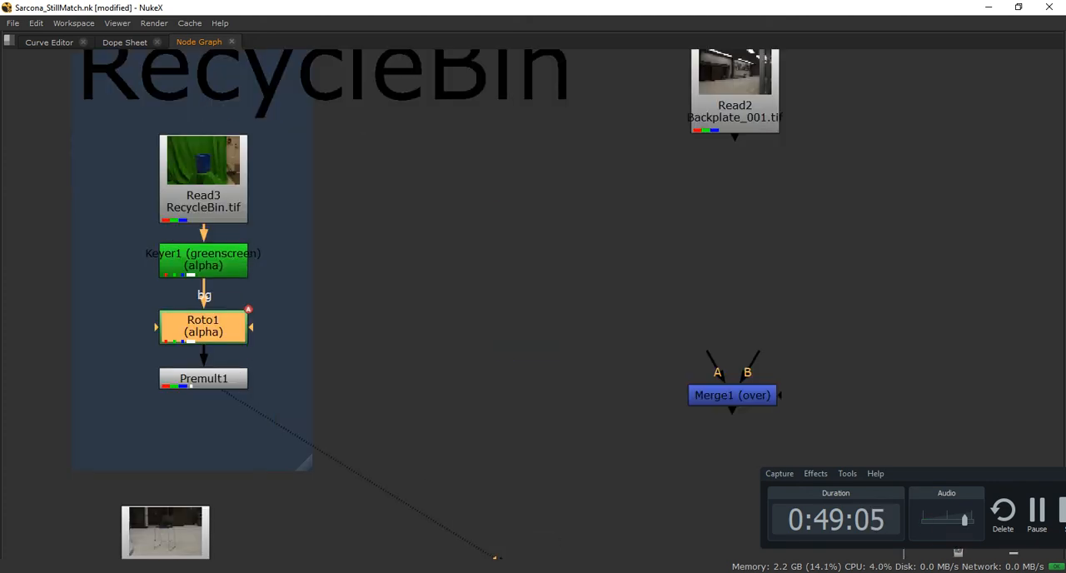
scroll(191, 323, up, 3)
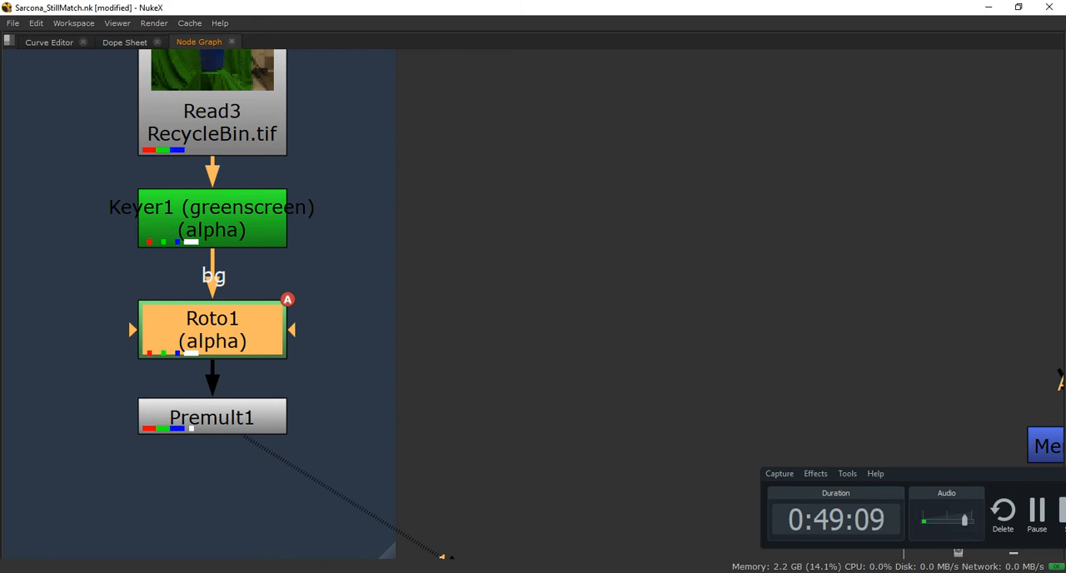
drag(133, 329, 33, 174)
drag(291, 330, 446, 216)
scroll(443, 218, down, 3)
middle_drag(443, 218, 221, 237)
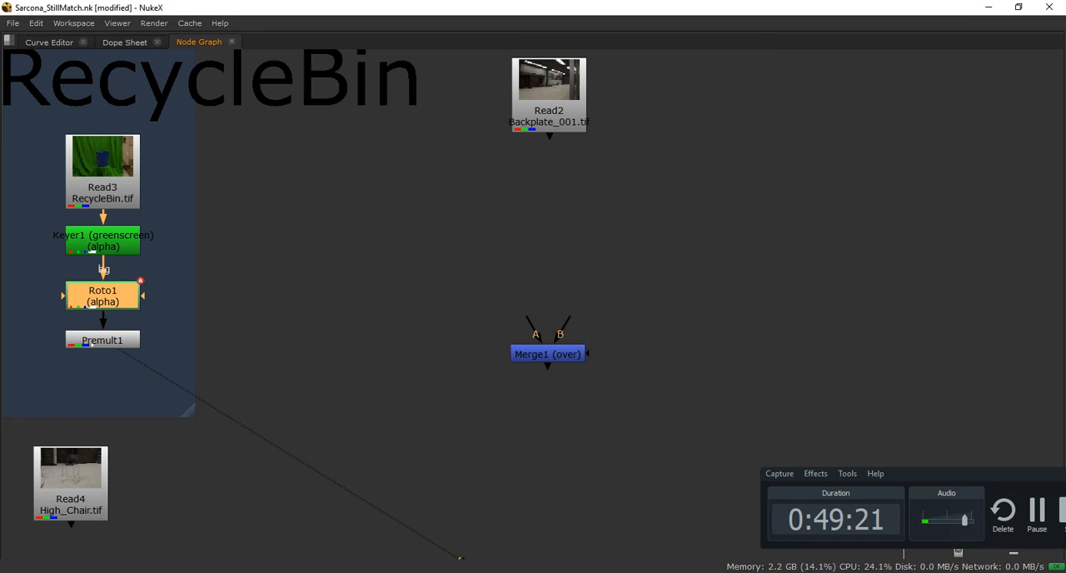
drag(589, 353, 711, 416)
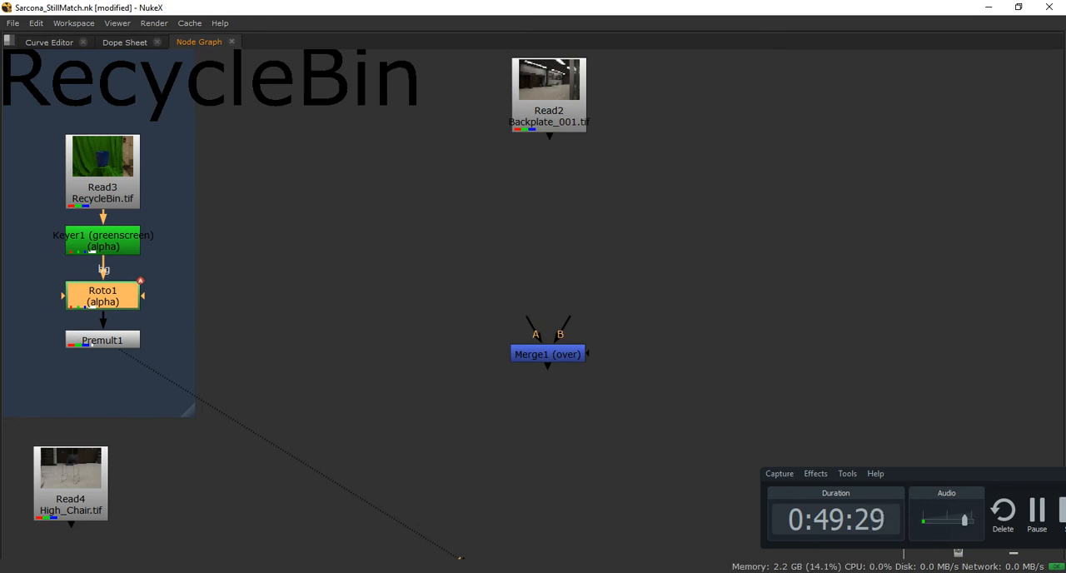
drag(548, 367, 547, 556)
Connect Merge1's B input to Read2 and its A input to Premult1, and level Merge1 with Premult1
drag(570, 317, 549, 98)
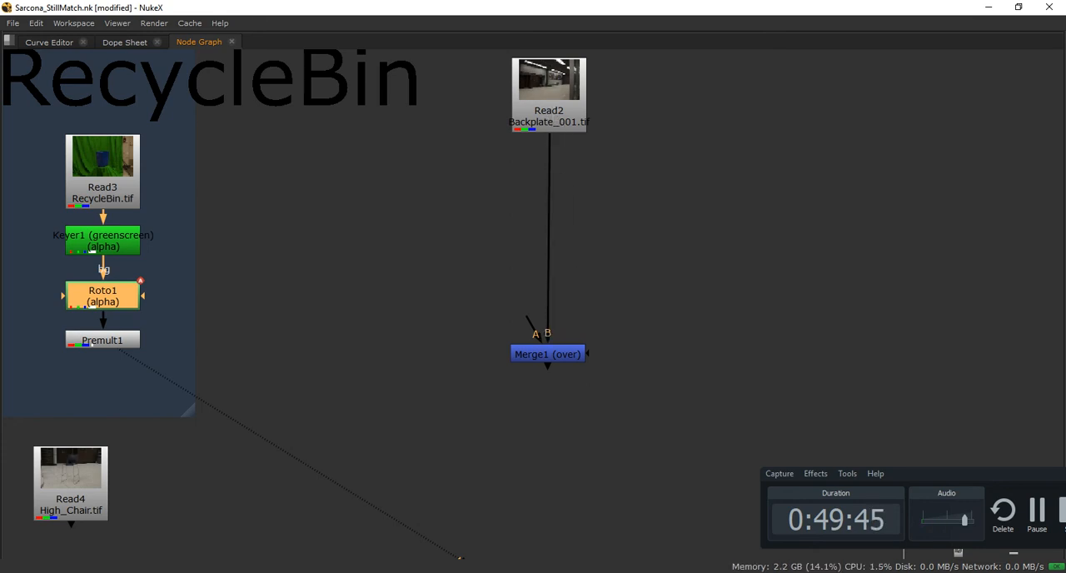
drag(526, 317, 108, 340)
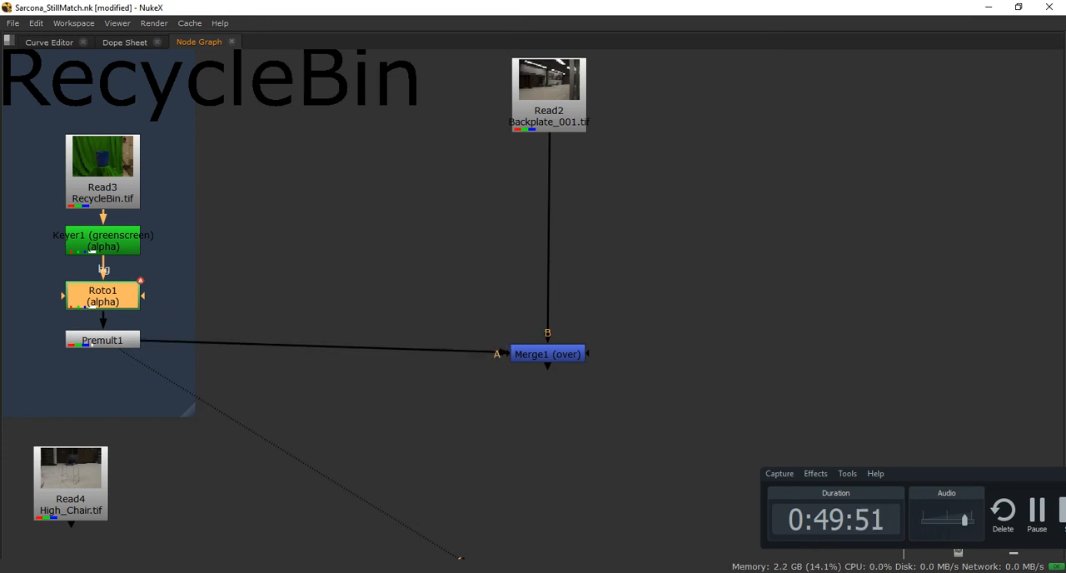
drag(548, 354, 550, 340)
Restore the full workspace layout, enlarge the node graph pane, and fit the recycle bin image in the viewer
key(space)
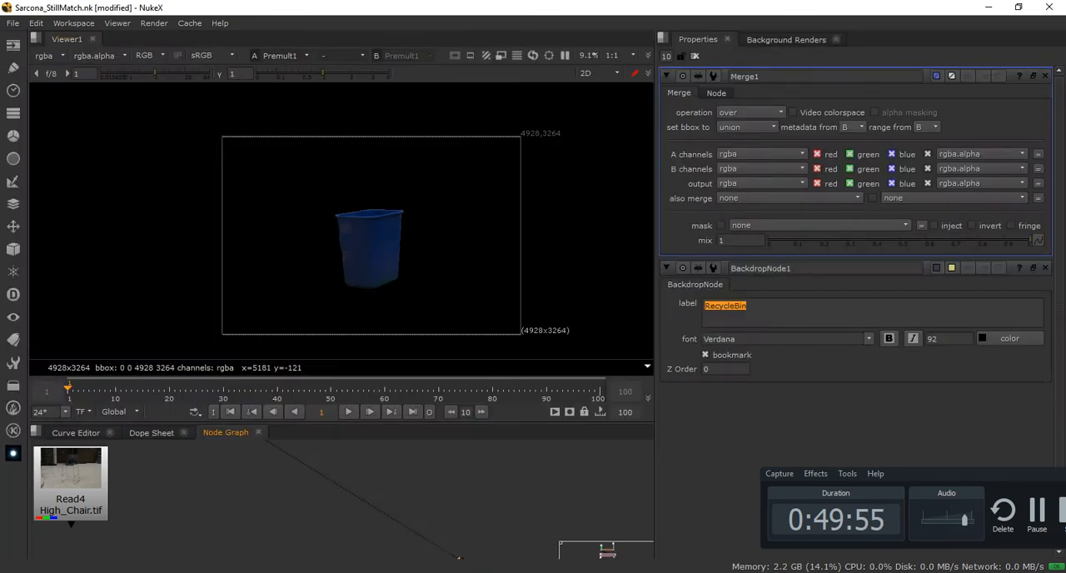
drag(608, 553, 607, 548)
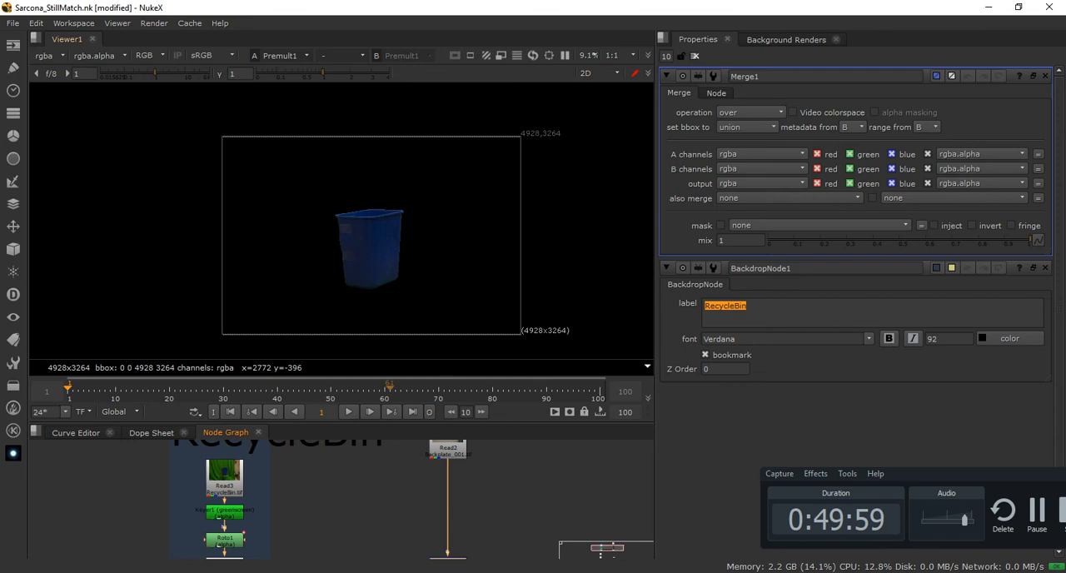
drag(390, 425, 390, 273)
middle_drag(374, 375, 378, 461)
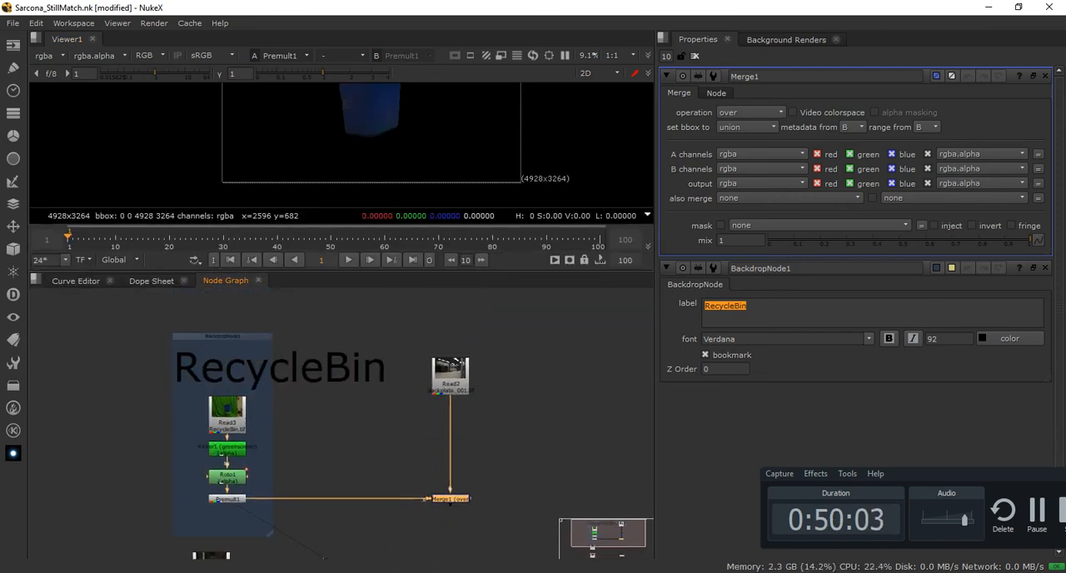
key(f)
middle_drag(375, 433, 382, 415)
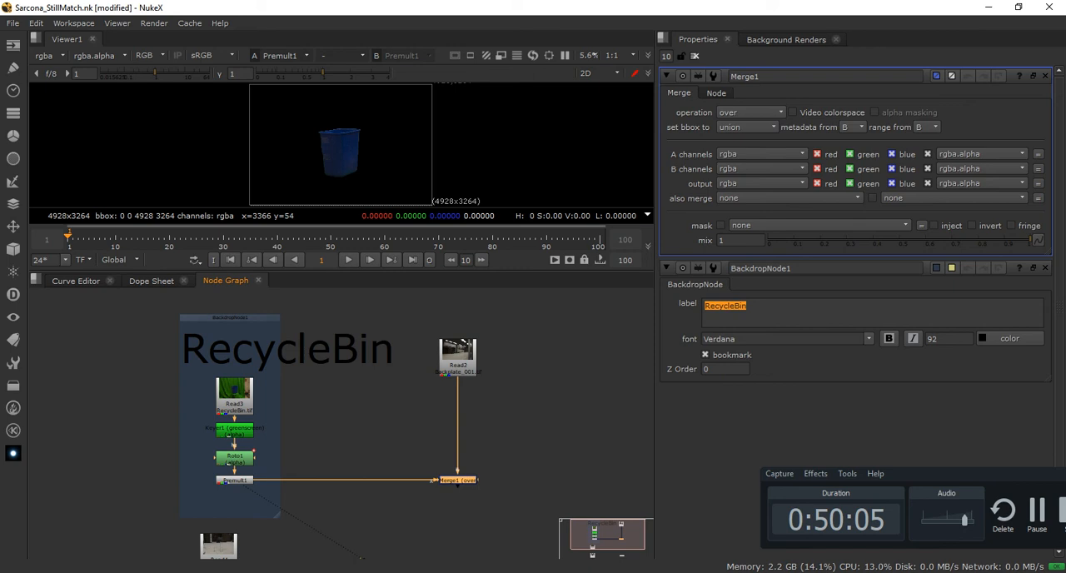
scroll(272, 406, up, 3)
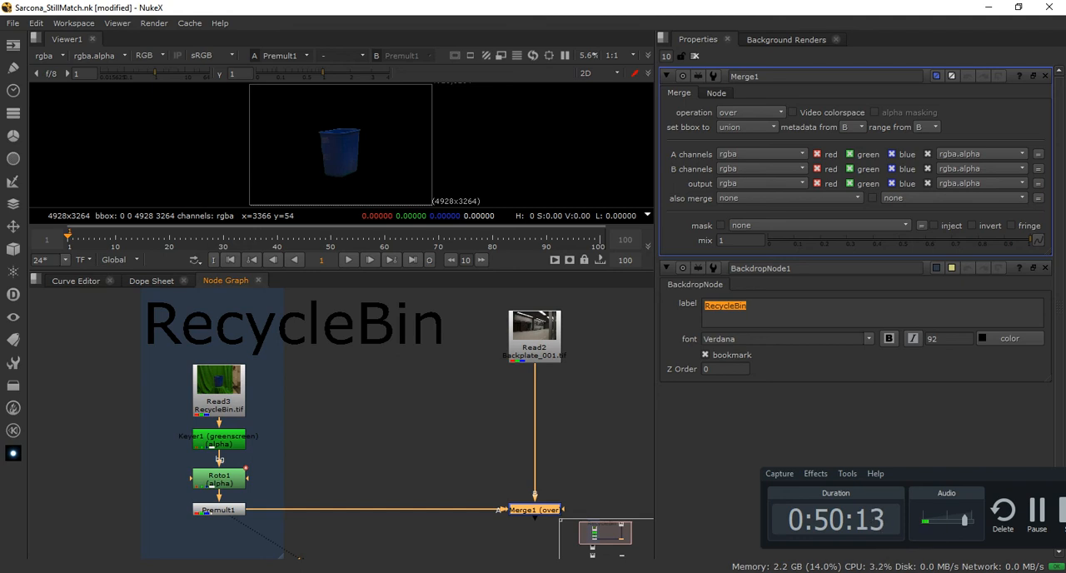
middle_drag(391, 423, 343, 418)
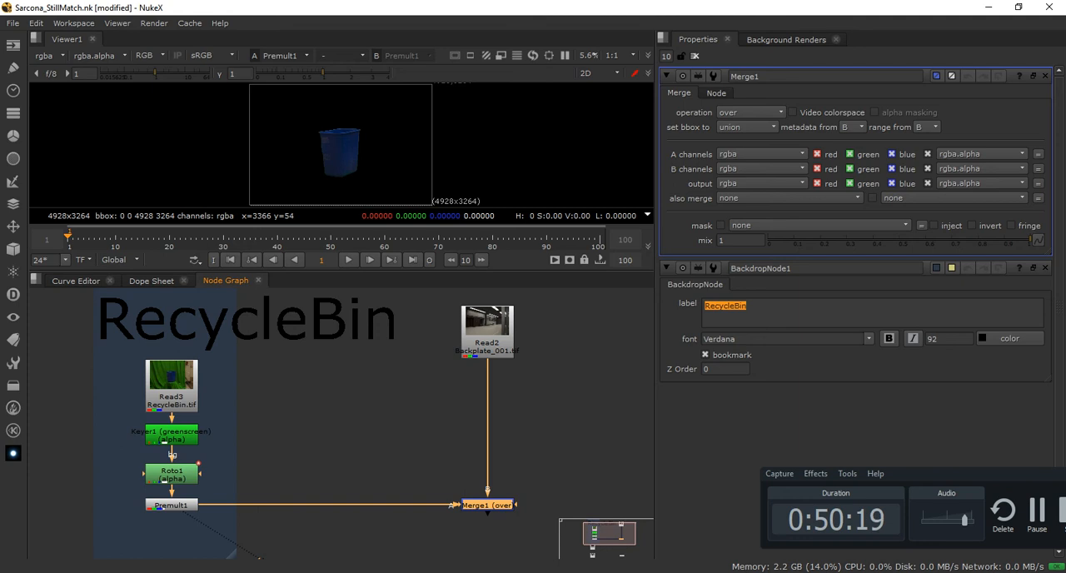
middle_drag(416, 517, 374, 438)
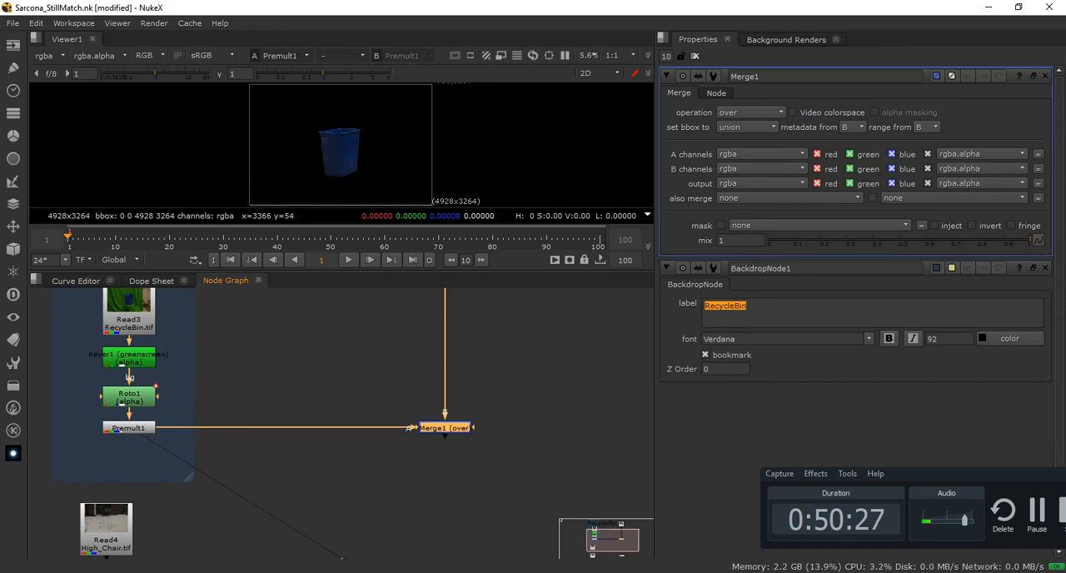
Show Merge1 in Viewer1 and enlarge the viewer pane to inspect the recycle bin over the backplate
key(1)
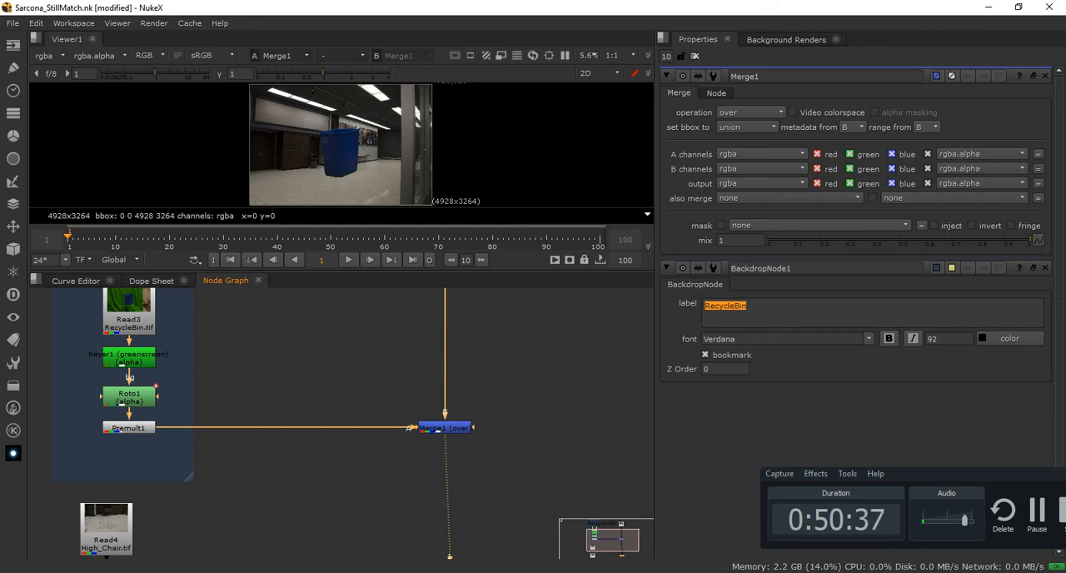
drag(341, 271, 342, 345)
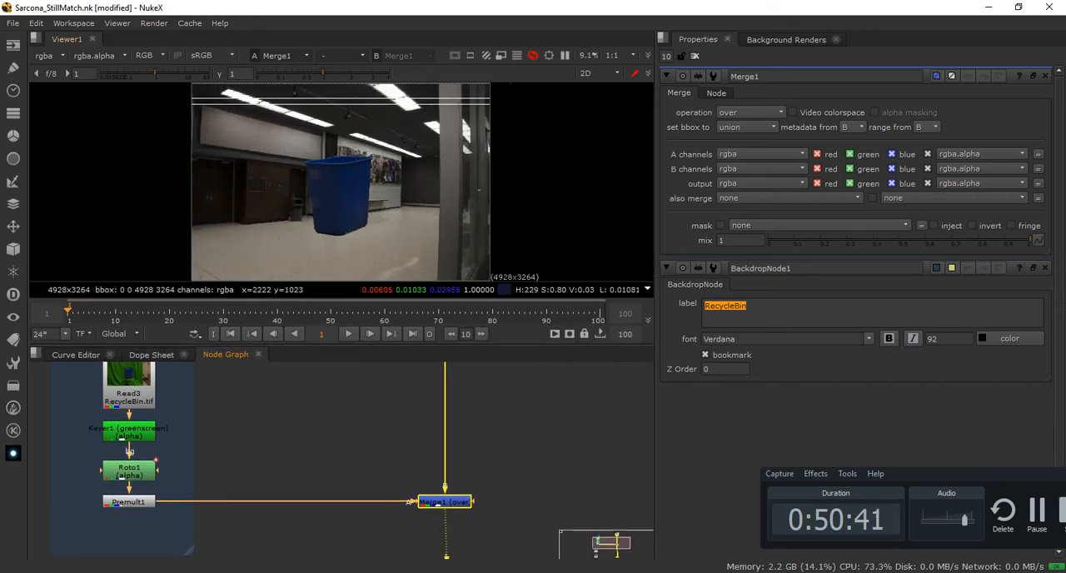
scroll(325, 213, up, 2)
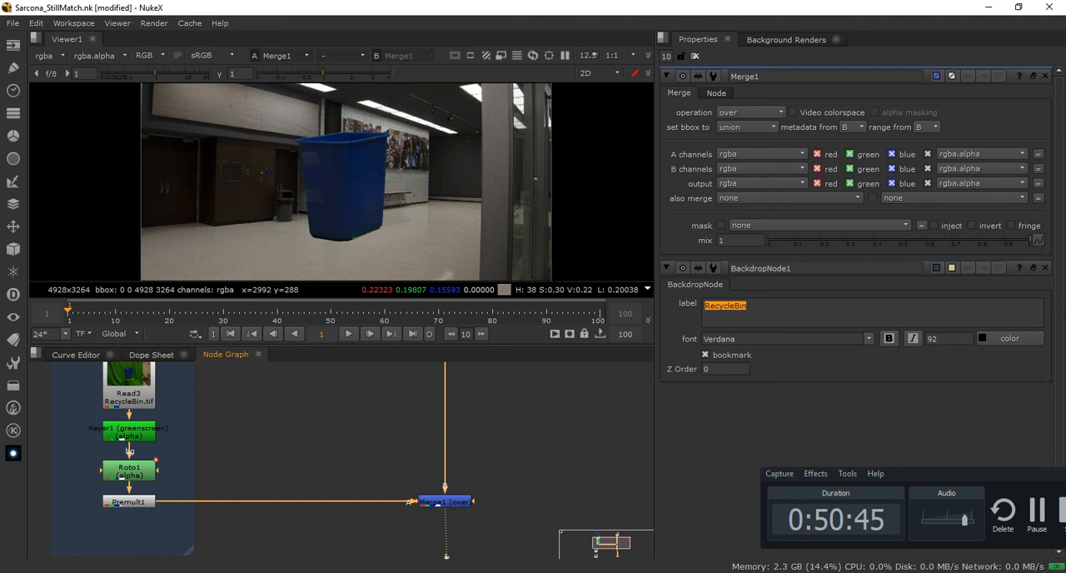
middle_drag(308, 492, 308, 443)
click(445, 454)
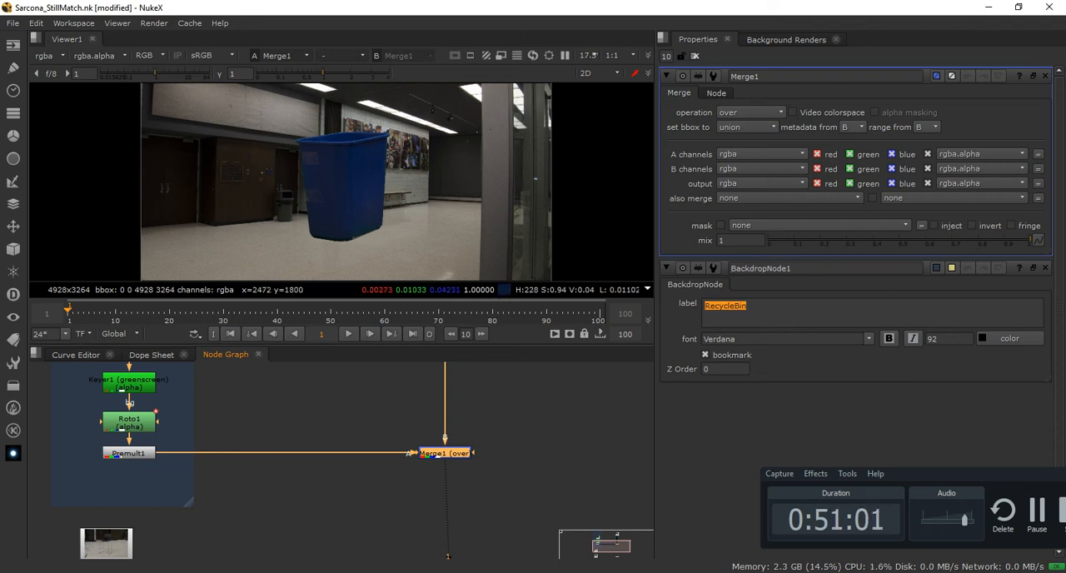
scroll(333, 137, up, 2)
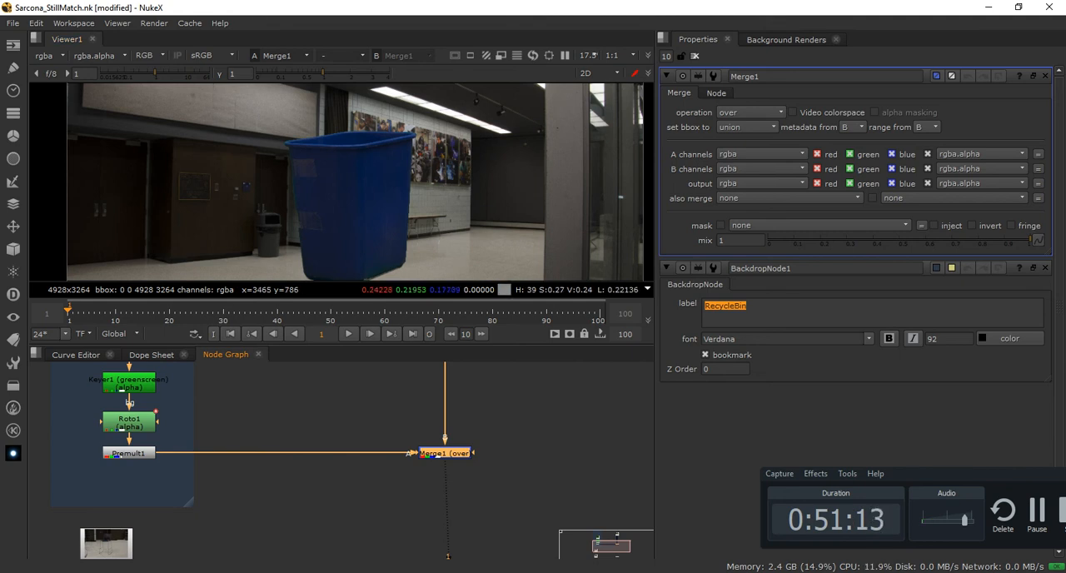
Lower Merge1 and pull out its extra A2 input, then drop the connector unattached and realign Merge1 with Premult1
scroll(409, 459, up, 2)
drag(457, 451, 206, 512)
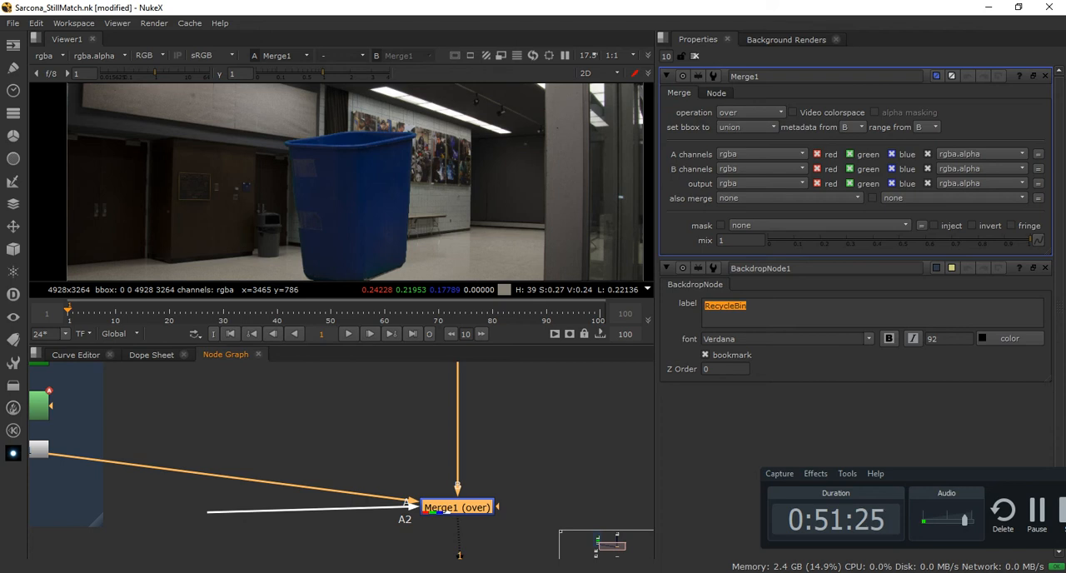
drag(207, 513, 207, 512)
drag(443, 511, 443, 454)
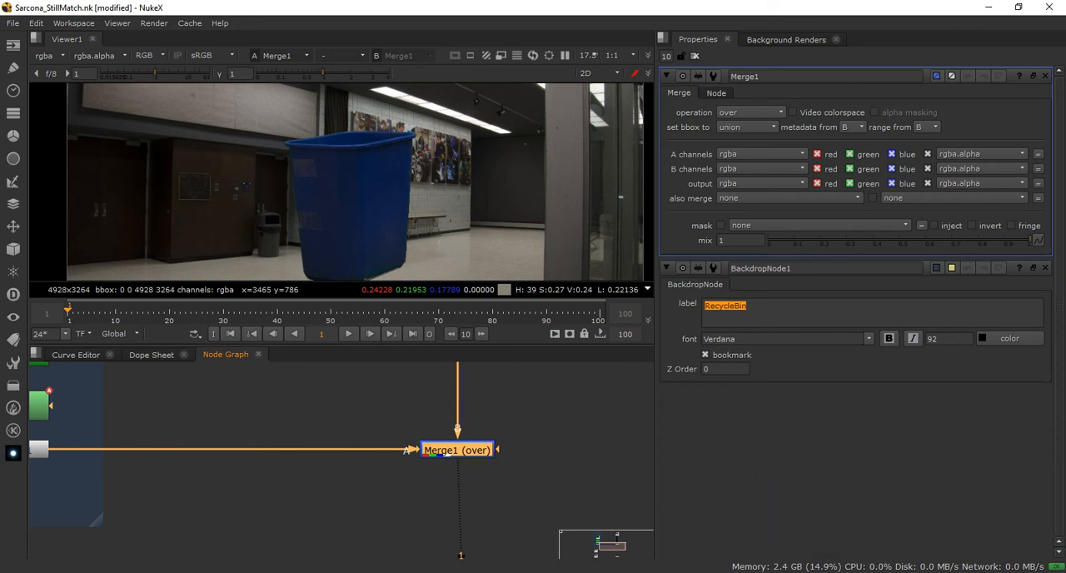
Extend the RecycleBin backdrop slightly downward below Premult1
scroll(369, 256, down, 4)
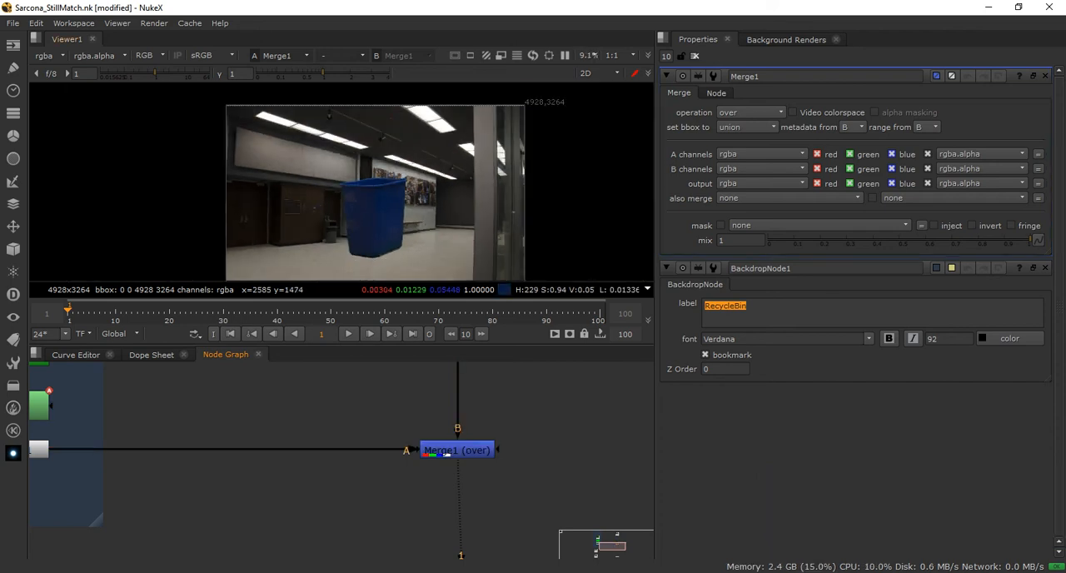
middle_drag(283, 466, 466, 474)
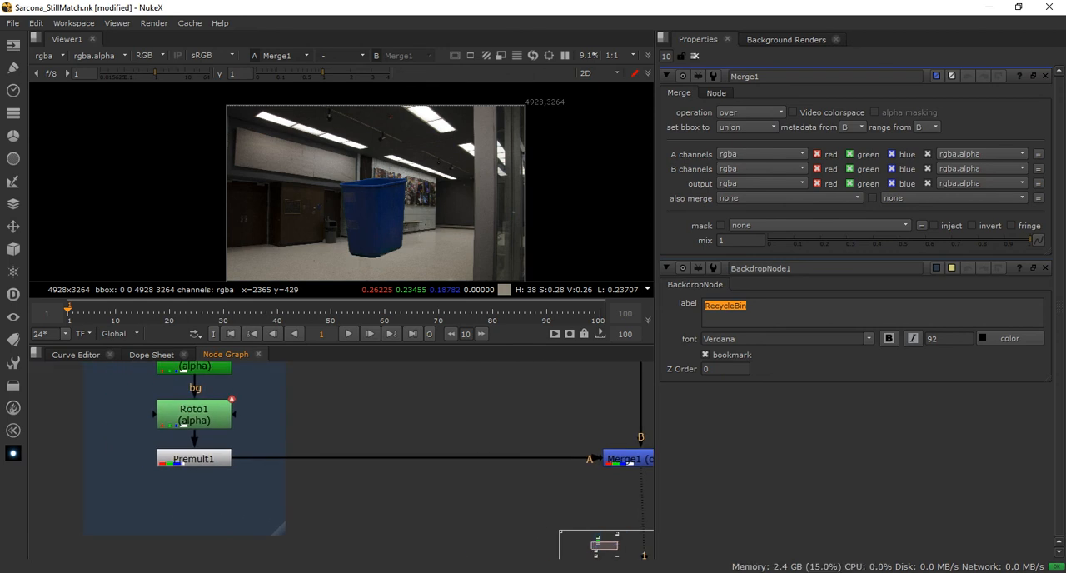
drag(280, 529, 281, 493)
middle_drag(283, 496, 295, 553)
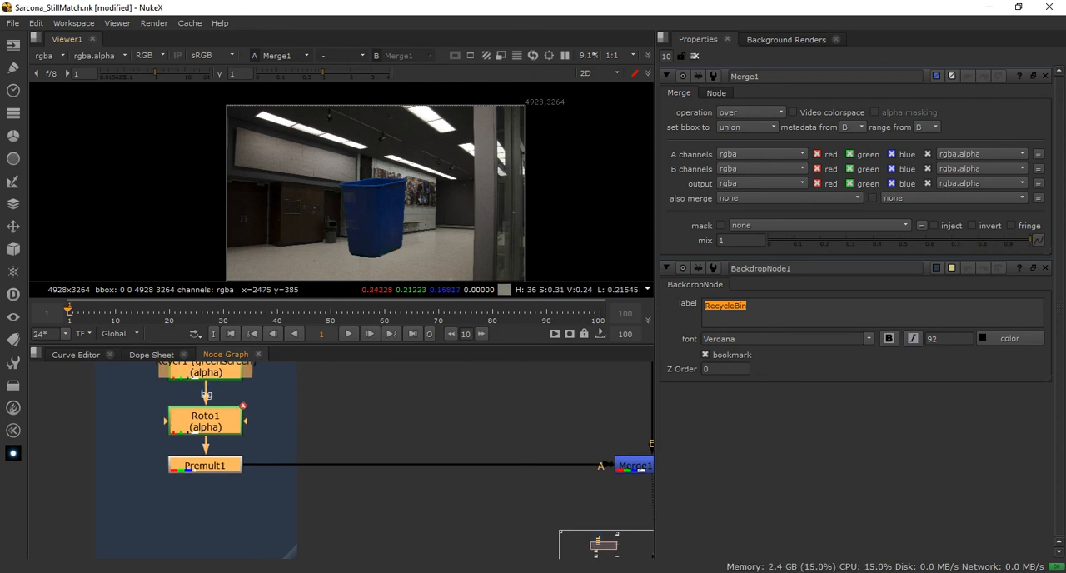
Maximize the node graph and move Read3, Keyer1, Roto1 and Premult1 upward inside the RecycleBin backdrop, keeping them stacked vertically
click(374, 425)
key(space)
middle_drag(375, 425, 527, 384)
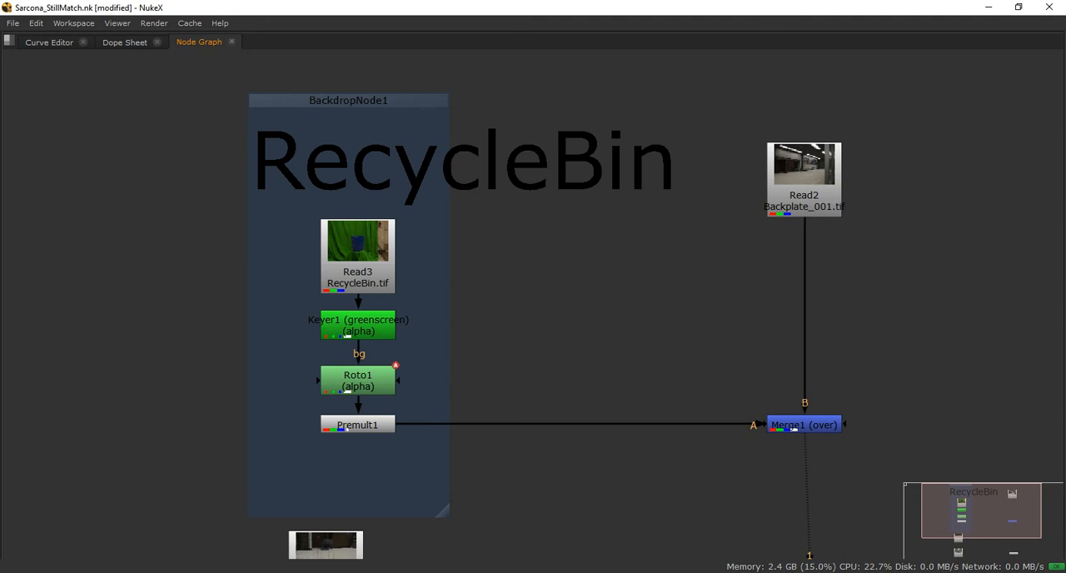
drag(357, 250, 358, 155)
drag(358, 325, 358, 232)
drag(358, 380, 358, 274)
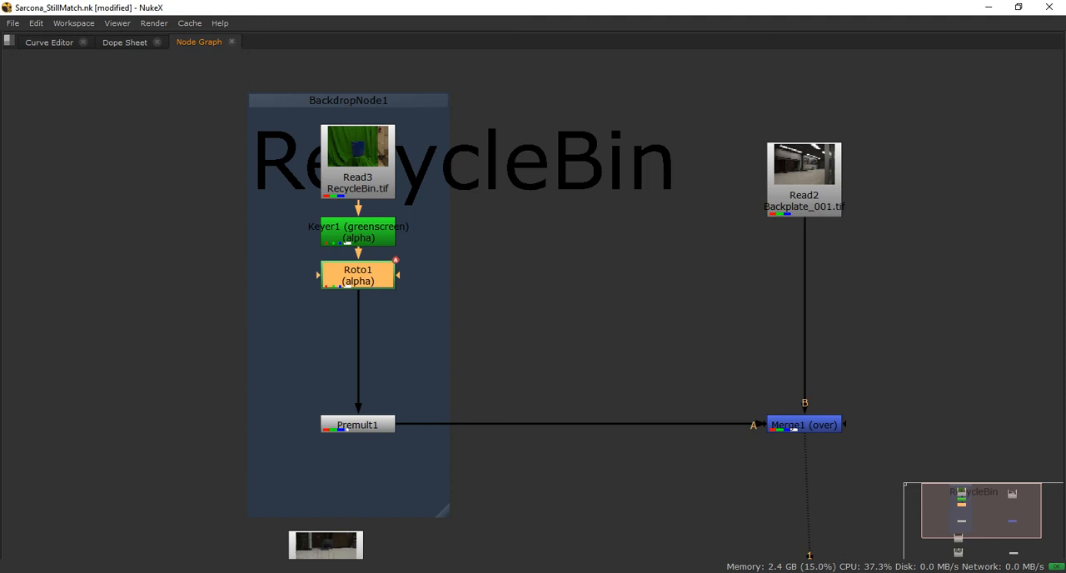
drag(358, 425, 358, 322)
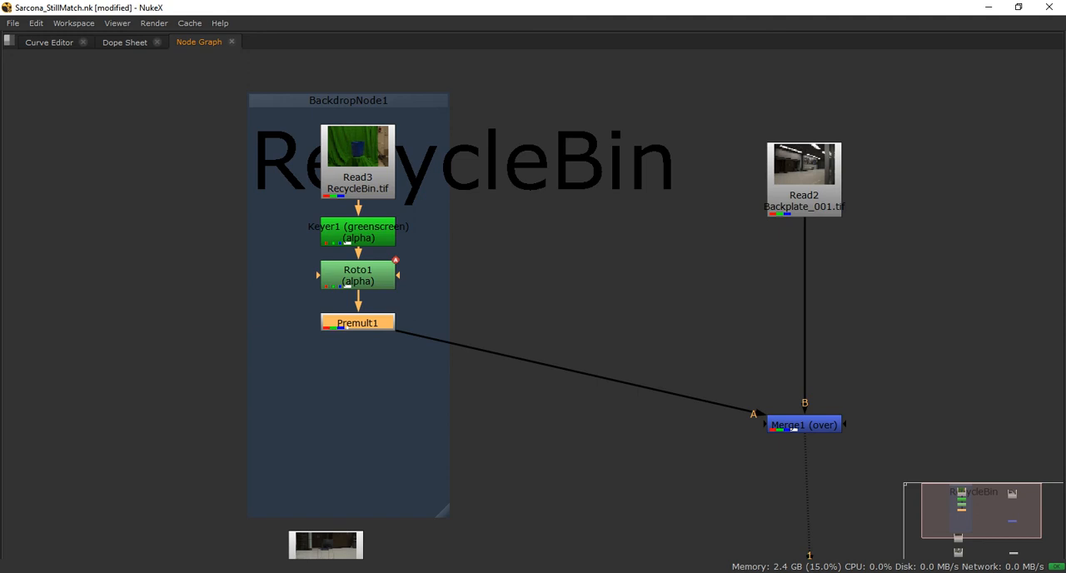
key(Tab)
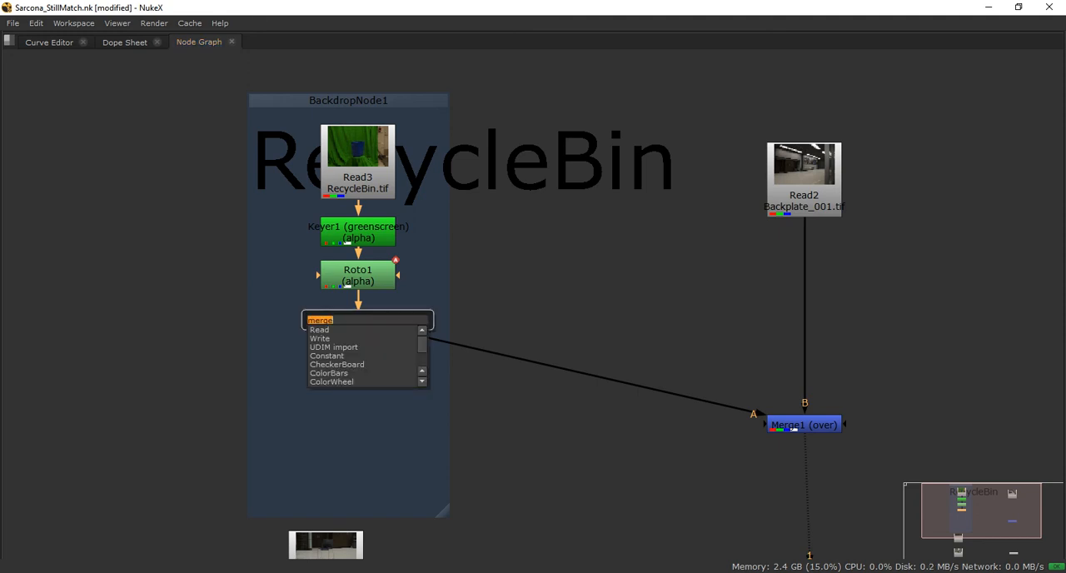
text(transfro)
key(BackSpace)
key(BackSpace)
text(orm)
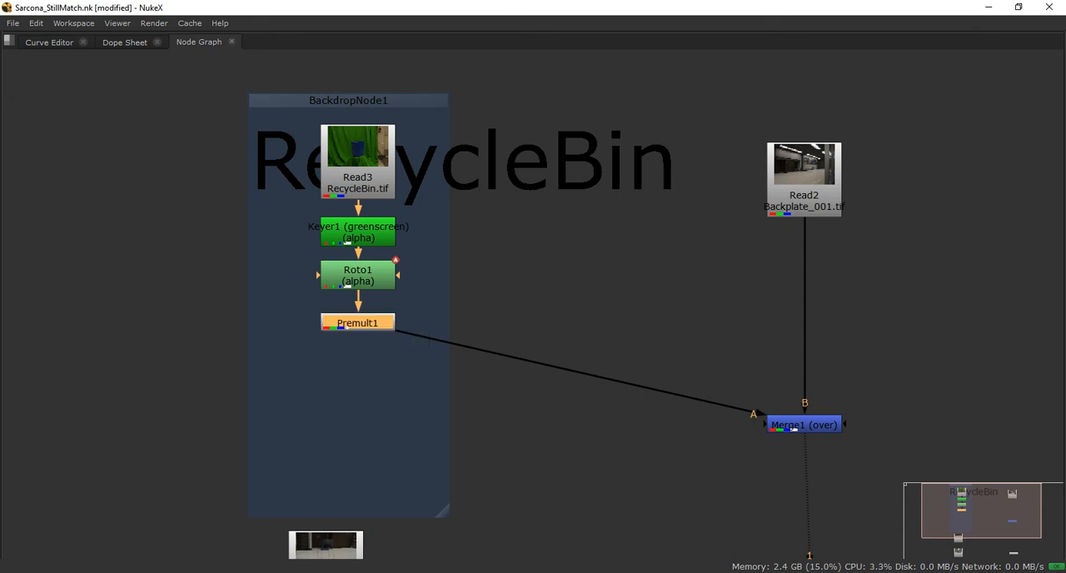
Add a Transform node after Premult1 and lower it inside the backdrop until it is level with Merge1
key(t)
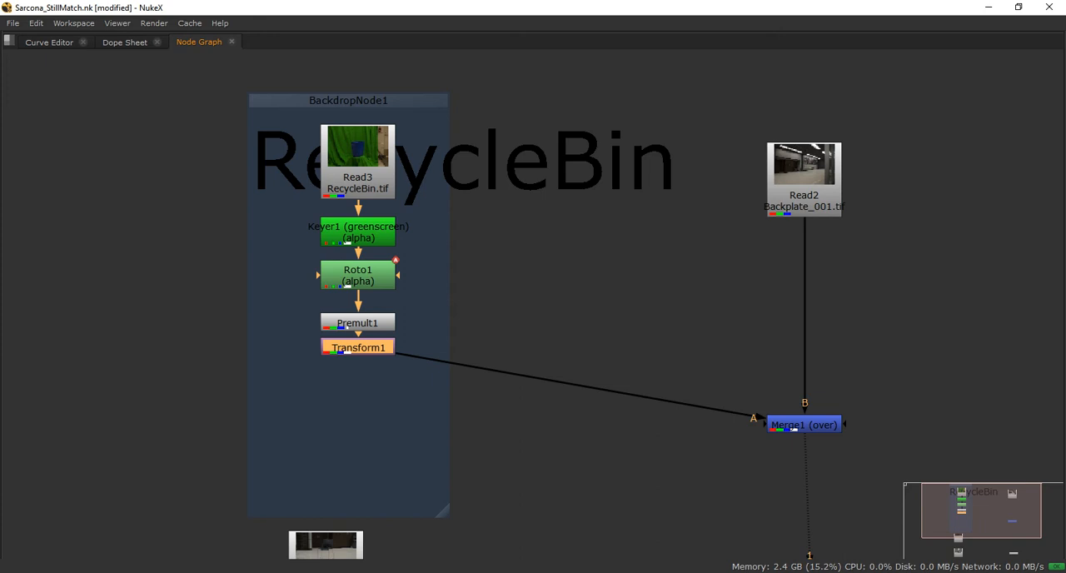
drag(358, 348, 358, 425)
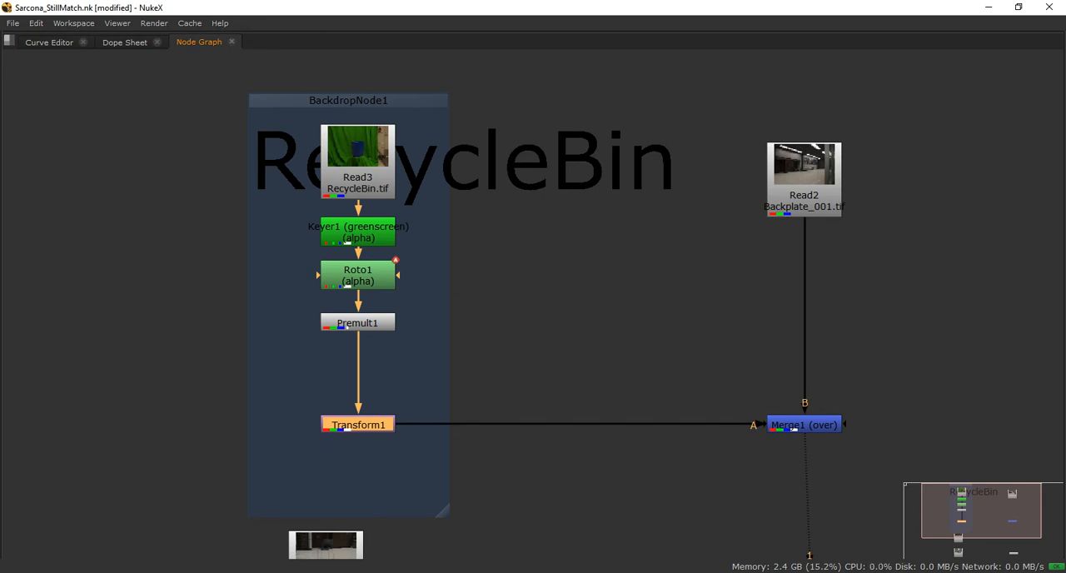
Restore the full workspace layout, enlarge the viewer pane, and frame the recycle bin with its transform handle
key(space)
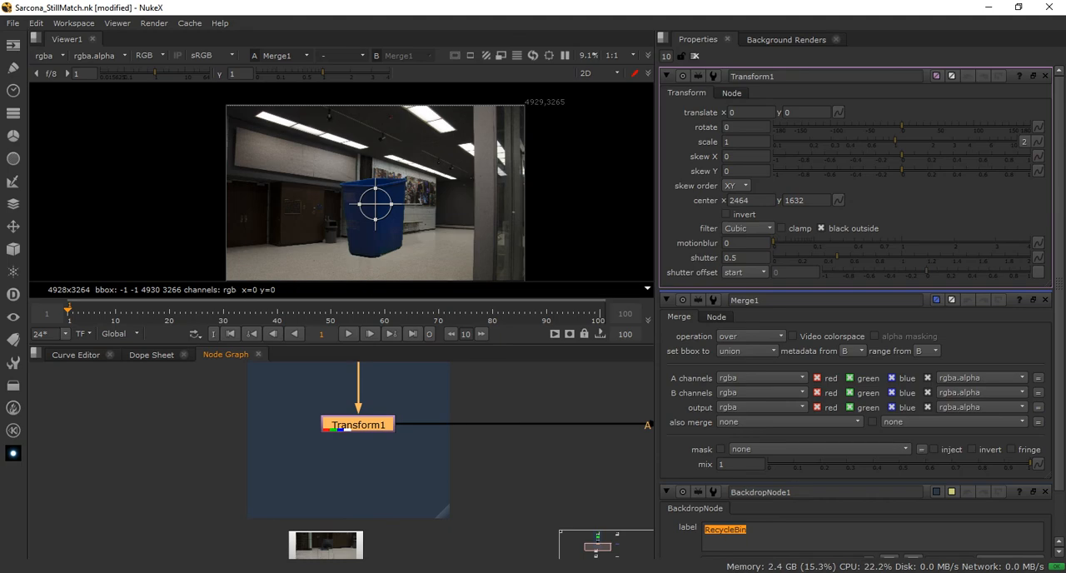
middle_drag(416, 442, 208, 486)
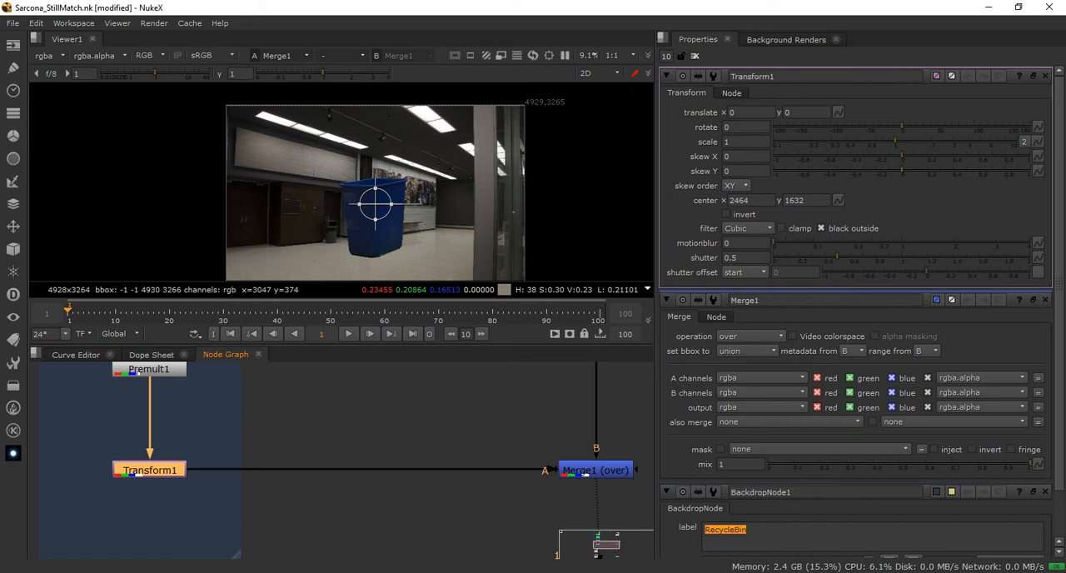
drag(410, 345, 408, 396)
scroll(407, 256, up, 4)
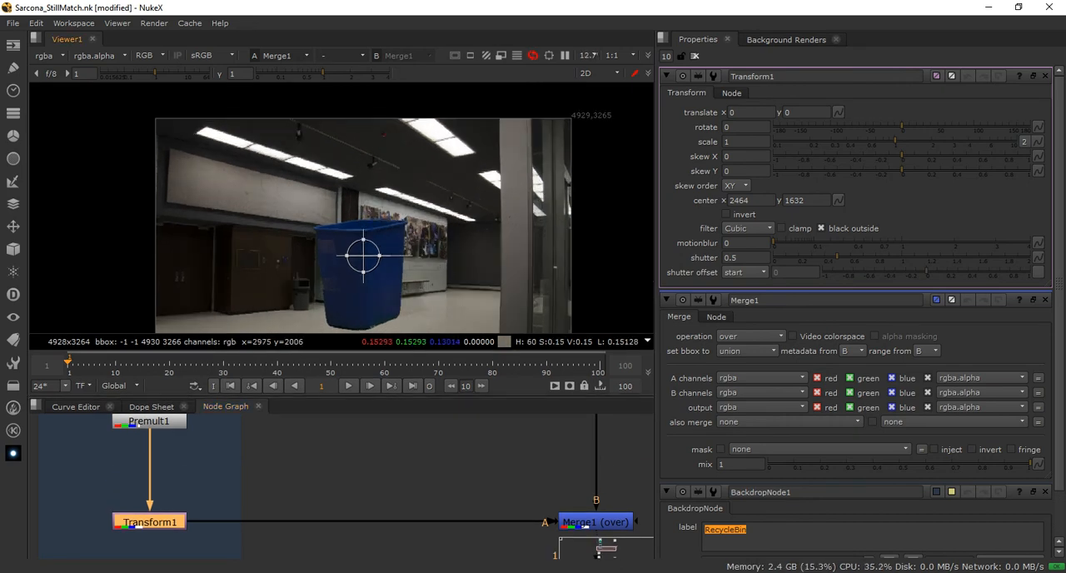
middle_drag(407, 227, 424, 155)
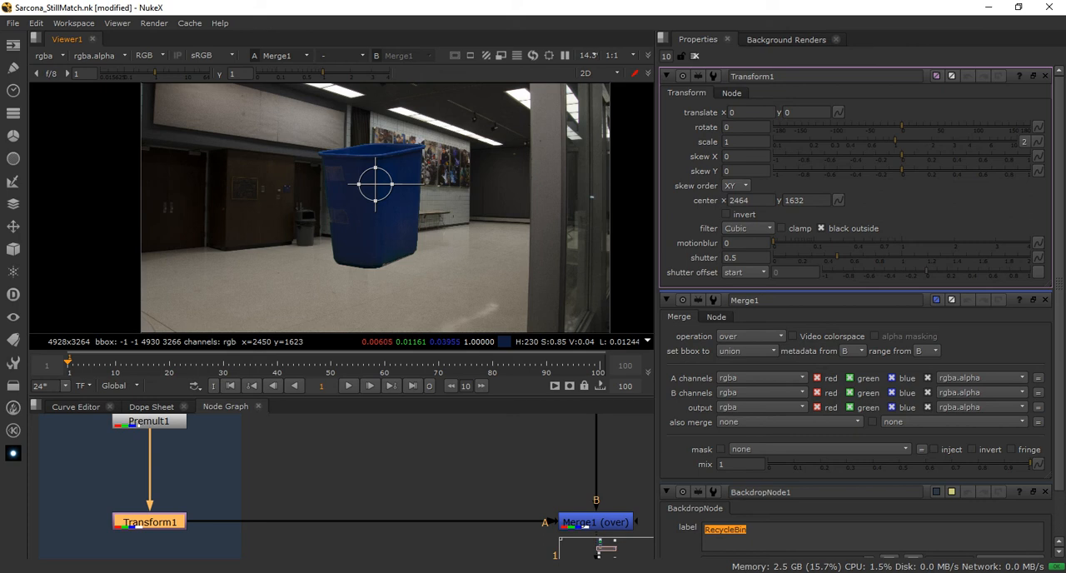
Scale the recycle bin to 0.153, tilt it about -6.2 degrees, and place it beside the black trash can at about x 20, y -372
drag(375, 183, 366, 212)
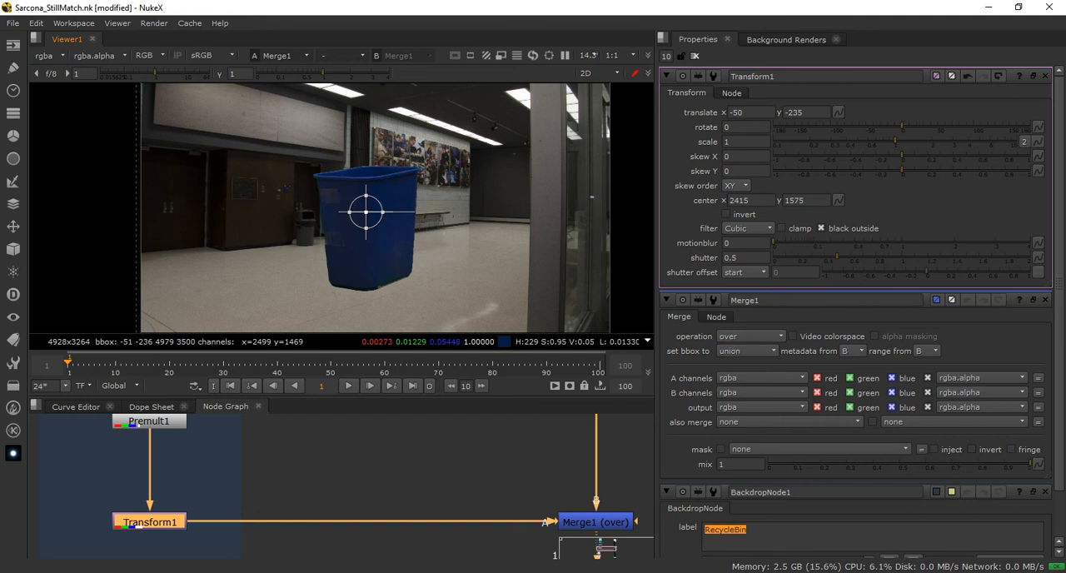
drag(379, 199, 371, 206)
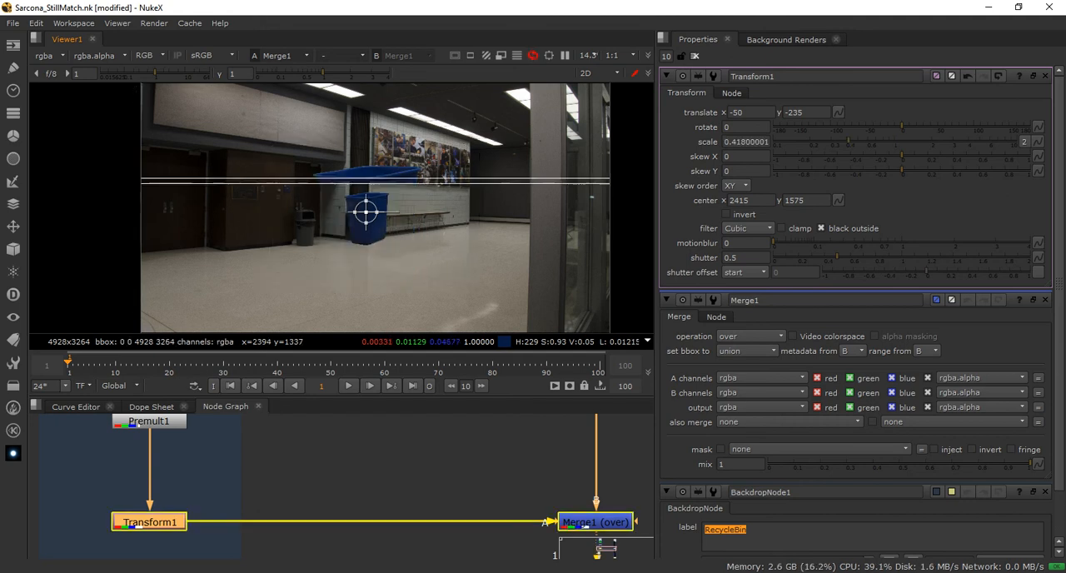
scroll(375, 202, up, 5)
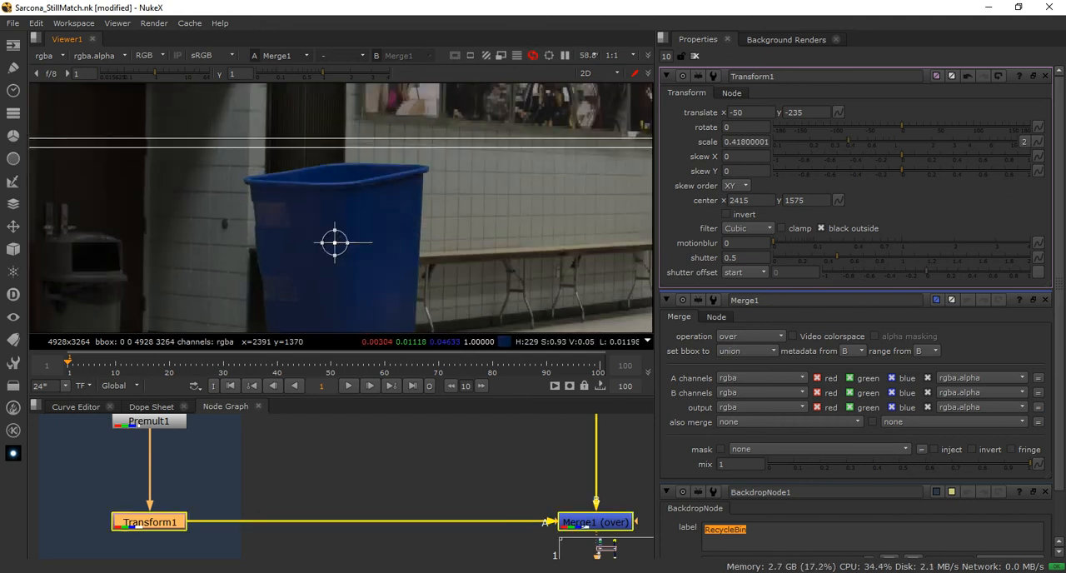
drag(341, 234, 396, 283)
scroll(363, 240, down, 2)
drag(372, 272, 370, 274)
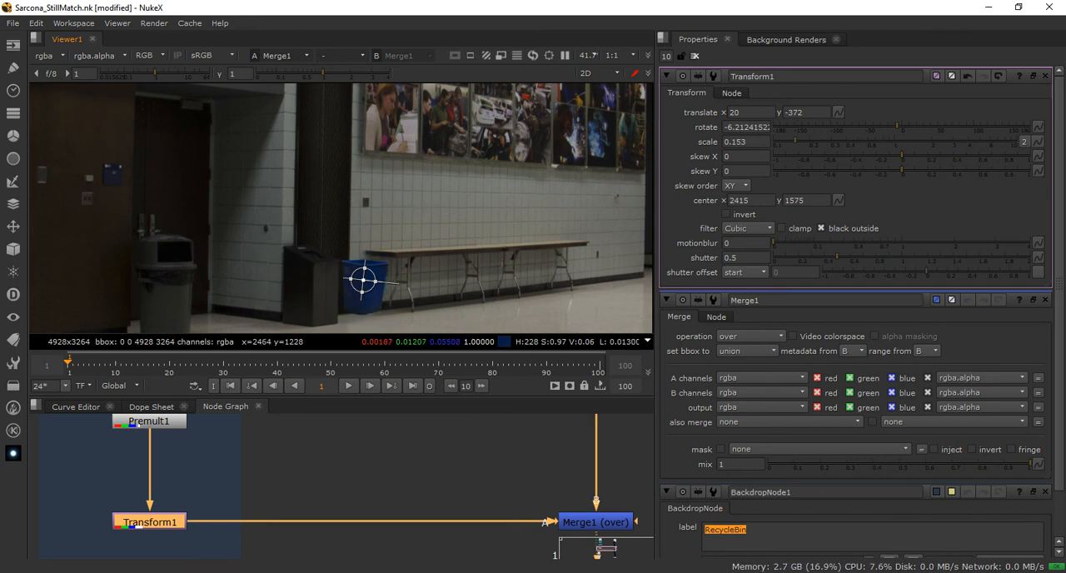
Reposition the recycle bin on the floor at about x 54, y -397 and return its rotation to 0
scroll(382, 279, up, 3)
middle_drag(388, 277, 396, 223)
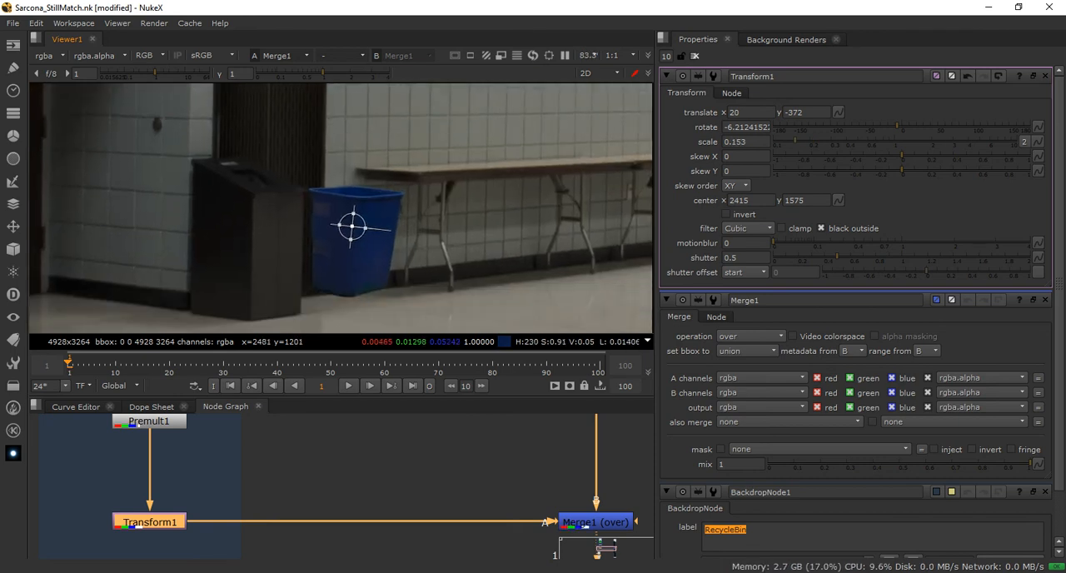
mouse_move(387, 229)
mouse_down()
mouse_move(360, 236)
mouse_move(370, 239)
mouse_up()
scroll(401, 233, up, 5)
middle_drag(401, 233, 428, 220)
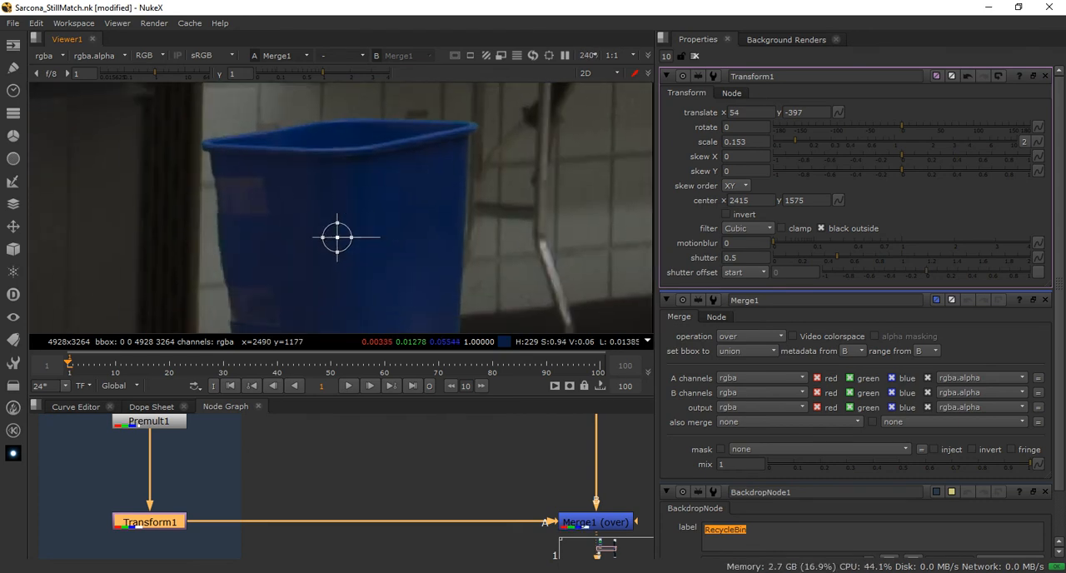
Try rotating the recycle bin to about -5.56 degrees, compare it with the unrotated version, and undo the rotation
drag(348, 238, 380, 241)
key(ctrl+z)
key(ctrl+y)
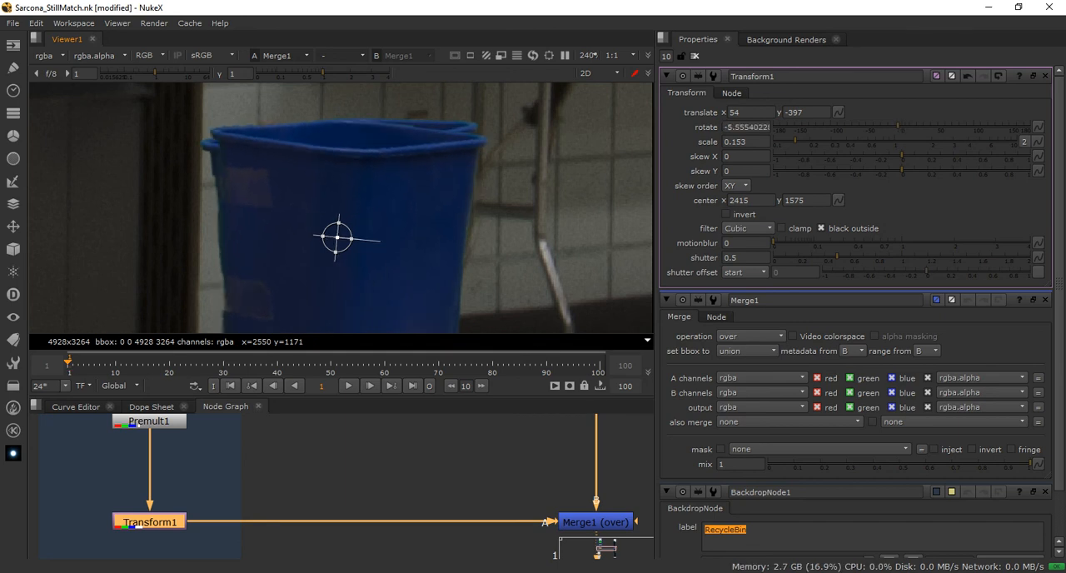
key(ctrl+z)
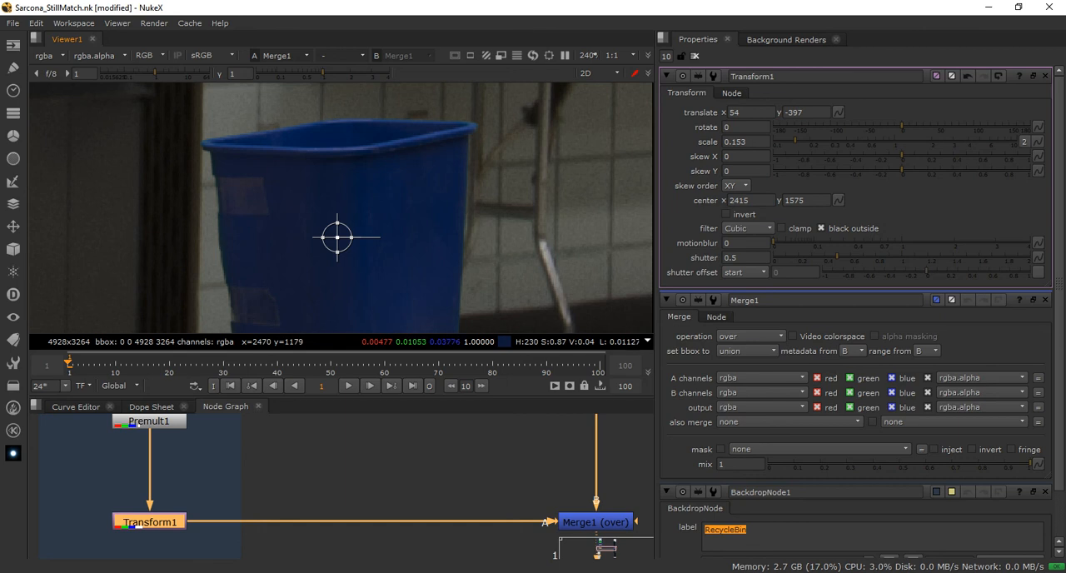
Close all open node properties and reopen only the properties of Transform1
scroll(339, 239, down, 10)
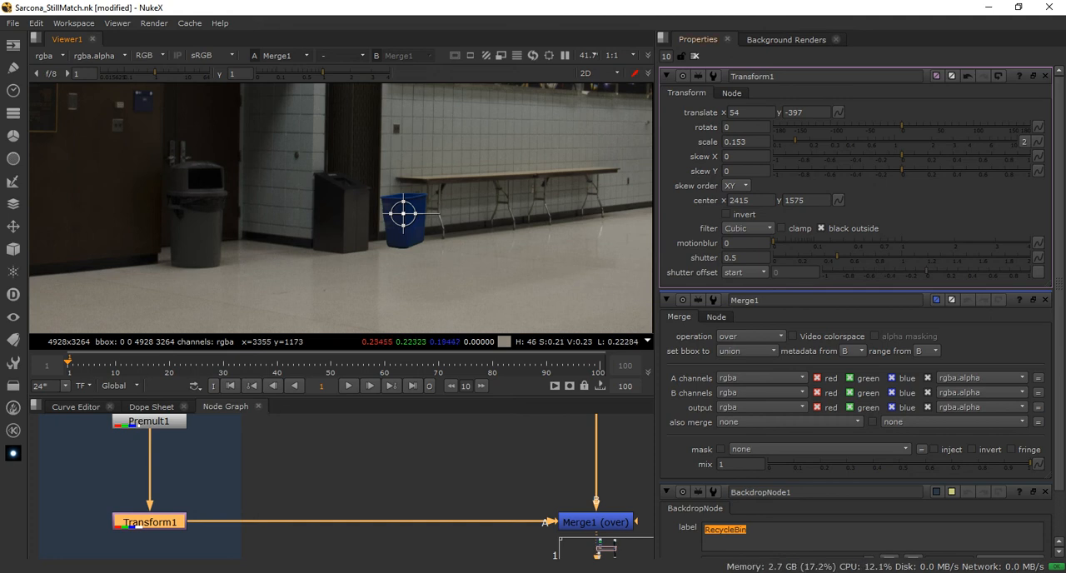
click(695, 56)
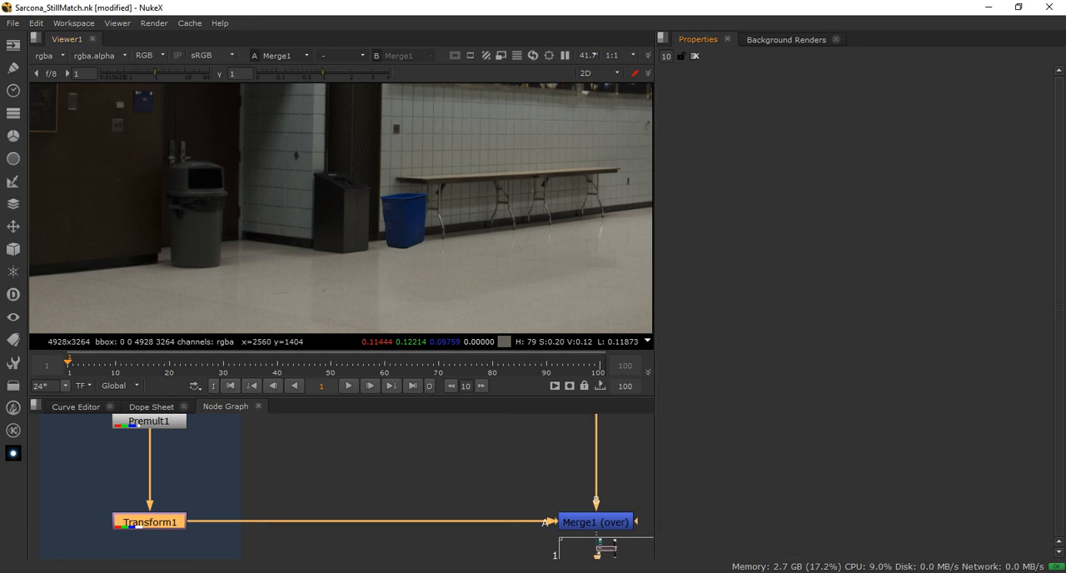
double_click(150, 522)
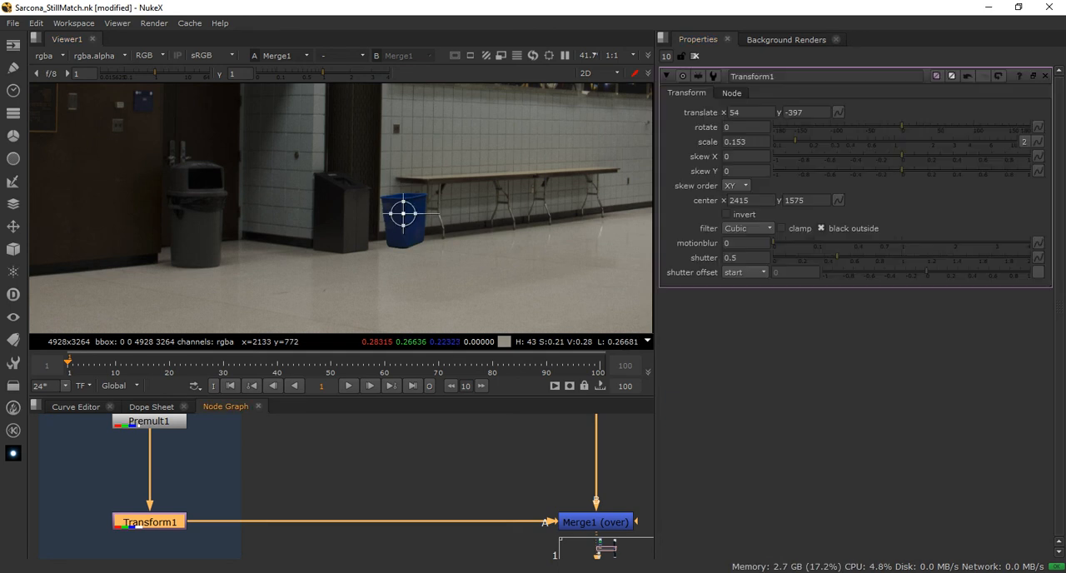
Set Transform1's rotate value to -2 and check how the recycle bin sits next to the black trash can
scroll(421, 207, up, 6)
scroll(415, 211, up, 2)
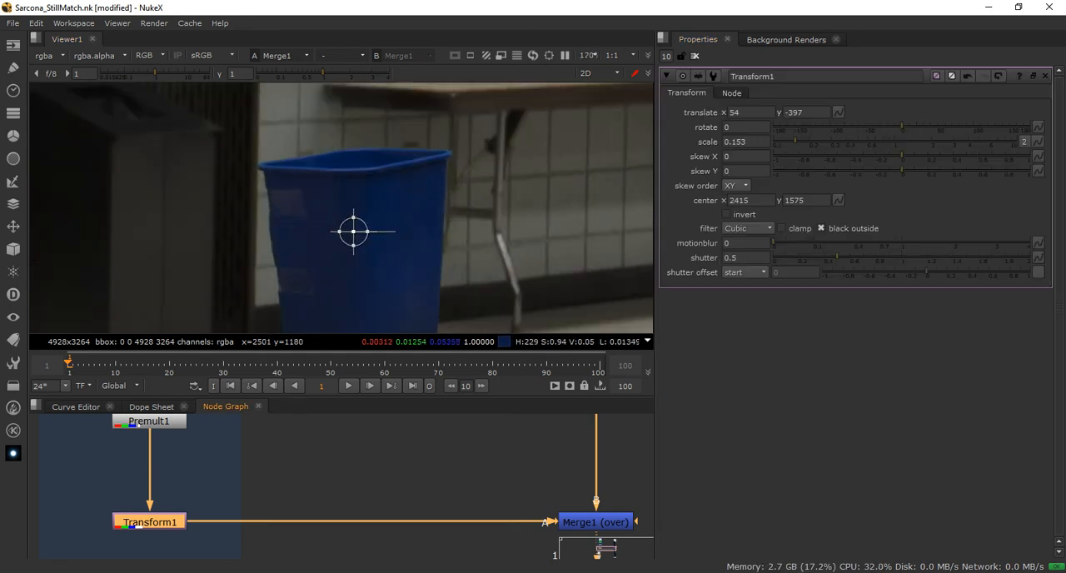
double_click(741, 128)
text(-2)
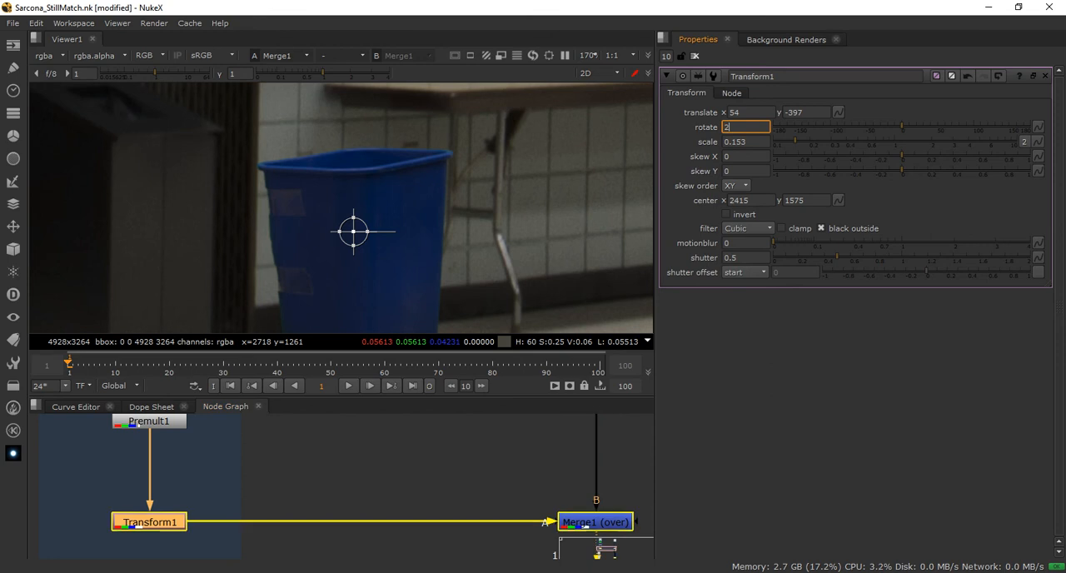
key(Return)
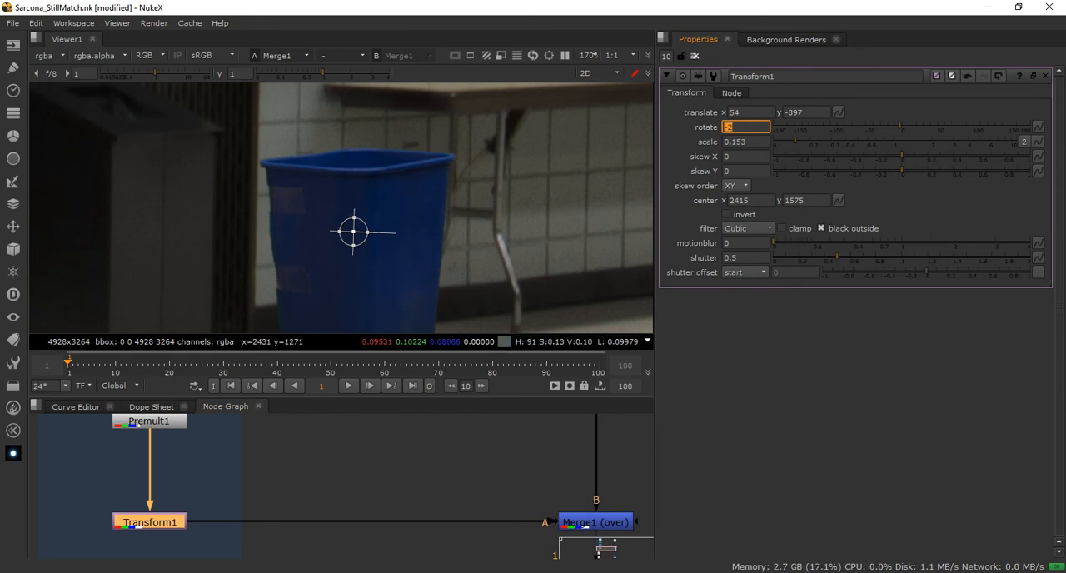
scroll(424, 175, down, 6)
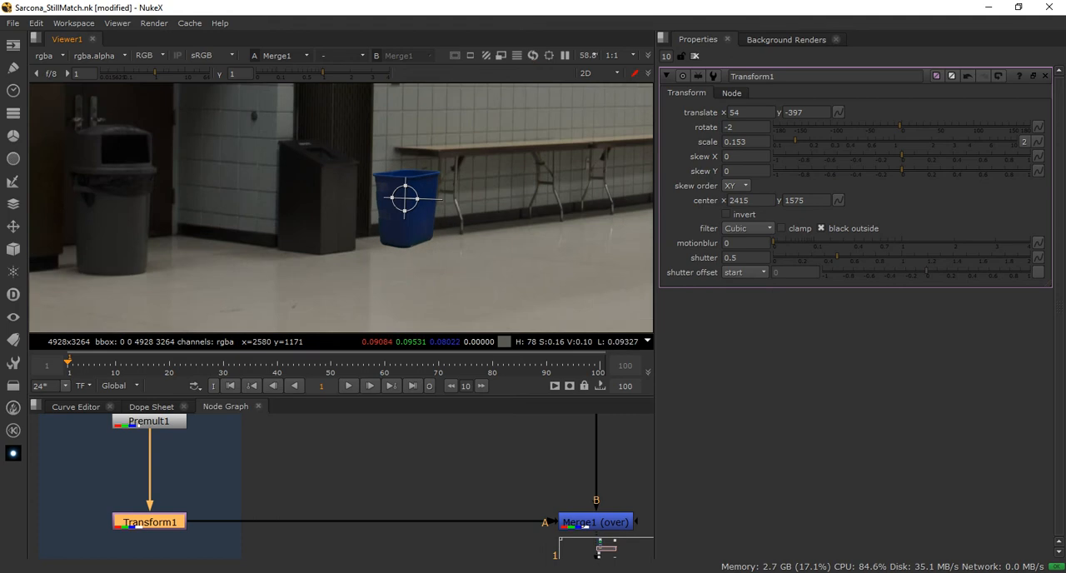
scroll(426, 189, up, 4)
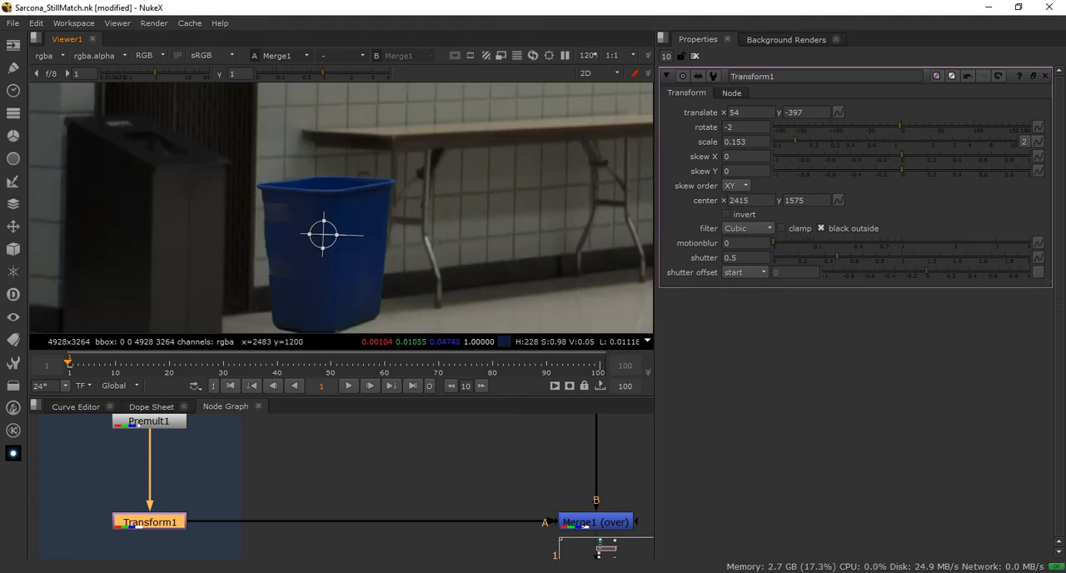
scroll(399, 191, up, 1)
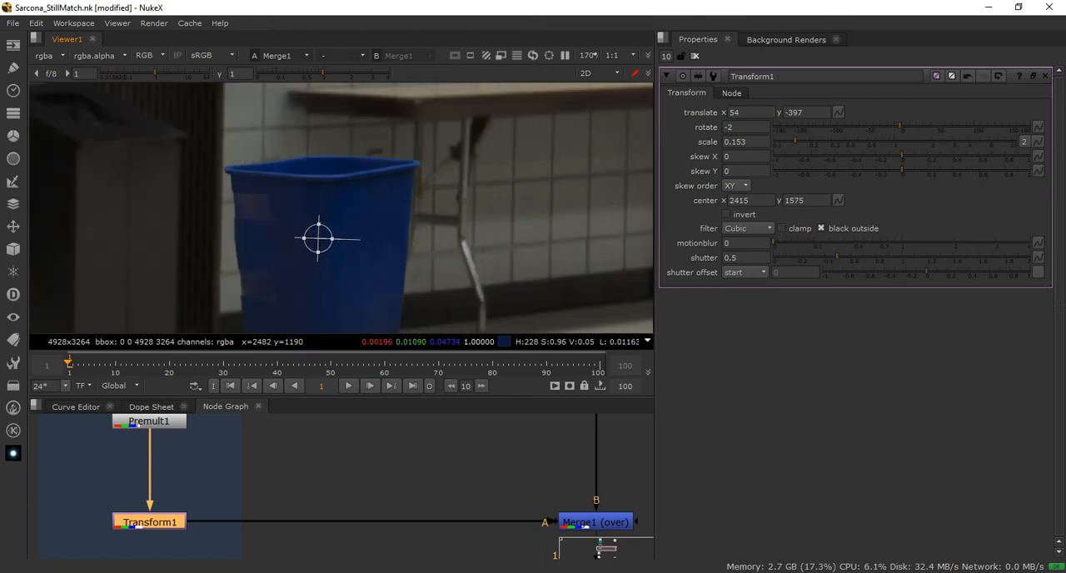
scroll(399, 192, down, 4)
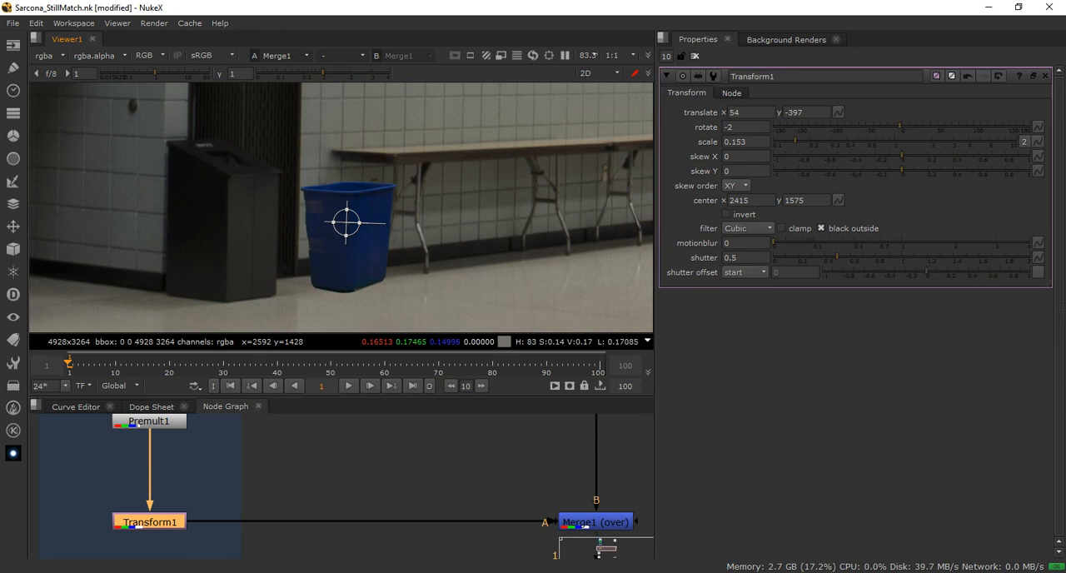
middle_drag(350, 191, 415, 195)
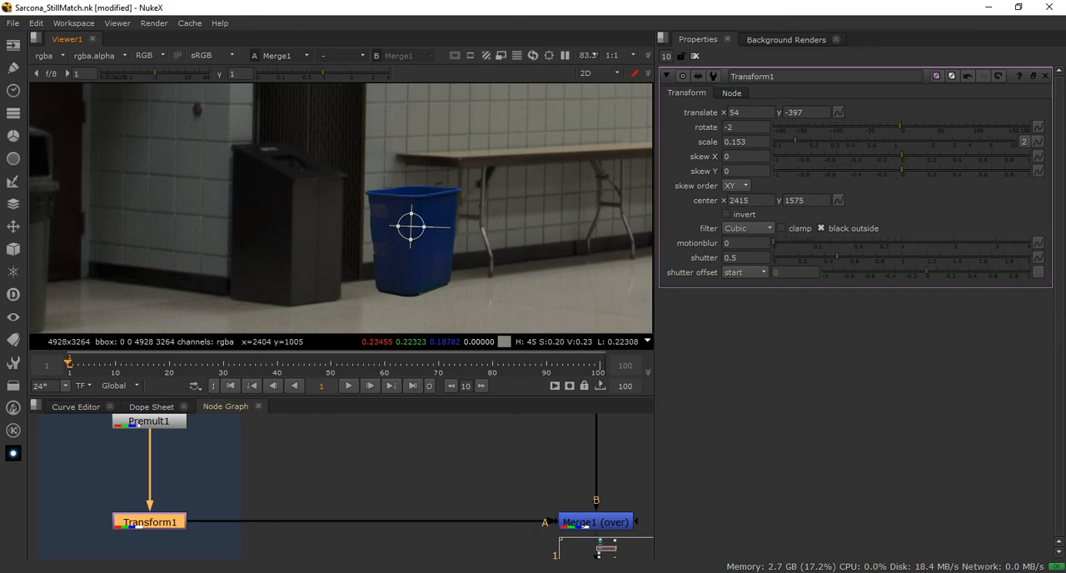
Maximize the node graph and move the High_Chair.tif Read4 node out to the side, clear of the RecycleBin backdrop
click(358, 470)
key(space)
middle_drag(358, 471, 517, 279)
drag(275, 479, 35, 490)
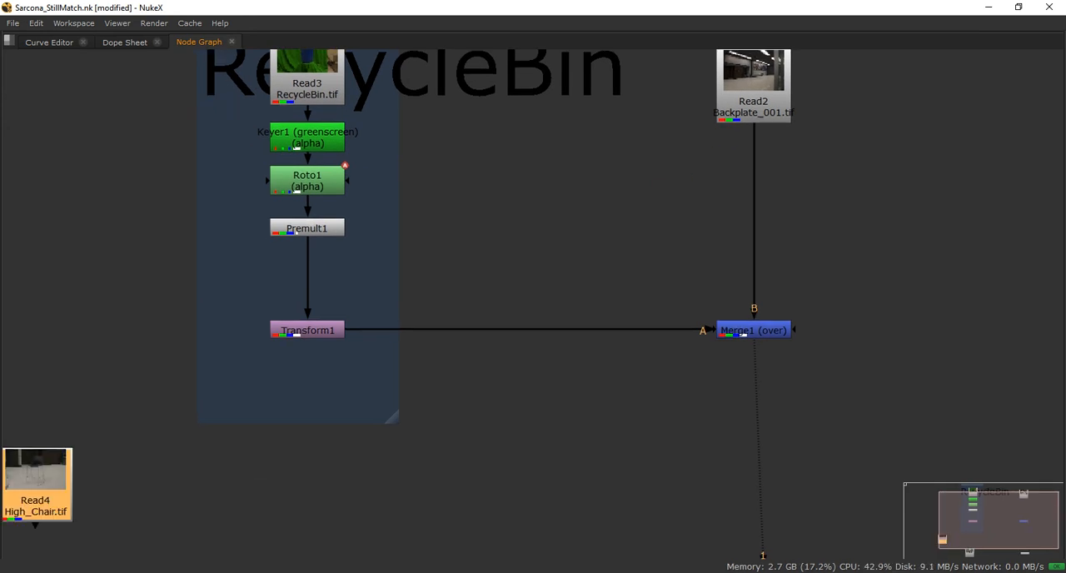
Extend the RecycleBin backdrop farther down below Transform1 and lower Merge1 straight beneath Read2
drag(391, 416, 404, 502)
click(753, 330)
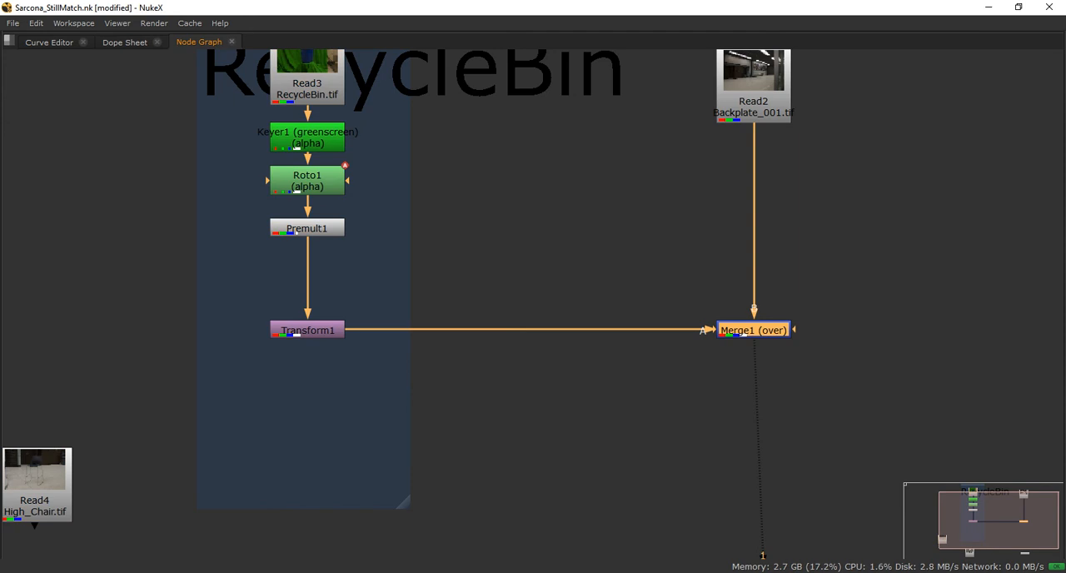
drag(754, 330, 753, 439)
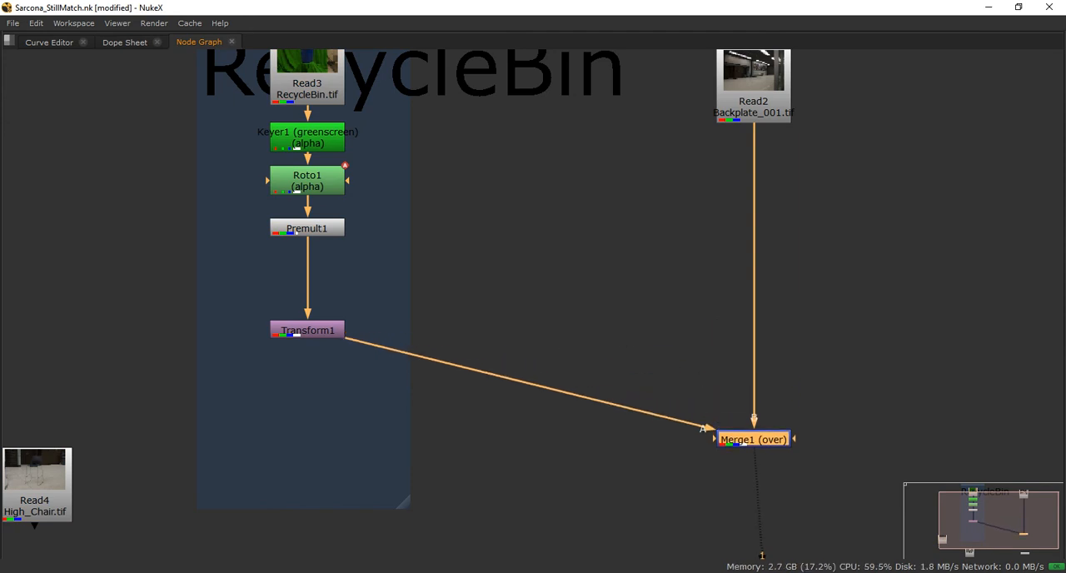
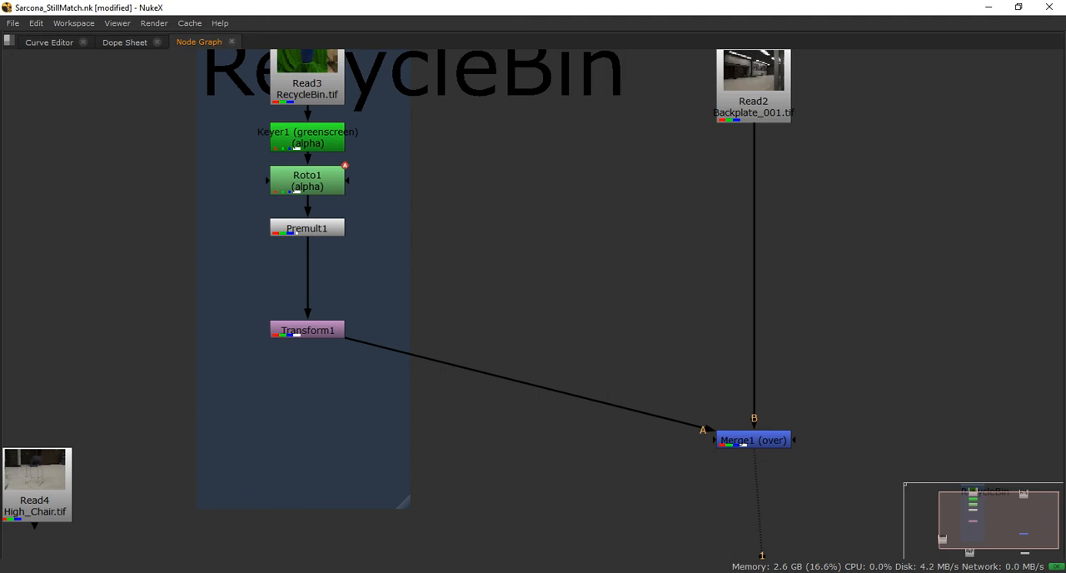
Bring back the full workspace and move Transform1 up in the node graph to sit directly beneath Premult1
key(space)
middle_drag(477, 418, 456, 542)
drag(457, 397, 457, 328)
middle_drag(458, 421, 503, 406)
click(338, 462)
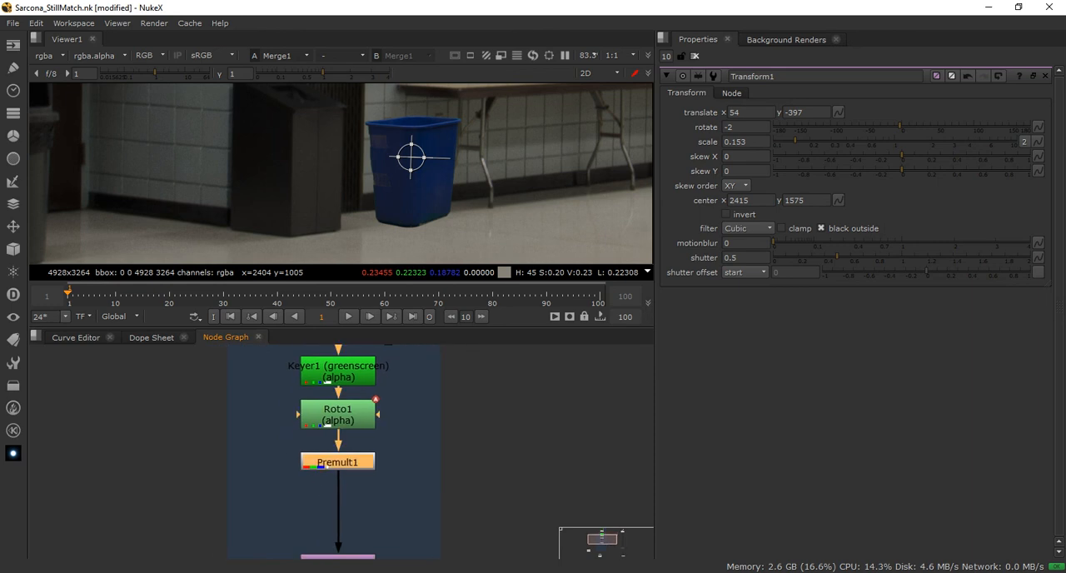
middle_drag(338, 462, 345, 437)
drag(346, 539, 345, 470)
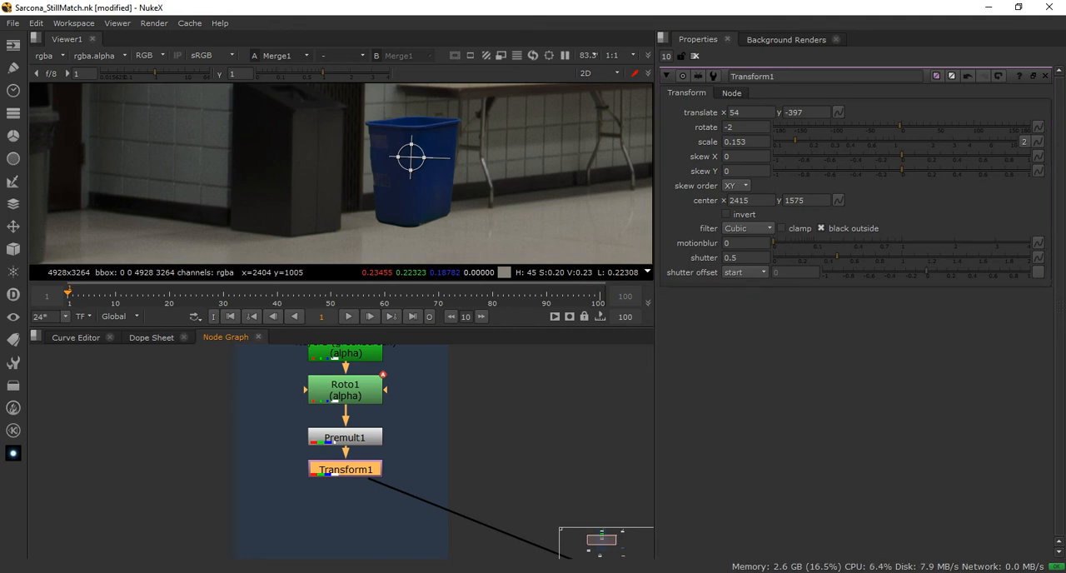
Add a second Transform node beside the RecycleBin backdrop and connect its input to Transform1
click(500, 416)
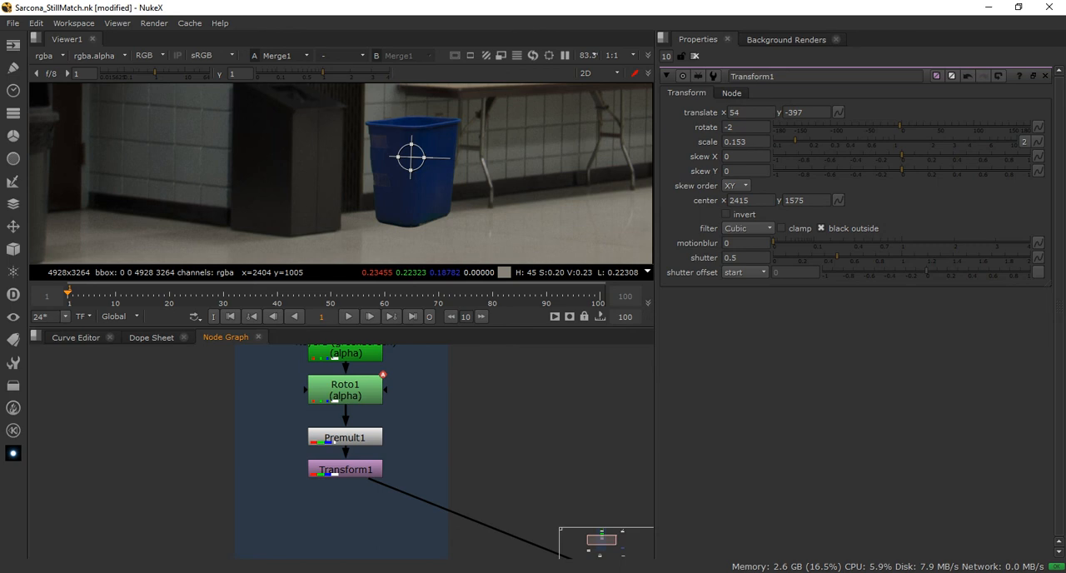
key(t)
drag(176, 496, 325, 473)
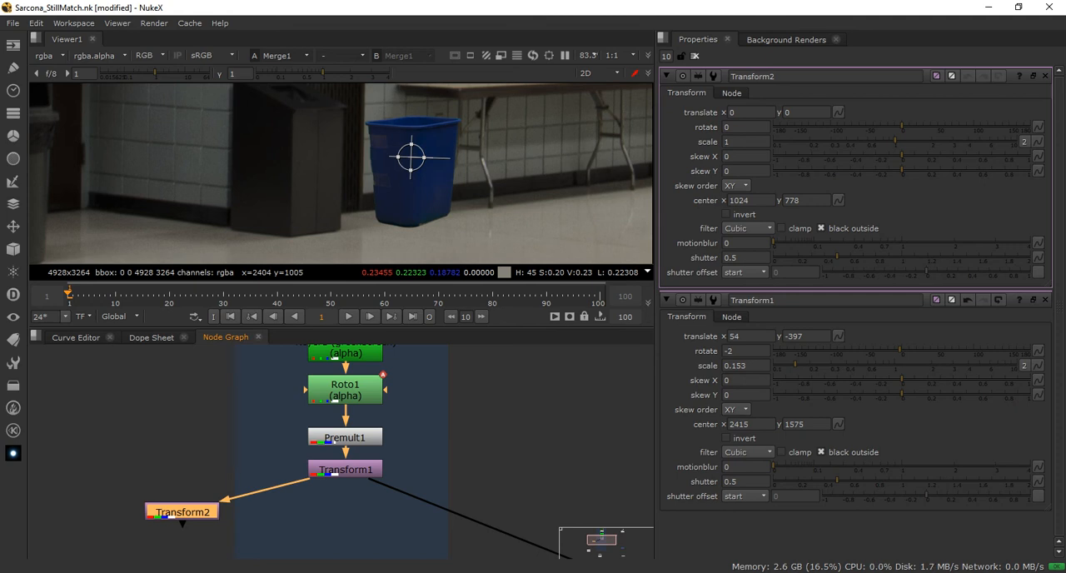
Add a Merge node below Transform1, connecting its B input to Transform1 and its A input to Transform2
click(171, 458)
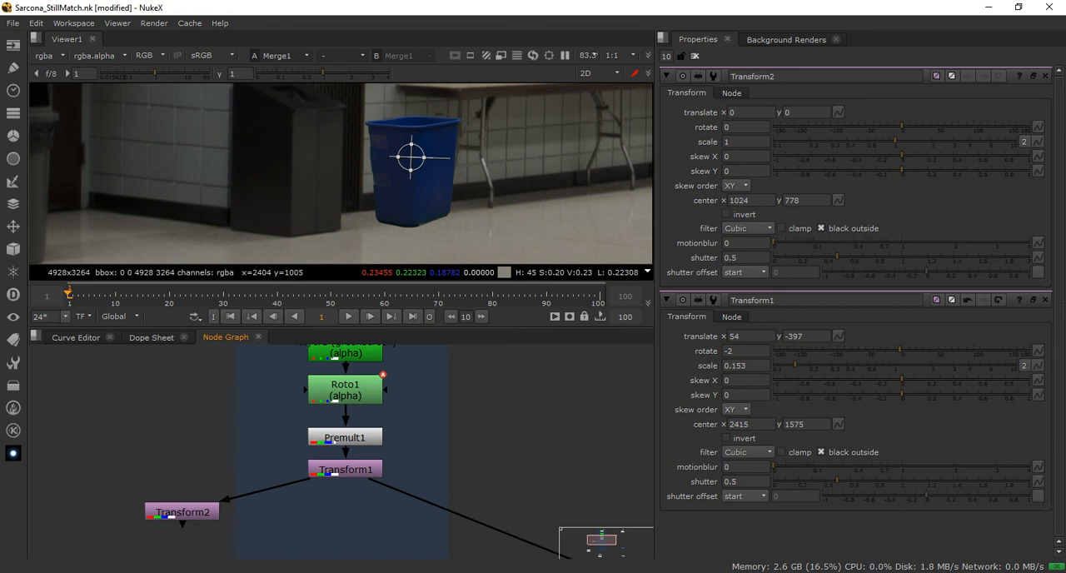
key(m)
drag(518, 507, 340, 543)
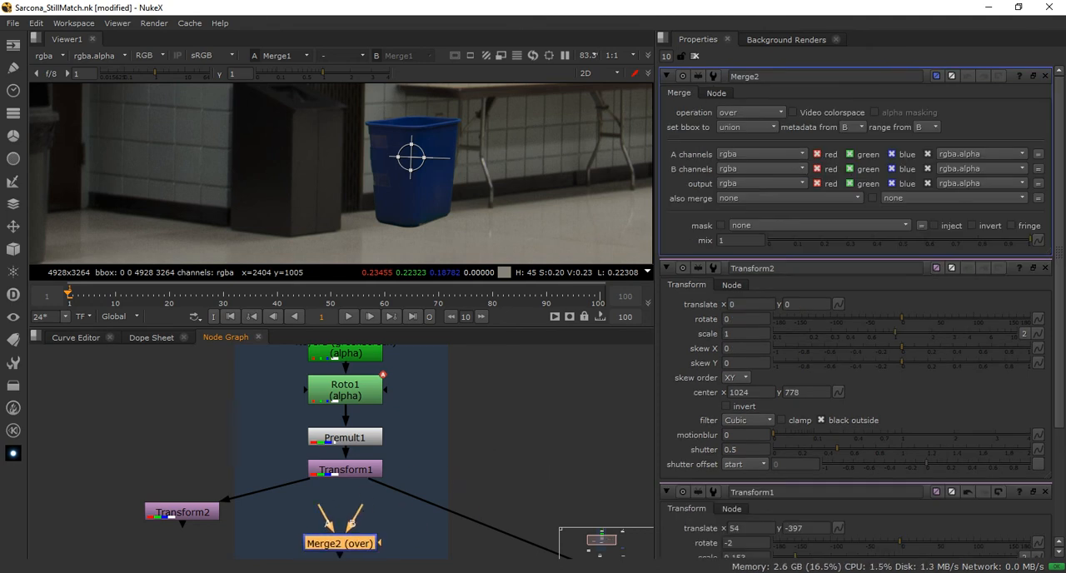
drag(360, 505, 346, 469)
drag(319, 506, 183, 512)
drag(340, 542, 345, 541)
drag(182, 512, 171, 499)
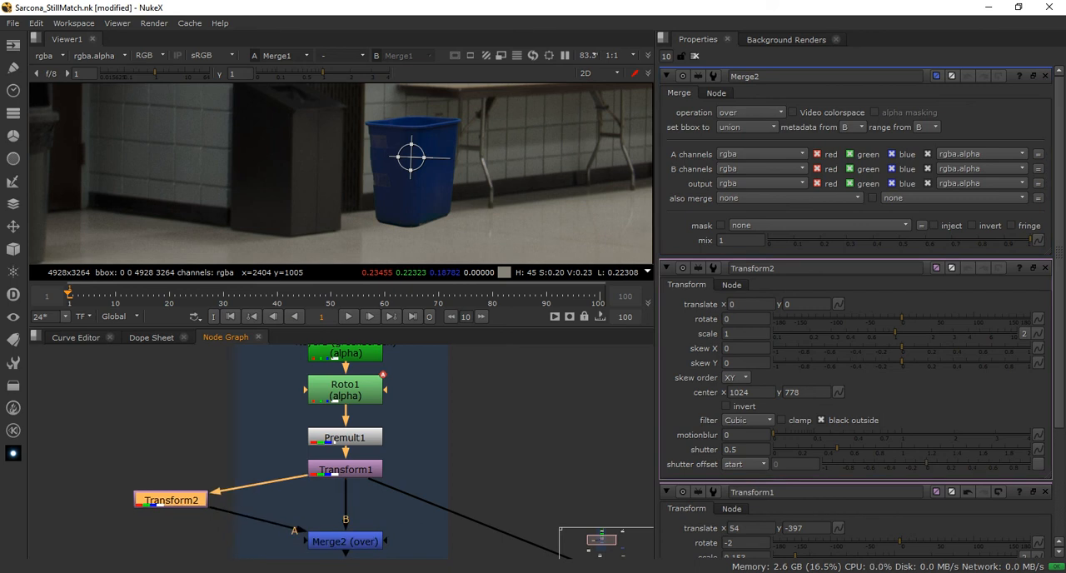
View Merge2's output and examine where the recycle bin and the transform handles sit in the frame
click(344, 541)
key(1)
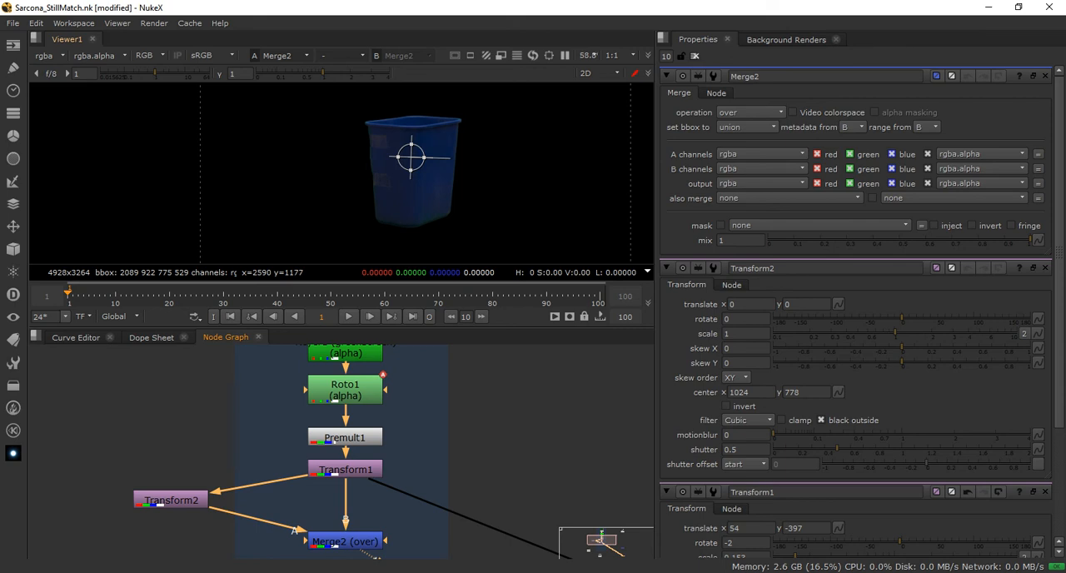
scroll(479, 152, down, 6)
scroll(484, 188, down, 4)
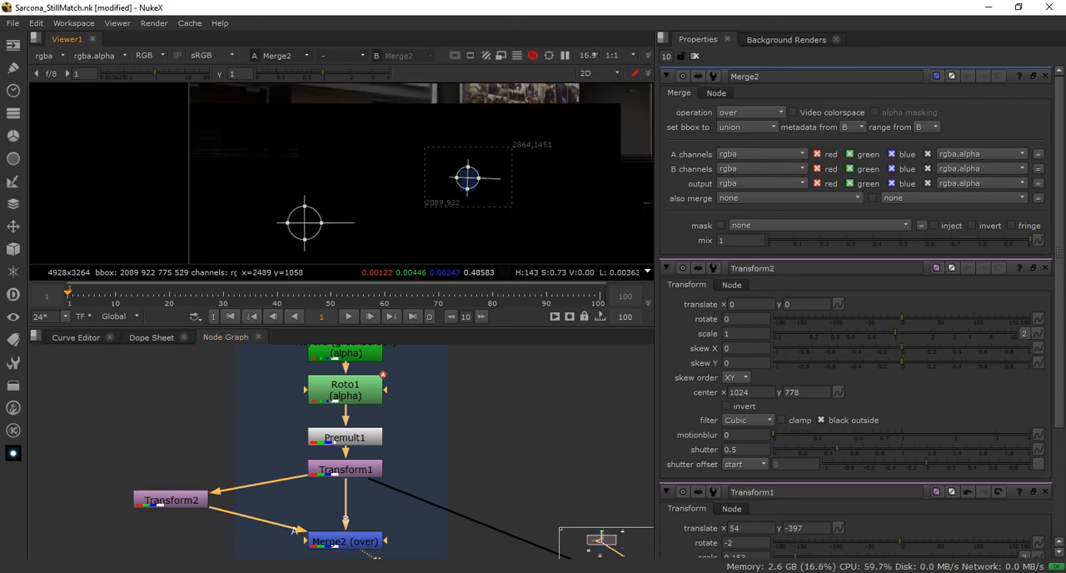
scroll(487, 195, up, 8)
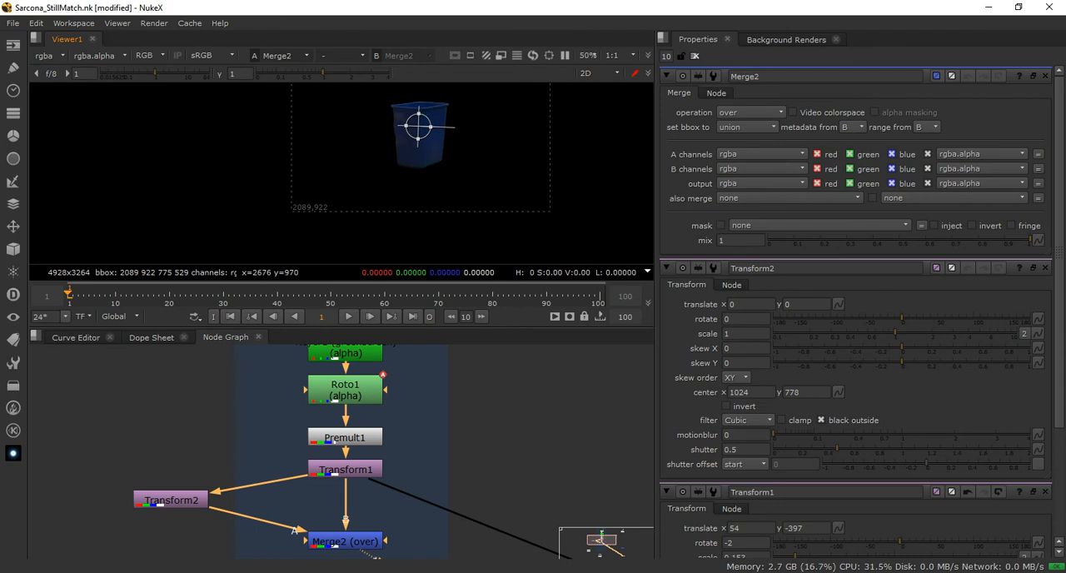
scroll(416, 162, down, 4)
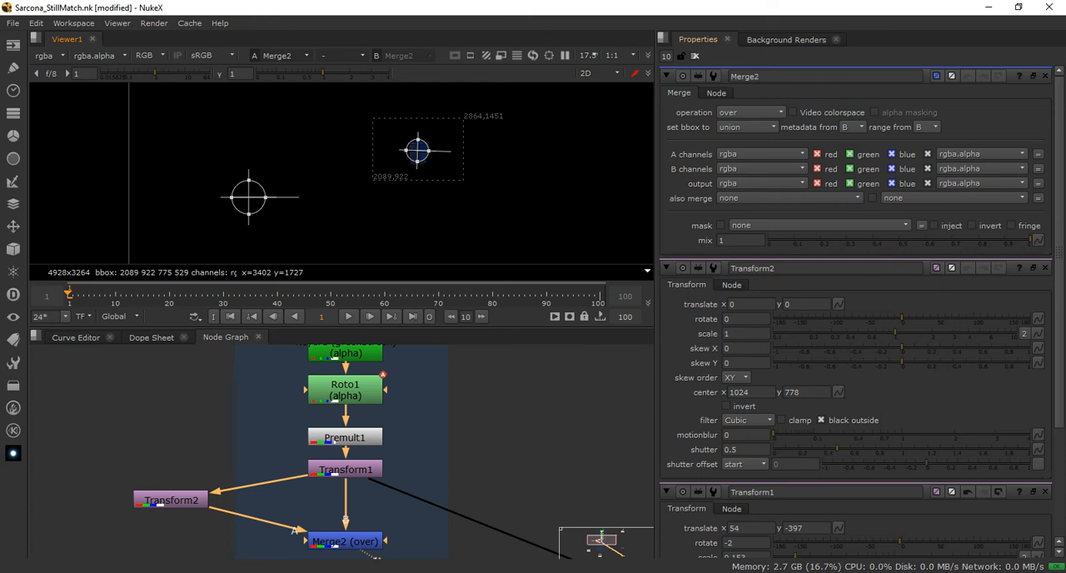
Leave only Transform2's properties open and move its center onto the lower part of the bin, about x 2475, y 1090
click(694, 56)
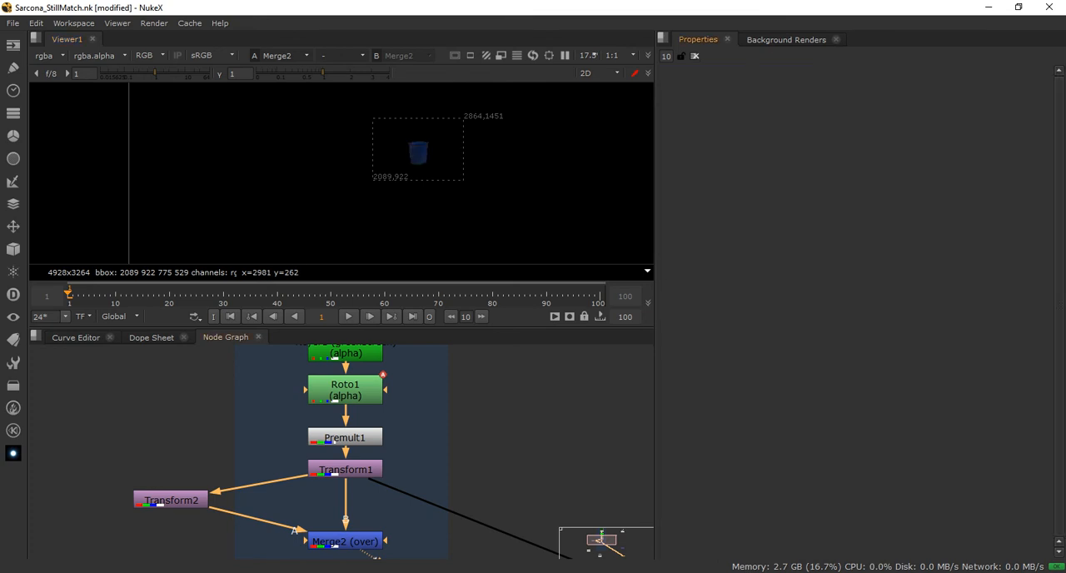
double_click(171, 499)
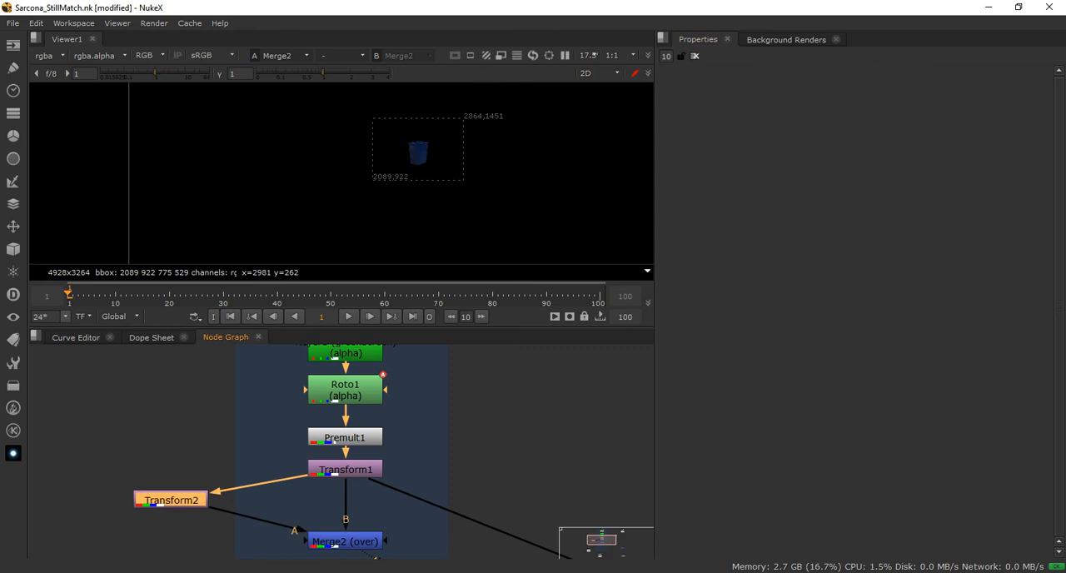
scroll(297, 229, up, 2)
middle_drag(350, 202, 266, 232)
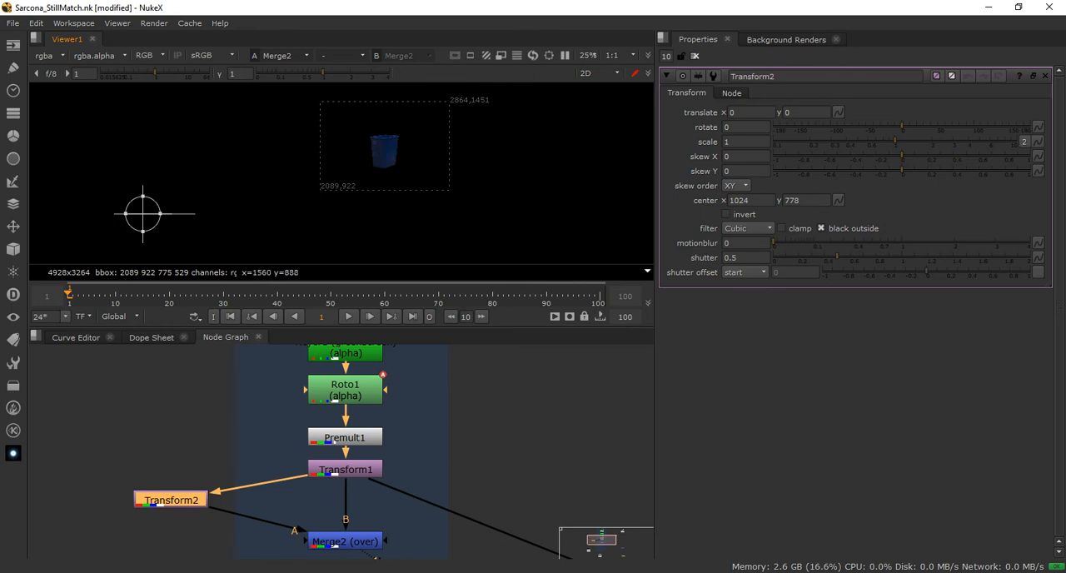
ctrl+drag(143, 213, 382, 153)
scroll(383, 152, up, 5)
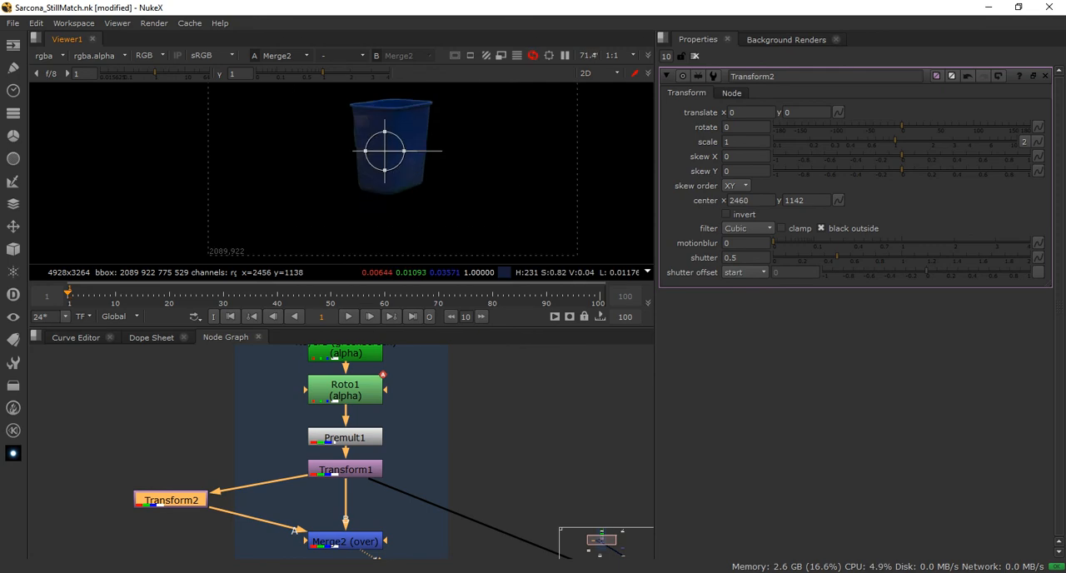
ctrl+drag(386, 151, 395, 184)
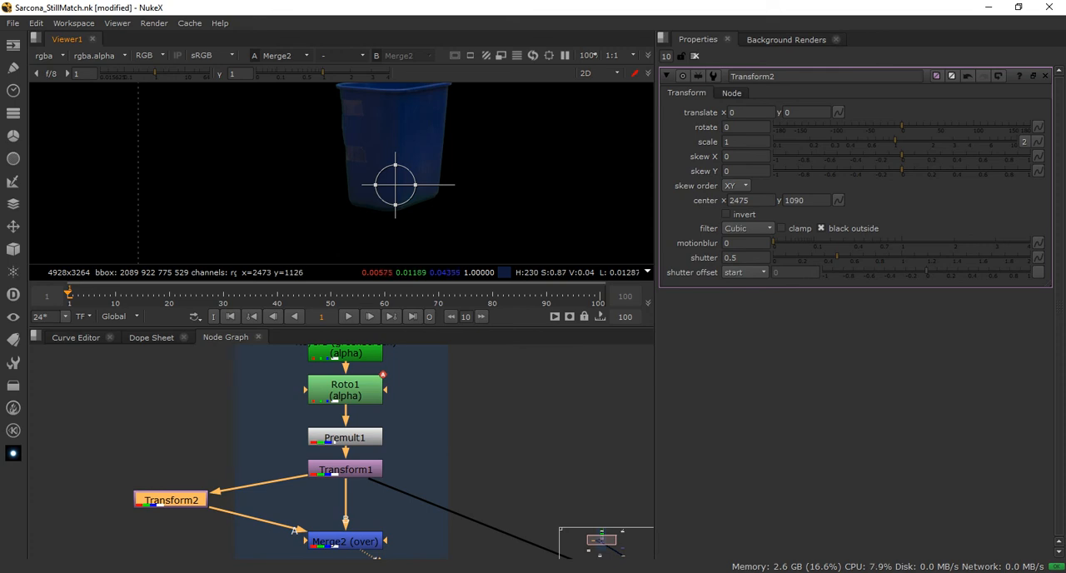
Flip the duplicate bin vertically by stretching Transform2's height scale to about -1.26, keeping the width at 1
scroll(393, 161, up, 4)
middle_drag(419, 219, 421, 163)
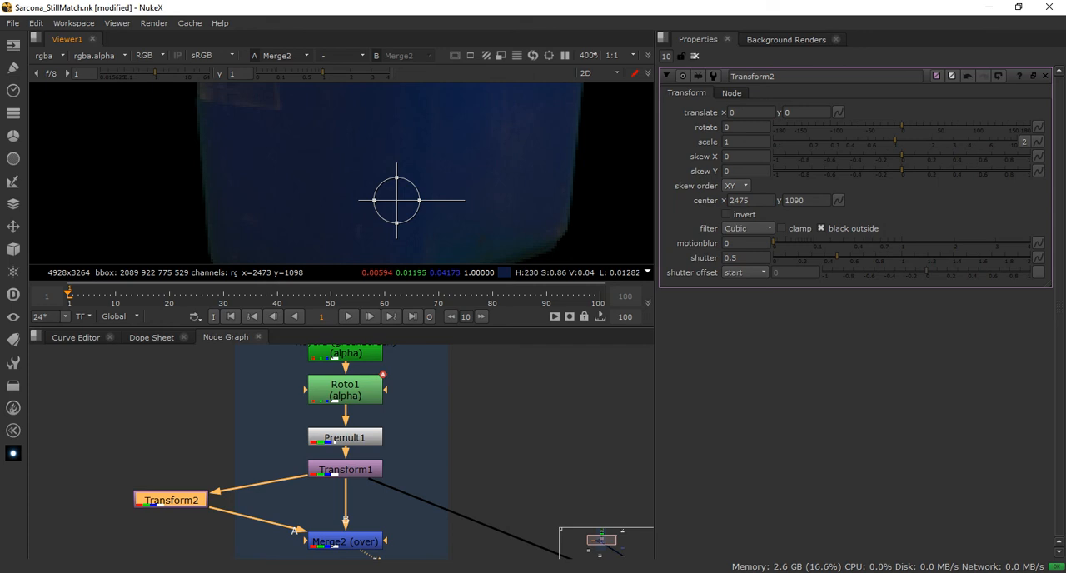
drag(395, 178, 396, 227)
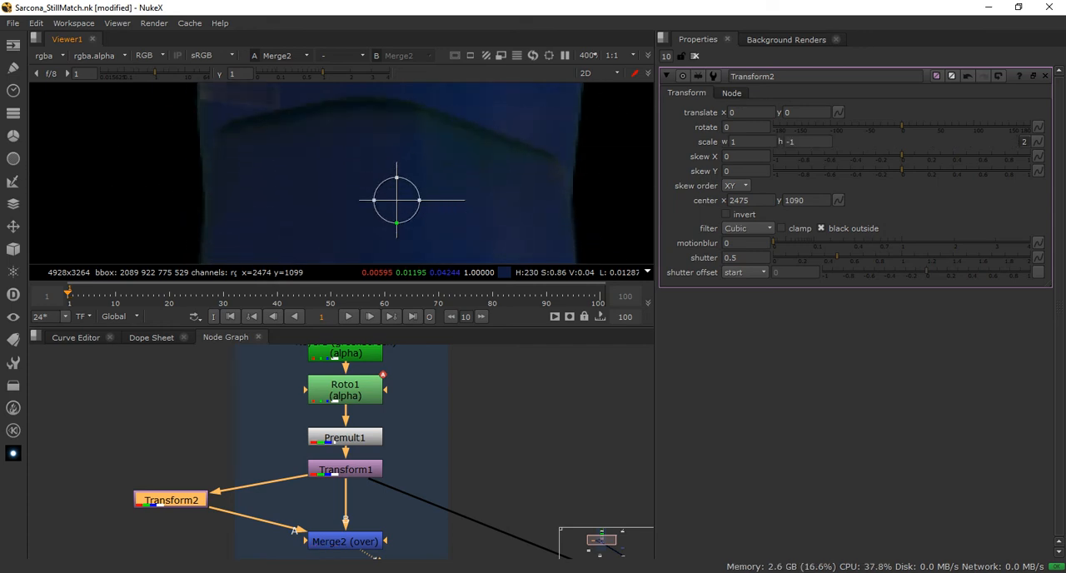
scroll(393, 179, down, 4)
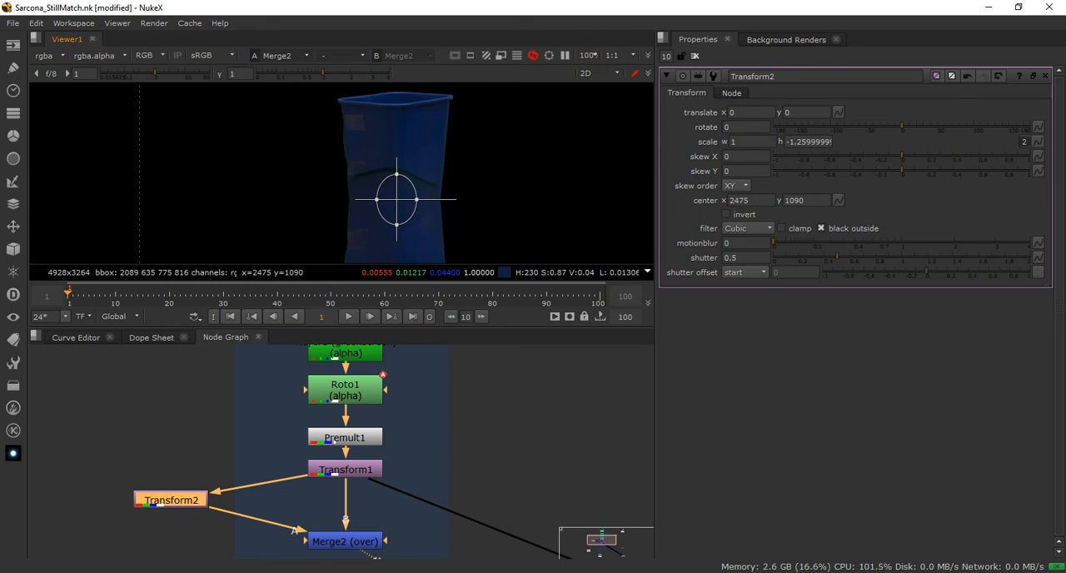
Shift the flipped bin to about x 1.5, y -32 against the original's base, raising the viewer gain to 4 to judge the seam
drag(393, 183, 390, 183)
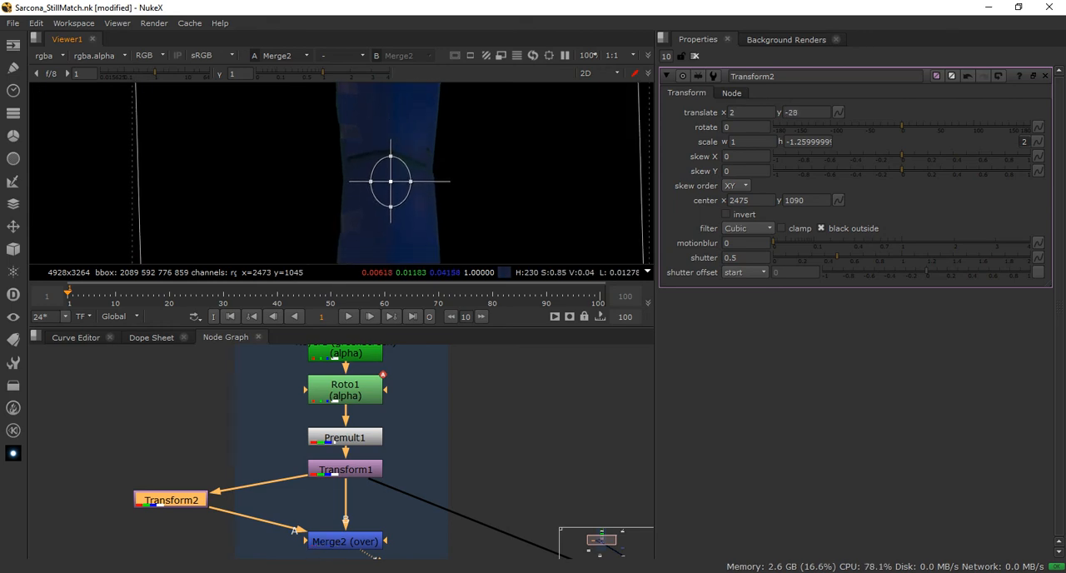
scroll(467, 176, down, 2)
middle_drag(480, 191, 457, 192)
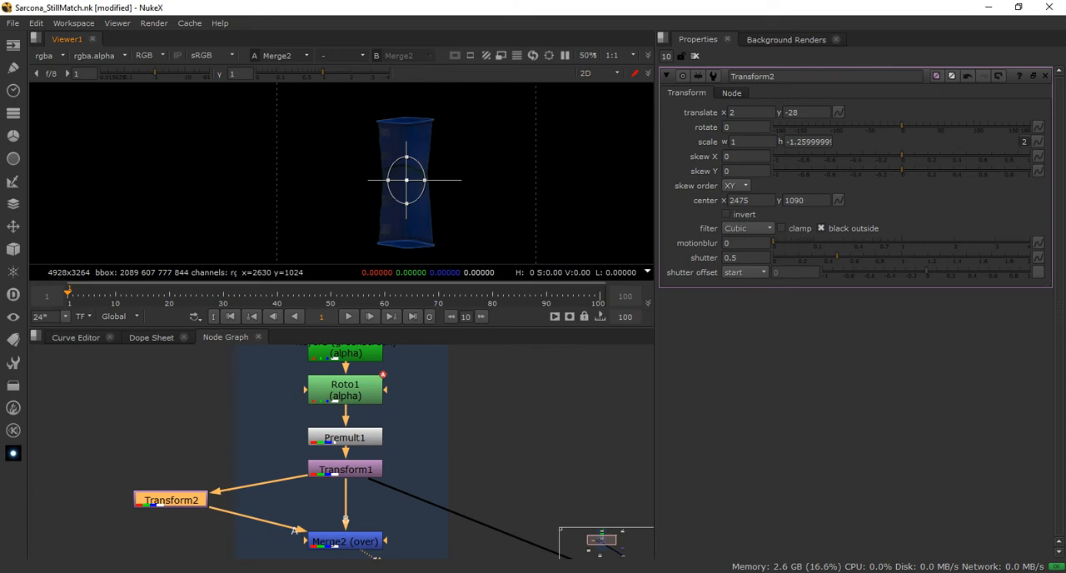
scroll(471, 192, up, 1)
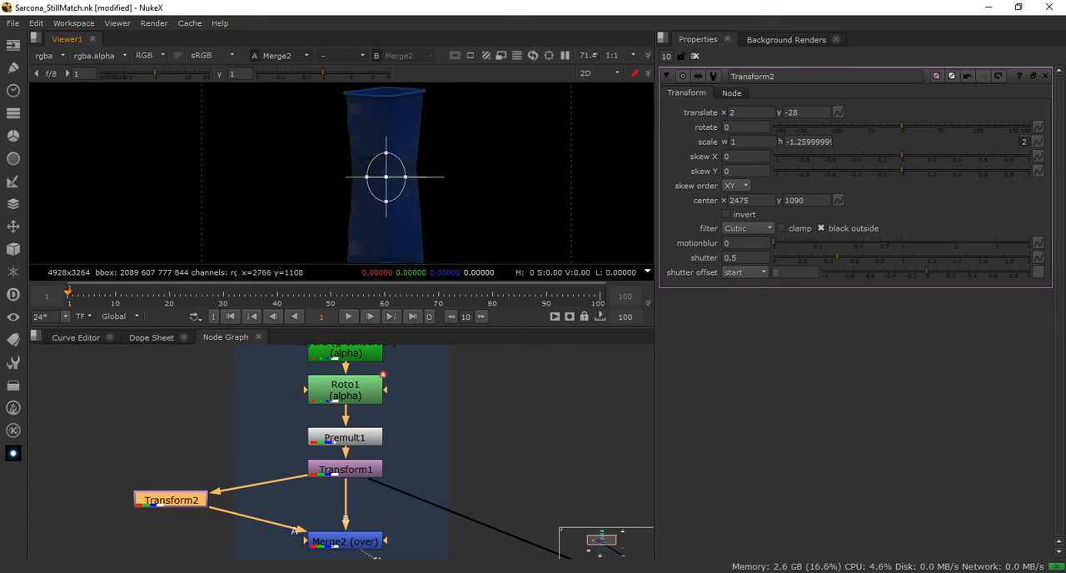
middle_drag(407, 173, 422, 139)
drag(401, 142, 391, 192)
scroll(398, 155, up, 3)
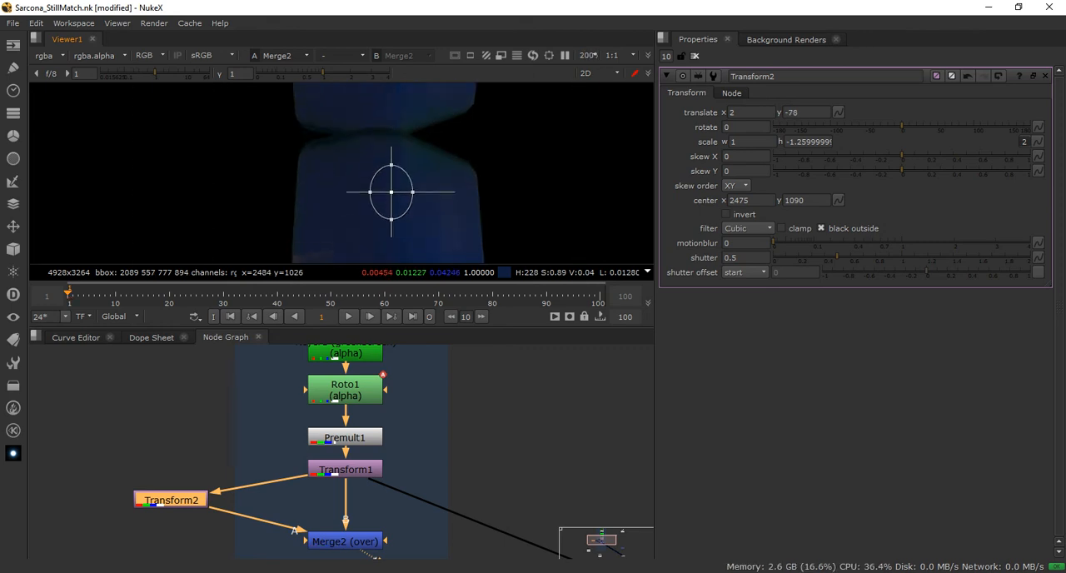
drag(155, 73, 173, 73)
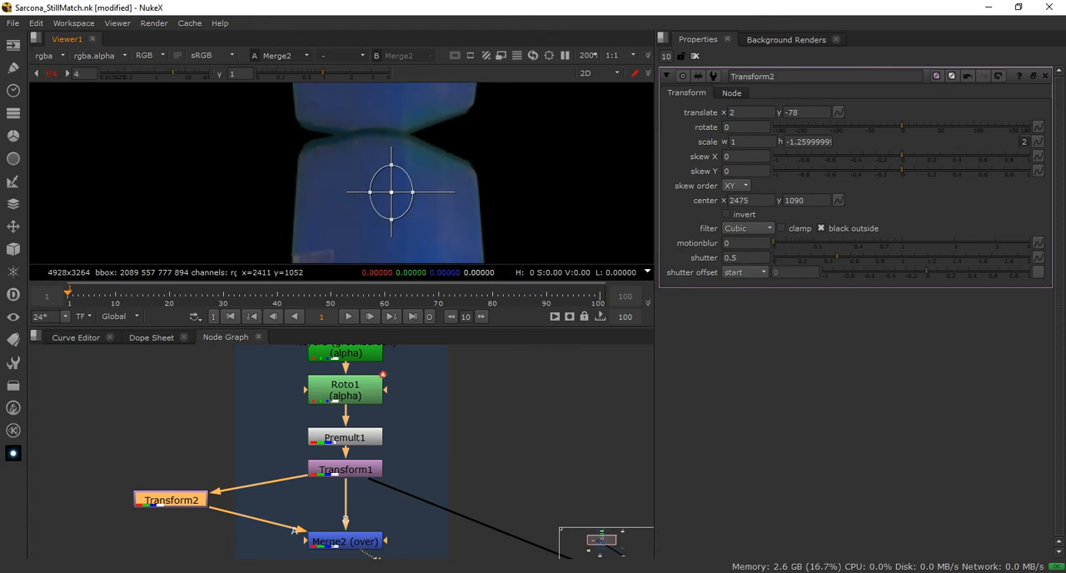
drag(391, 192, 391, 131)
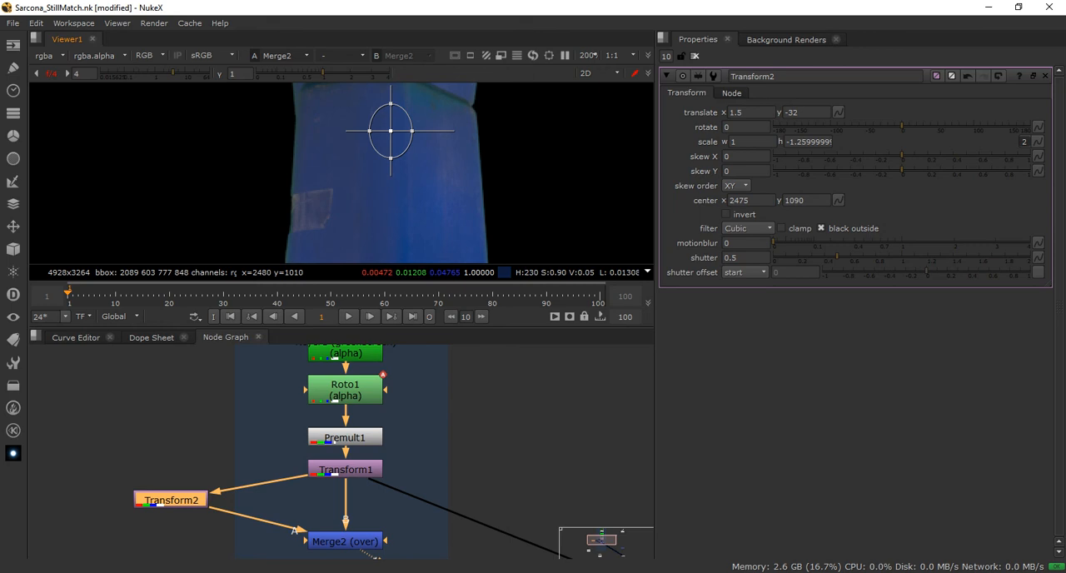
Maximize the node graph, lower Merge2 slightly beneath Transform1, and switch the viewer to Merge1
click(491, 453)
key(space)
middle_drag(492, 454, 474, 202)
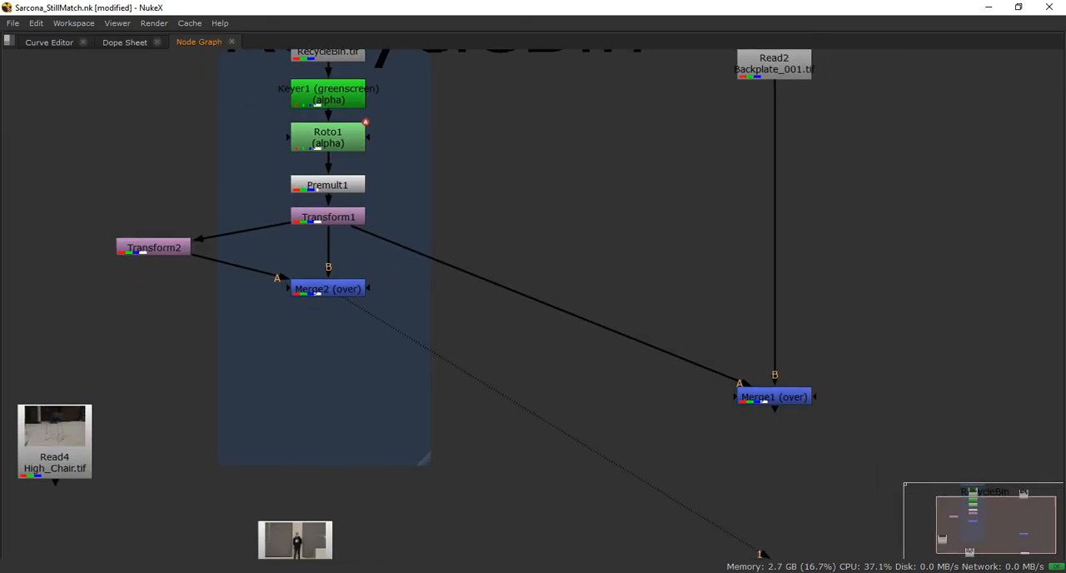
drag(327, 289, 327, 304)
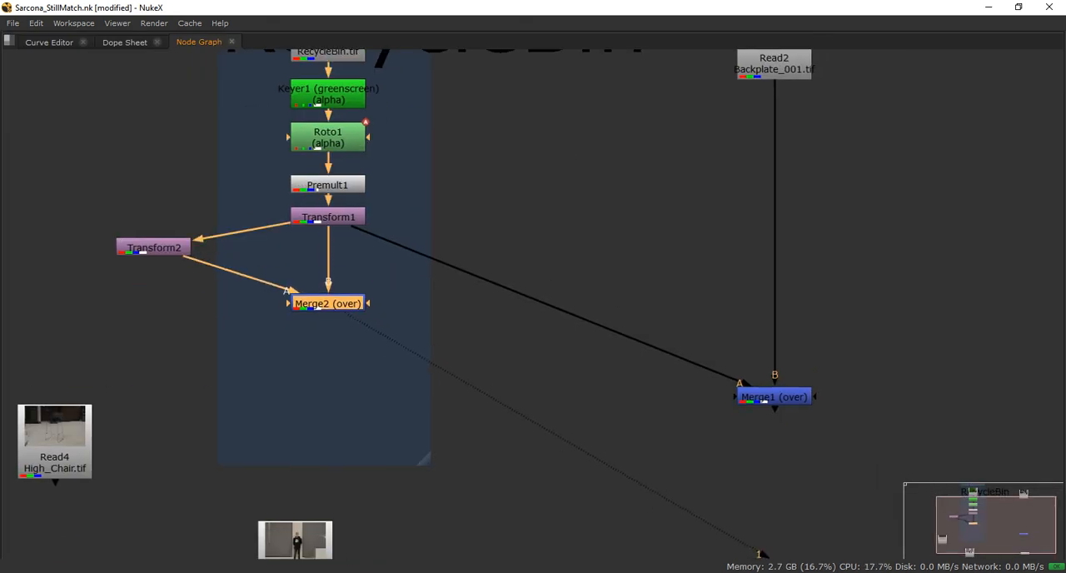
click(762, 397)
key(1)
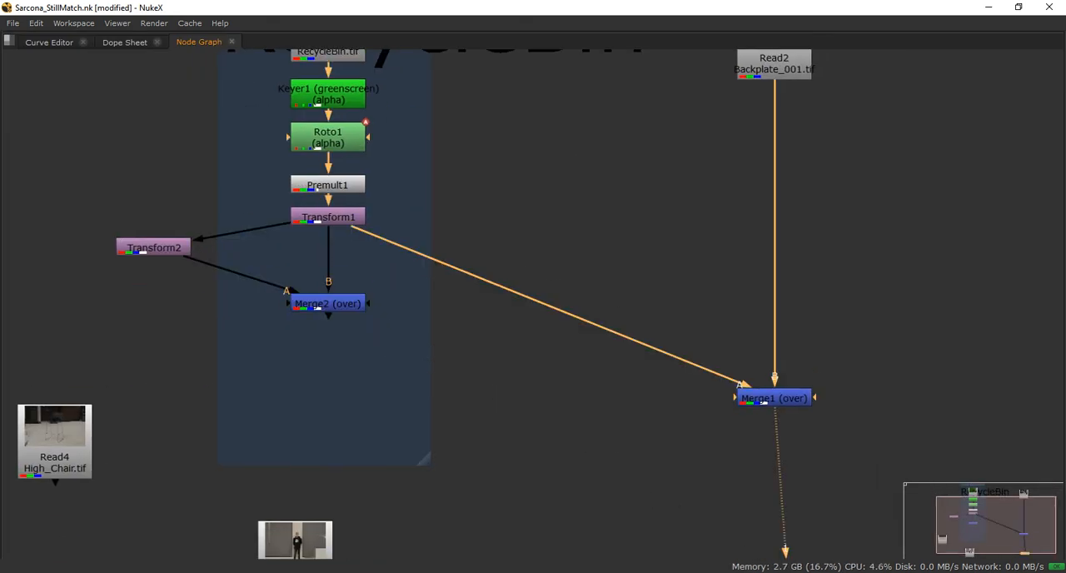
Raise Merge1 beneath Read2 until it is level with Transform1 in the node graph
key(space)
middle_drag(622, 360, 366, 430)
scroll(475, 472, down, 2)
click(475, 460)
key(space)
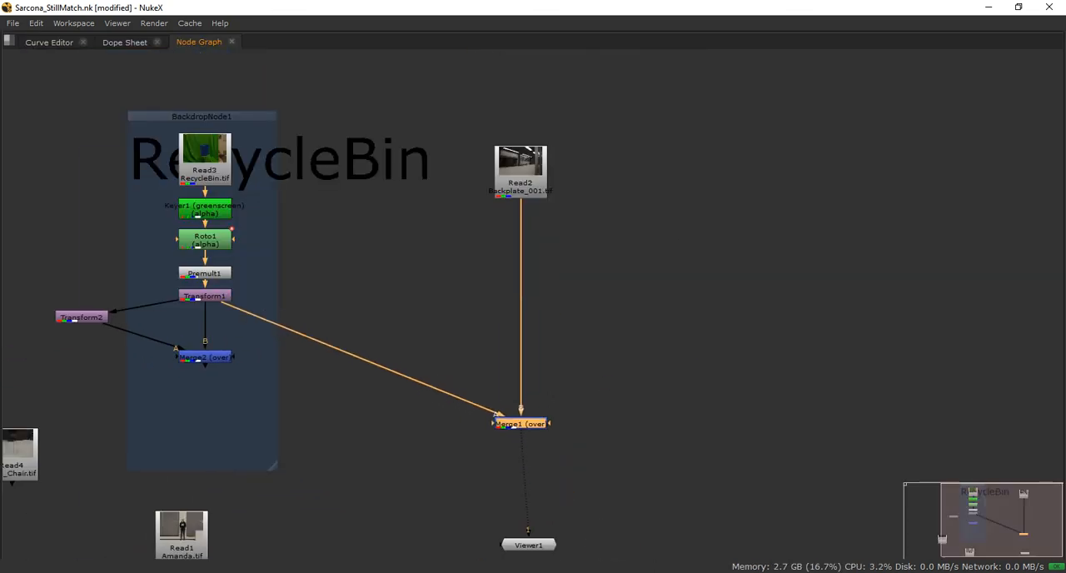
middle_drag(521, 424, 538, 352)
drag(538, 351, 538, 223)
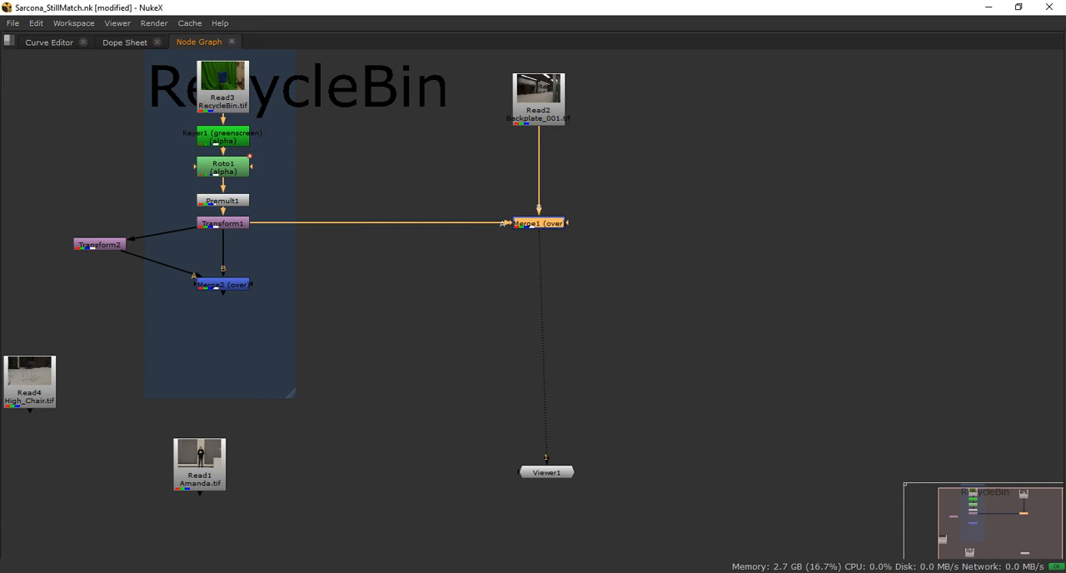
Switch the viewer back to Merge2 and return to the full workspace to inspect the bin with its flipped copy
click(223, 223)
click(100, 244)
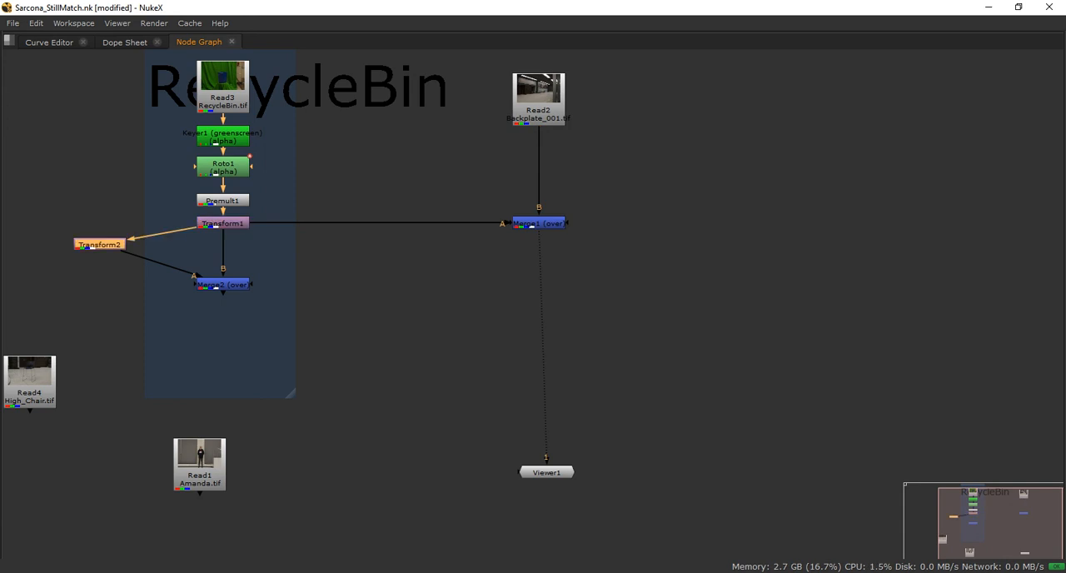
drag(223, 284, 223, 287)
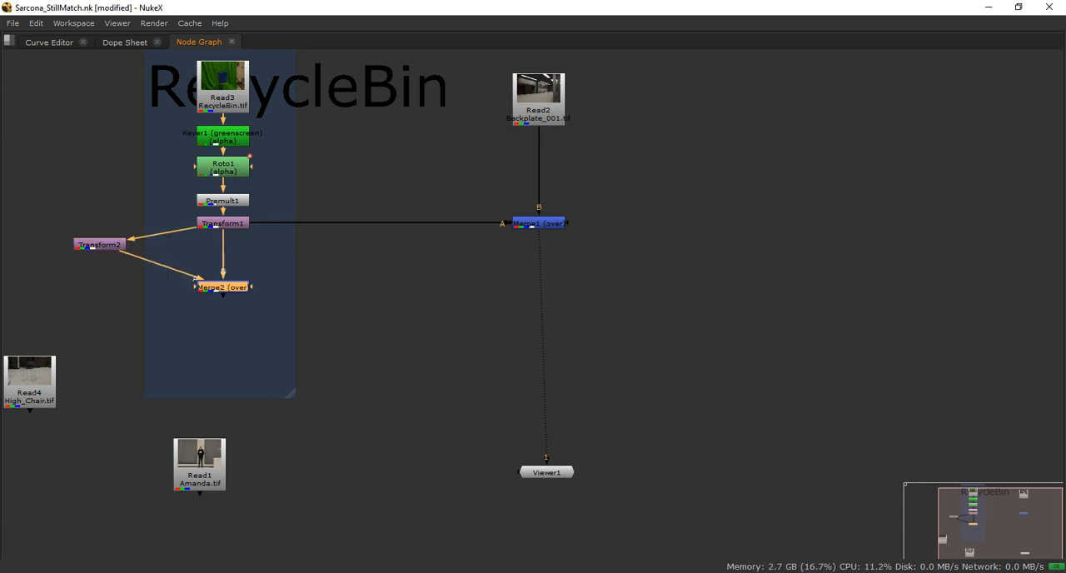
key(1)
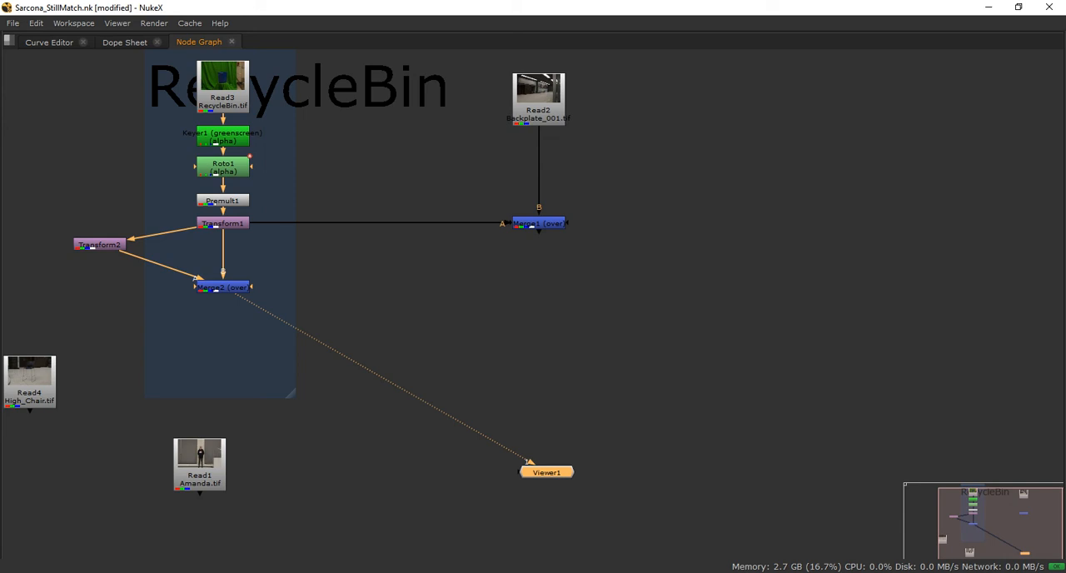
key(space)
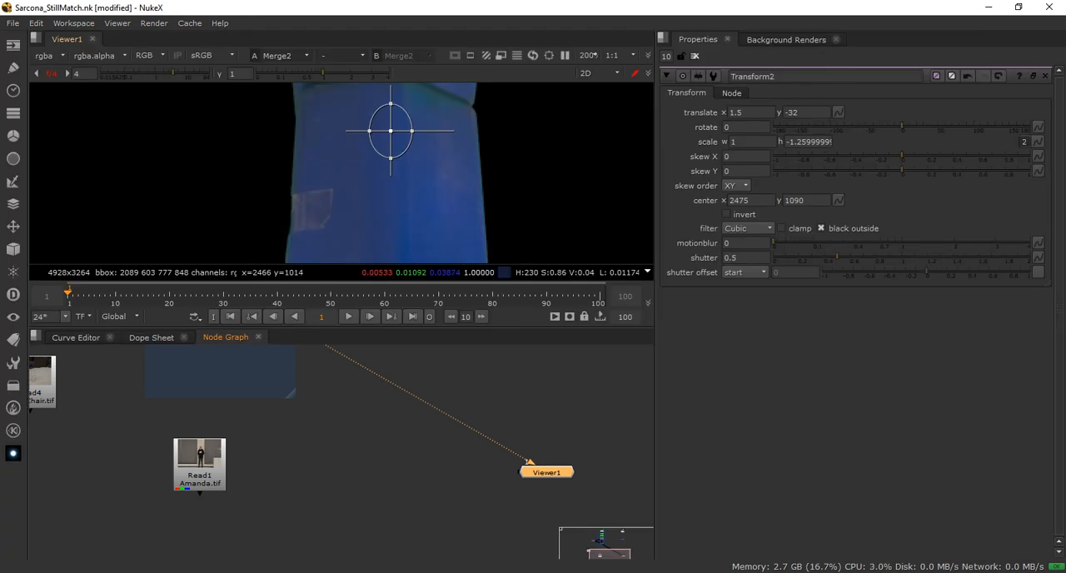
key(minus)
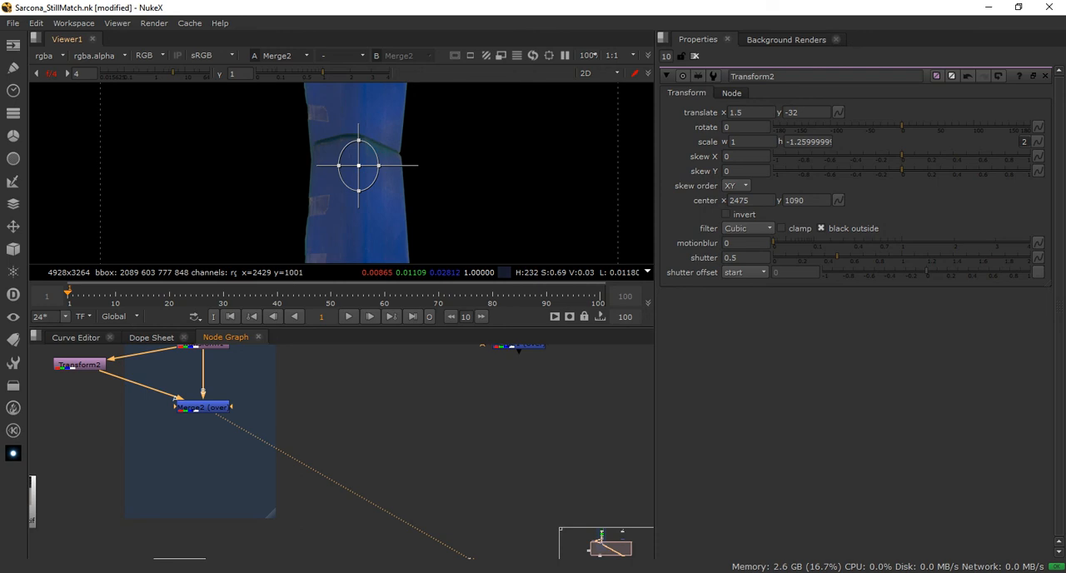
Lower Merge2 slightly further beneath Transform1 in the node graph
middle_drag(242, 424, 324, 475)
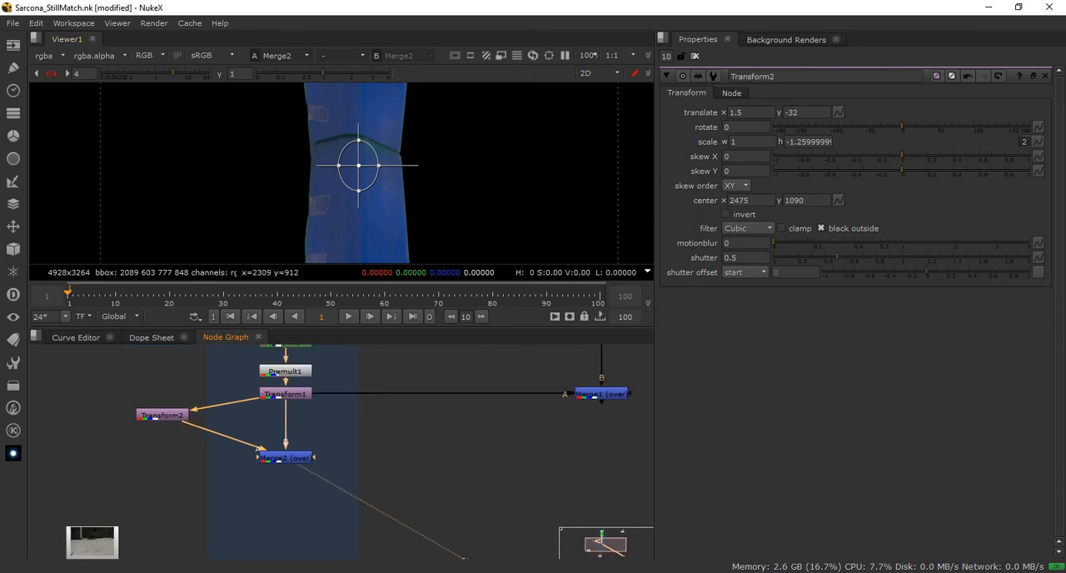
click(285, 458)
drag(259, 451, 262, 459)
click(337, 442)
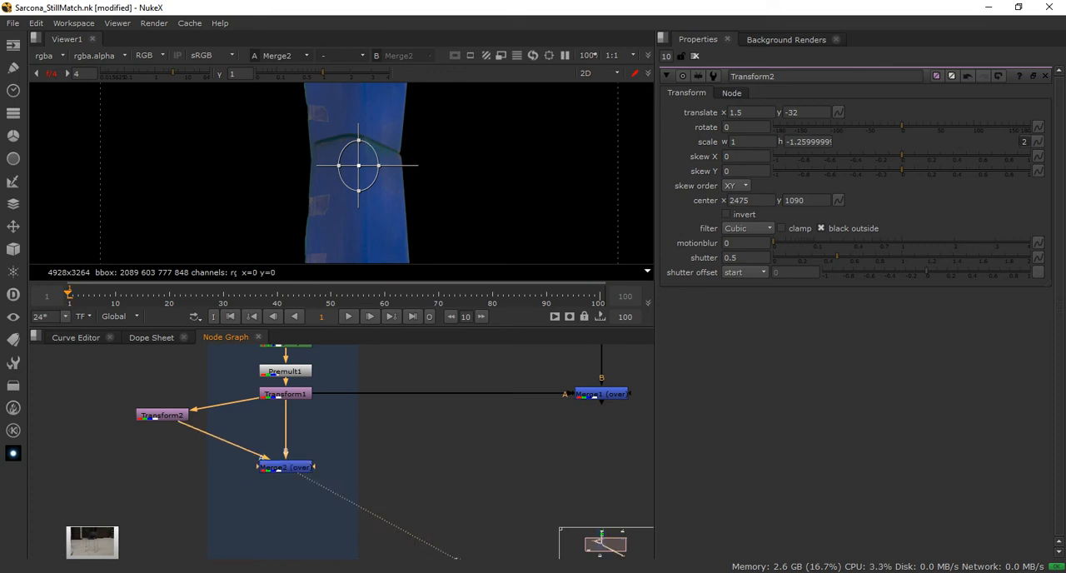
Scale Transform2's height to about -0.857 and shift the flipped bin to x 1, y -24, discarding a further scale attempt
click(162, 414)
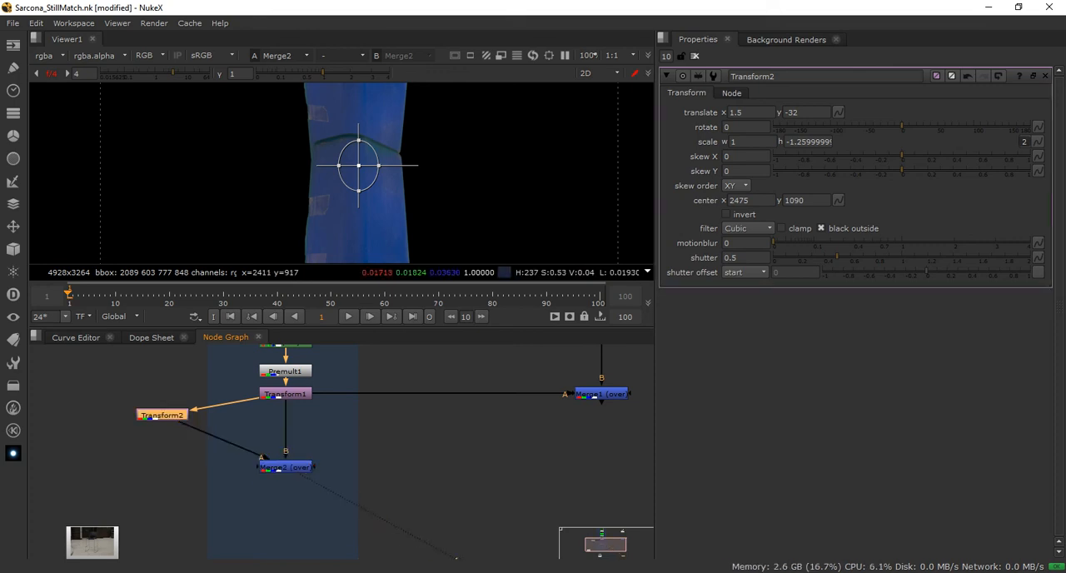
mouse_move(359, 140)
mouse_down()
mouse_move(359, 187)
mouse_move(366, 149)
mouse_move(357, 160)
mouse_up()
middle_drag(406, 161, 401, 168)
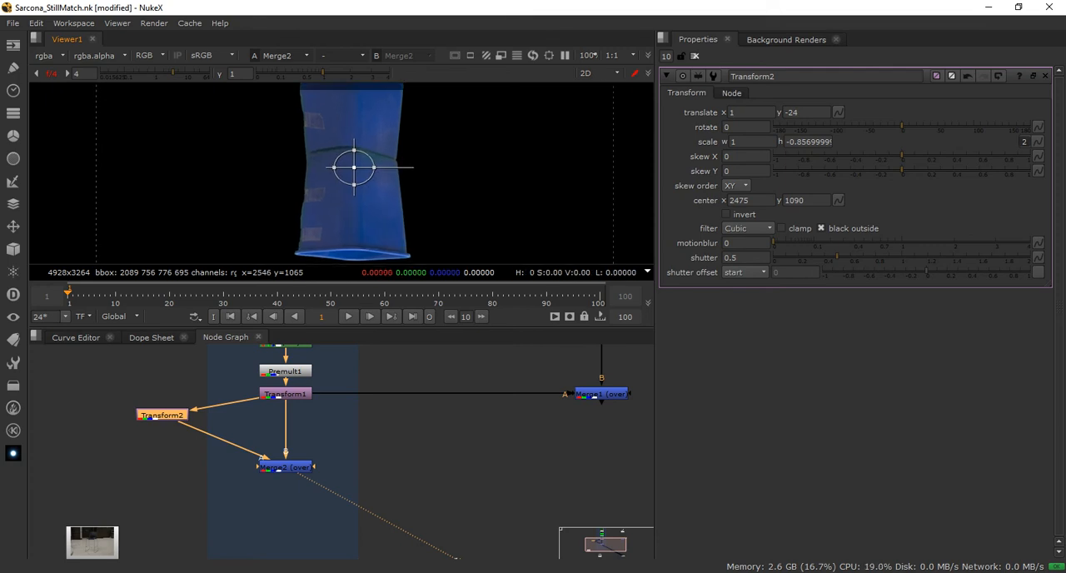
scroll(363, 171, up, 5)
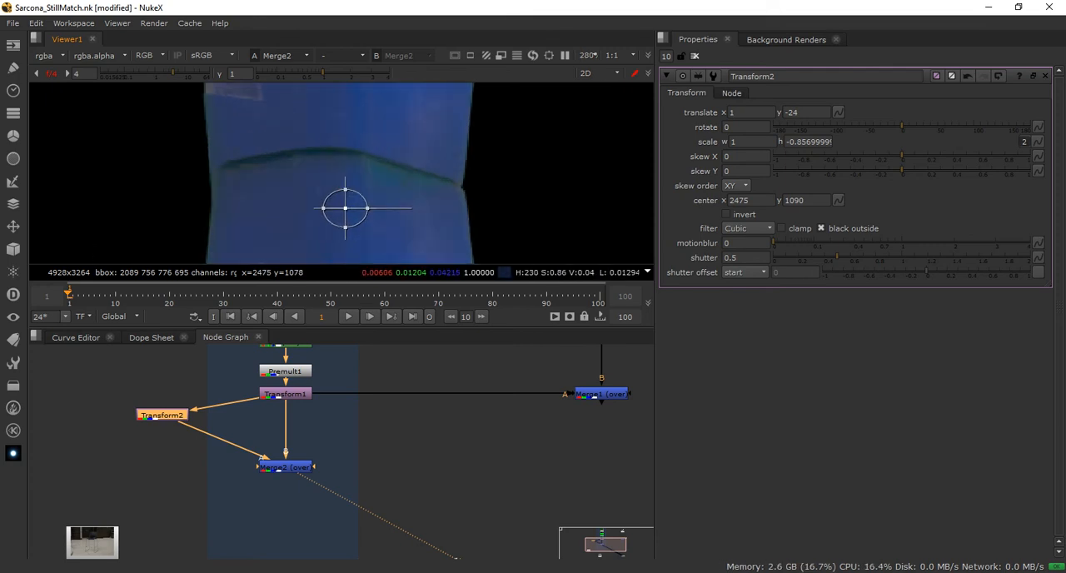
drag(345, 191, 346, 229)
key(ctrl+z)
scroll(415, 194, down, 5)
middle_drag(422, 204, 400, 192)
scroll(388, 184, up, 2)
scroll(407, 170, down, 1)
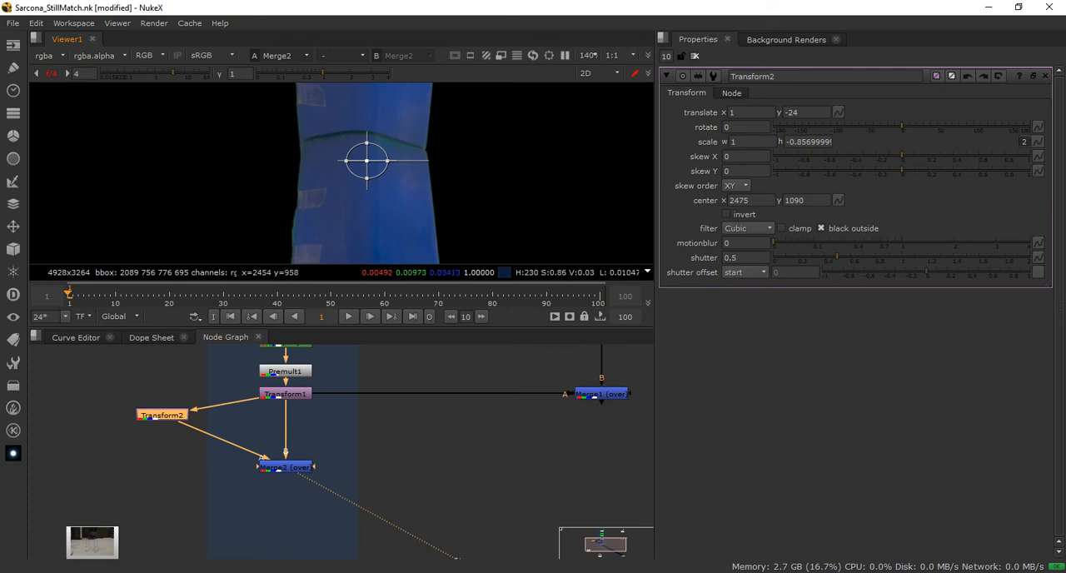
Swap Merge2's A and B inputs so the original bin sits over its flipped copy, and open Merge2's properties
scroll(198, 482, up, 4)
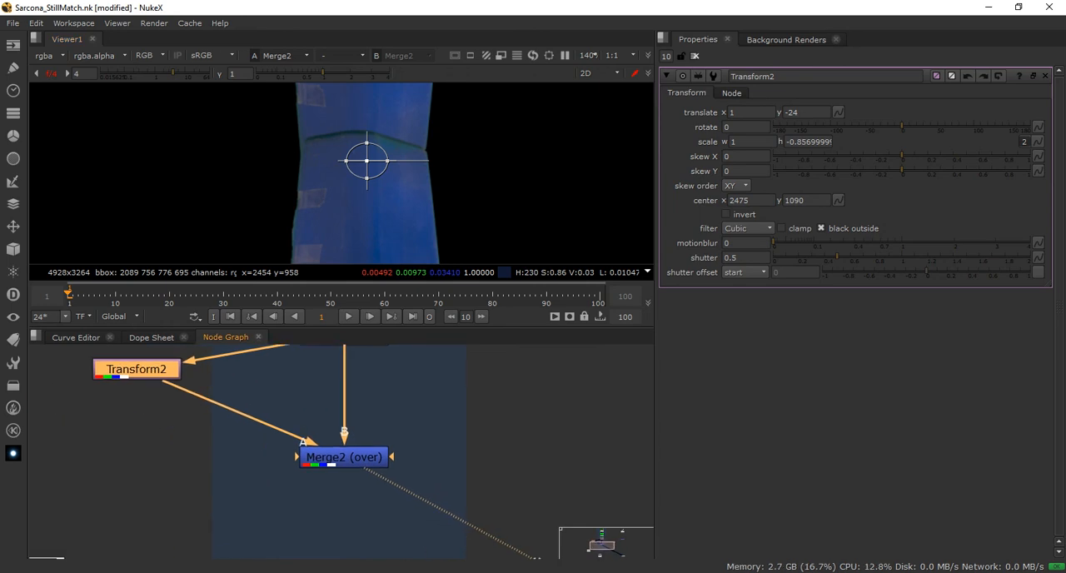
click(344, 457)
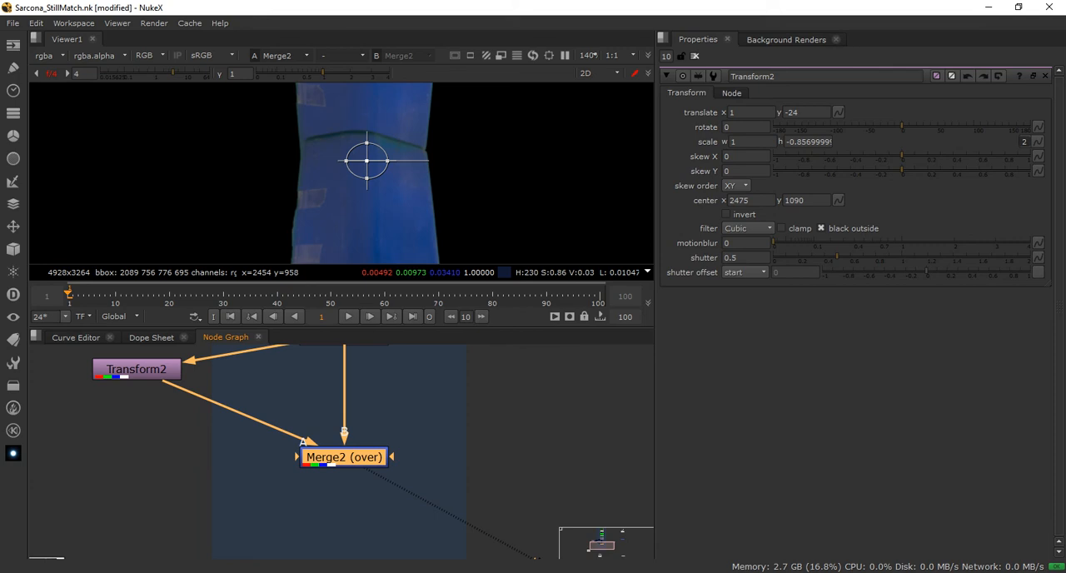
key(shift+x)
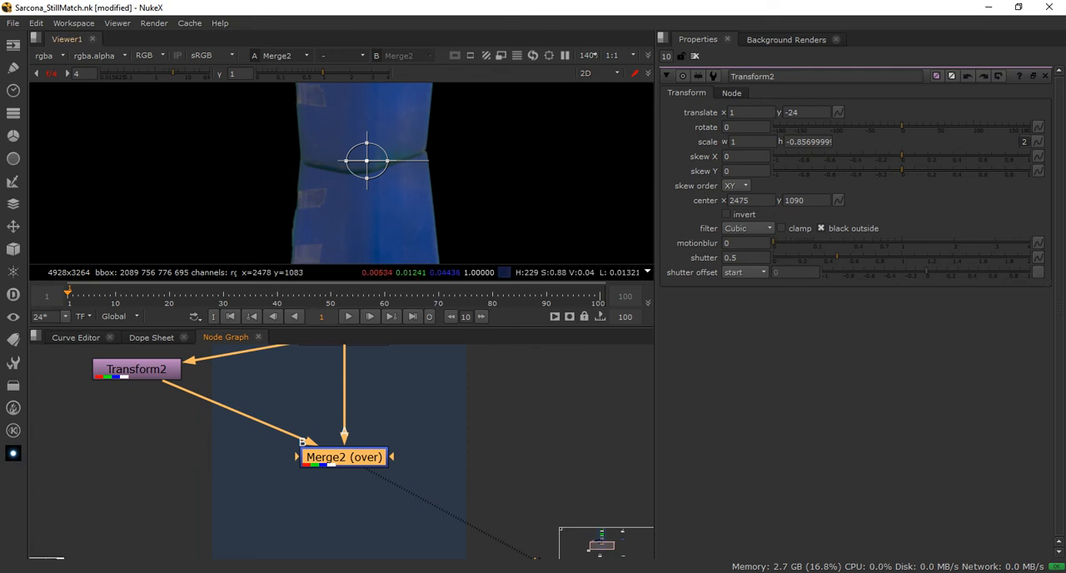
drag(367, 143, 367, 137)
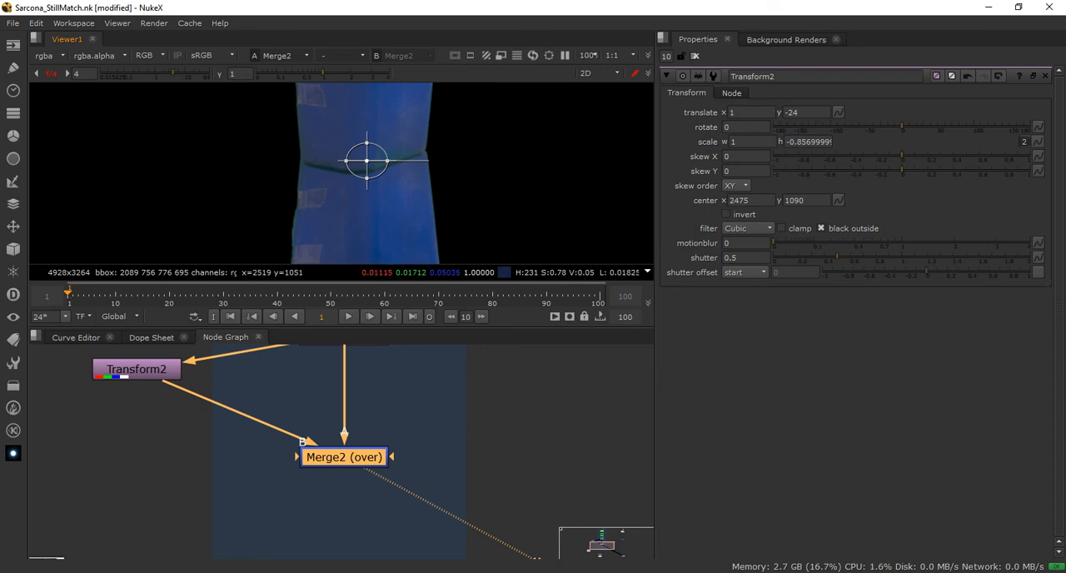
scroll(400, 175, down, 3)
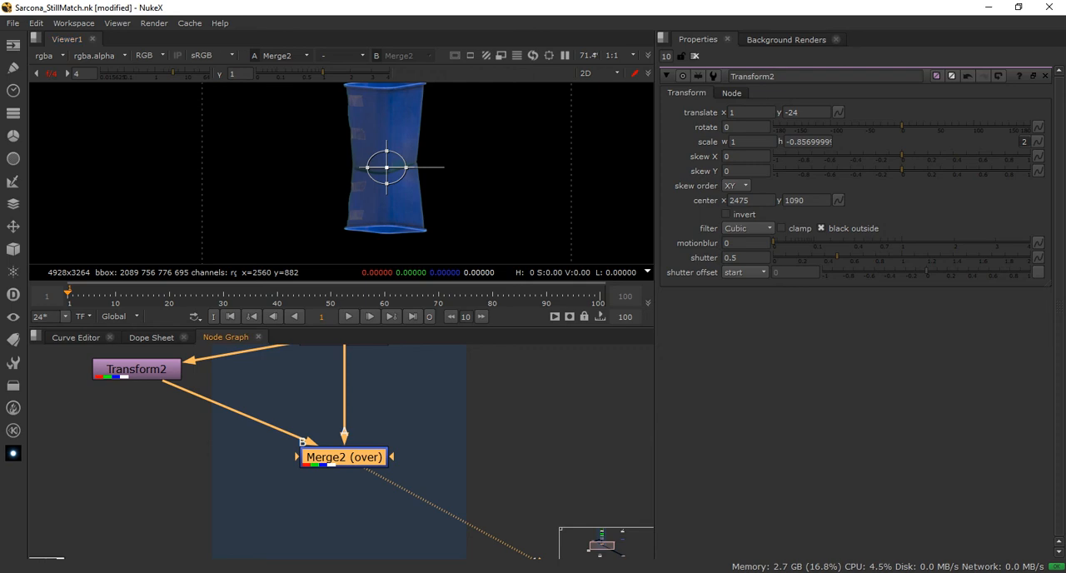
double_click(344, 458)
mouse_move(1030, 240)
mouse_down()
mouse_move(767, 240)
mouse_move(1031, 241)
mouse_up()
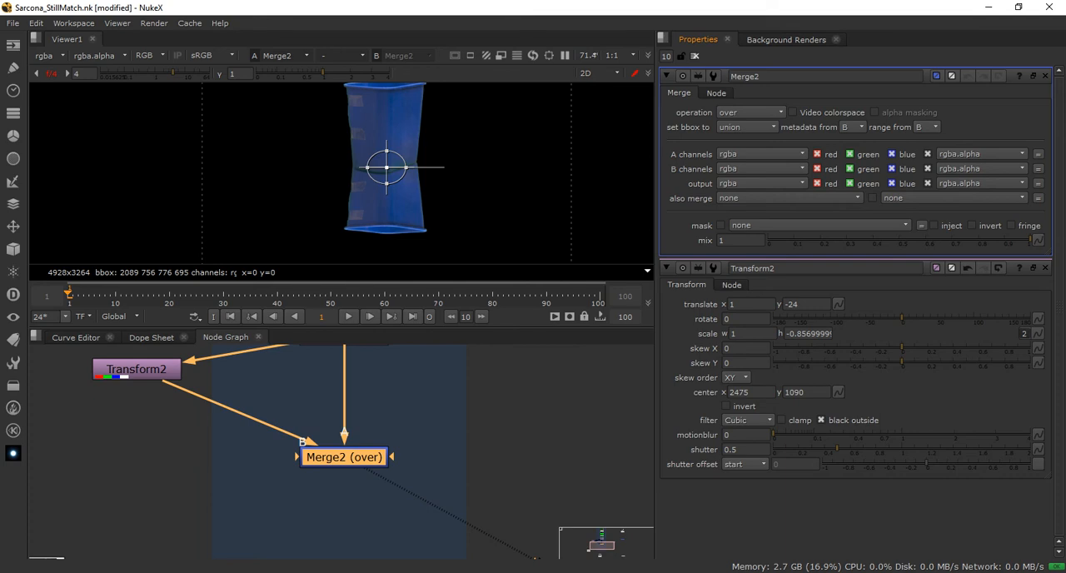
Raise Transform2 roughly level with Transform1 in the node graph and check the merged alpha channel in the viewer
middle_drag(424, 417, 415, 490)
click(333, 408)
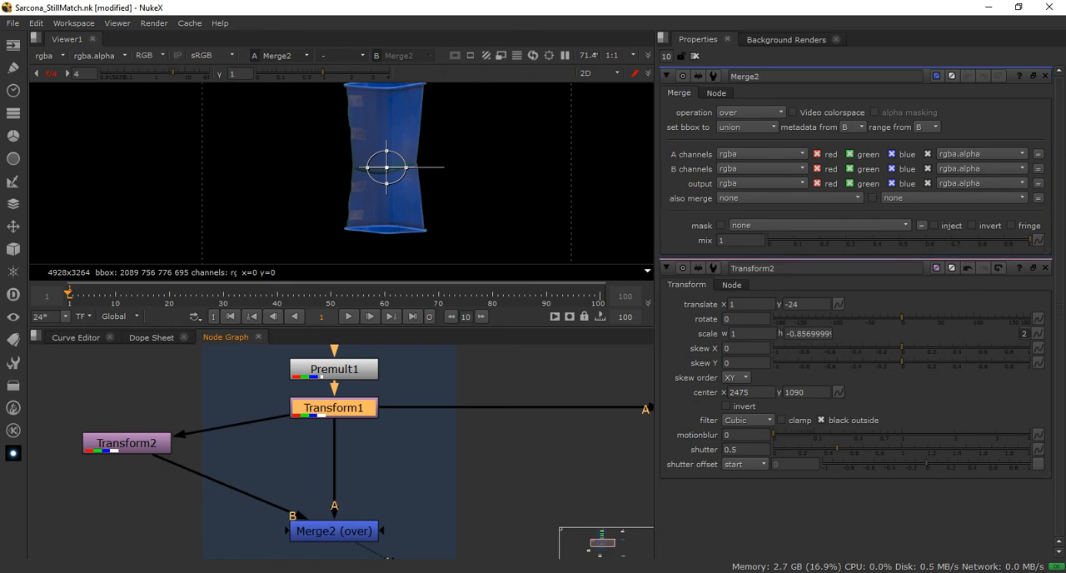
click(127, 443)
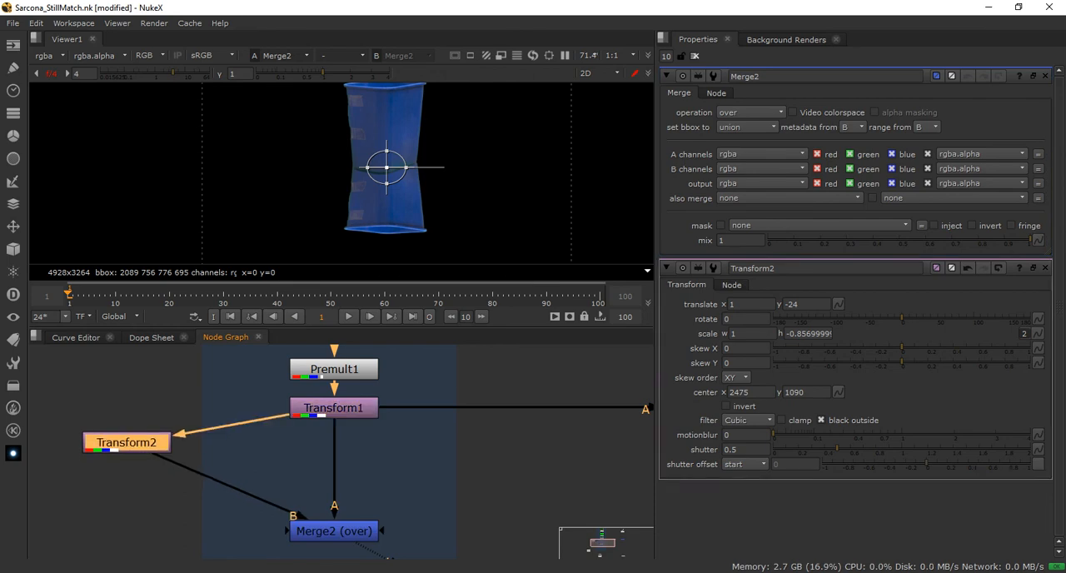
drag(127, 443, 131, 413)
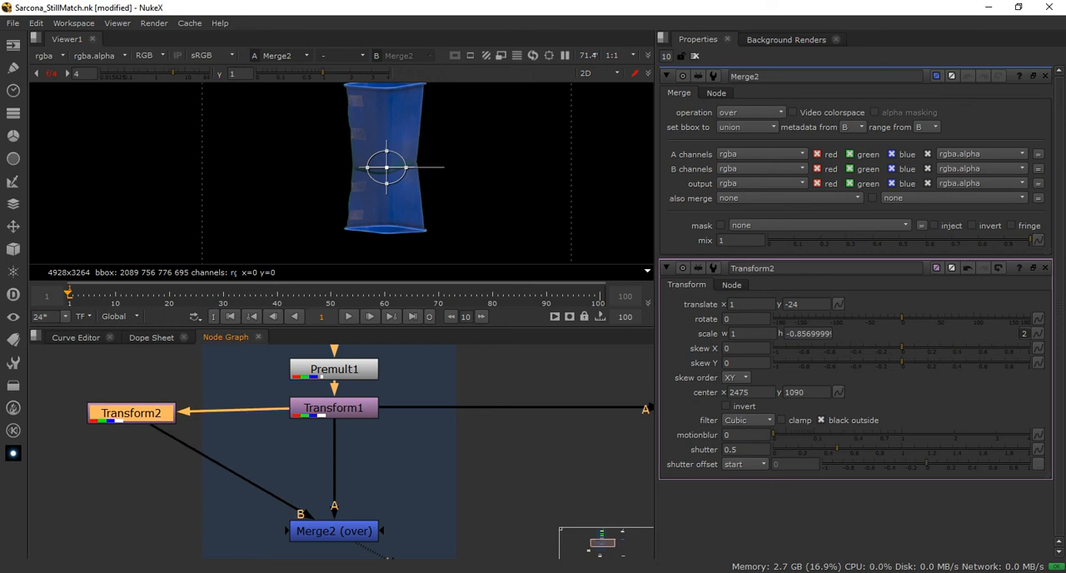
key(a)
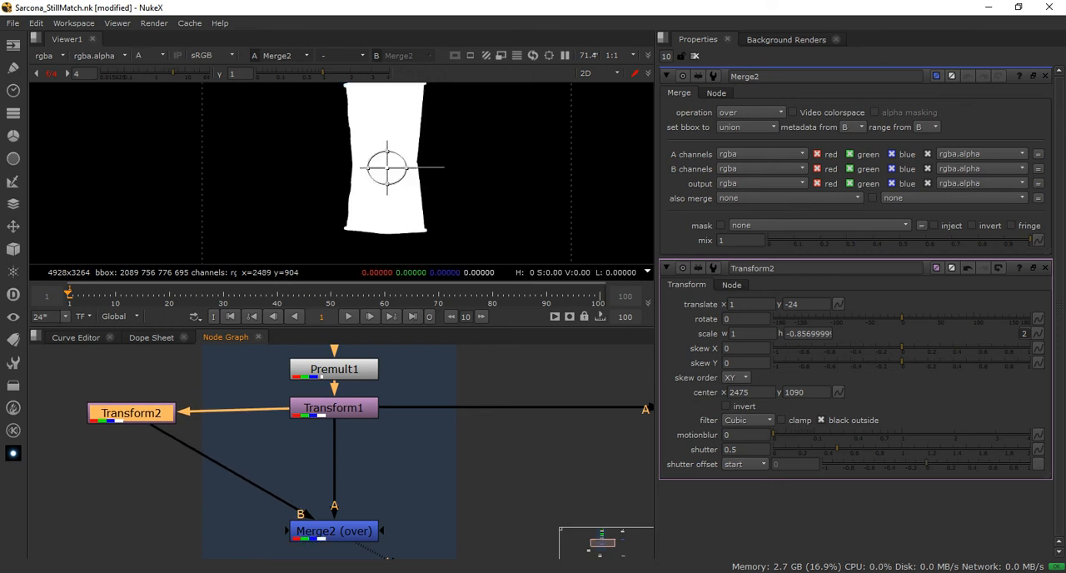
key(a)
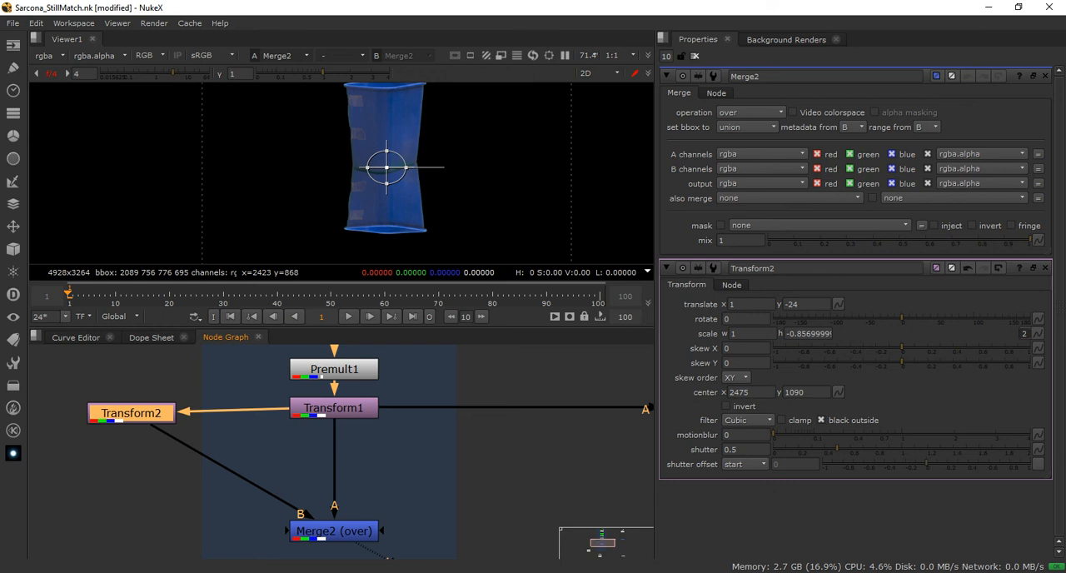
click(184, 487)
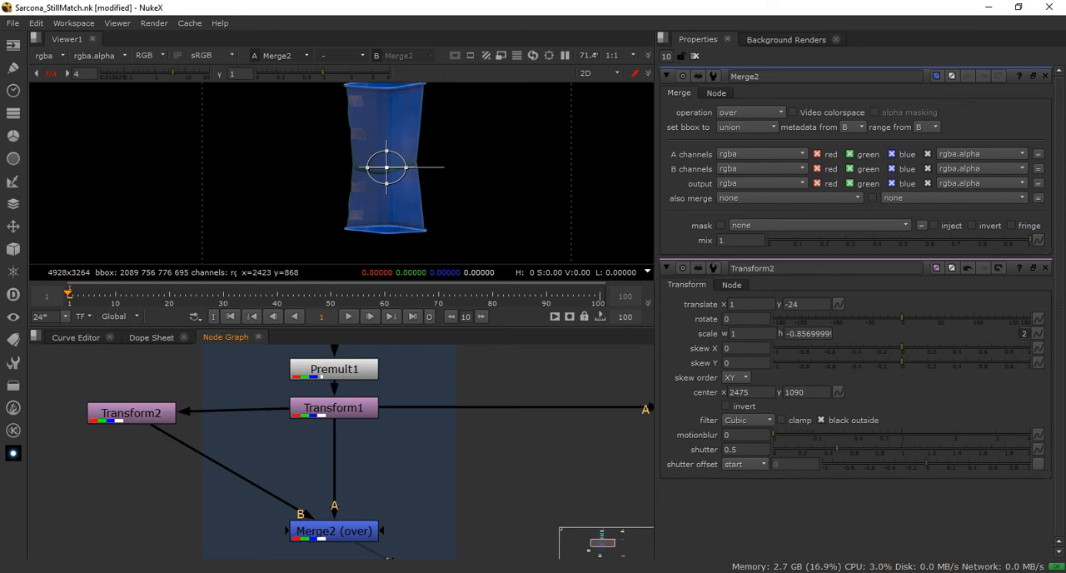
Insert a Grade node between Transform2 and Merge2, place it level with Merge2, and set its channels to alpha
click(131, 413)
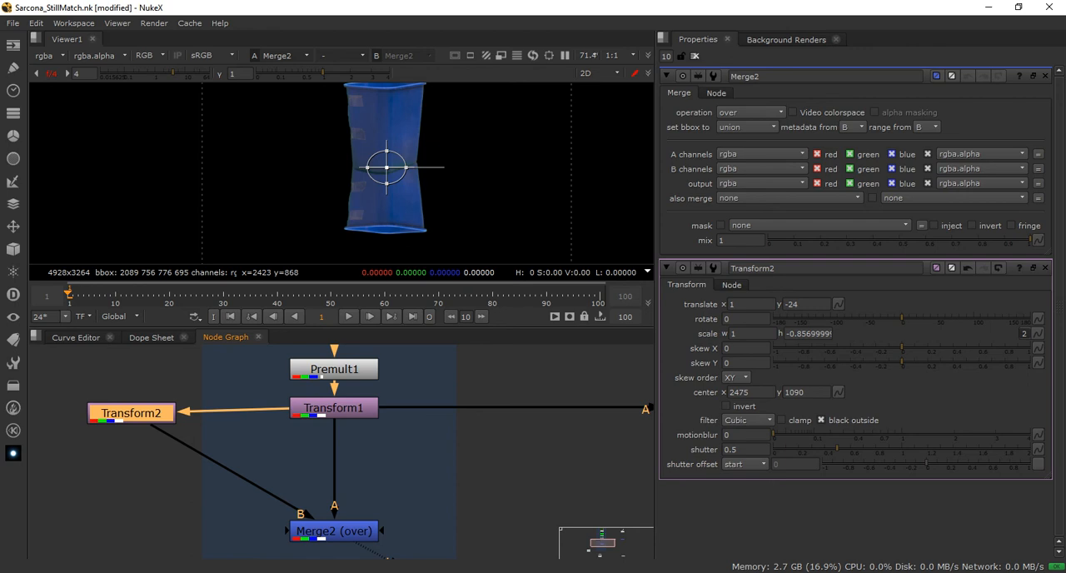
key(g)
drag(138, 440, 131, 531)
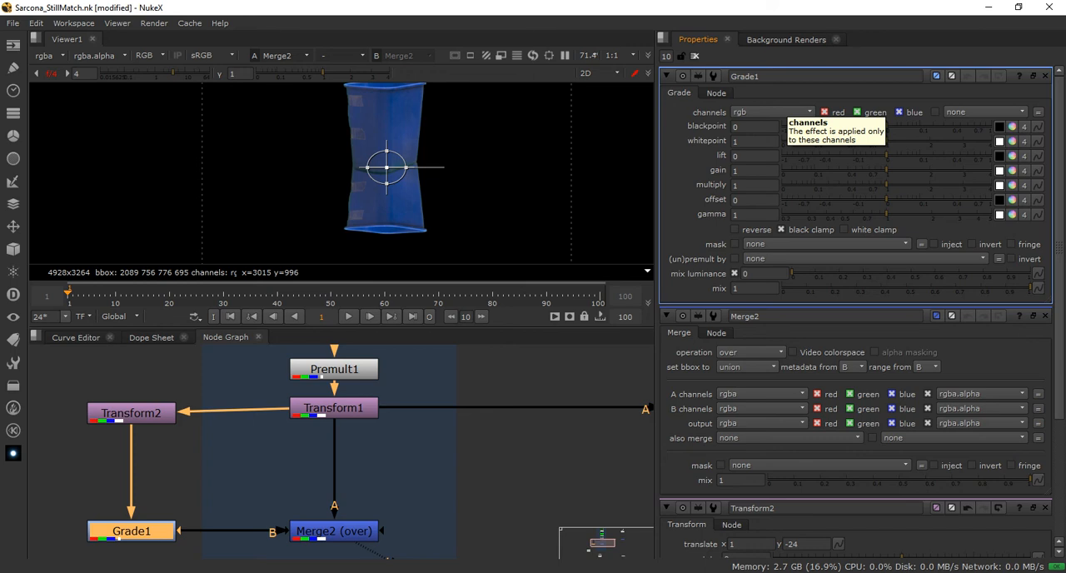
click(774, 112)
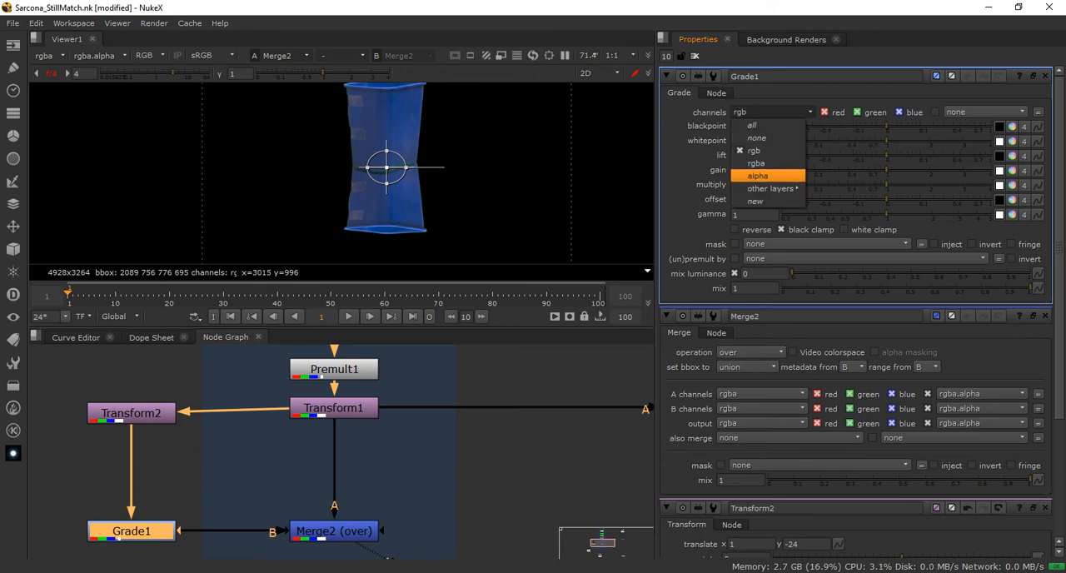
click(758, 176)
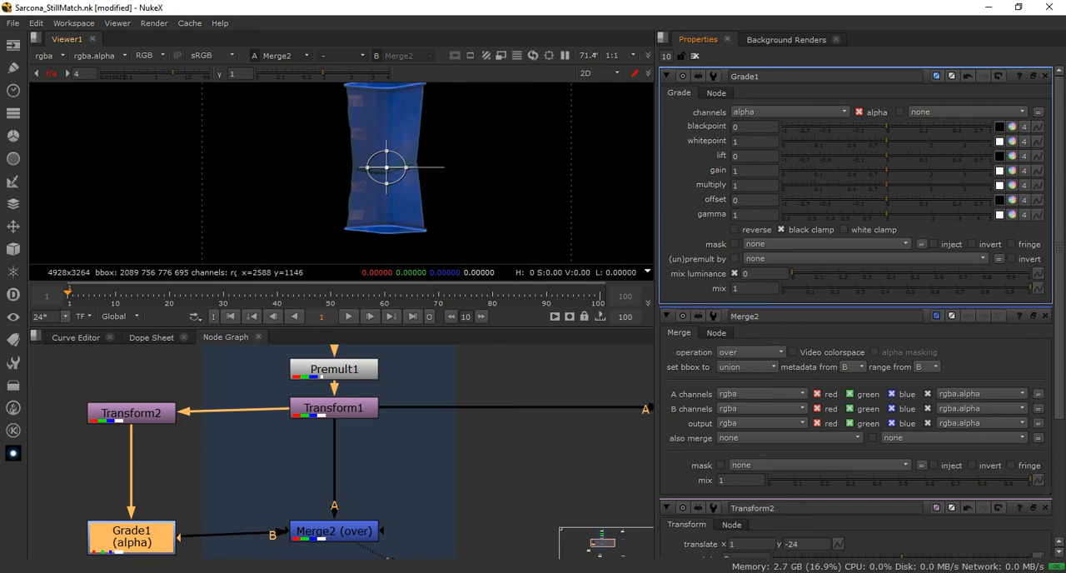
Lower Grade1's gain to 0.01 while viewing the alpha channel, and return the viewer to full color
key(a)
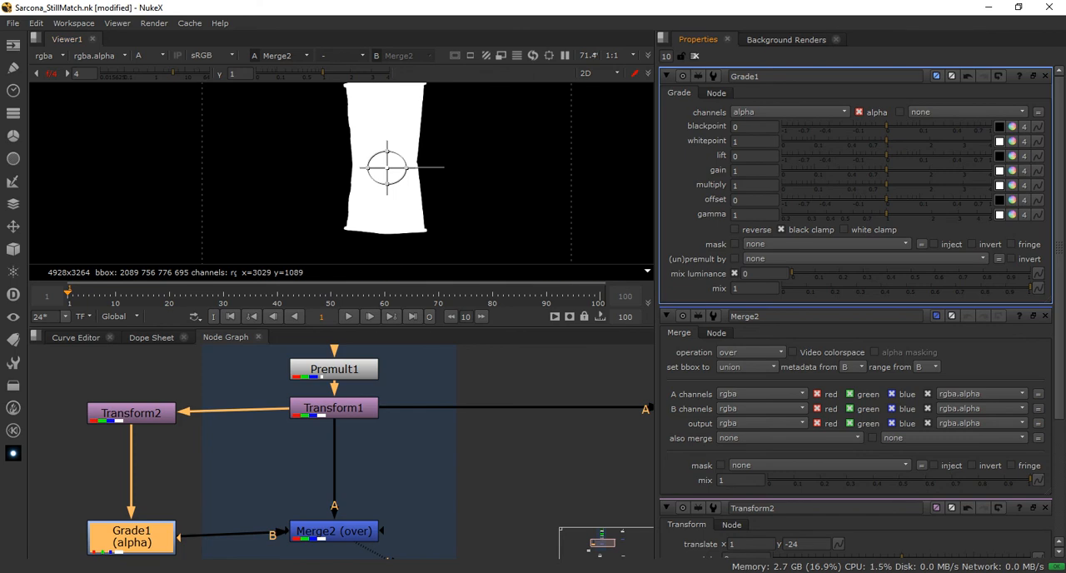
drag(886, 169, 801, 170)
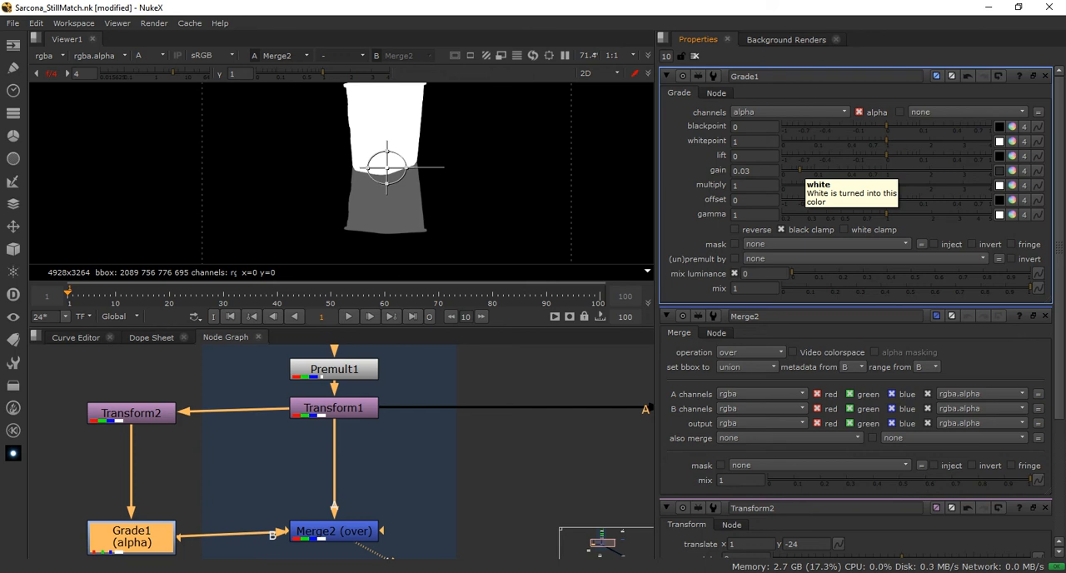
drag(799, 170, 791, 170)
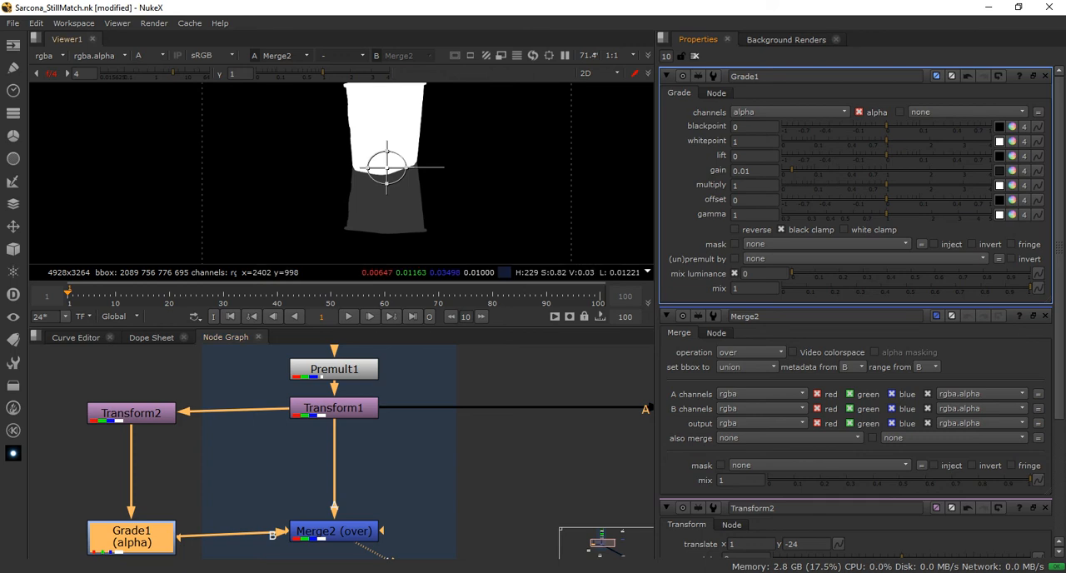
key(a)
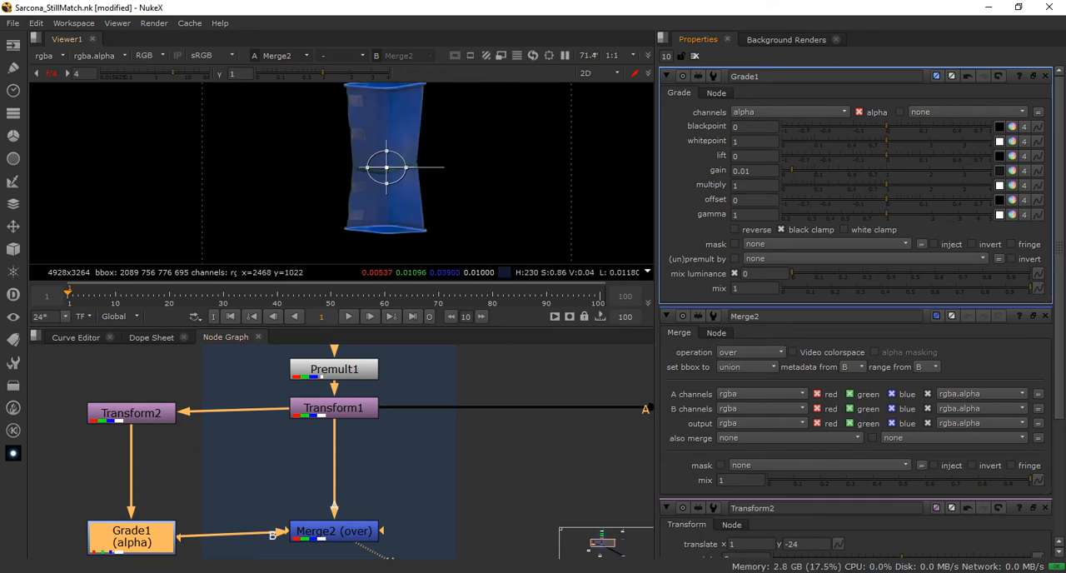
Reroute Merge1's A input from Transform1 to Merge2 and show Merge1 in the viewer
middle_drag(416, 492, 225, 485)
drag(190, 402, 167, 527)
middle_drag(575, 425, 460, 433)
click(559, 411)
key(1)
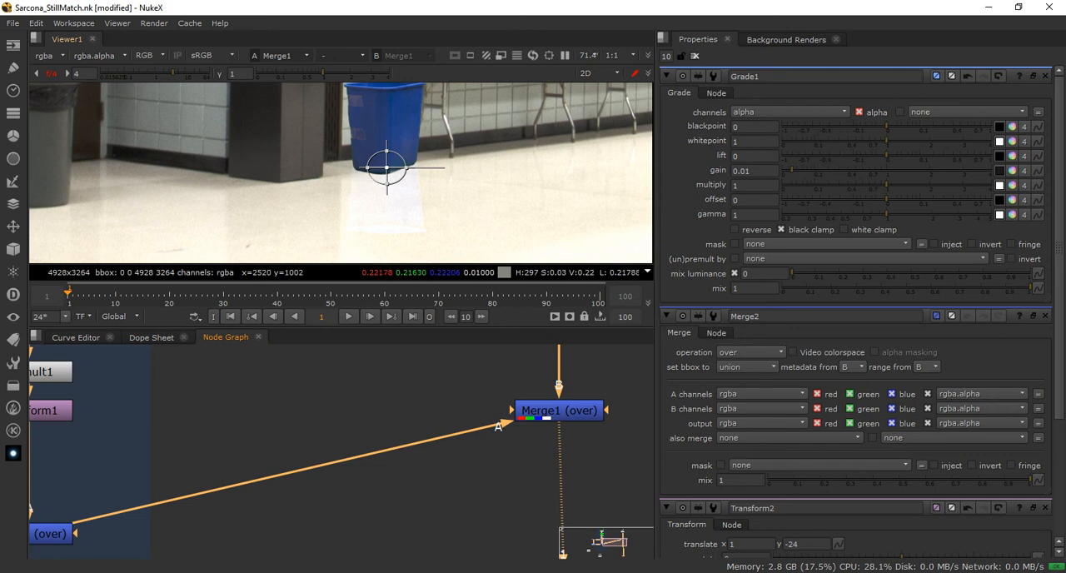
Level Merge2 with Grade1 and lower Merge1 into the same row of the node graph
middle_drag(200, 466, 554, 435)
drag(382, 502, 382, 509)
middle_drag(382, 509, 180, 531)
middle_drag(499, 417, 194, 434)
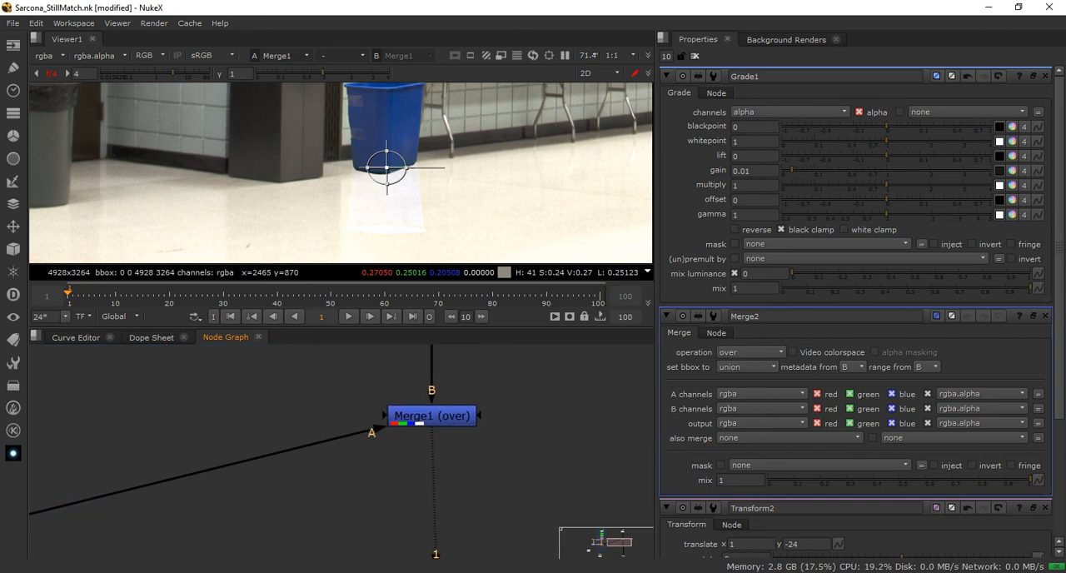
middle_drag(381, 402, 469, 392)
scroll(335, 409, down, 2)
drag(502, 401, 502, 493)
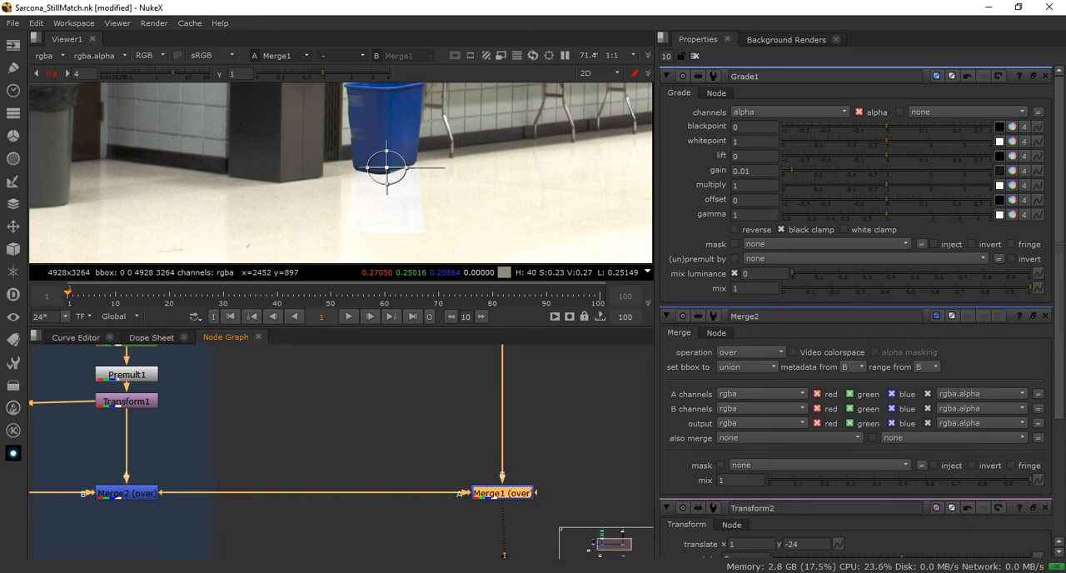
Maximize the node graph and frame the whole recycle bin and backplate network for review
click(125, 493)
middle_drag(150, 481, 322, 479)
scroll(323, 479, down, 2)
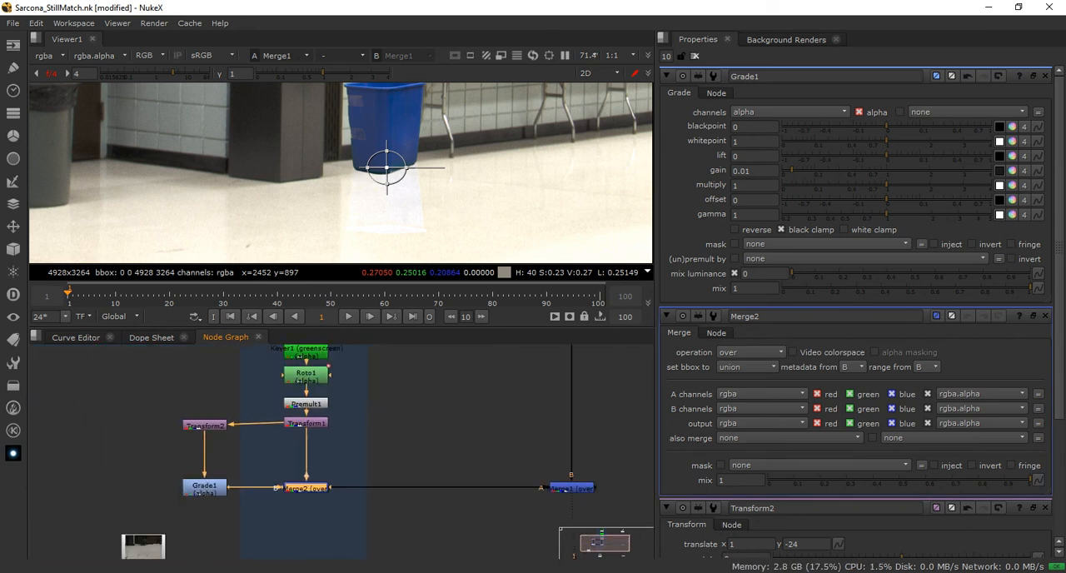
key(space)
middle_drag(335, 401, 452, 315)
scroll(469, 316, up, 2)
scroll(452, 315, up, 1)
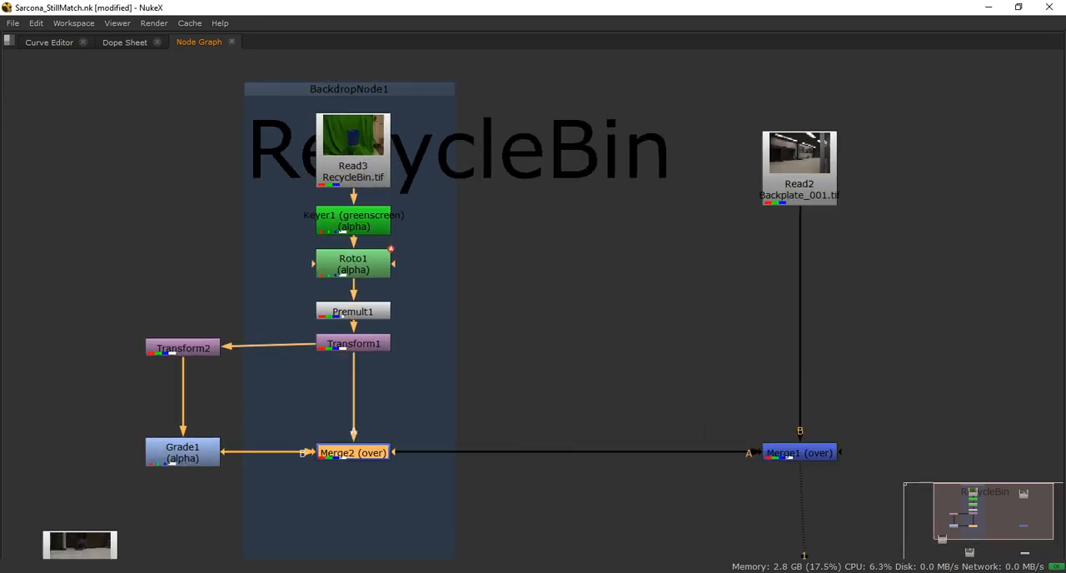
Walk through the bin's nodes from Read3 to Grade1, lowering Transform1 until it is level with Transform2
click(353, 166)
click(353, 221)
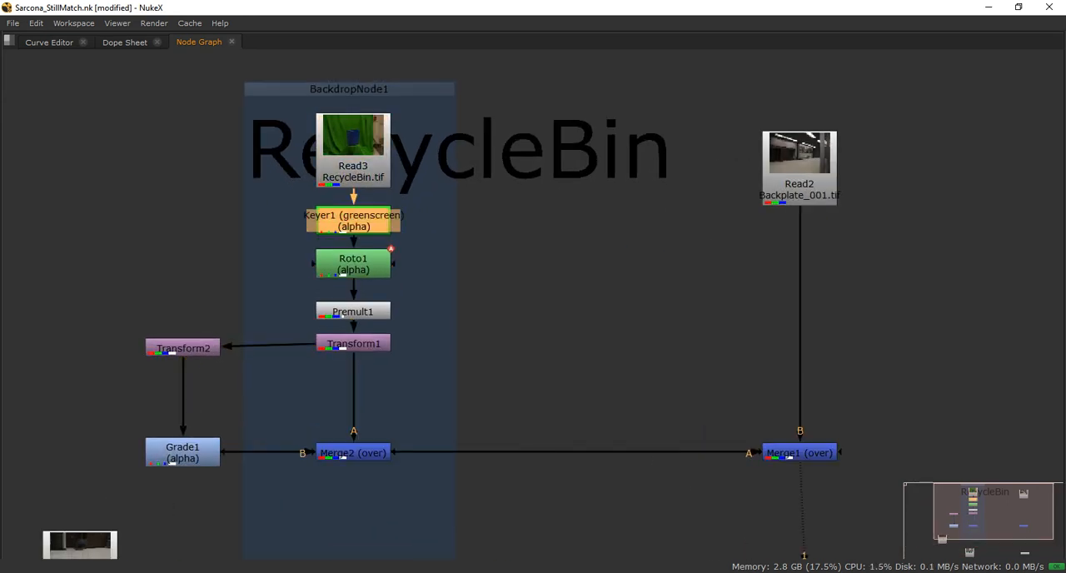
click(354, 264)
click(353, 311)
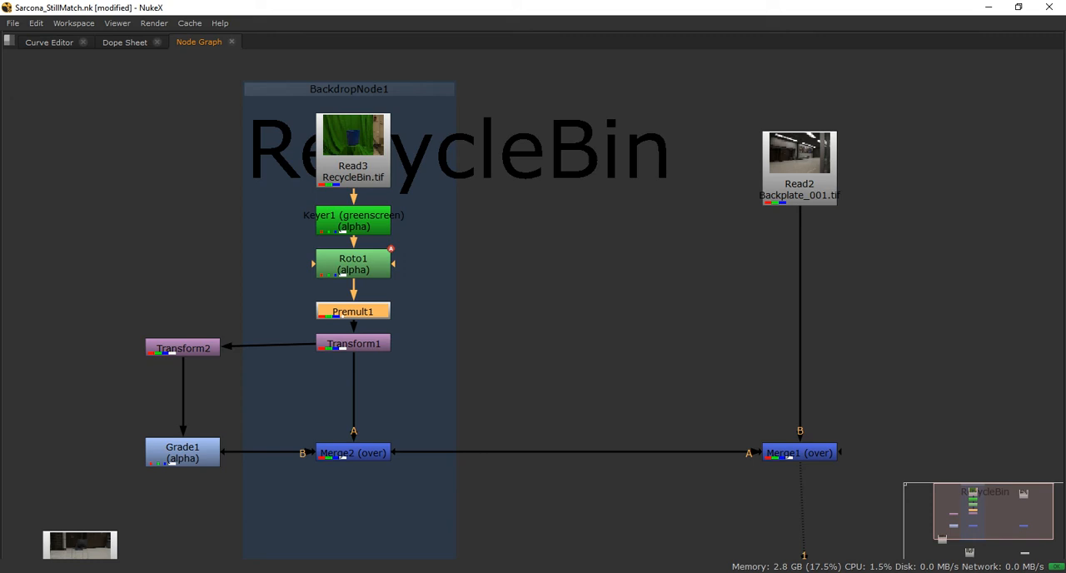
drag(353, 343, 353, 348)
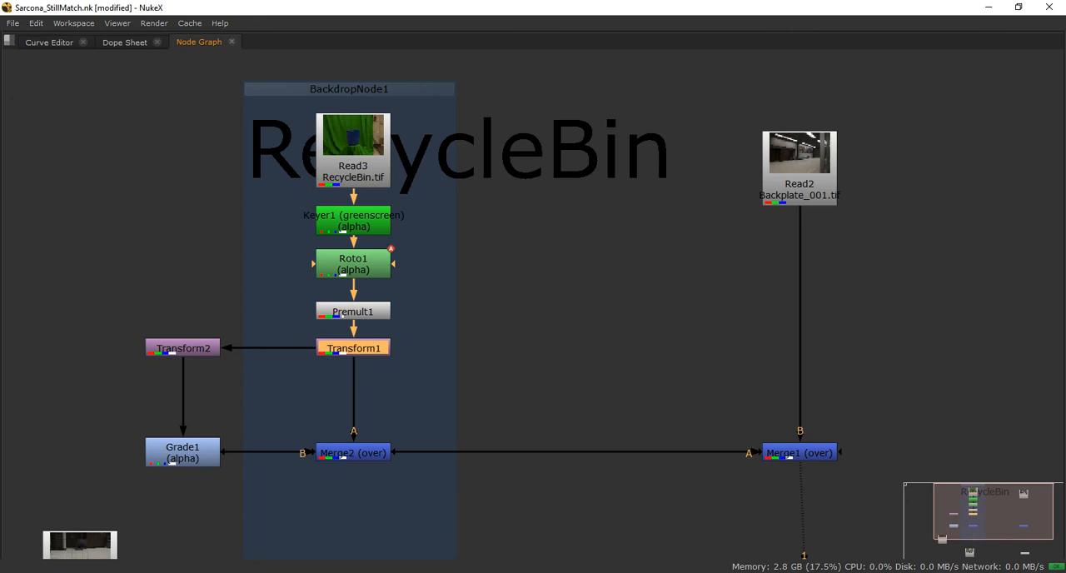
click(183, 348)
click(183, 452)
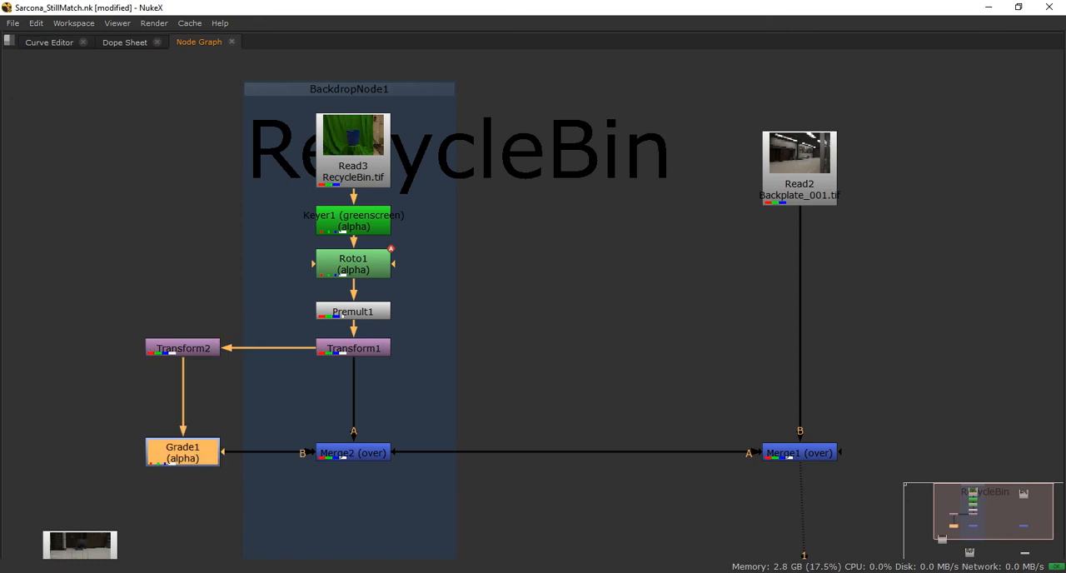
Trace the node flow from Grade1 through Merge2 into Merge1 over the backplate
click(353, 452)
click(800, 452)
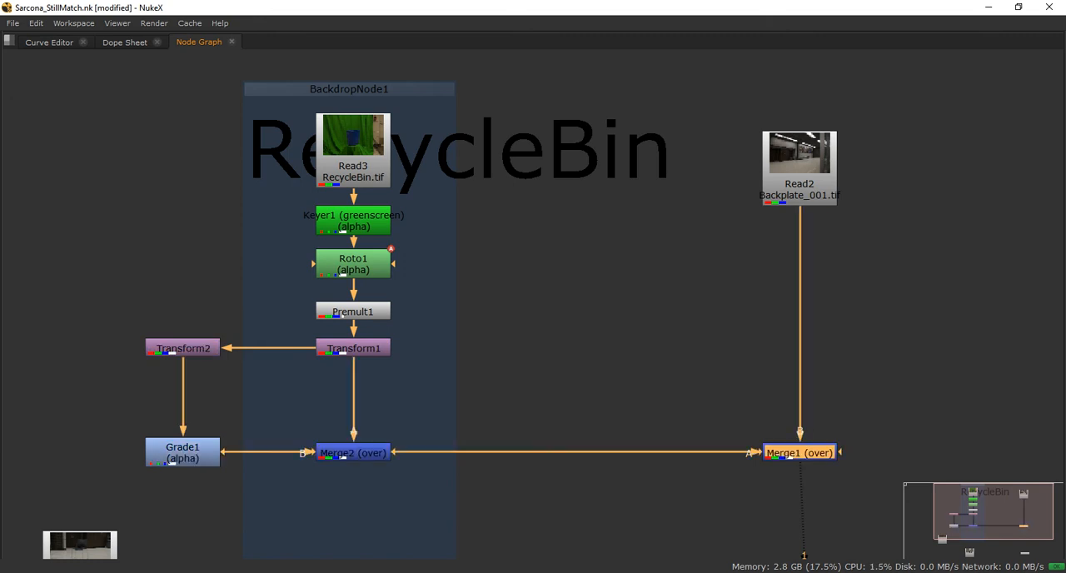
click(700, 374)
Shift BackdropNode1 left until it sits behind Transform2 and Grade1, moving those two nodes slightly left with it
ctrl+drag(350, 89, 241, 89)
click(338, 550)
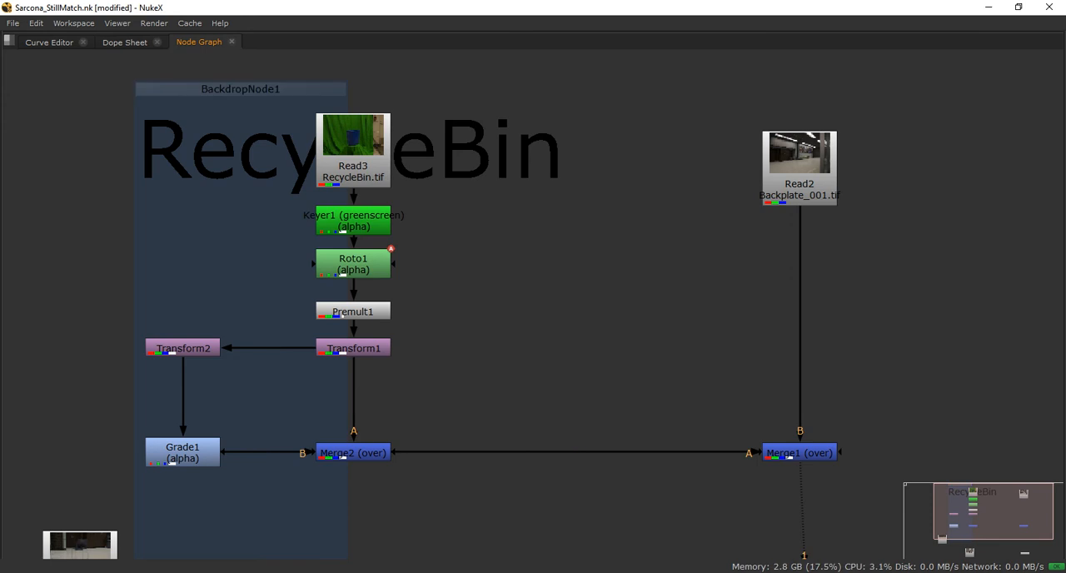
click(240, 89)
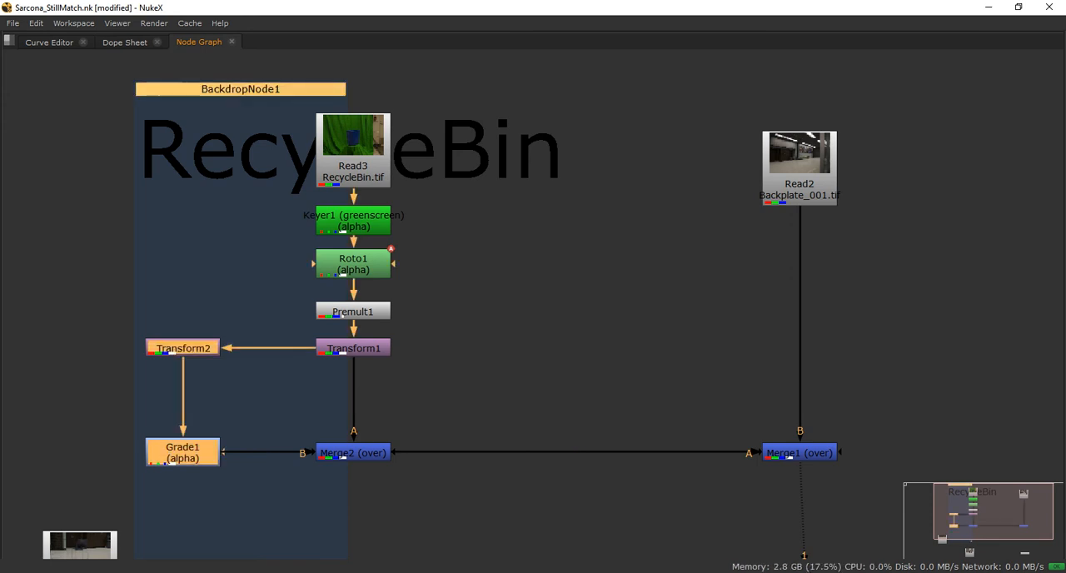
click(399, 517)
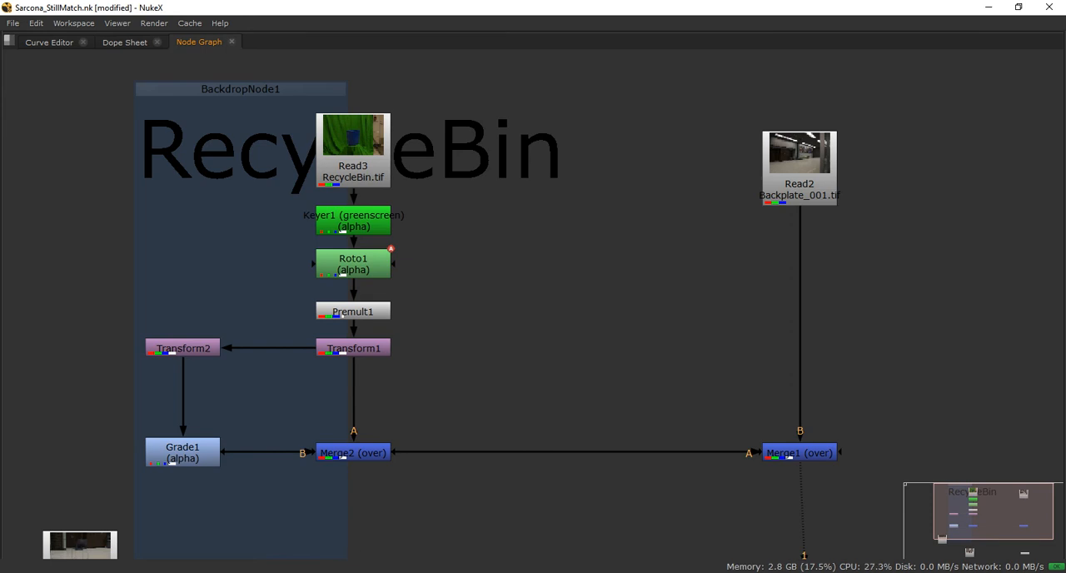
click(241, 89)
mouse_move(241, 89)
mouse_down()
mouse_move(275, 89)
mouse_move(232, 89)
mouse_up()
click(449, 275)
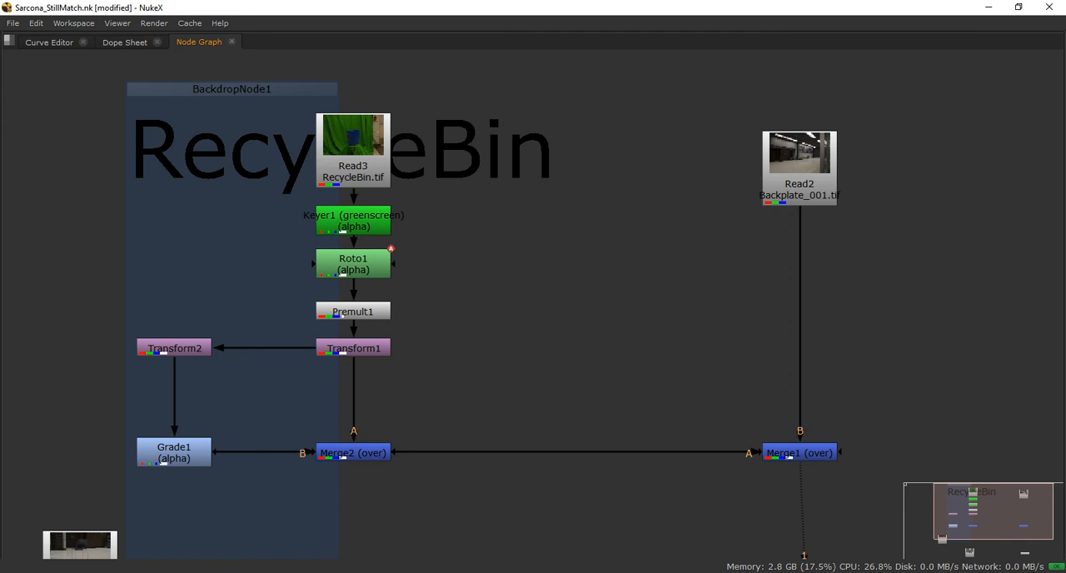
click(233, 89)
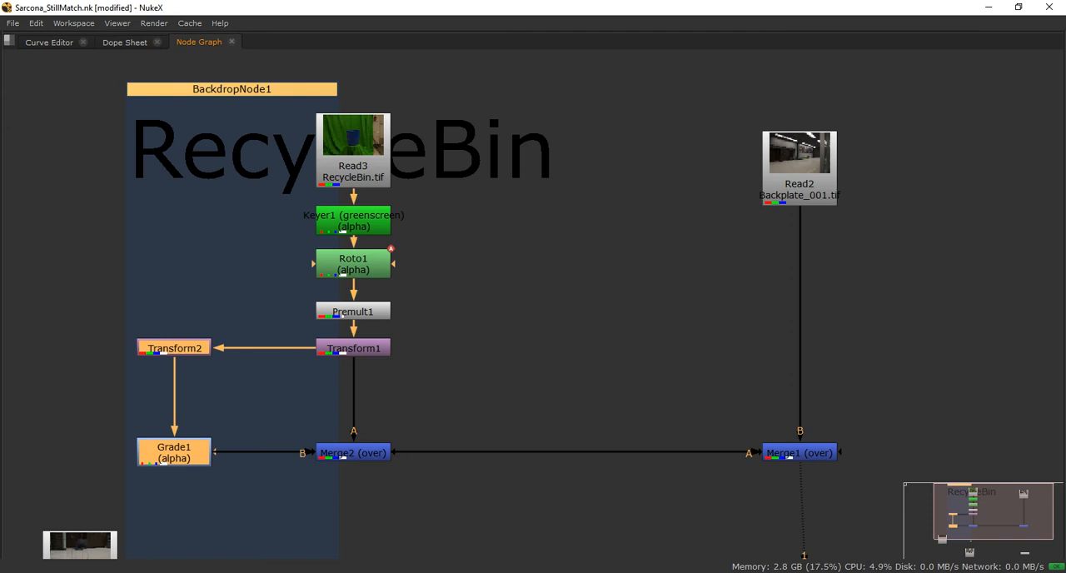
click(341, 533)
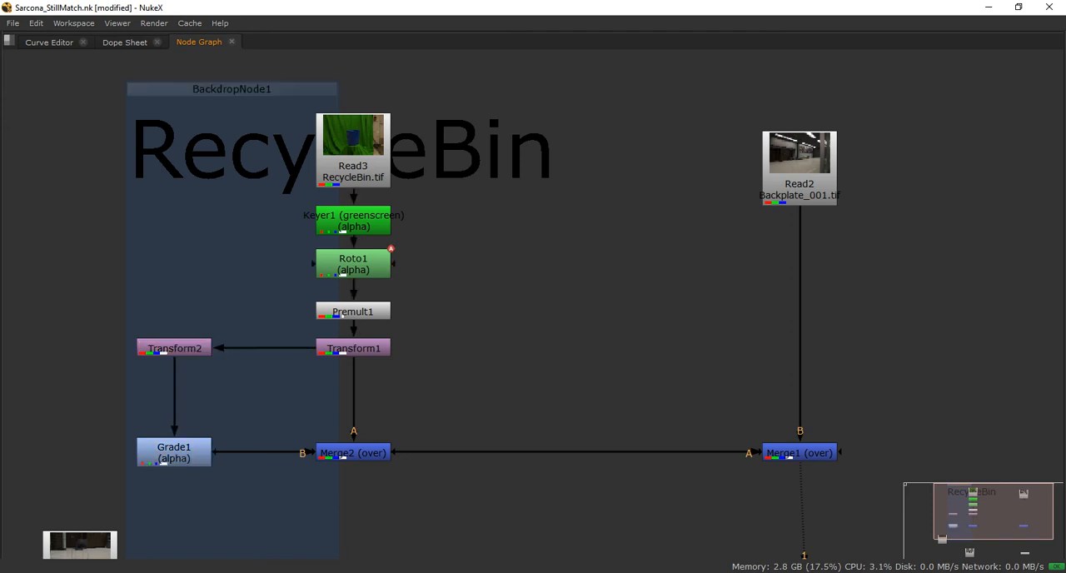
Enlarge BackdropNode1 to enclose the whole bin branch down to Merge2, and return to the full workspace layout
scroll(341, 537, down, 2)
right_click(353, 541)
middle_drag(333, 516, 394, 413)
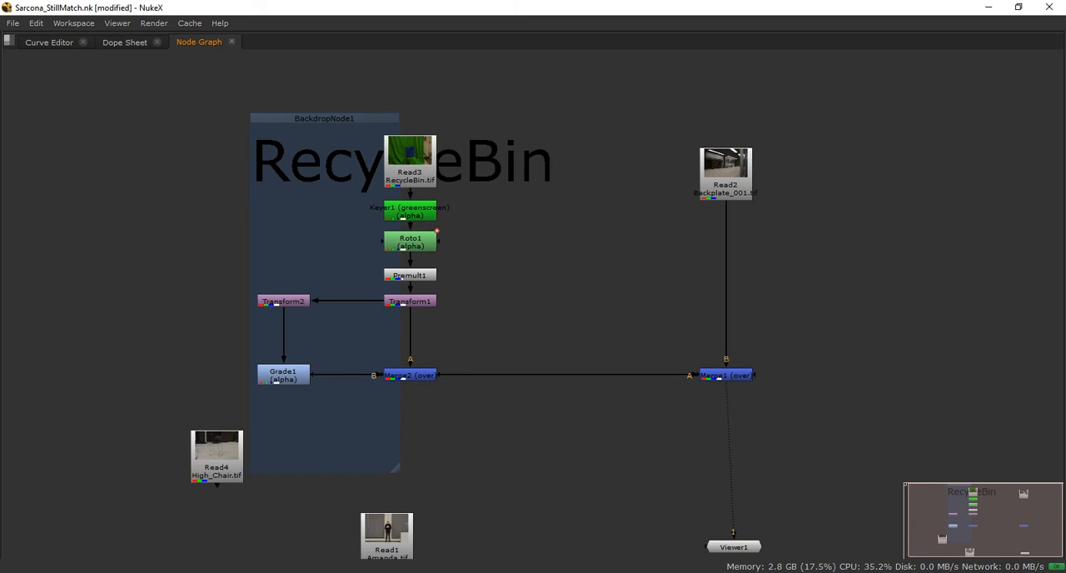
drag(397, 468, 476, 410)
key(space)
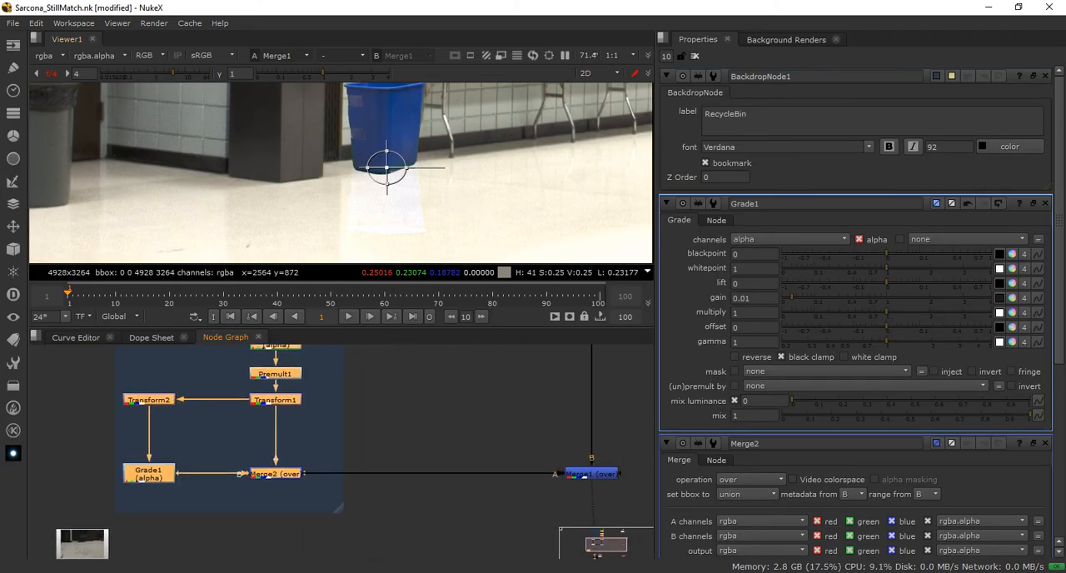
Raise Grade1's gain to 0.17 to strengthen the bin's floor reflection, and close all open node properties
middle_drag(408, 428, 363, 436)
scroll(392, 182, down, 1)
scroll(392, 202, up, 2)
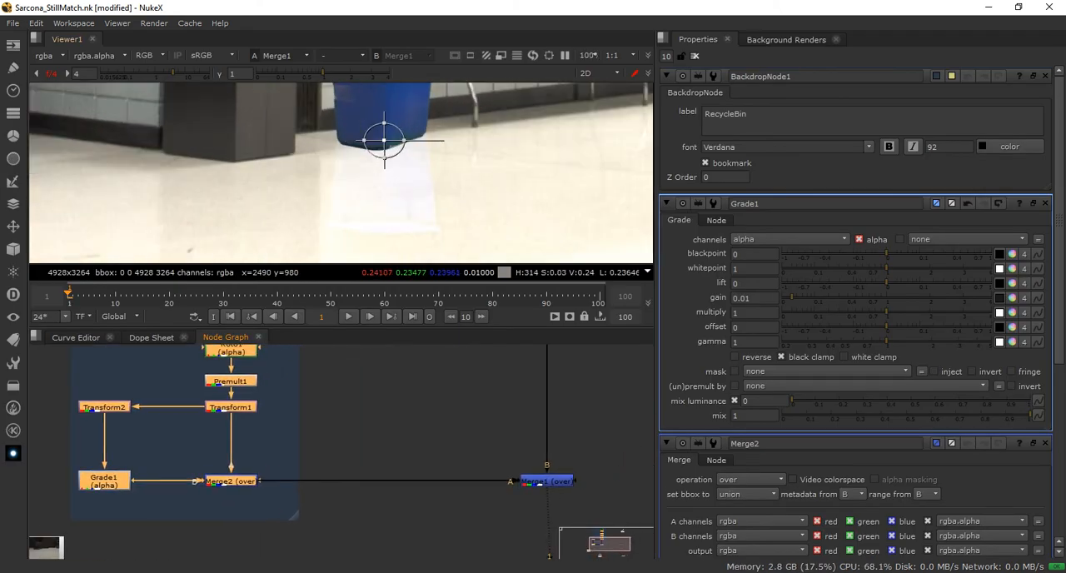
scroll(384, 139, up, 1)
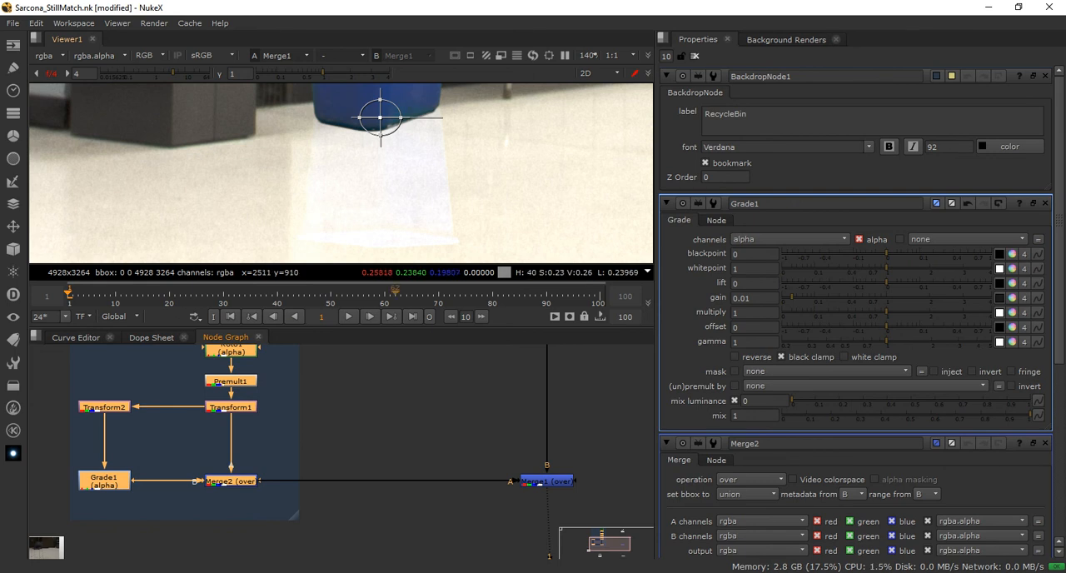
middle_drag(358, 433, 429, 436)
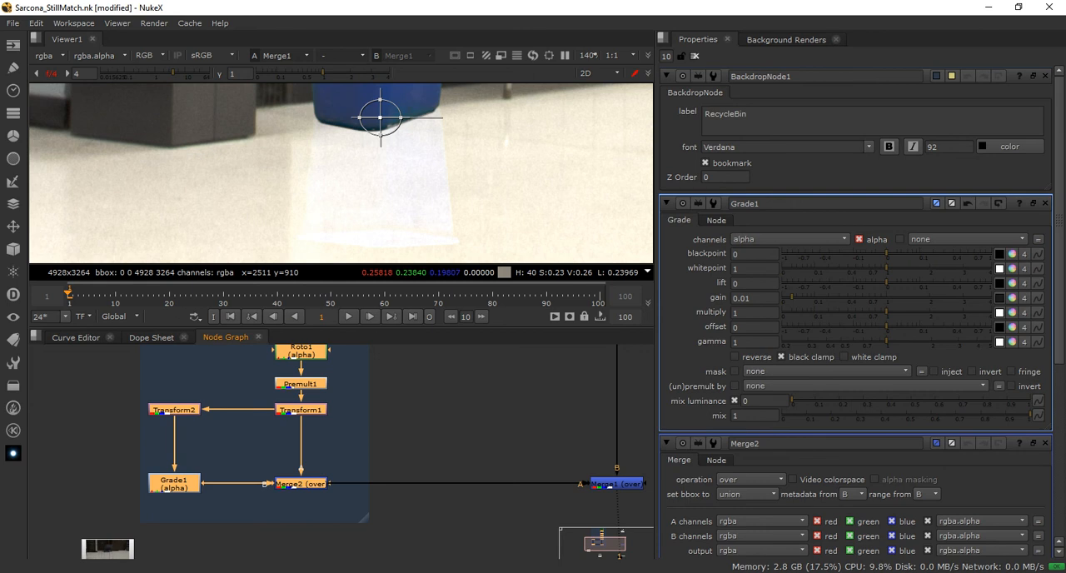
double_click(174, 483)
drag(792, 170, 832, 170)
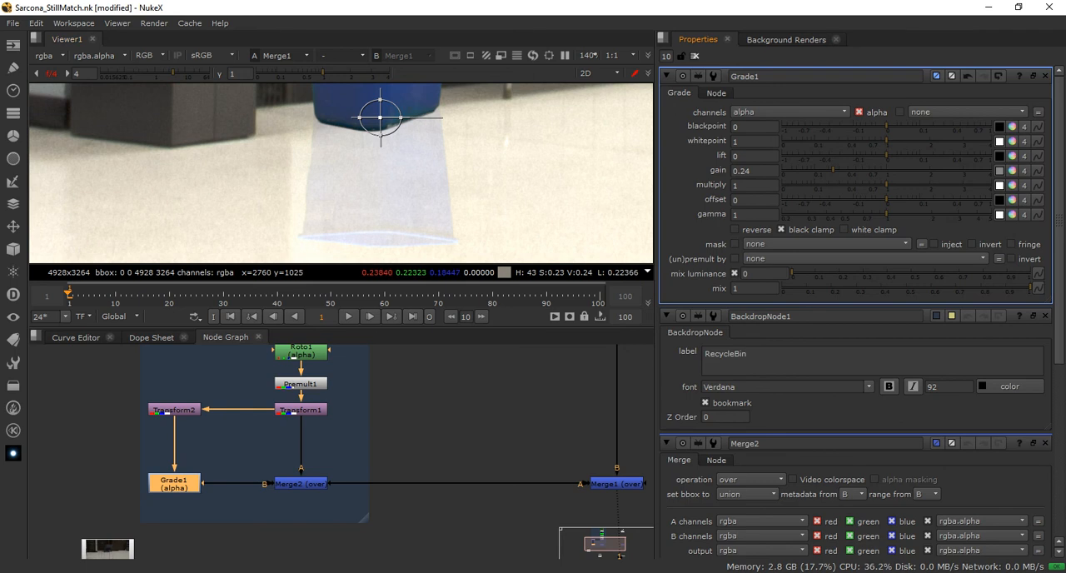
drag(833, 170, 824, 170)
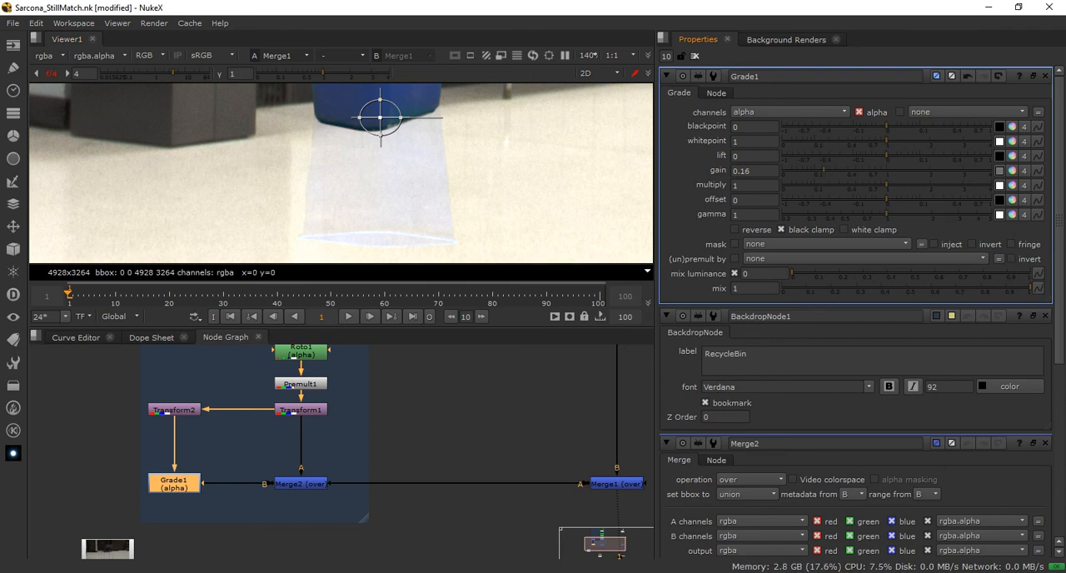
drag(822, 170, 820, 170)
scroll(488, 186, down, 8)
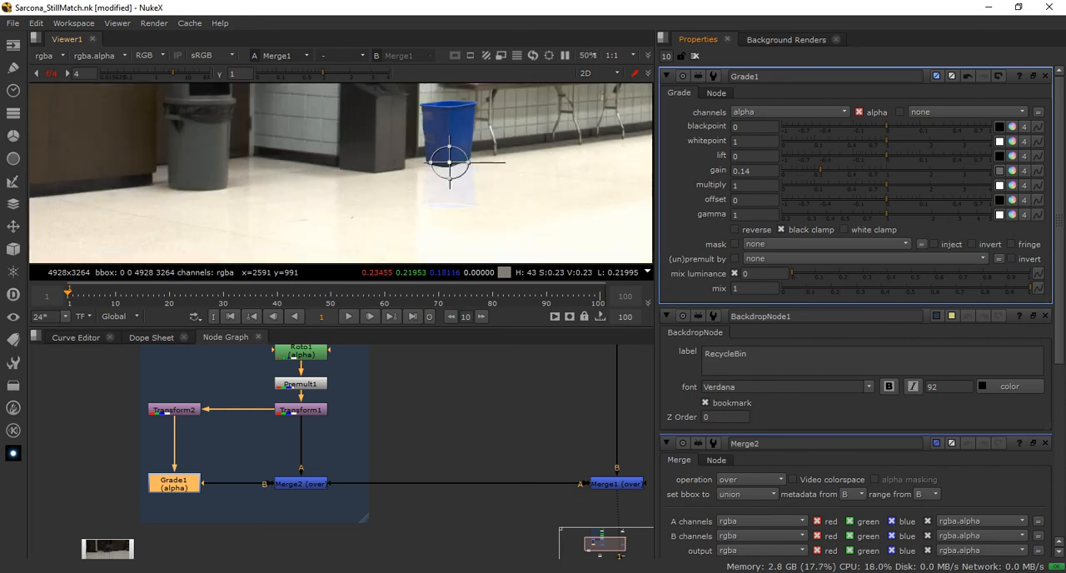
drag(821, 170, 822, 170)
middle_drag(517, 200, 490, 209)
scroll(595, 173, up, 2)
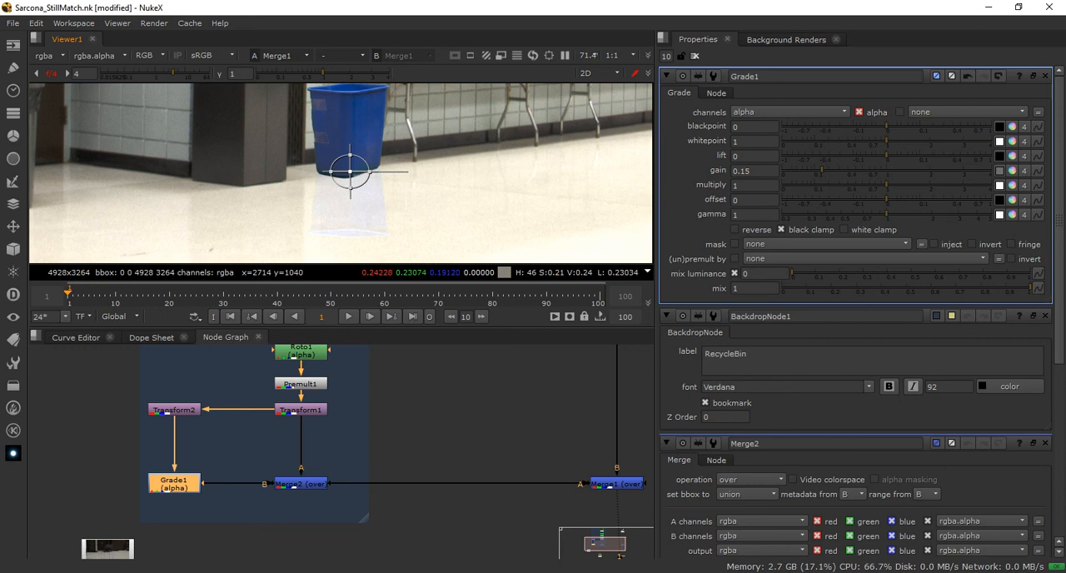
key(ctrl+z)
drag(821, 170, 825, 170)
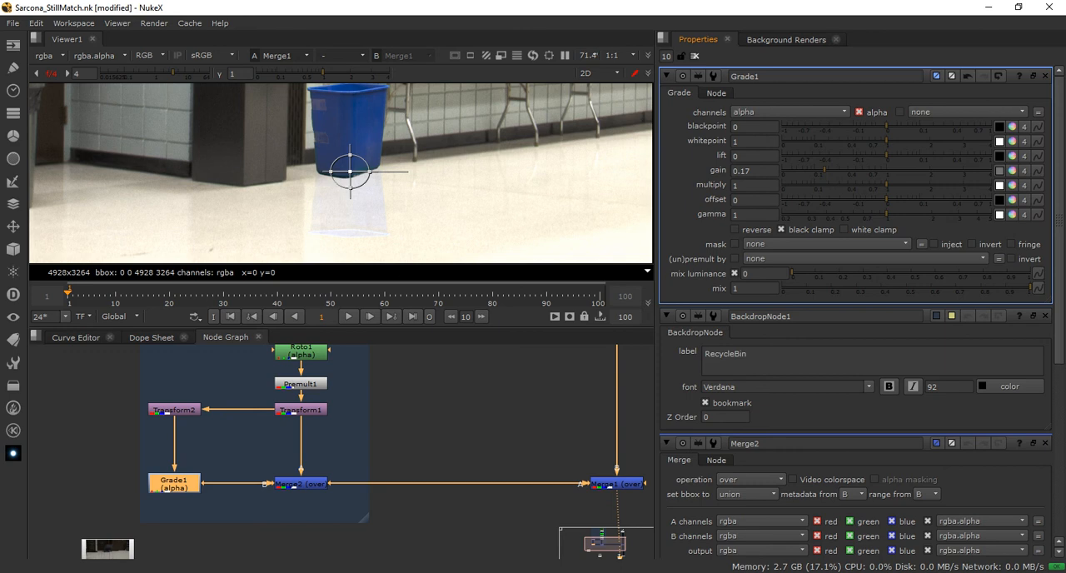
click(694, 57)
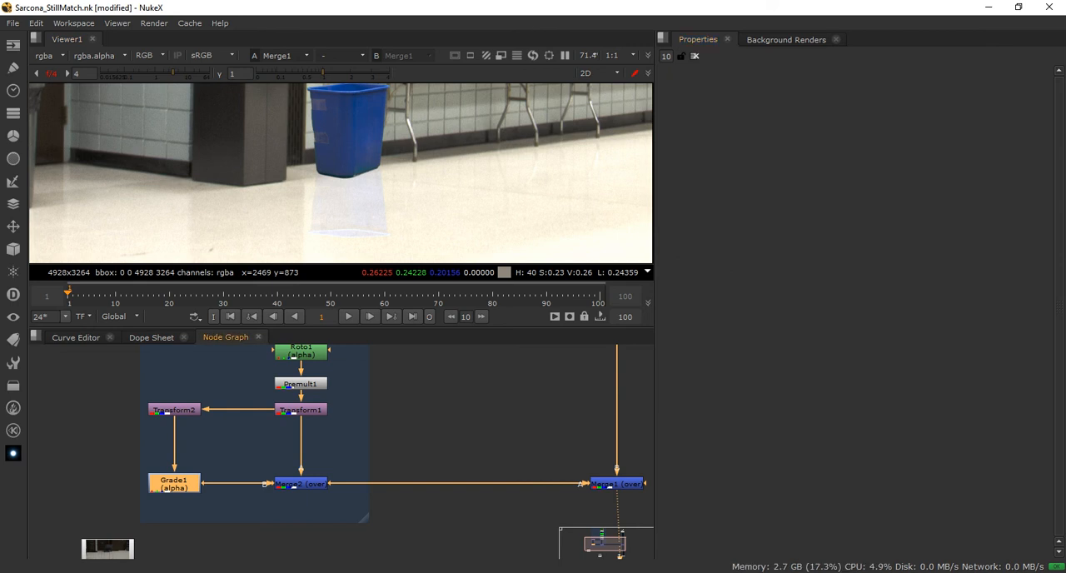
Move Grade1 closer to Transform2 and insert a Roto node after it, level with Merge2
drag(174, 483, 174, 449)
middle_drag(174, 449, 258, 430)
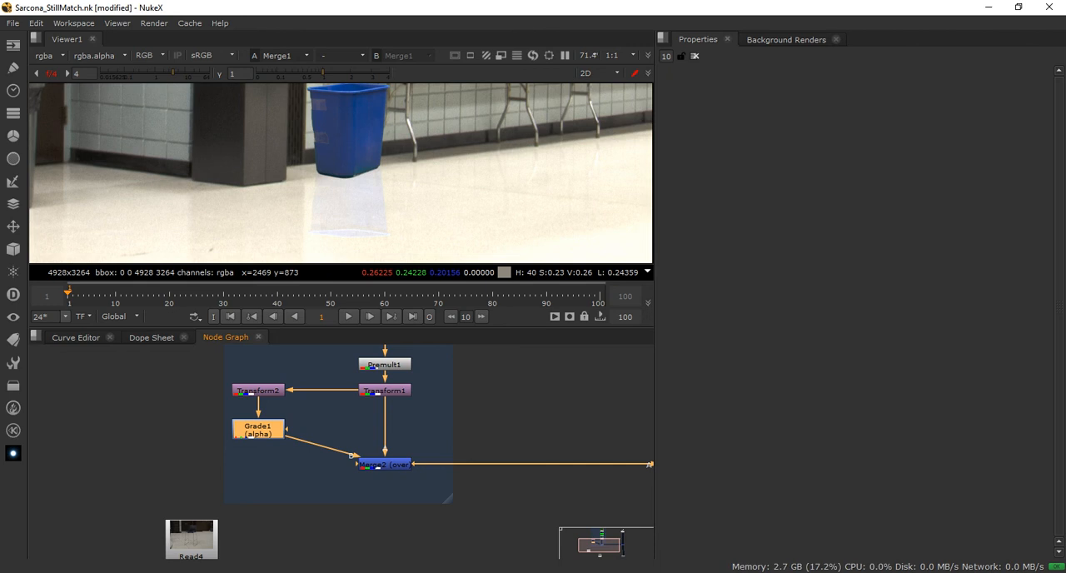
drag(258, 430, 258, 428)
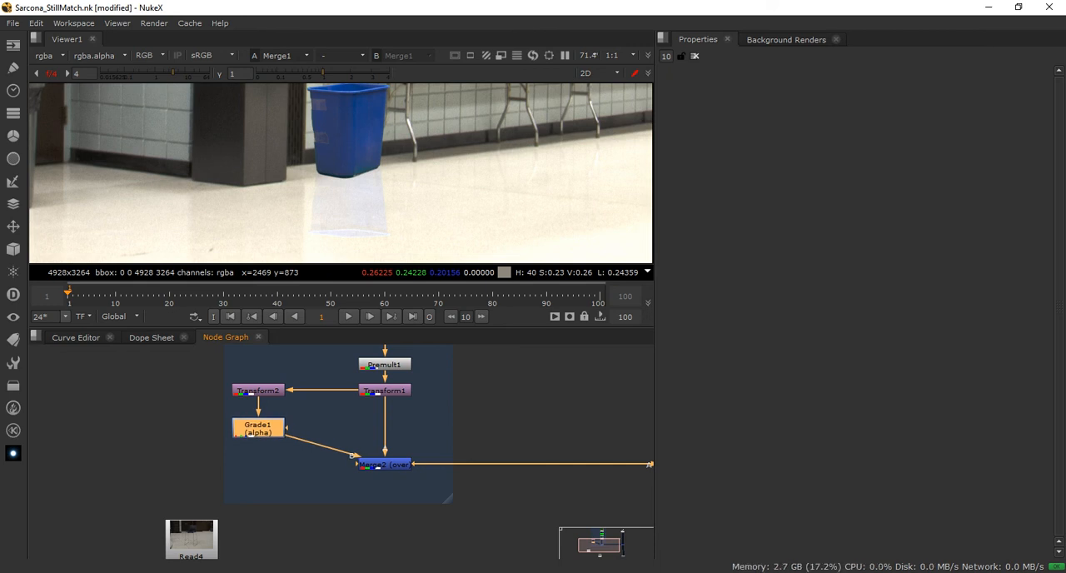
key(Tab)
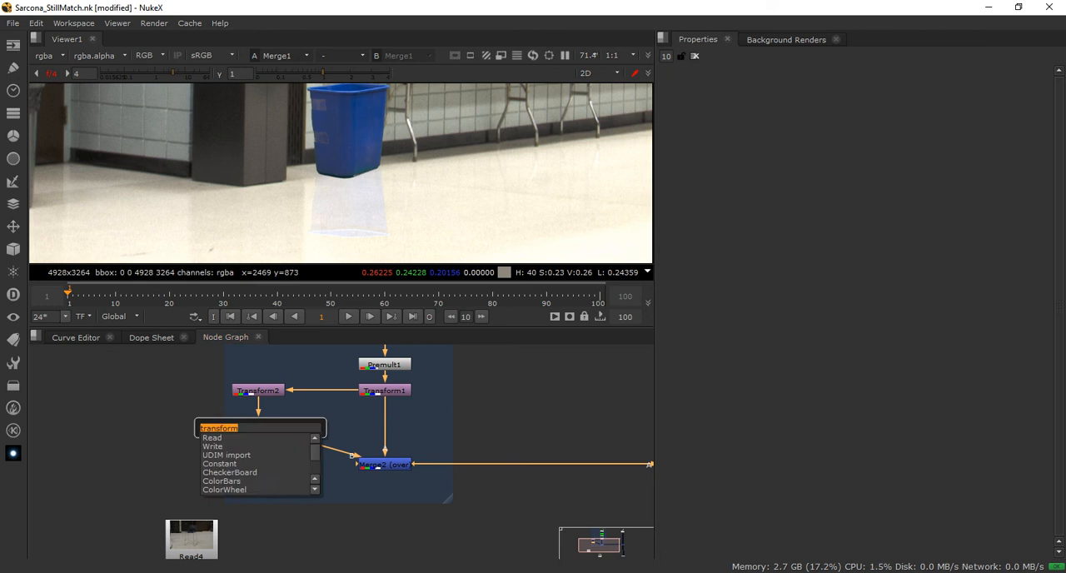
text(roto)
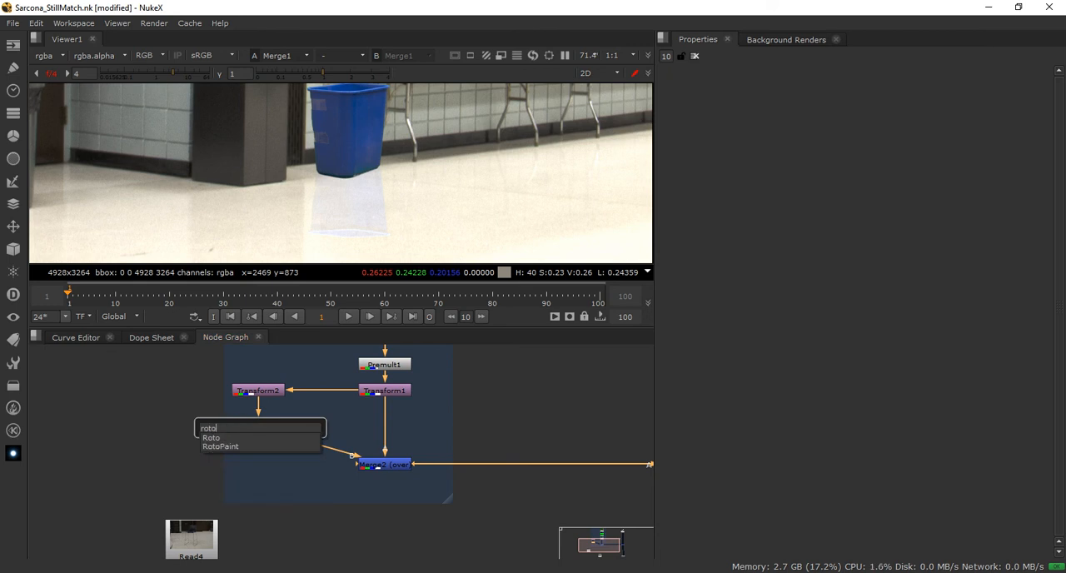
key(Return)
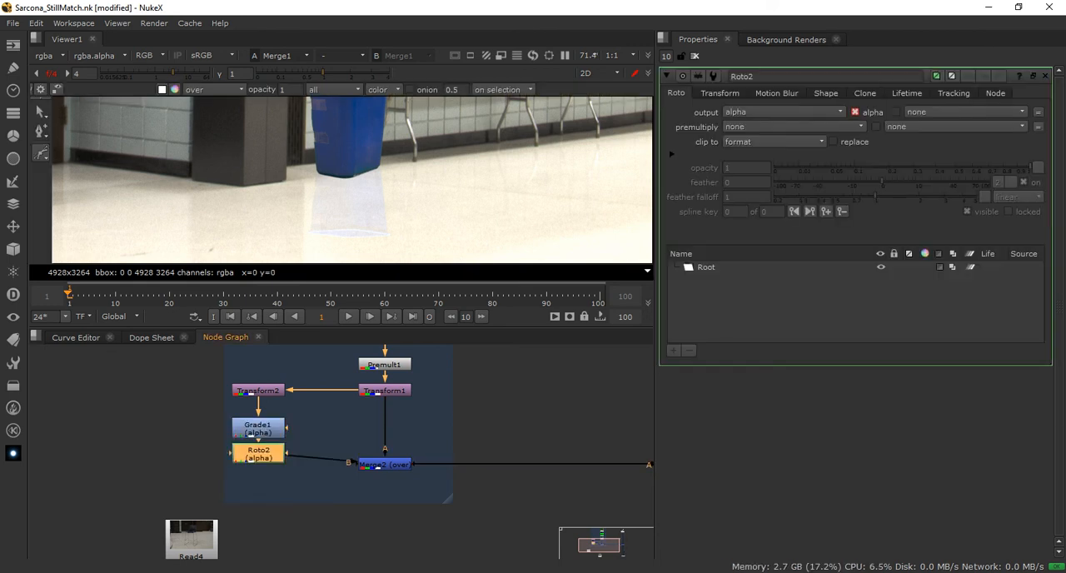
drag(258, 453, 258, 464)
Draw a closed four-point Bezier shape around the base of the recycle bin
middle_drag(330, 208, 310, 201)
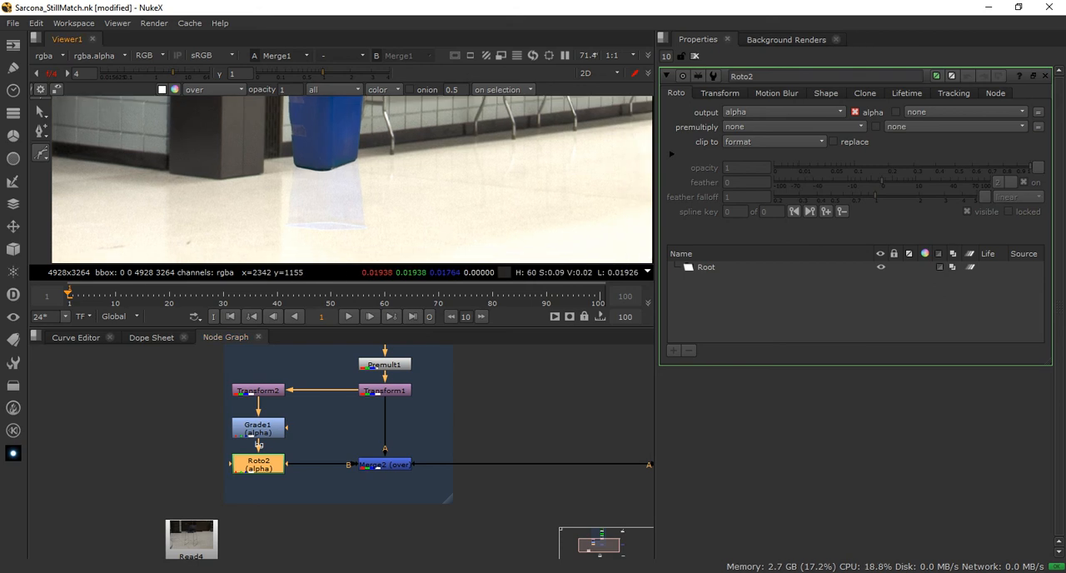
click(263, 121)
click(407, 127)
click(401, 188)
click(266, 190)
click(263, 121)
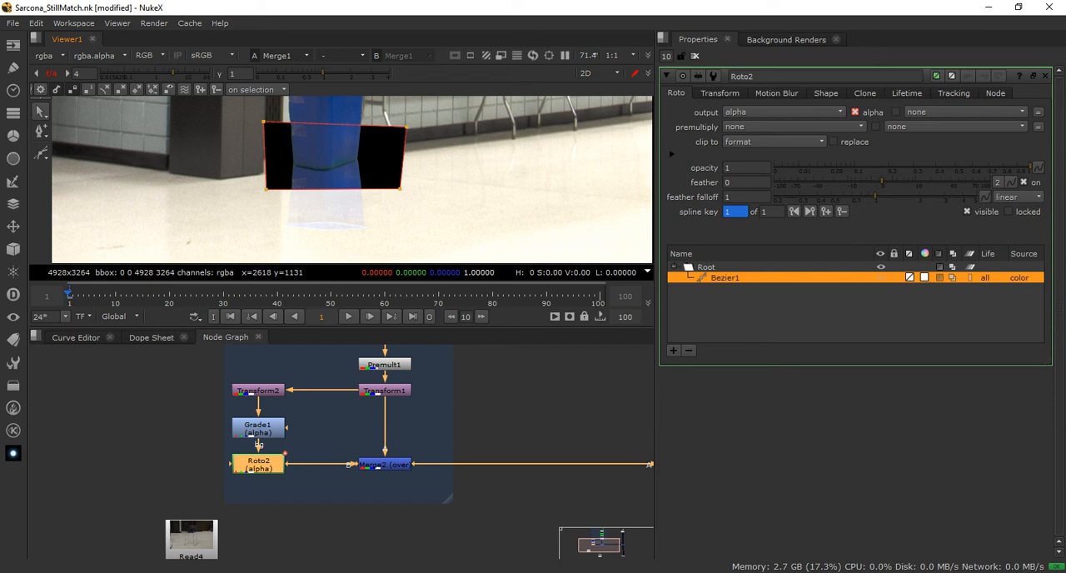
Reshape the four-point shape by its corners so it covers the lower end of the reflection on the floor
drag(406, 128, 394, 263)
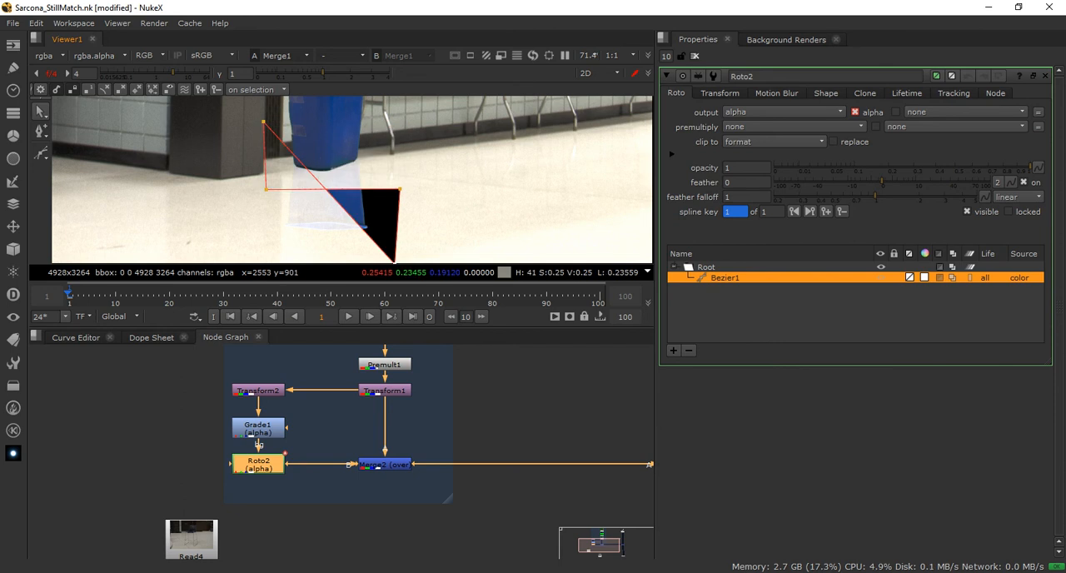
drag(263, 122, 247, 253)
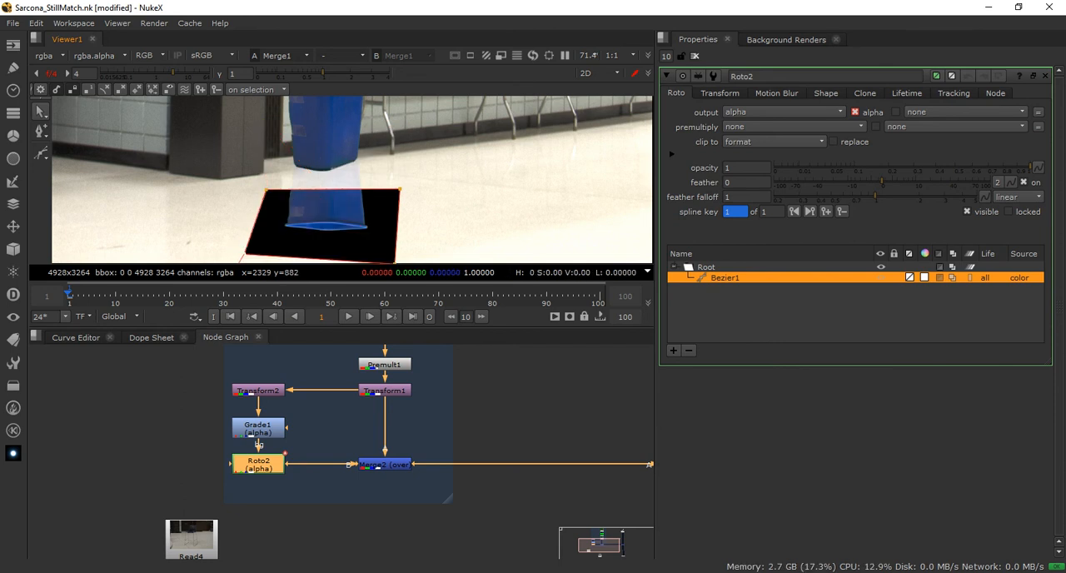
drag(266, 190, 267, 198)
drag(399, 190, 400, 203)
scroll(254, 236, down, 1)
drag(247, 249, 261, 253)
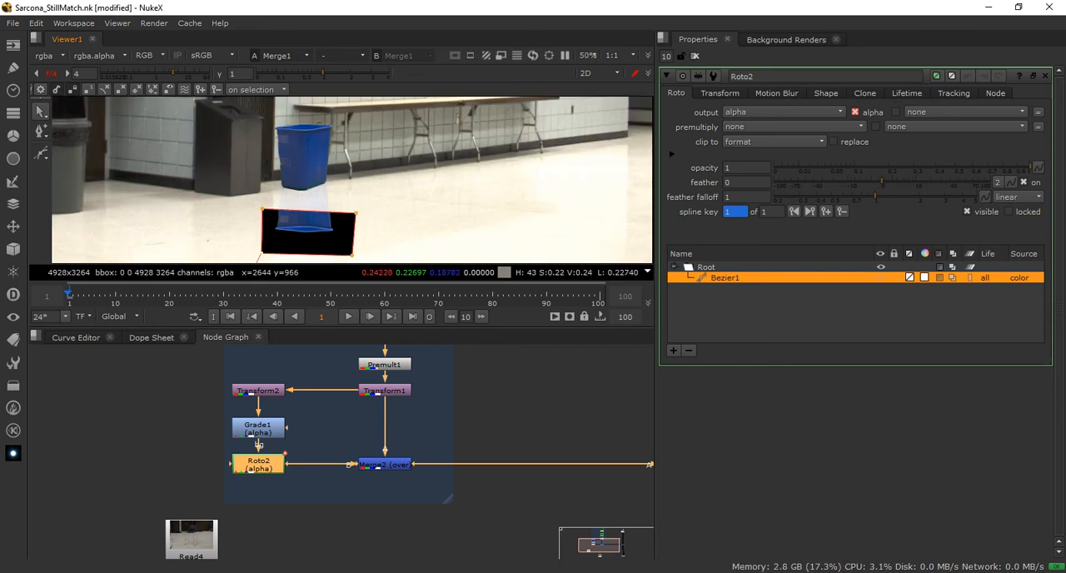
drag(357, 213, 346, 211)
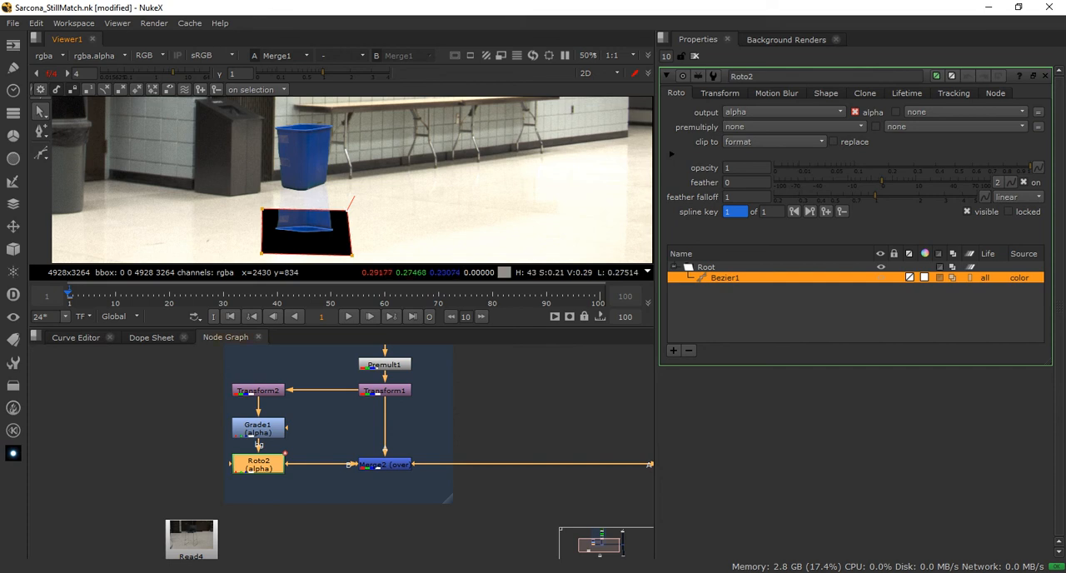
Show Roto2 in the viewer and inspect its alpha channel
key(a)
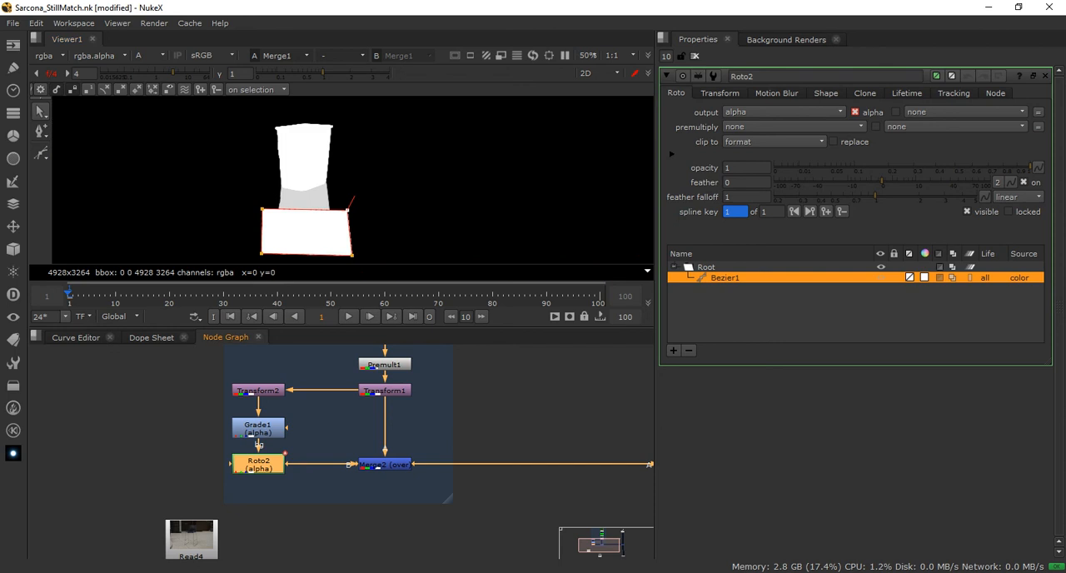
key(1)
key(a)
key(a)
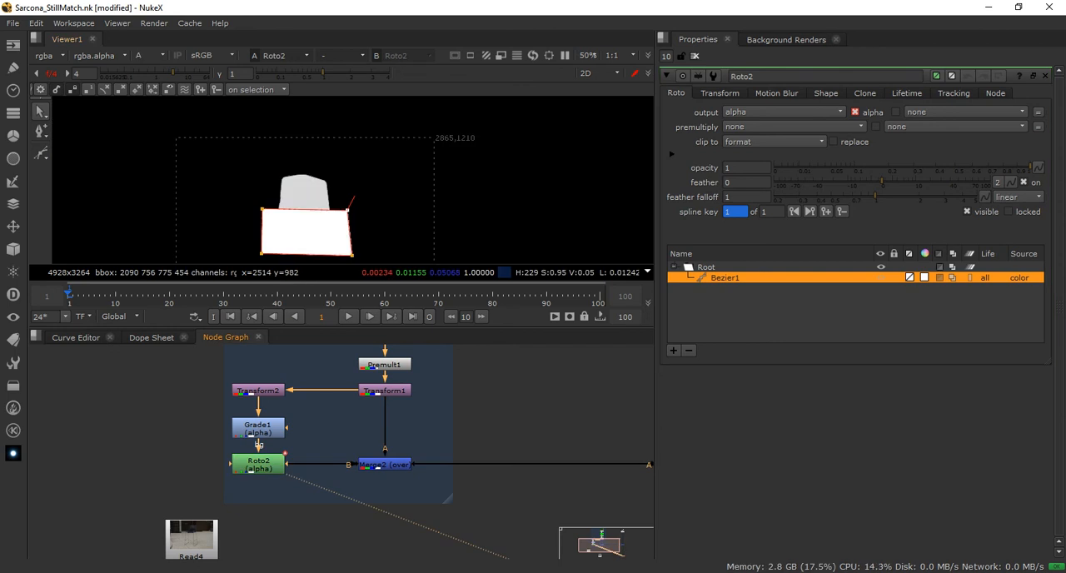
key(a)
key(a)
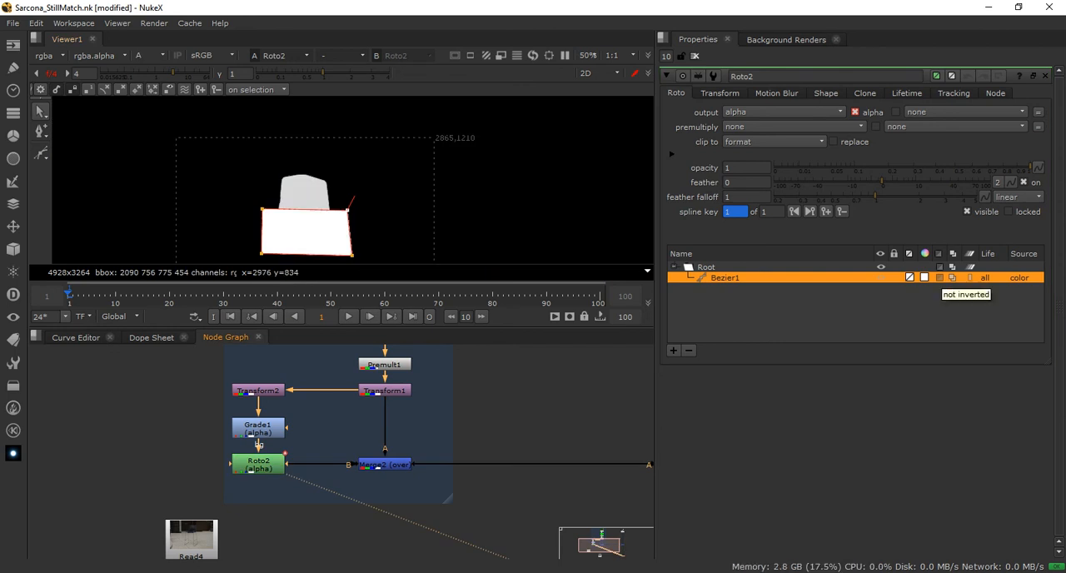
Try the minus blending mode on Bezier1 in Roto2 and return it to over
click(954, 277)
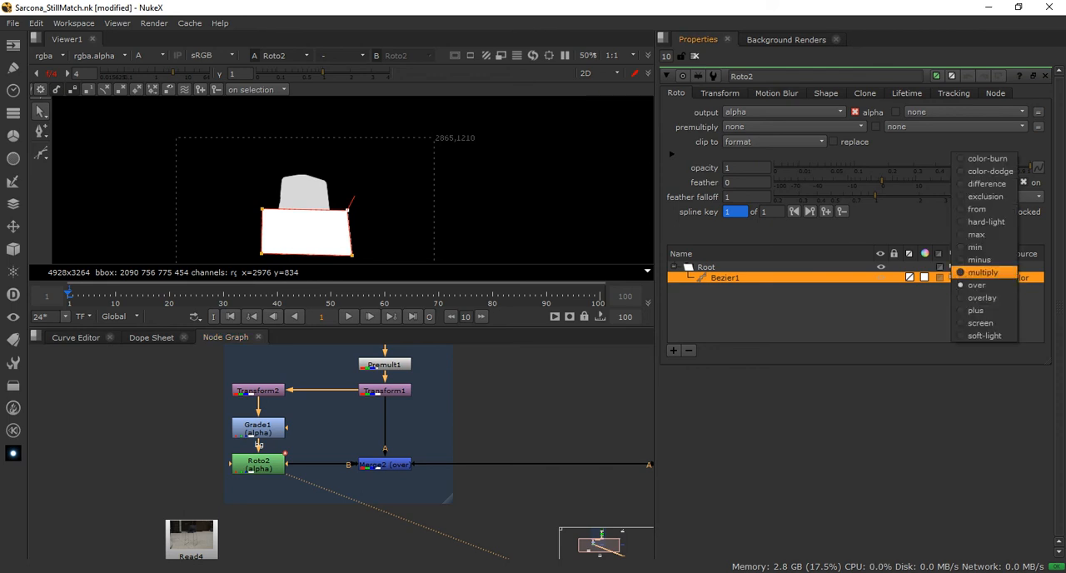
click(983, 272)
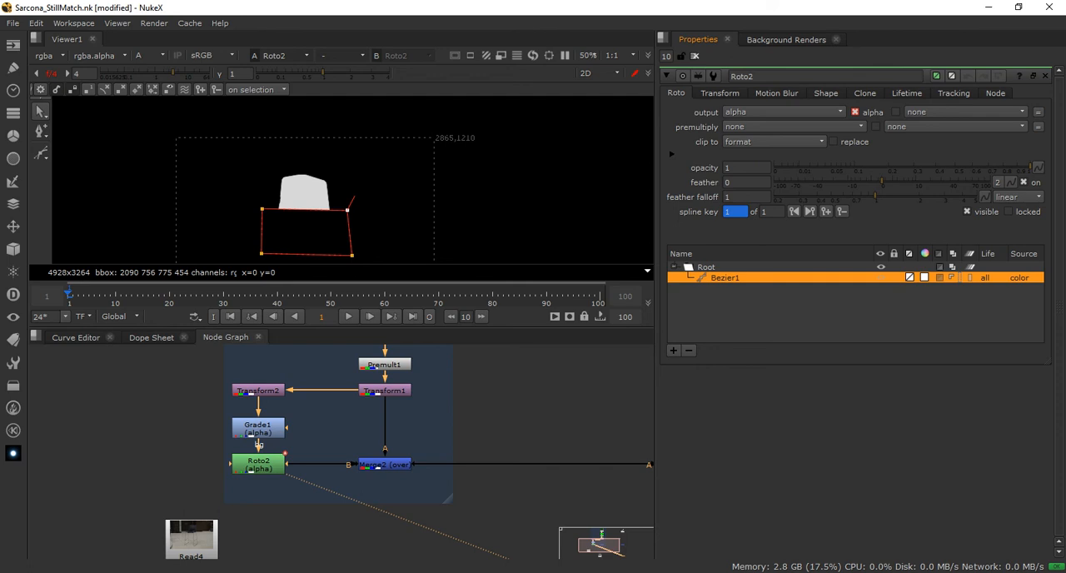
click(952, 278)
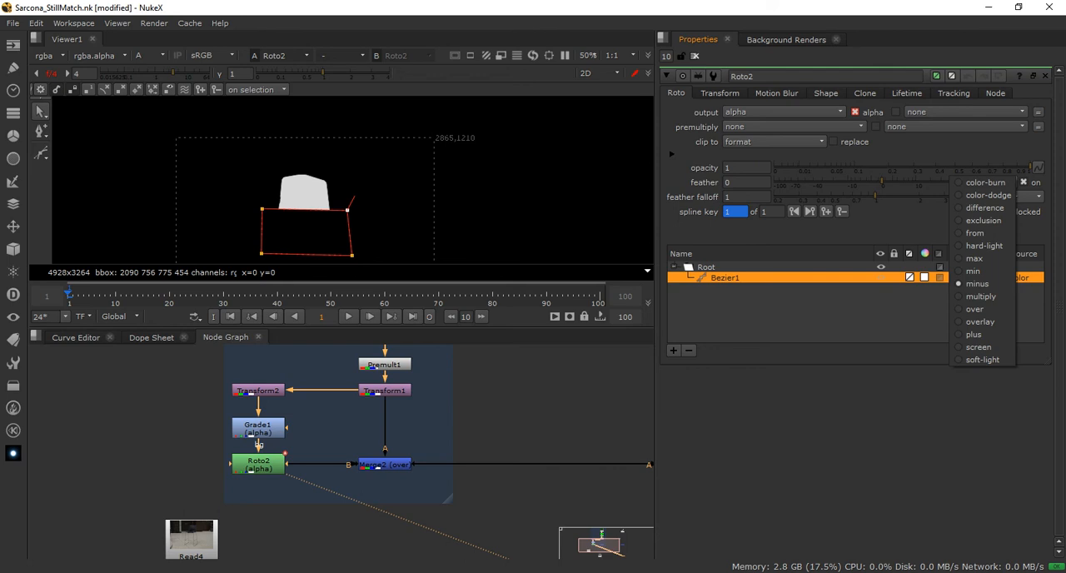
click(975, 309)
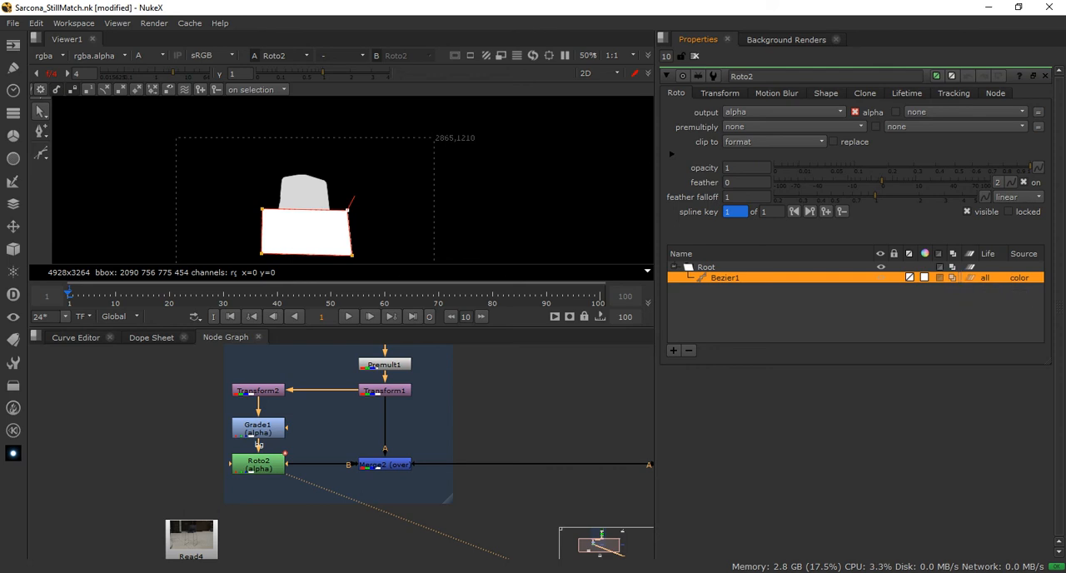
Set Bezier1's blending mode to minus so the shape cuts the lower end out of the reflection's alpha
click(968, 277)
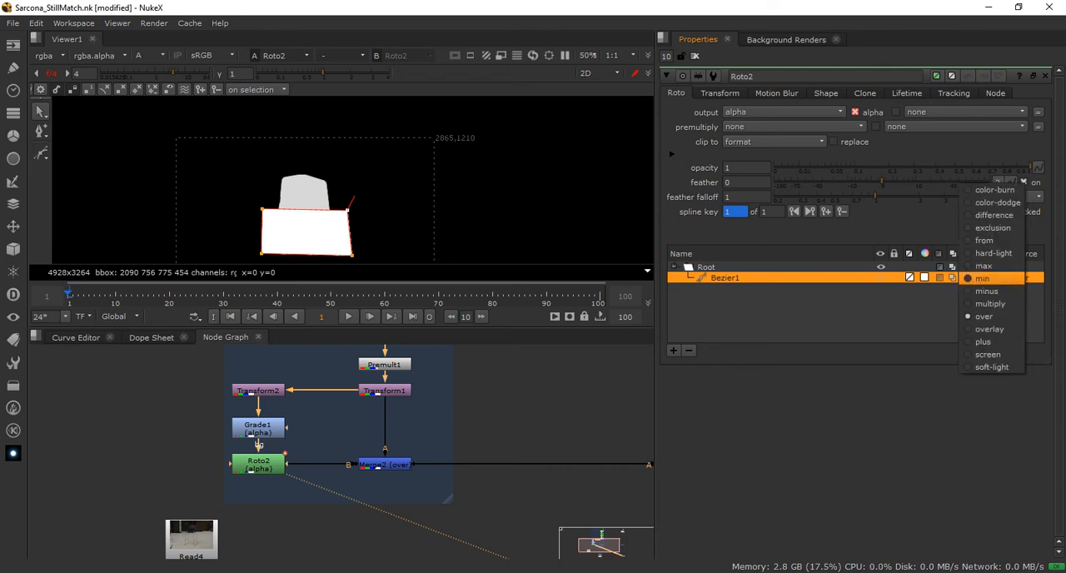
click(991, 303)
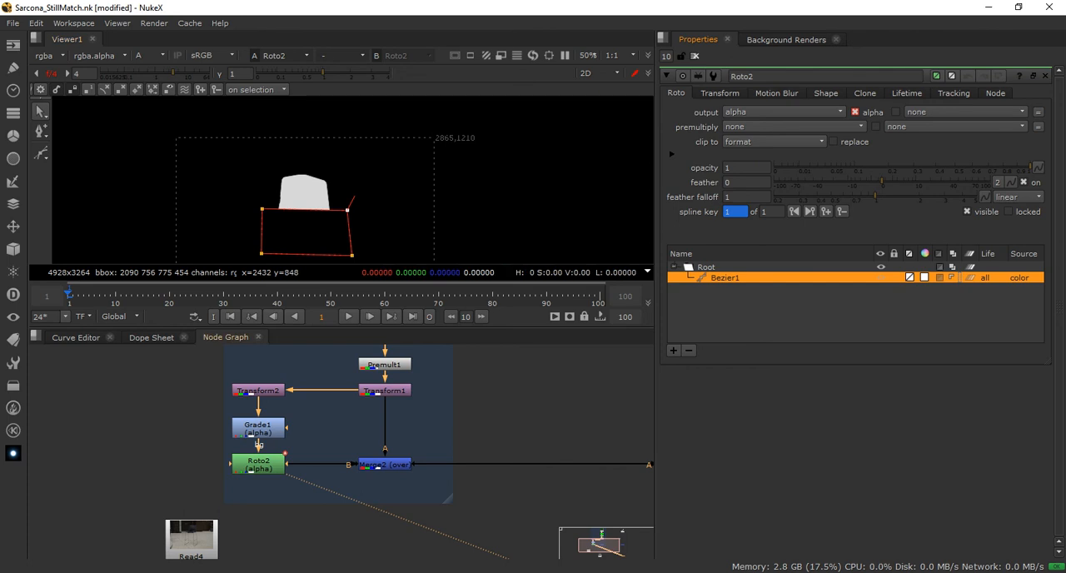
click(259, 465)
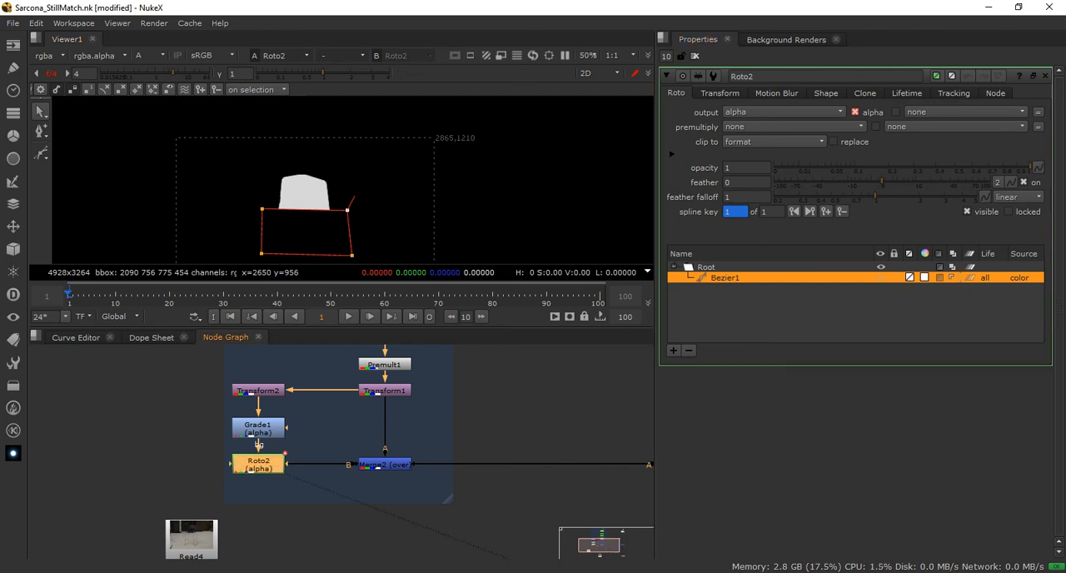
middle_drag(363, 222, 363, 202)
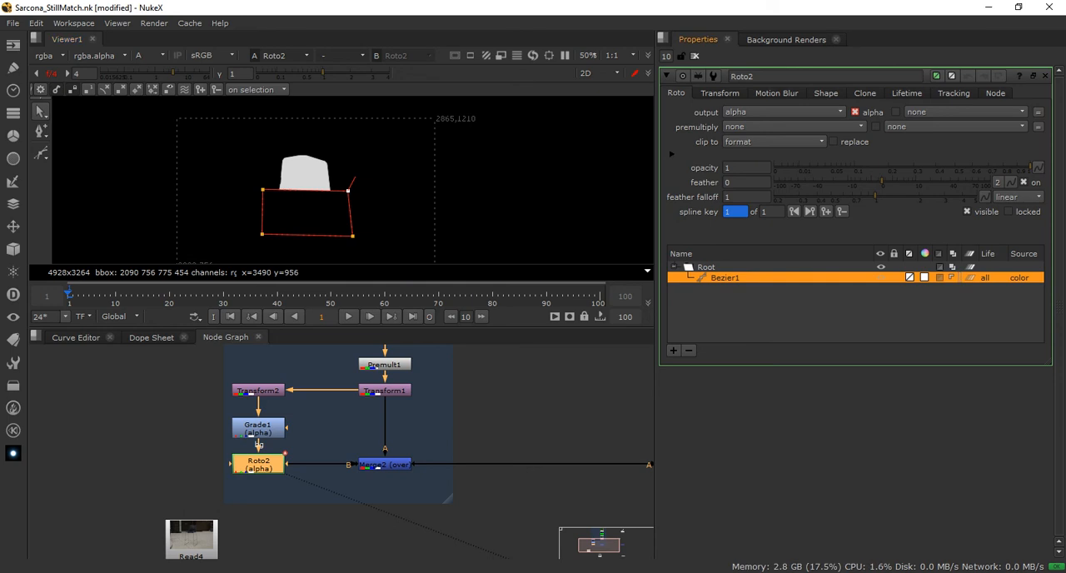
click(952, 277)
click(978, 284)
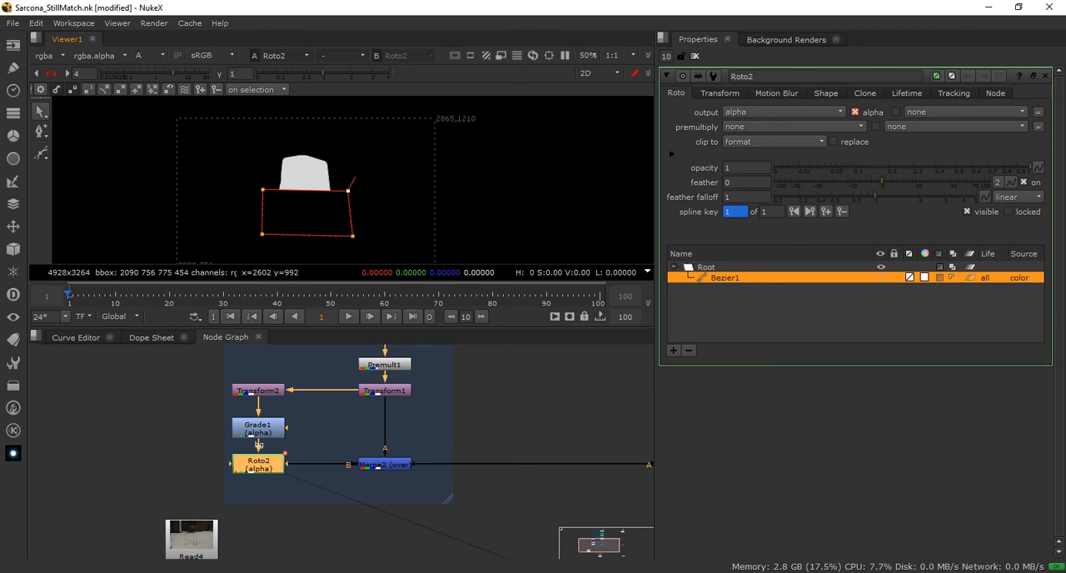
Lower the shape's two upper corners so that more of the reflection's alpha remains
drag(348, 191, 346, 204)
drag(264, 189, 264, 206)
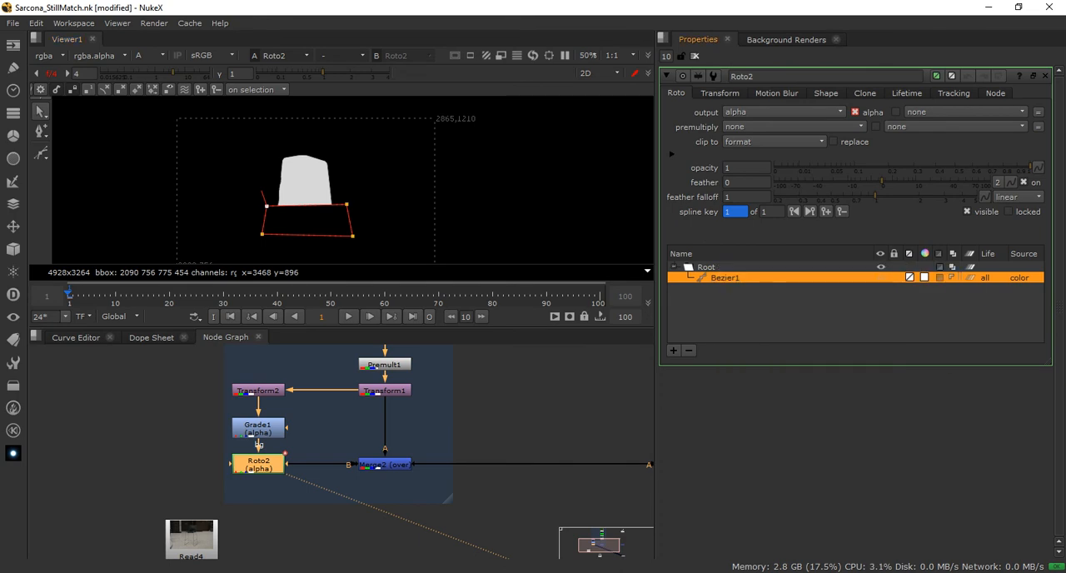
click(969, 277)
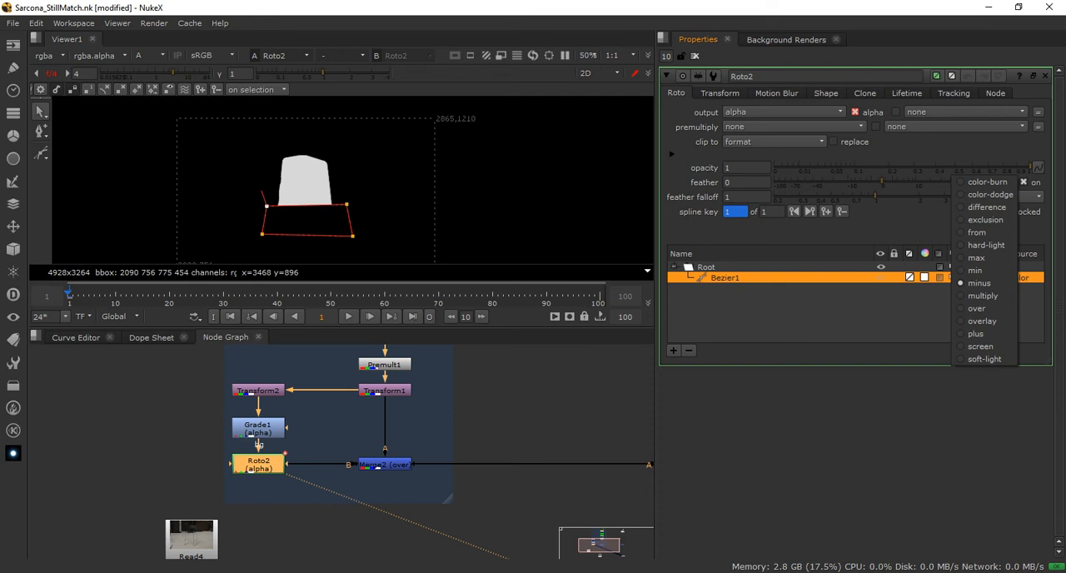
key(Escape)
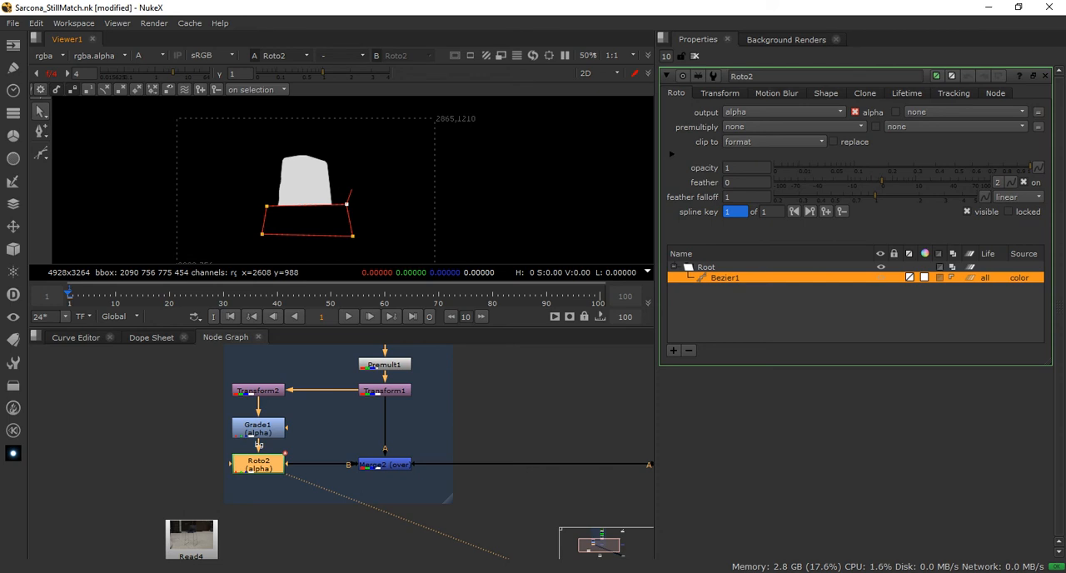
Extend feathering upward from the shape's two lowered upper corners, with feather 26 and feather falloff 1.22, to soften the cut
scroll(348, 194, up, 1)
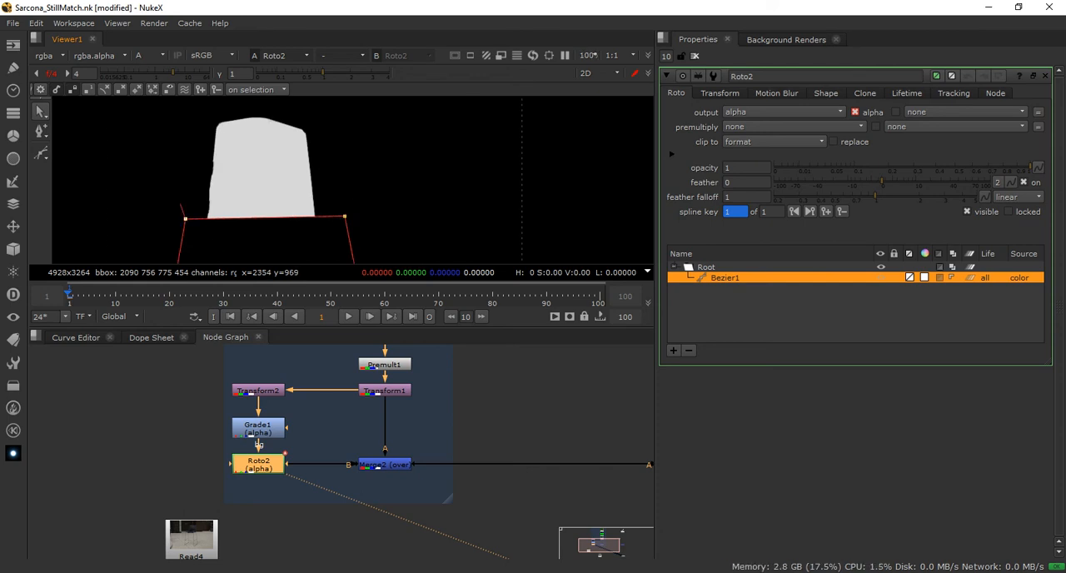
drag(182, 206, 169, 167)
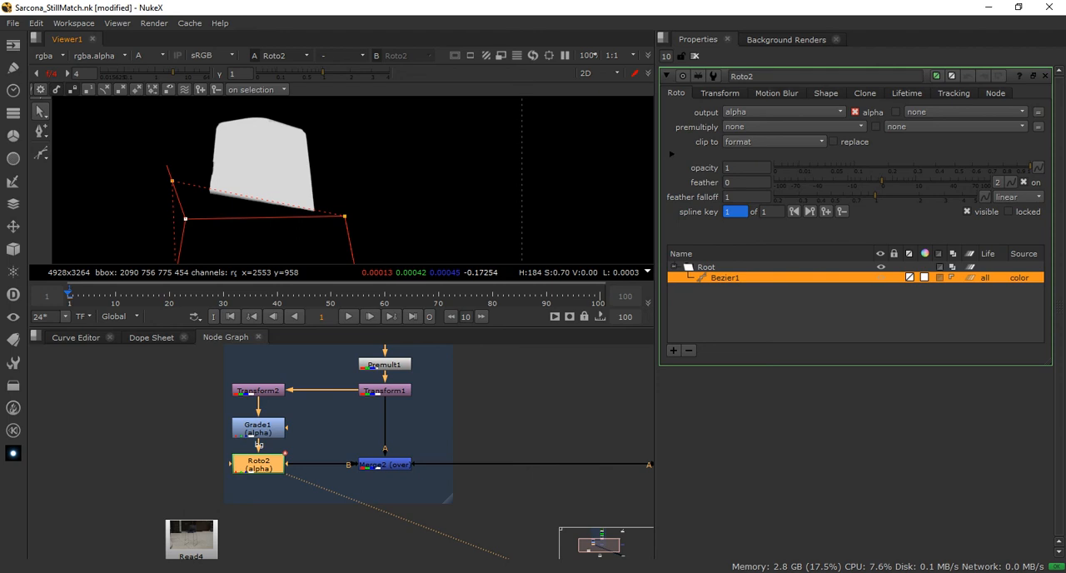
drag(345, 216, 352, 193)
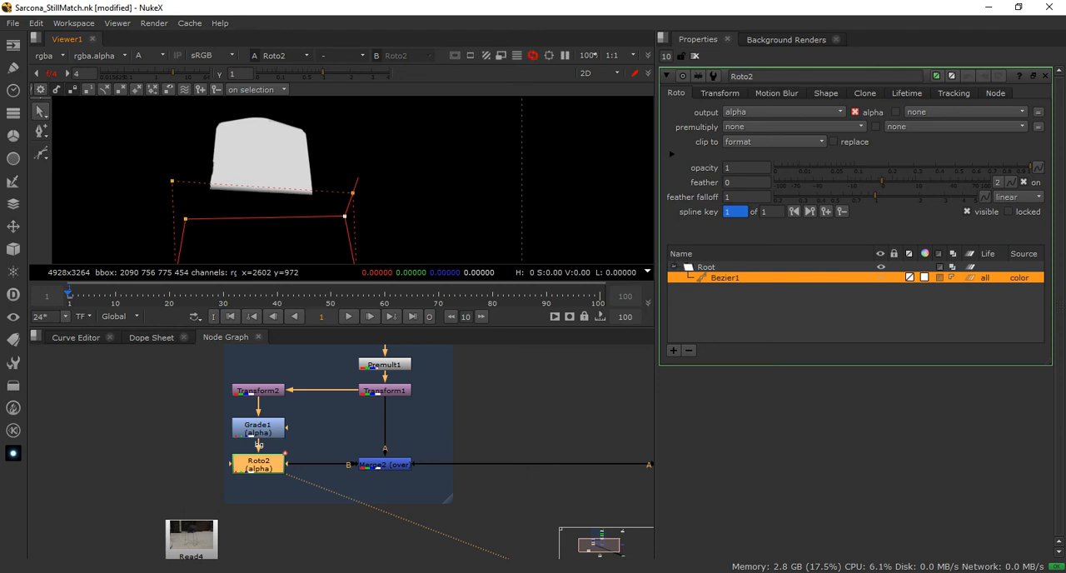
drag(343, 249, 342, 249)
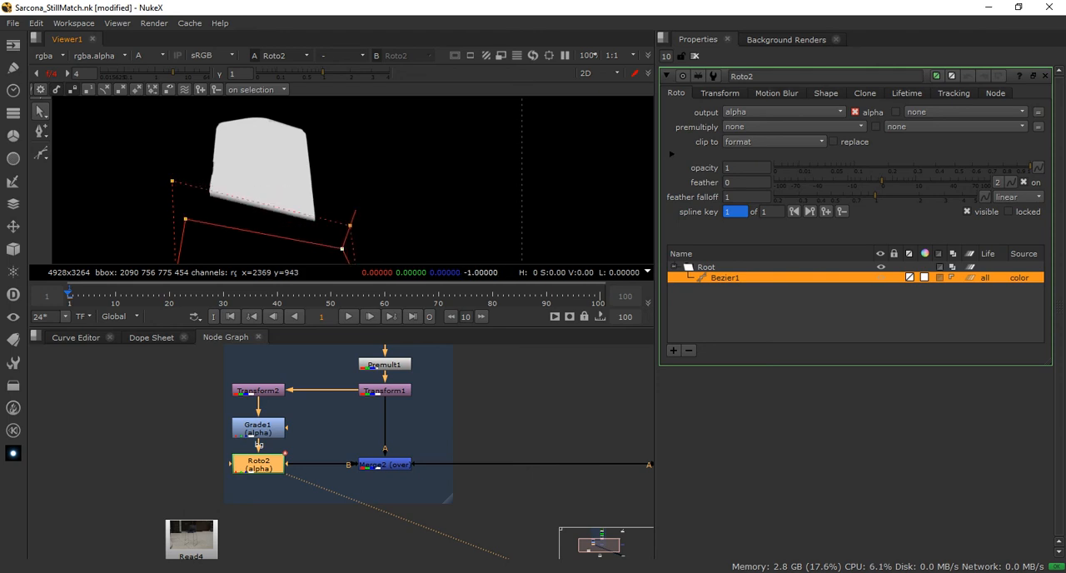
drag(184, 219, 195, 254)
drag(181, 216, 173, 189)
mouse_move(350, 225)
mouse_down()
mouse_move(354, 197)
mouse_move(352, 216)
mouse_up()
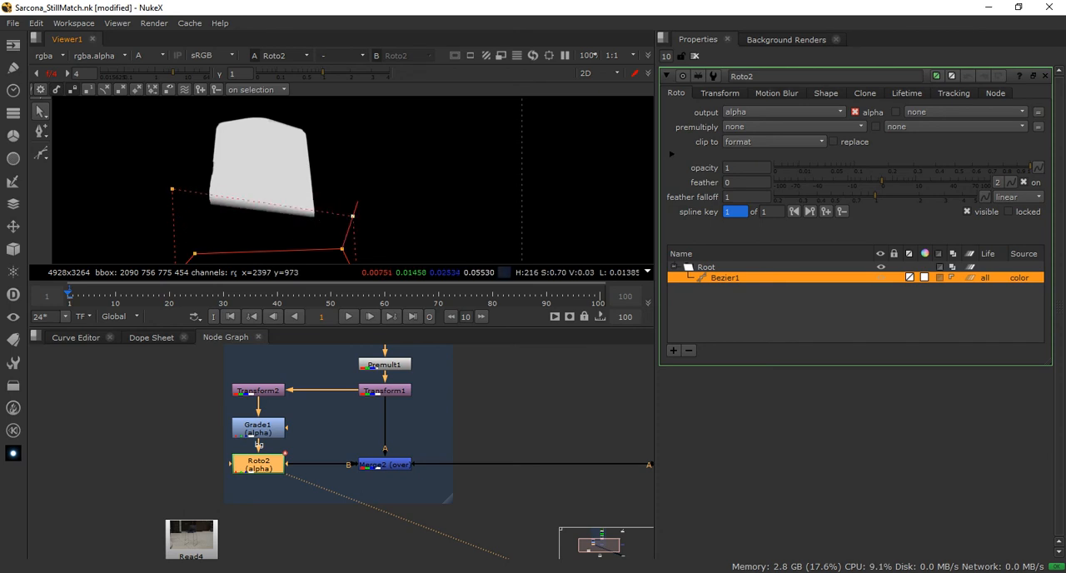
drag(172, 189, 183, 203)
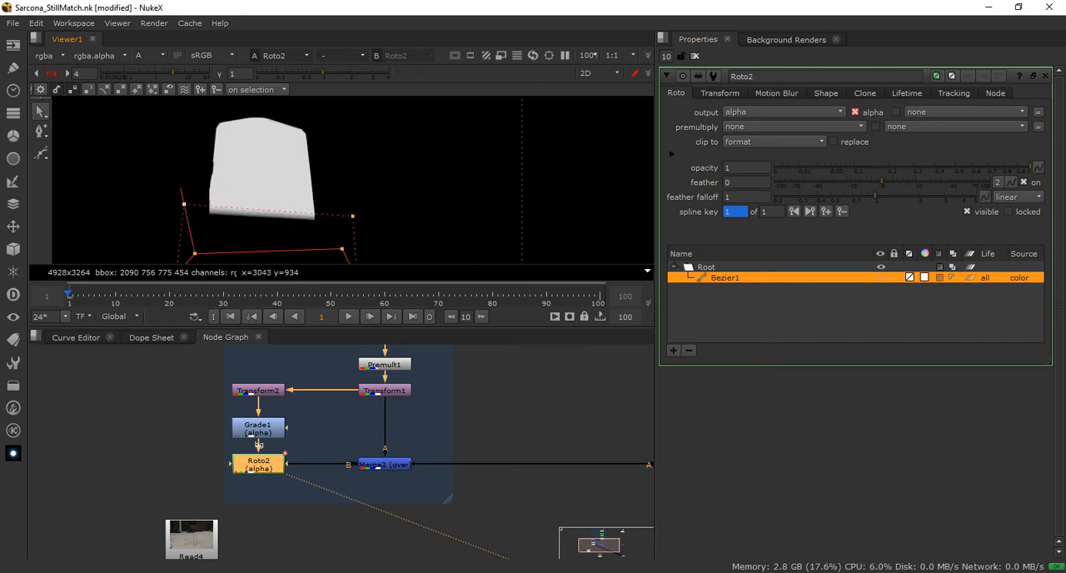
drag(875, 196, 935, 181)
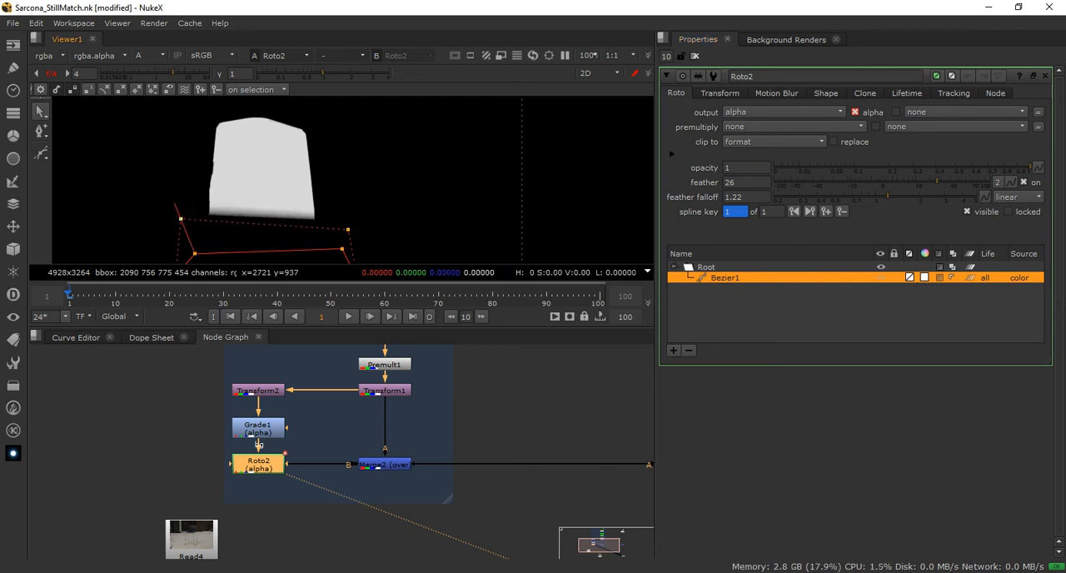
Stretch the shape further down by its four corners and lengthen the feather from both upper corners toward the reflection
scroll(393, 216, down, 1)
middle_drag(361, 214, 361, 190)
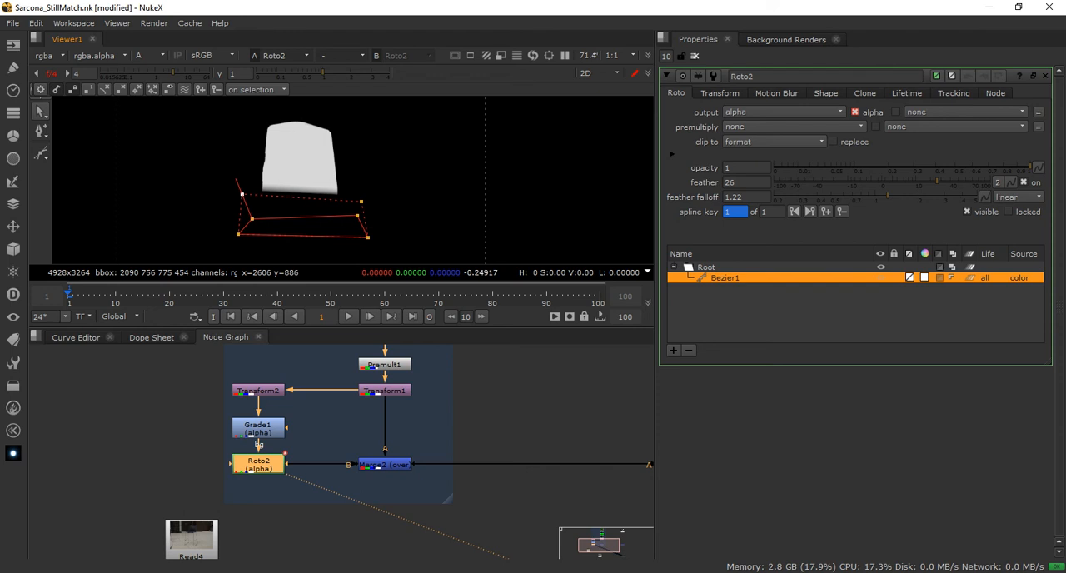
drag(368, 237, 369, 284)
drag(238, 234, 239, 286)
drag(251, 219, 246, 256)
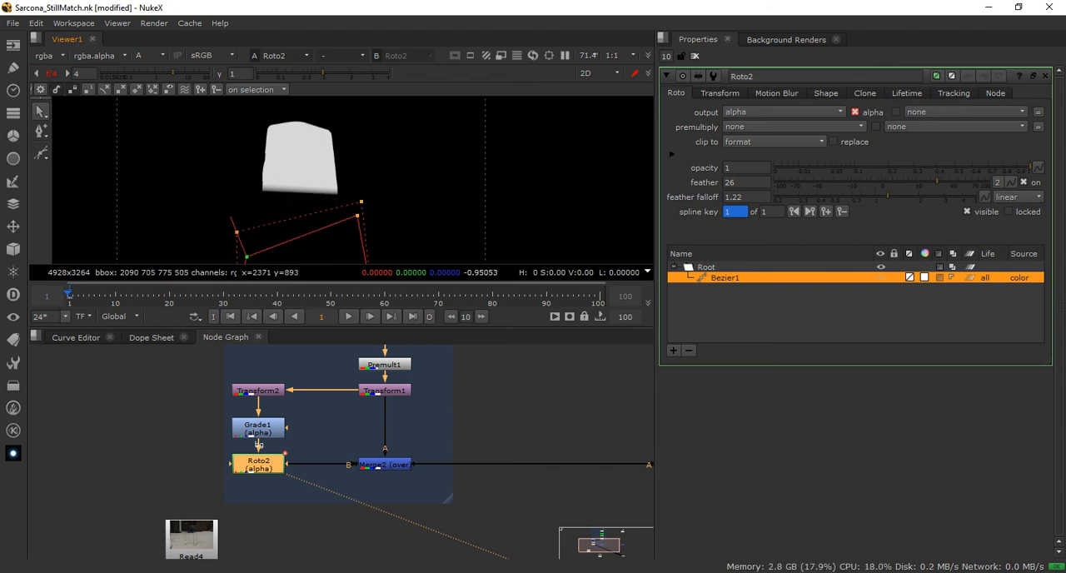
drag(230, 200, 226, 183)
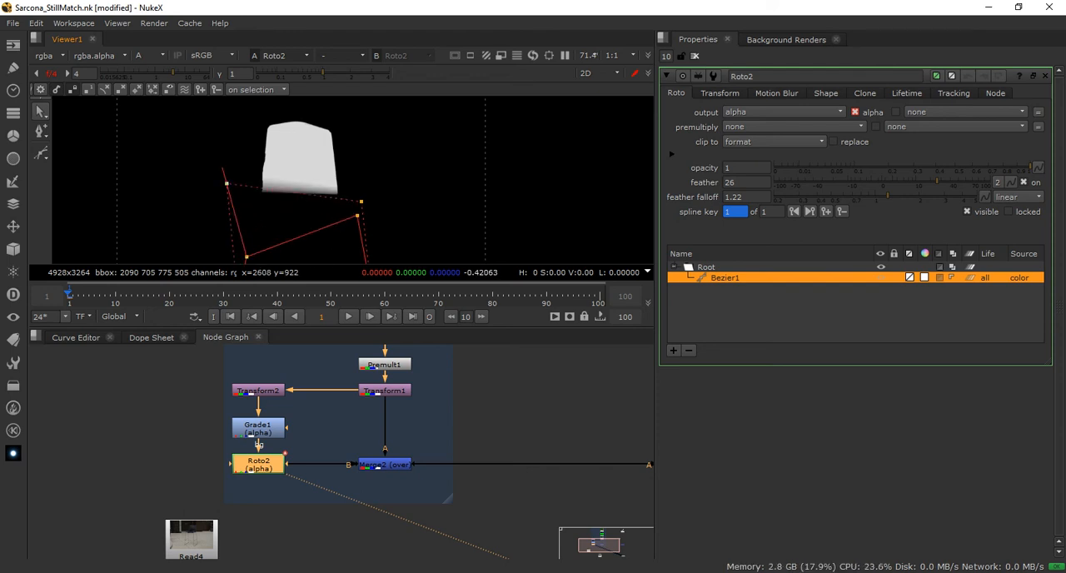
drag(362, 202, 375, 178)
drag(357, 215, 356, 243)
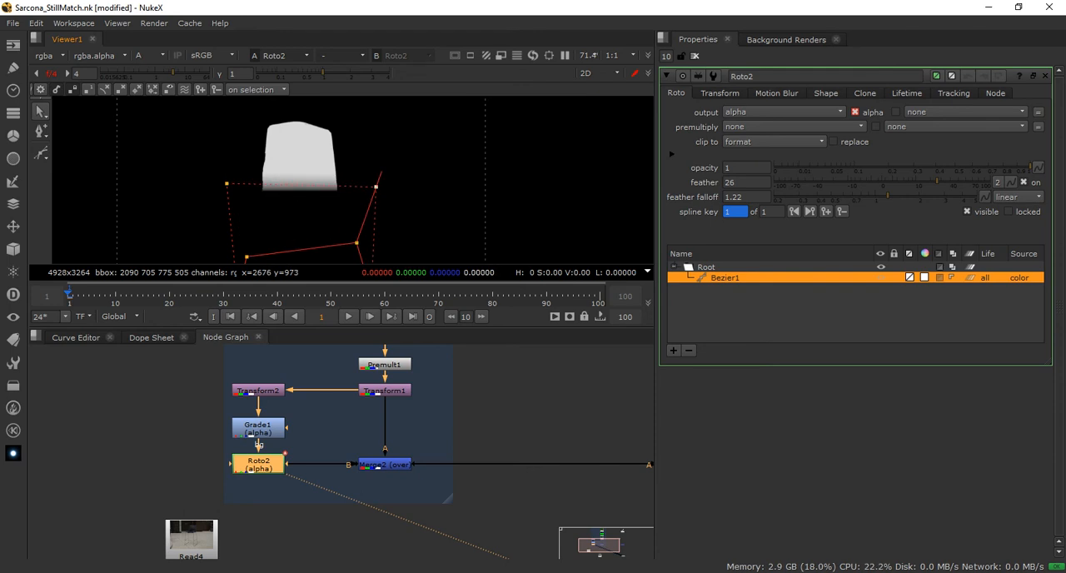
Lower the shape's upper right corner and readjust its feather point to even out the soft edge across the reflection
scroll(353, 186, up, 3)
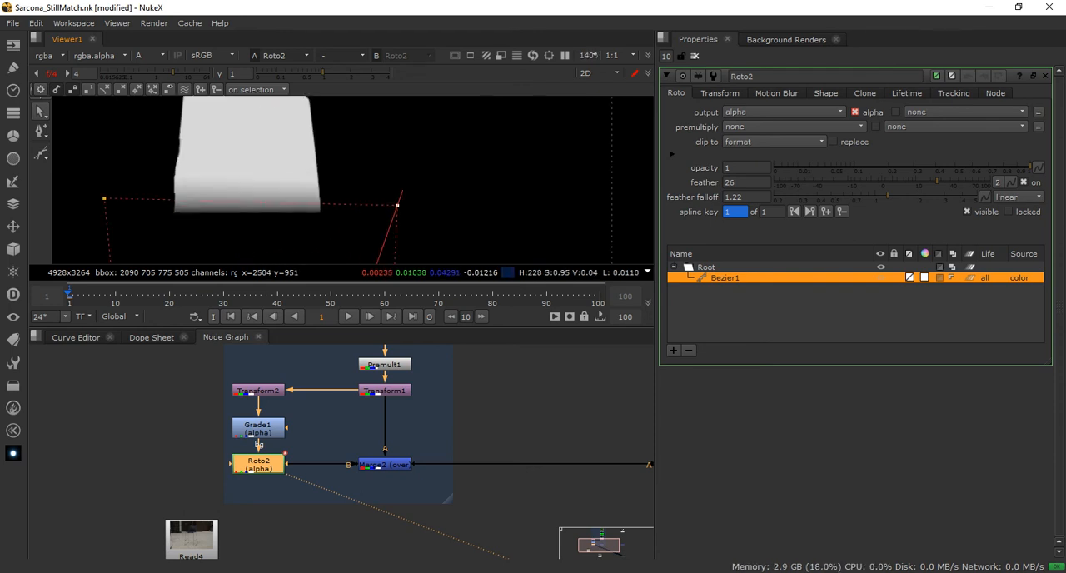
scroll(300, 150, down, 4)
middle_drag(307, 128, 302, 131)
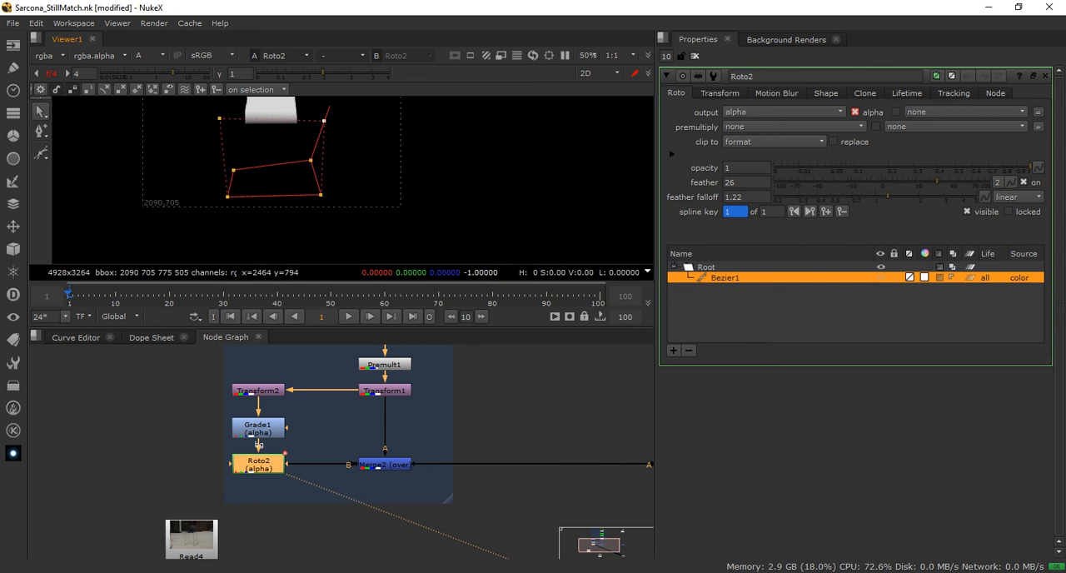
drag(310, 160, 312, 172)
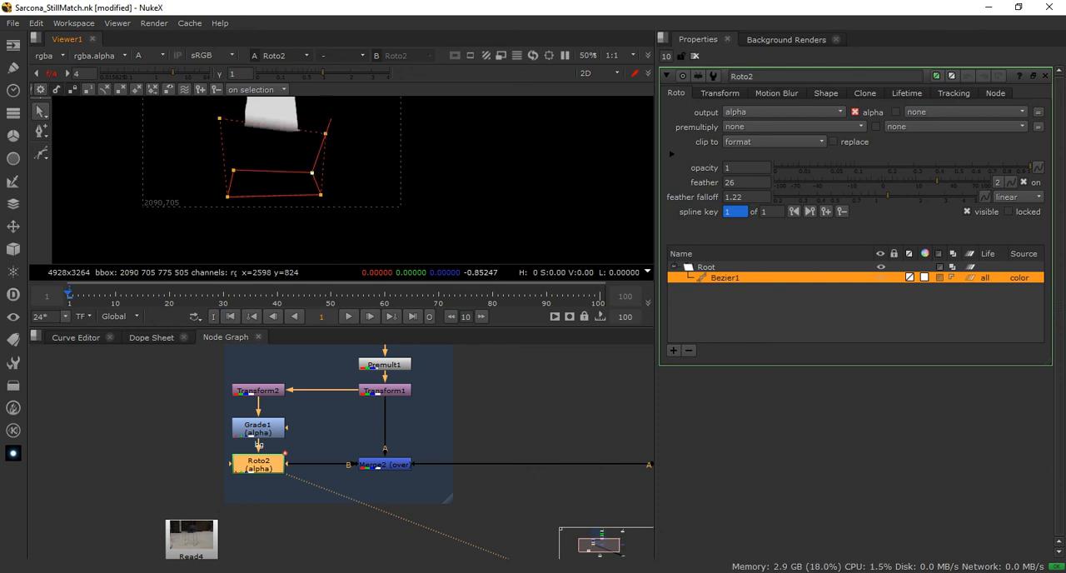
drag(324, 121, 326, 114)
middle_drag(296, 143, 321, 176)
Set Bezier1's feather to 36 and its feather falloff to 1.2
double_click(730, 182)
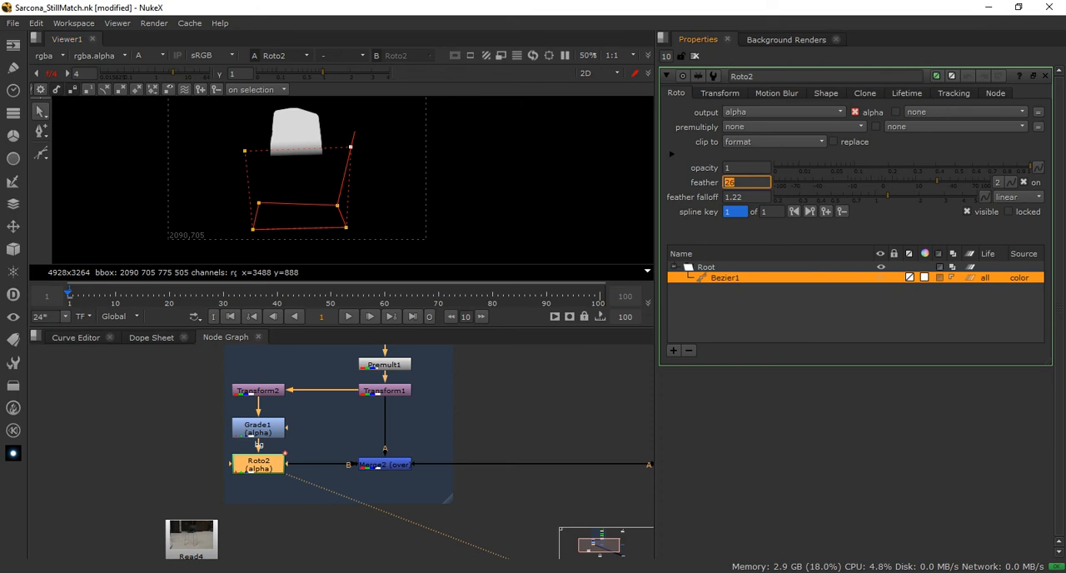
drag(743, 197, 723, 198)
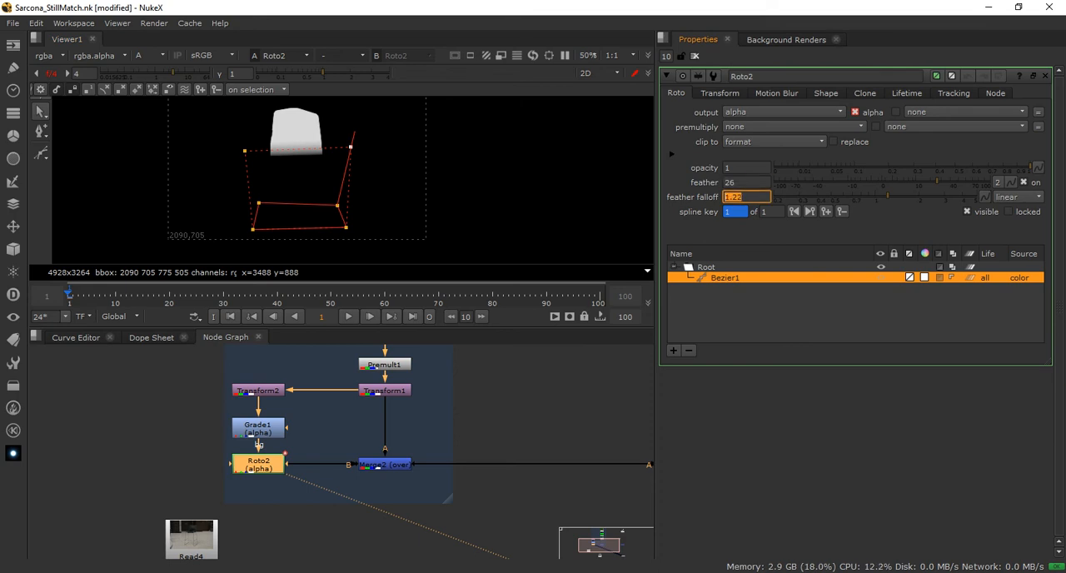
double_click(730, 182)
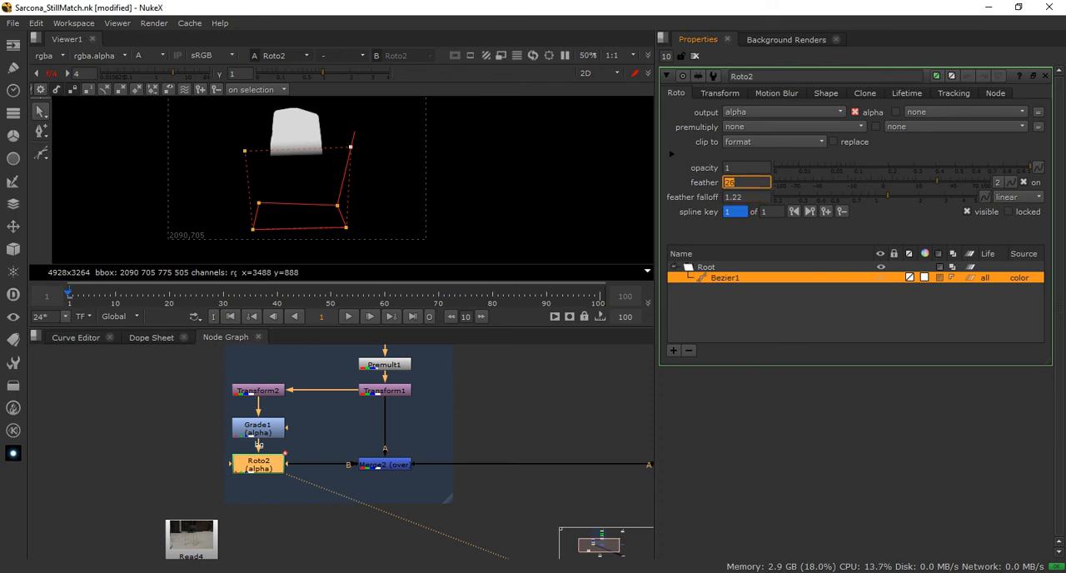
text(6)
key(Return)
drag(908, 180, 947, 180)
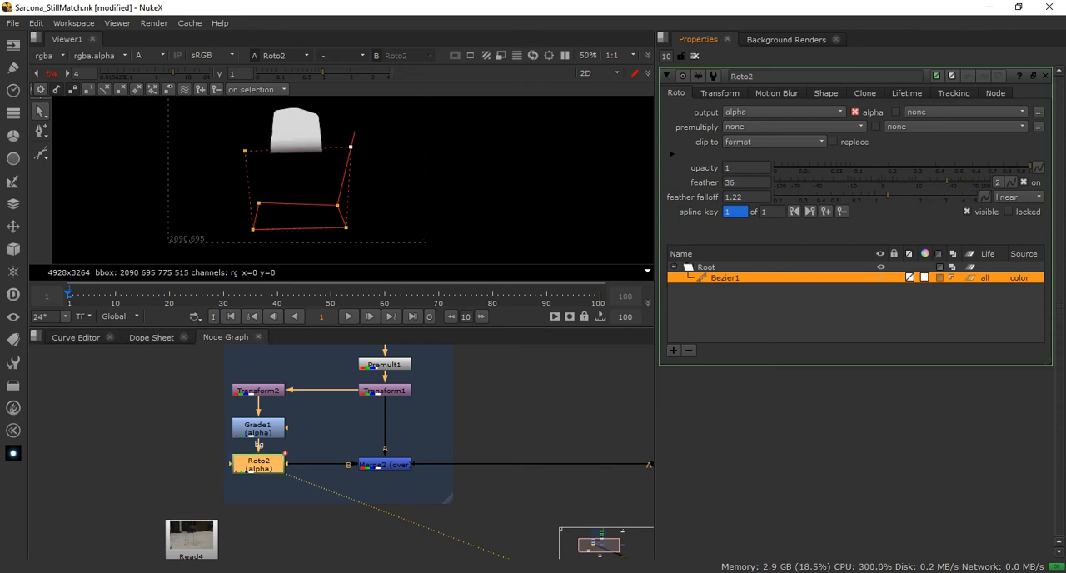
key(BackSpace)
Show Merge1 in the viewer in full colour, close the open node properties, and examine the reflection on the floor
middle_drag(433, 428, 169, 417)
click(437, 453)
key(1)
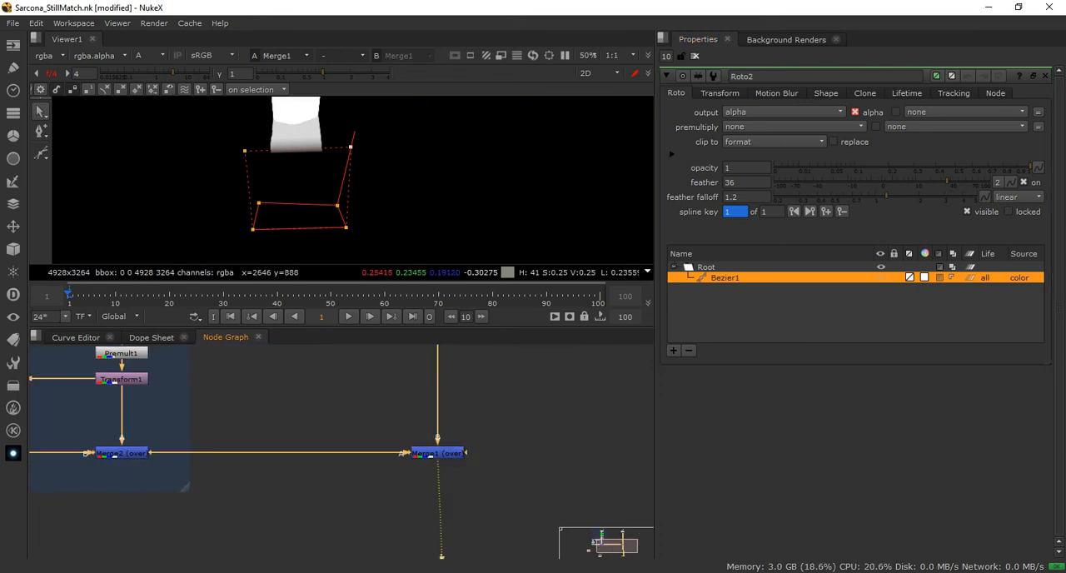
key(a)
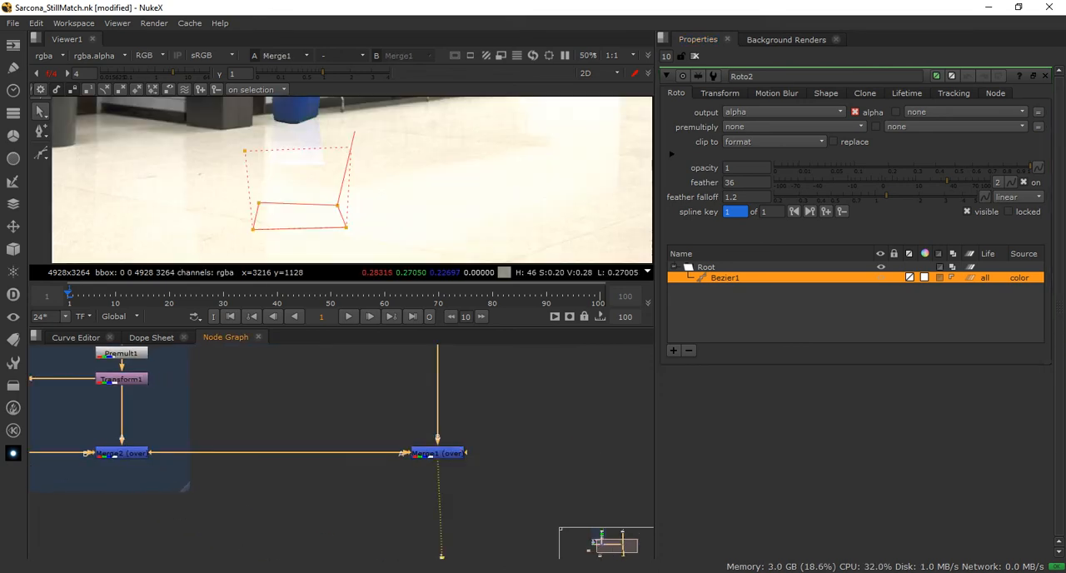
click(695, 56)
middle_drag(427, 200, 527, 236)
Reopen Roto2's properties and raise the feather points at the shape's two upper corners to fade more of the reflection
middle_drag(213, 437, 387, 464)
double_click(170, 480)
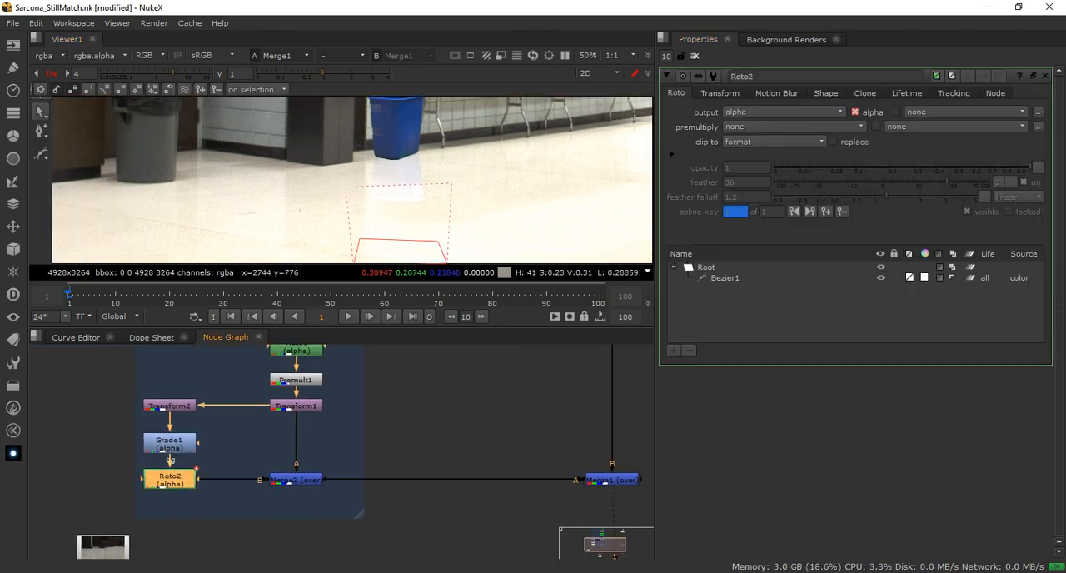
drag(452, 183, 457, 149)
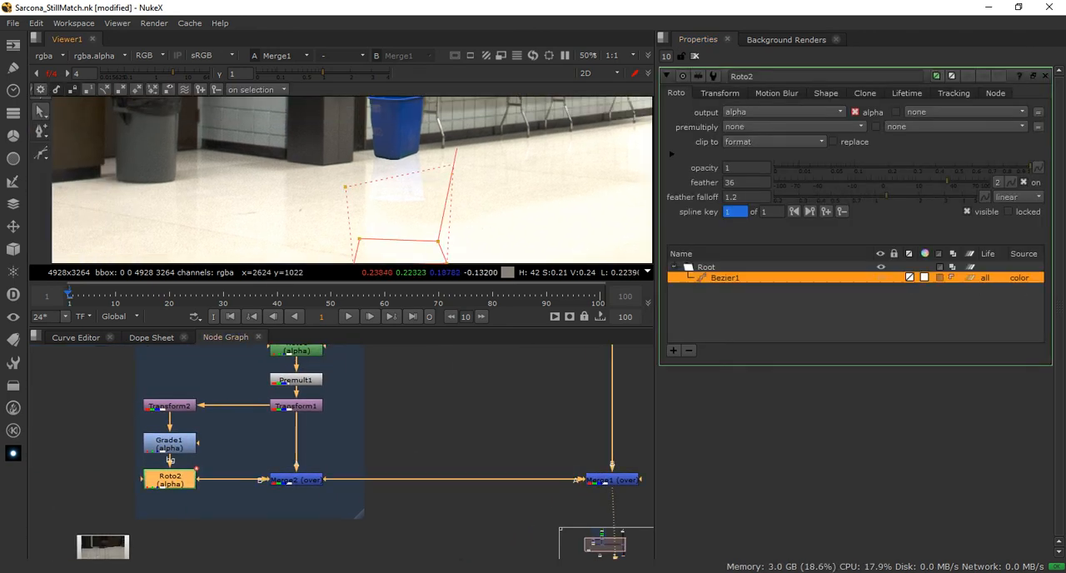
drag(345, 187, 340, 180)
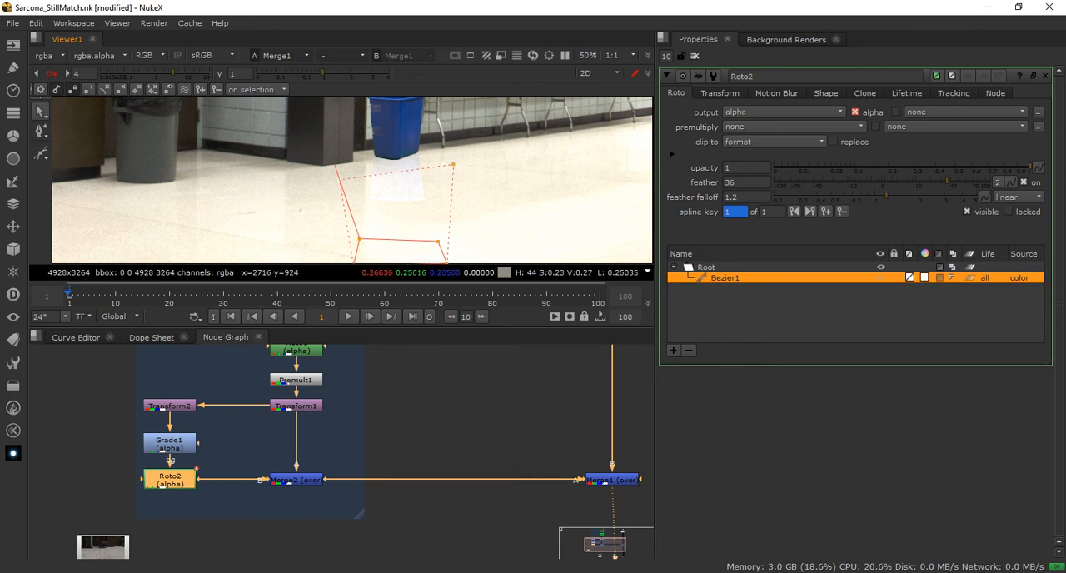
Raise the two upper corners of Roto2's shape, lower their feather points, and close the node properties to check the reflection
drag(359, 239, 357, 208)
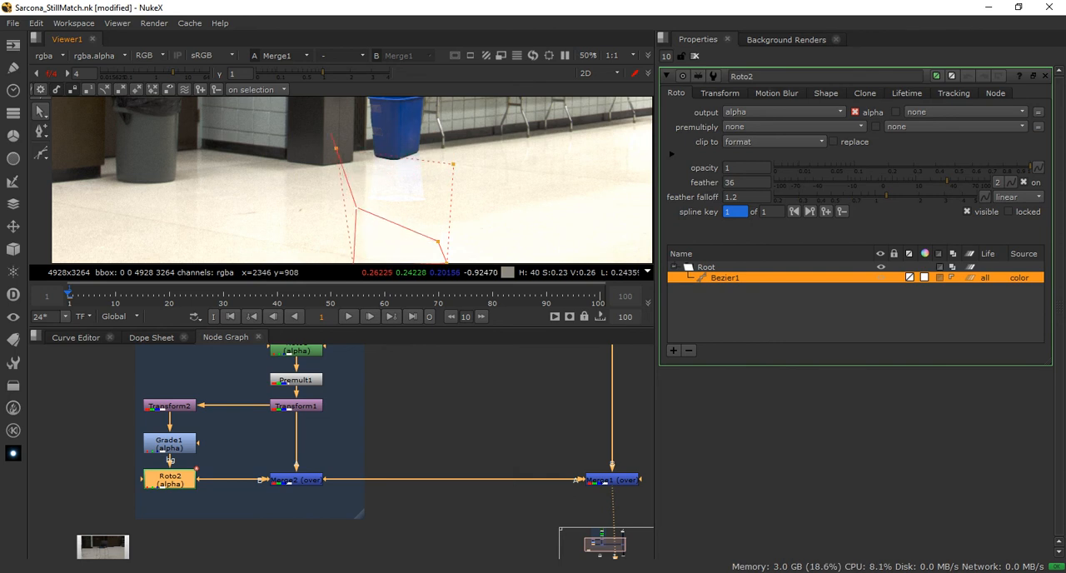
drag(336, 149, 341, 185)
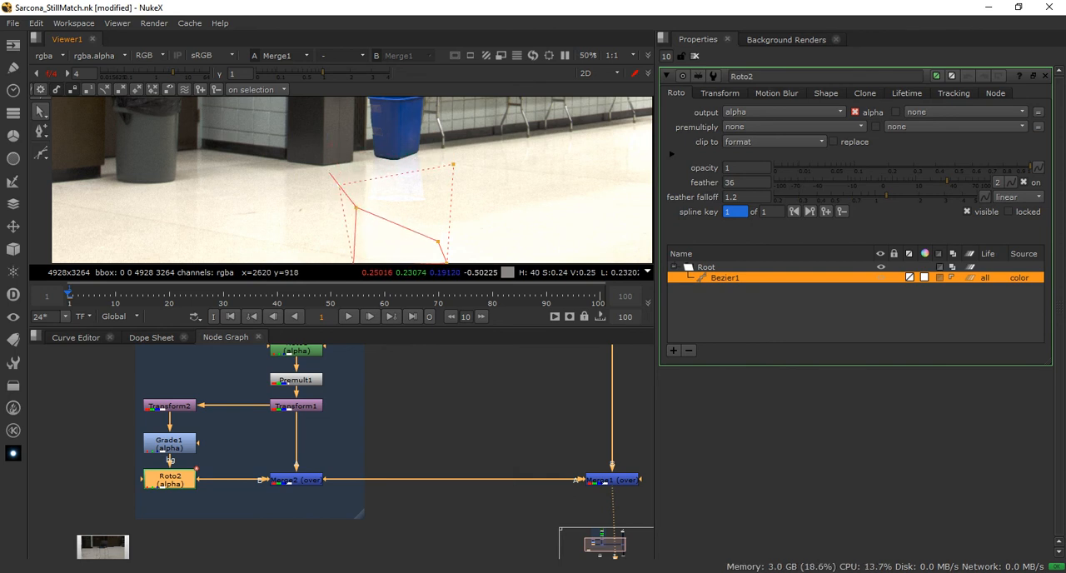
drag(438, 242, 443, 201)
drag(460, 125, 447, 157)
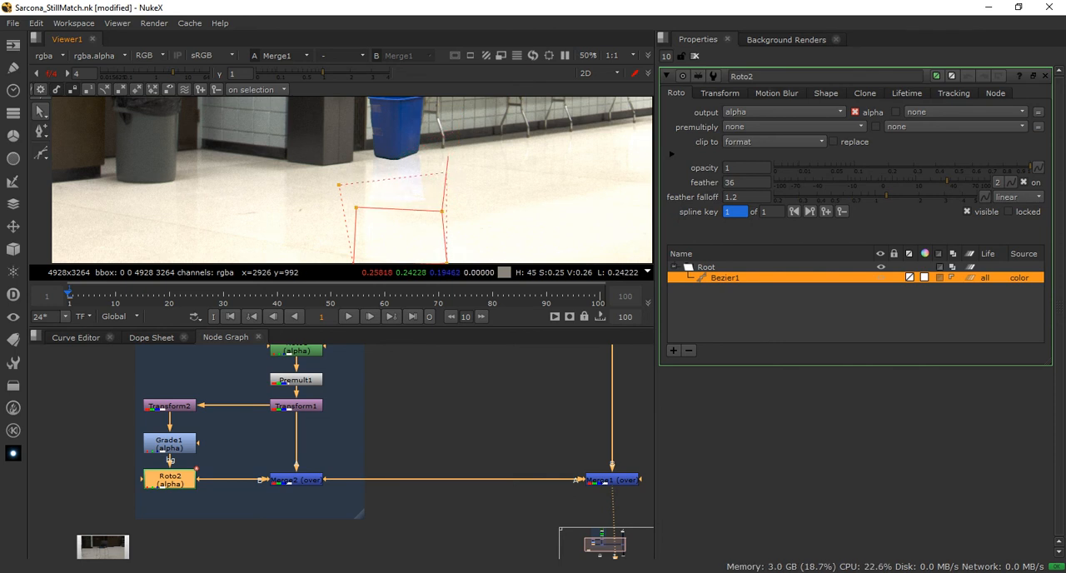
click(694, 56)
scroll(465, 199, down, 2)
middle_drag(492, 198, 437, 214)
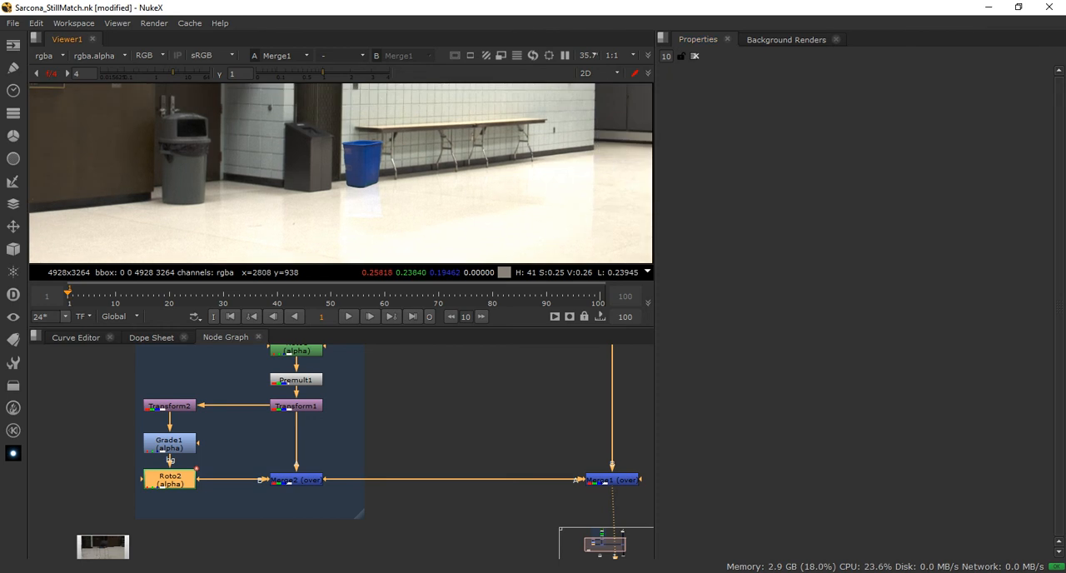
scroll(403, 201, up, 2)
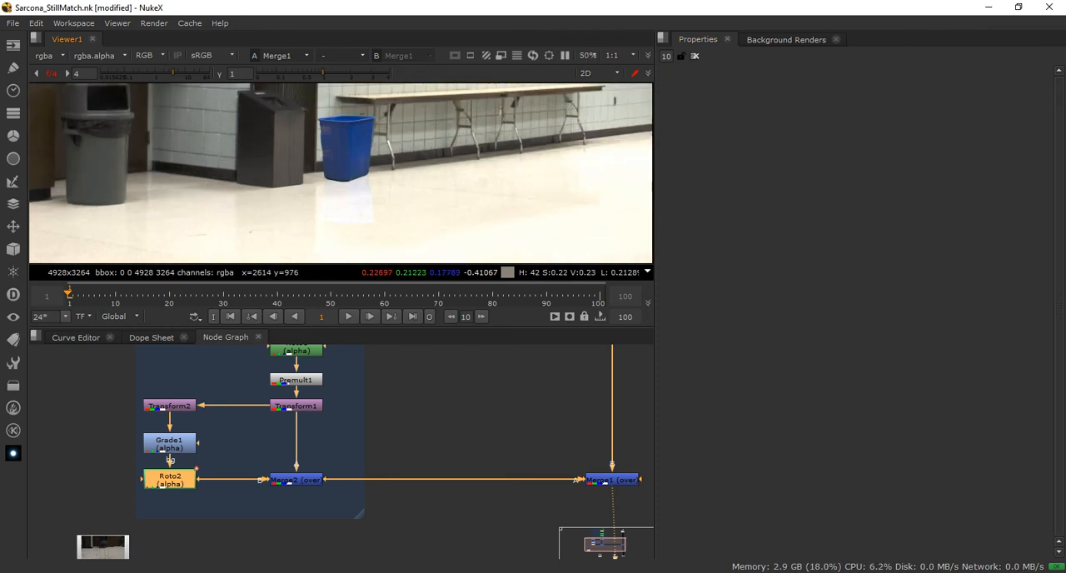
scroll(397, 204, up, 1)
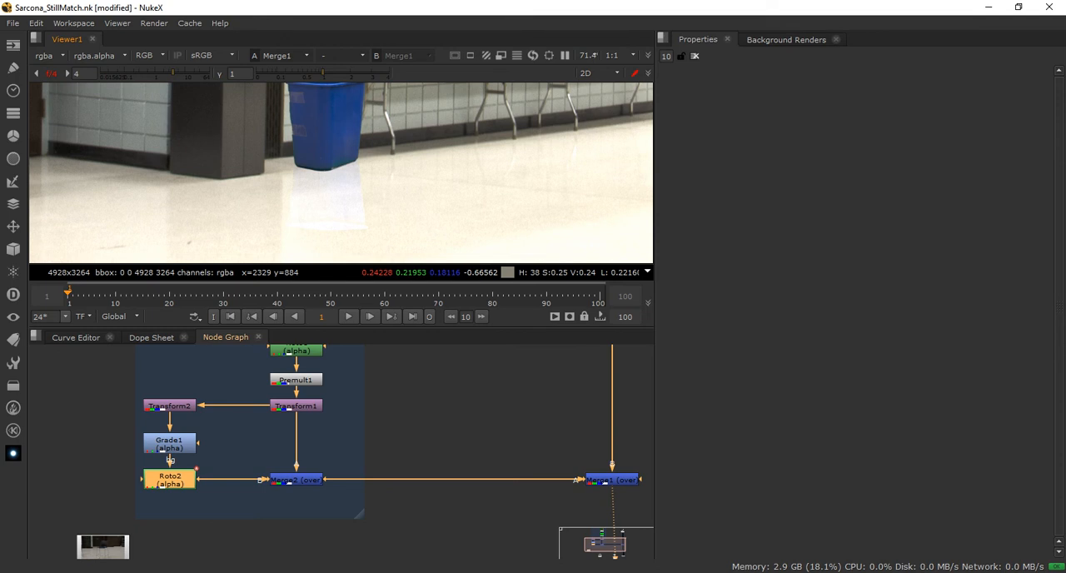
Review the RecycleBin backdrop in the enlarged node graph: the keyed bin branch, the reflection branch, and the Merge2 node joining them
key(space)
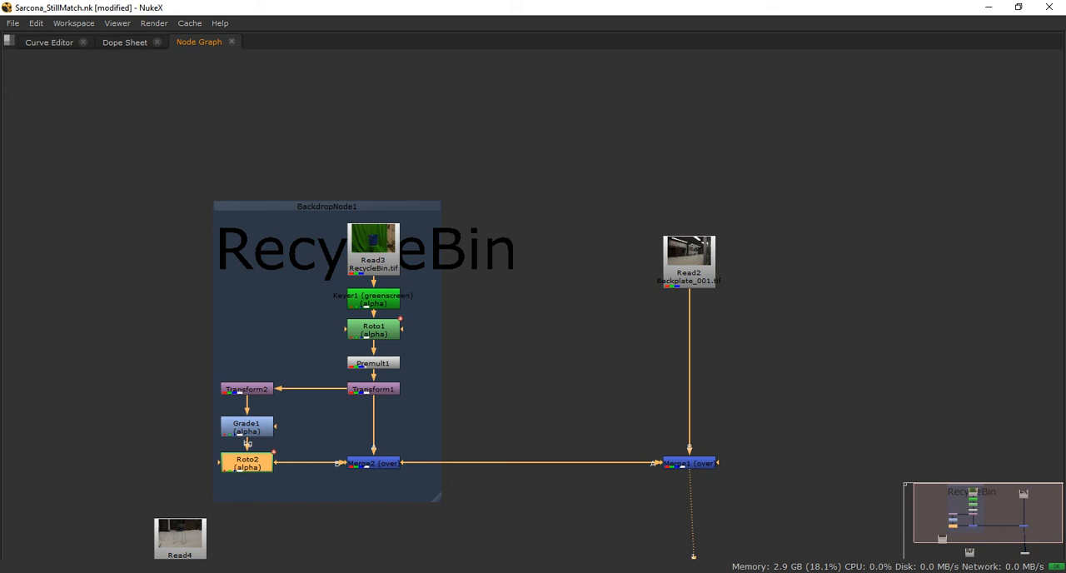
click(326, 206)
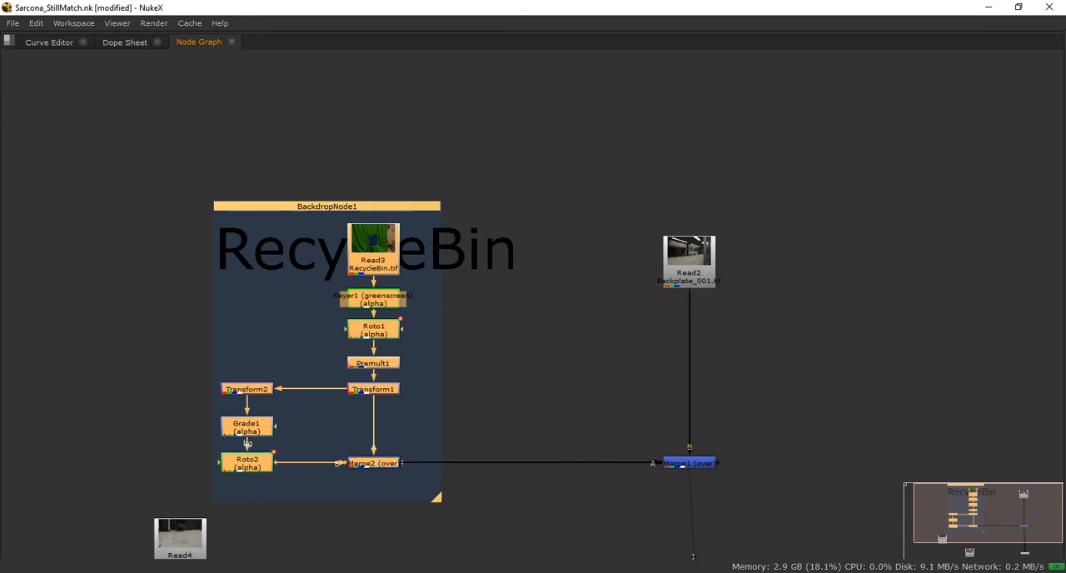
click(490, 332)
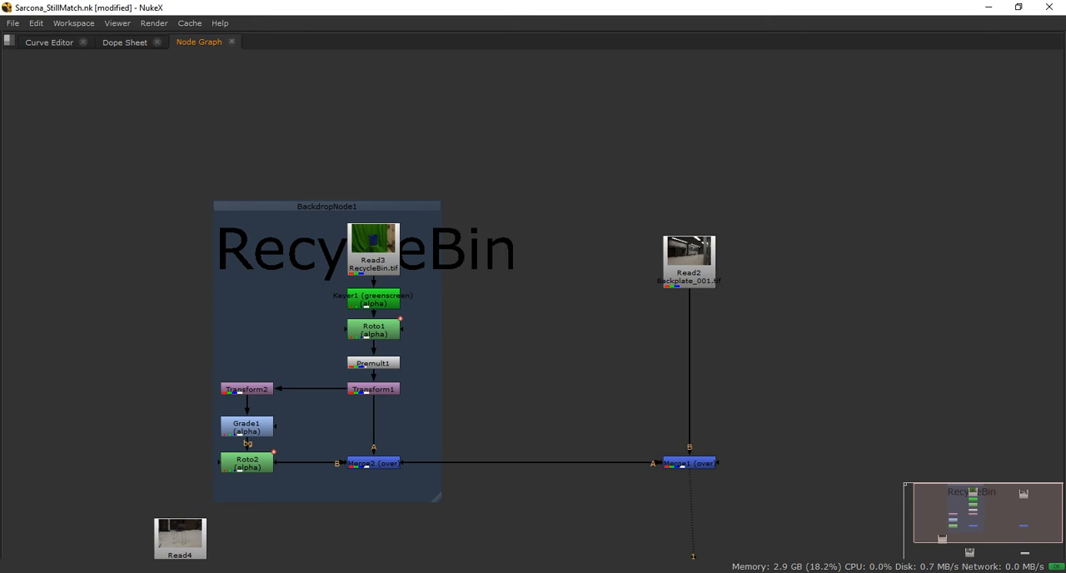
middle_drag(298, 409, 383, 385)
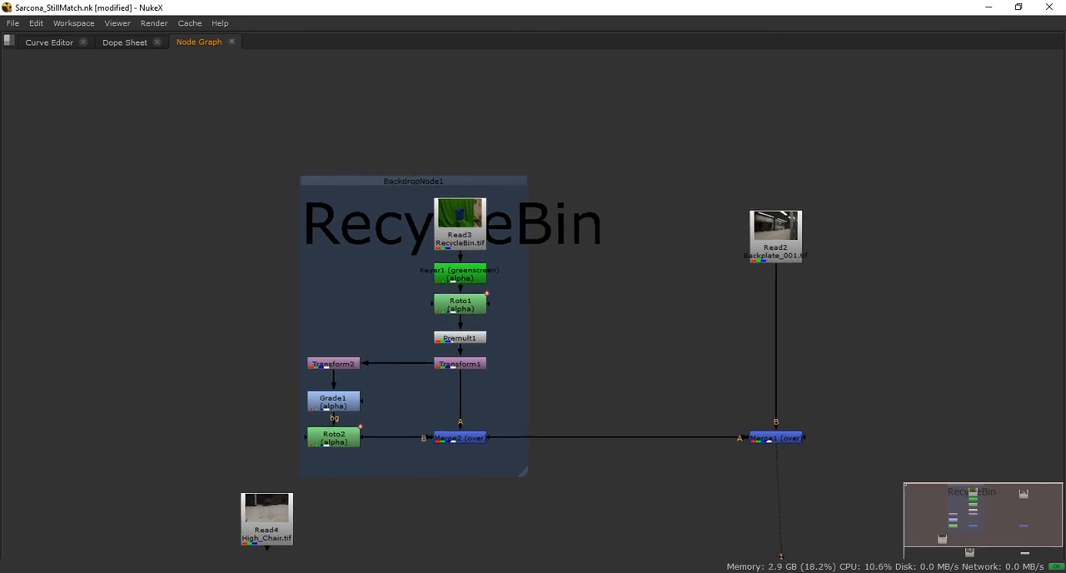
scroll(383, 385, up, 2)
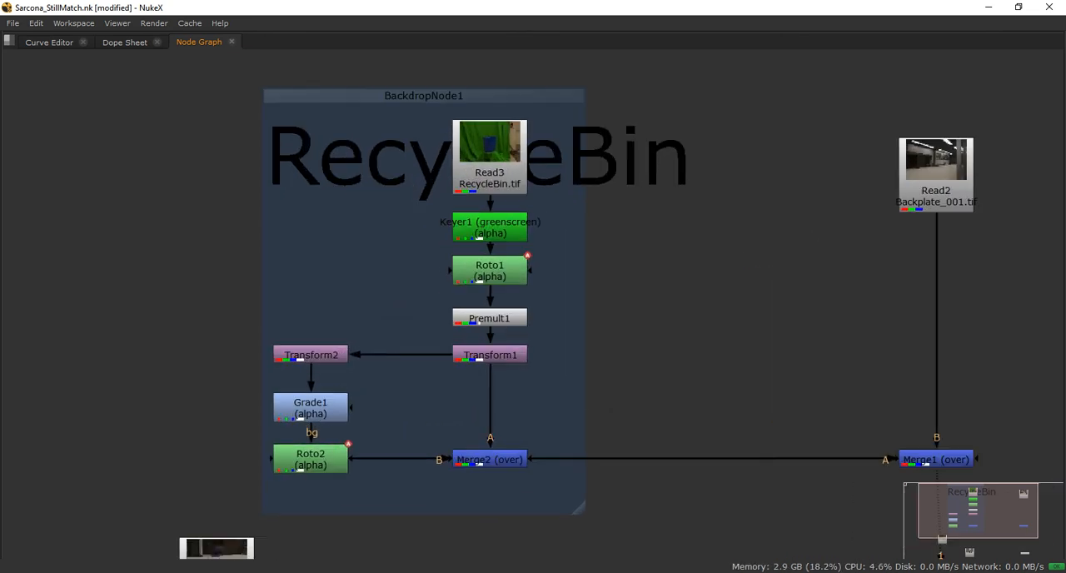
click(489, 355)
shift+click(490, 318)
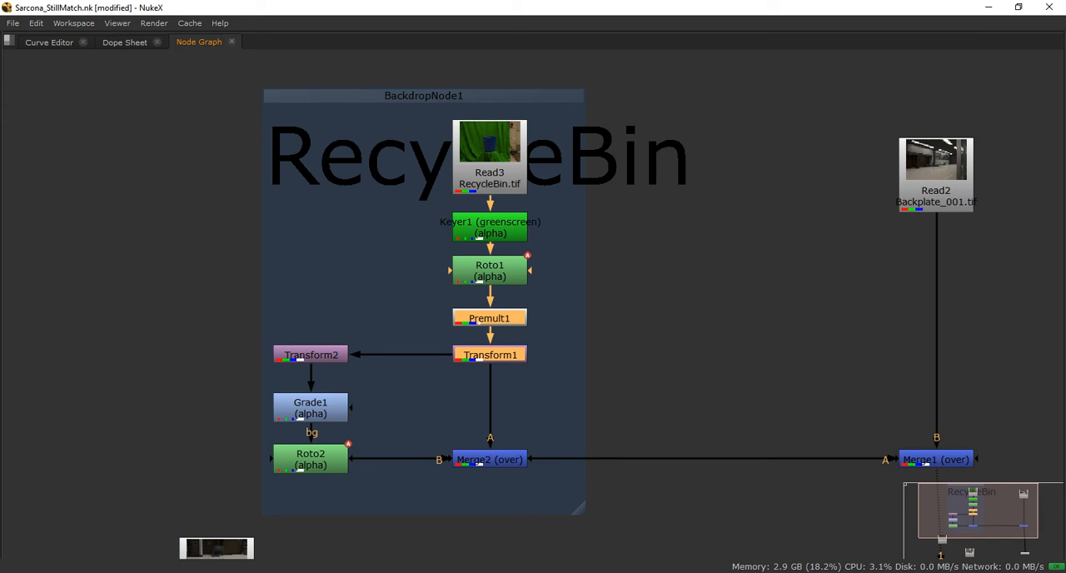
shift+click(489, 271)
shift+click(490, 227)
shift+click(490, 177)
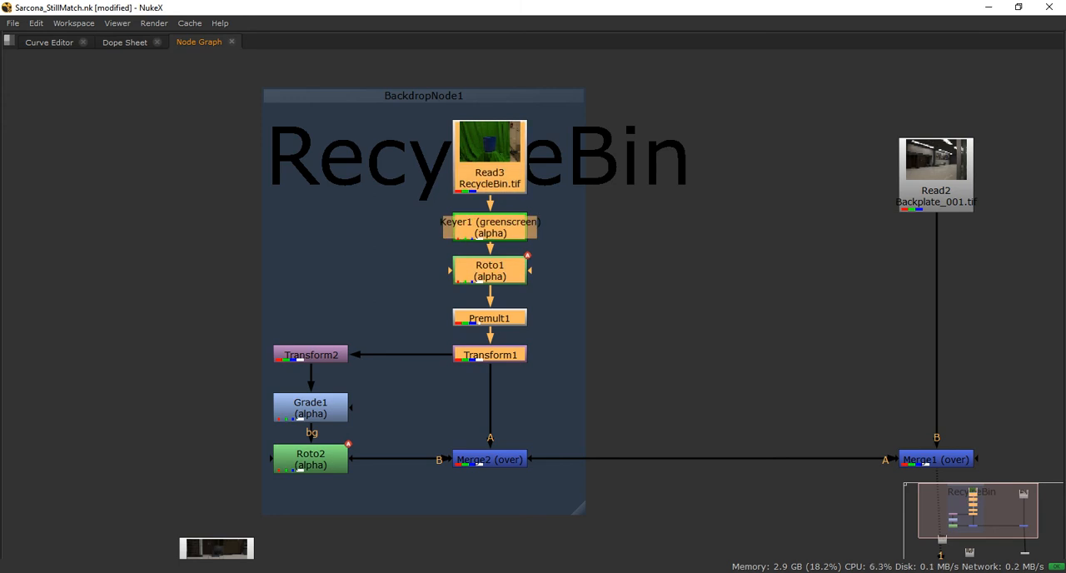
drag(226, 325, 383, 496)
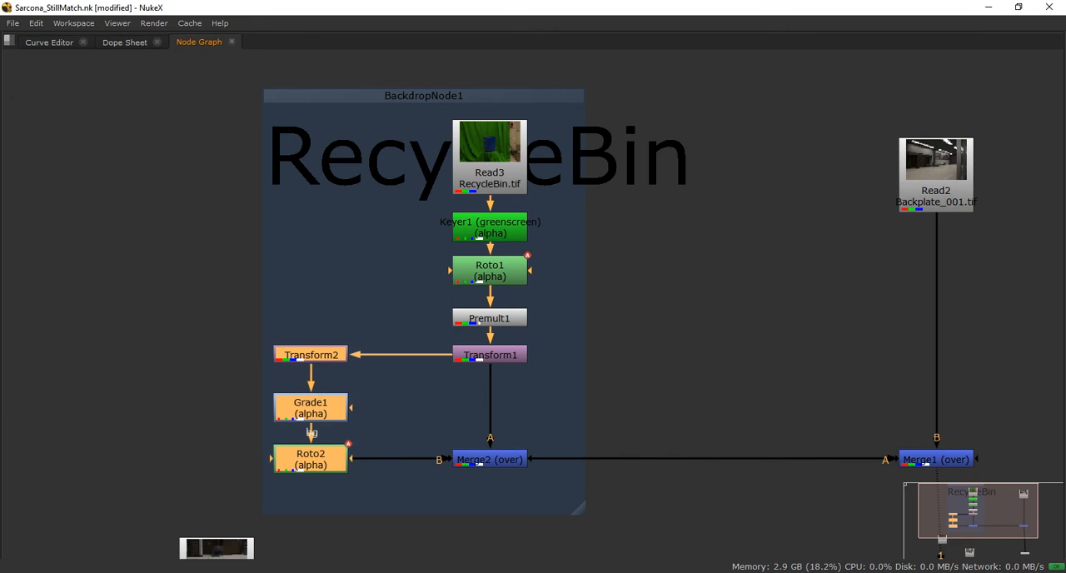
click(490, 459)
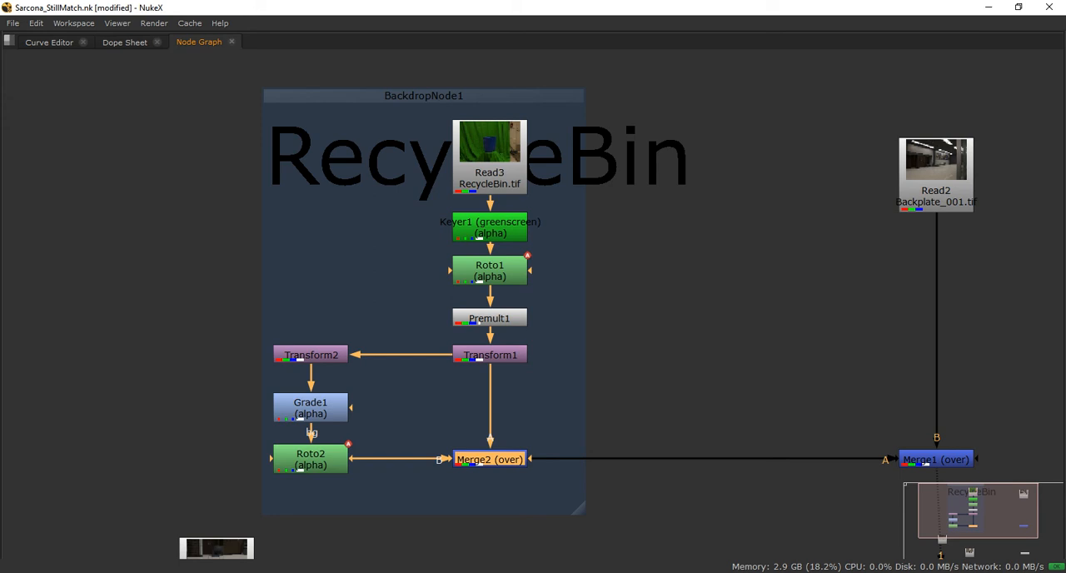
Move the RecycleBin backdrop farther from Merge1 and add a Constant node in the free space beside Transform1
drag(424, 96, 307, 96)
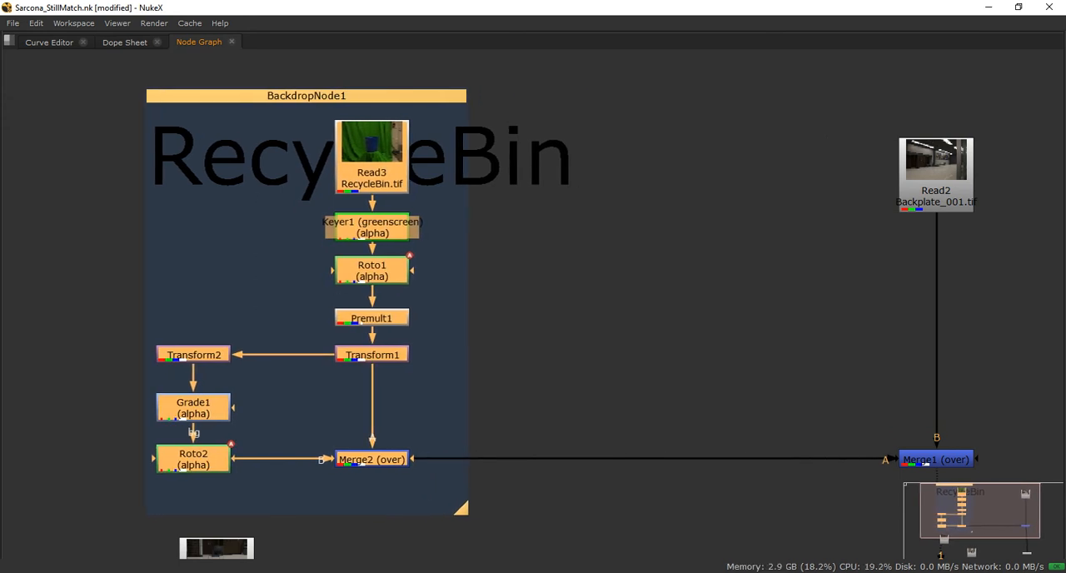
click(559, 233)
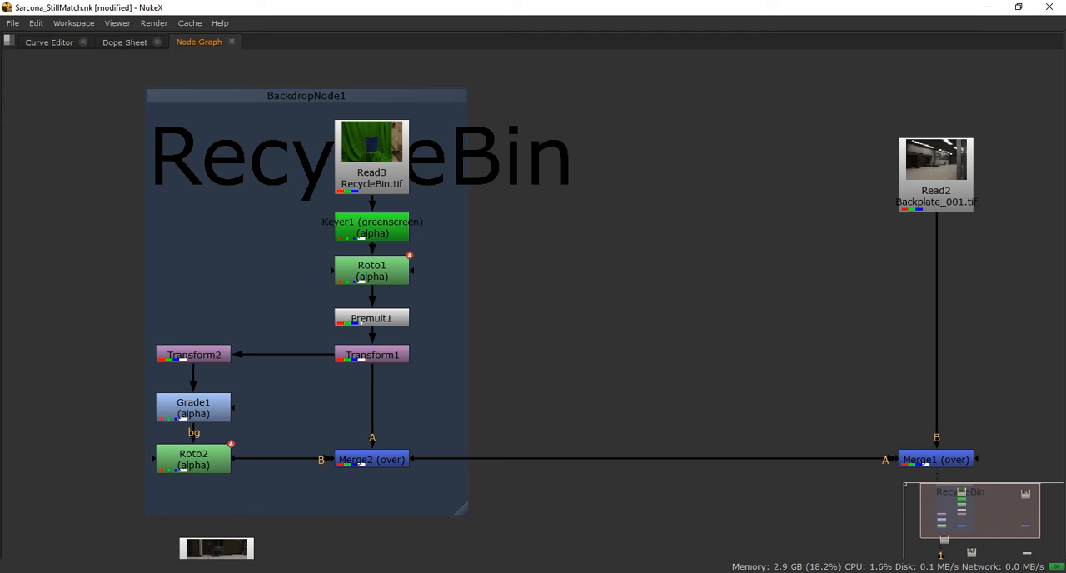
key(Tab)
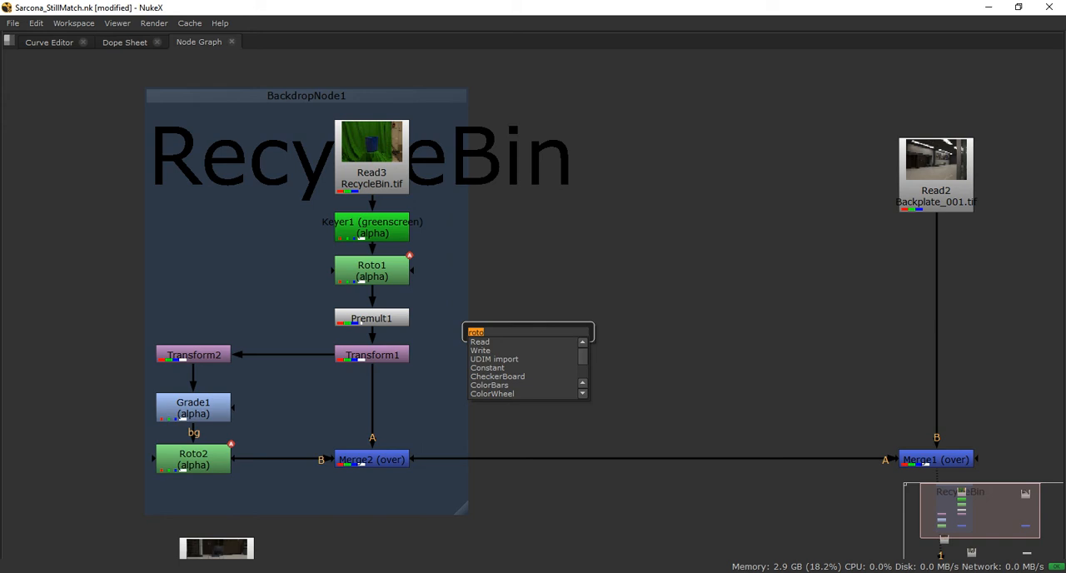
text(constant)
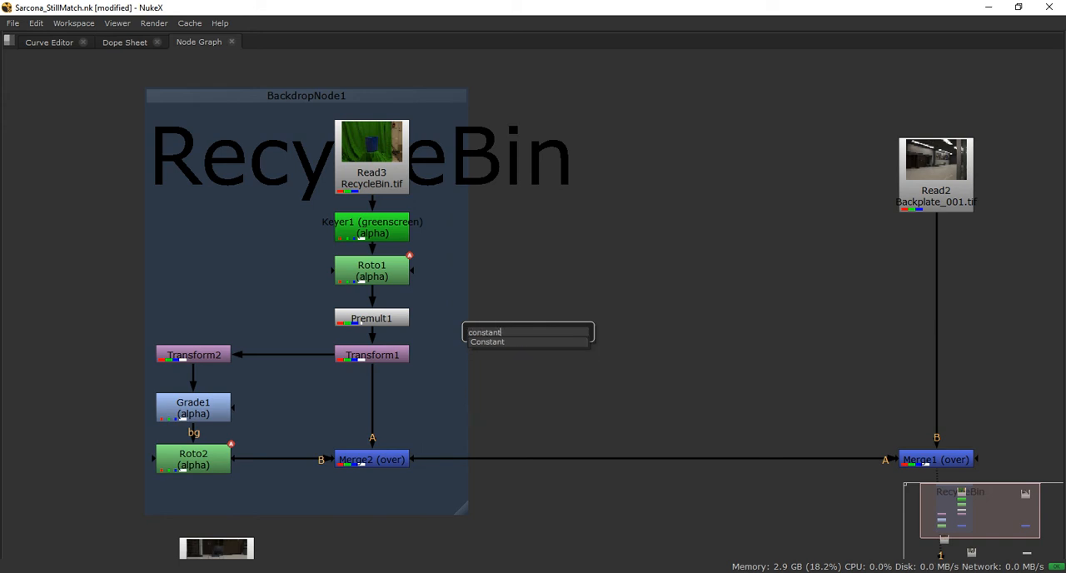
key(Return)
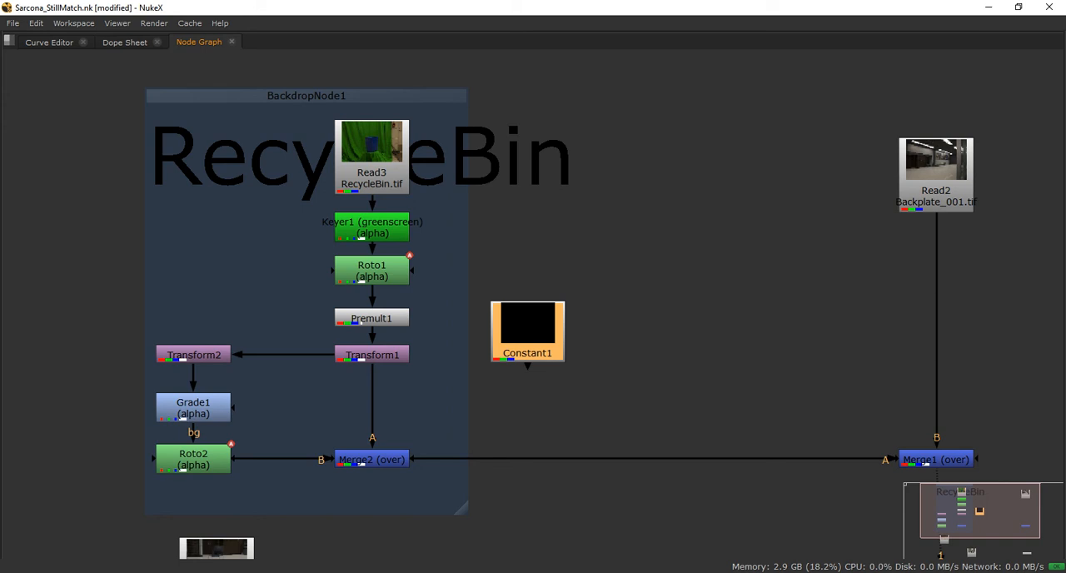
mouse_move(527, 331)
mouse_down()
mouse_move(537, 327)
mouse_move(528, 319)
mouse_up()
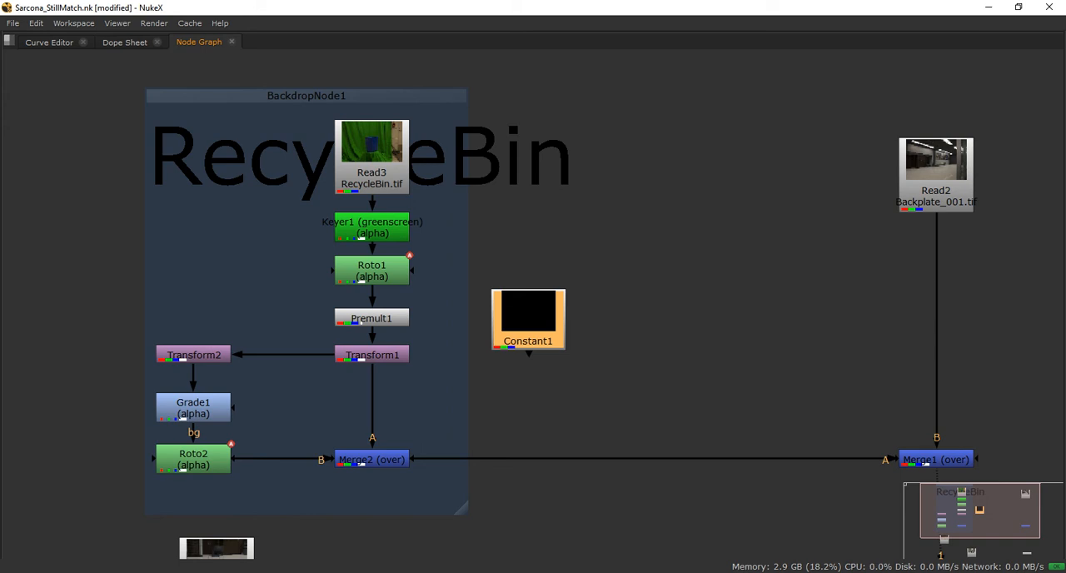
drag(528, 319, 520, 321)
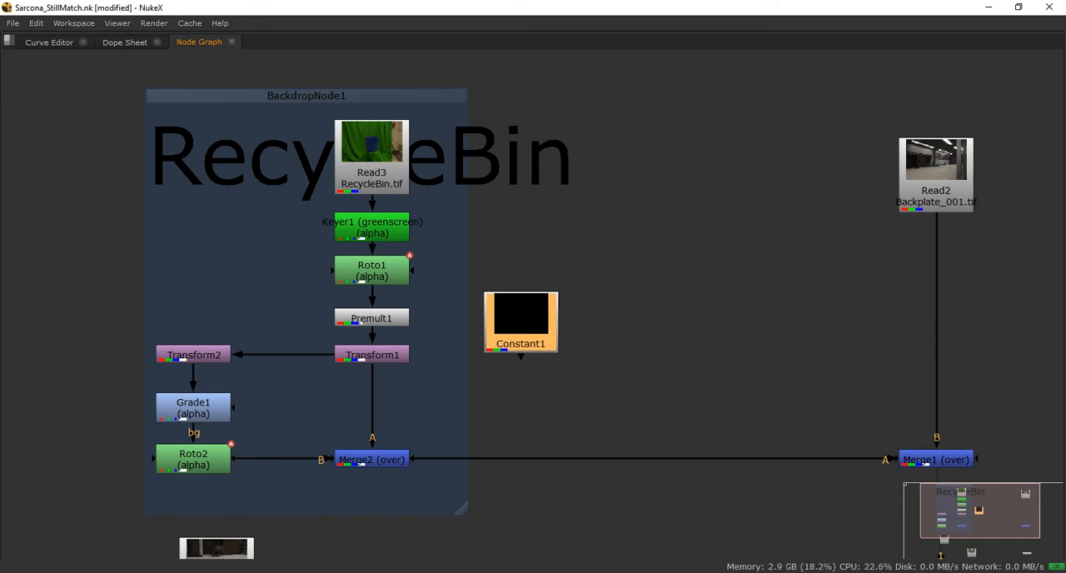
Attach a Roto node to Constant1 and draw a closed Bezier shape around the base of the blue bin for a contact shadow
key(o)
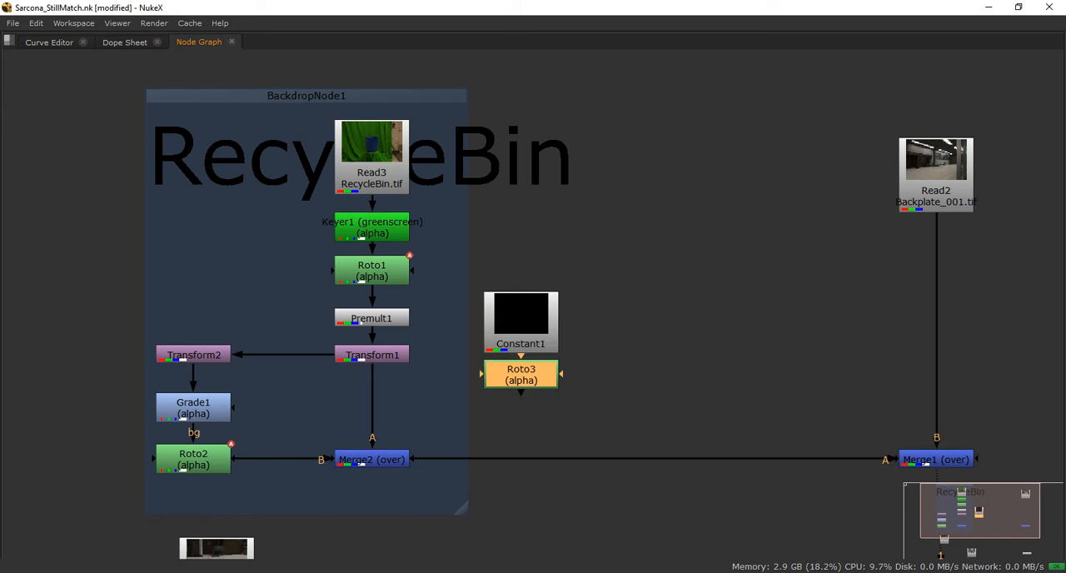
key(space)
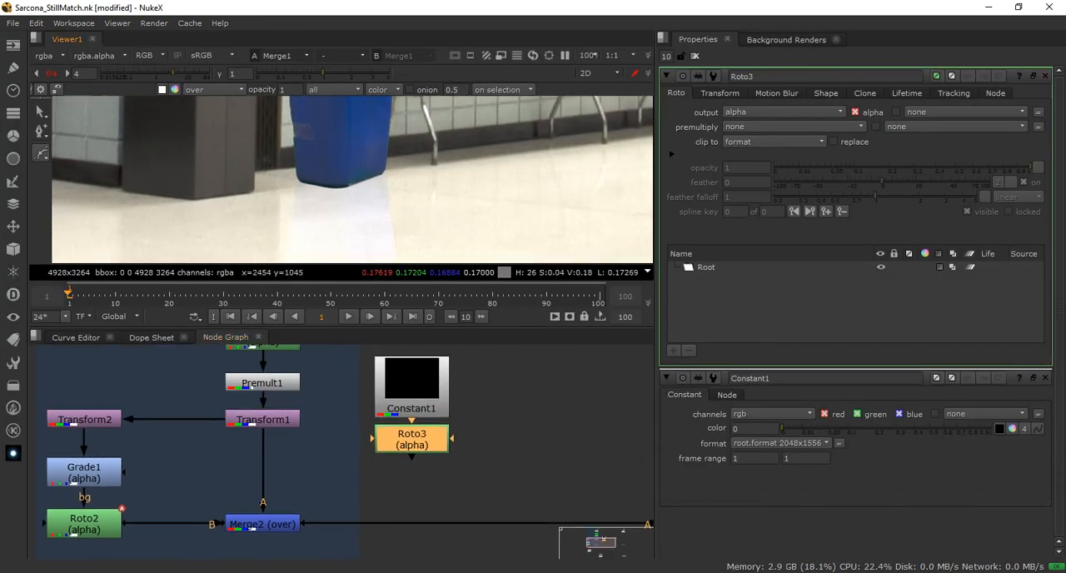
click(297, 174)
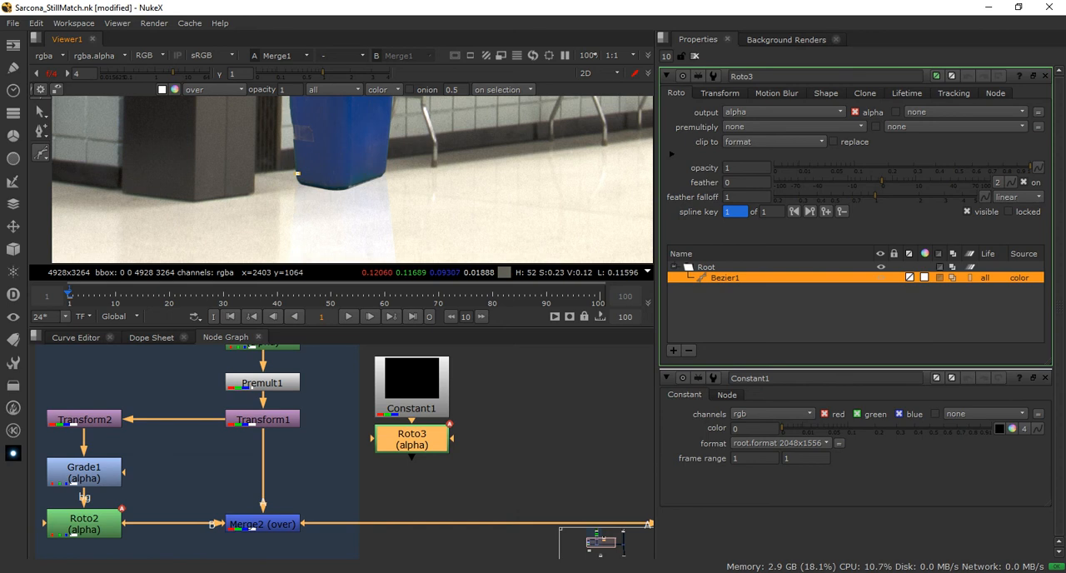
click(283, 181)
click(312, 191)
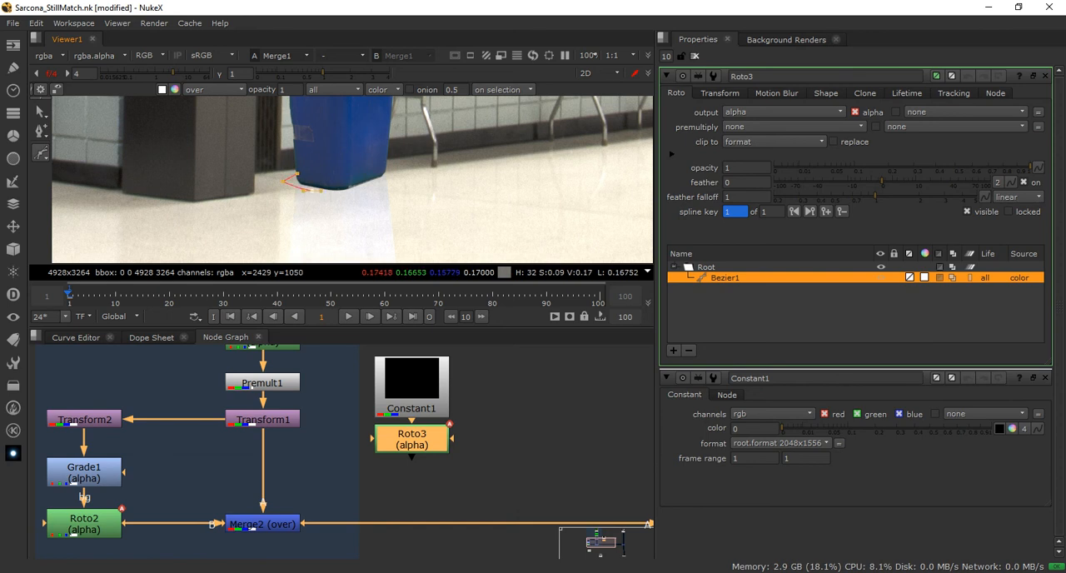
click(364, 190)
drag(393, 177, 397, 173)
click(383, 163)
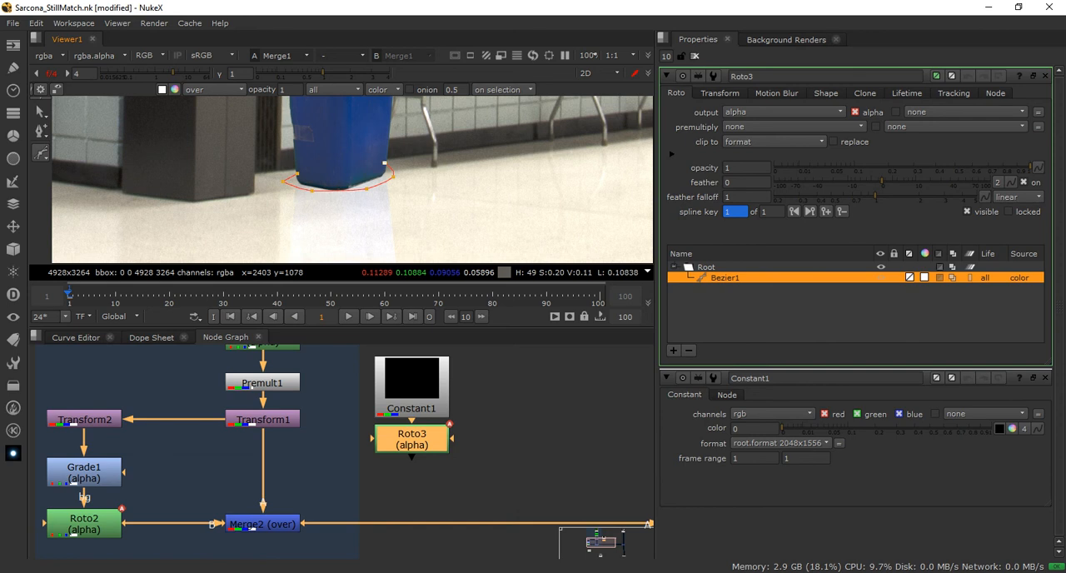
key(Return)
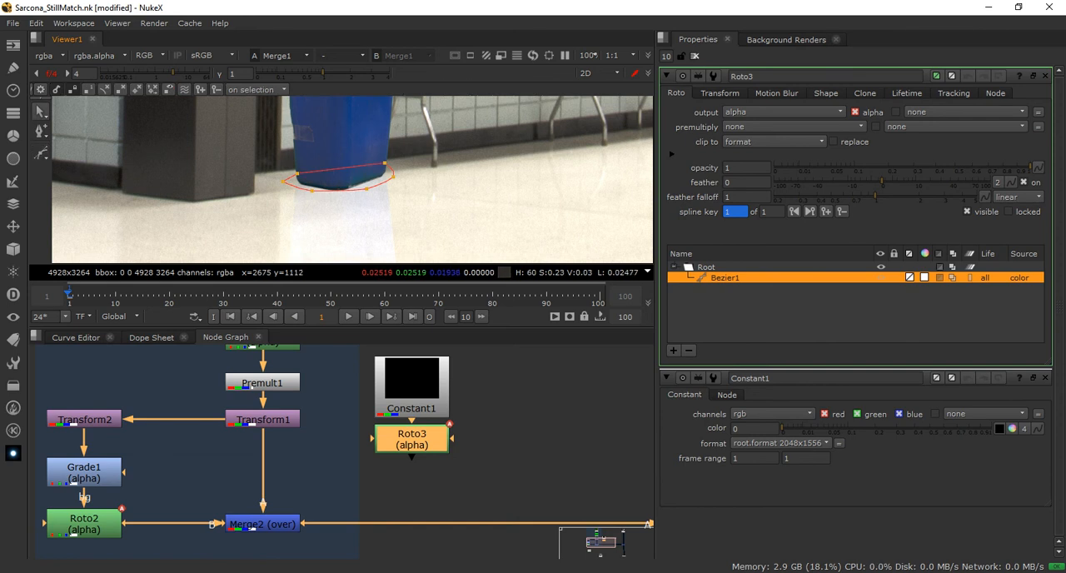
Move the lower points of Roto3's shape slightly outward onto the floor below the bin's base
scroll(485, 145, down, 6)
scroll(493, 115, up, 2)
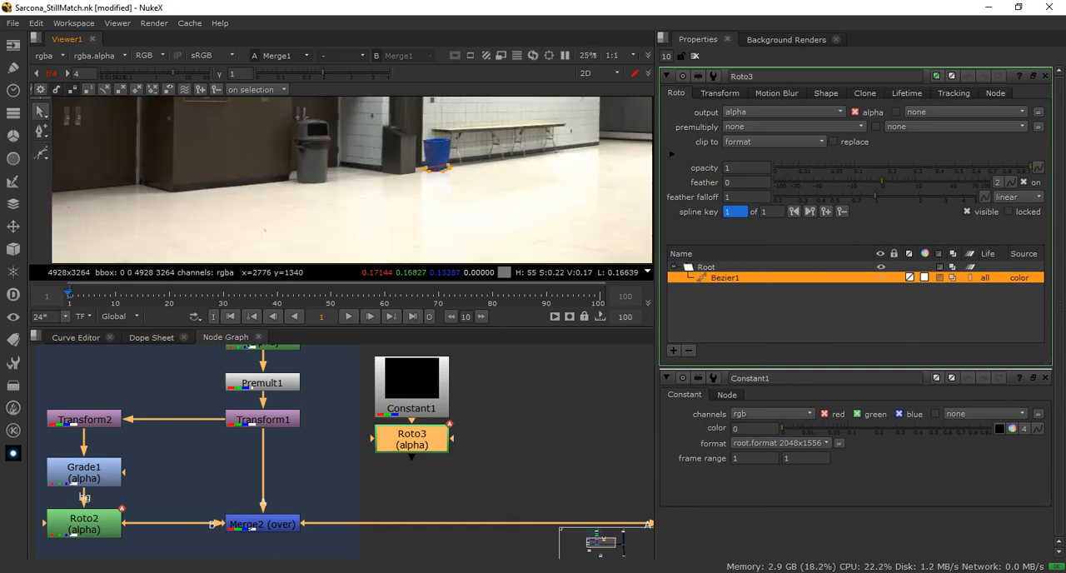
scroll(283, 186, up, 2)
scroll(283, 186, up, 2)
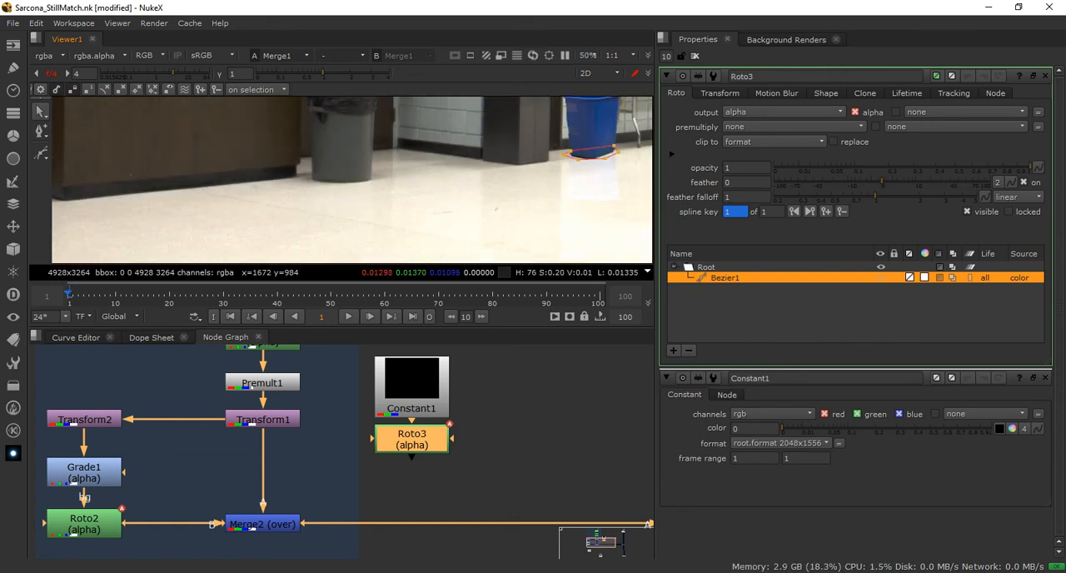
scroll(531, 171, down, 5)
scroll(531, 171, up, 4)
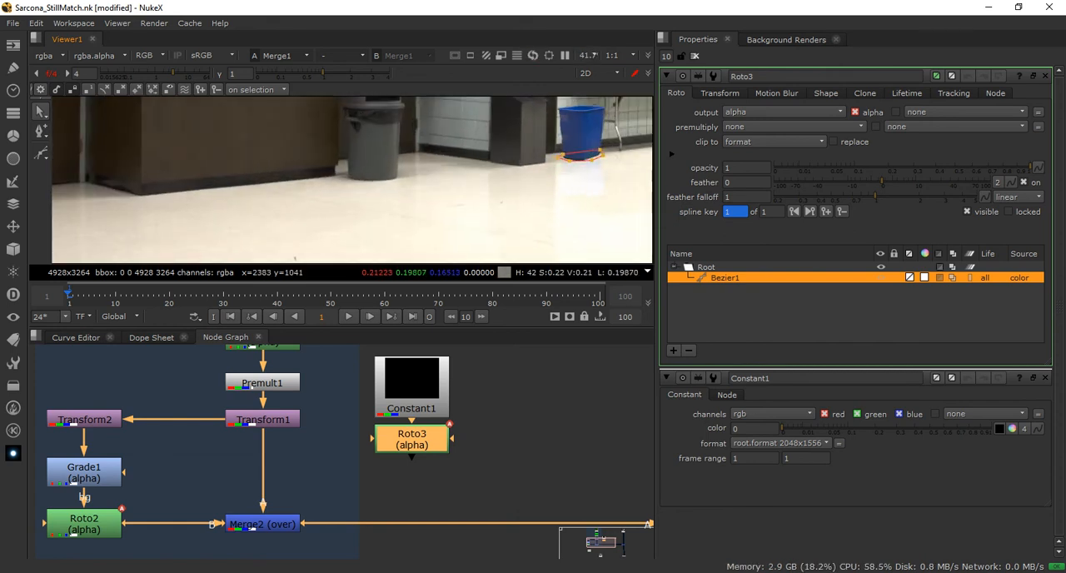
scroll(583, 158, up, 6)
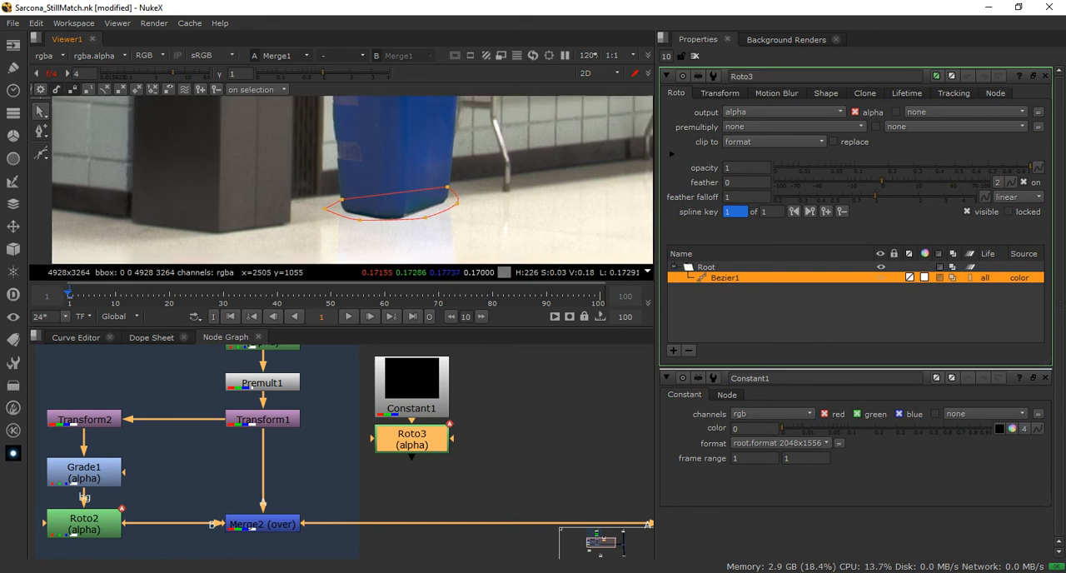
click(359, 220)
mouse_move(359, 220)
mouse_down()
mouse_move(351, 227)
mouse_move(363, 231)
mouse_move(353, 225)
mouse_up()
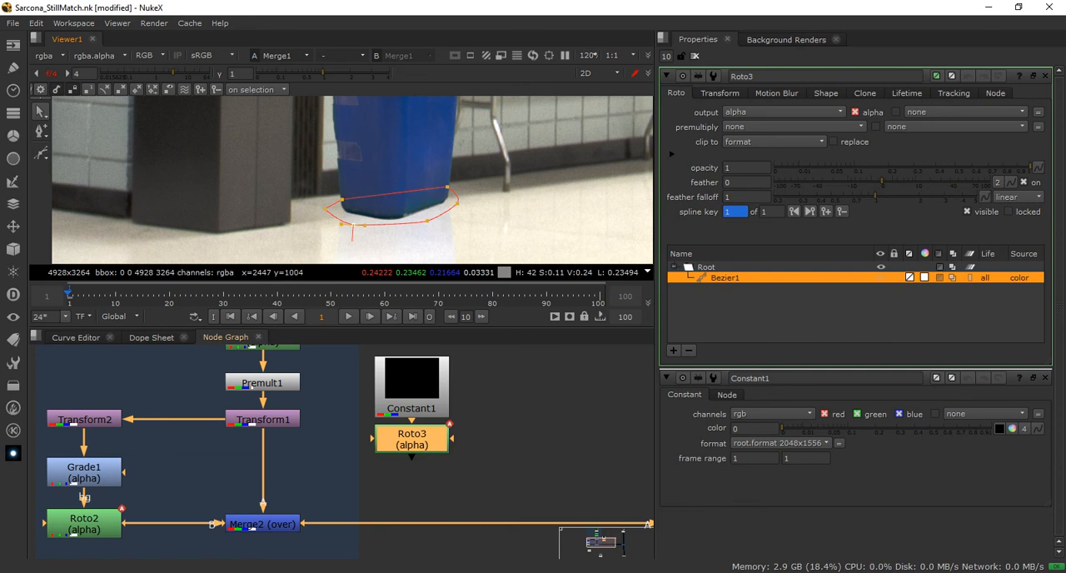
Insert an over Merge node between Transform1 and Merge2 with Roto3 as its A input, and align Roto3 beside it
key(m)
drag(514, 442, 262, 466)
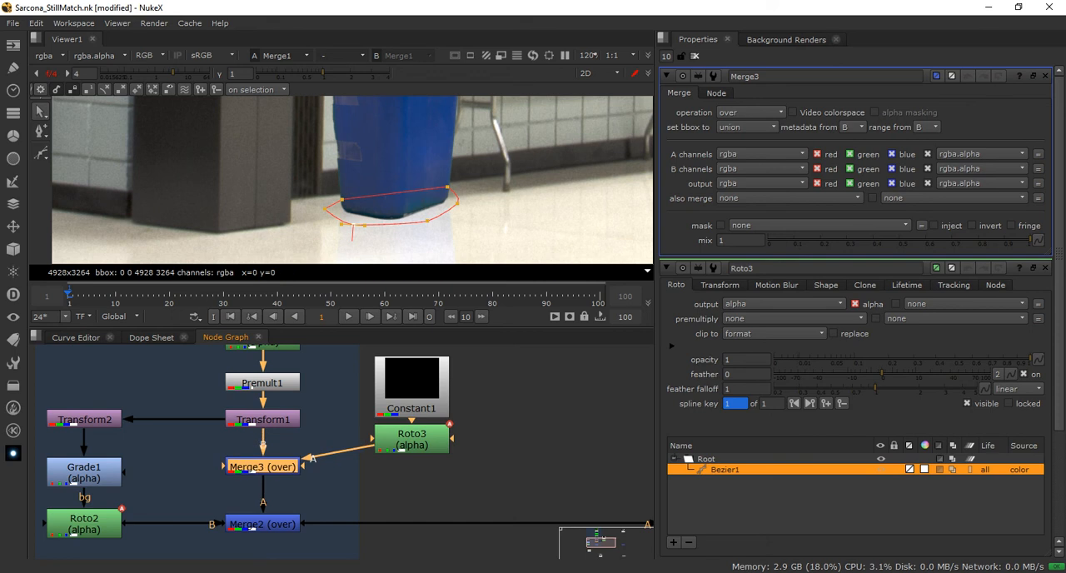
drag(412, 439, 412, 467)
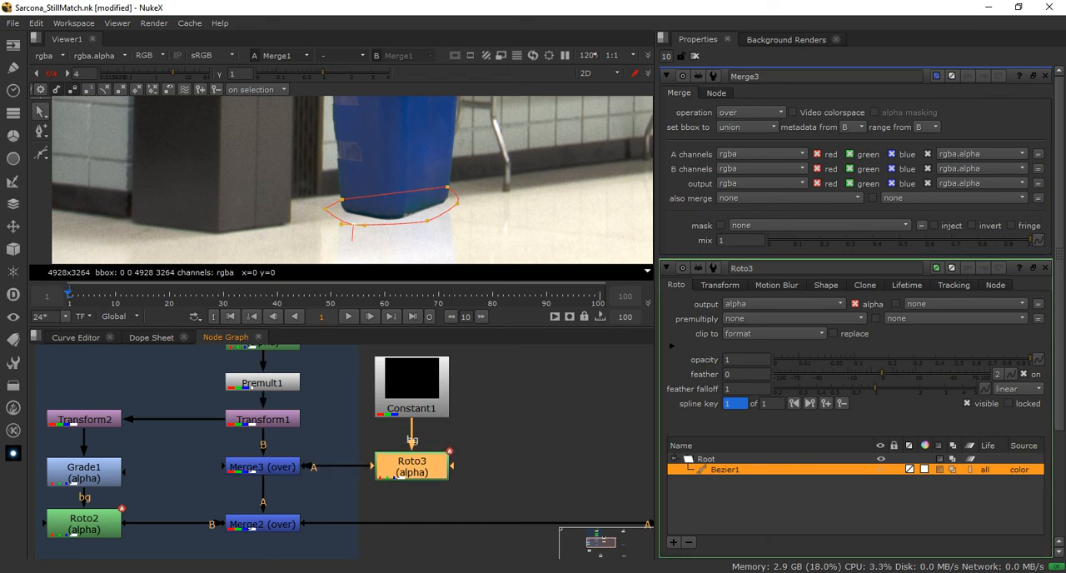
View the outputs of Roto3, Merge3, Merge2 and Merge1, checking the alpha channel around the bin's base before returning to RGB
key(1)
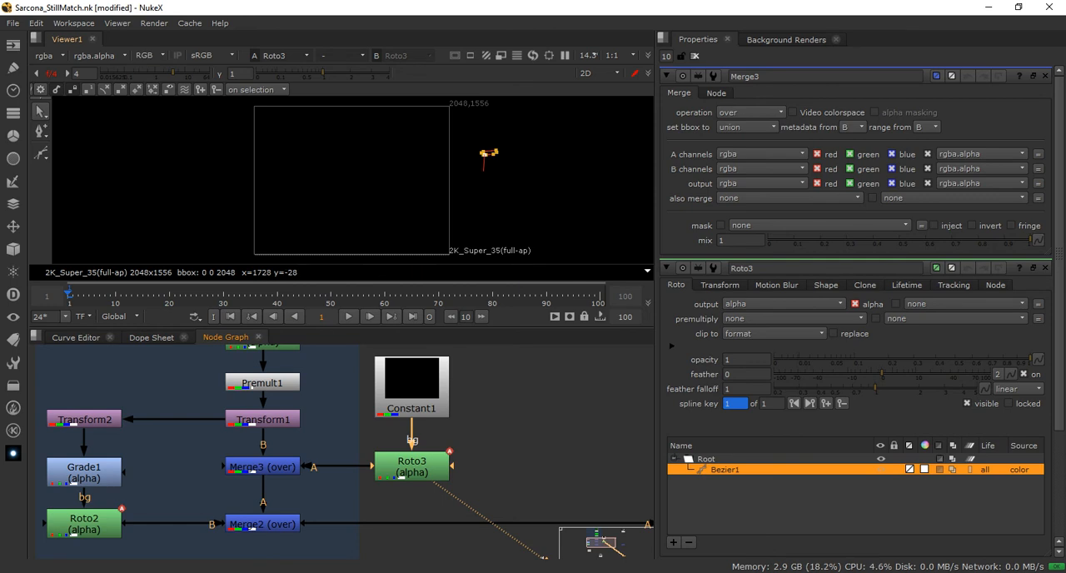
click(264, 466)
key(1)
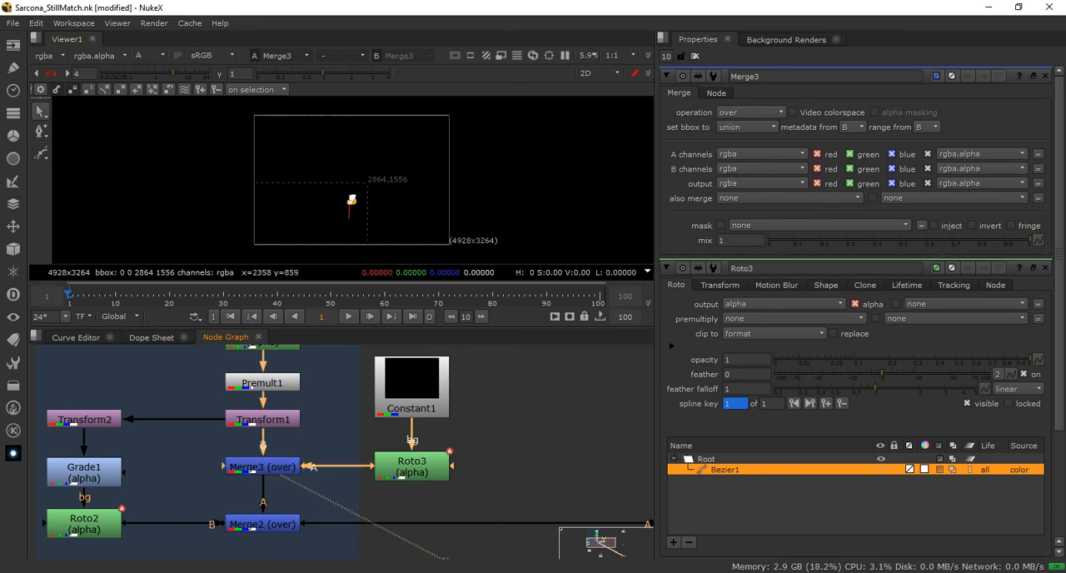
scroll(362, 212, up, 10)
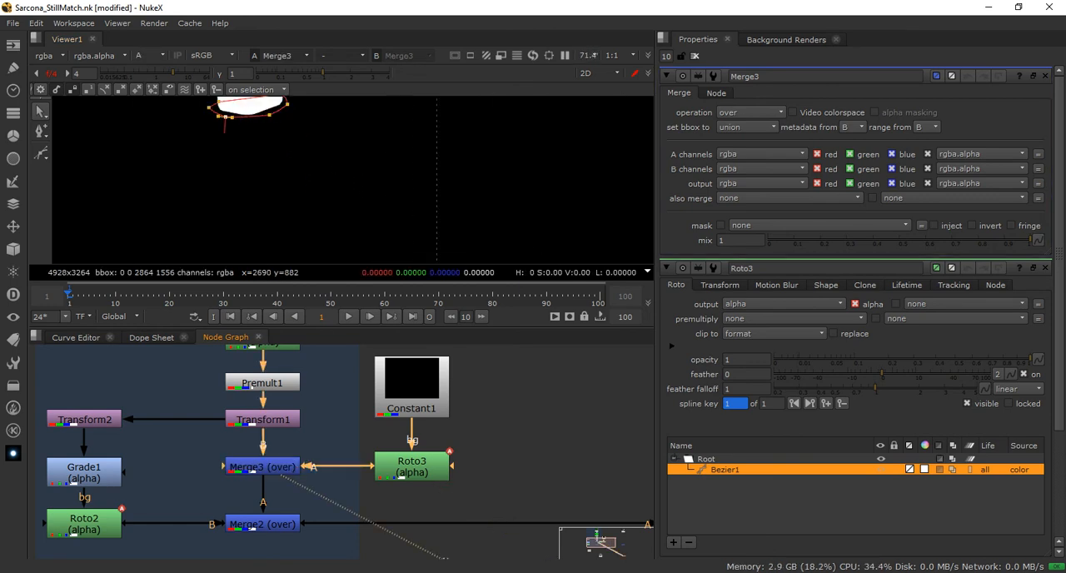
middle_drag(320, 185, 410, 252)
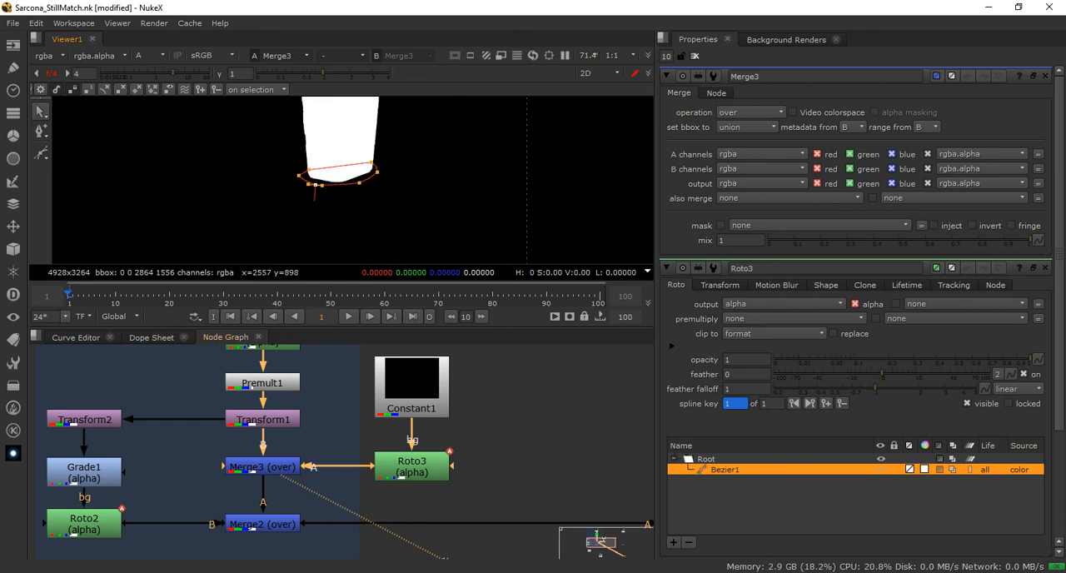
click(411, 467)
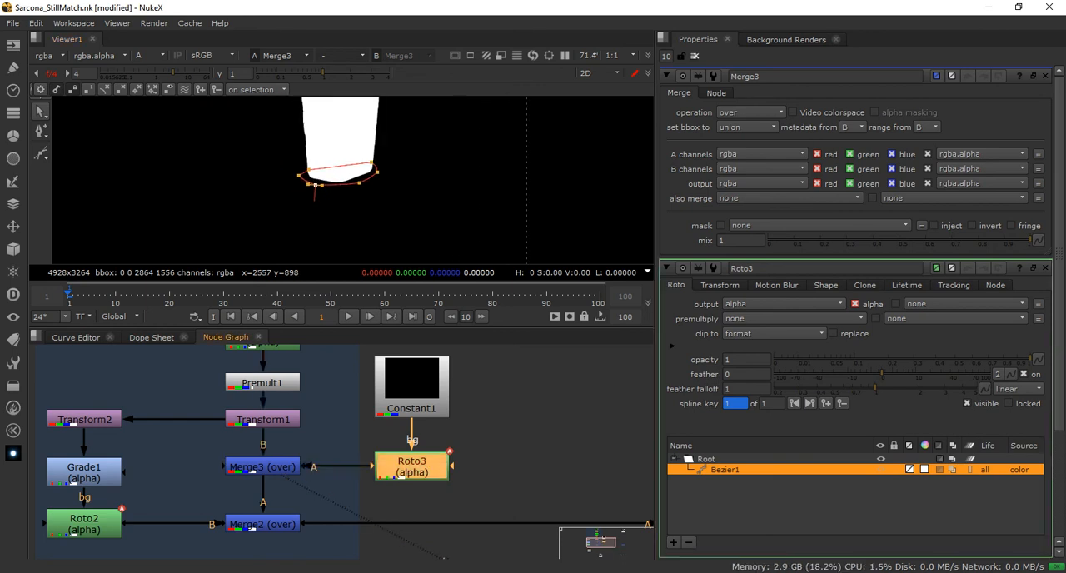
click(262, 524)
key(1)
middle_drag(475, 508, 144, 462)
click(496, 479)
key(1)
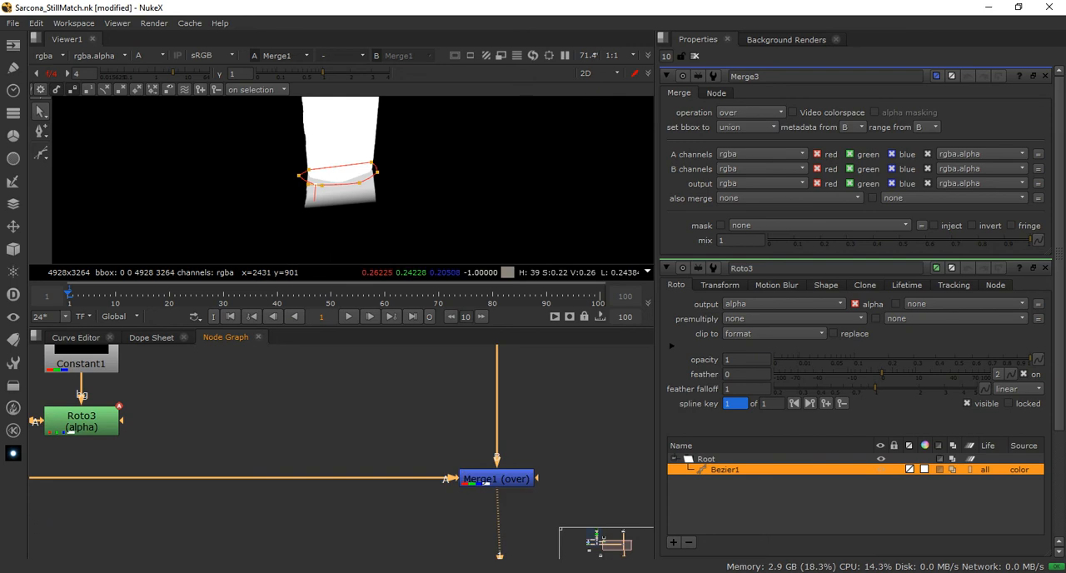
key(a)
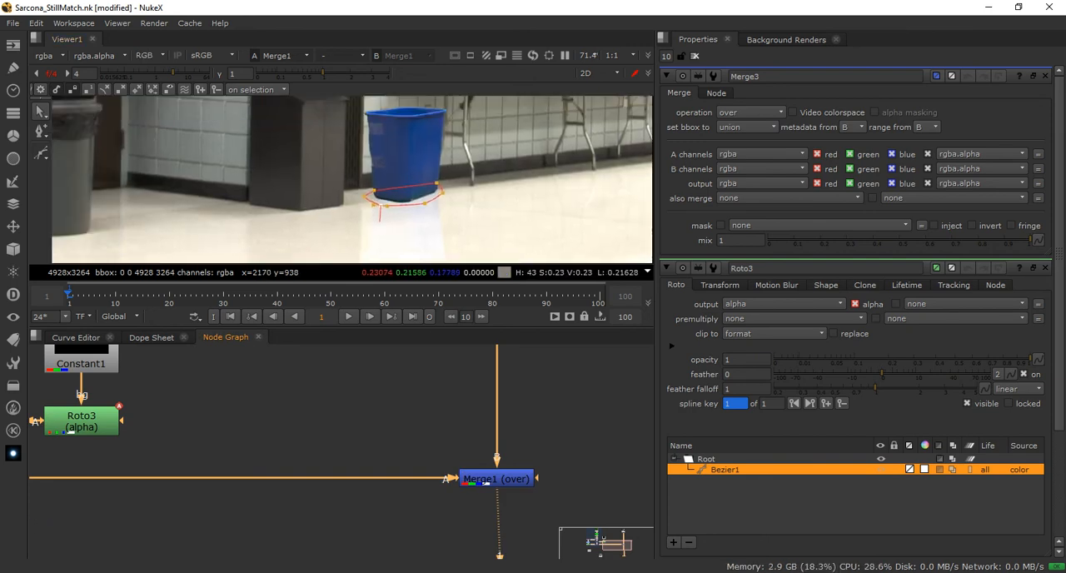
Move Roto3 and Constant1 farther from Merge3 and shift both upward to free space below Roto3
middle_drag(208, 454, 434, 489)
ctrl+click(307, 456)
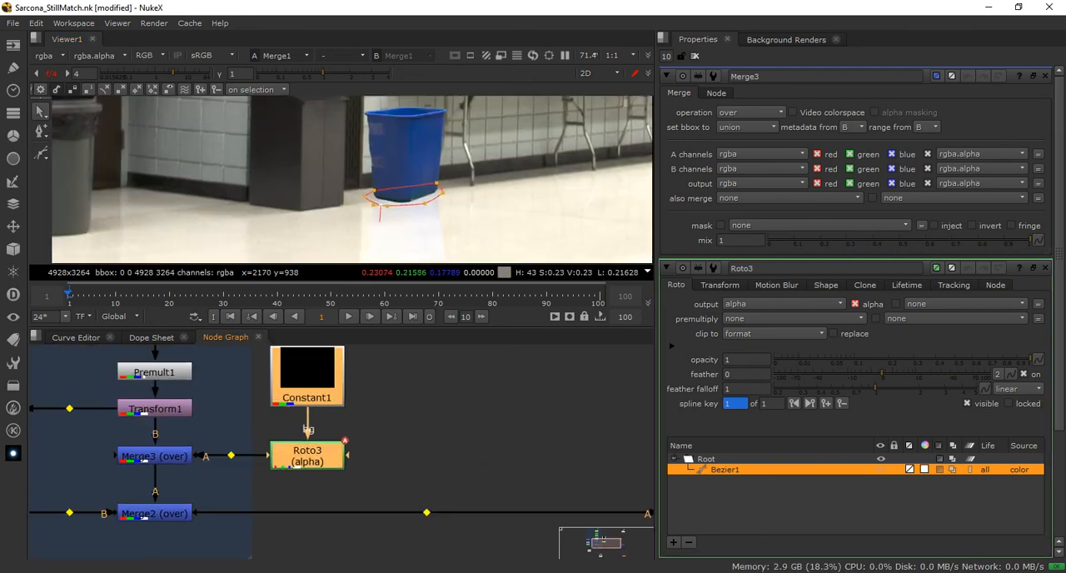
ctrl+drag(307, 456, 365, 456)
click(442, 416)
drag(366, 397, 365, 368)
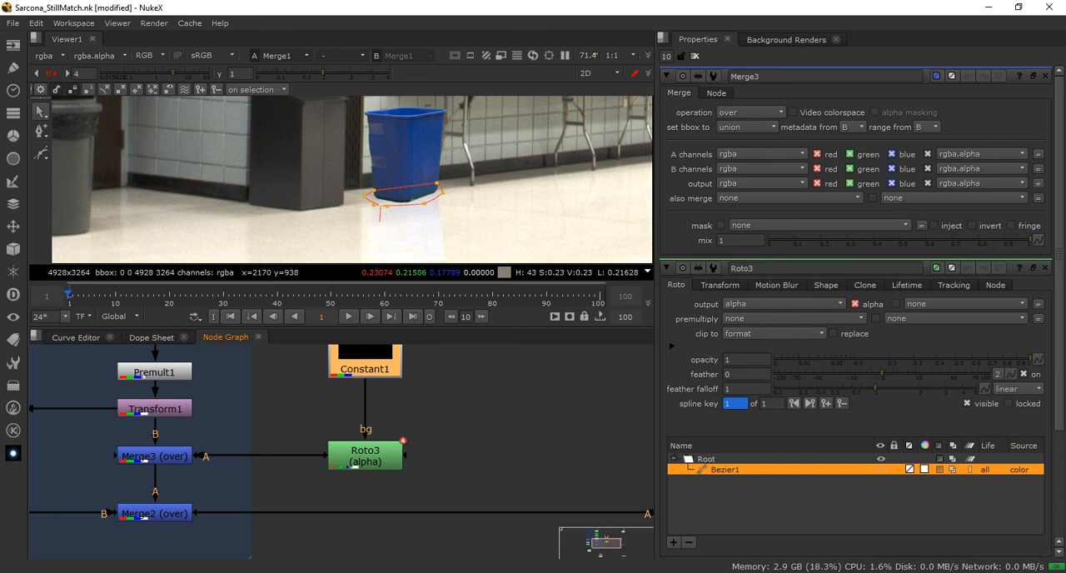
drag(382, 455, 381, 412)
Insert a Premult node between Roto3 and Merge3 and align it level with Merge3
key(Tab)
text(pre)
key(Return)
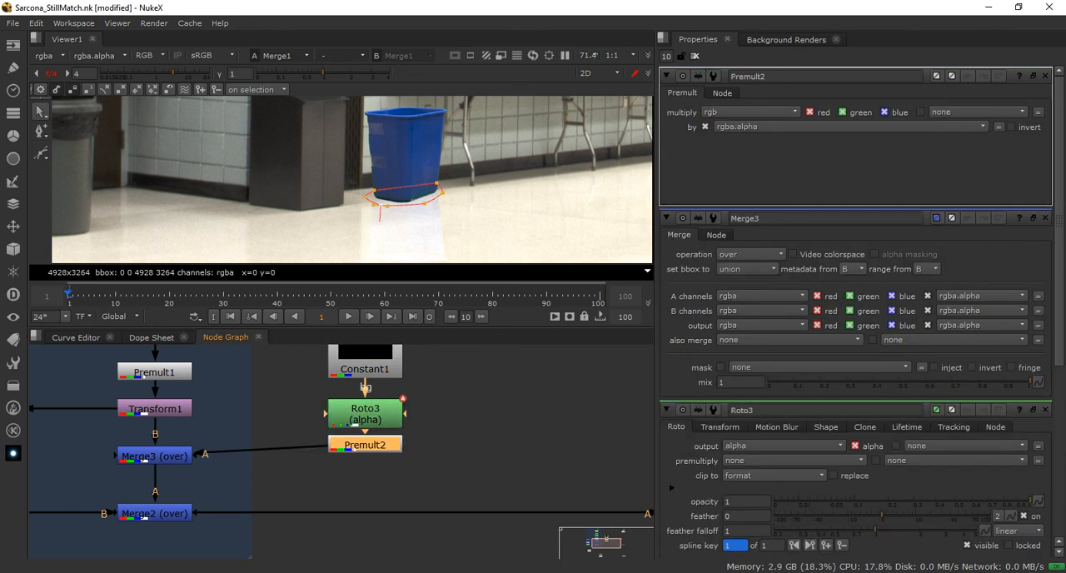
drag(365, 445, 365, 455)
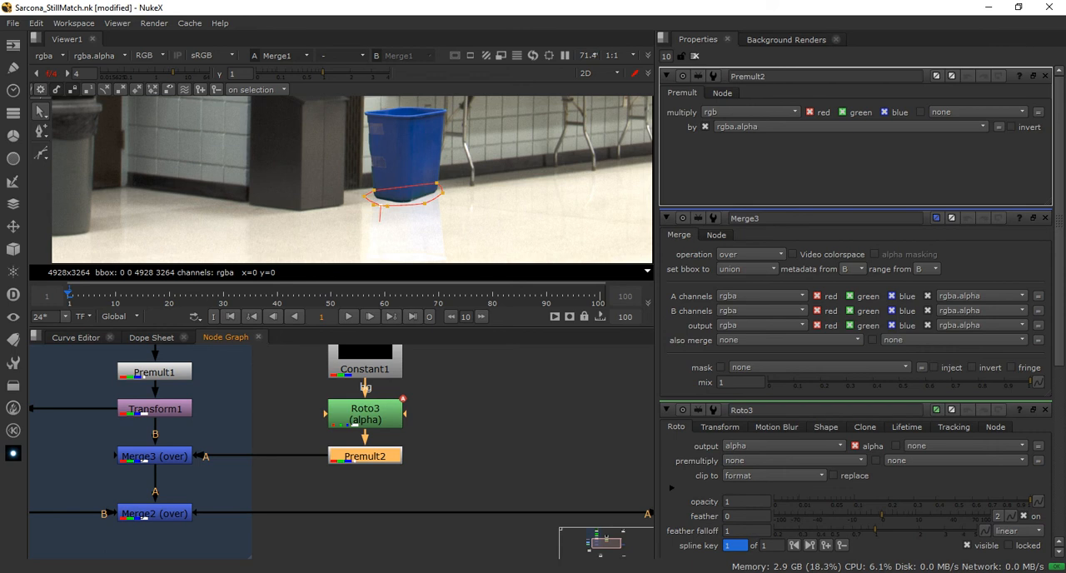
Move the lower point of Roto3's shape up closer to the base of the blue bin
click(364, 415)
middle_drag(365, 414, 368, 462)
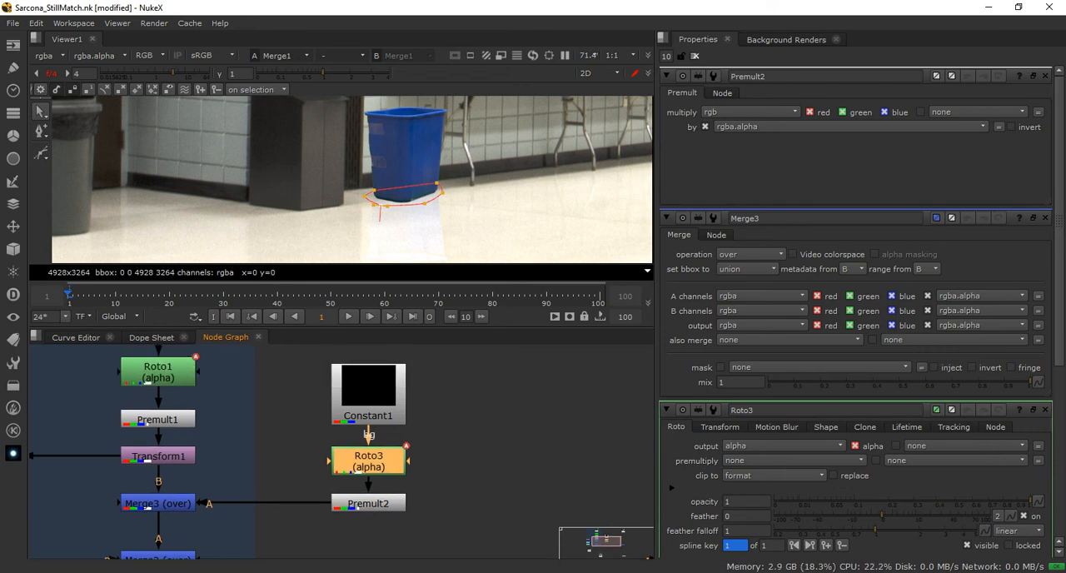
scroll(428, 187, up, 2)
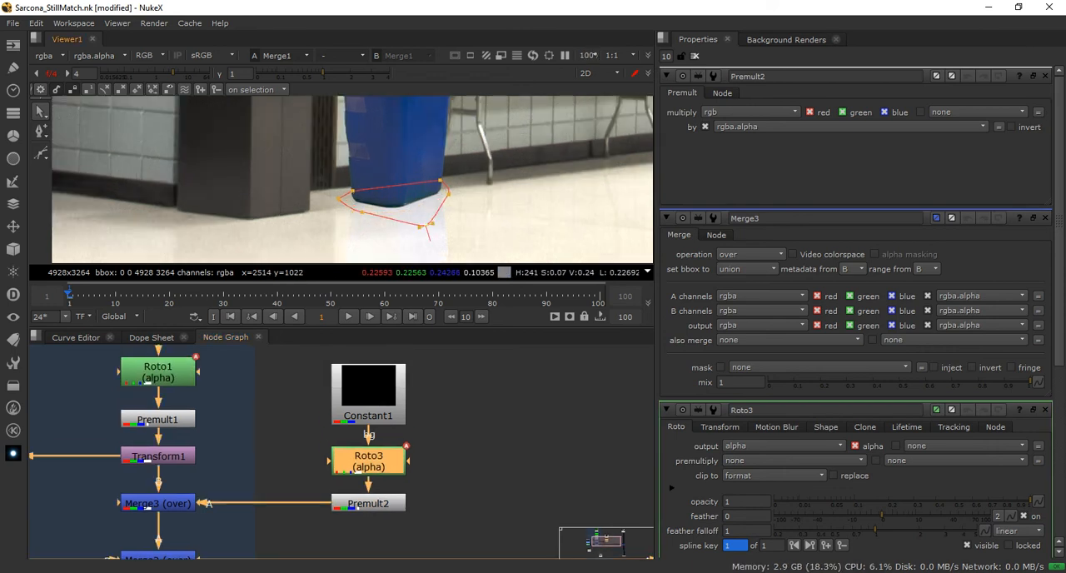
drag(435, 225, 433, 206)
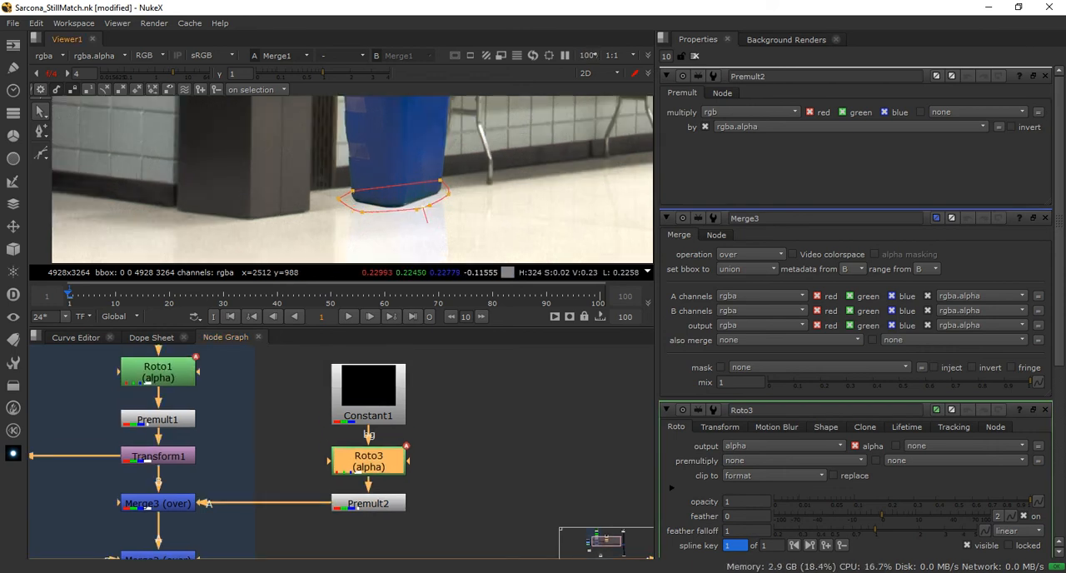
Set Constant1's color to a bright yellow-orange with red 0.95, green 0.595 and blue 0
double_click(368, 404)
click(1012, 126)
drag(723, 161, 718, 148)
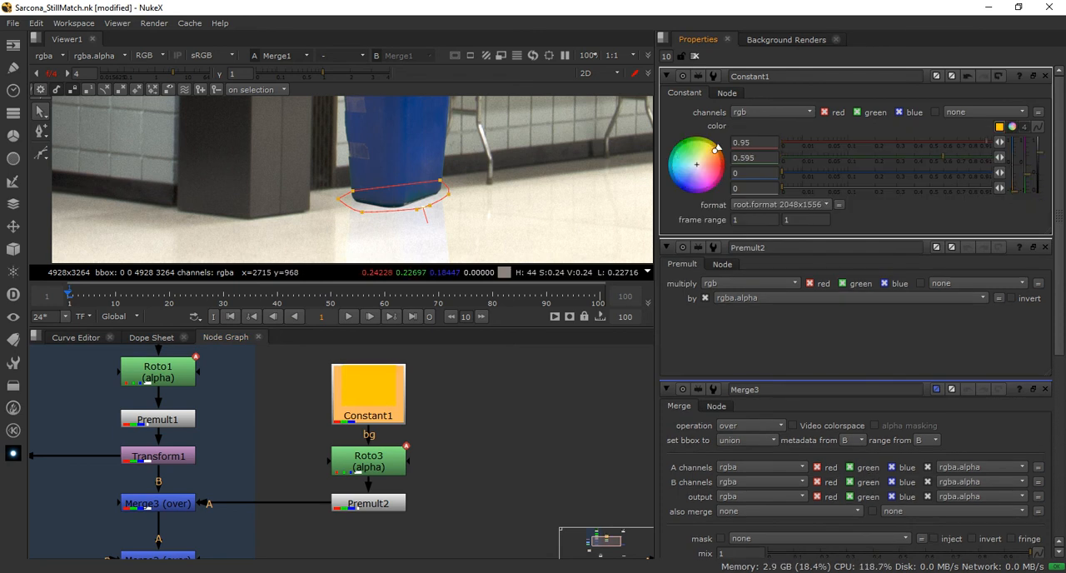
View the outputs of Roto3, Premult2 and Merge3 in turn and examine the colored shape at the bin's base
click(368, 461)
key(1)
key(f)
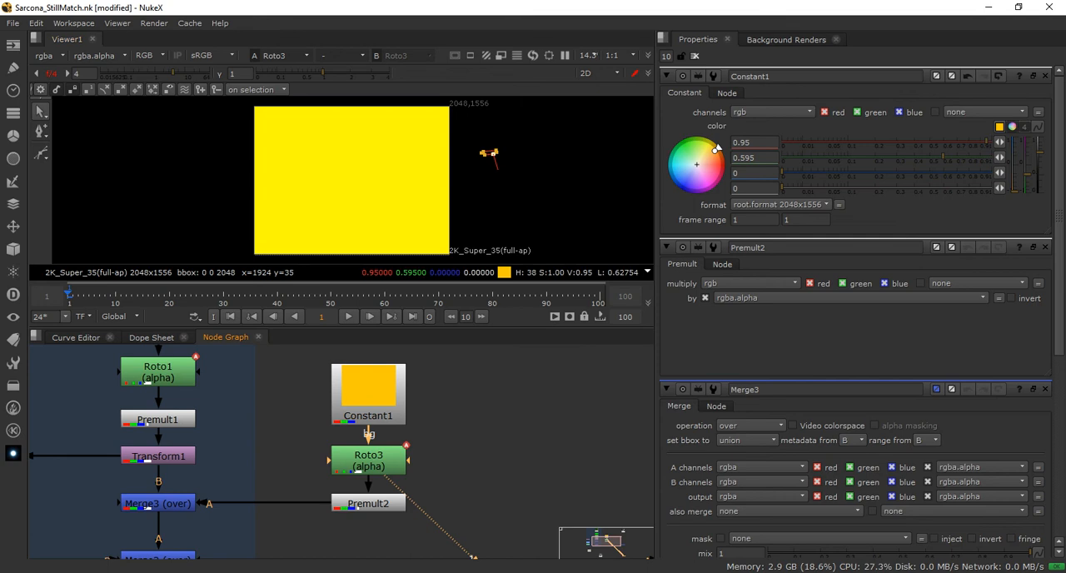
click(368, 504)
key(1)
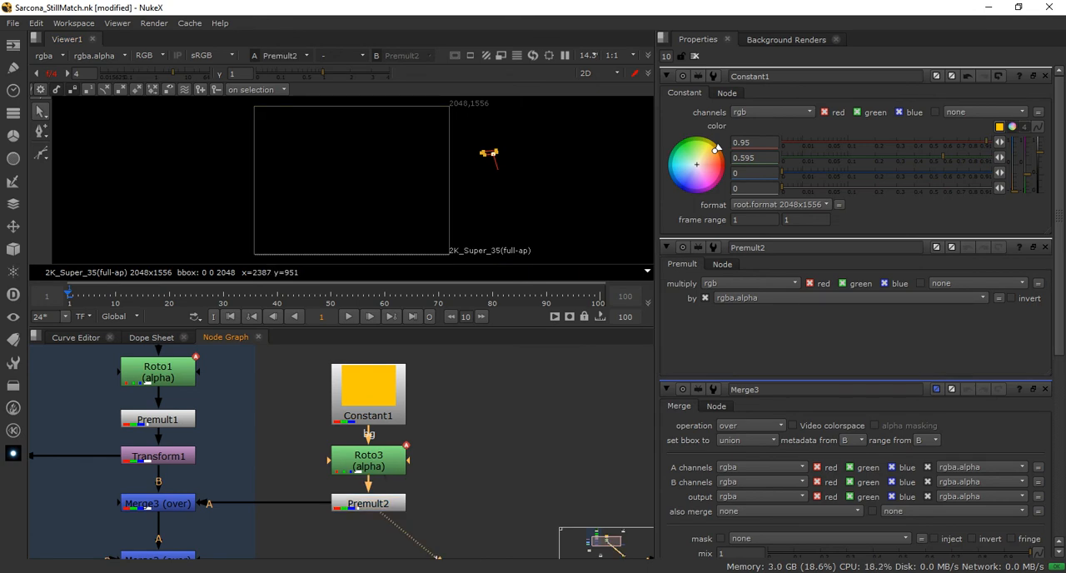
click(159, 504)
key(1)
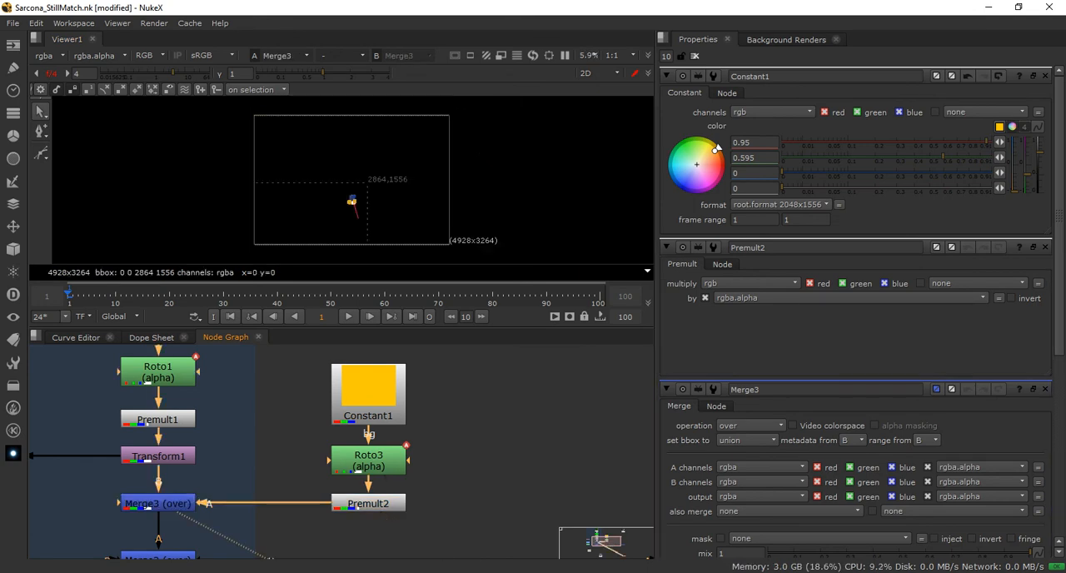
middle_drag(158, 504, 156, 456)
scroll(368, 217, up, 10)
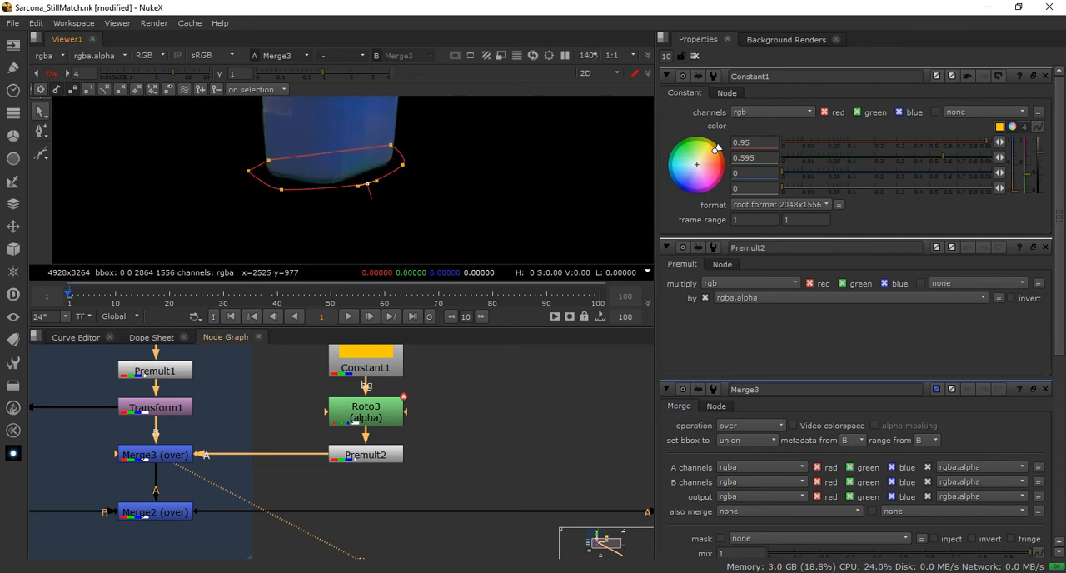
Open the Premult2 and Roto3 properties, try adjusting Roto3's feather and set it back to 0
double_click(365, 455)
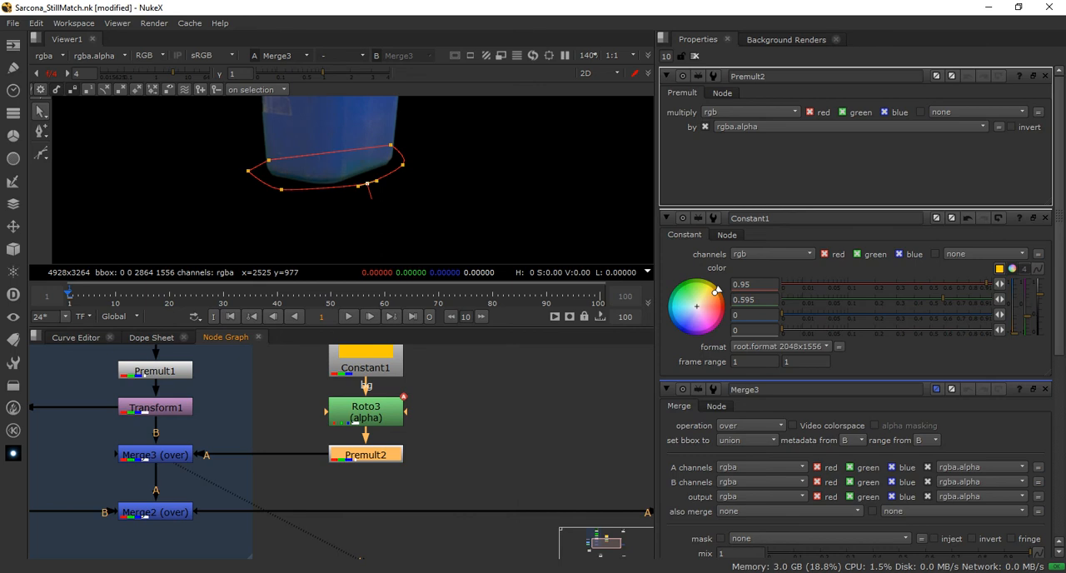
double_click(366, 412)
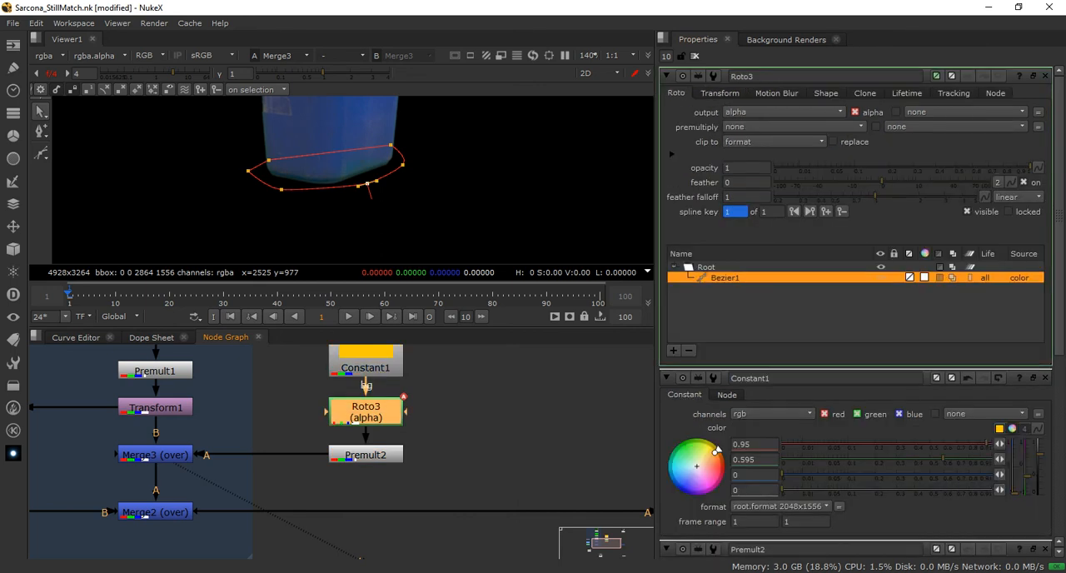
drag(882, 182, 658, 182)
text(0)
key(Return)
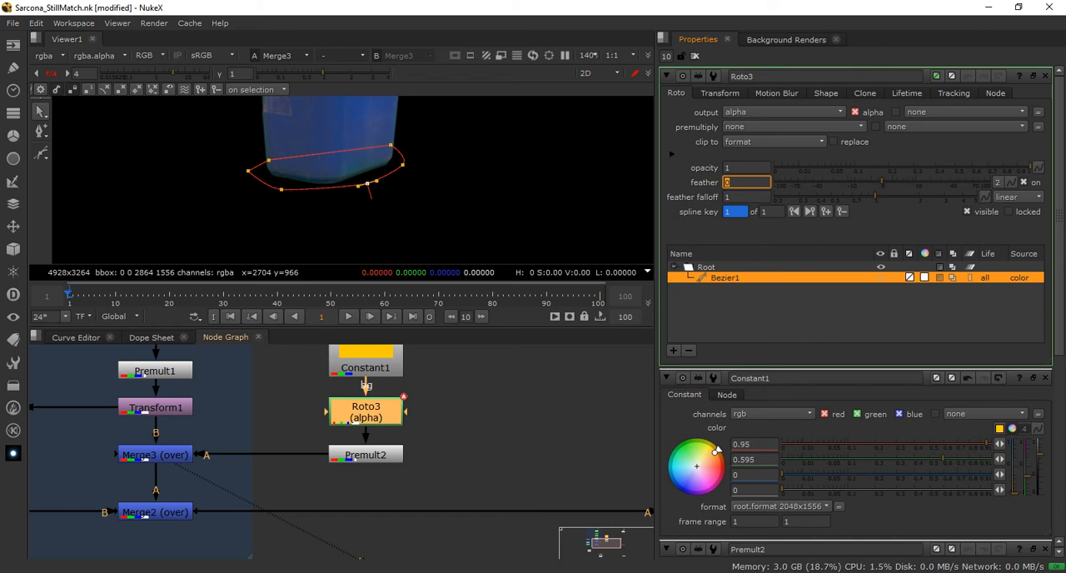
View Premult2's output and move Roto3's whole shape inside the 2048x1556 frame
click(366, 455)
key(1)
scroll(496, 192, down, 7)
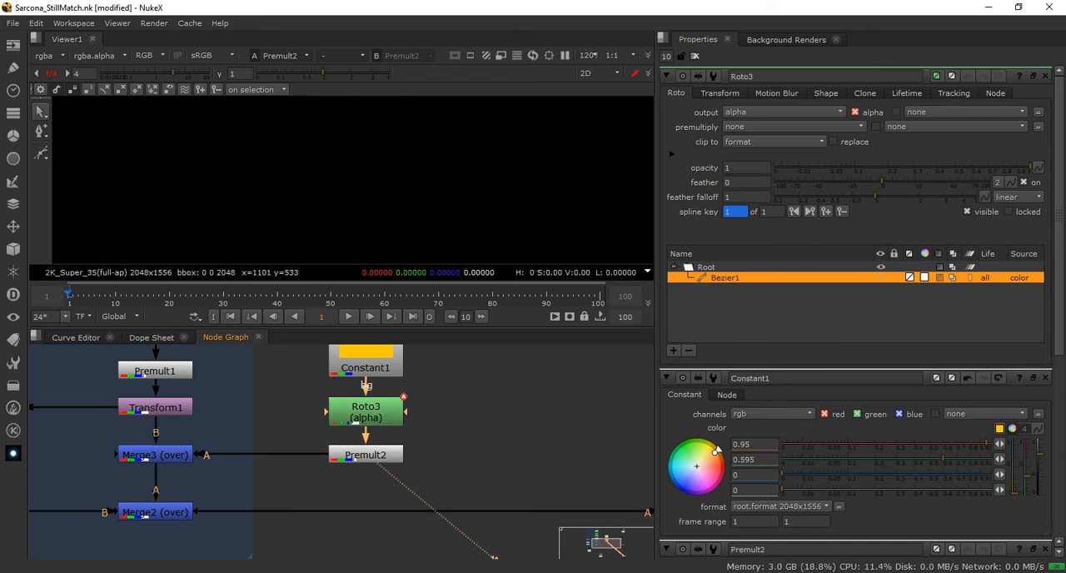
scroll(359, 203, down, 6)
drag(433, 197, 526, 126)
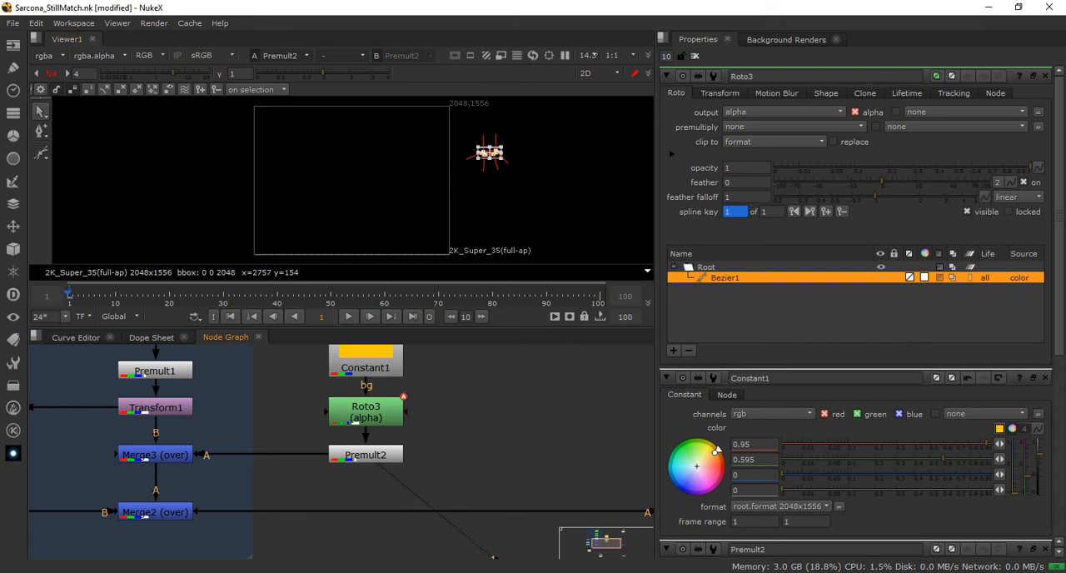
scroll(479, 156, up, 8)
drag(495, 158, 218, 200)
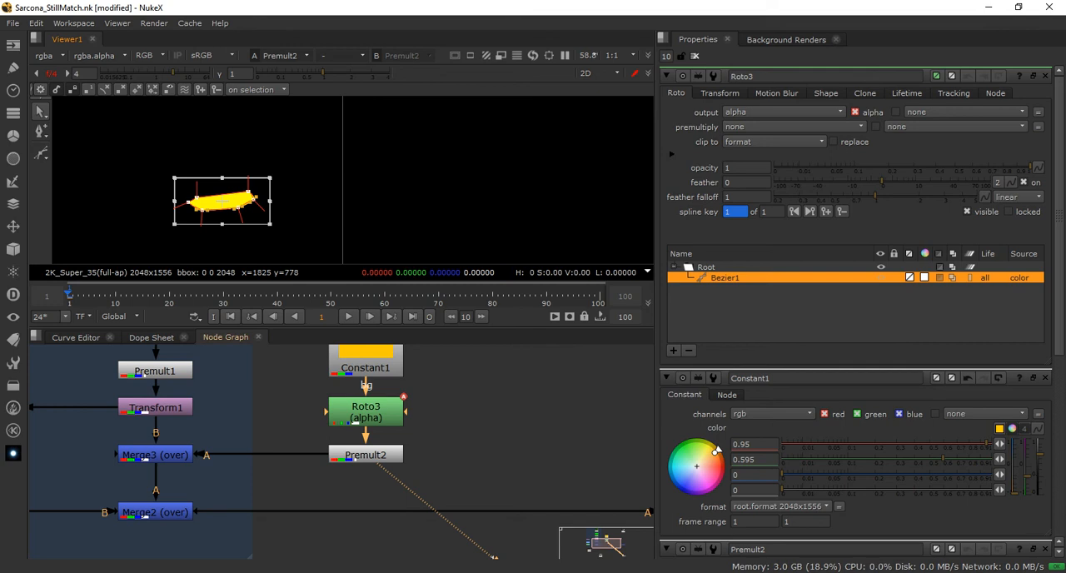
View Merge3 and Merge1 to examine where the moved yellow shape lands relative to the bin and backplate
ctrl+shift+click(155, 455)
key(f)
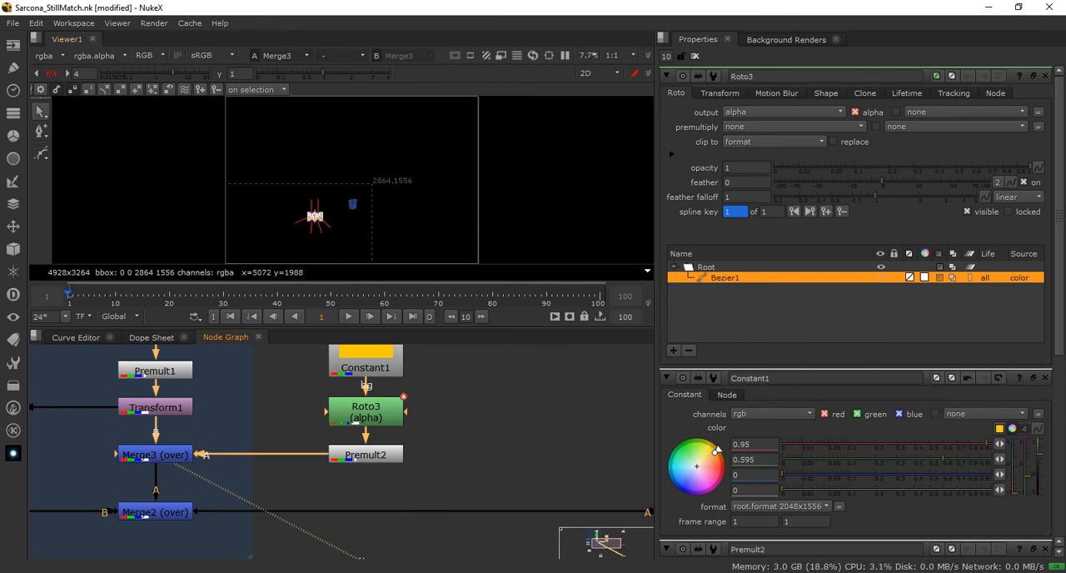
middle_drag(500, 492, 265, 452)
ctrl+shift+click(486, 473)
scroll(336, 223, up, 8)
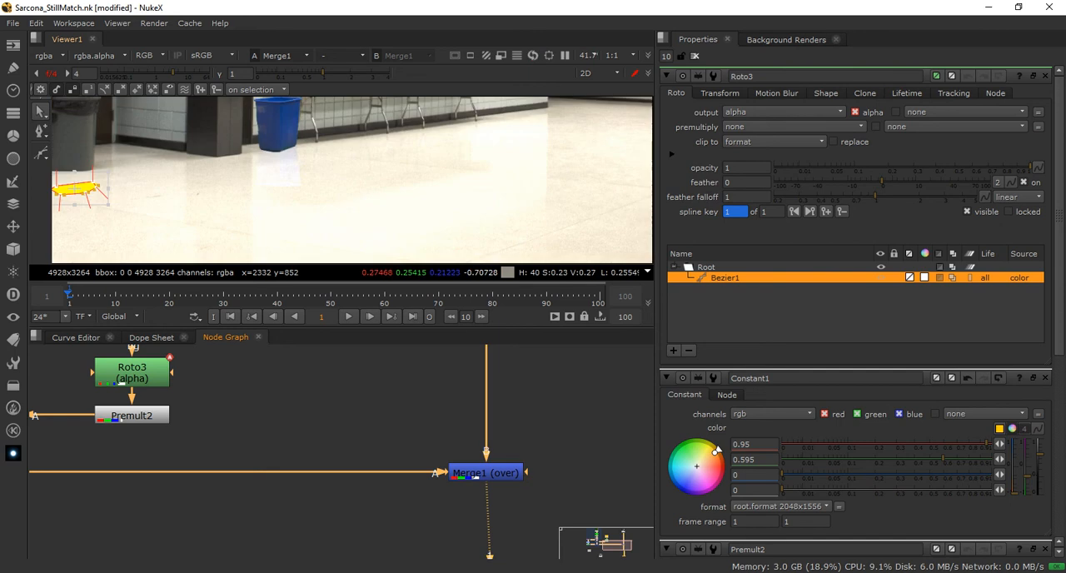
middle_drag(491, 199, 566, 199)
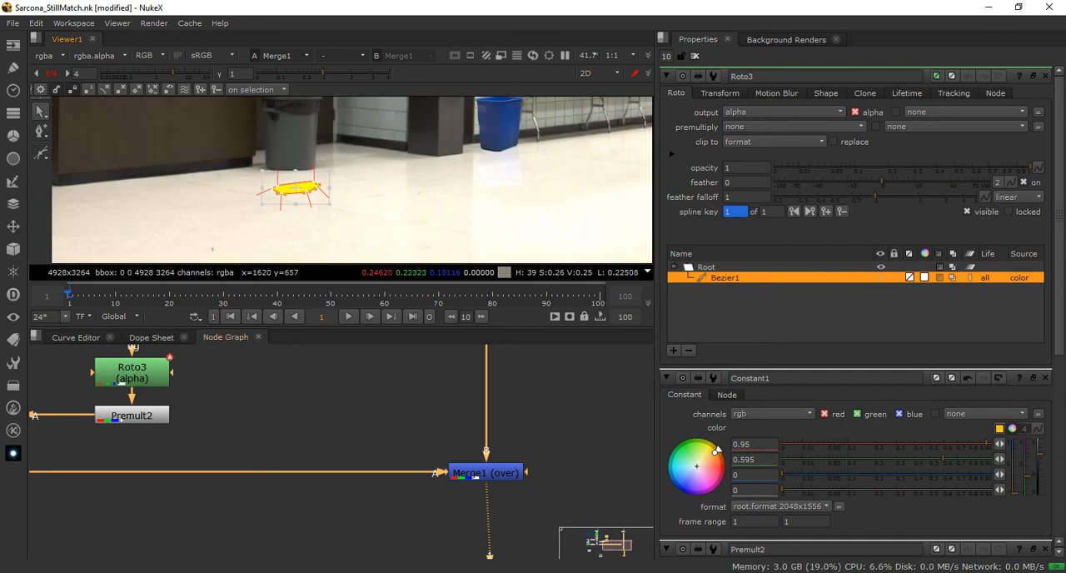
Undo the move of Roto3's shape to restore it around the base of the blue bin
middle_drag(267, 396, 432, 511)
middle_drag(136, 531, 172, 524)
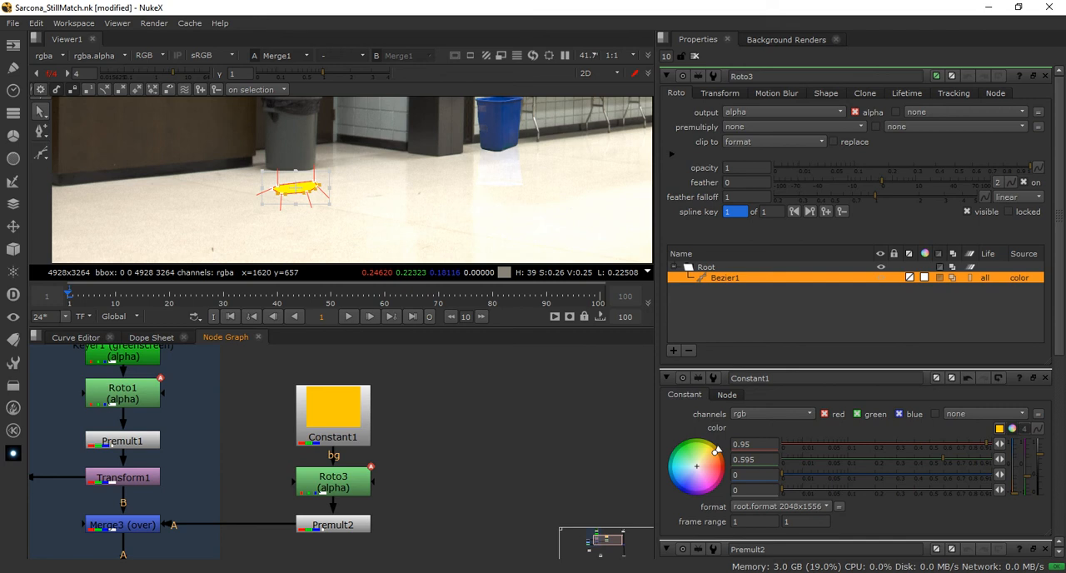
key(ctrl+z)
key(ctrl+z)
key(ctrl+z)
key(ctrl+z)
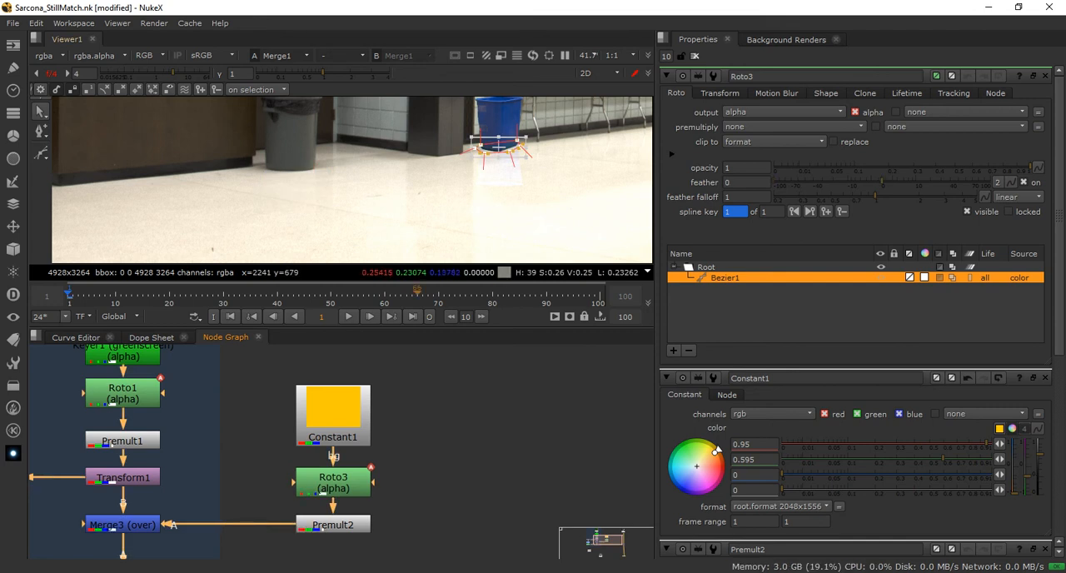
Open the properties of Constant1 and the recycle bin's Read3 node and compare their format settings
click(333, 421)
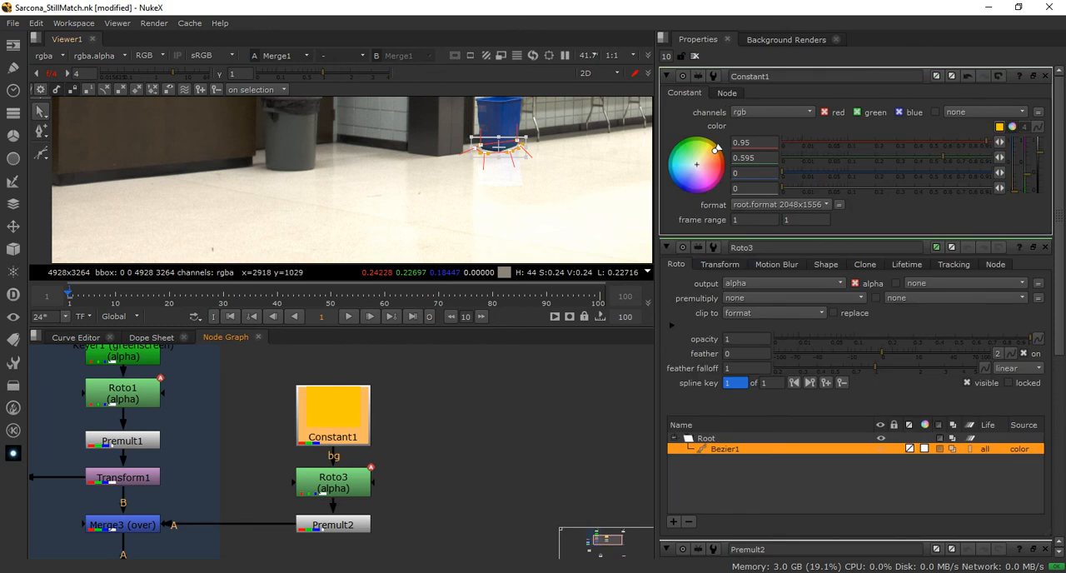
click(433, 416)
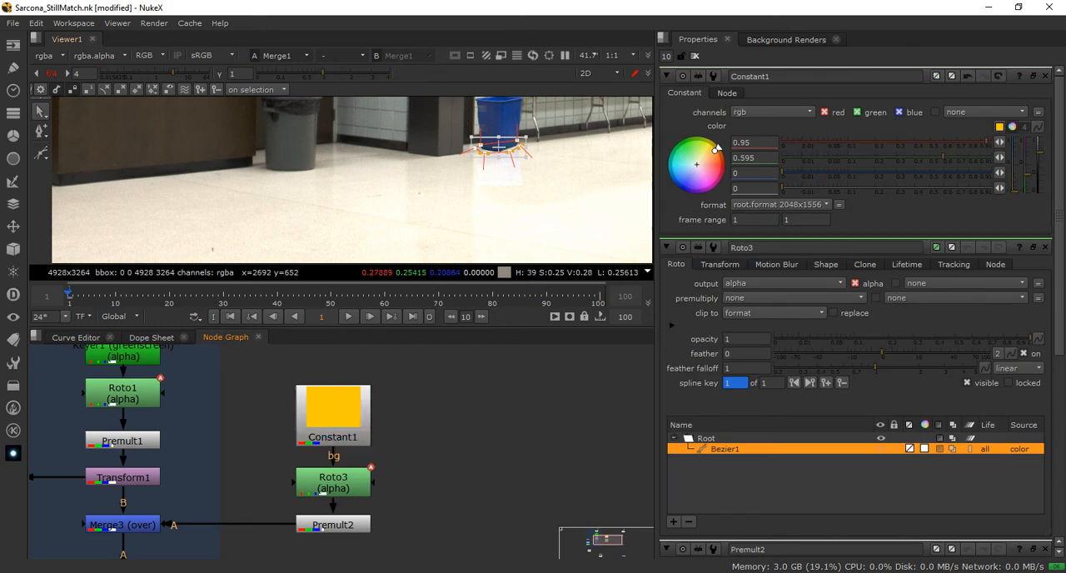
key(space)
middle_drag(433, 417, 715, 358)
click(405, 229)
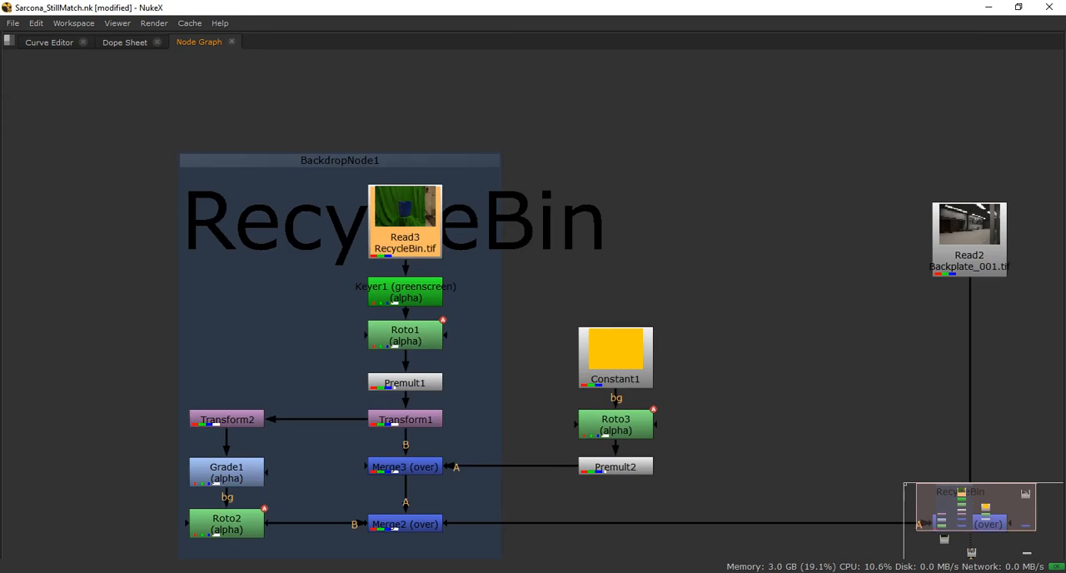
key(space)
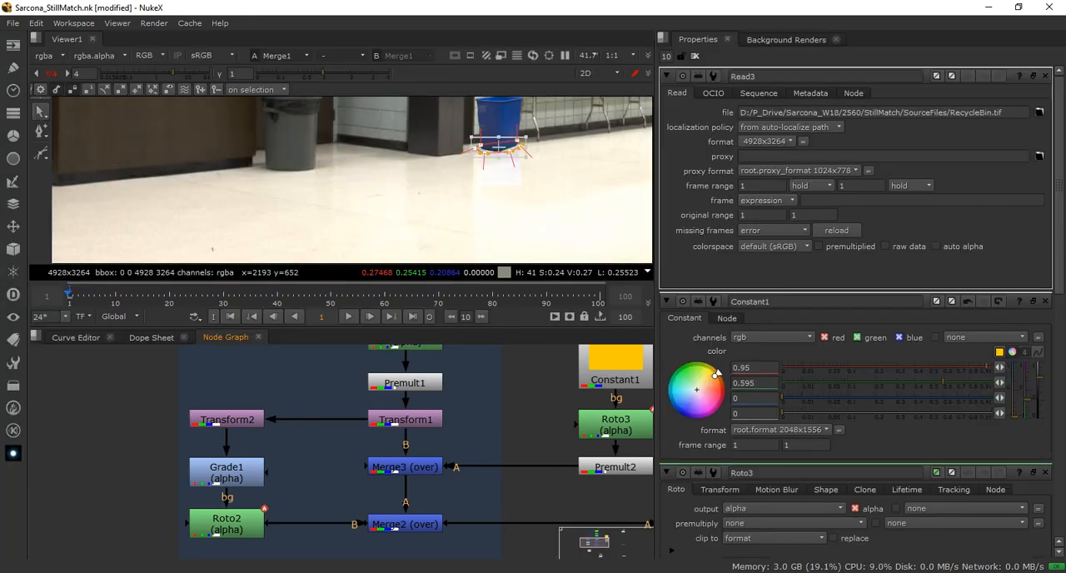
middle_drag(433, 408, 390, 504)
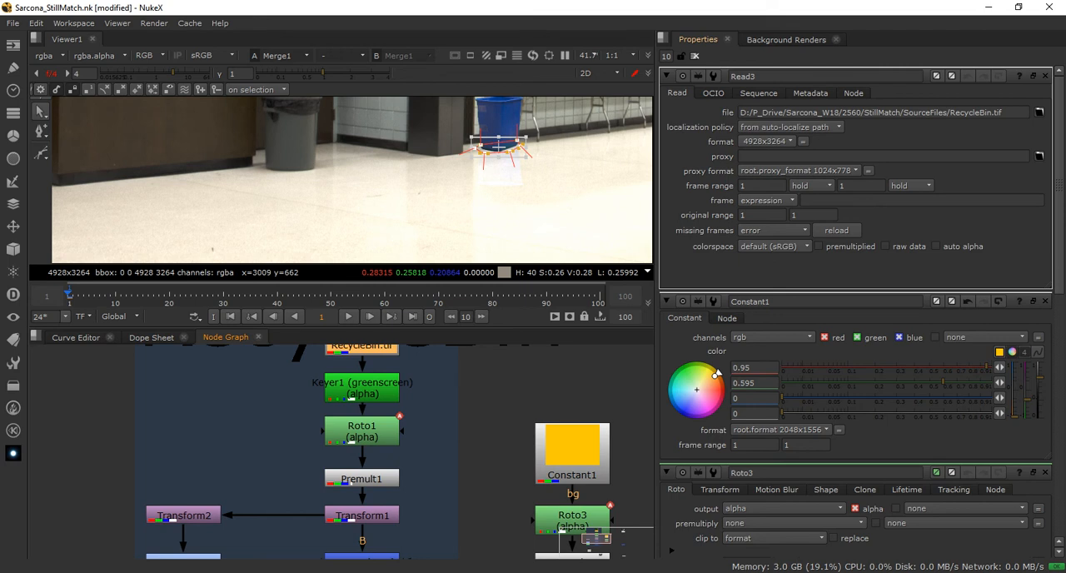
Check the format of the backplate's Read2 node and set Constant1's format to 4928x3264
middle_drag(608, 383, 109, 454)
double_click(426, 425)
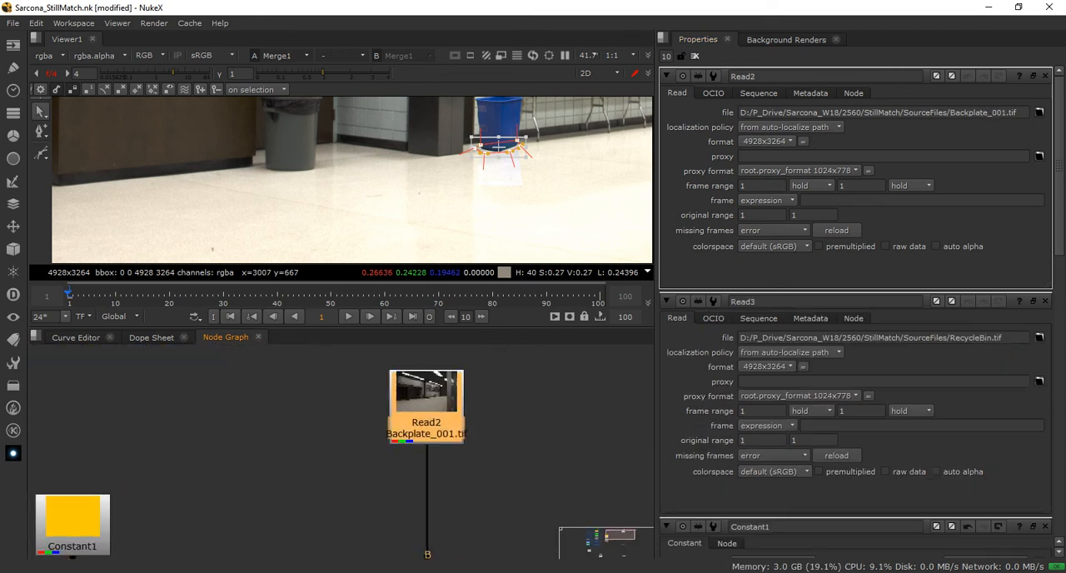
middle_drag(275, 468, 536, 392)
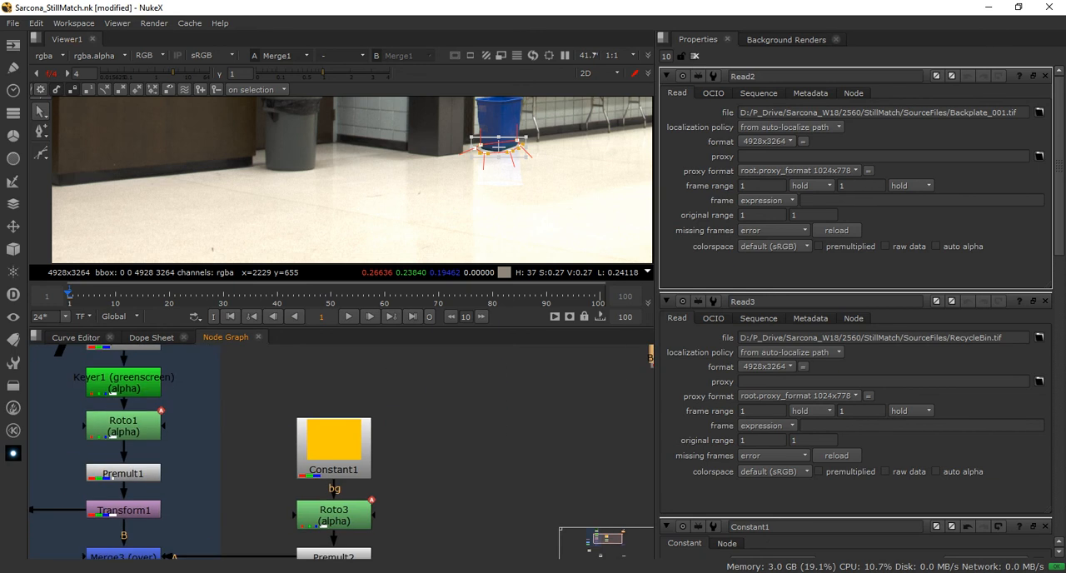
double_click(333, 442)
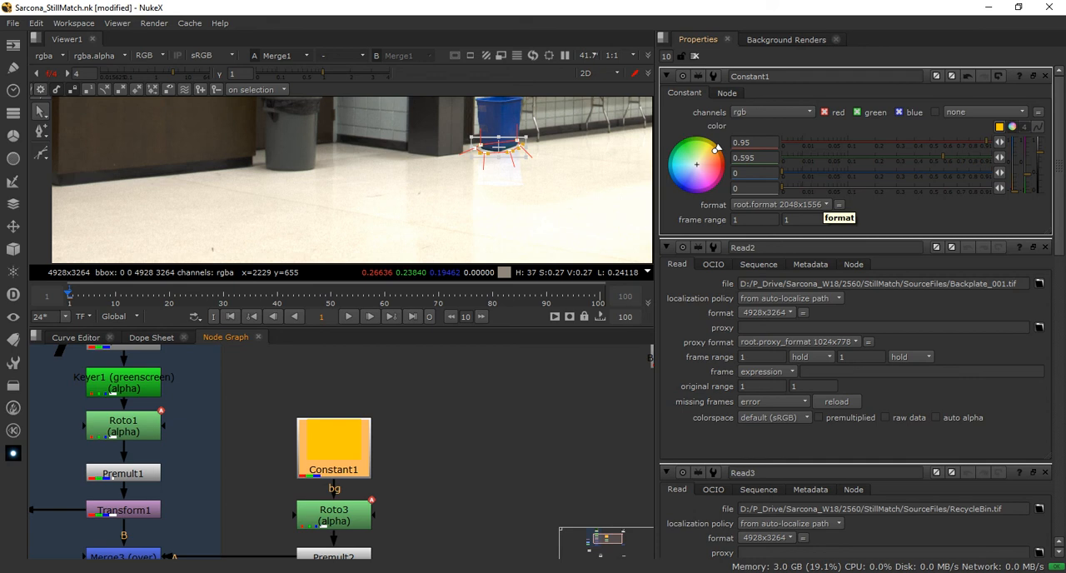
click(821, 204)
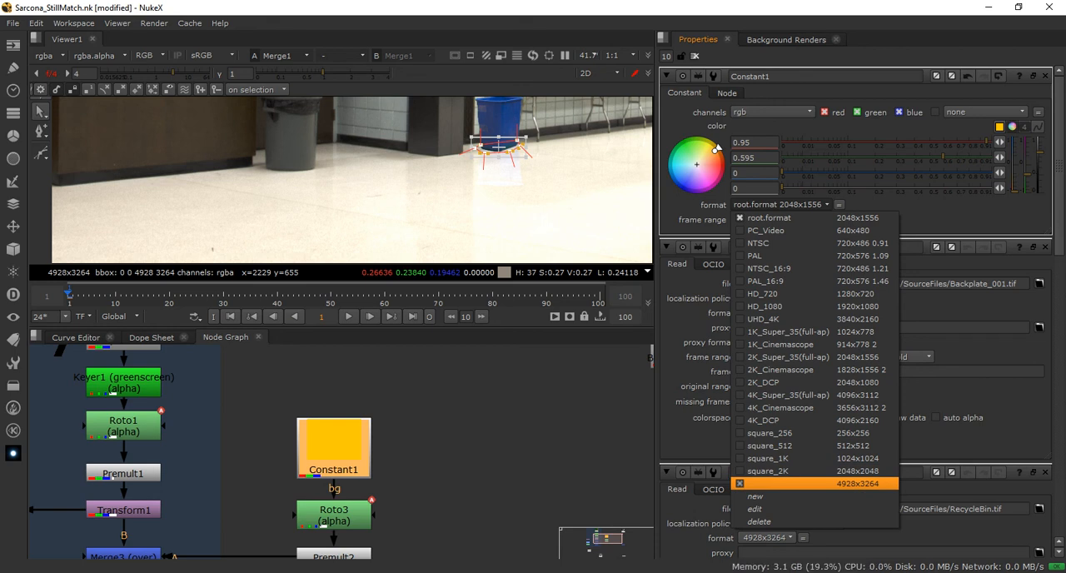
key(Return)
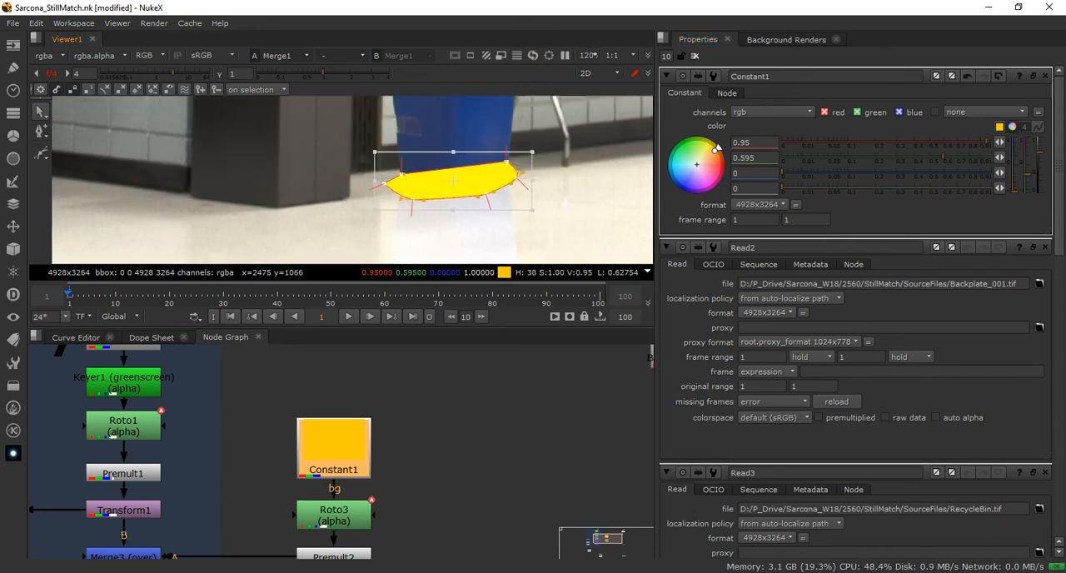
Delete Merge3 and move Constant1, Roto3 and Premult2 to the opposite side of the RecycleBin backdrop, beside the reflection branch
middle_drag(400, 508, 488, 369)
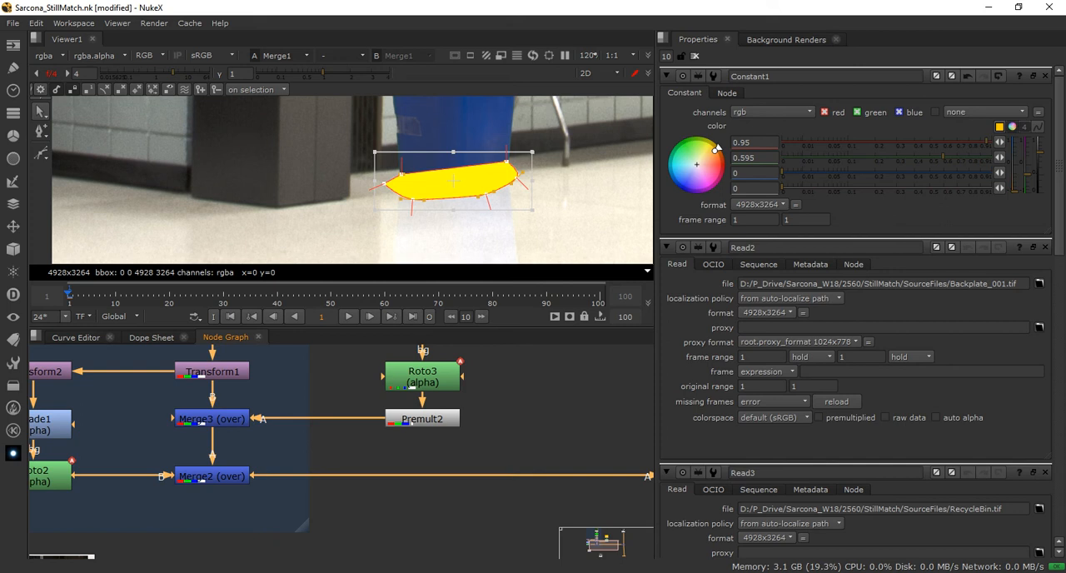
middle_drag(358, 416, 459, 478)
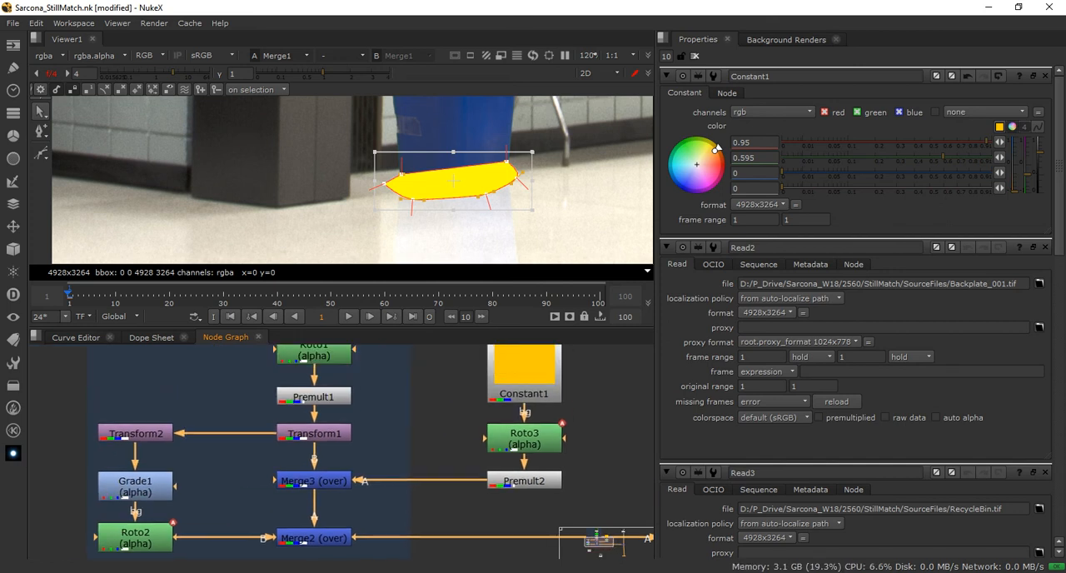
click(314, 481)
key(Delete)
ctrl+drag(524, 480, 41, 511)
middle_drag(41, 512, 163, 475)
drag(163, 475, 83, 508)
middle_drag(82, 508, 35, 437)
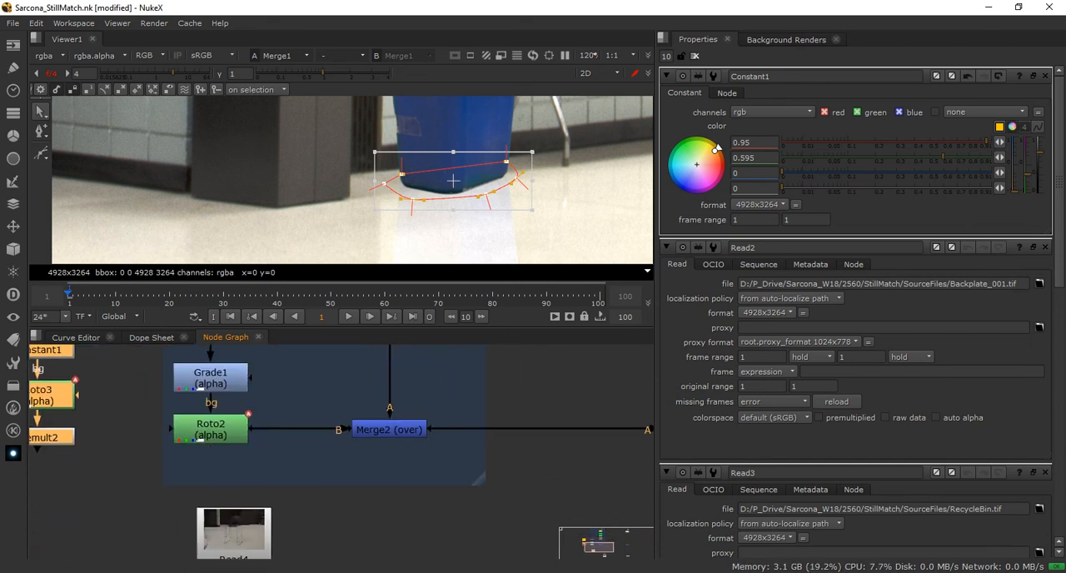
Merge Premult2 over Roto2 with a new Merge node below Roto2, and feed the result into Merge2's B input
drag(479, 478, 496, 536)
middle_drag(496, 535, 590, 559)
click(215, 490)
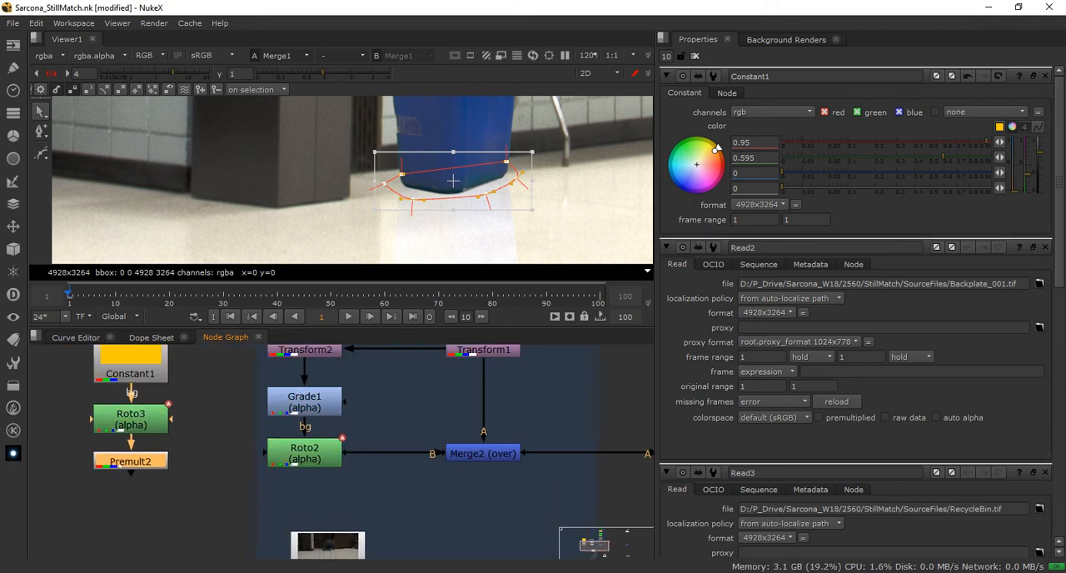
key(m)
drag(234, 462, 314, 529)
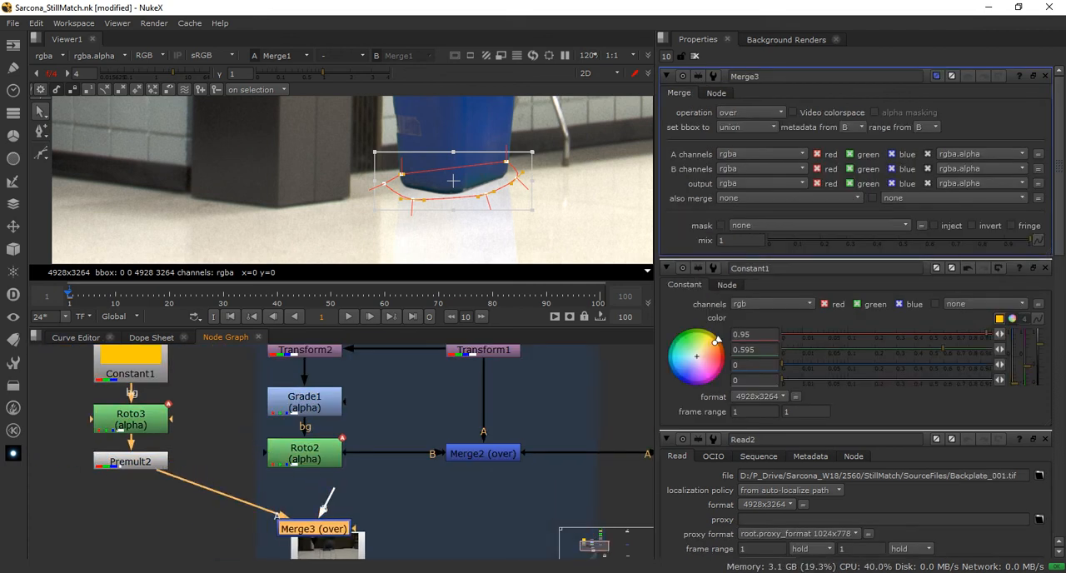
drag(335, 492, 306, 456)
drag(314, 529, 304, 496)
drag(358, 453, 321, 498)
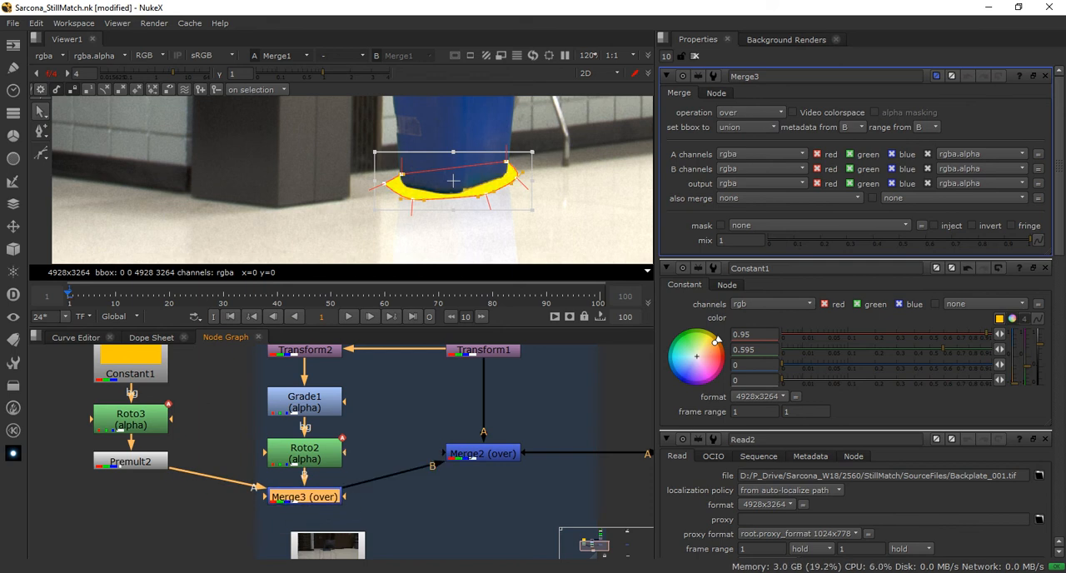
Straighten the node tree by aligning Premult2, Merge3, Merge2 and Merge1 in one horizontal row, shifting the shadow branch along
drag(483, 453, 483, 474)
key(space)
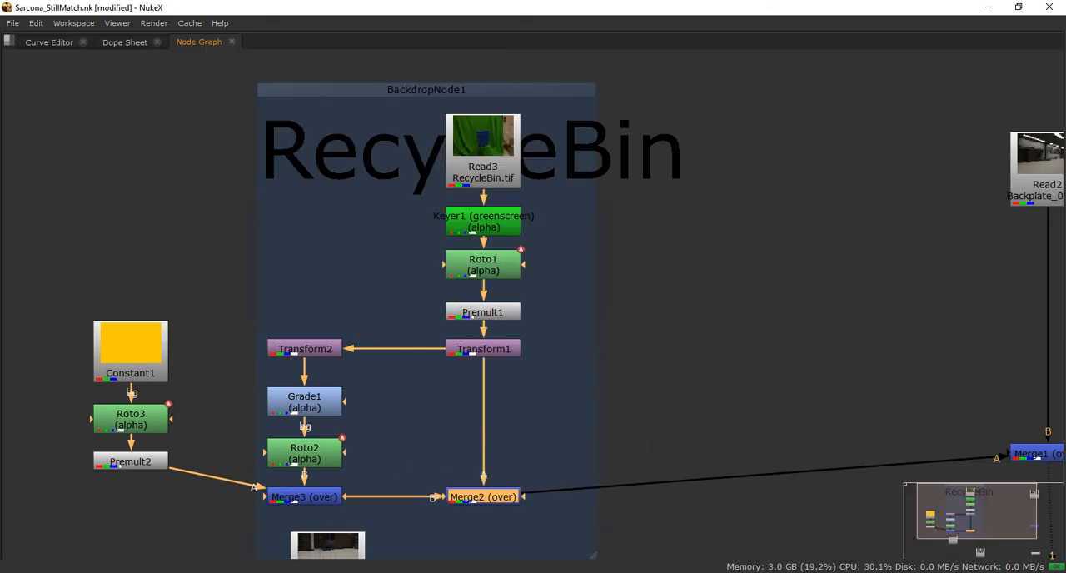
middle_drag(833, 375, 566, 348)
drag(781, 427, 781, 469)
middle_drag(466, 359, 856, 350)
drag(174, 250, 317, 451)
drag(254, 383, 248, 419)
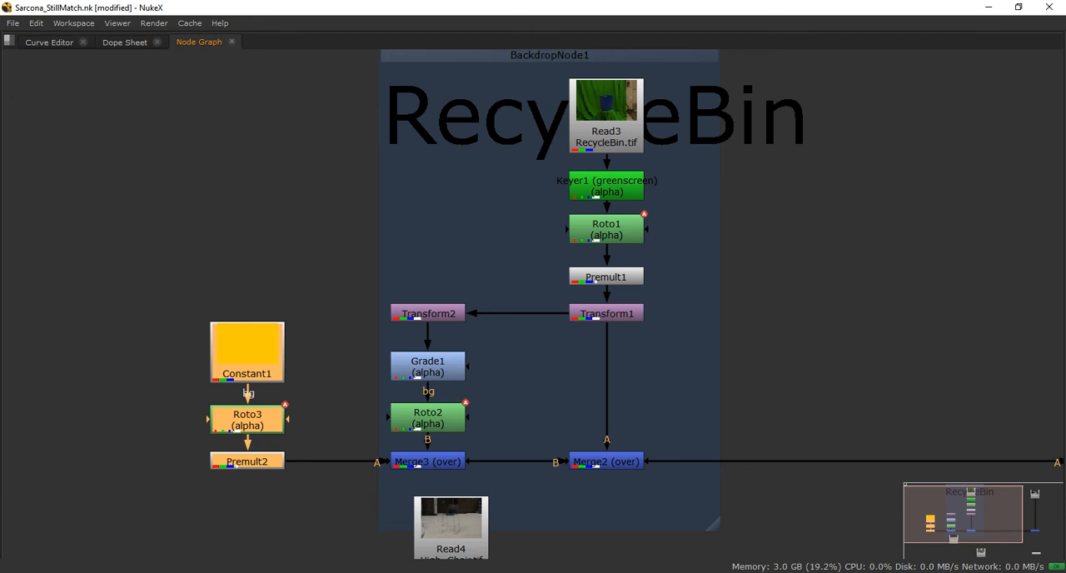
Examine the shadow branch from Constant1 to Premult2 and the reflection branch from Transform2 to Roto2, where they meet in Merge3
scroll(311, 463, up, 5)
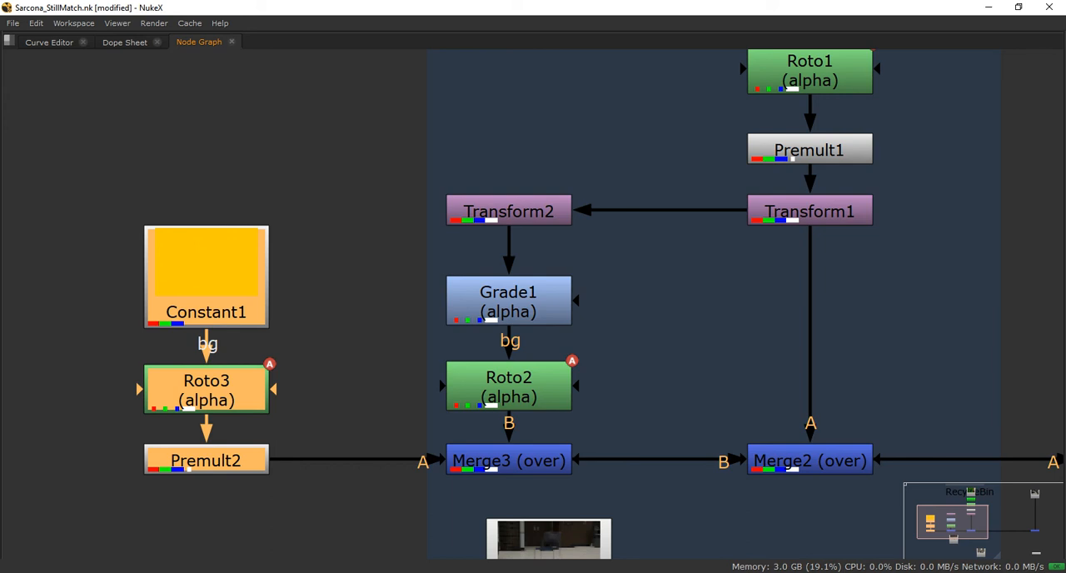
click(337, 366)
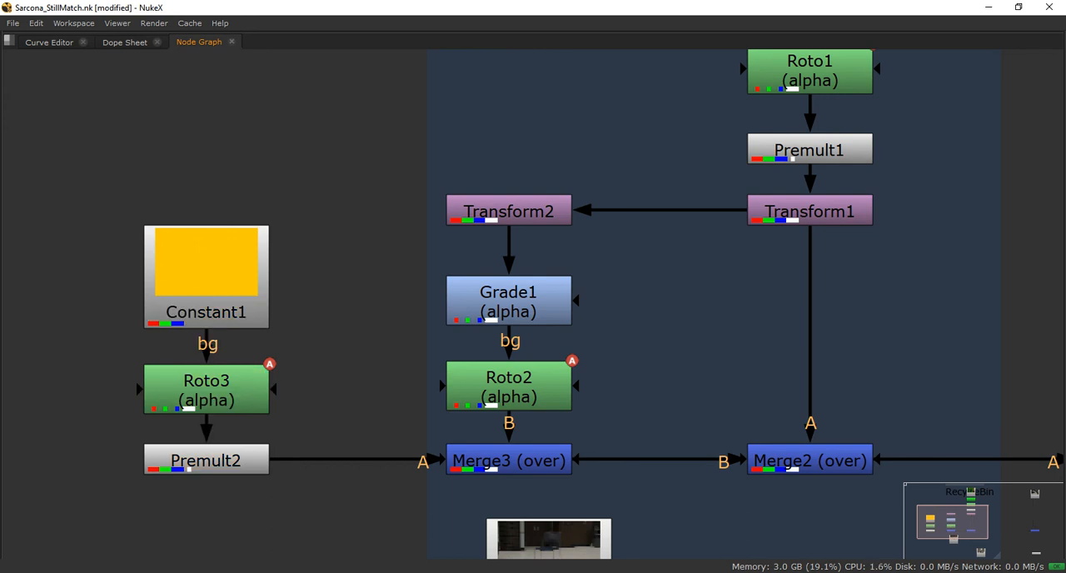
middle_drag(337, 366, 233, 339)
click(102, 266)
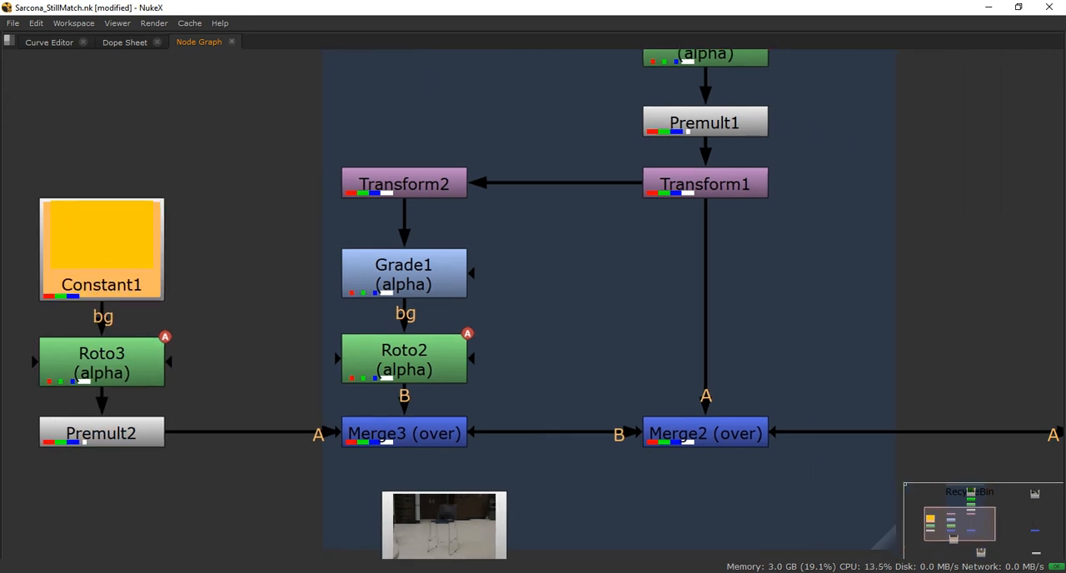
click(102, 363)
mouse_move(101, 433)
mouse_down()
mouse_move(102, 442)
mouse_move(102, 433)
mouse_up()
click(405, 359)
click(405, 275)
click(404, 183)
click(404, 359)
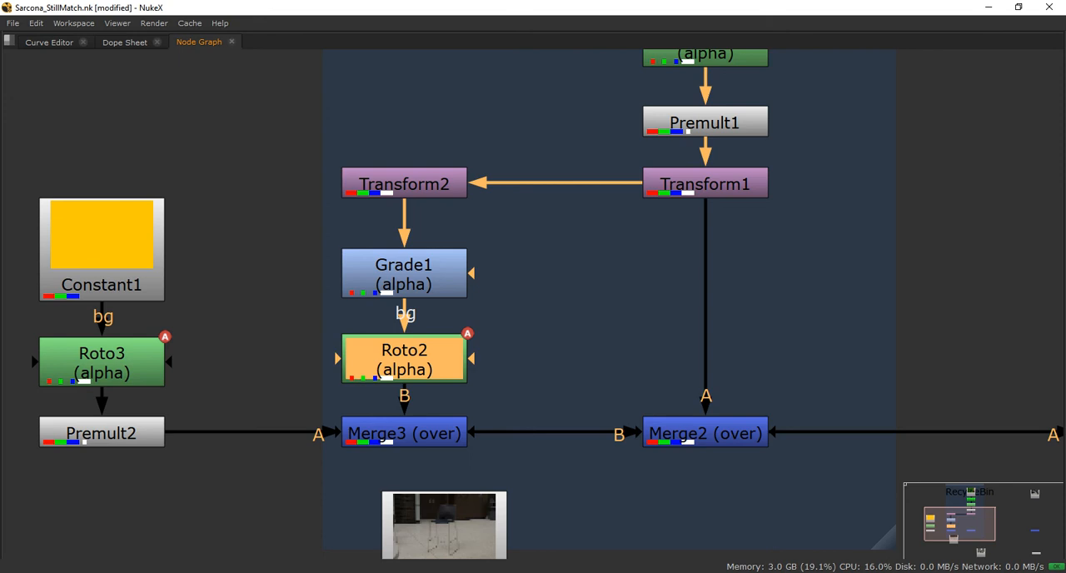
middle_drag(405, 360, 377, 449)
scroll(494, 384, down, 4)
middle_drag(494, 384, 402, 415)
key(space)
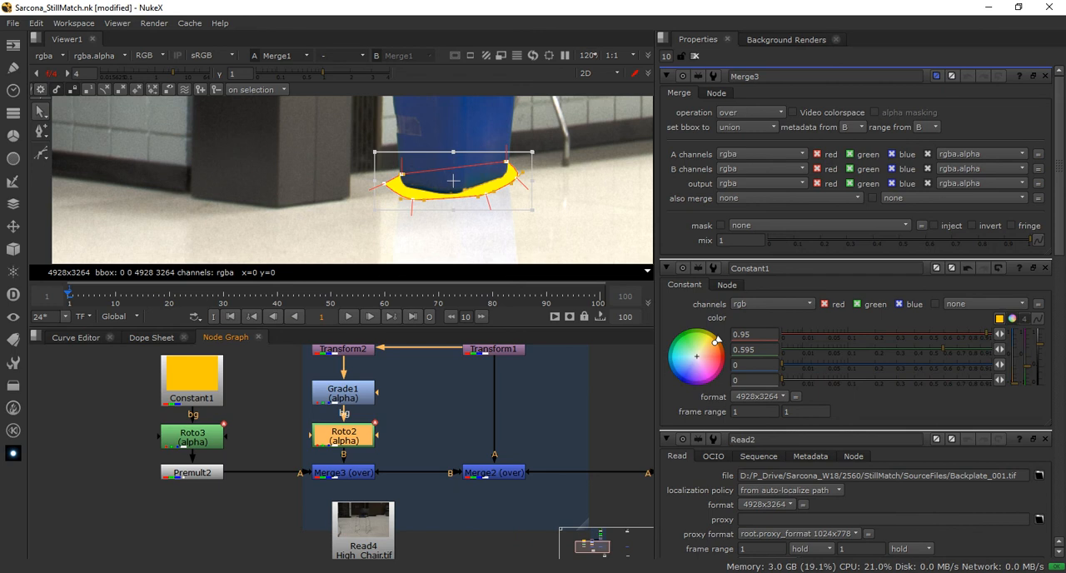
Set Roto3's Bezier1 shape to an opacity of 0.052, a feather of 8 and a feather falloff of 2
click(192, 438)
double_click(193, 437)
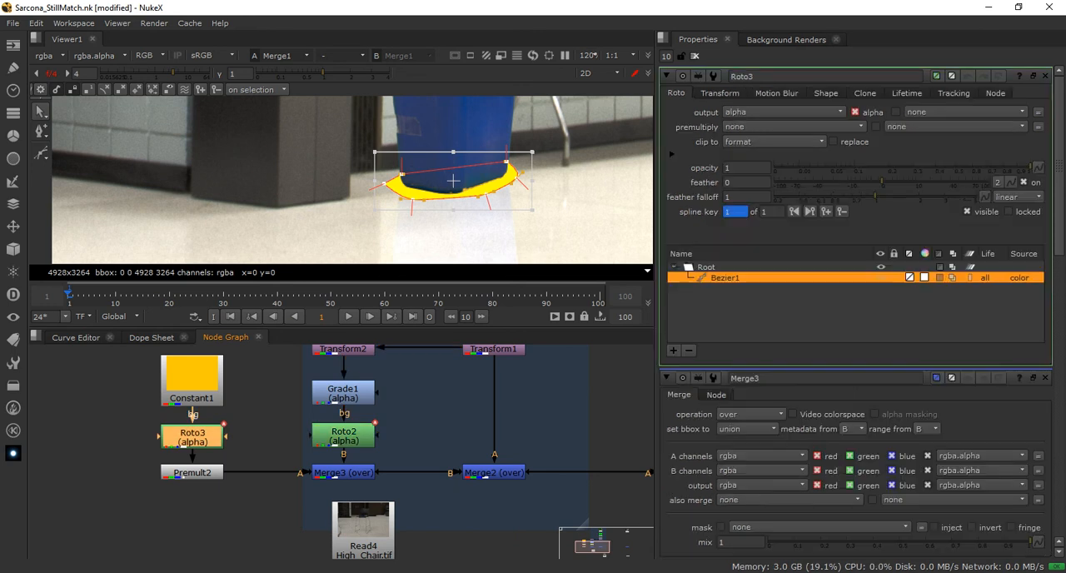
drag(881, 181, 831, 167)
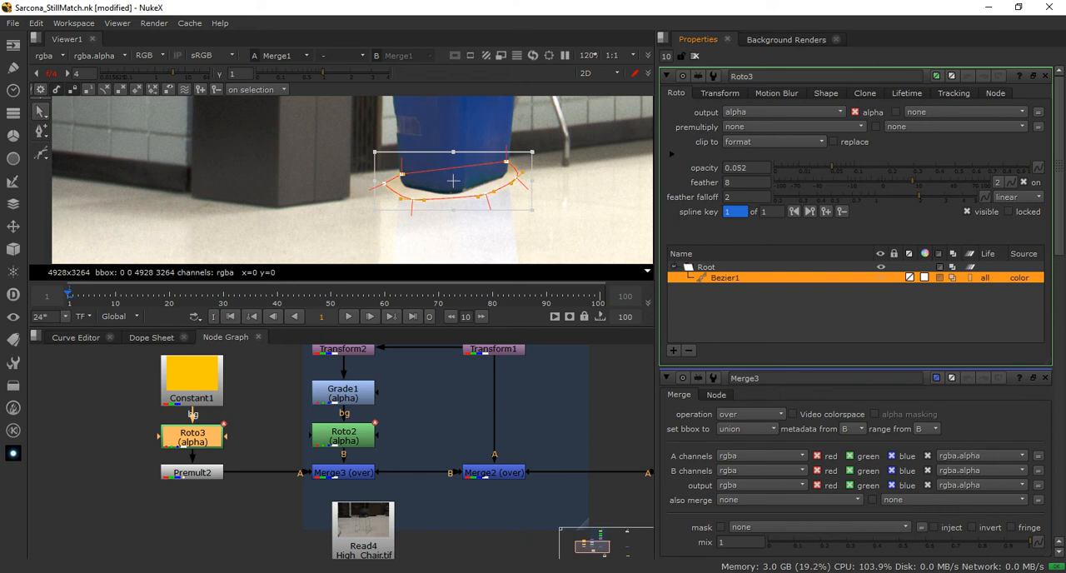
Change Constant1's color to black with an alpha of 1 and raise Roto3's Bezier1 opacity to 0.395
double_click(191, 379)
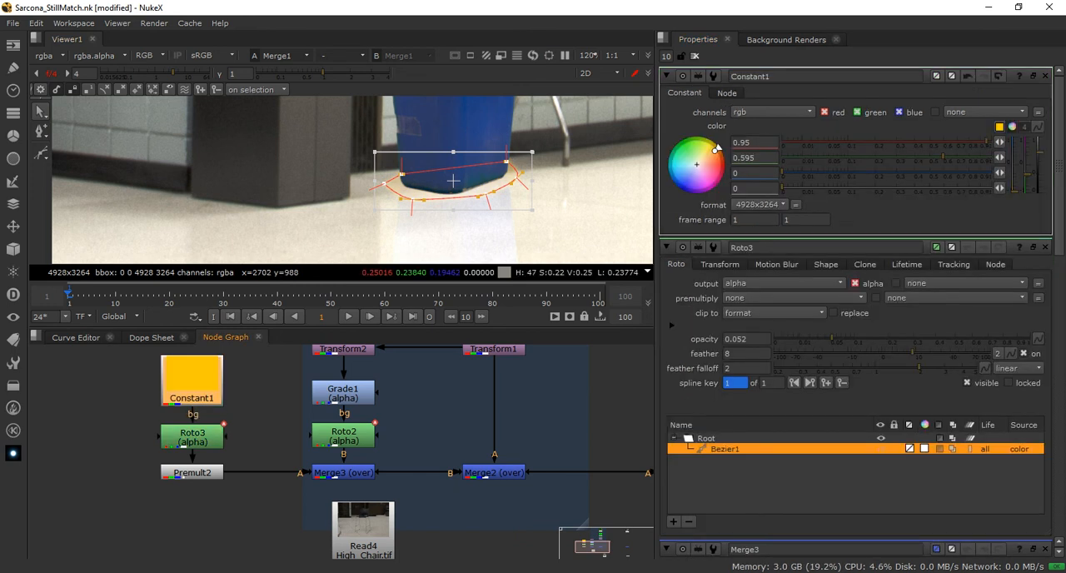
click(782, 142)
drag(784, 157, 959, 157)
click(946, 158)
click(951, 142)
click(992, 188)
drag(785, 172, 780, 157)
drag(950, 143, 780, 142)
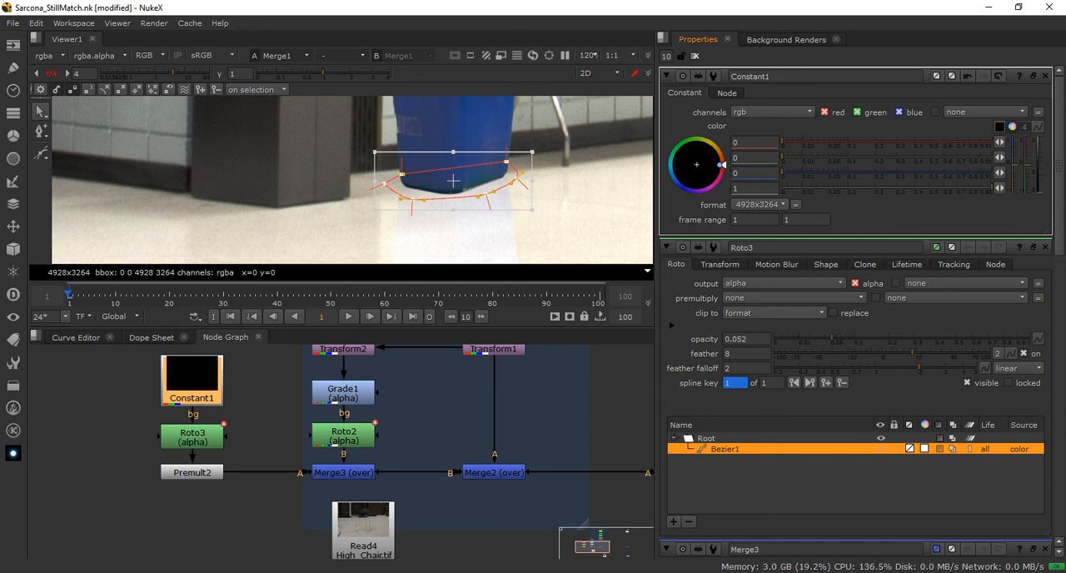
drag(831, 338, 935, 338)
scroll(498, 224, up, 2)
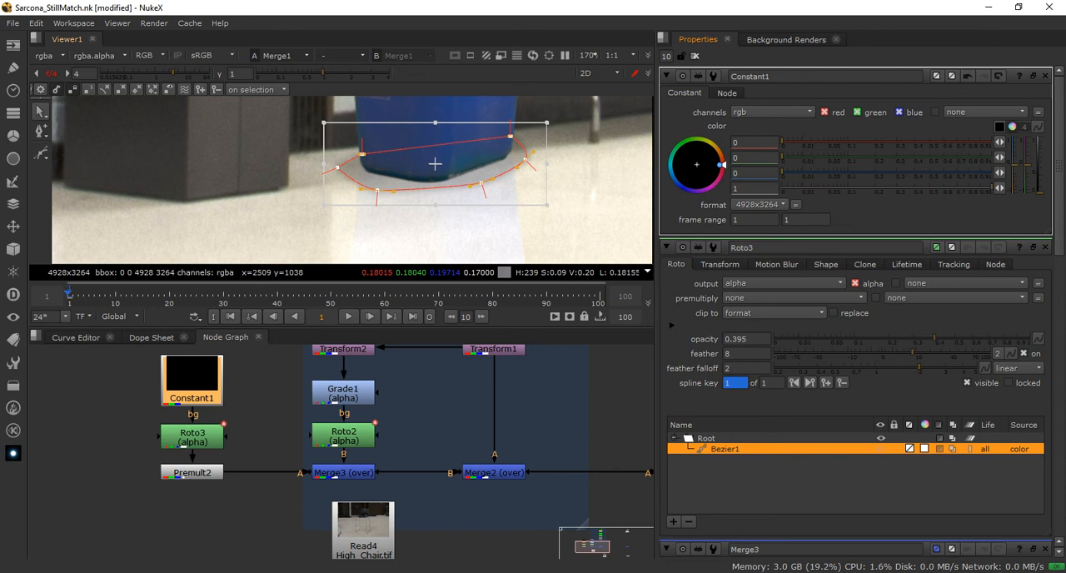
key(v)
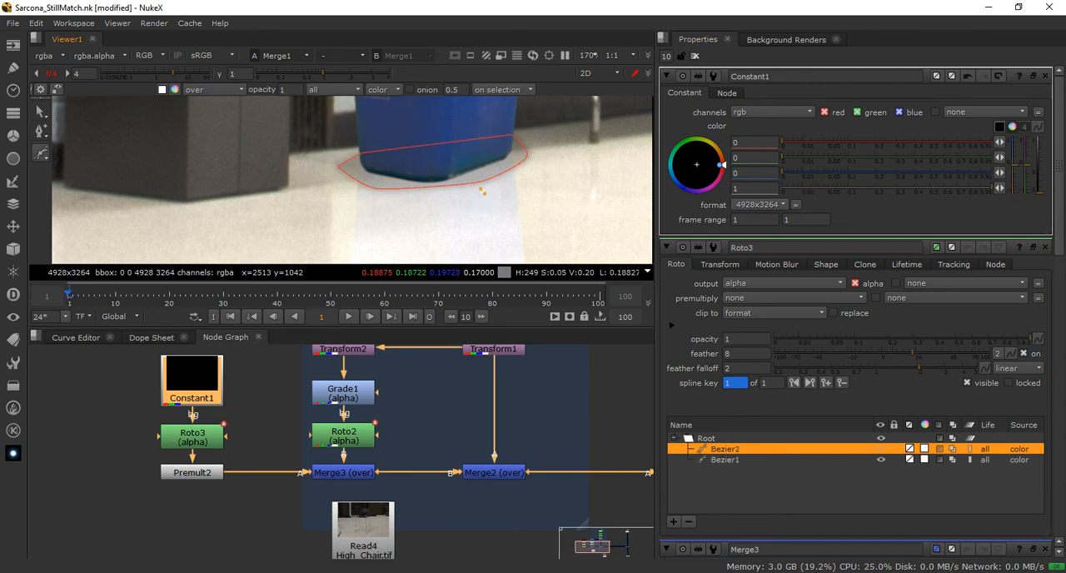
click(364, 175)
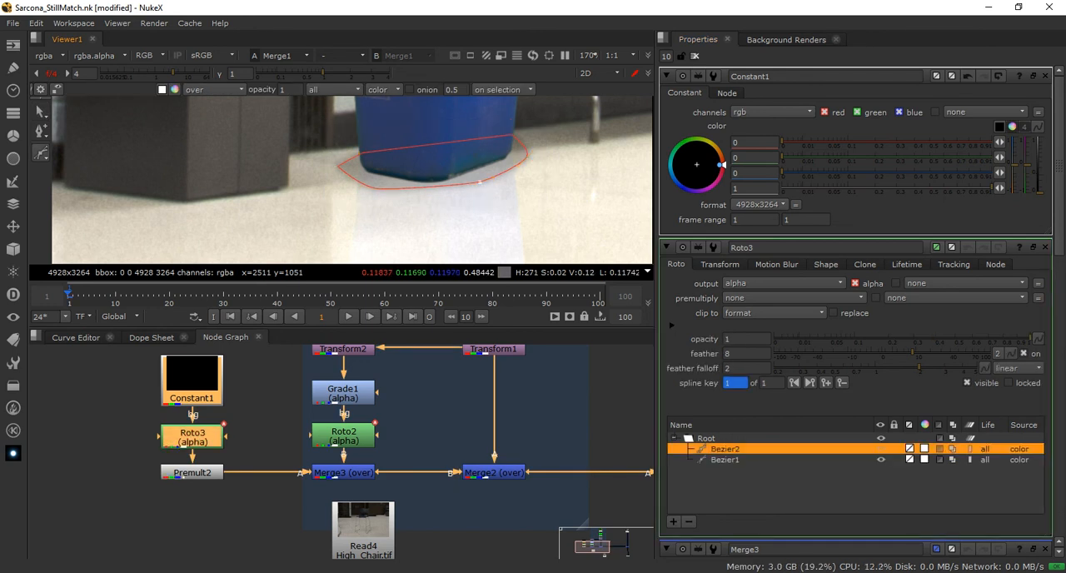
key(ctrl+z)
click(724, 449)
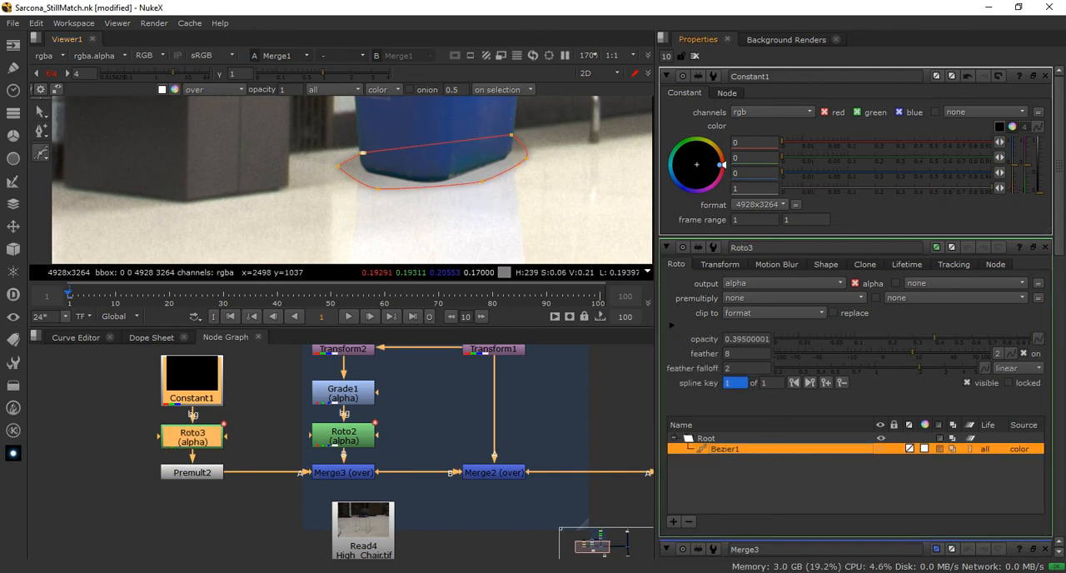
Pull the feather points of Roto3's Bezier1 outward around the bin's base to soften the contact shadow's edge
key(q)
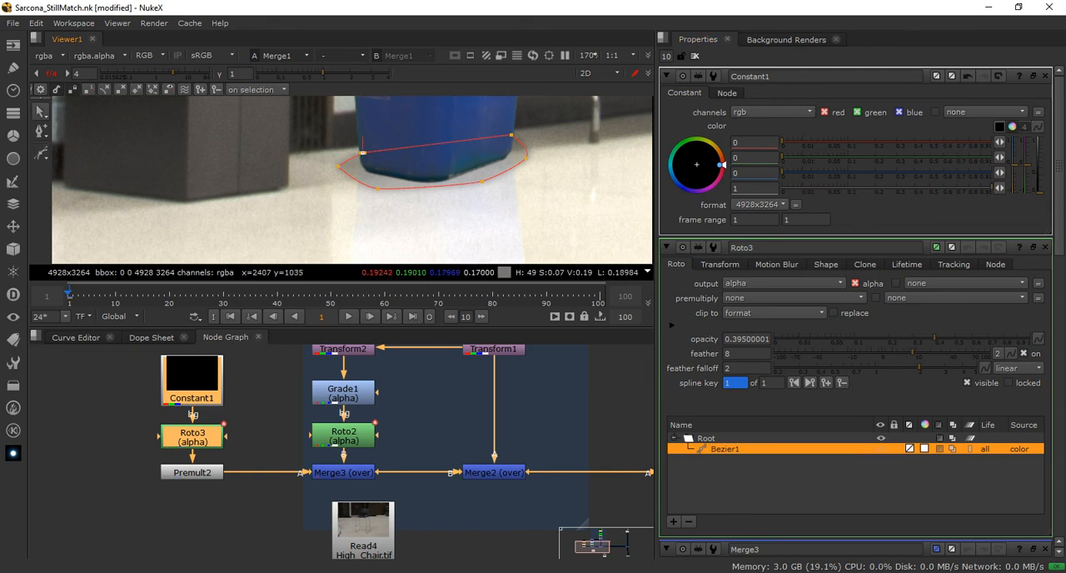
drag(377, 203, 332, 223)
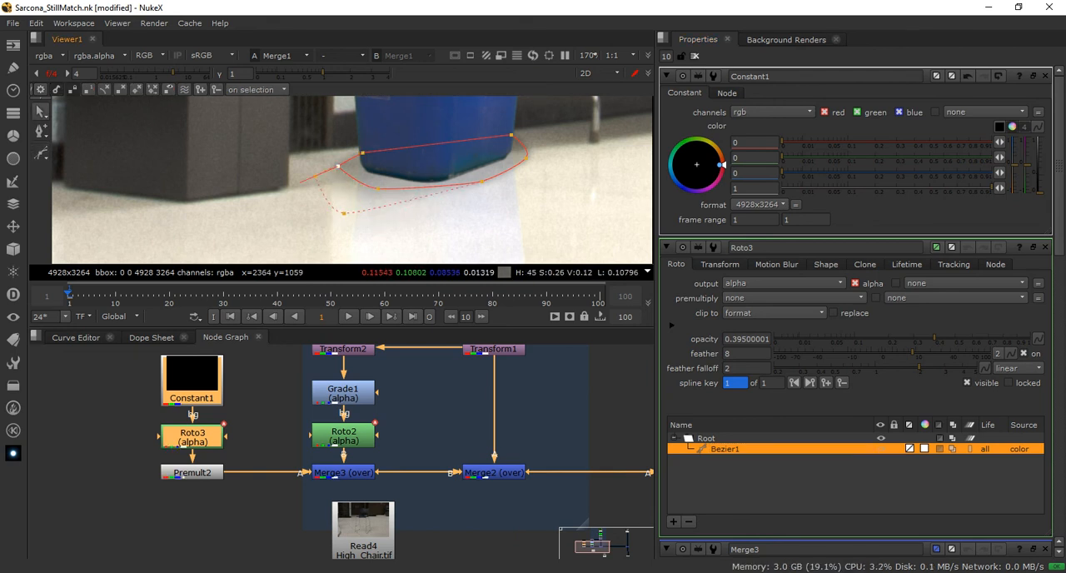
drag(337, 167, 309, 162)
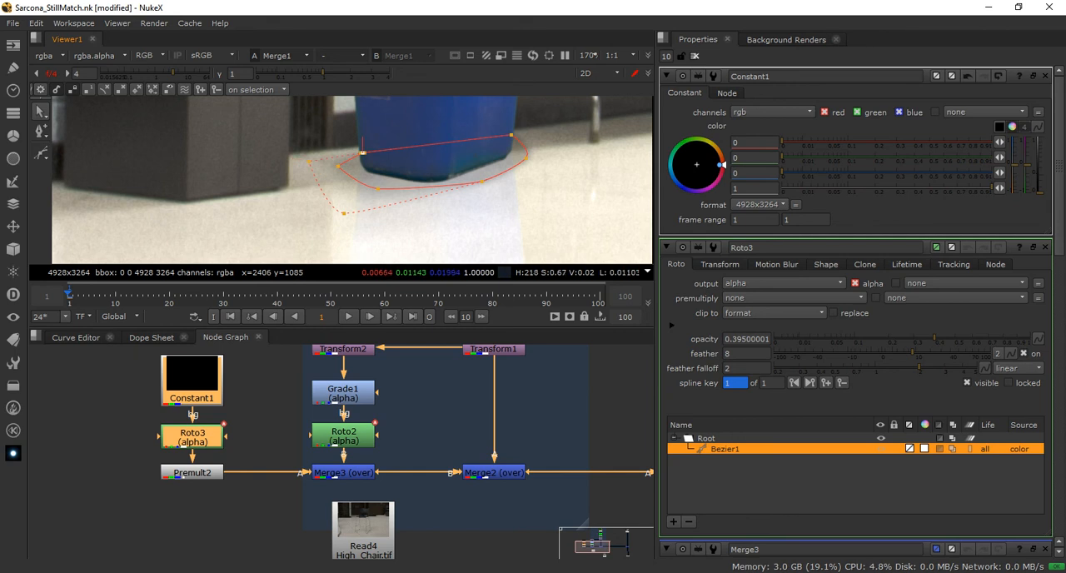
click(363, 149)
click(526, 156)
drag(526, 156, 548, 185)
click(481, 181)
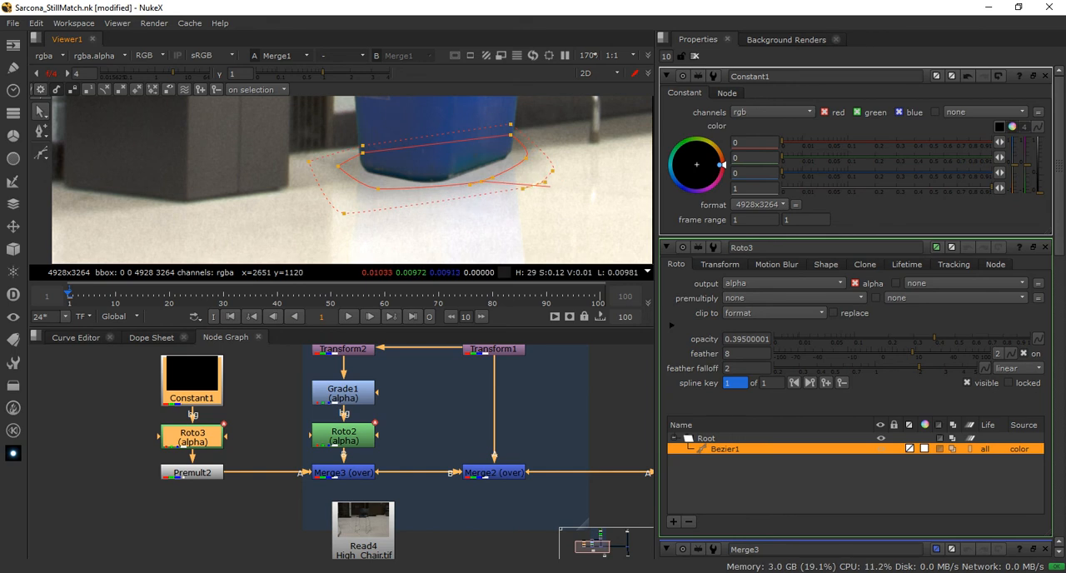
Close all open node properties and view the bin's contact shadow in the wider composite
key(ctrl+shift+a)
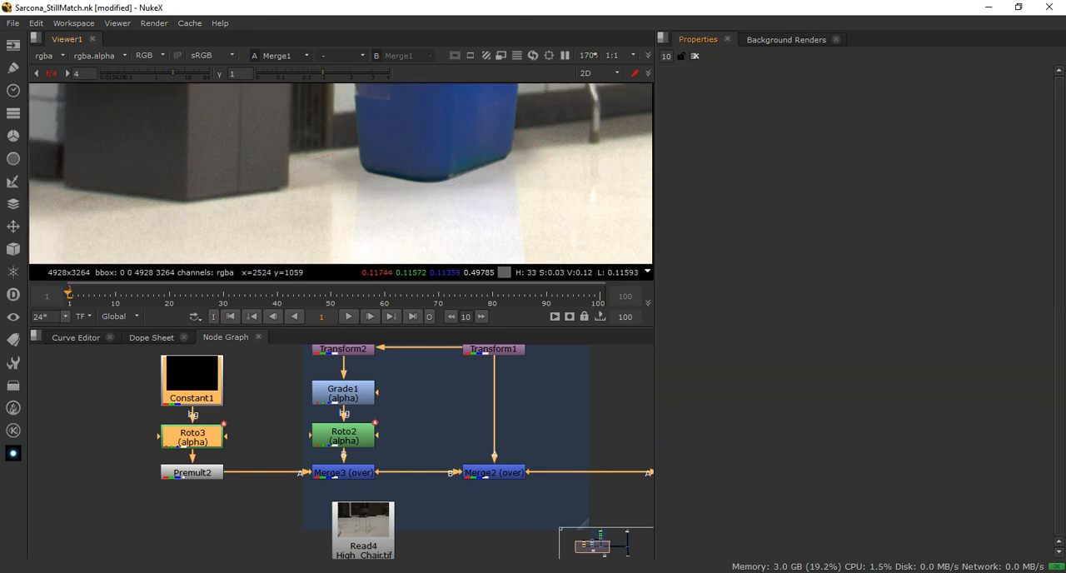
scroll(138, 215, down, 5)
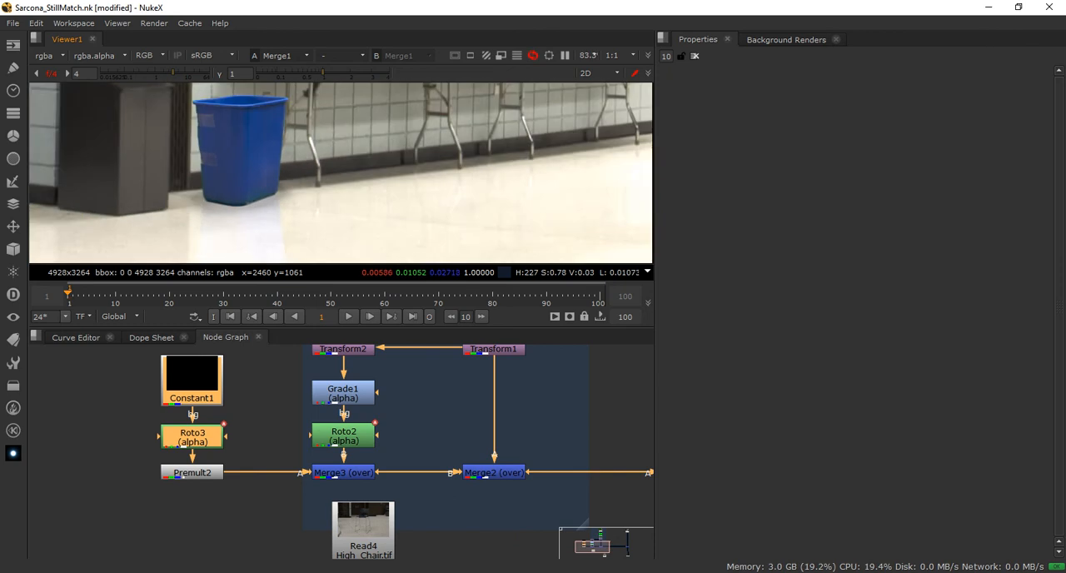
middle_drag(302, 175, 226, 168)
scroll(228, 373, down, 2)
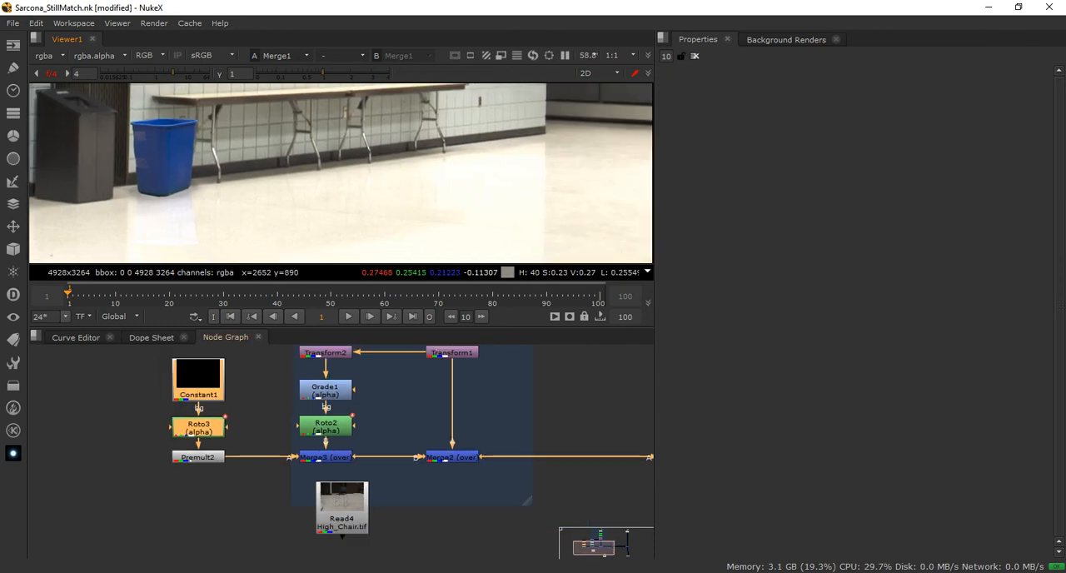
Dock the Node Graph alongside Properties and resize the layout to give the Viewer and Node Graph more room
middle_drag(228, 373, 265, 435)
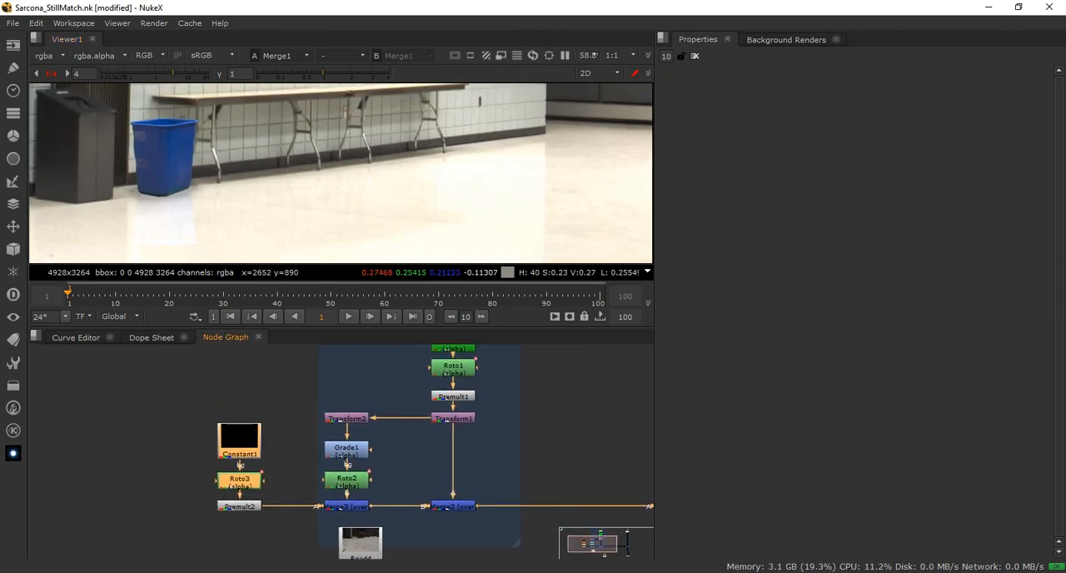
drag(226, 336, 832, 167)
drag(655, 333, 502, 333)
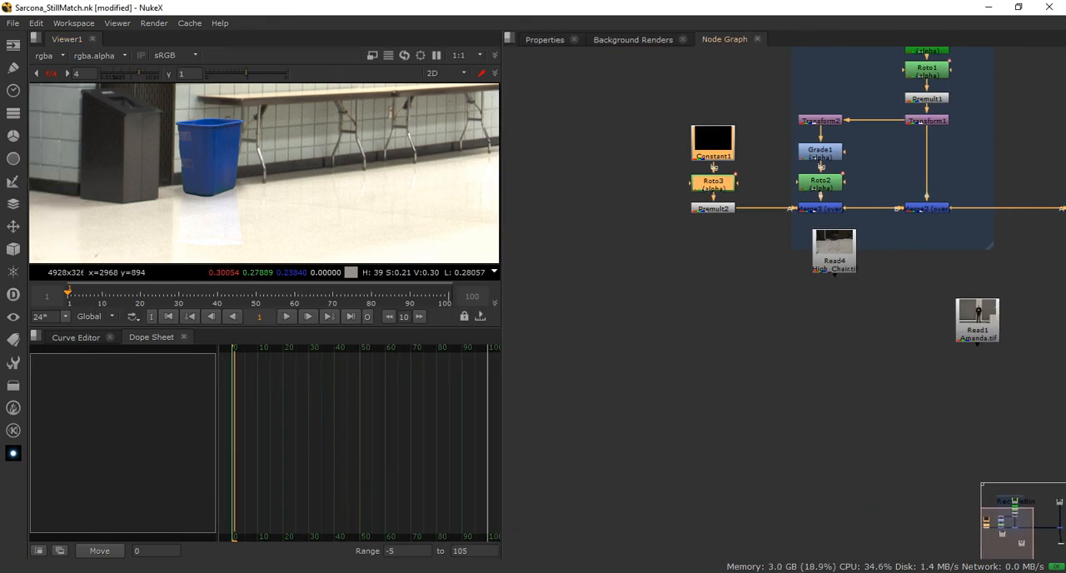
drag(250, 329, 250, 543)
Frame the composite and the complete node tree in the new layout and save the script
scroll(366, 281, down, 2)
middle_drag(683, 259, 582, 430)
middle_drag(741, 380, 637, 362)
scroll(636, 367, down, 1)
key(ctrl+s)
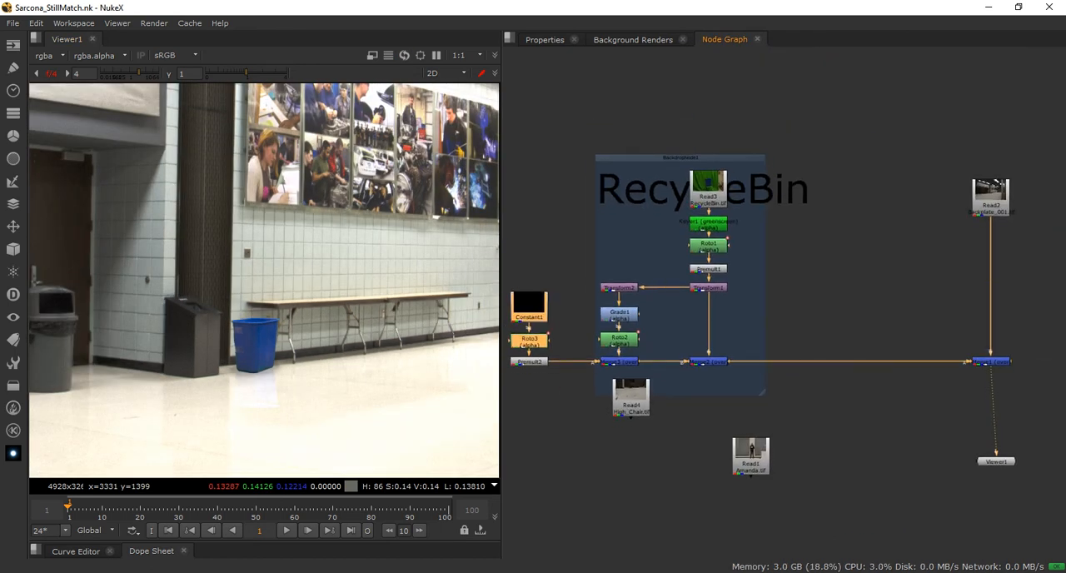